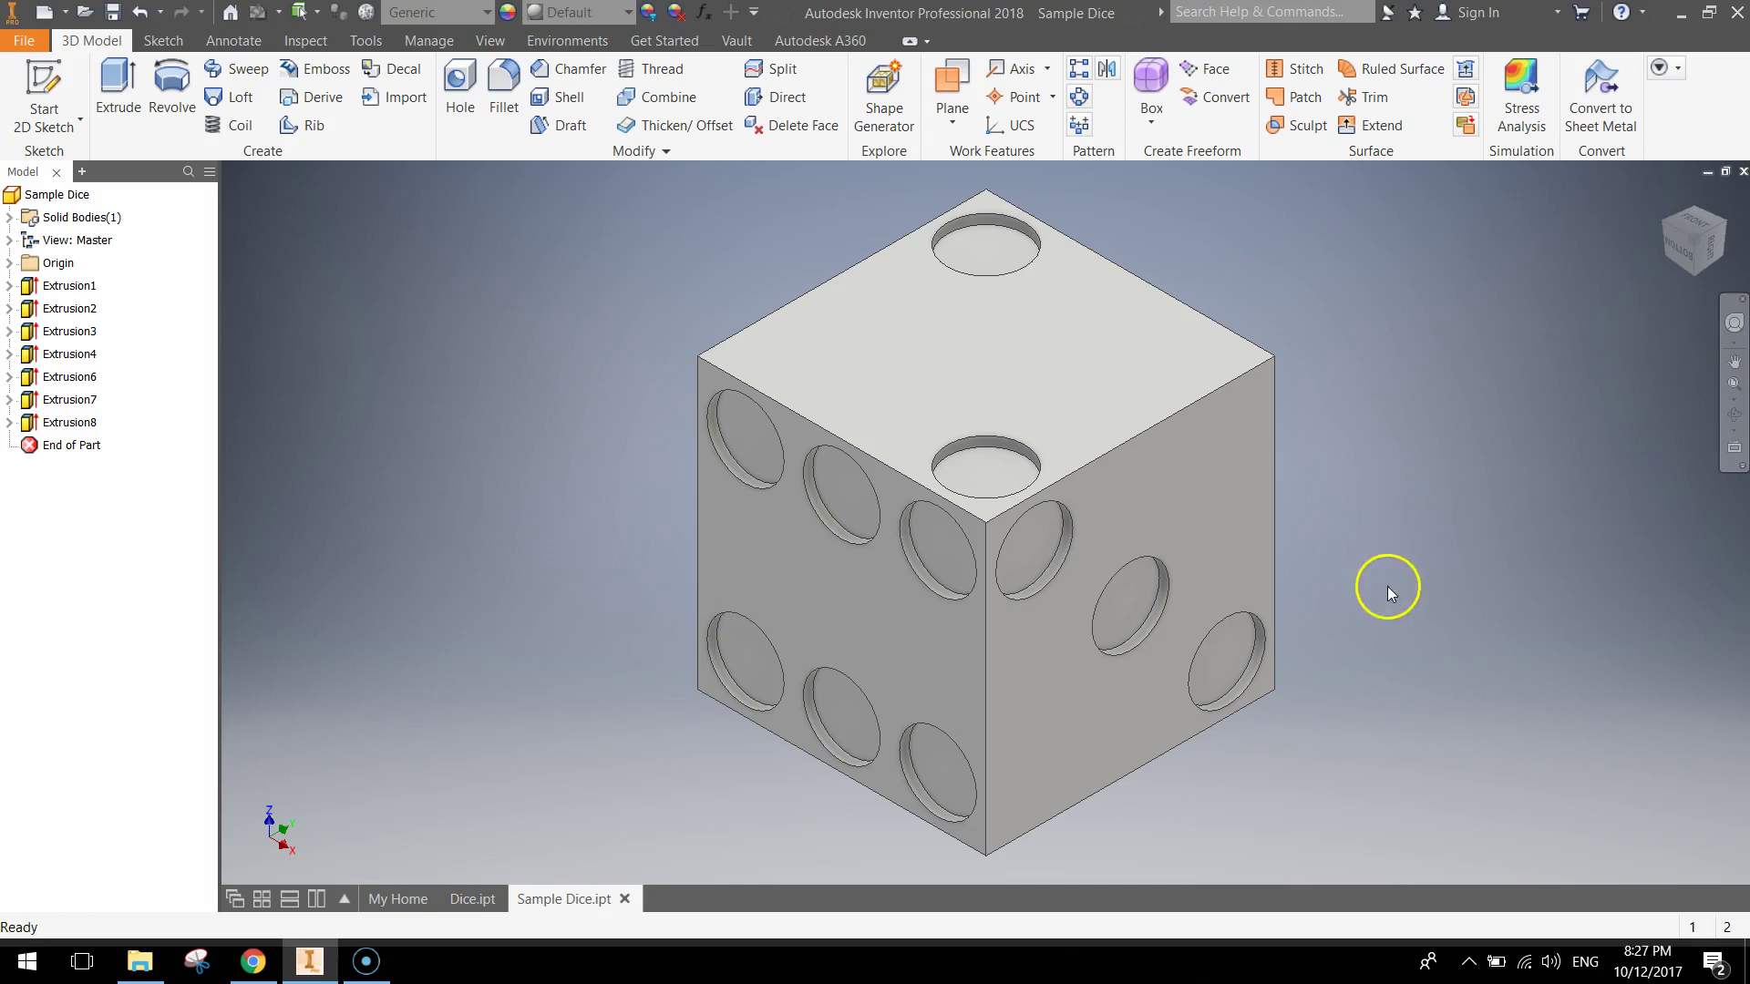
Step: Start a 0.02 mm fillet and pick the visible outer edges of the cube
middle_click_drag(1232, 526, 915, 574, "shift")
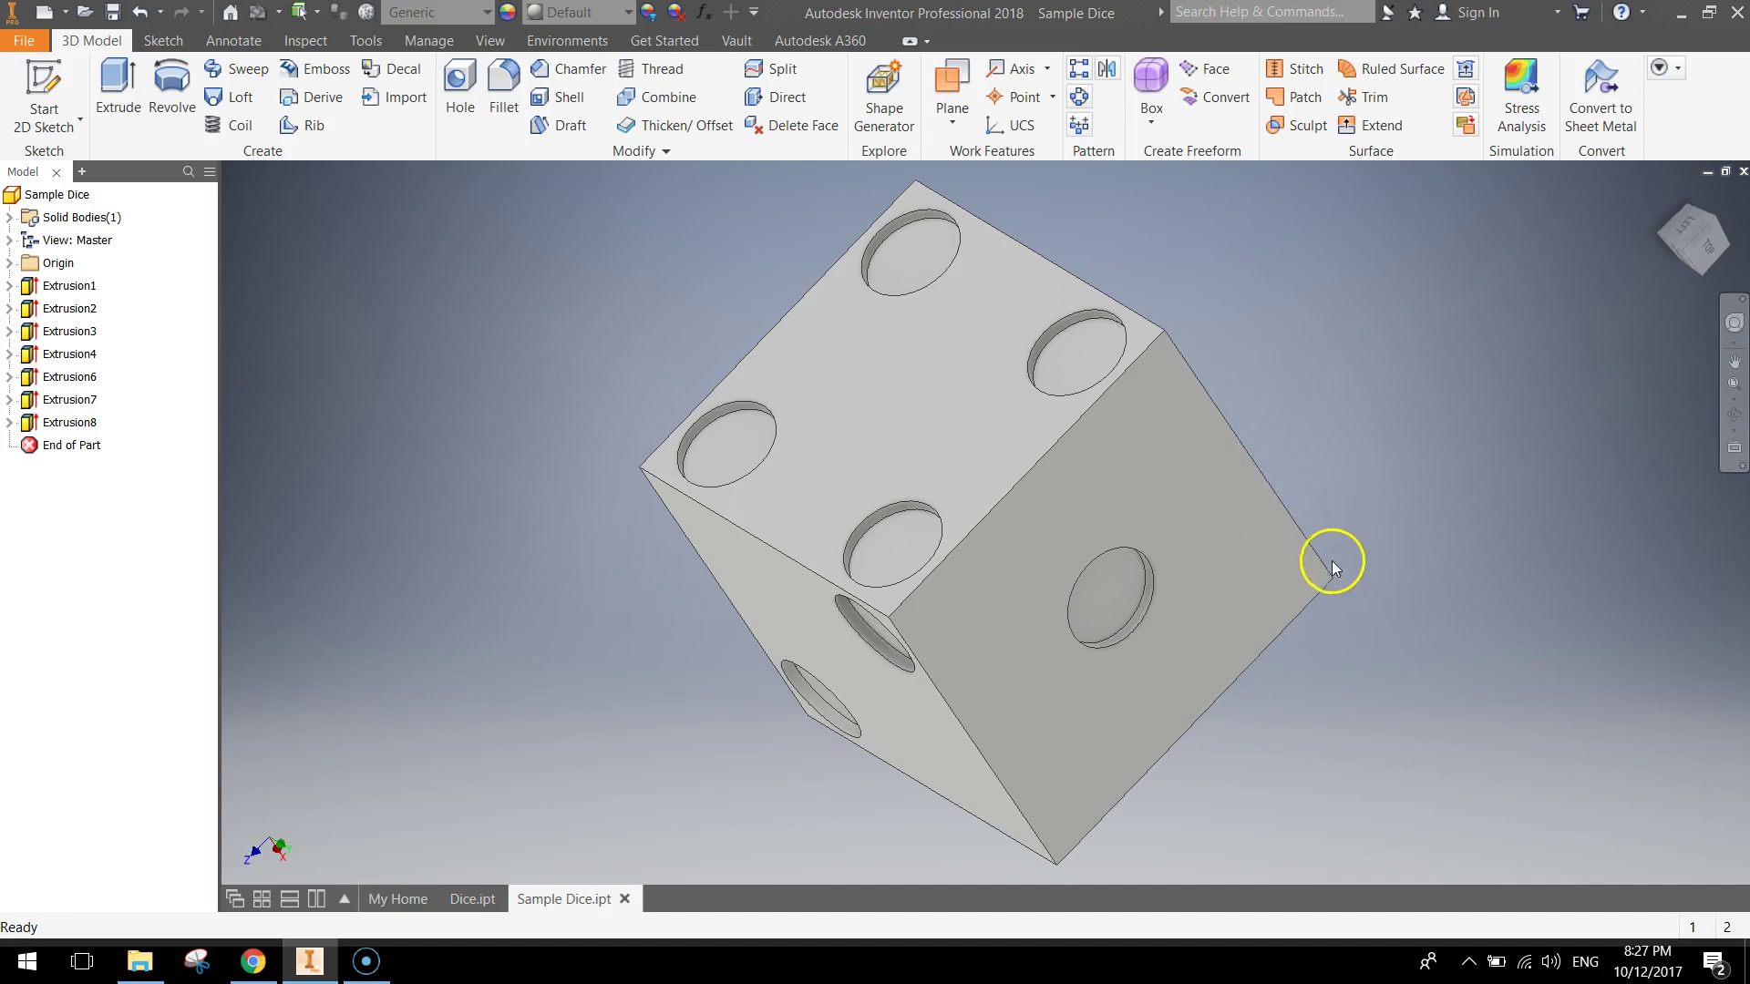
left_click(1451, 508)
left_click(496, 91)
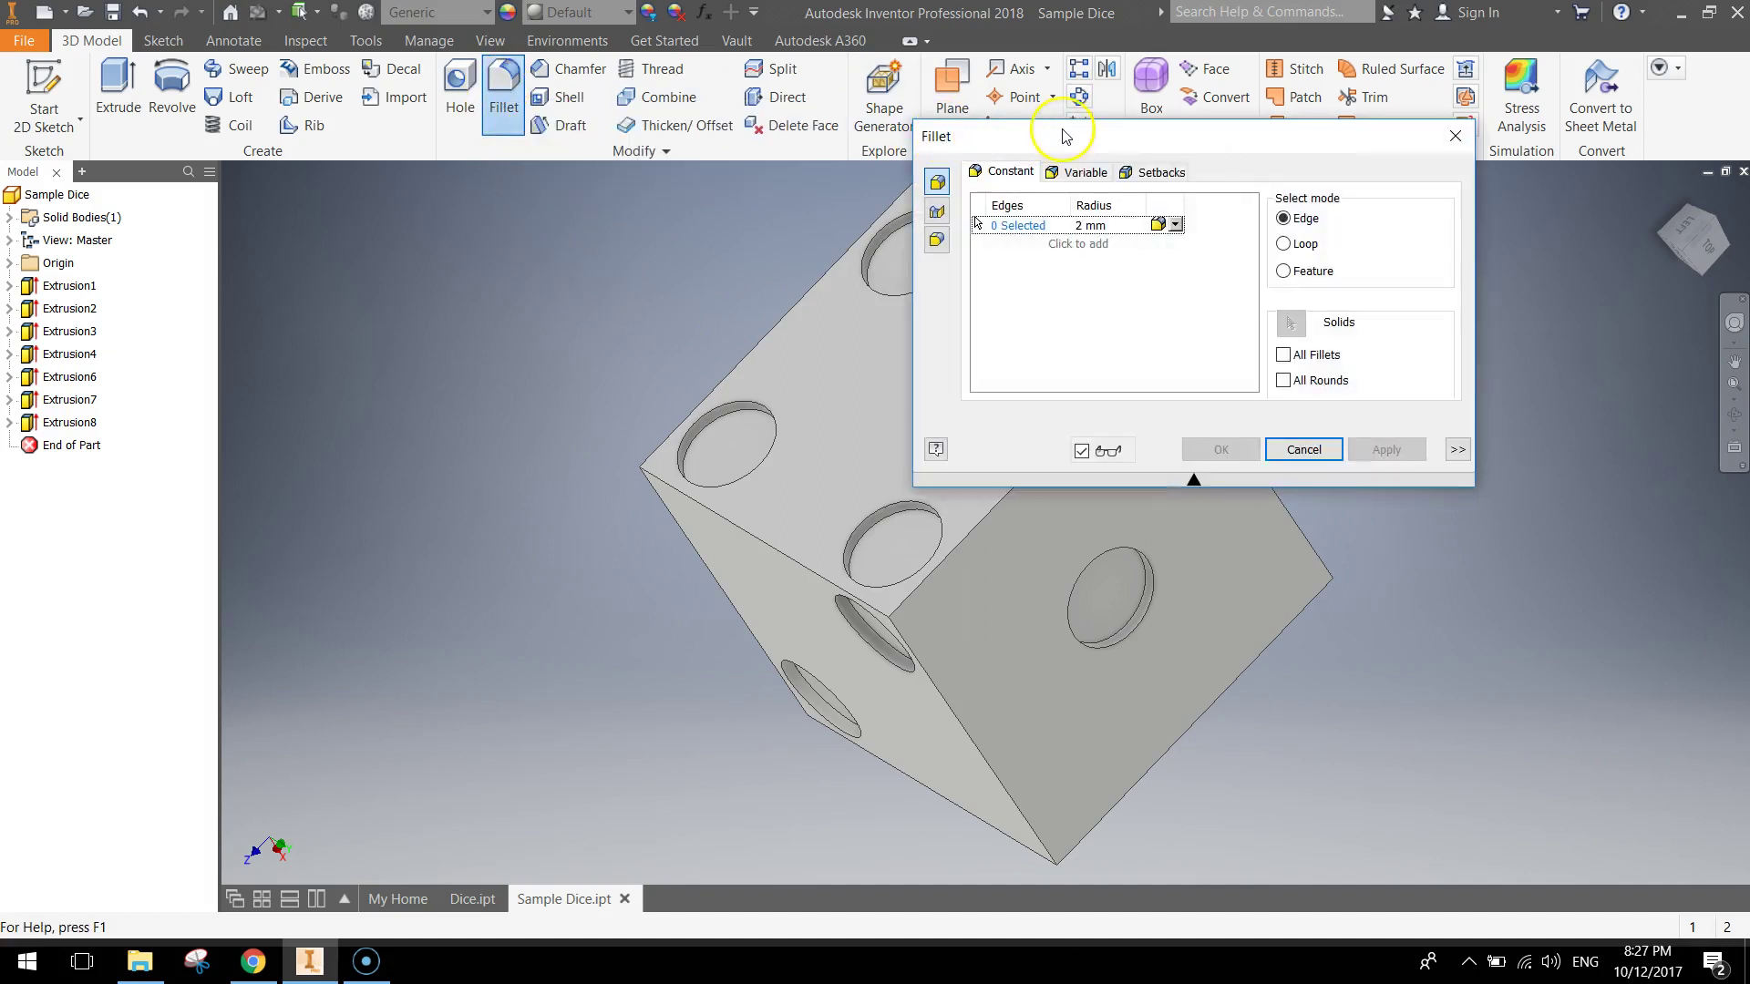
left_click_drag(1074, 137, 286, 157)
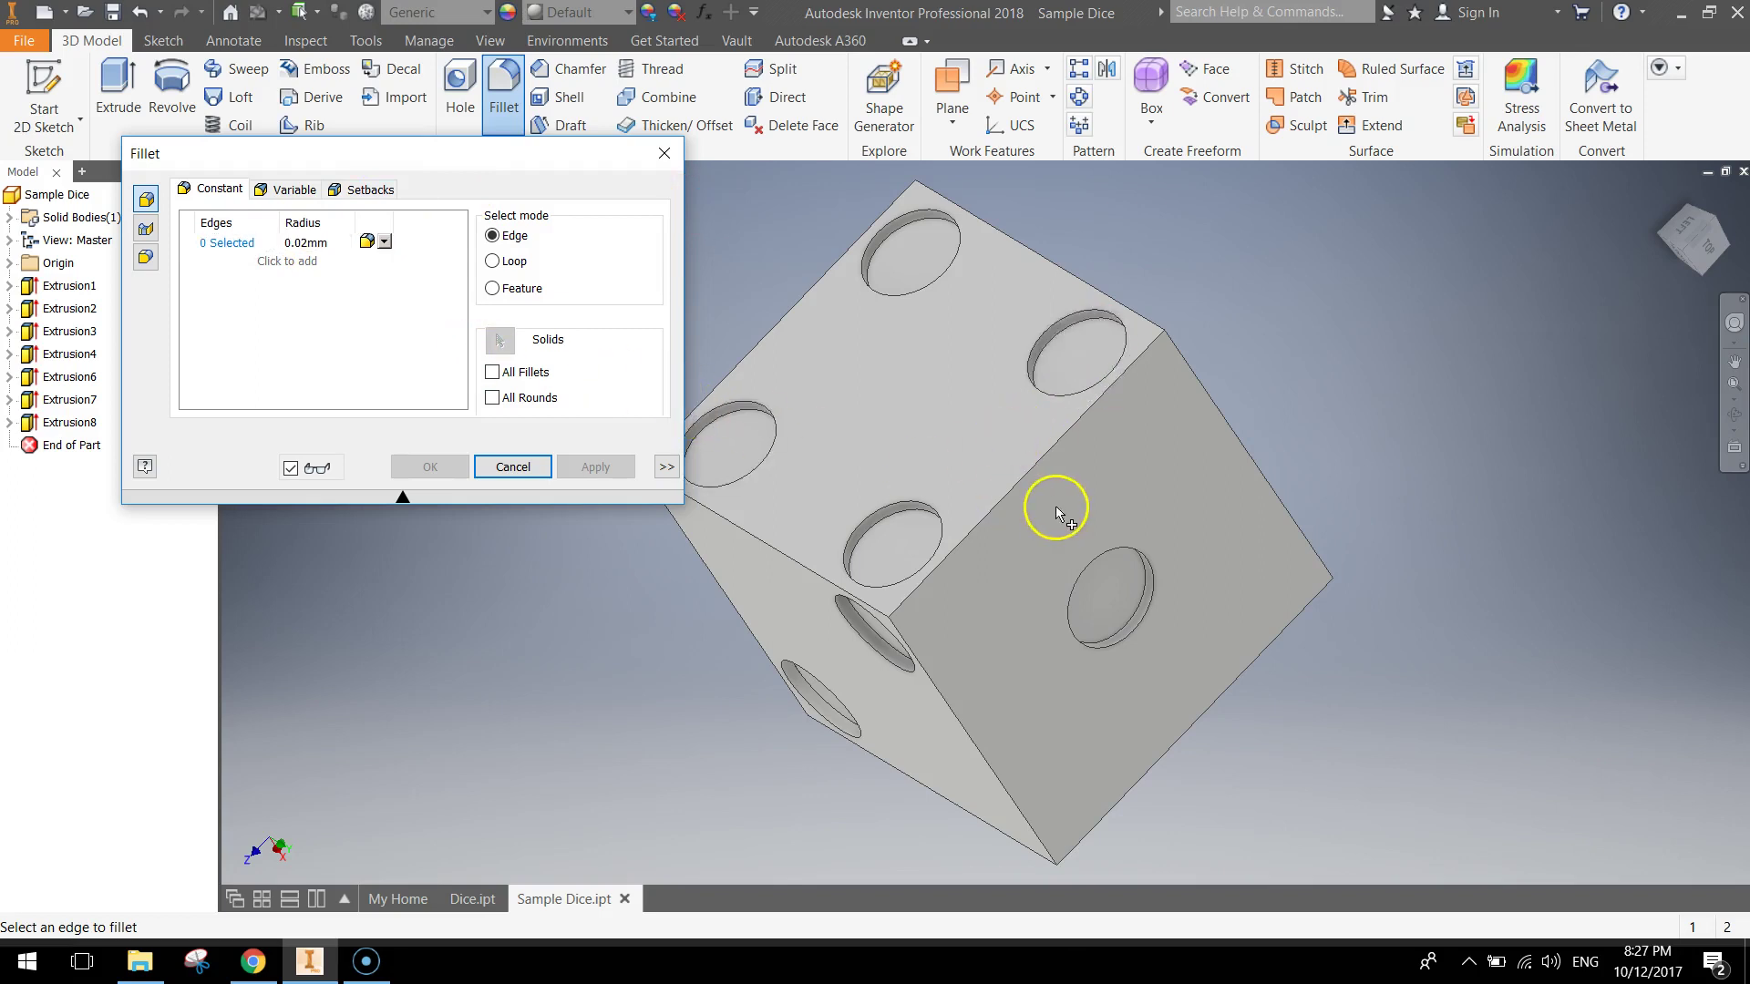
left_click(1027, 475)
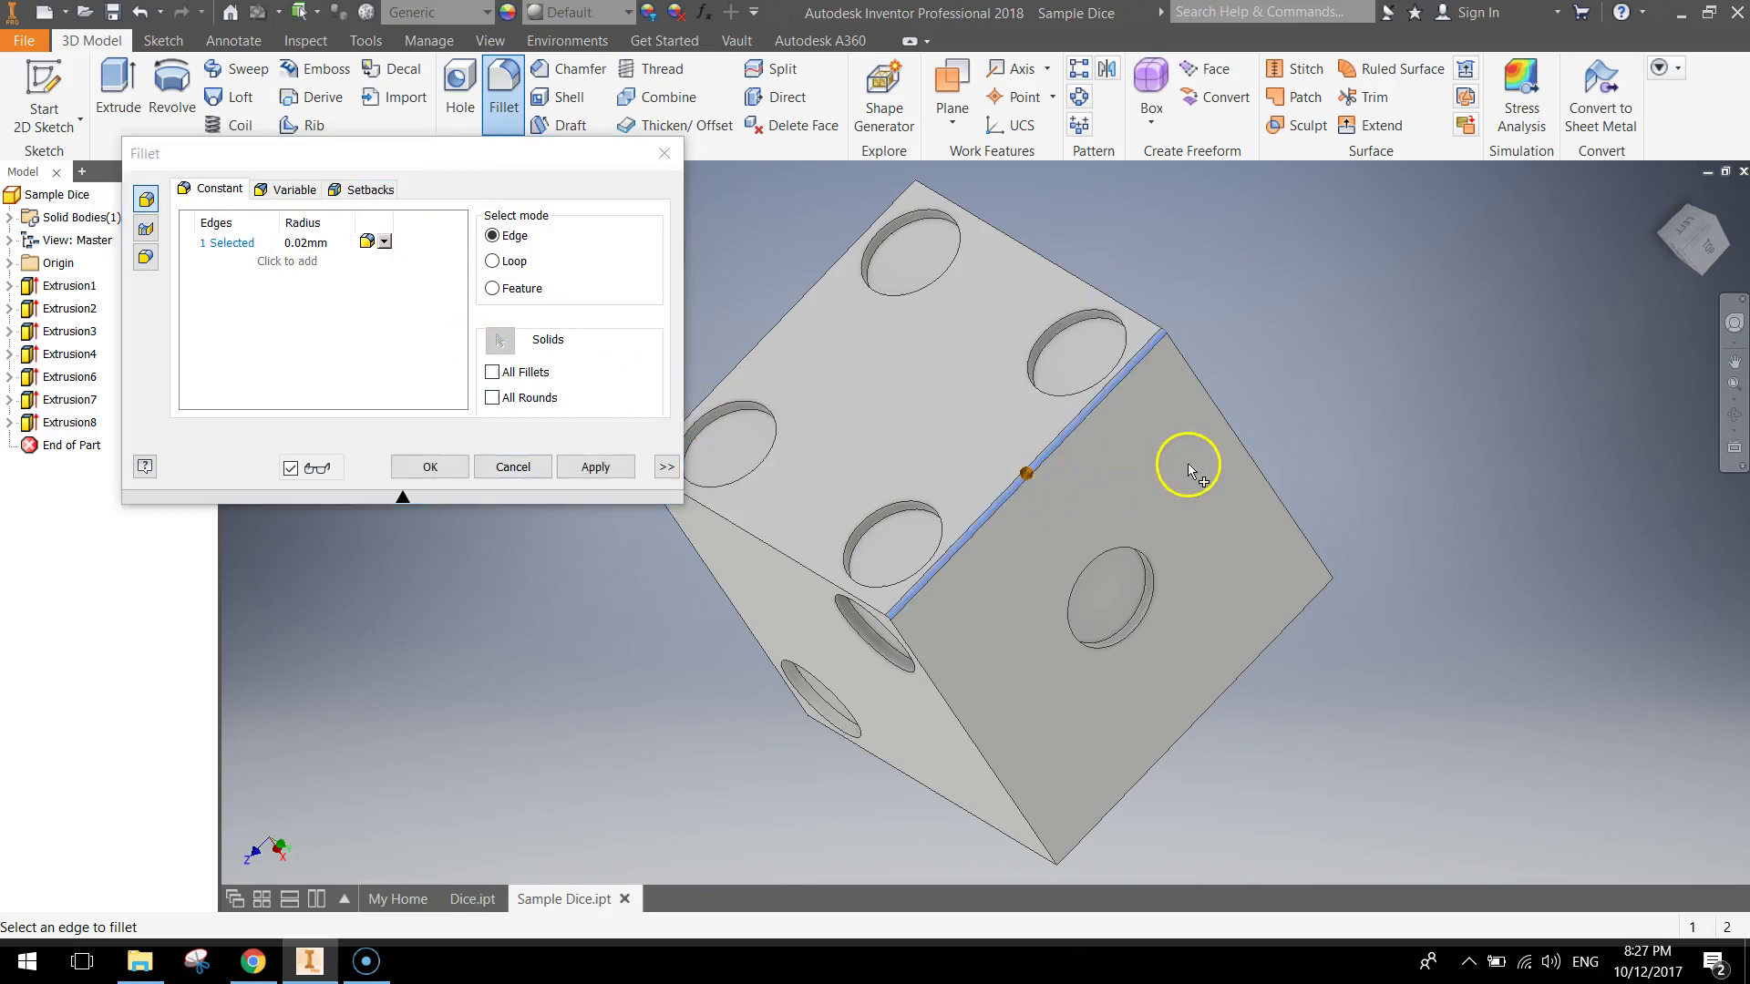
left_click(1280, 647)
left_click(975, 741)
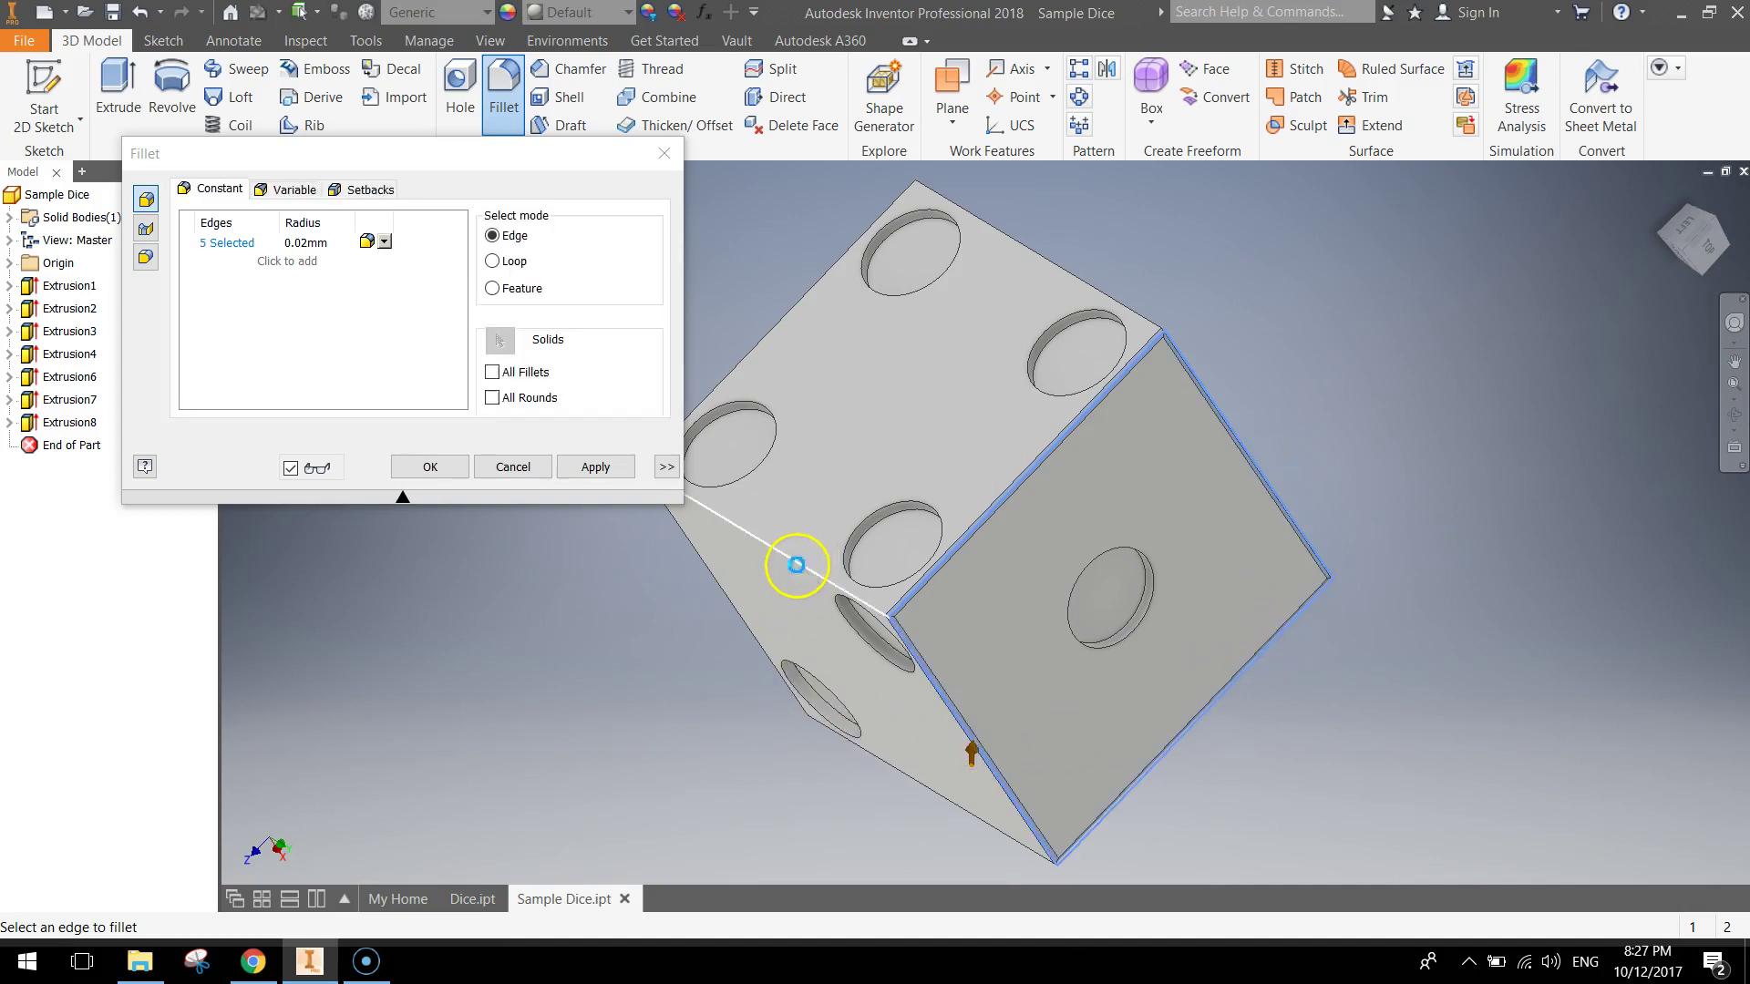
left_click(778, 339)
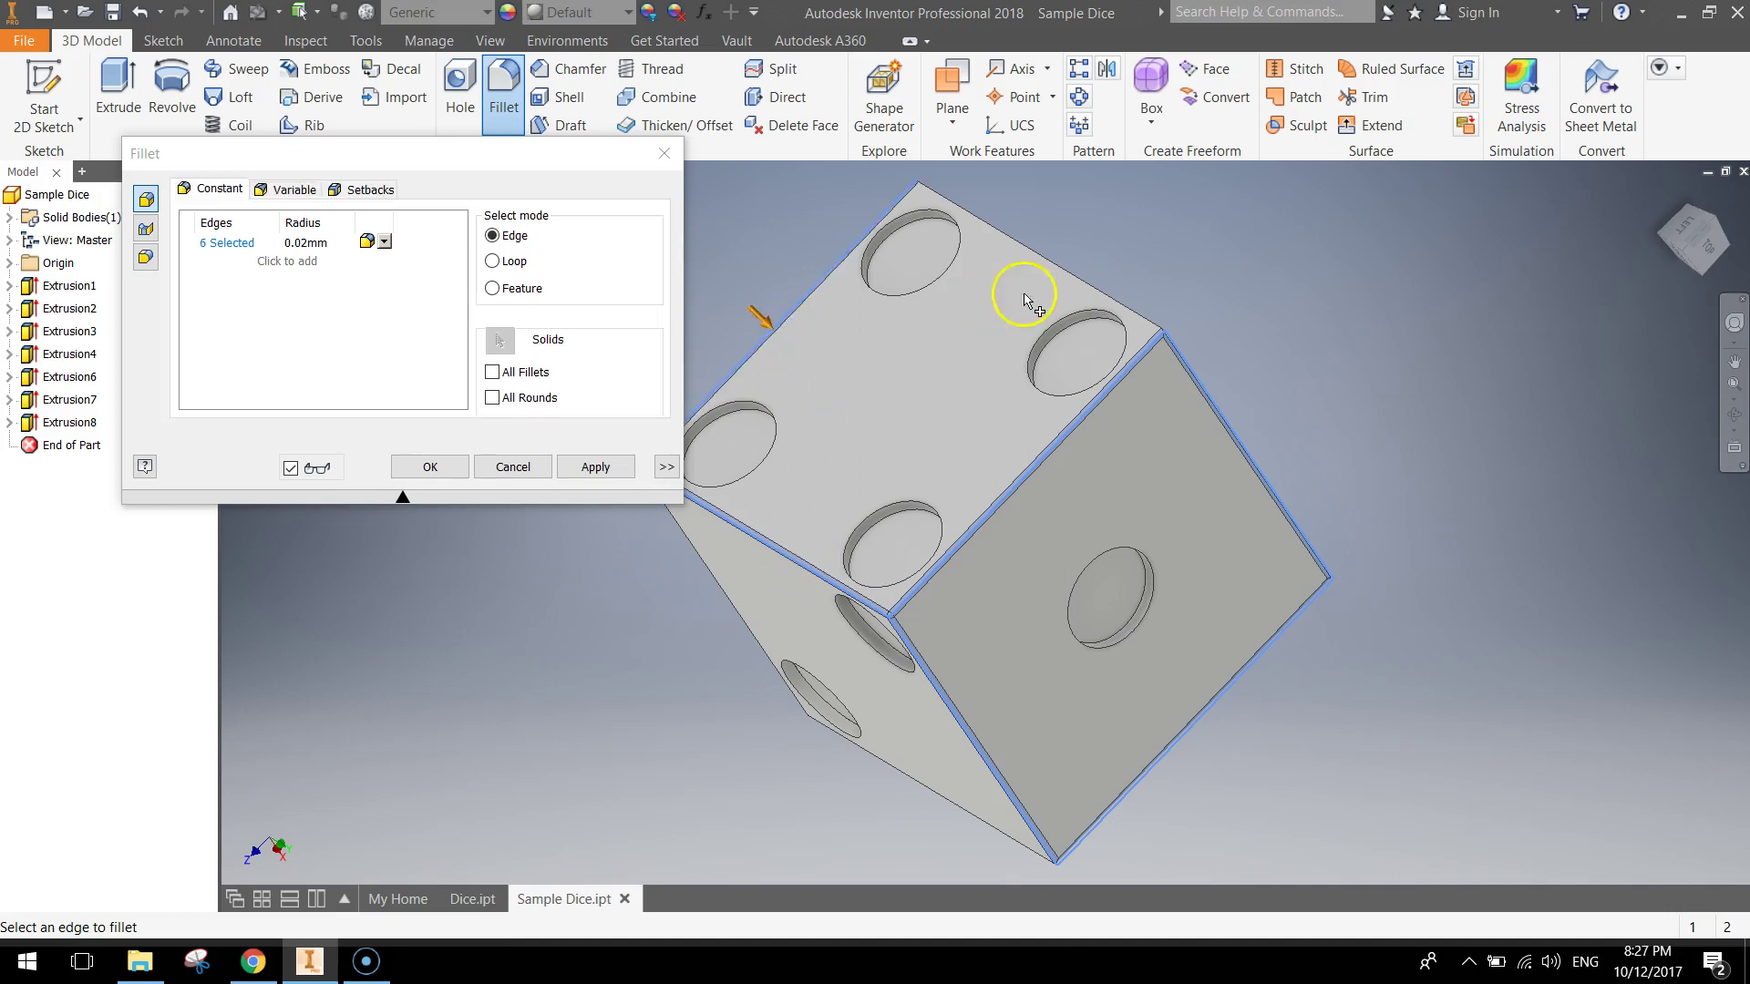
left_click(1066, 274)
left_click(734, 603)
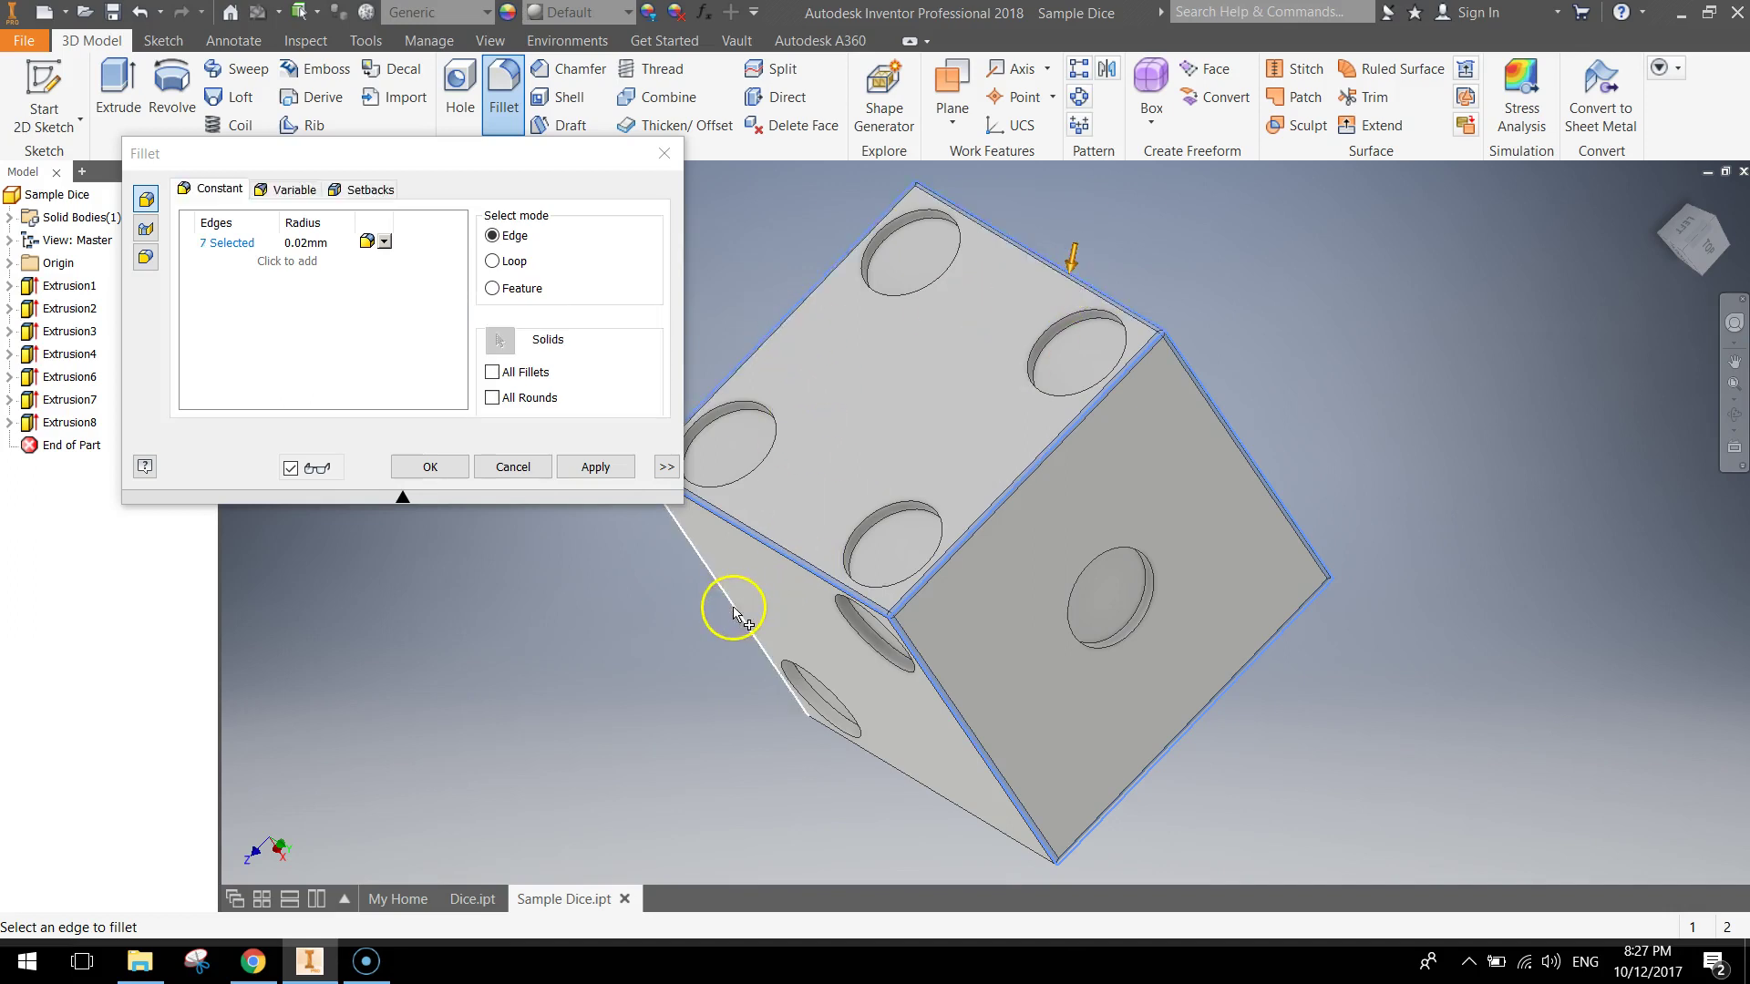
left_click(935, 800)
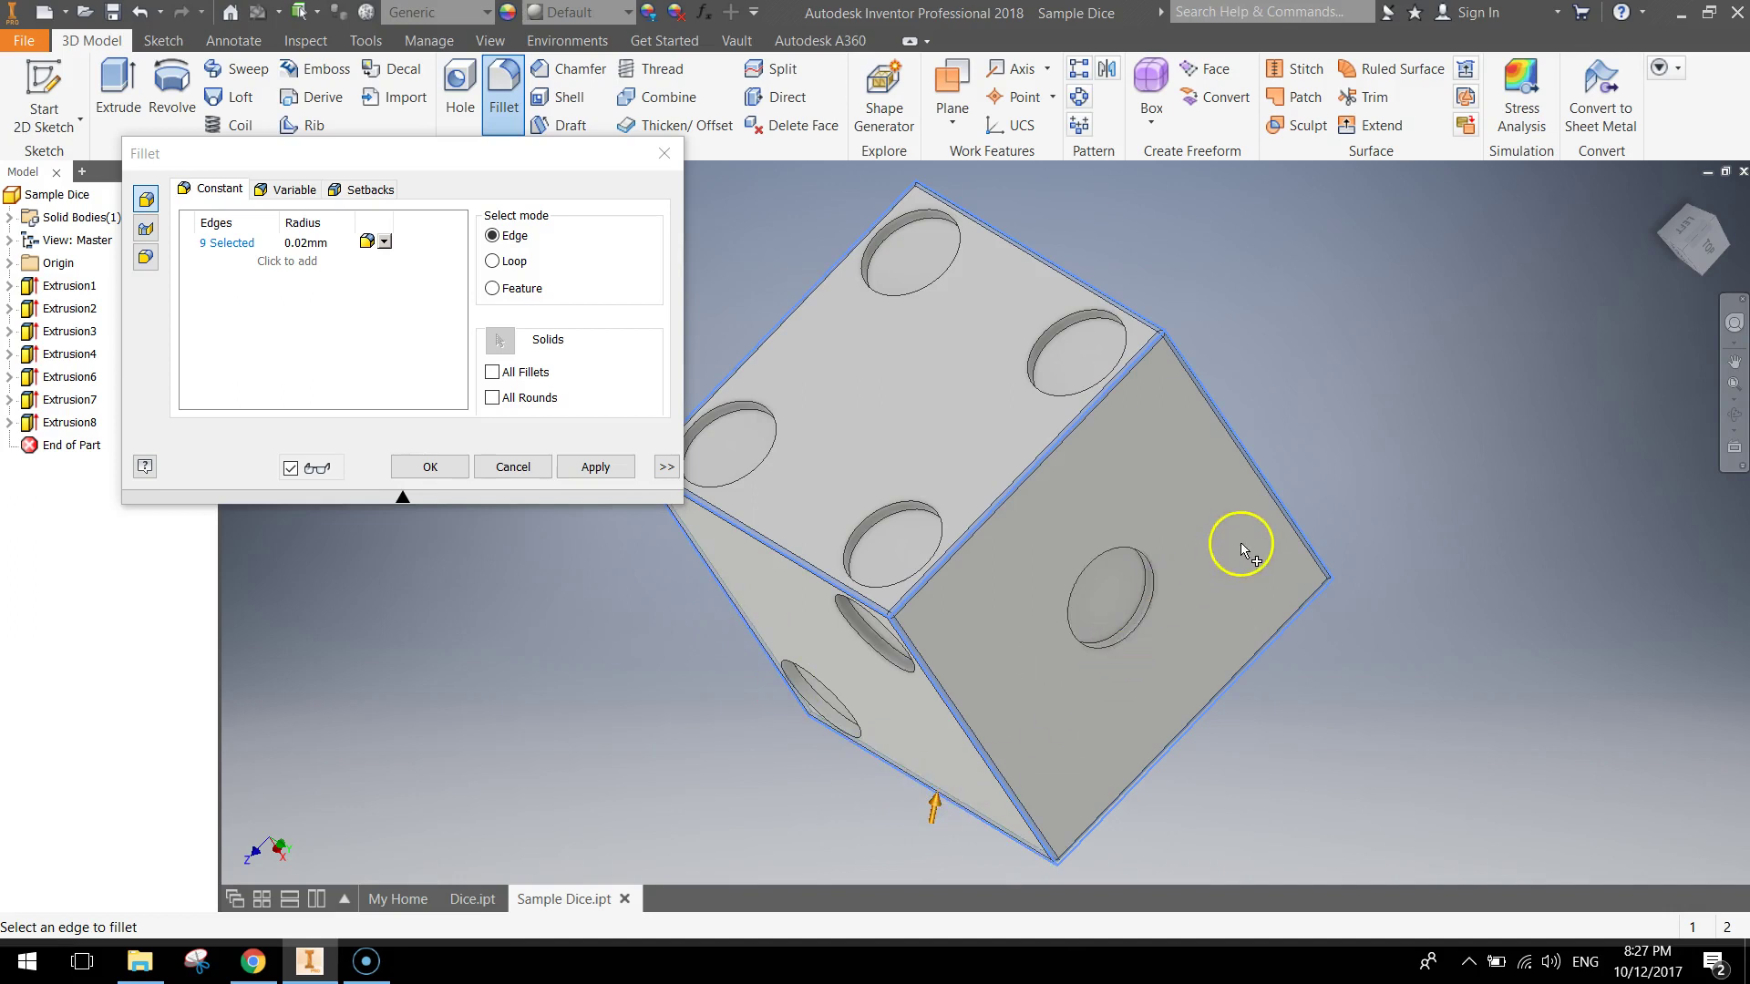
Step: Orbit to add the remaining hidden edges and apply the 0.02 mm fillet to all twelve
middle_click_drag(1268, 515, 1010, 616, "shift")
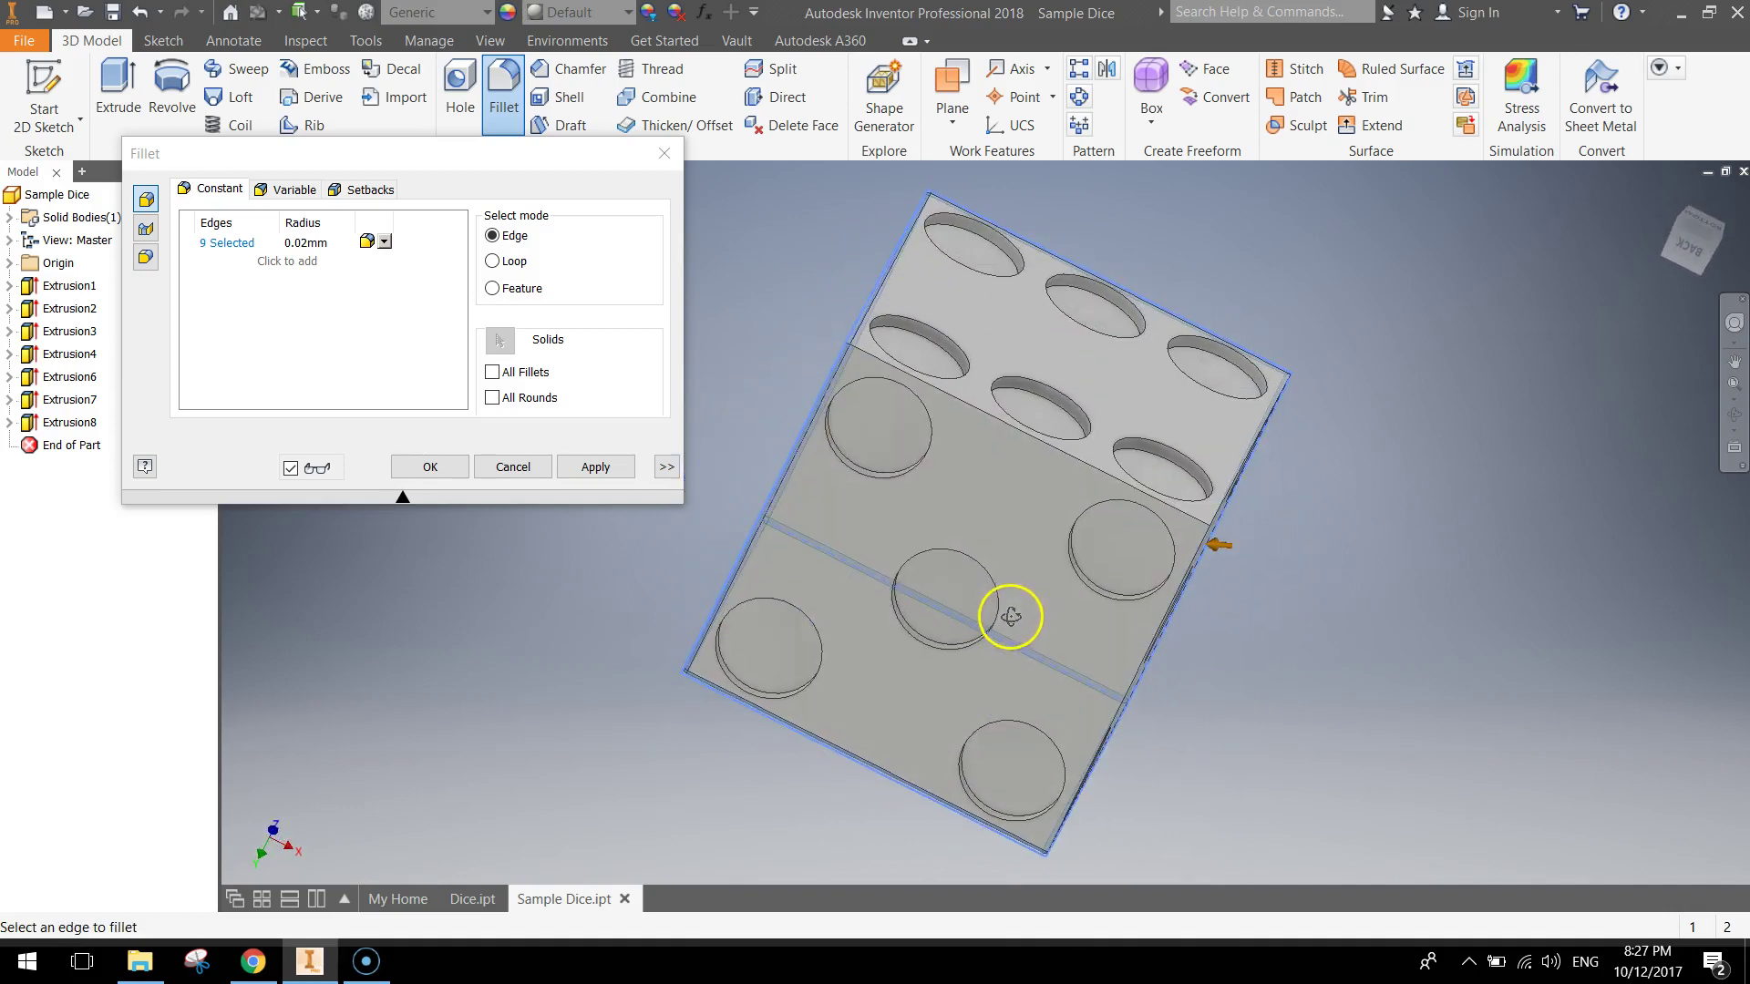
left_click(973, 408)
middle_click_drag(1206, 566, 1013, 566, "shift")
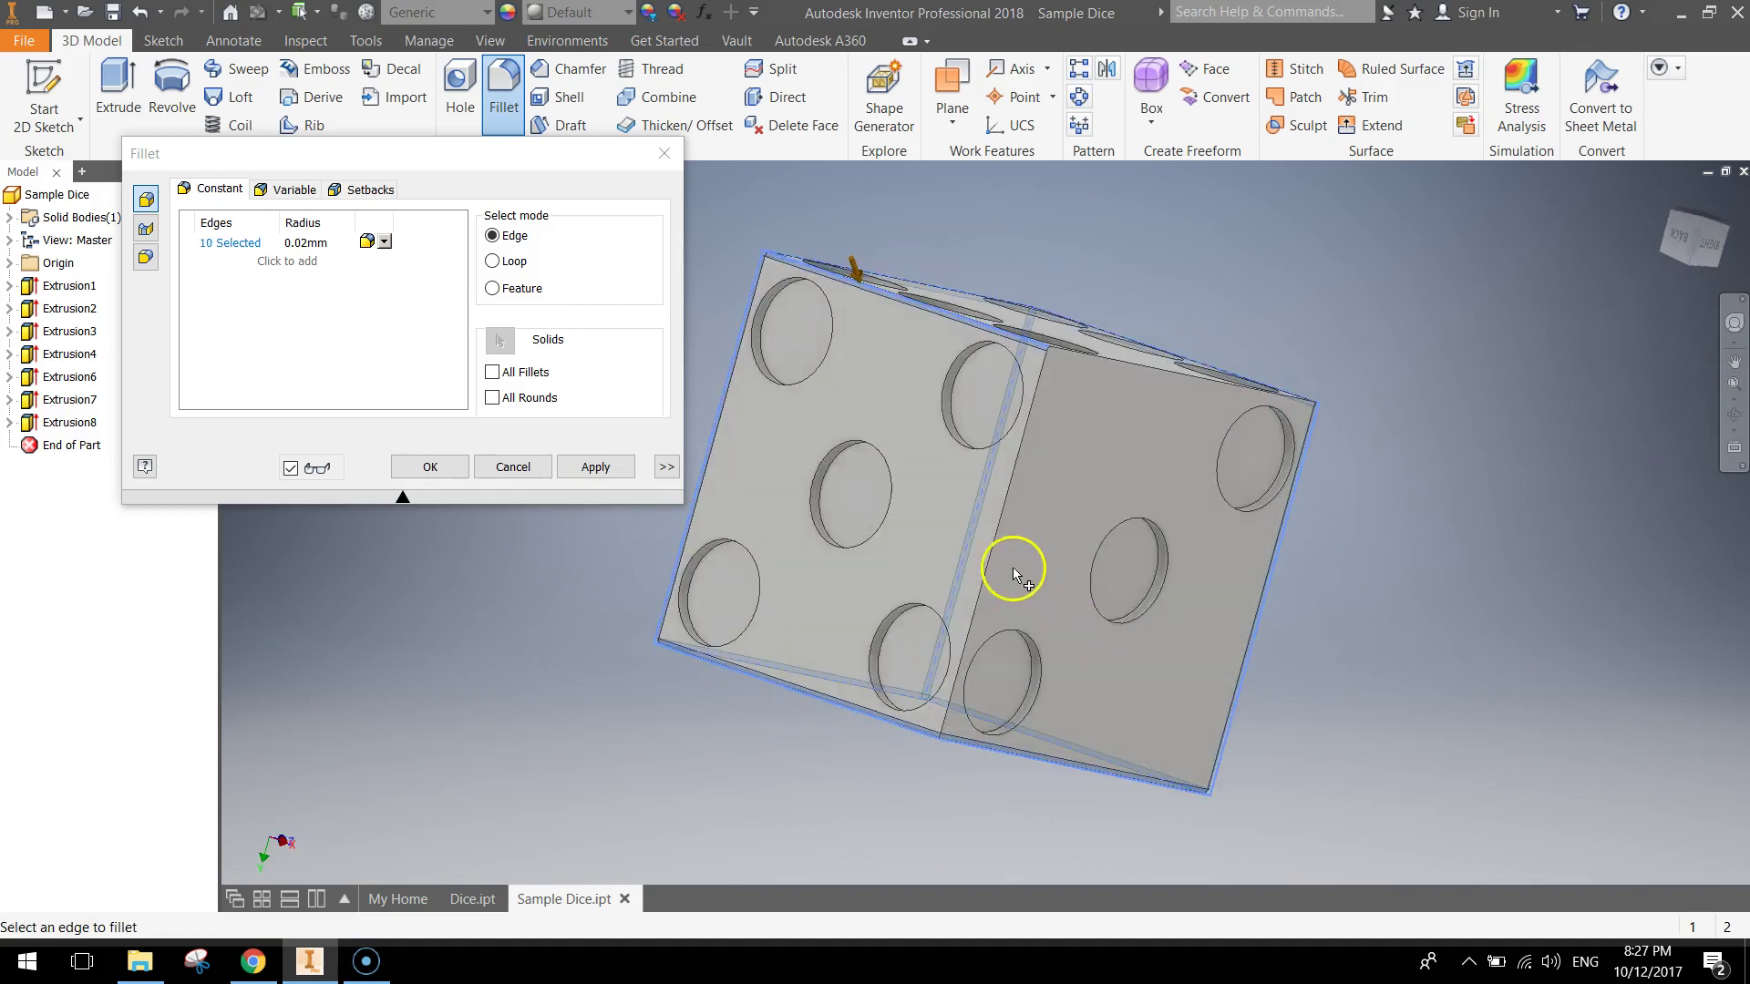
left_click(996, 551)
middle_click_drag(1320, 685, 1121, 723, "shift")
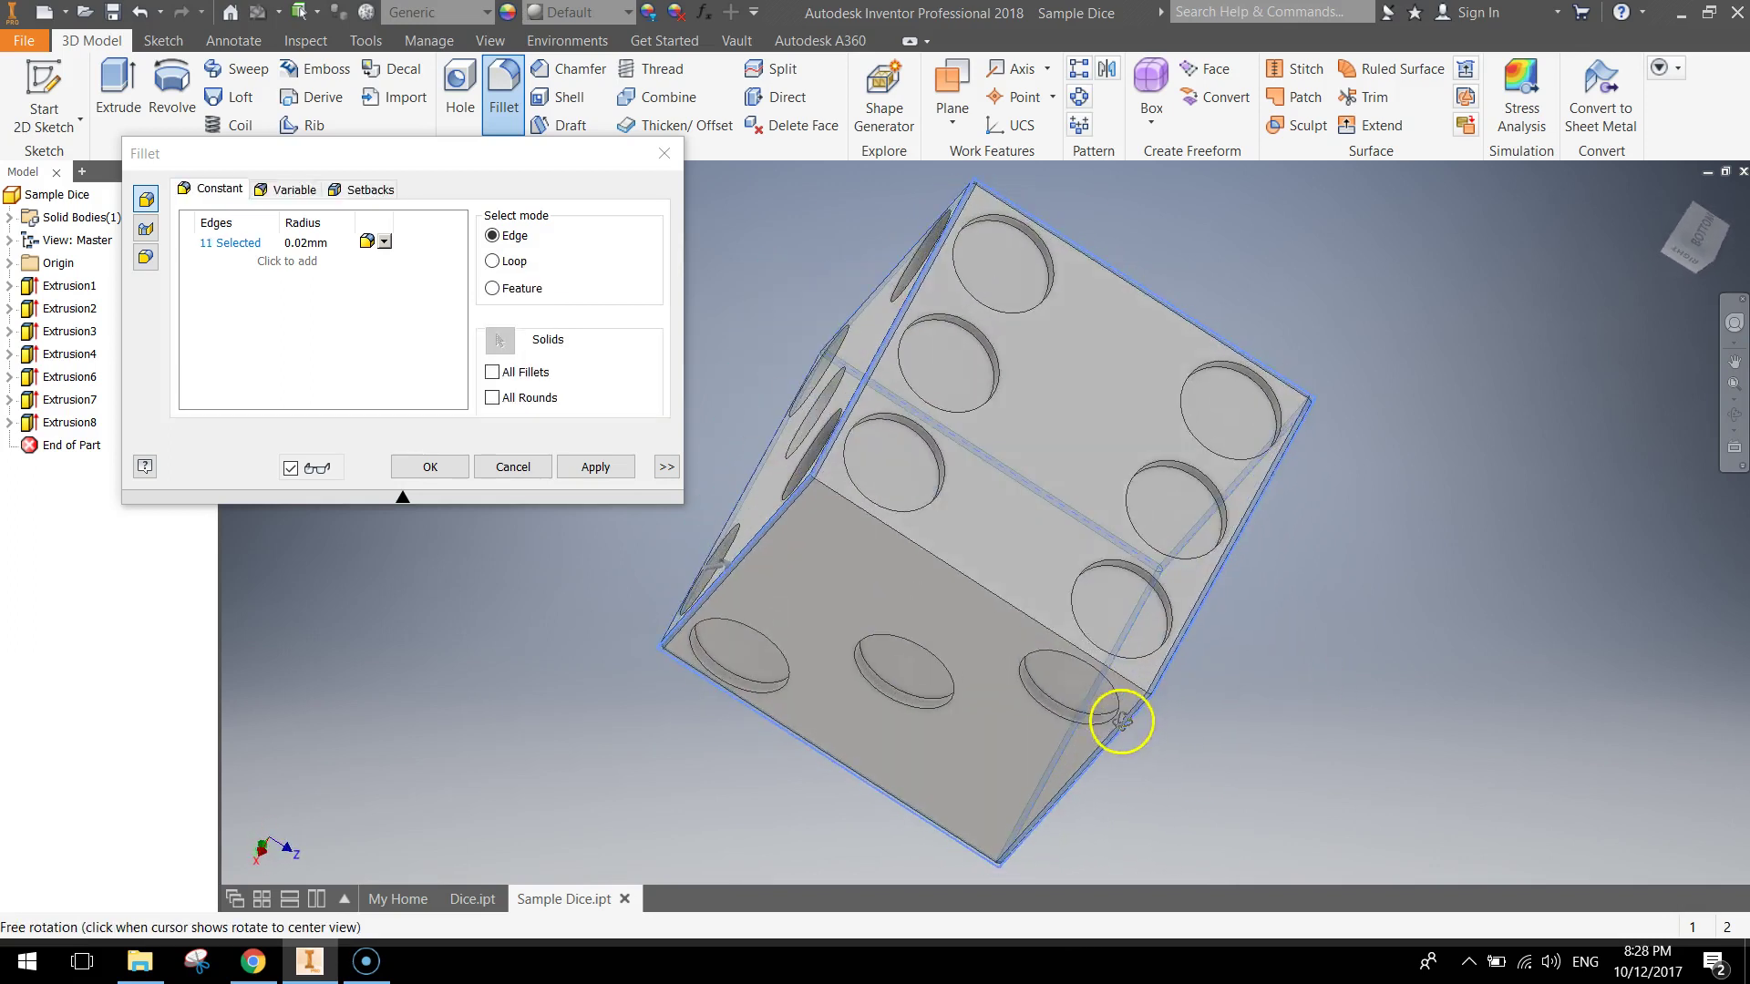
left_click(1013, 605)
middle_click_drag(1257, 668, 1031, 679, "shift")
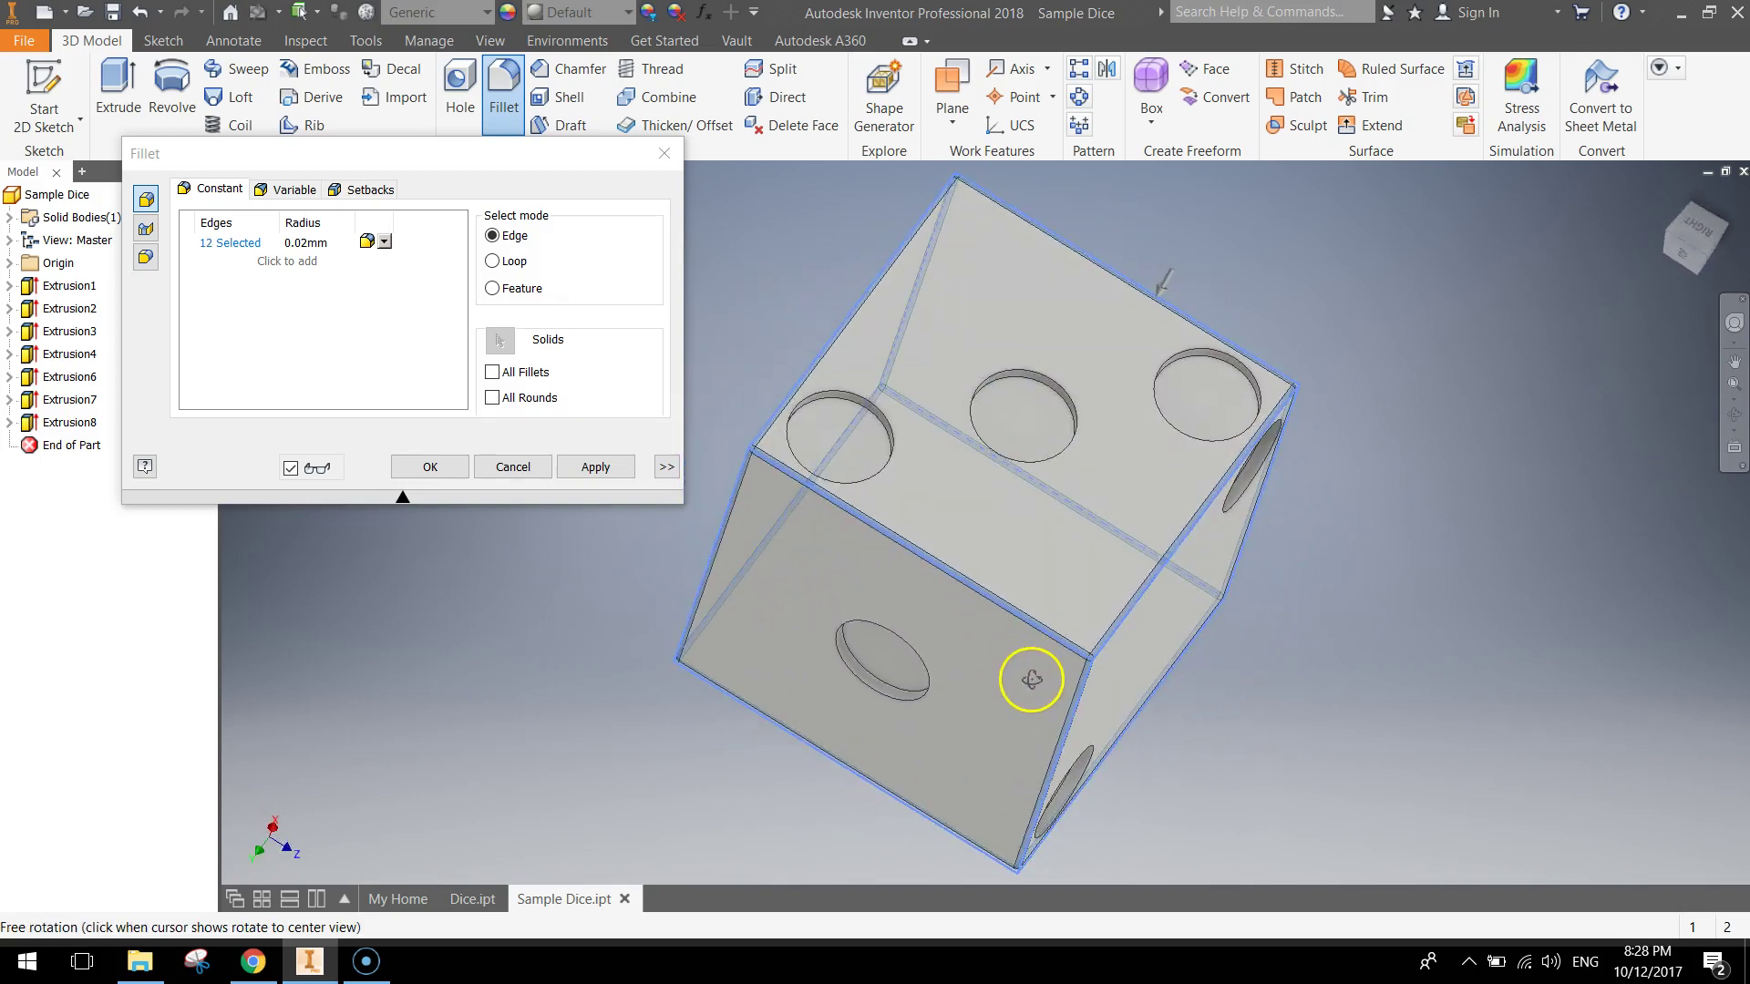
scroll(1030, 679, "up", 3)
left_click(580, 468)
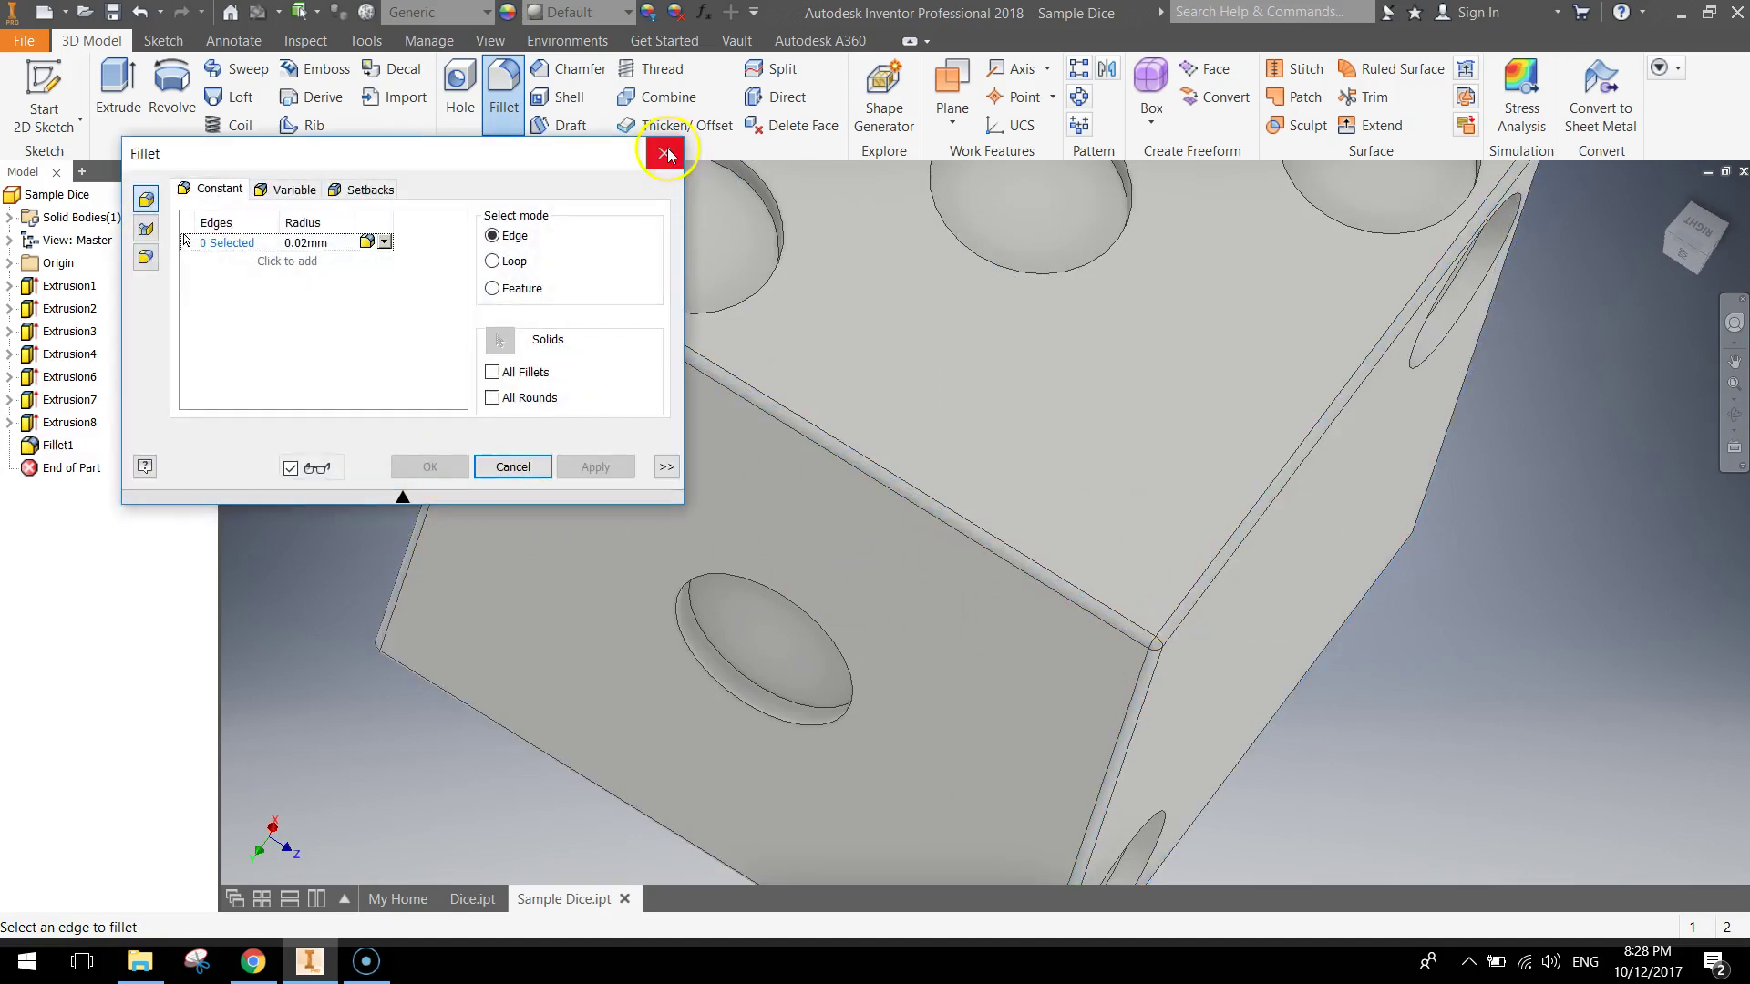
Step: Close the first fillet, zoom in on a pip hole and start a new 0.01 mm fillet
left_click(667, 152)
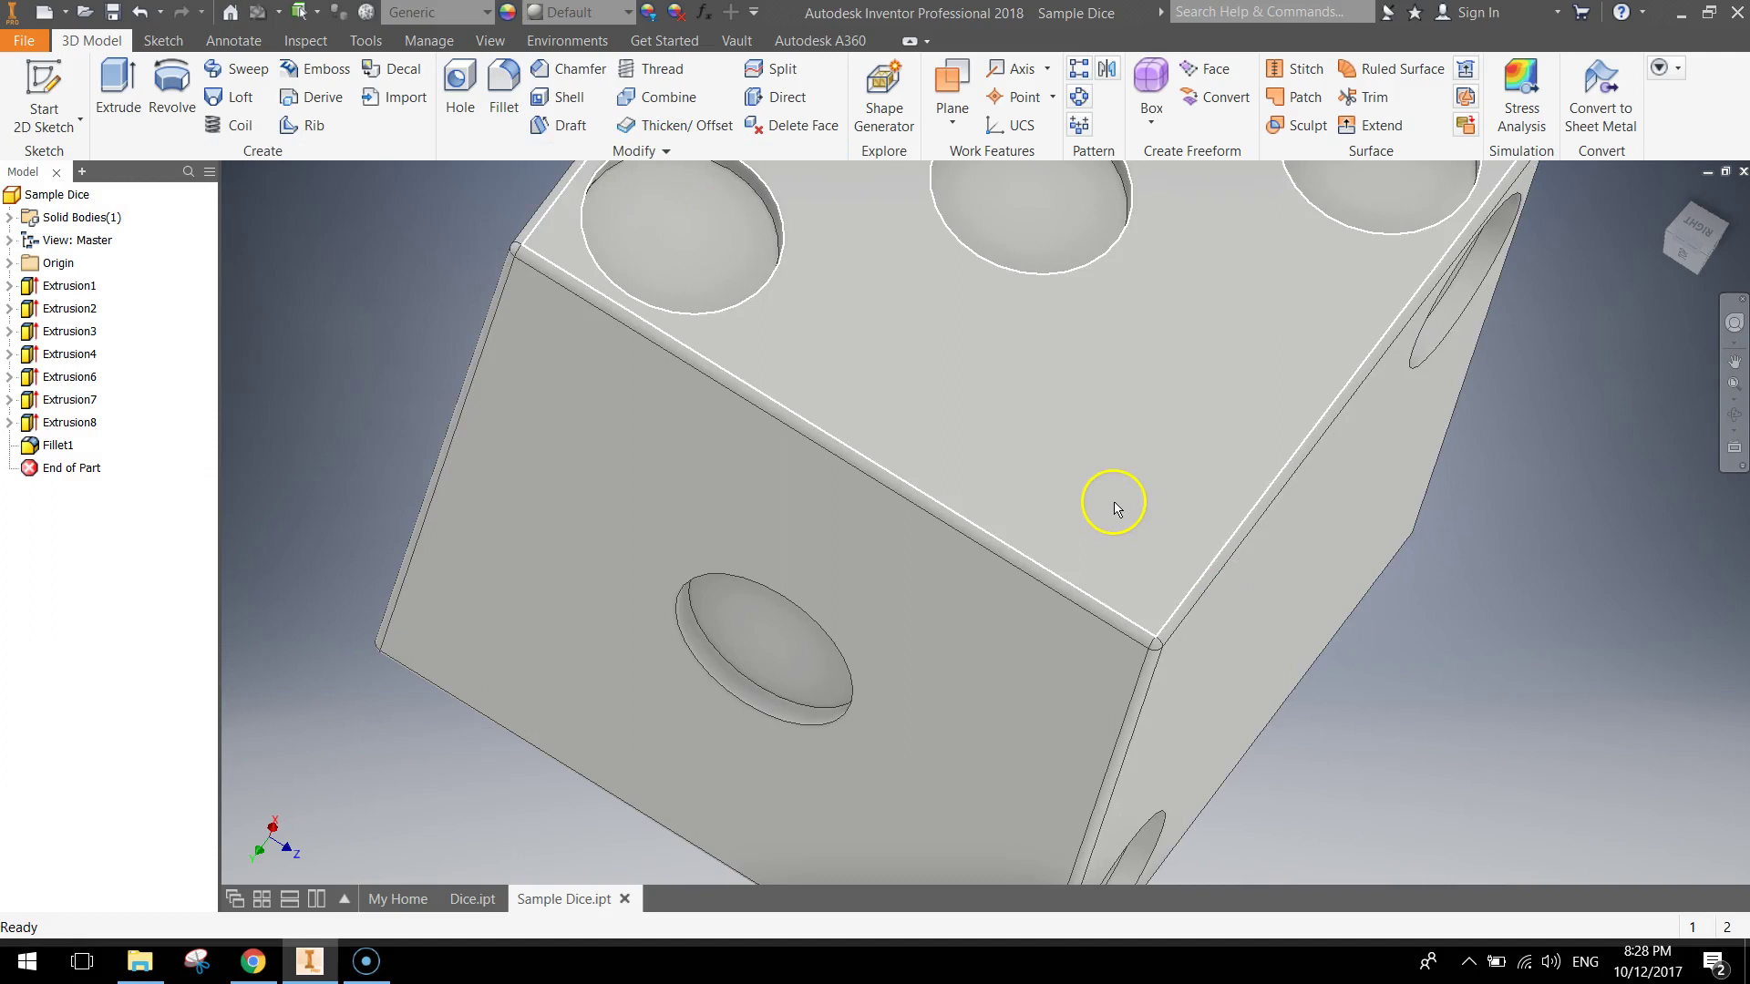
scroll(1114, 507, "down", 5)
middle_click_drag(1129, 419, 997, 549)
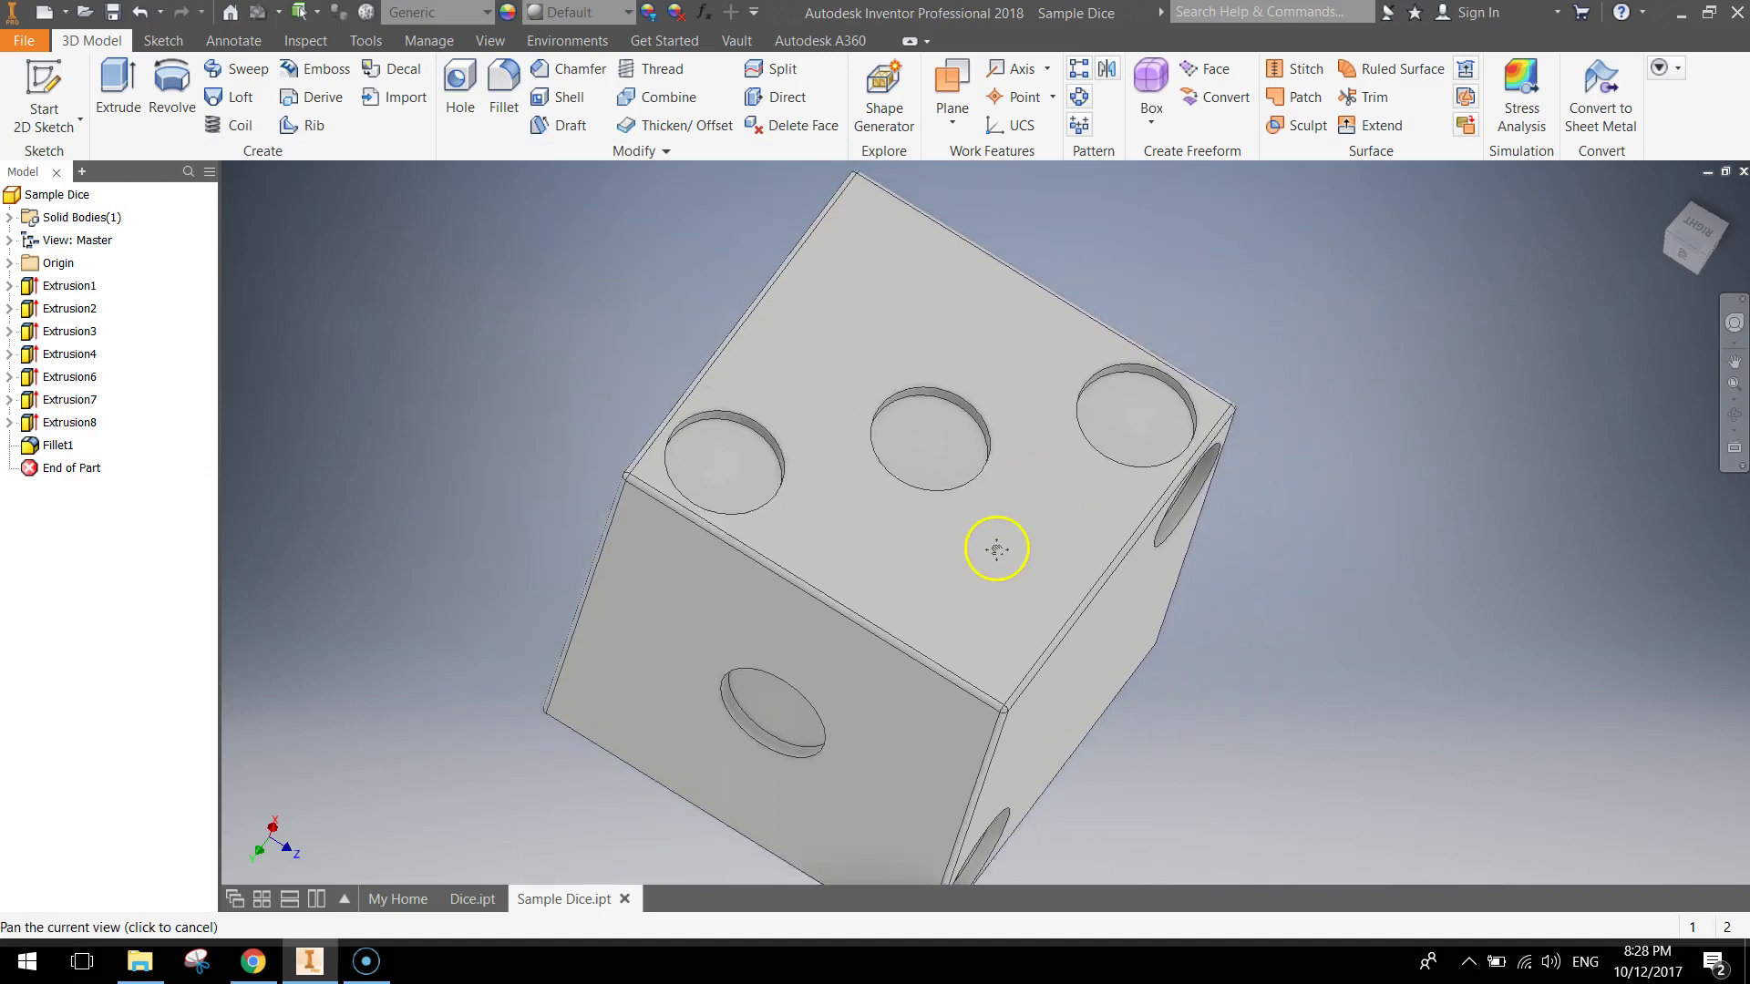
scroll(697, 433, "down", 3)
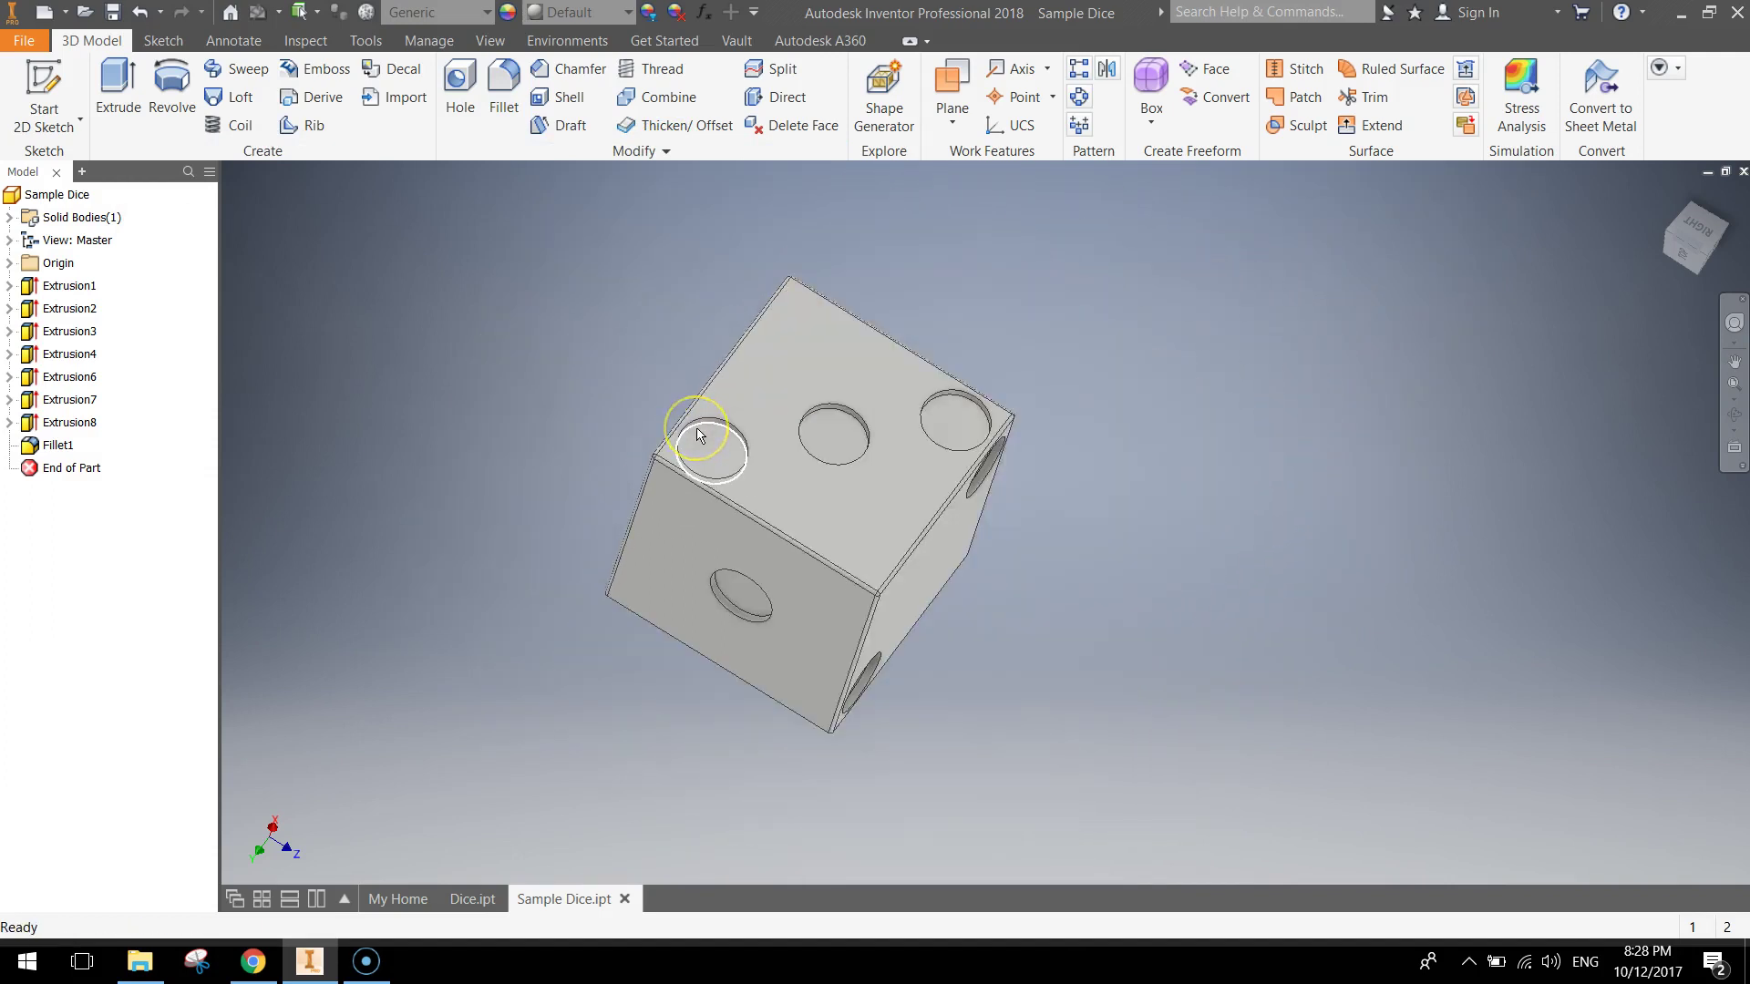
scroll(697, 433, "up", 6)
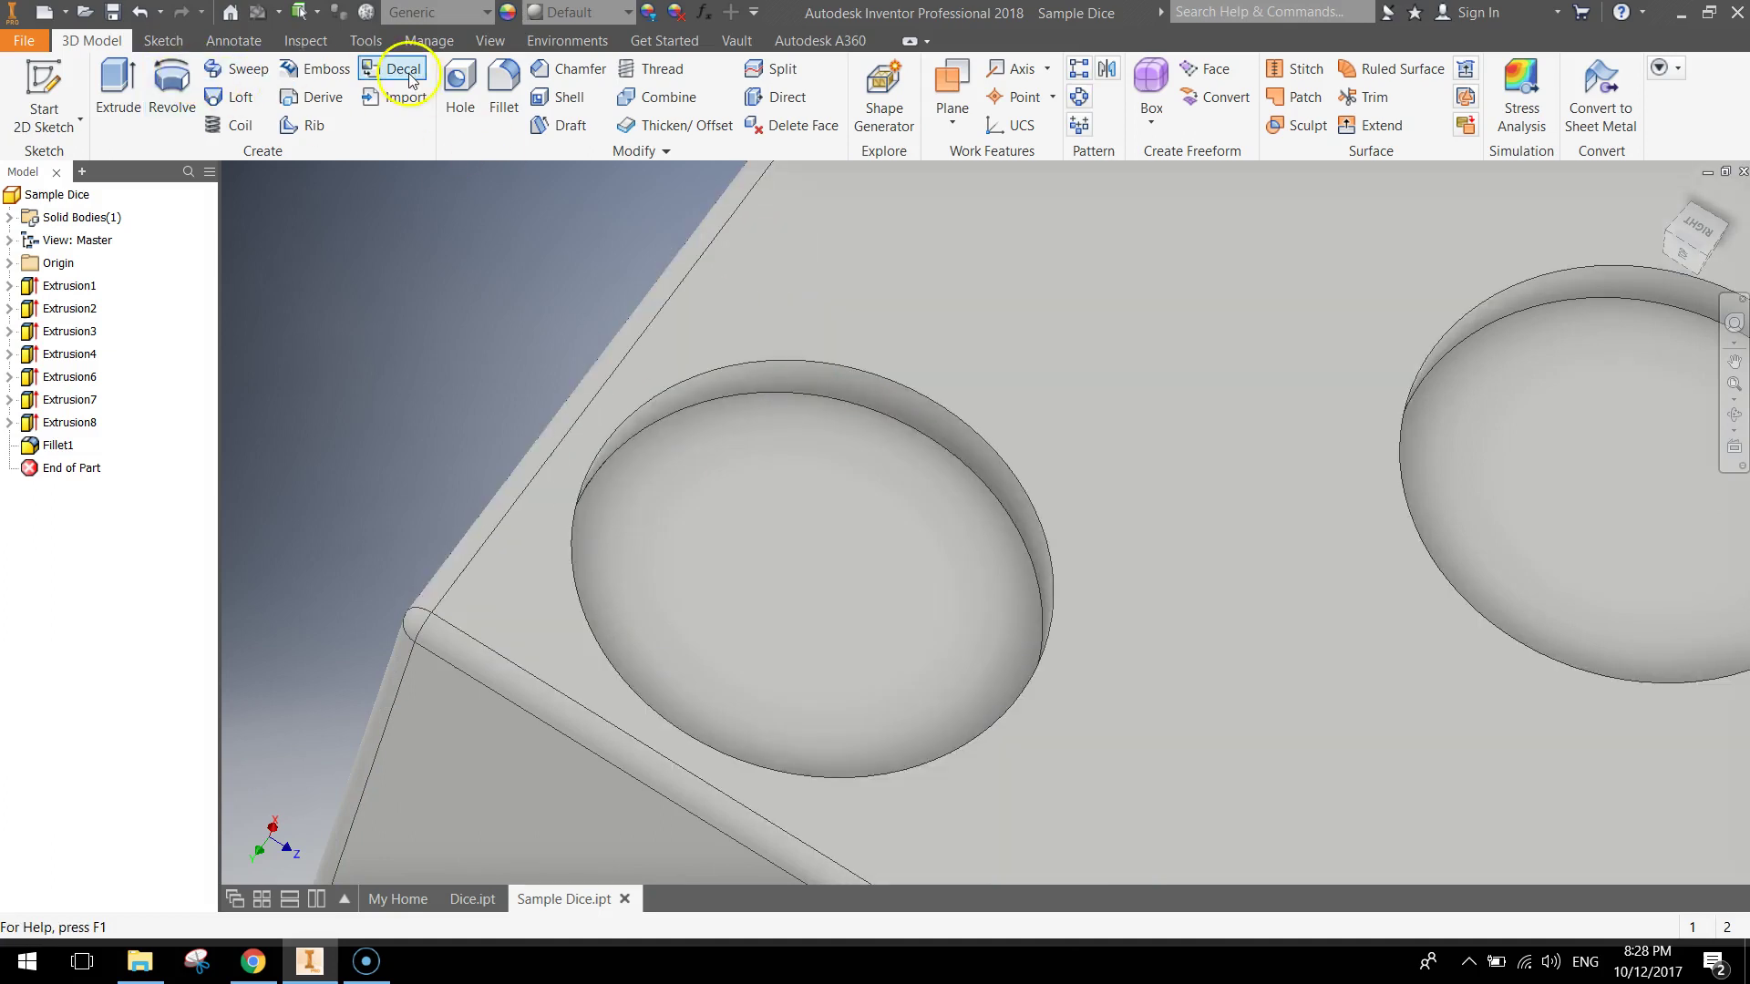
left_click(509, 79)
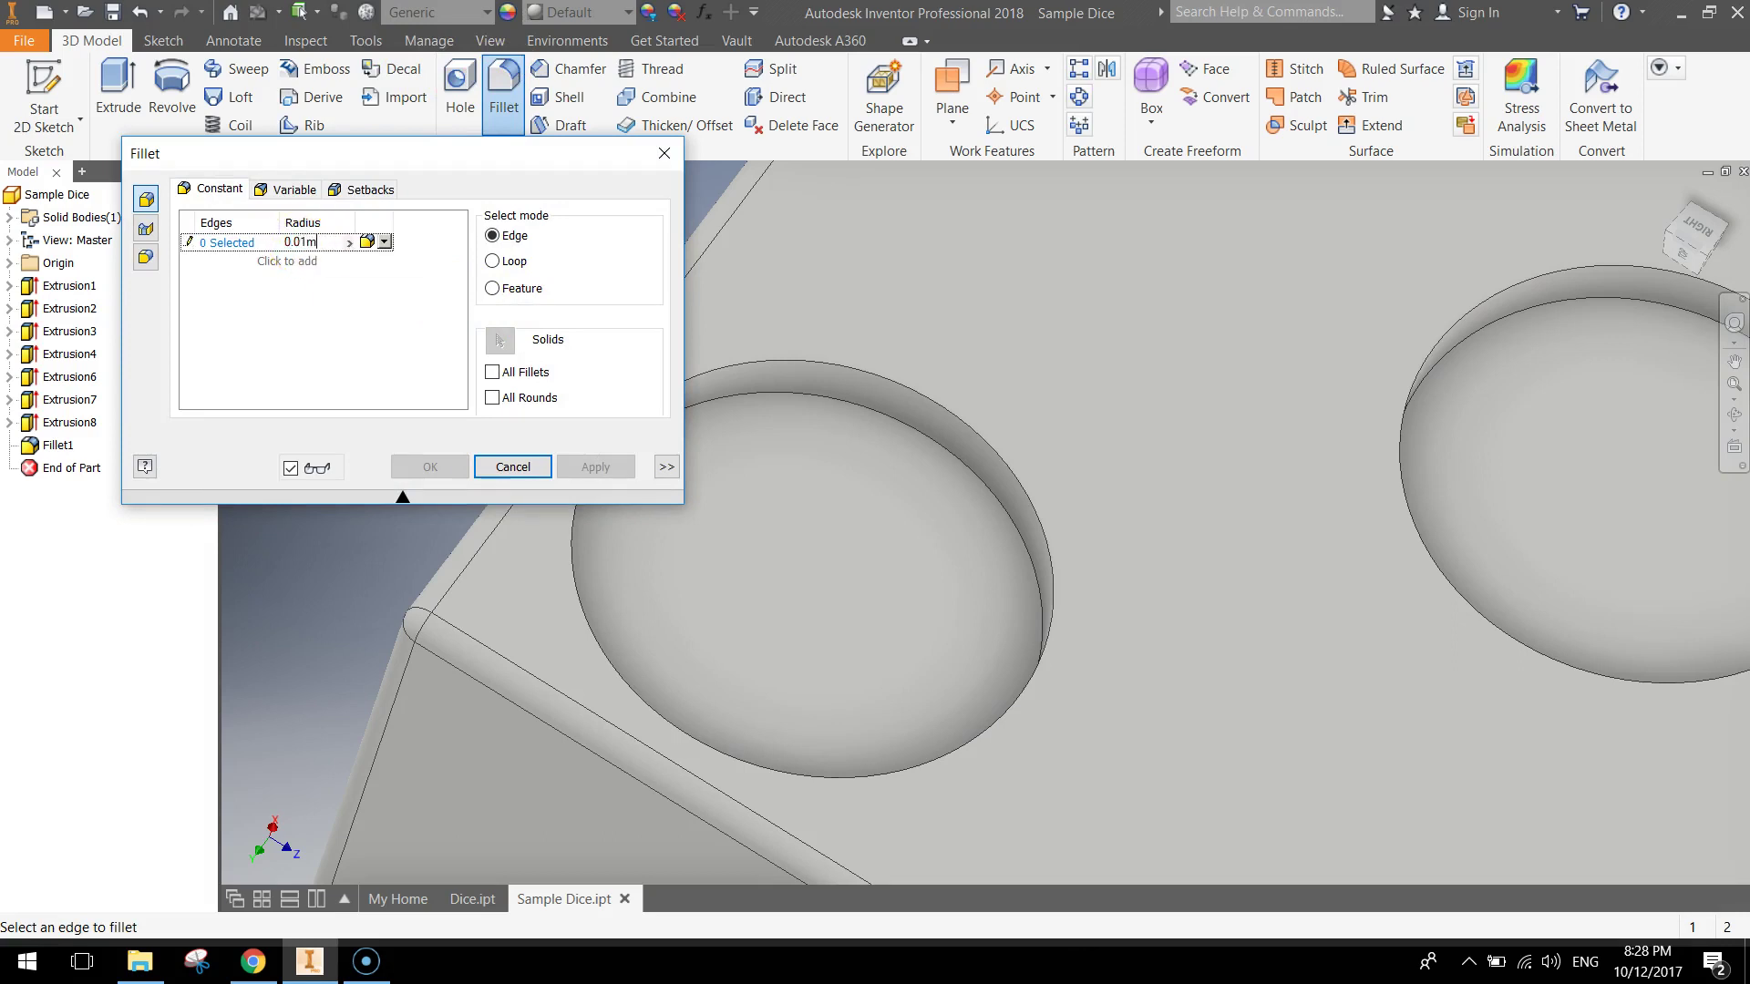
Step: Enter the 0.01 mm radius, cancel the empty fillet and restart it for the hole rims
left_click(384, 242)
left_click(367, 340)
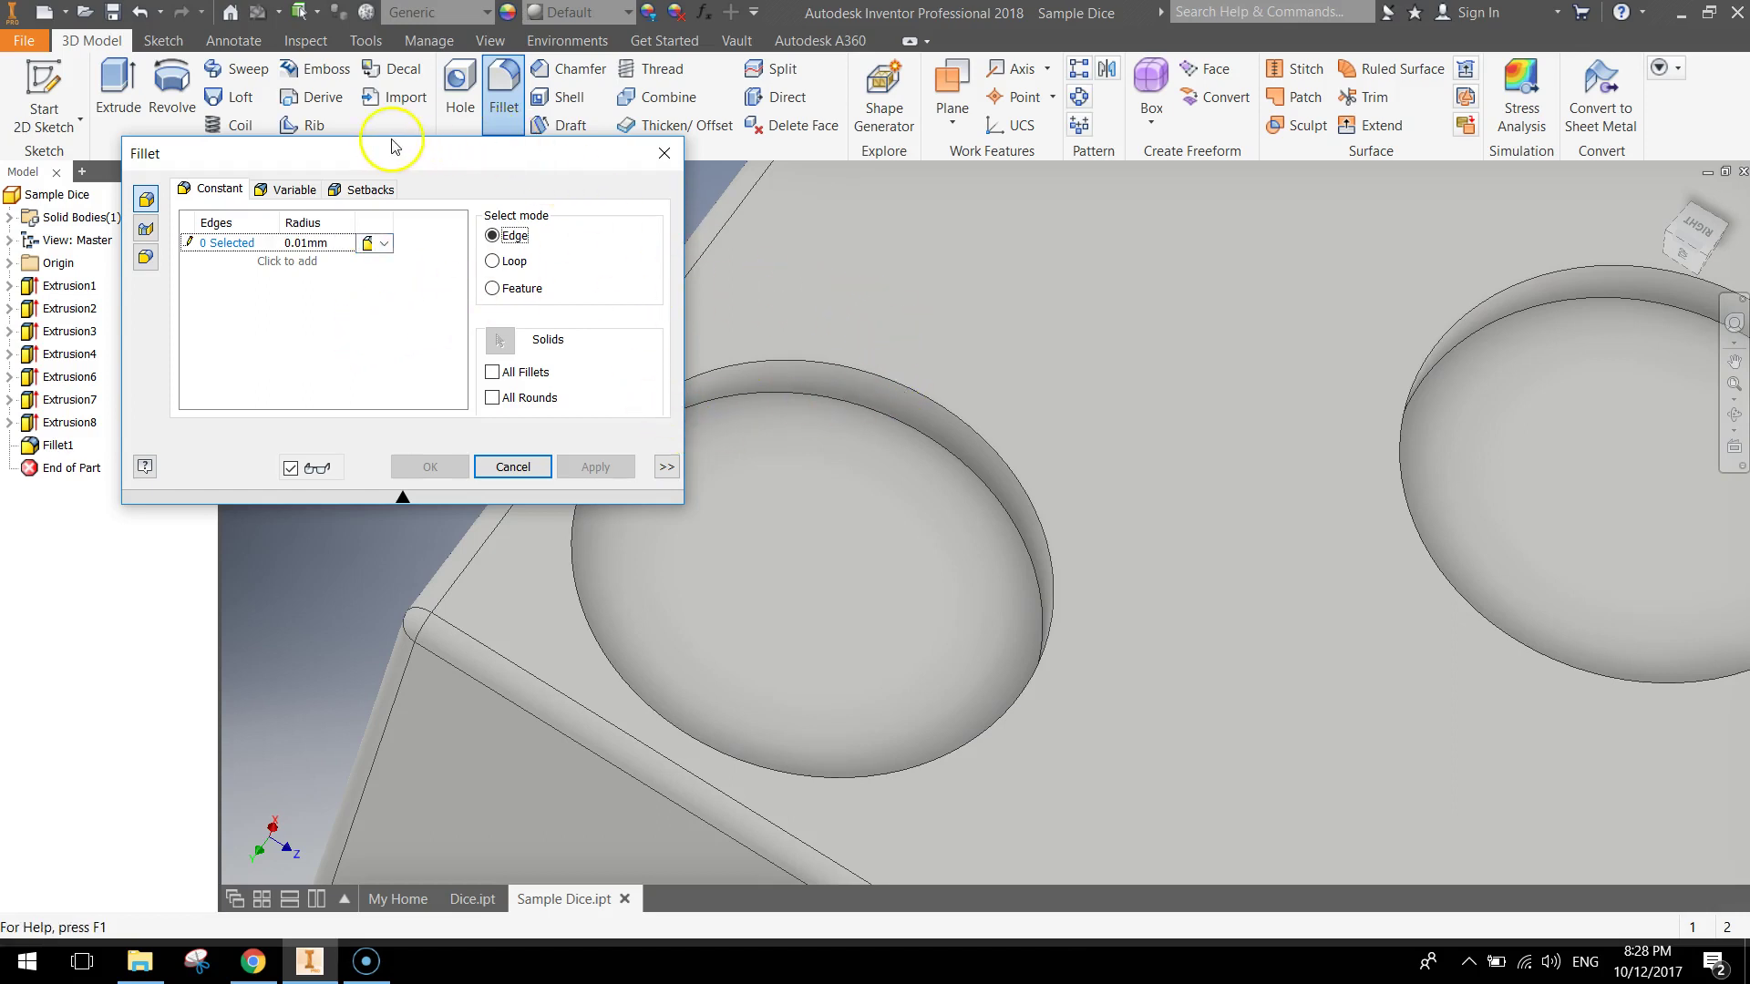
left_click_drag(392, 146, 333, 99)
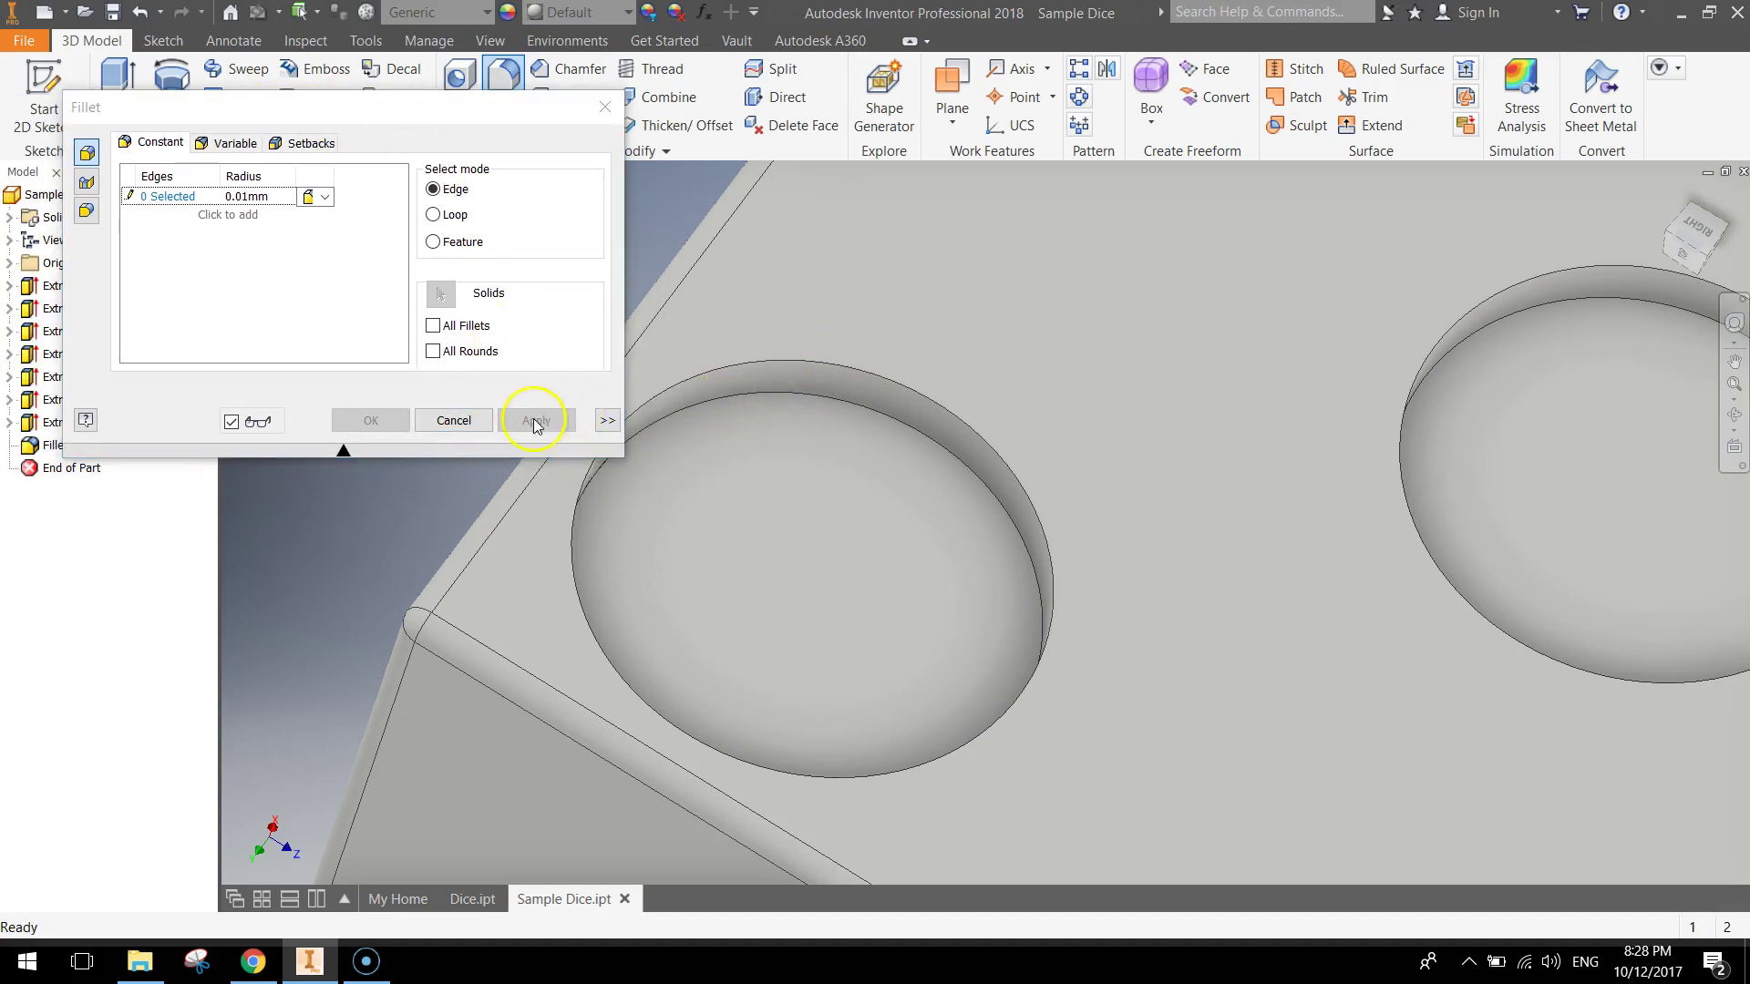
left_click(453, 420)
left_click(492, 78)
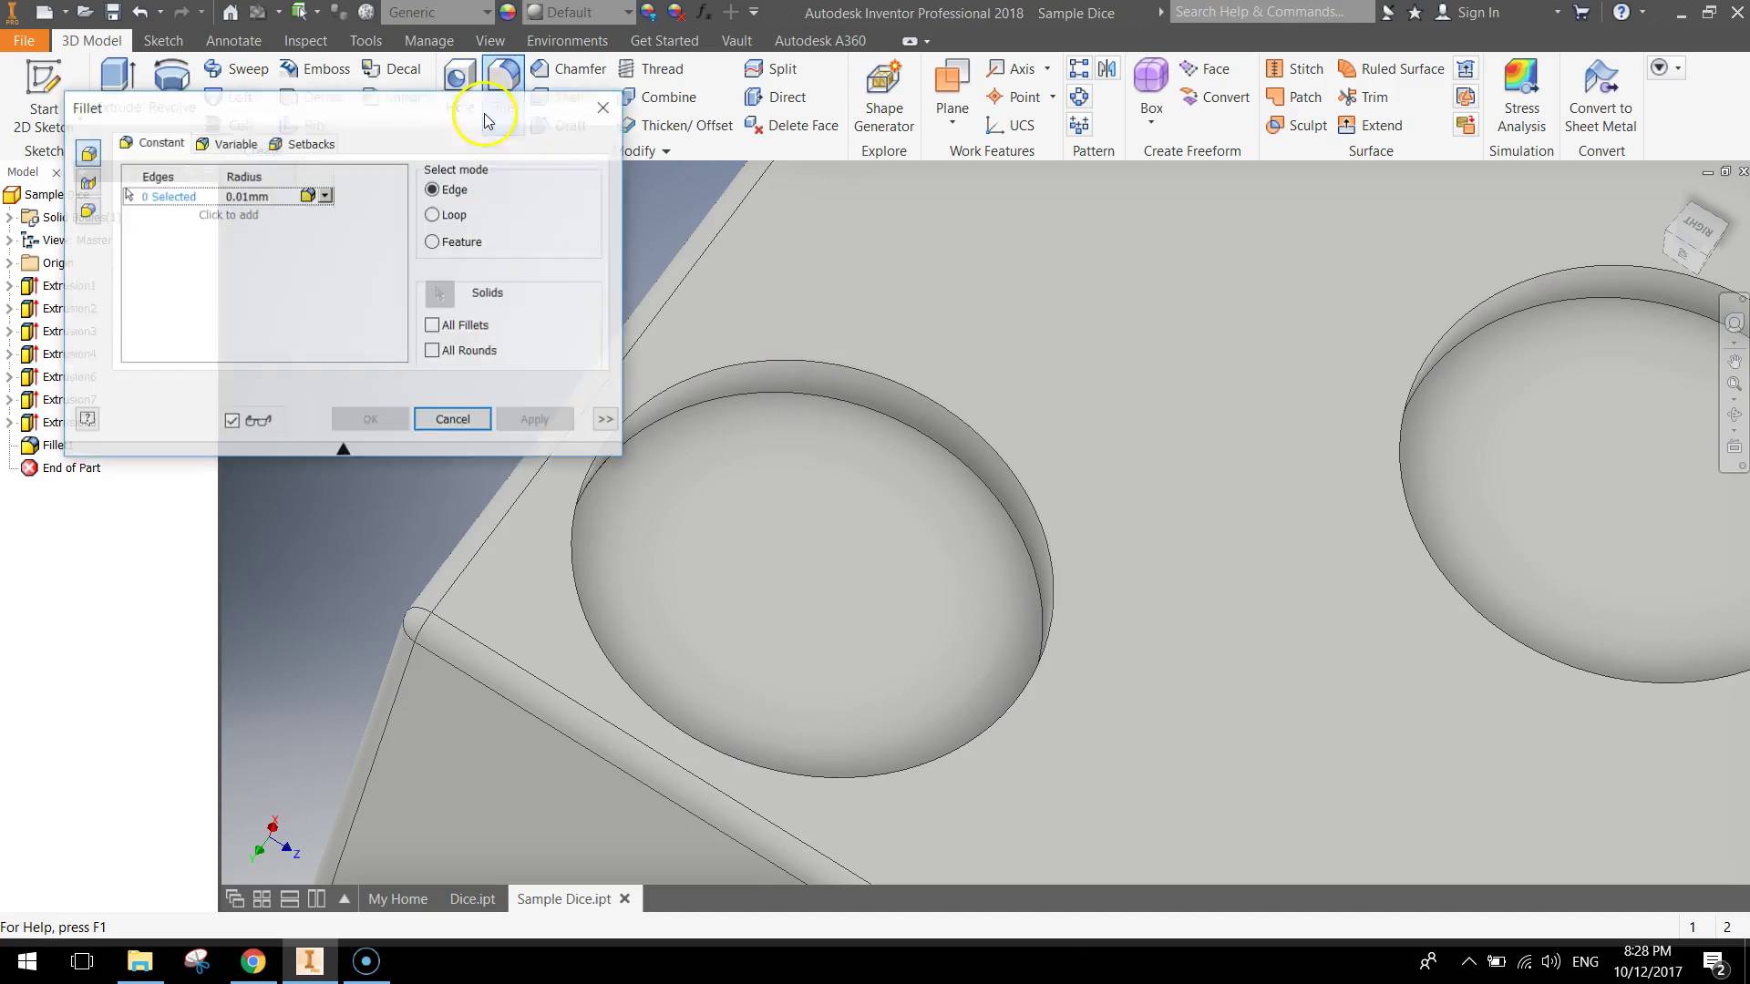
Step: Select the first six pip-hole rims on the top and front faces
left_click(800, 361)
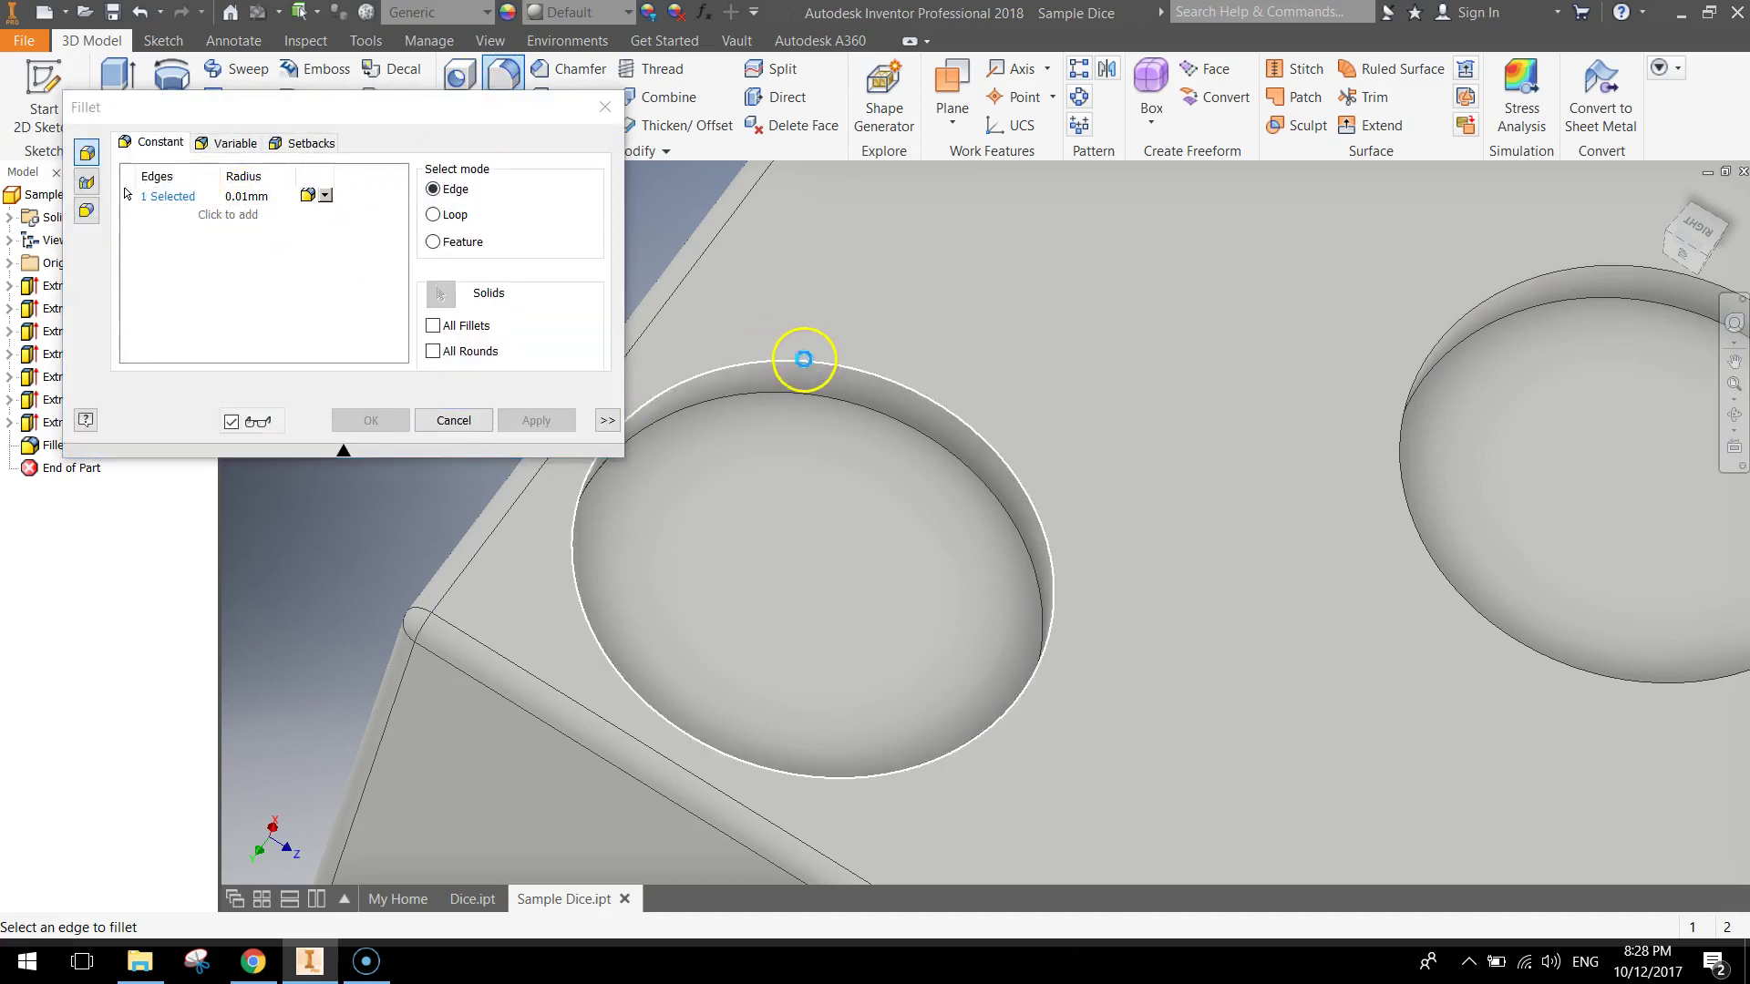
left_click(1527, 282)
middle_click_drag(1601, 410, 665, 541)
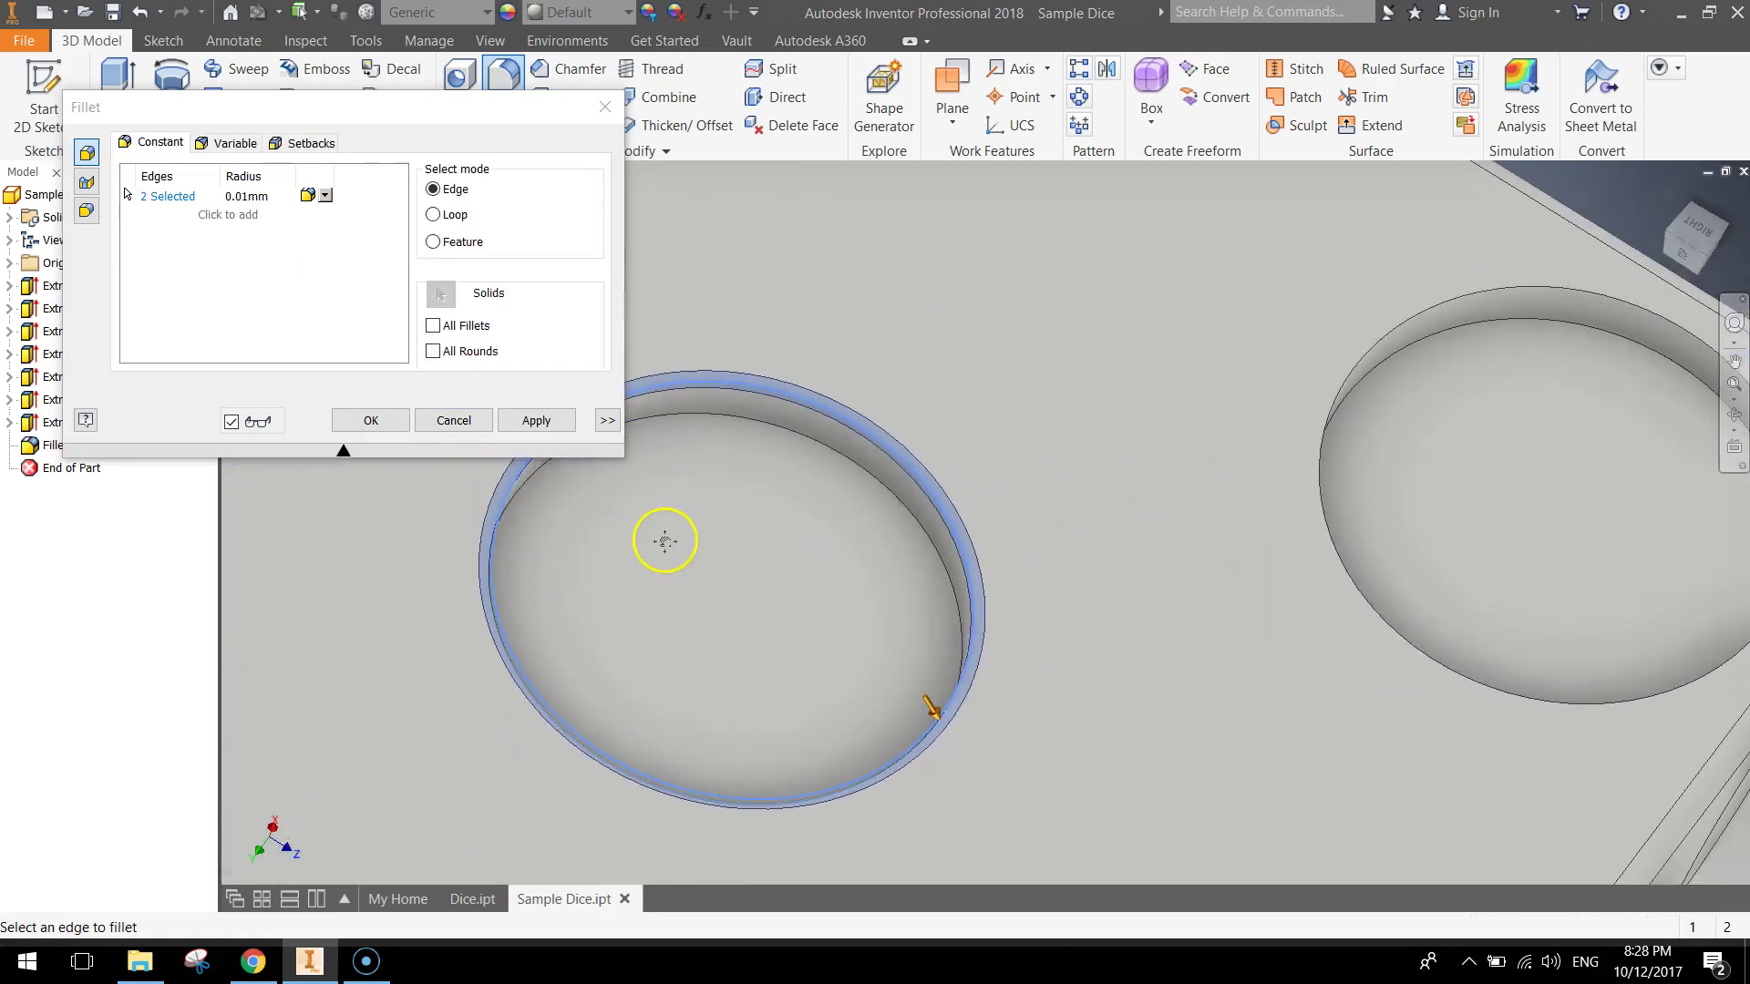
left_click(1517, 285)
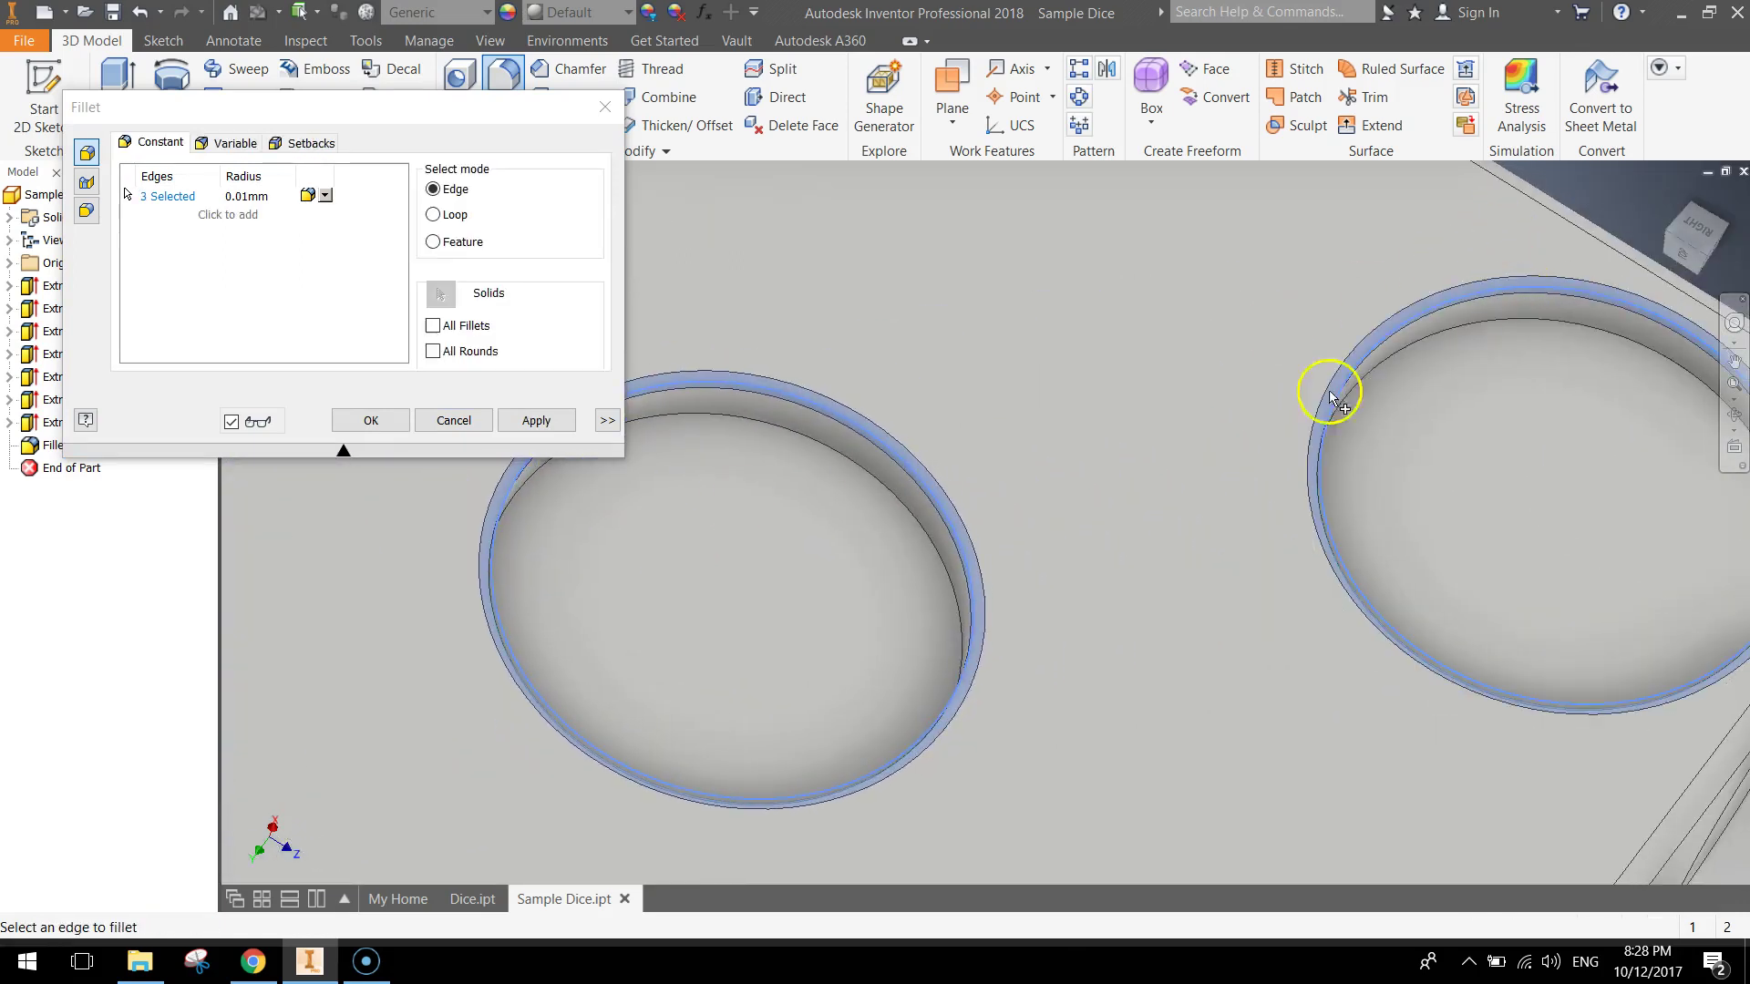
scroll(1212, 467, "down", 3)
middle_click_drag(1210, 740, 1015, 473)
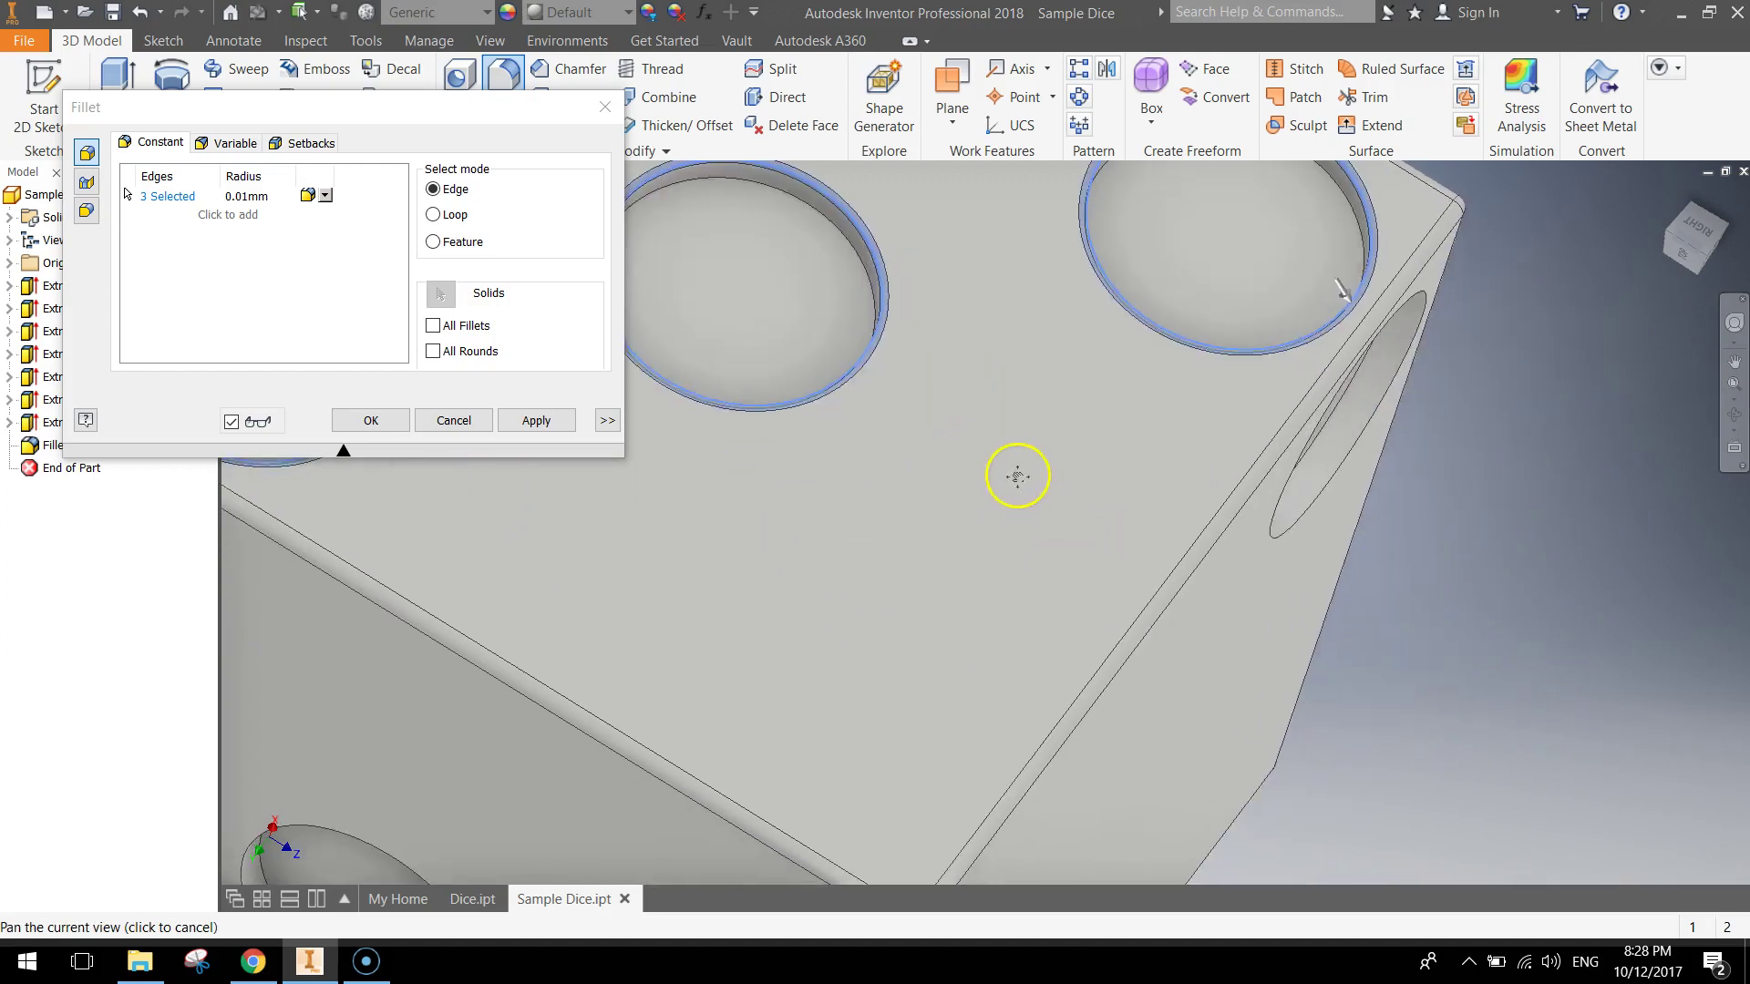
middle_click_drag(1332, 633, 1242, 523, "shift")
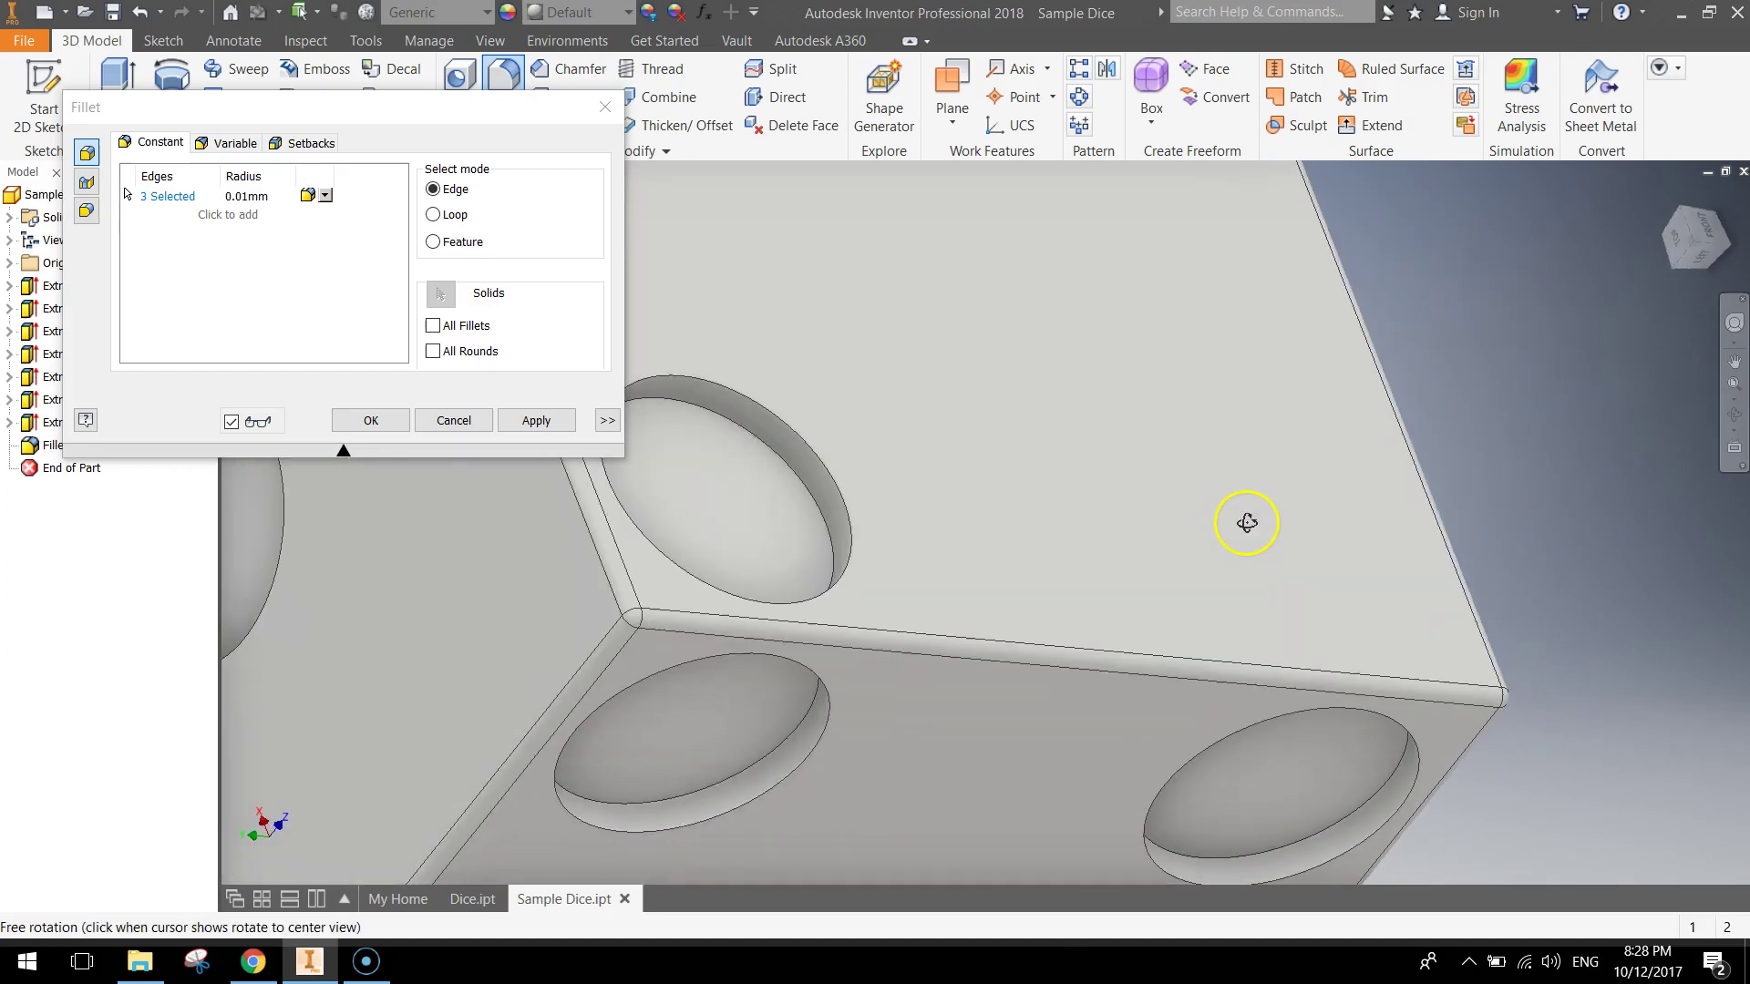
left_click(814, 452)
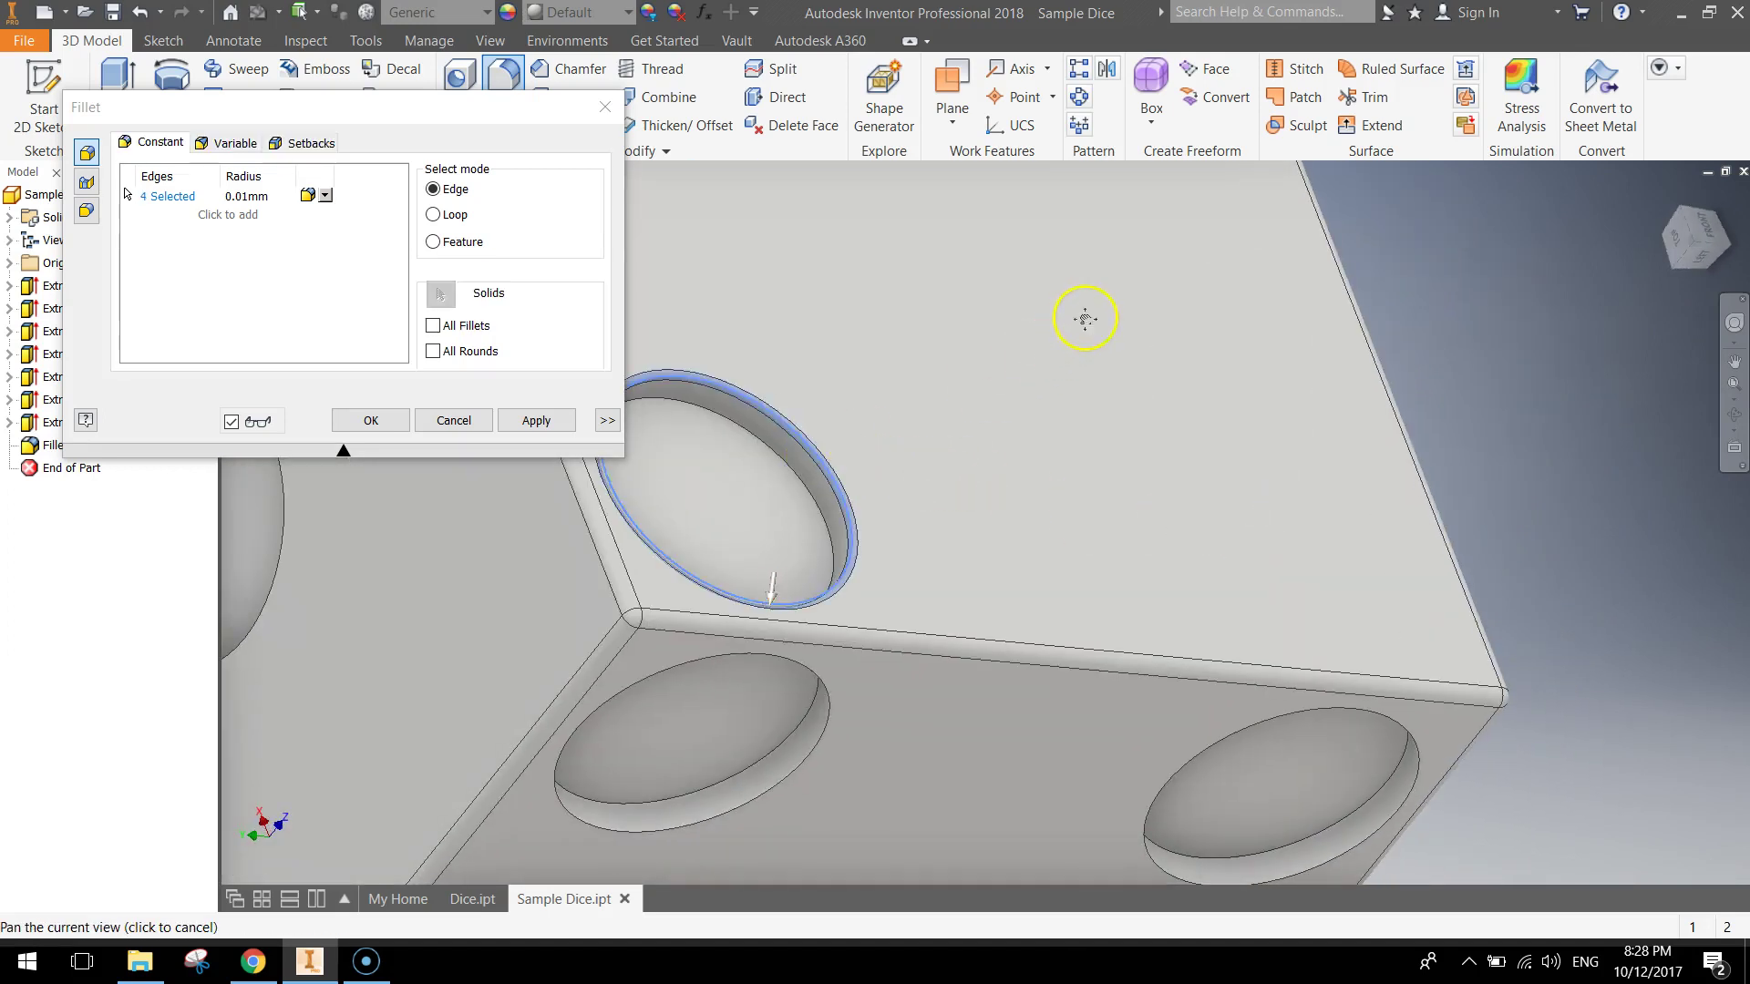
middle_click_drag(1082, 313, 735, 456, "shift")
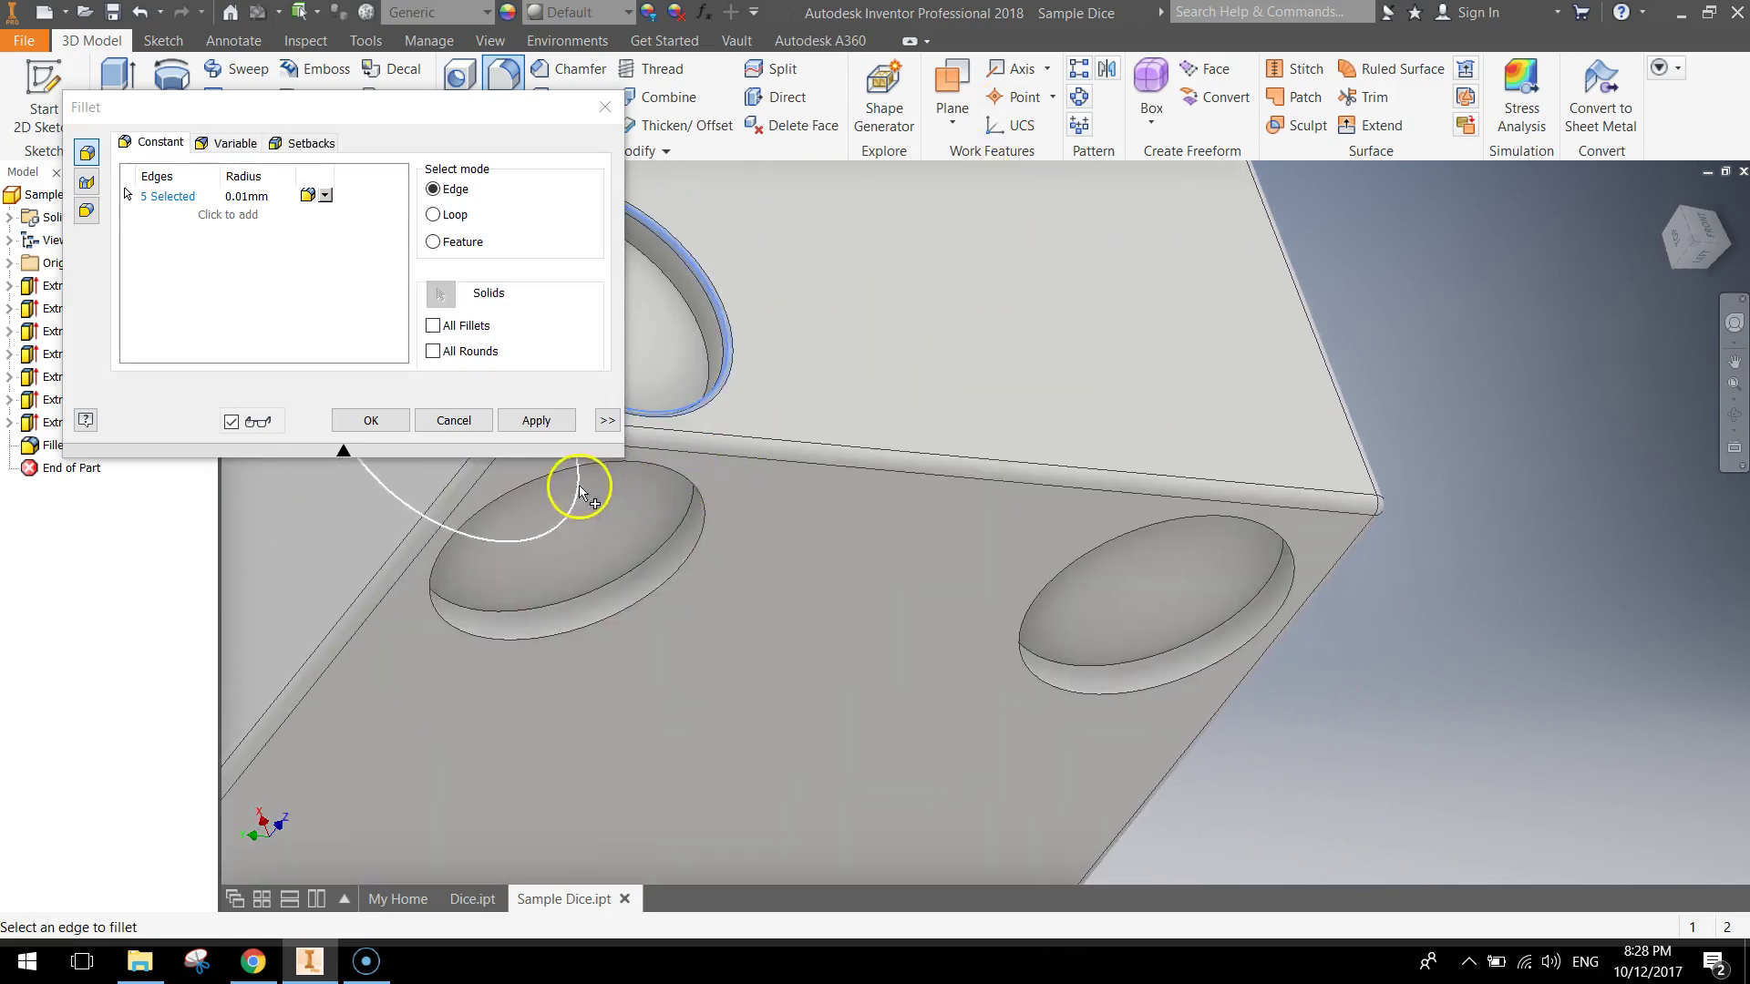
left_click(577, 627)
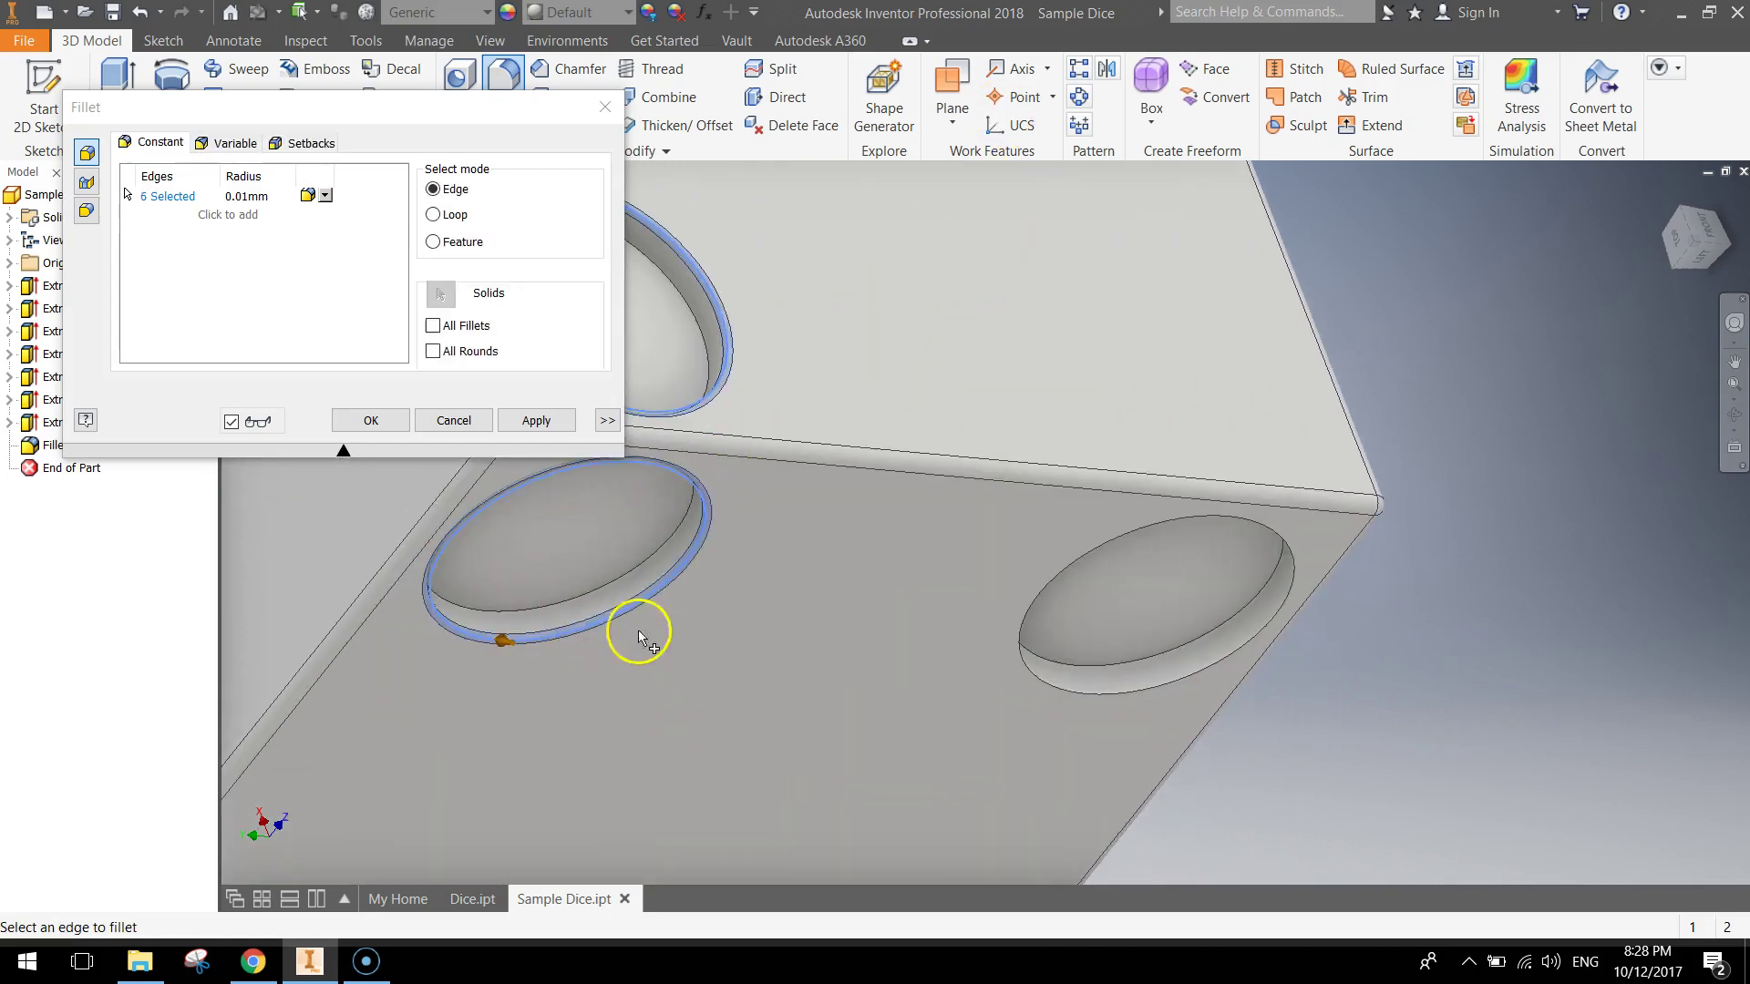
left_click(1090, 693)
Step: Orbit around the dice adding eight more pip-hole rims on other faces
middle_click_drag(851, 781, 545, 711, "shift")
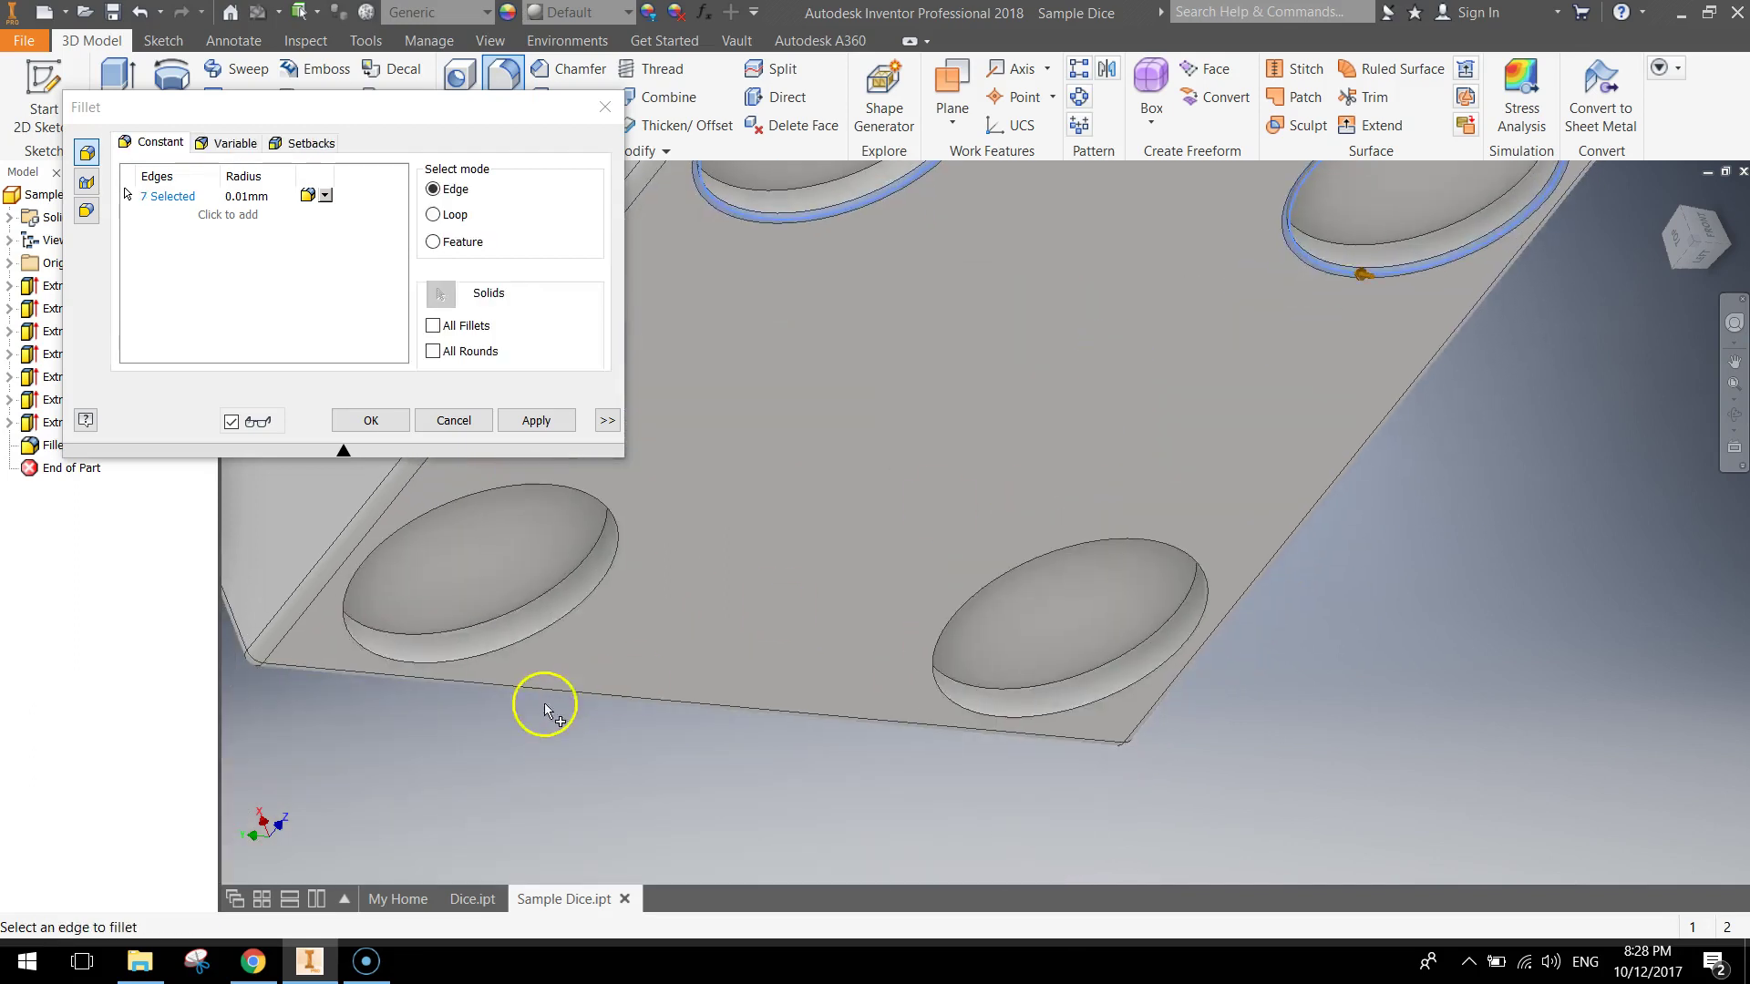
left_click(492, 649)
left_click(965, 708)
middle_click_drag(775, 447, 1434, 953, "shift")
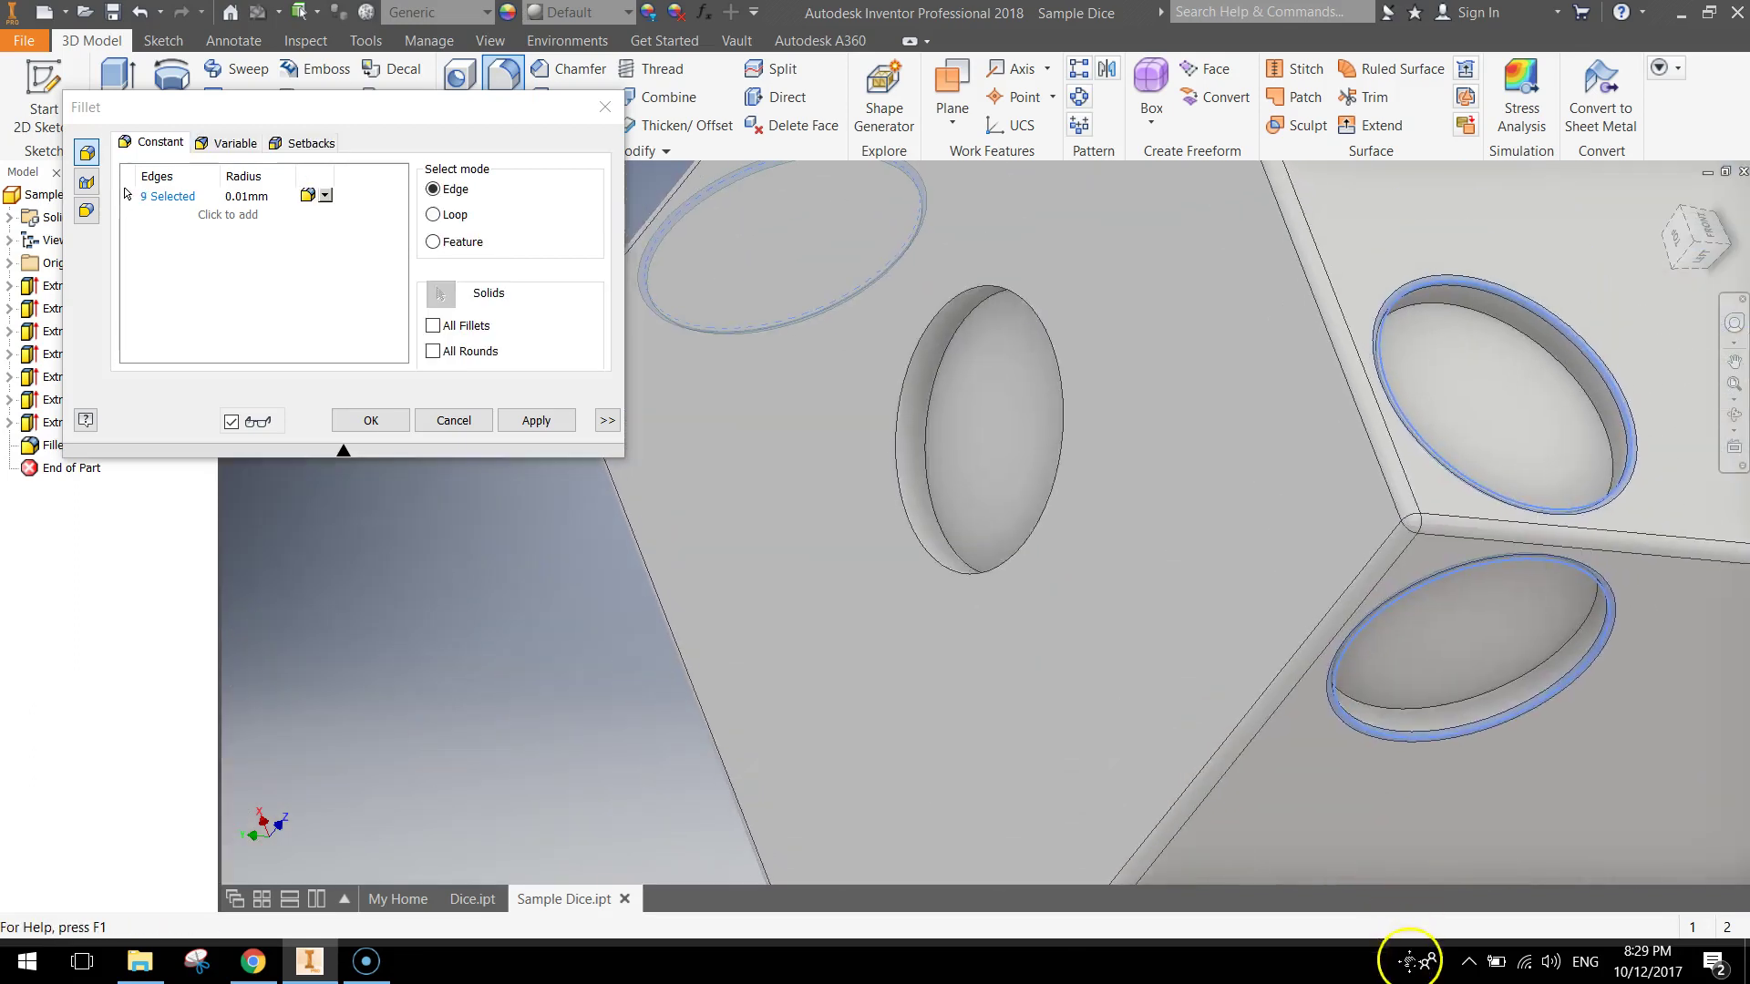
left_click(898, 502)
middle_click_drag(1320, 496, 1388, 675, "shift")
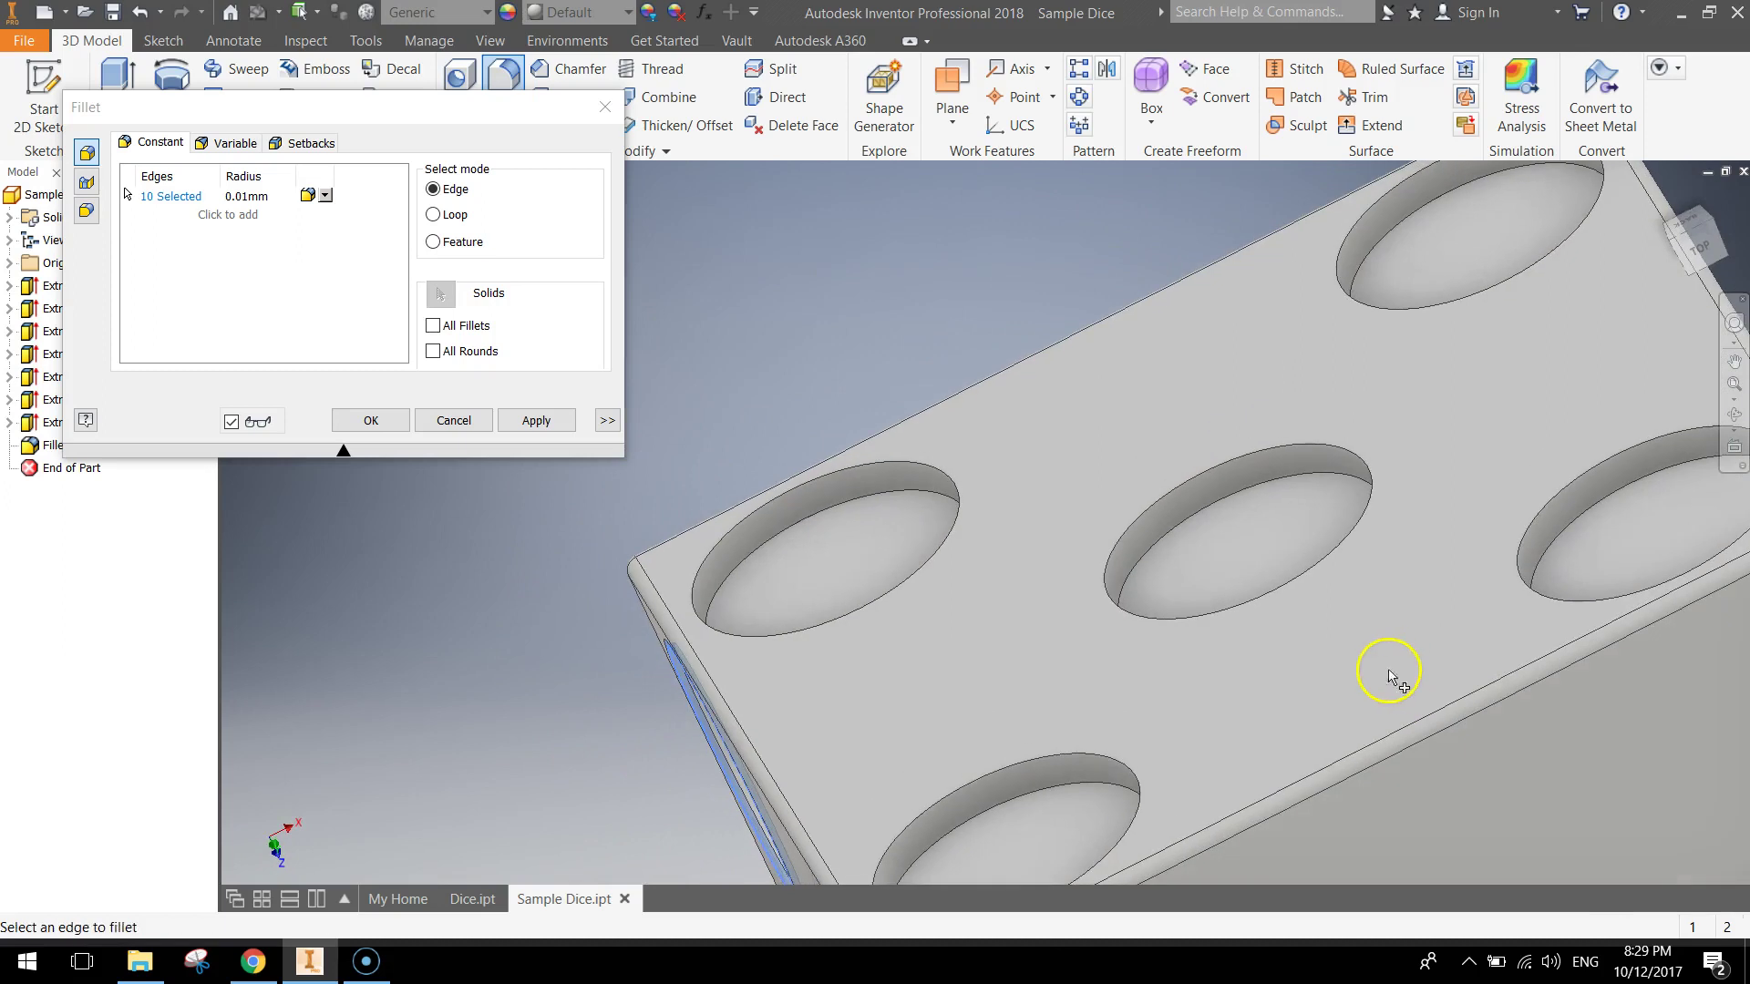
left_click(1029, 753)
left_click(1191, 617)
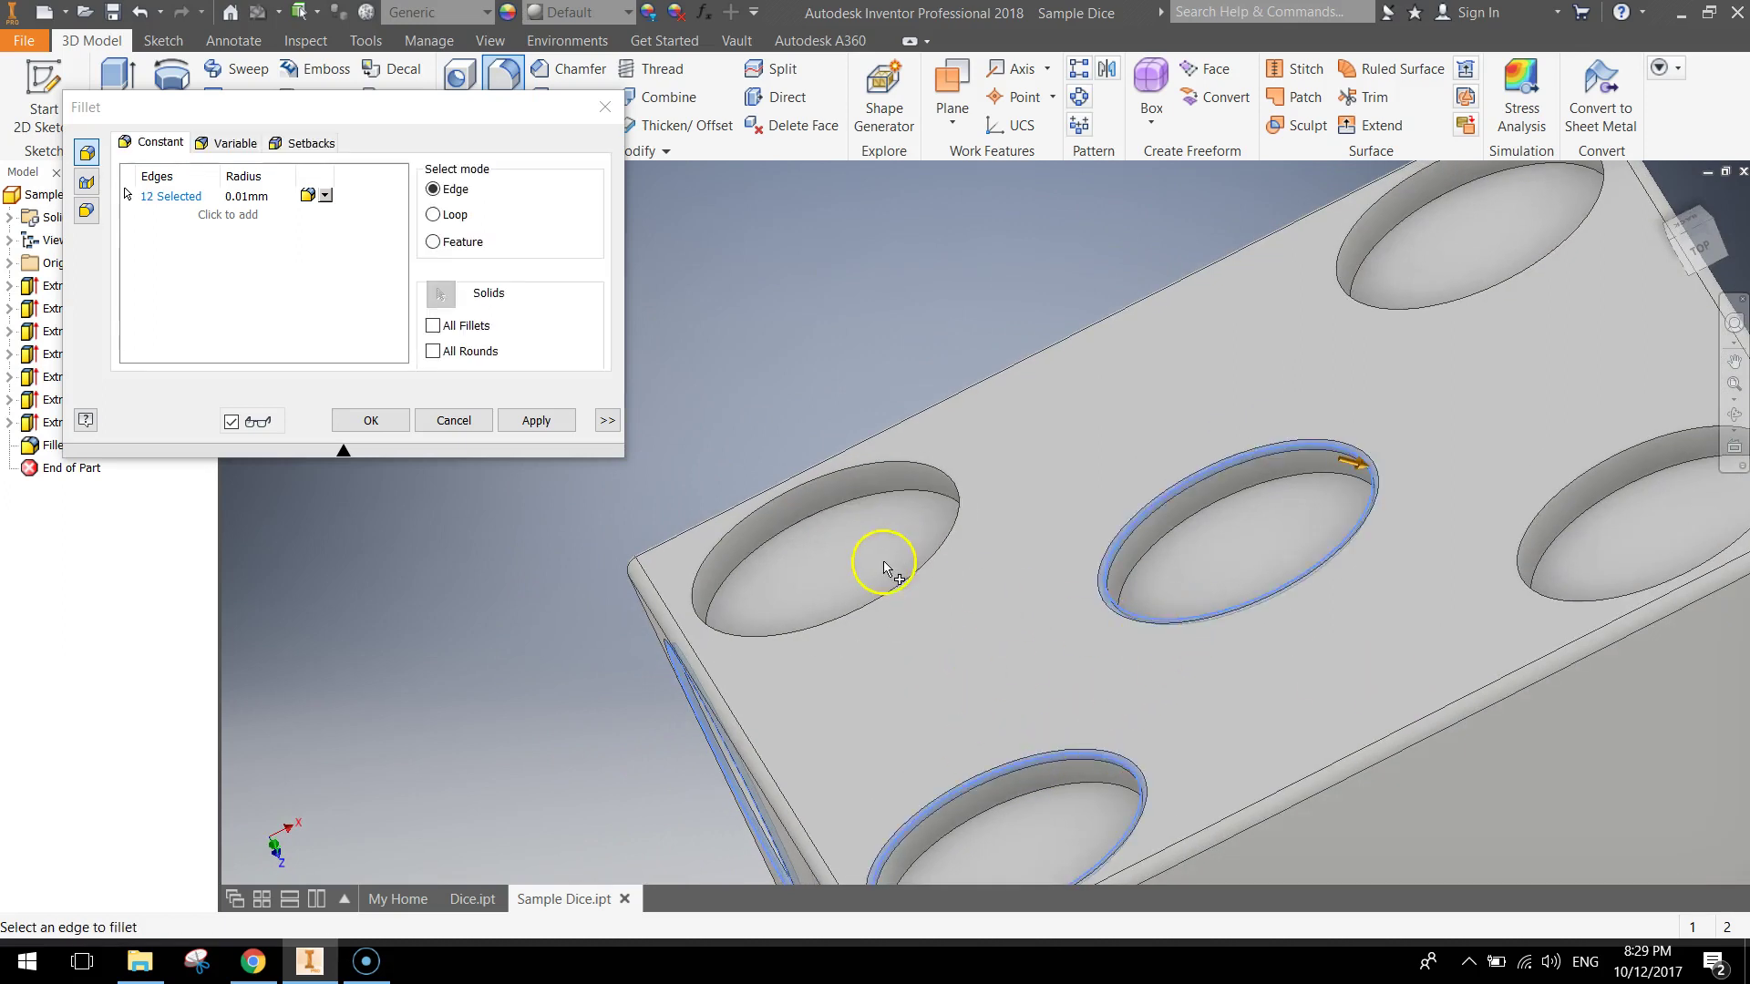
left_click(907, 483)
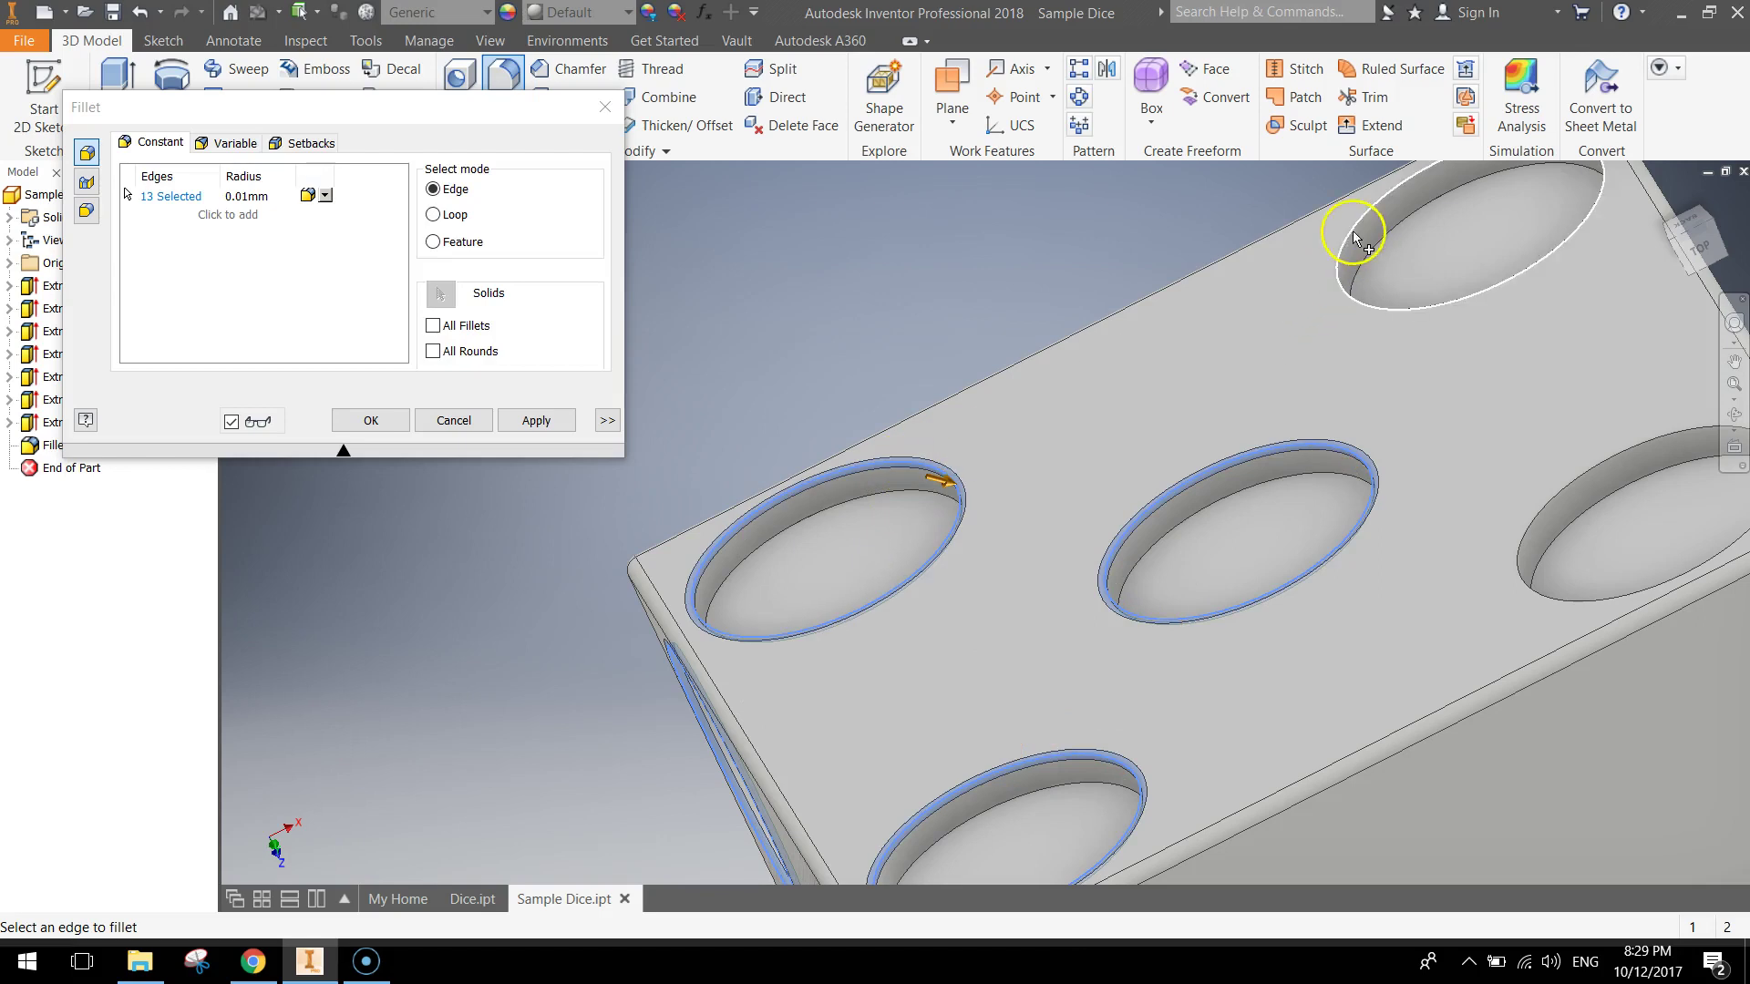
left_click(1394, 290)
left_click(1573, 481)
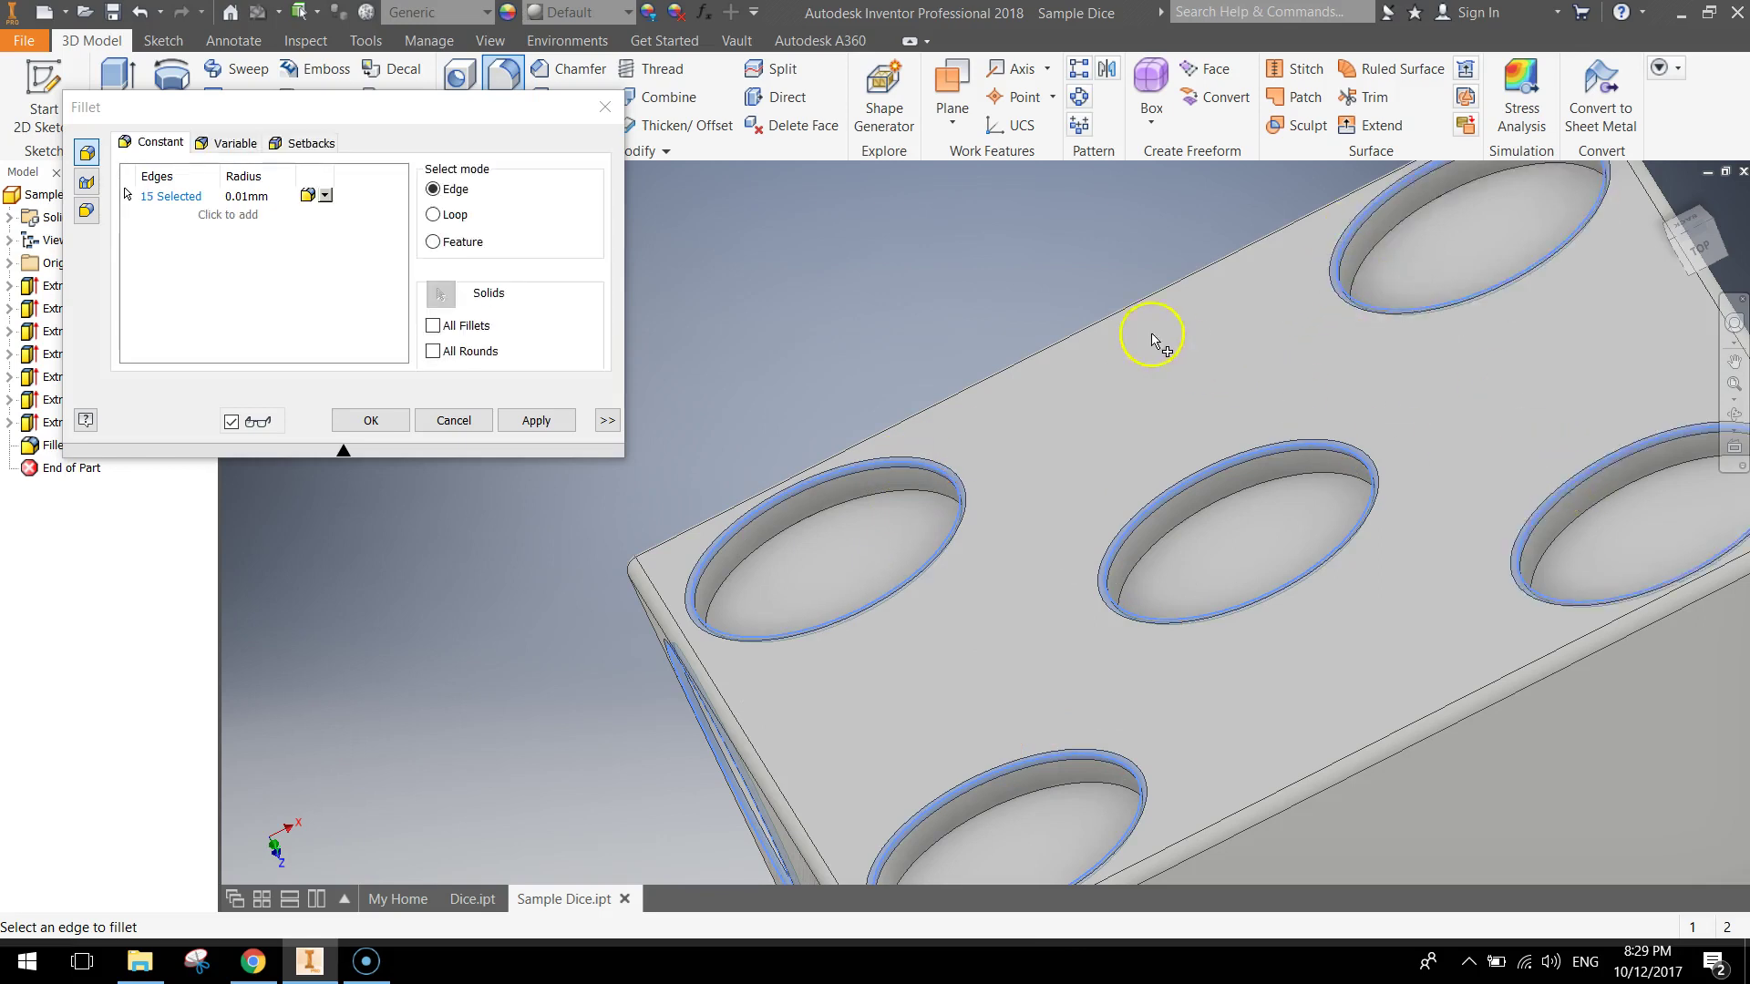
Step: Add the six rims on the next face and apply the 0.01 mm fillet to all 21 edges
middle_click_drag(1152, 332, 1164, 461, "shift")
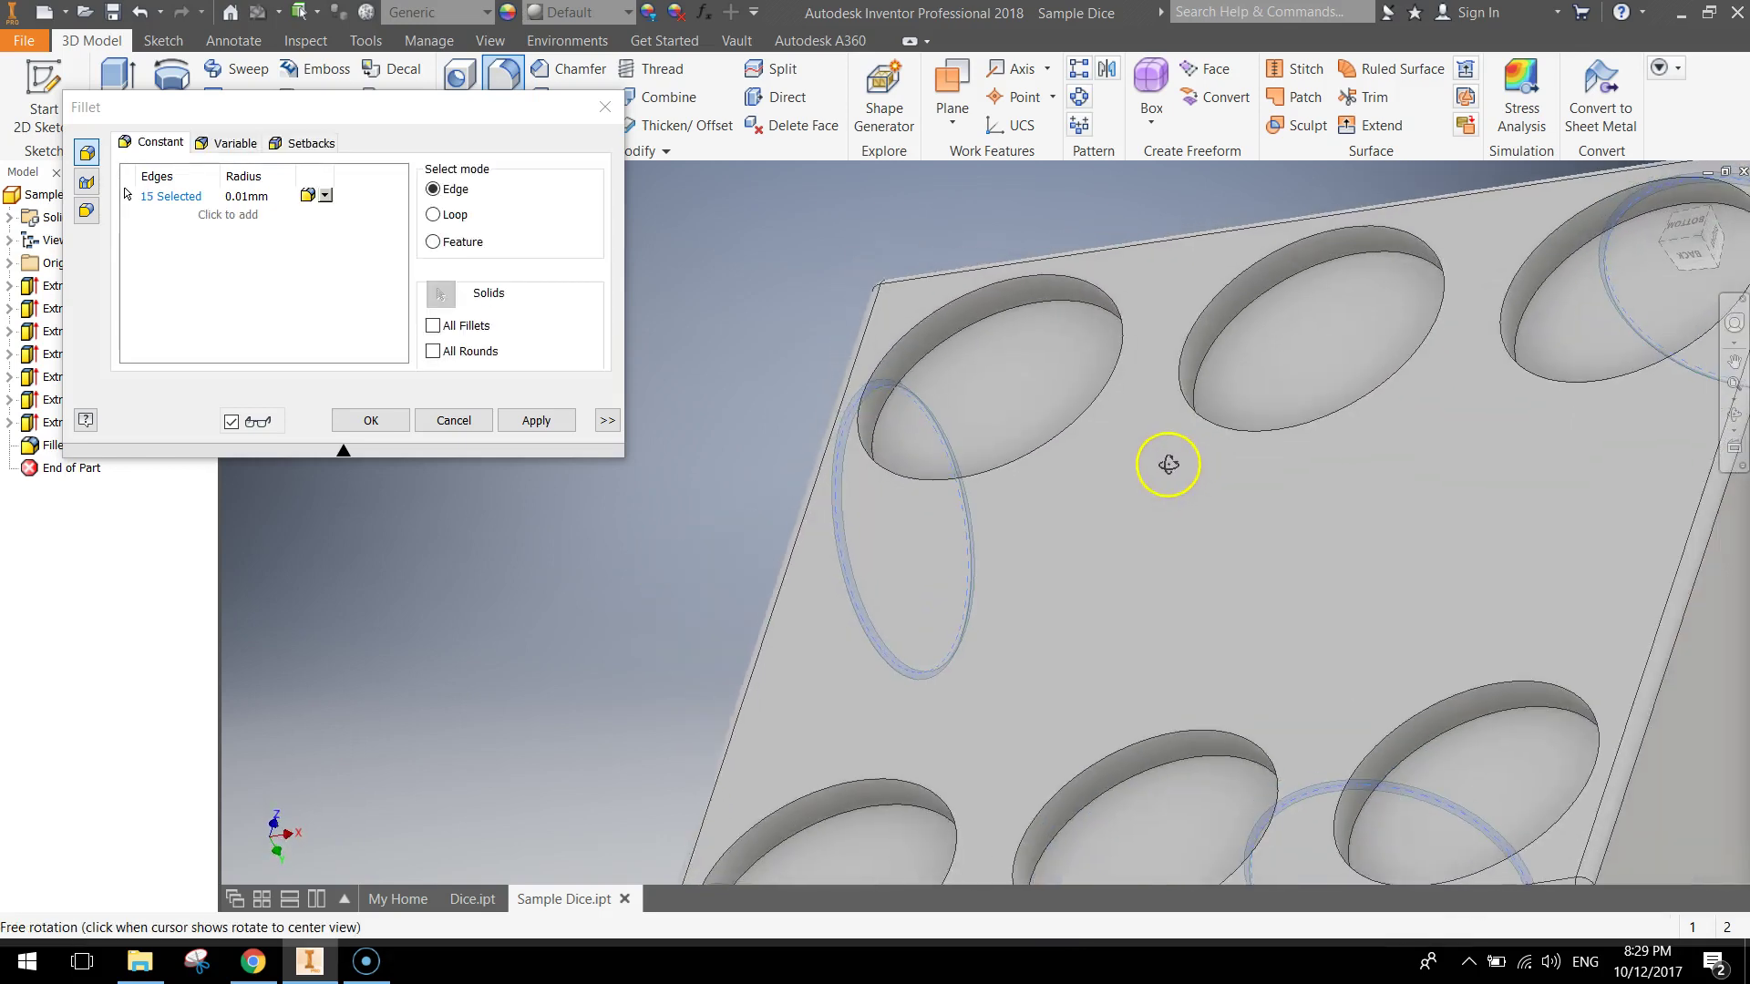
left_click(1090, 286)
left_click(1312, 234)
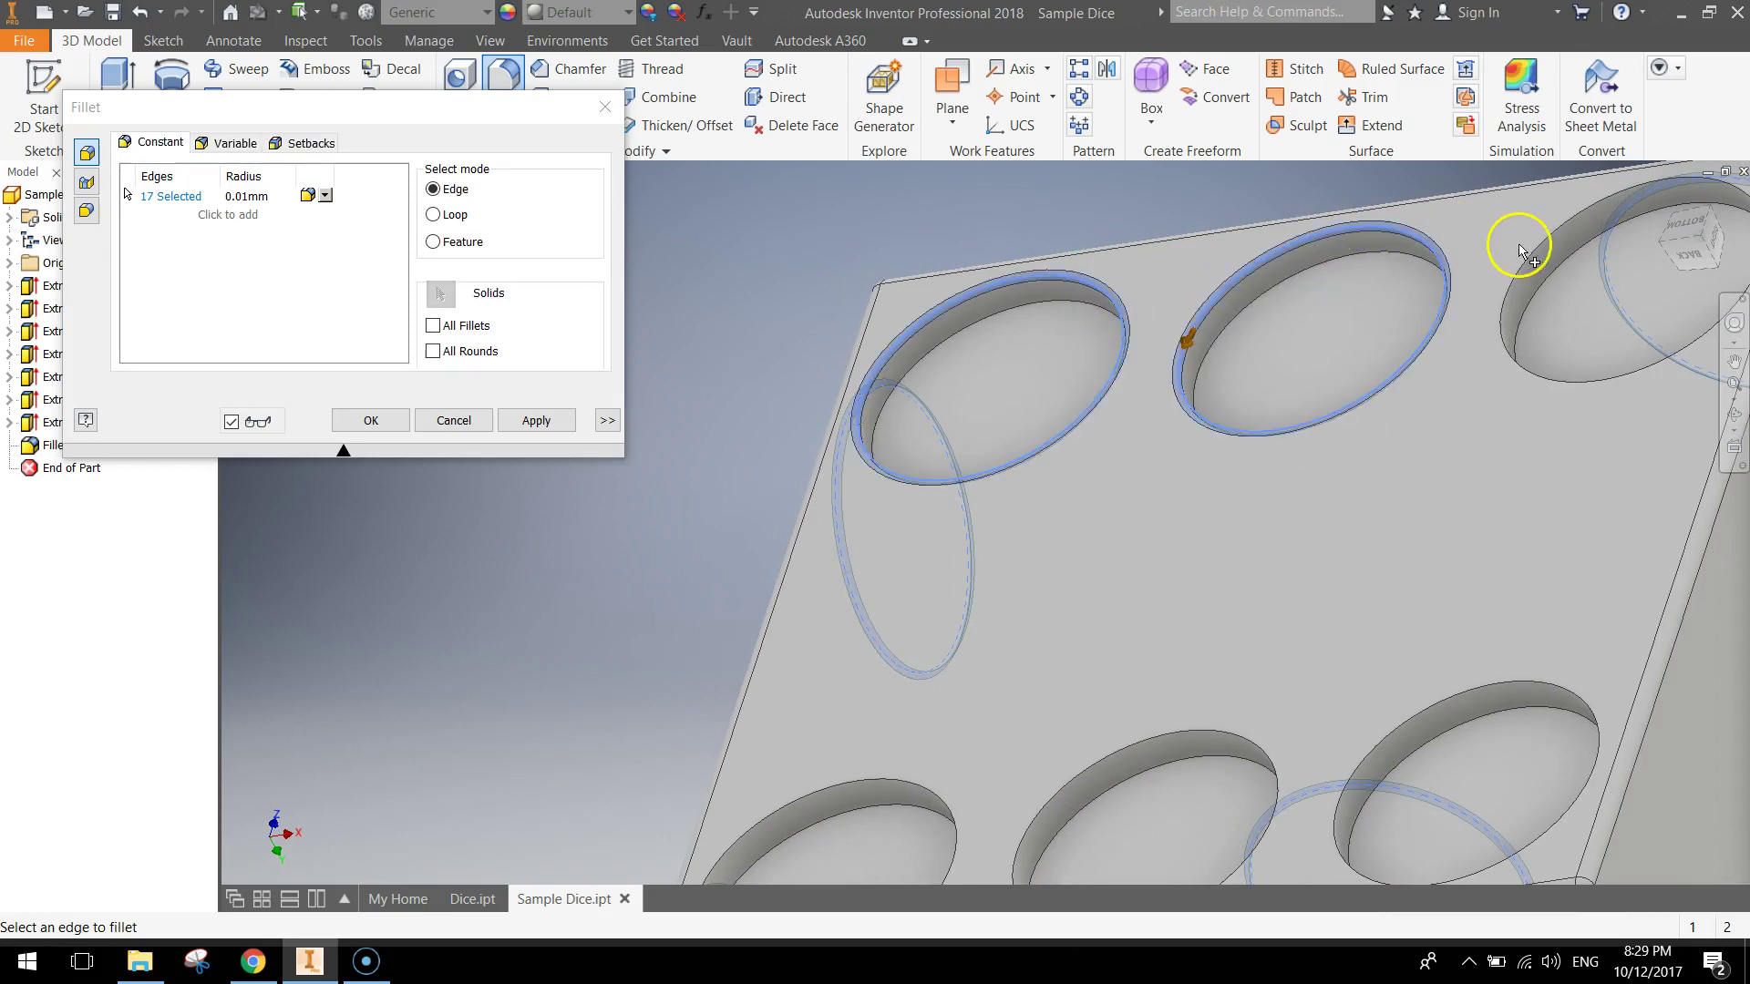
left_click(1512, 303)
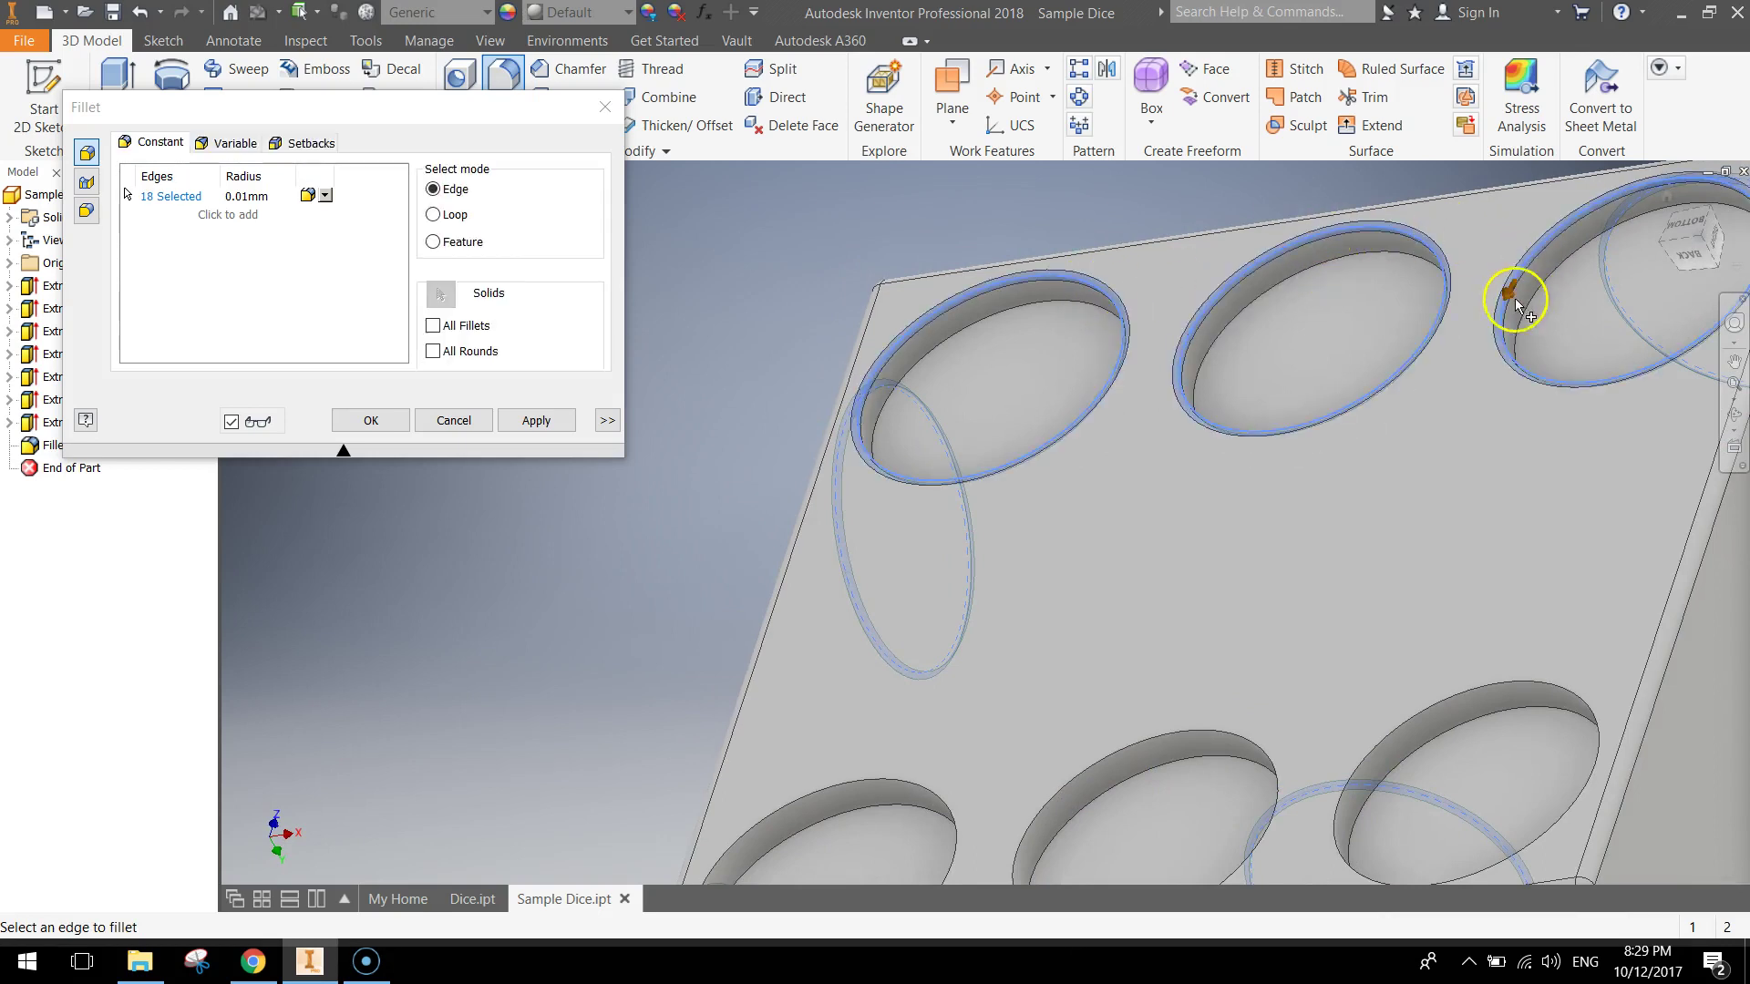
left_click(1442, 695)
left_click(1155, 730)
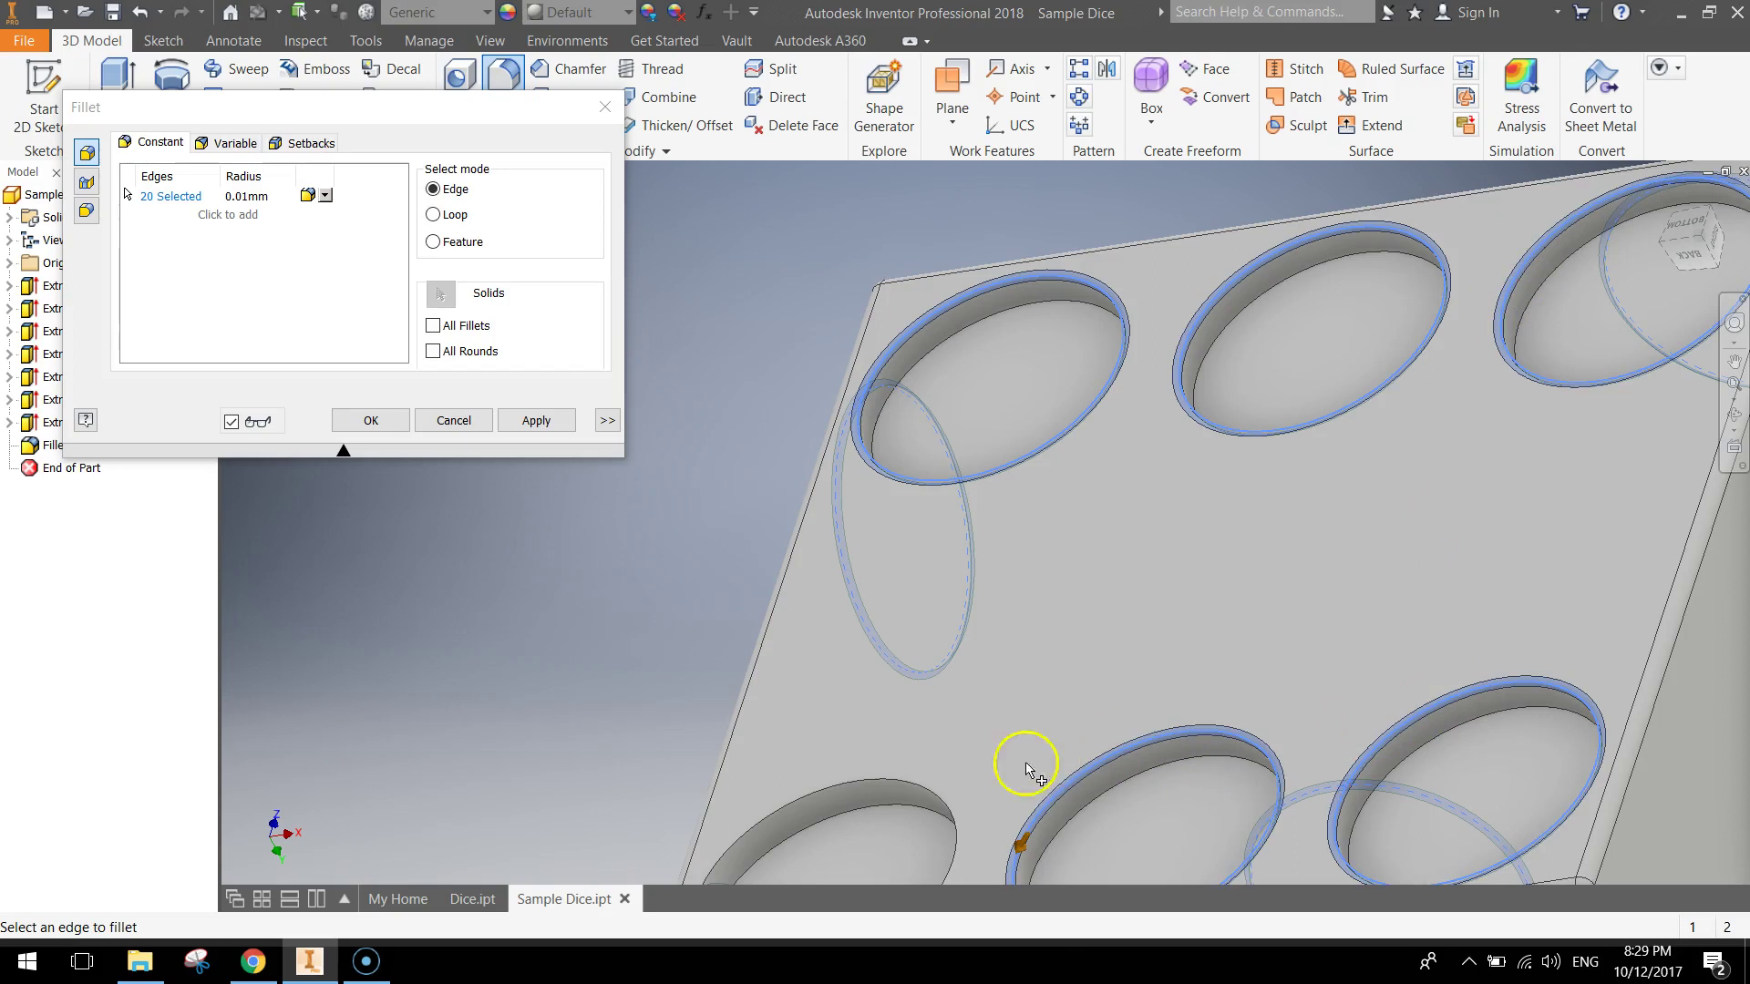
left_click(847, 784)
middle_click_drag(1270, 723, 1269, 729, "shift")
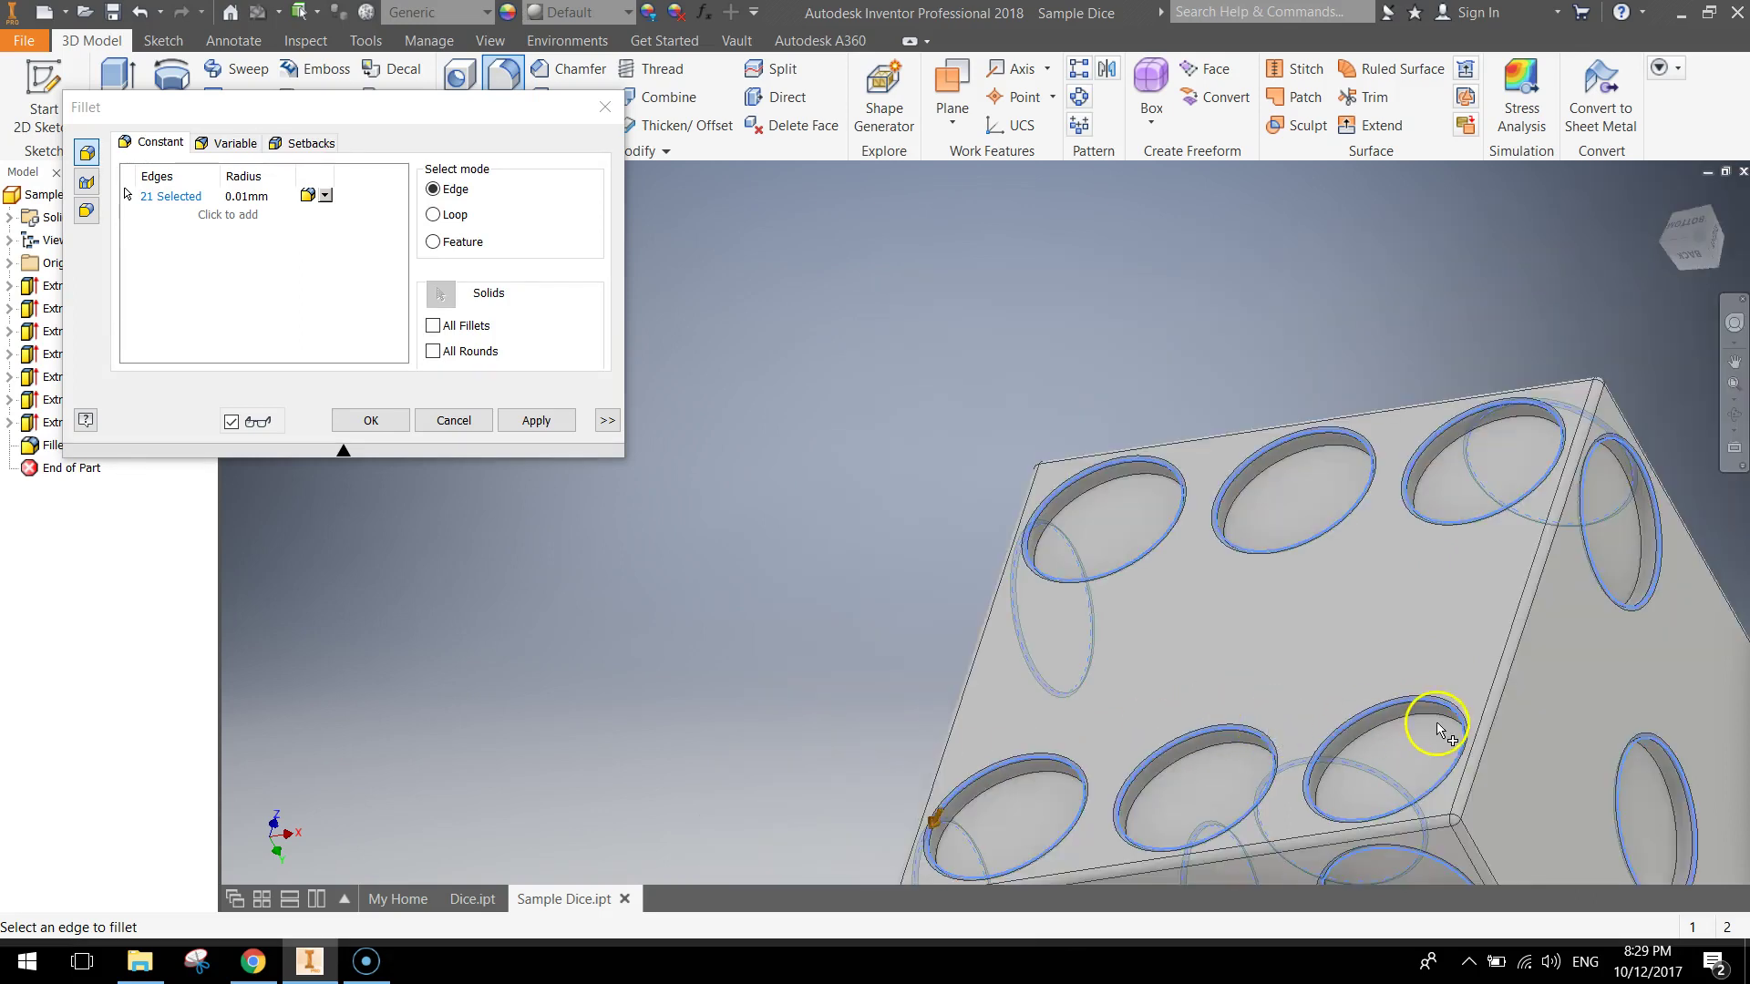
middle_click_drag(1438, 729, 1499, 635, "shift")
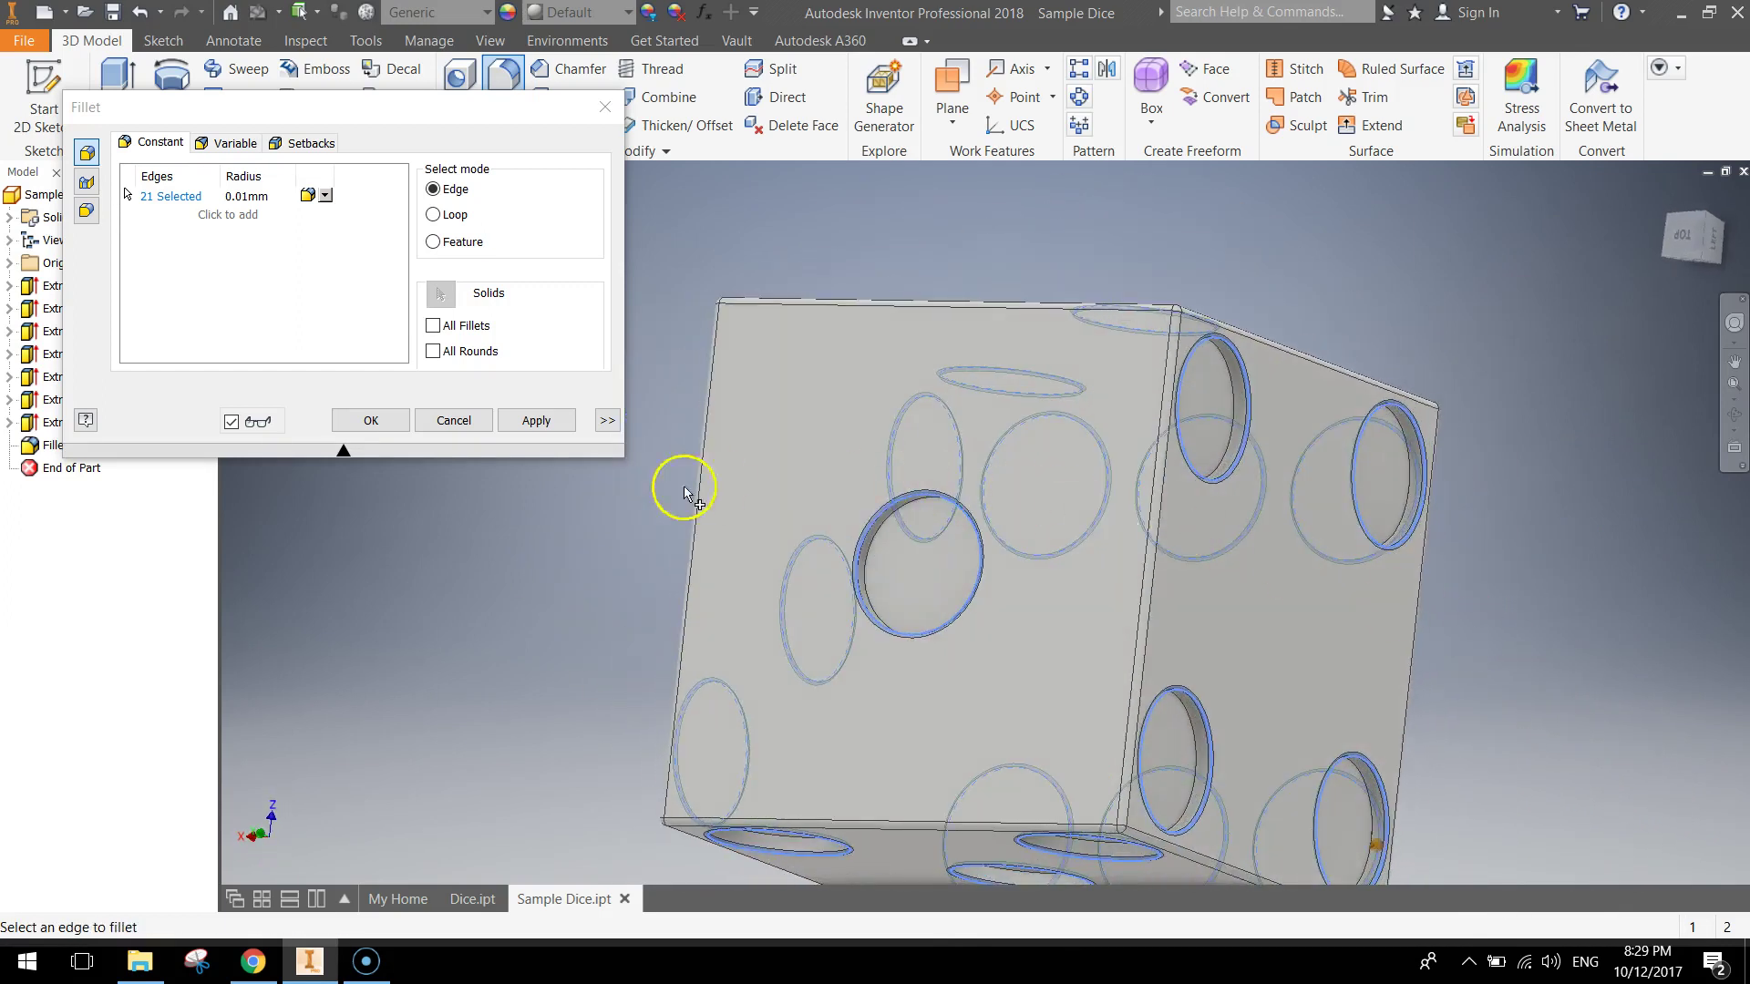
left_click(536, 420)
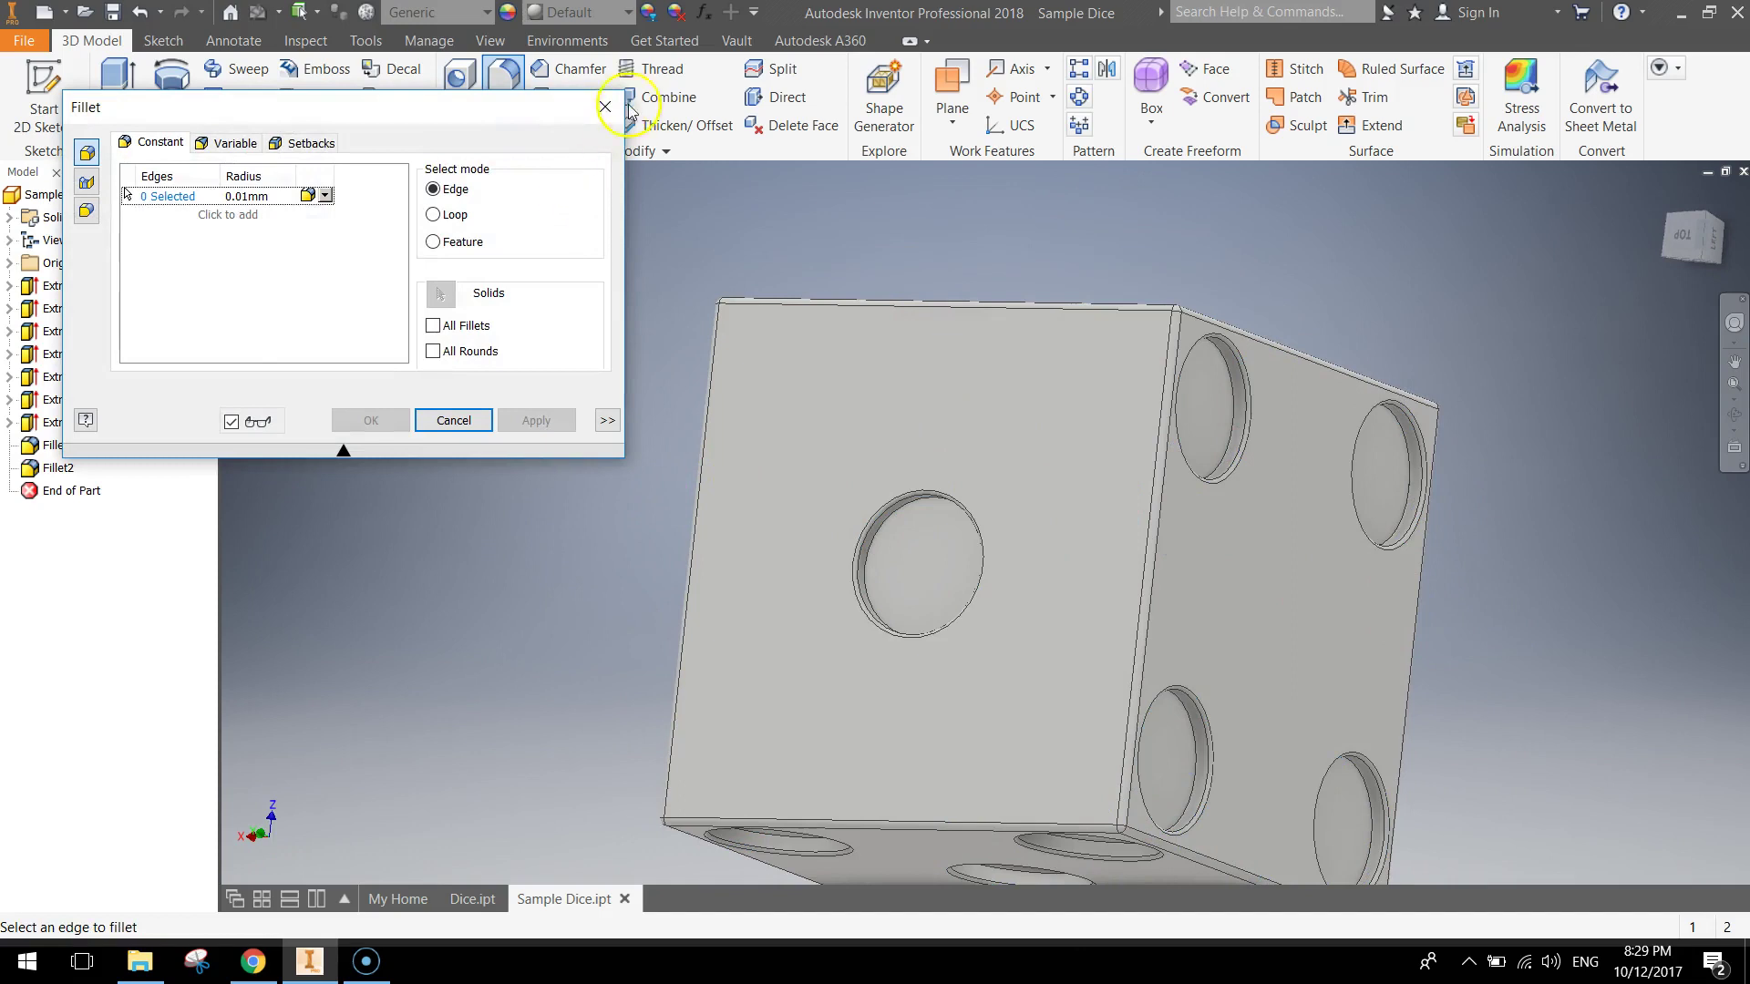
left_click(618, 103)
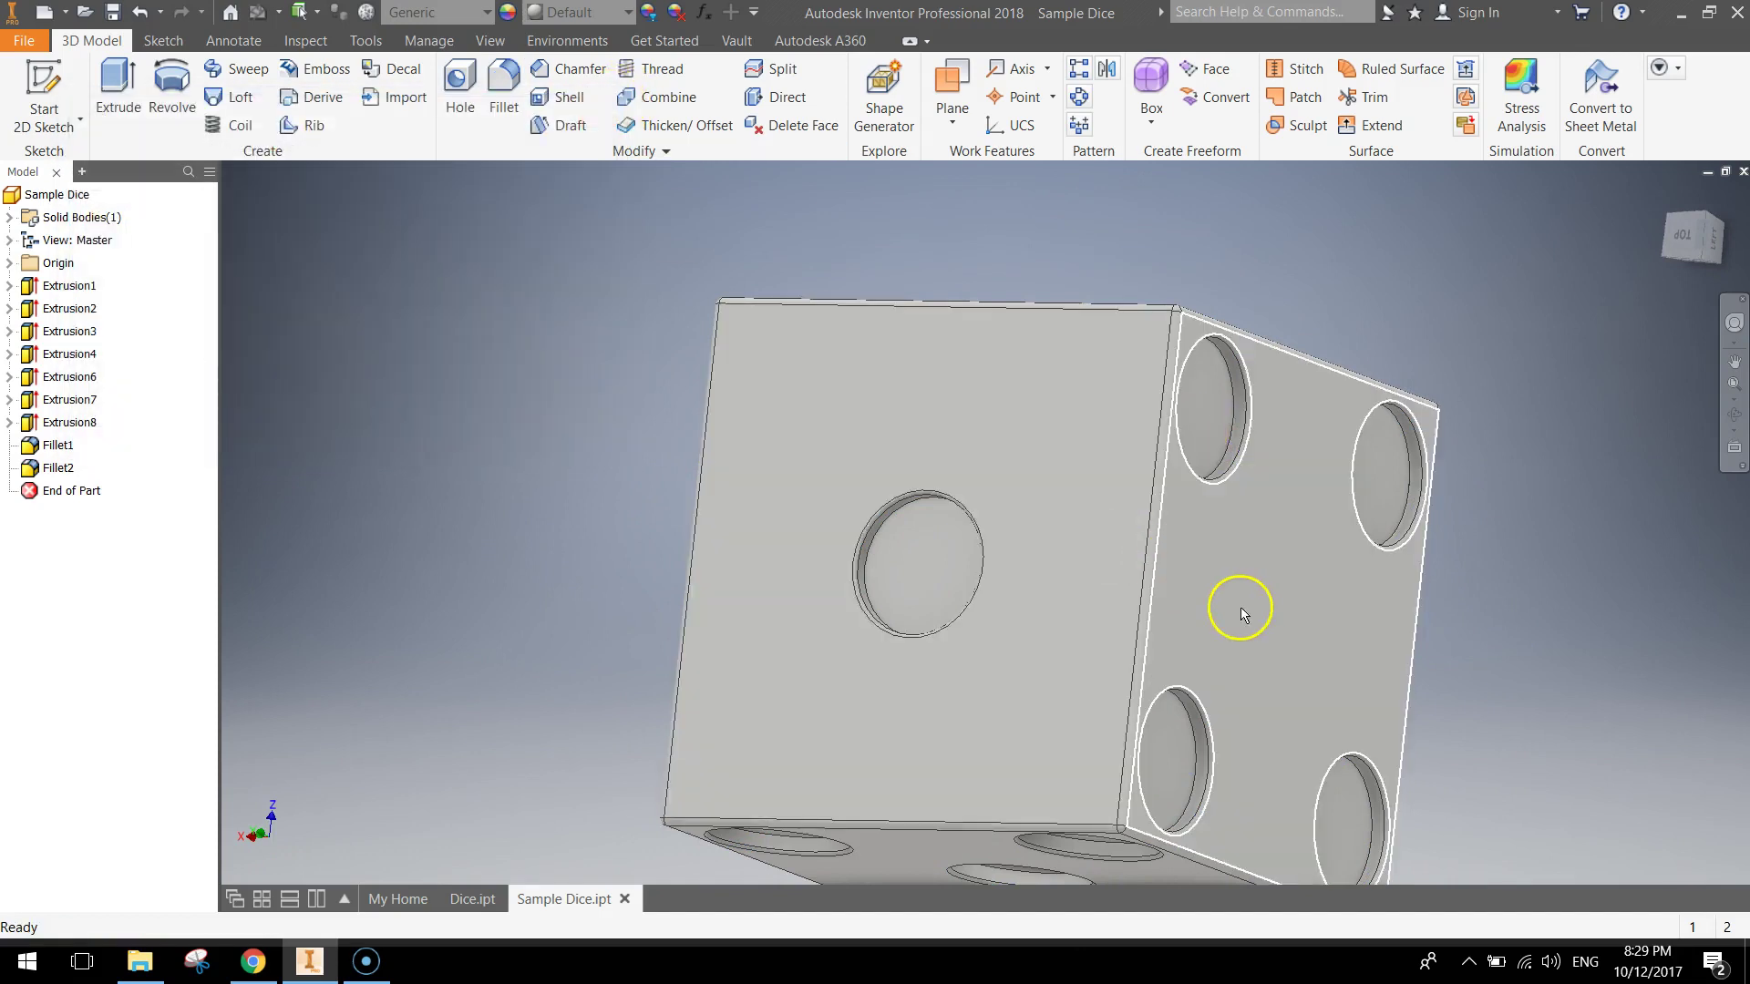
middle_click_drag(1303, 565, 1301, 752, "shift")
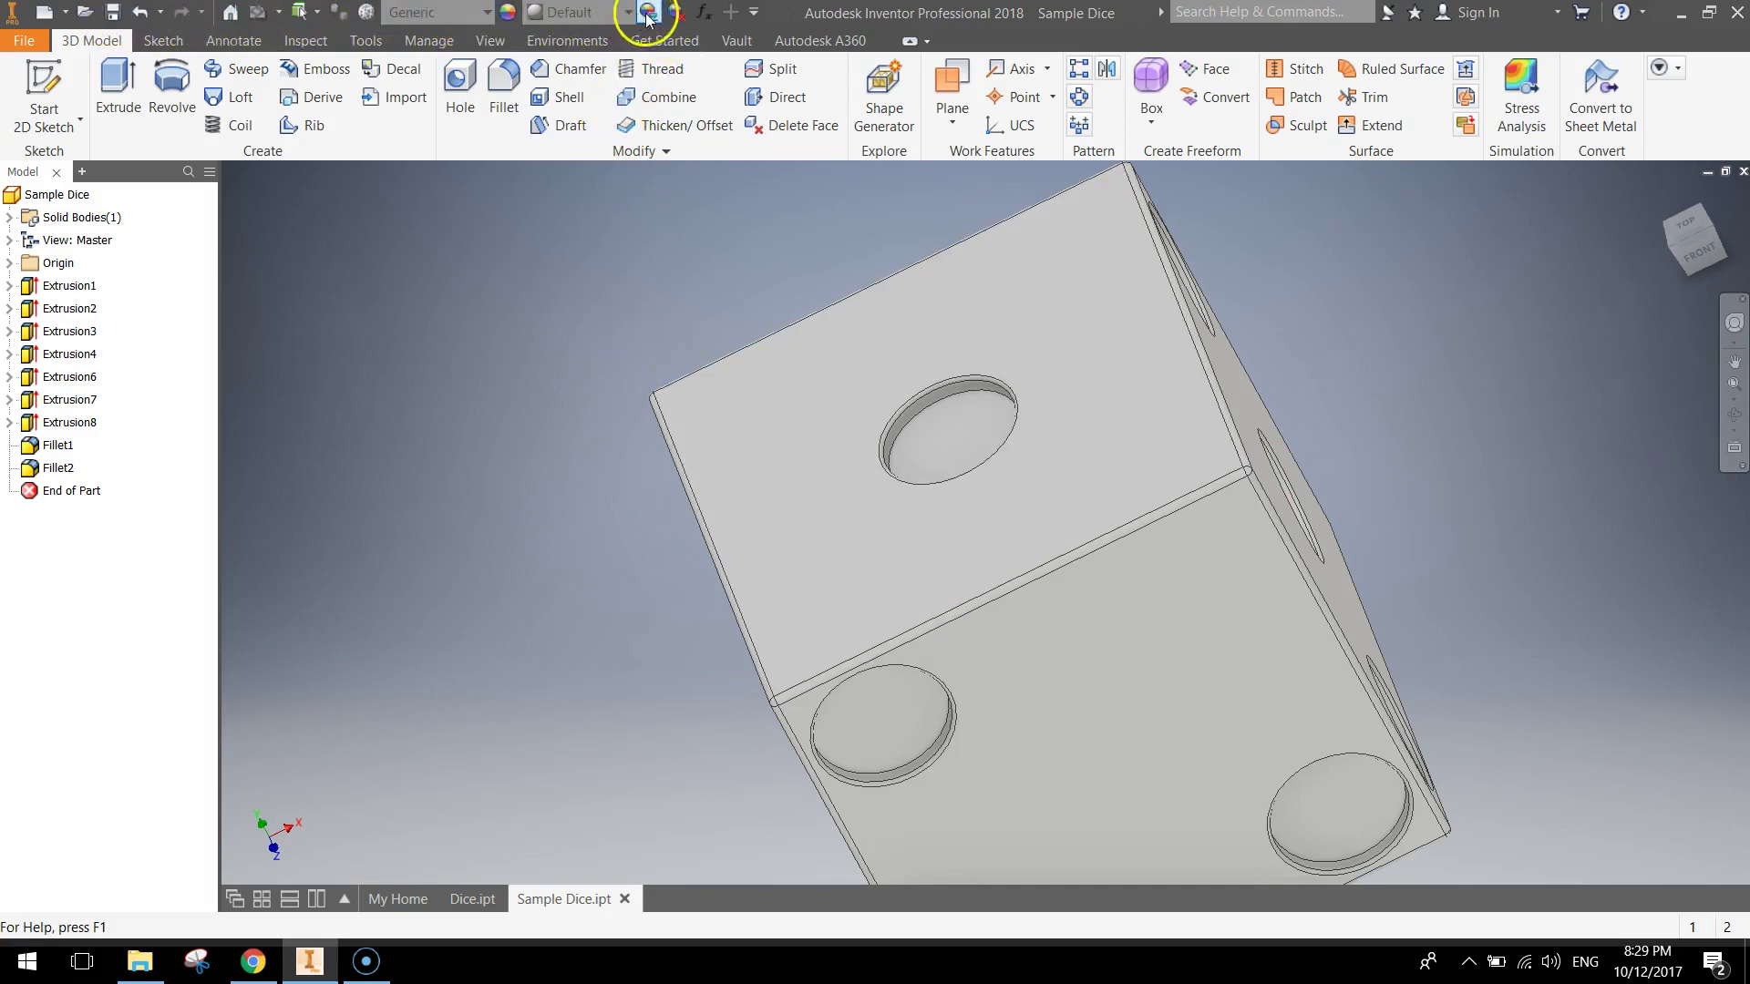
Step: Open the Appearance Browser and close it again
left_click(508, 12)
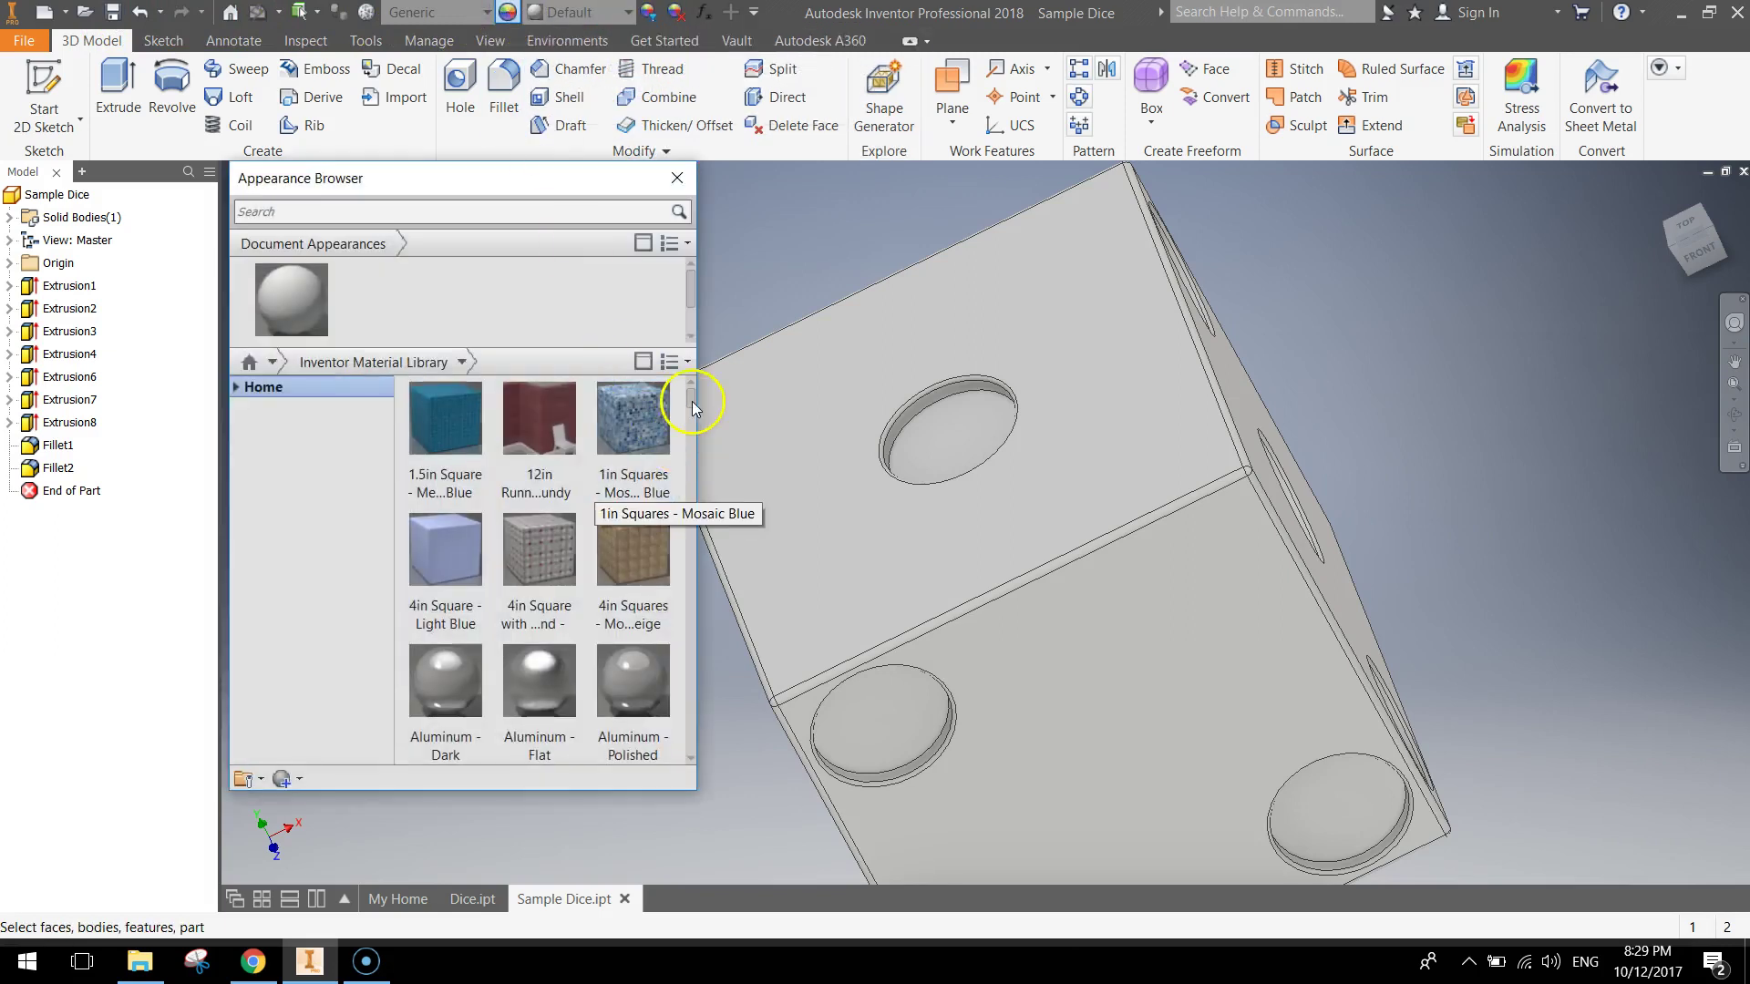
left_click_drag(693, 407, 692, 447)
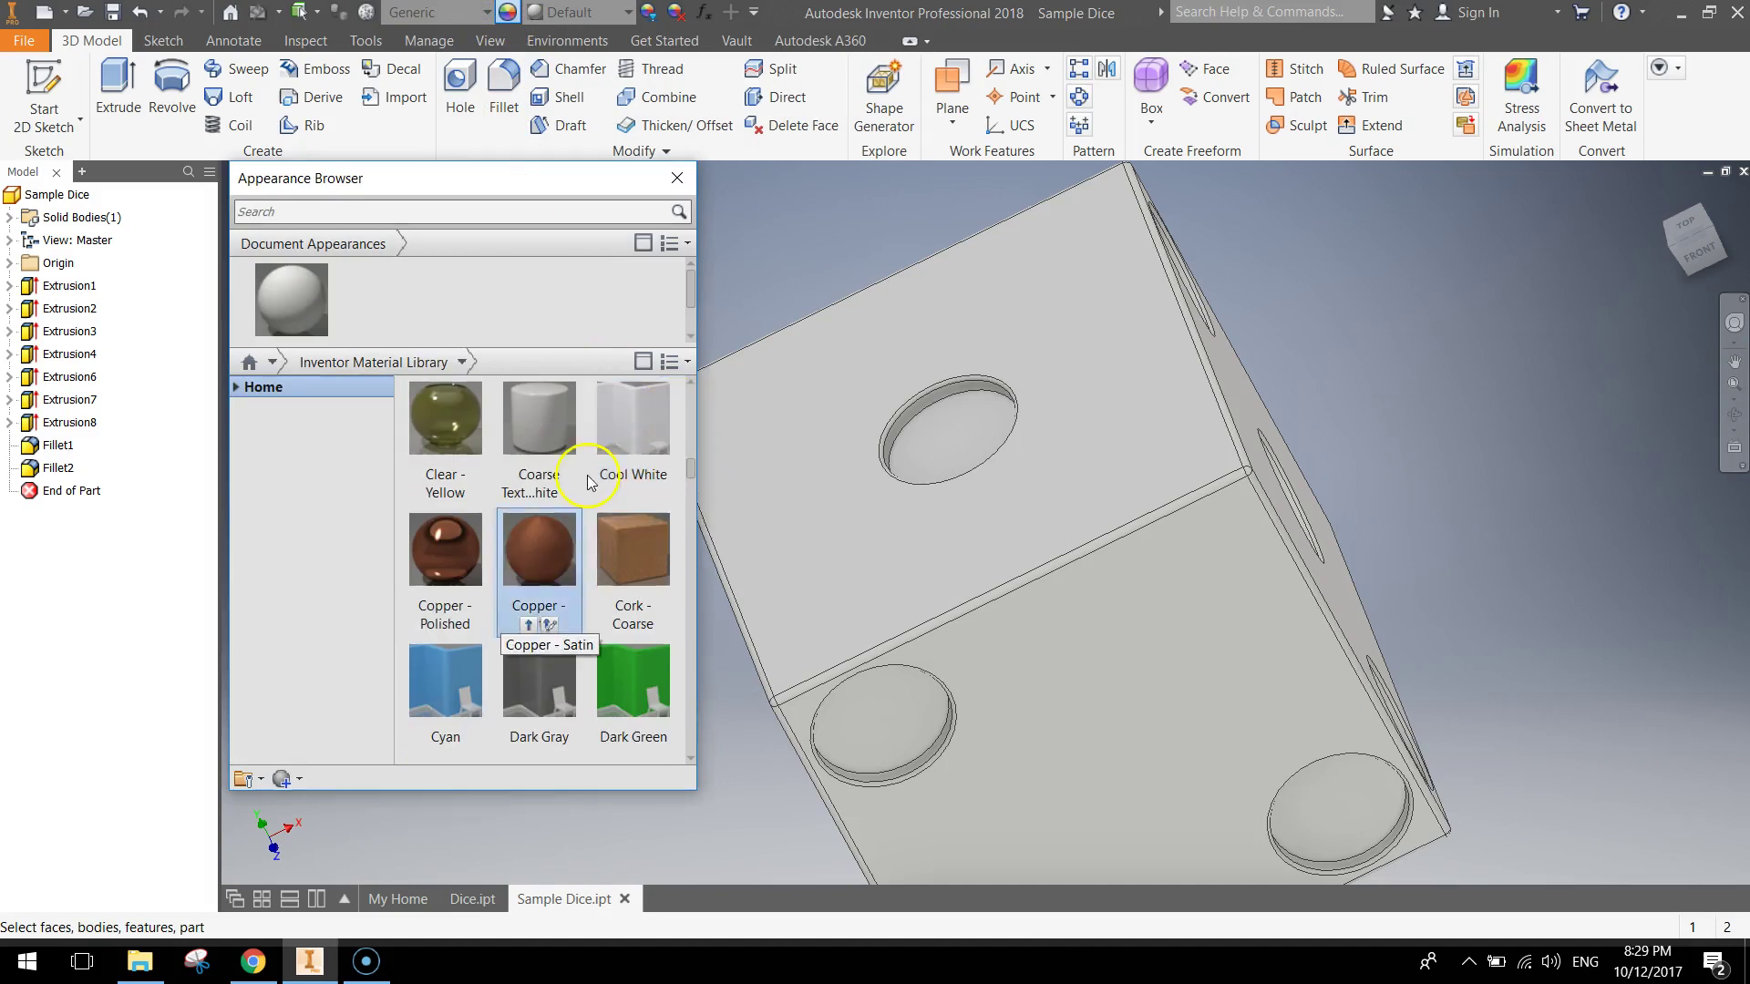
left_click(677, 178)
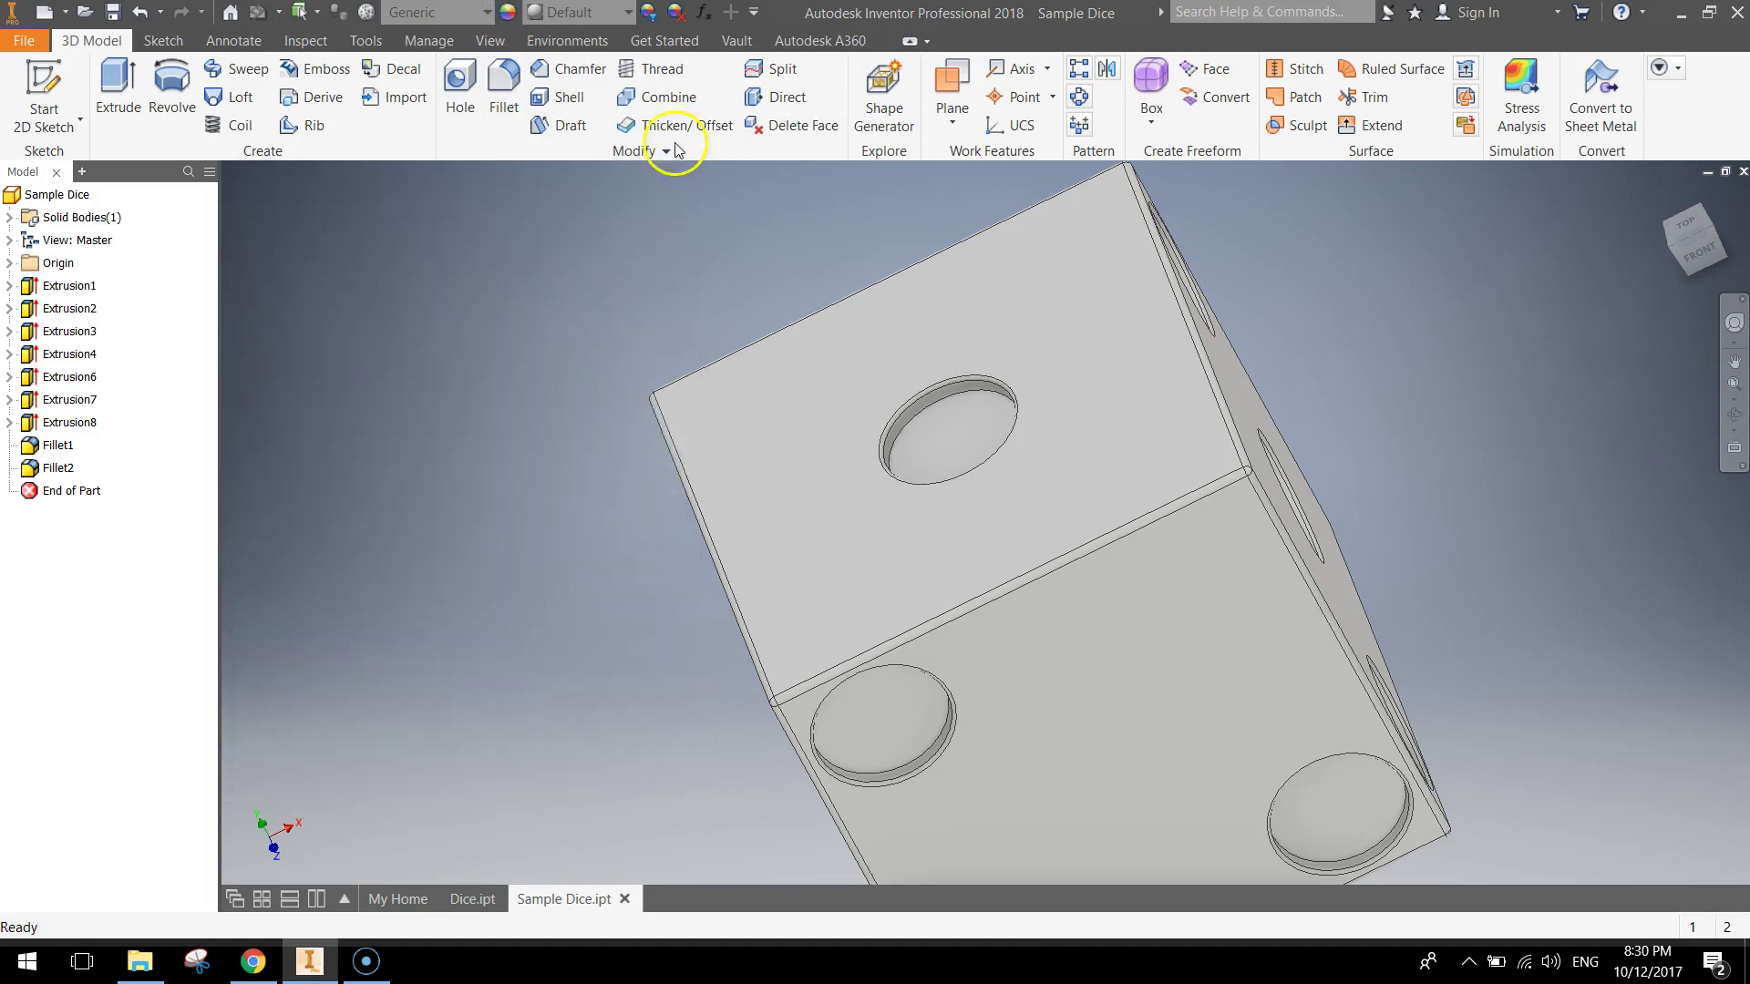
Step: Use Adjust to give the dice's top face the White appearance (RGB 244)
left_click(648, 12)
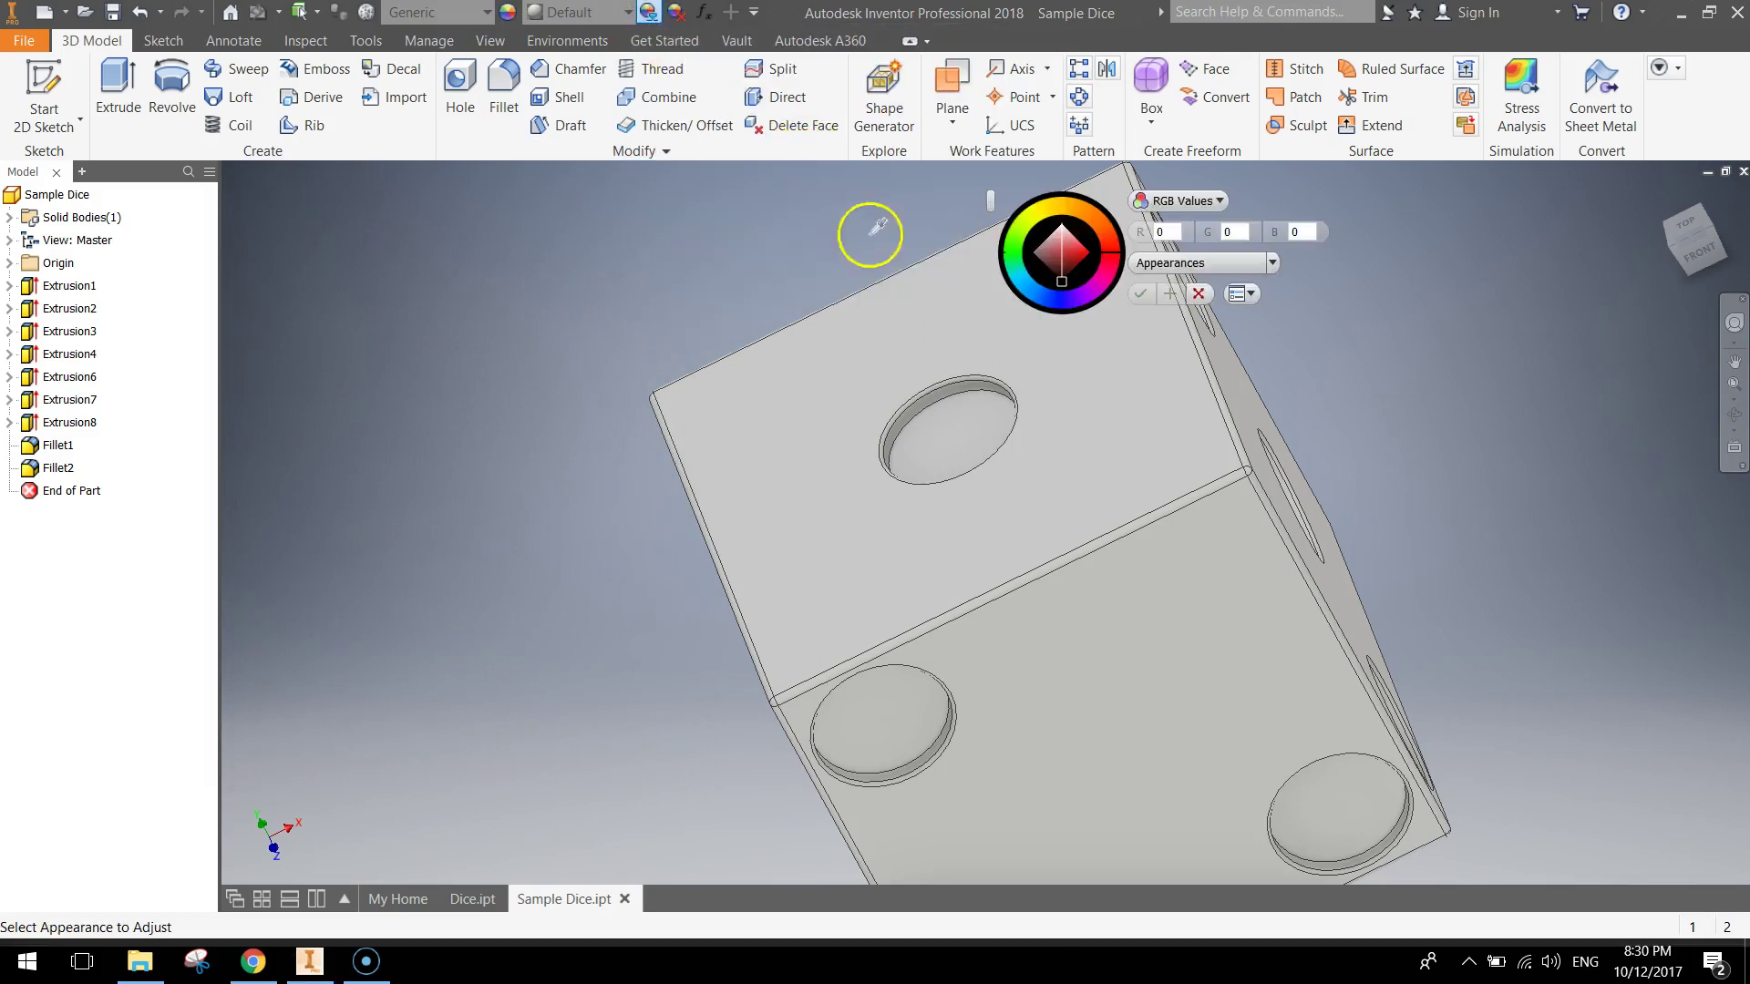
left_click(944, 328)
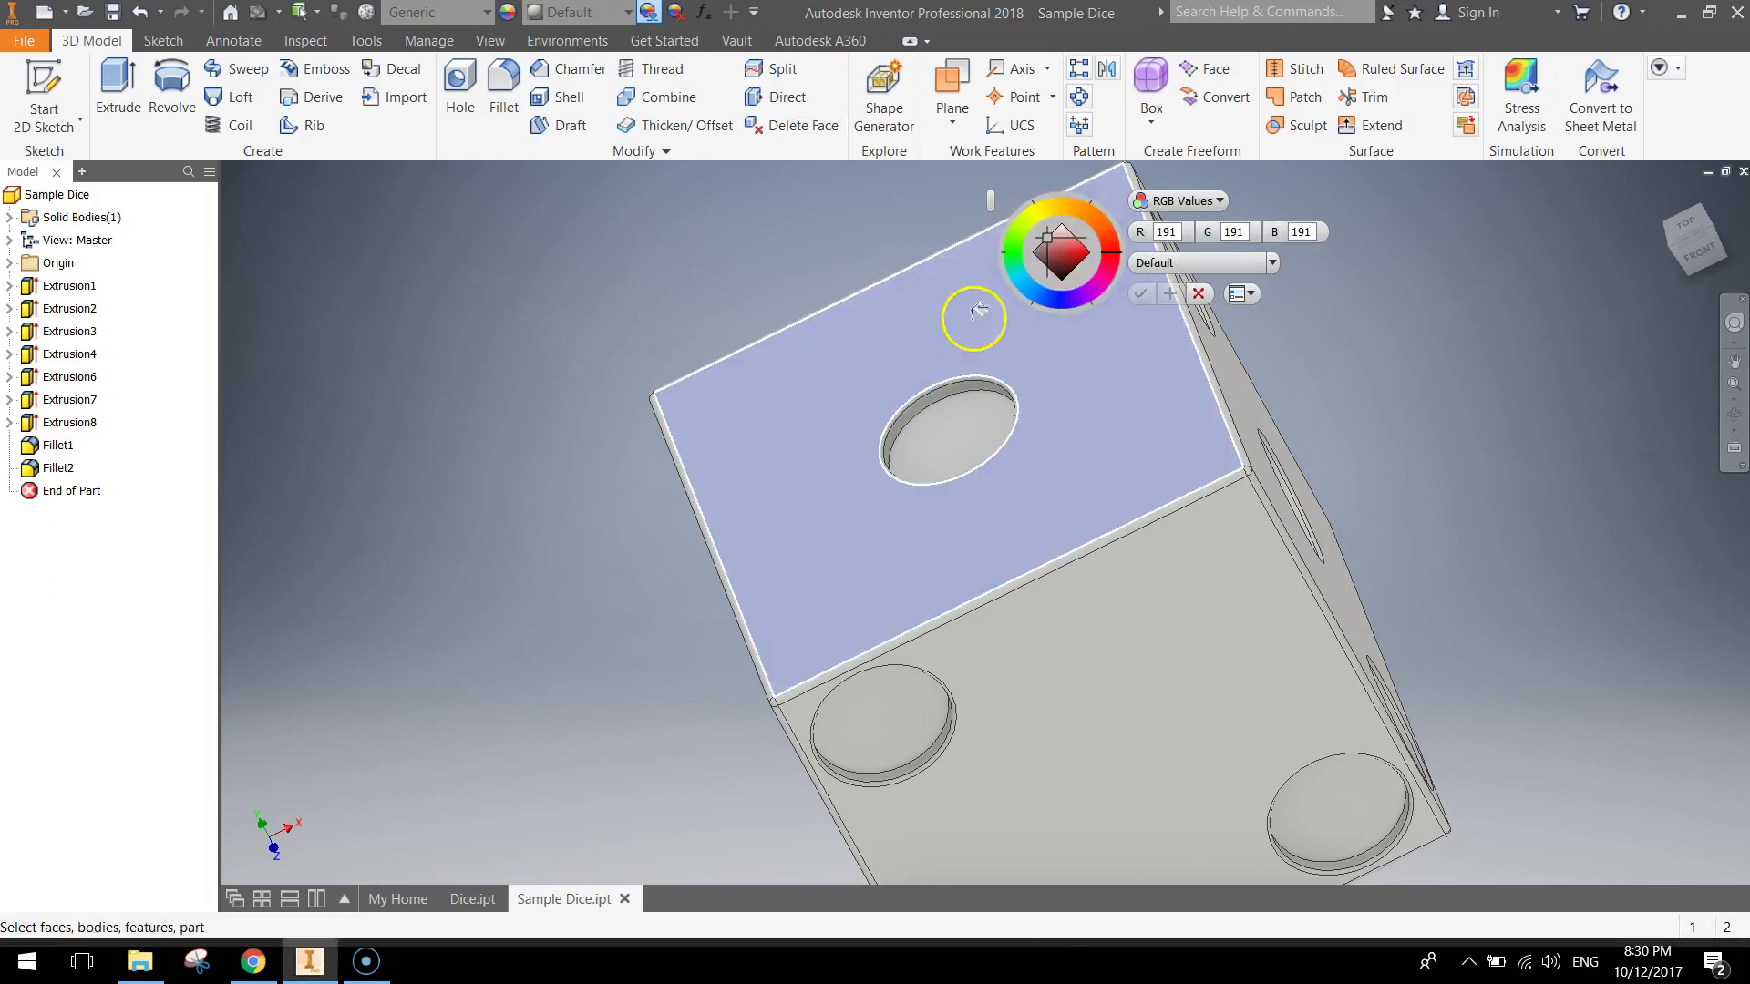
left_click(1273, 264)
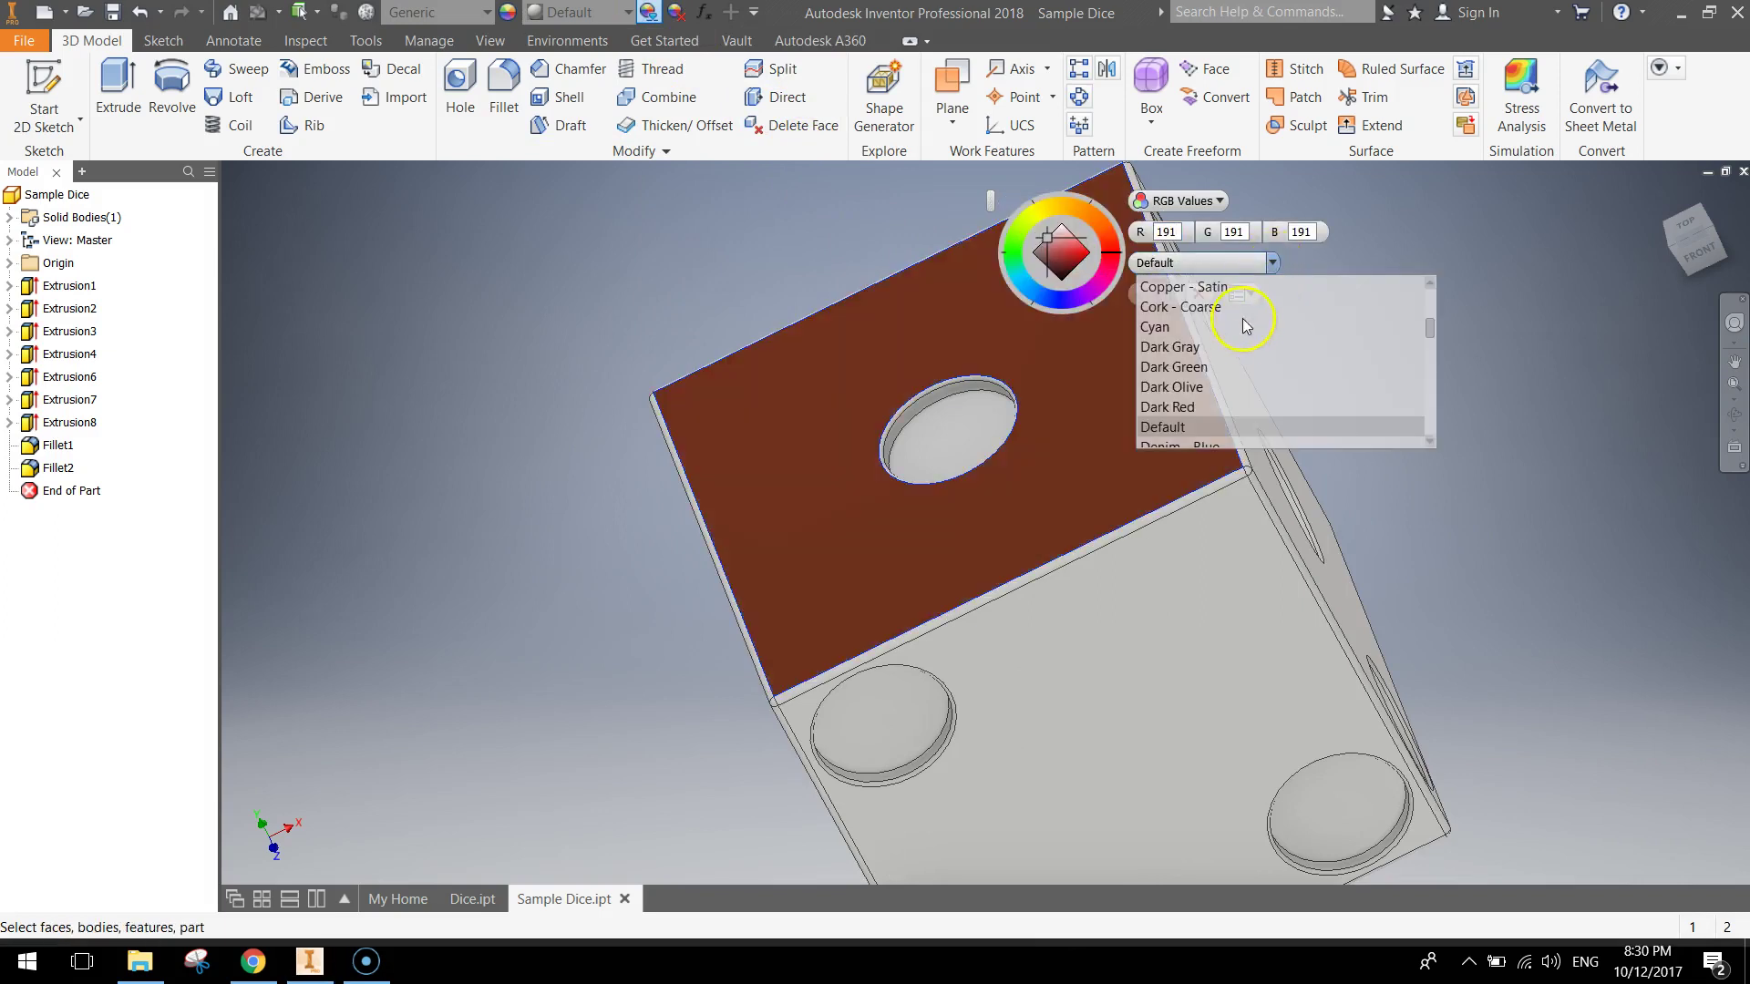
scroll(1237, 350, "down", 12)
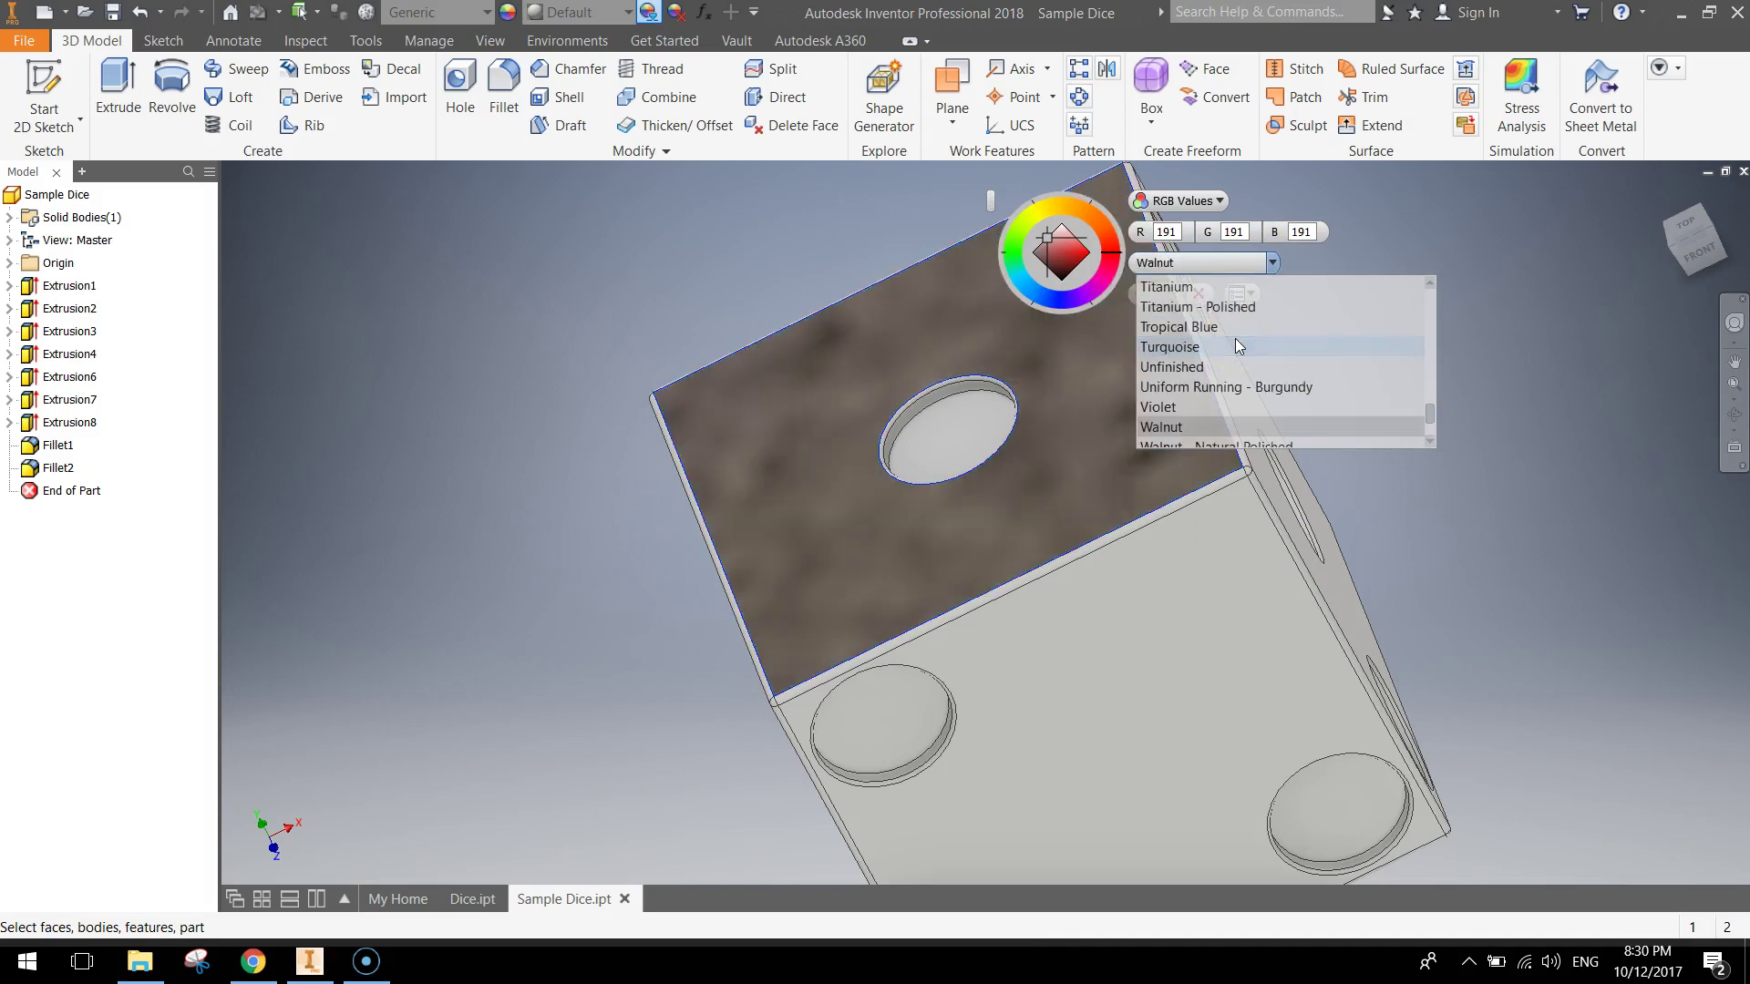
scroll(1237, 365, "down", 3)
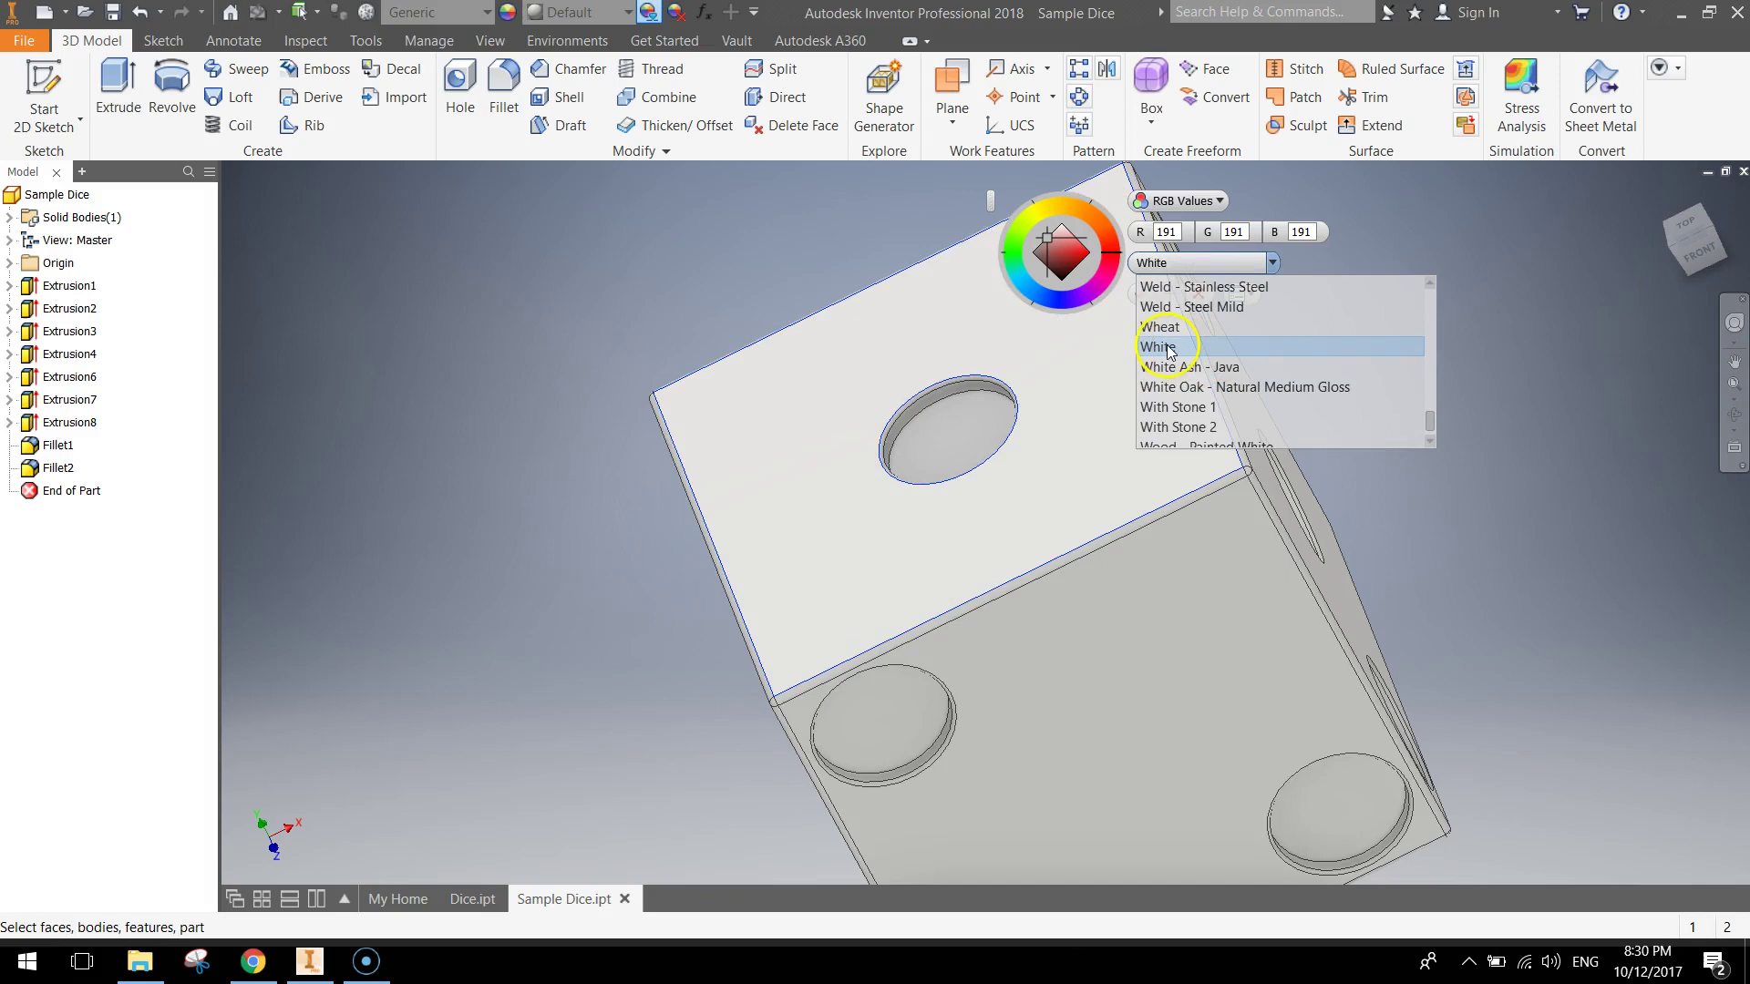
left_click(1167, 351)
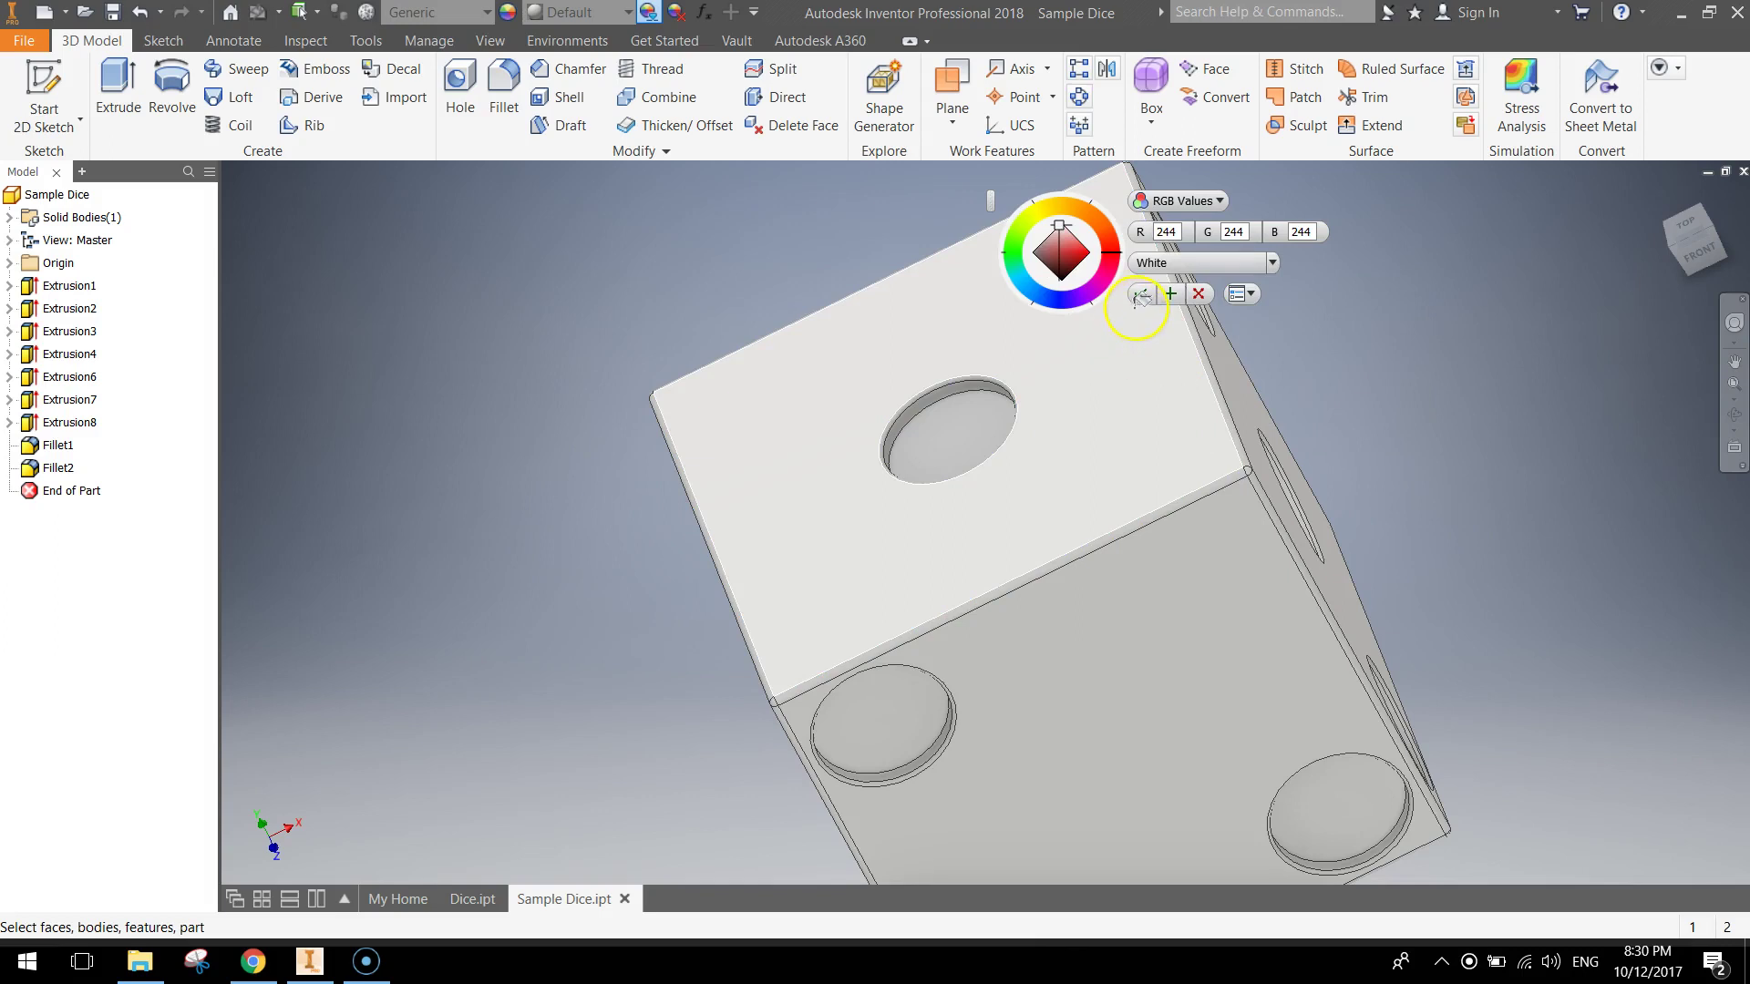
left_click(1171, 428)
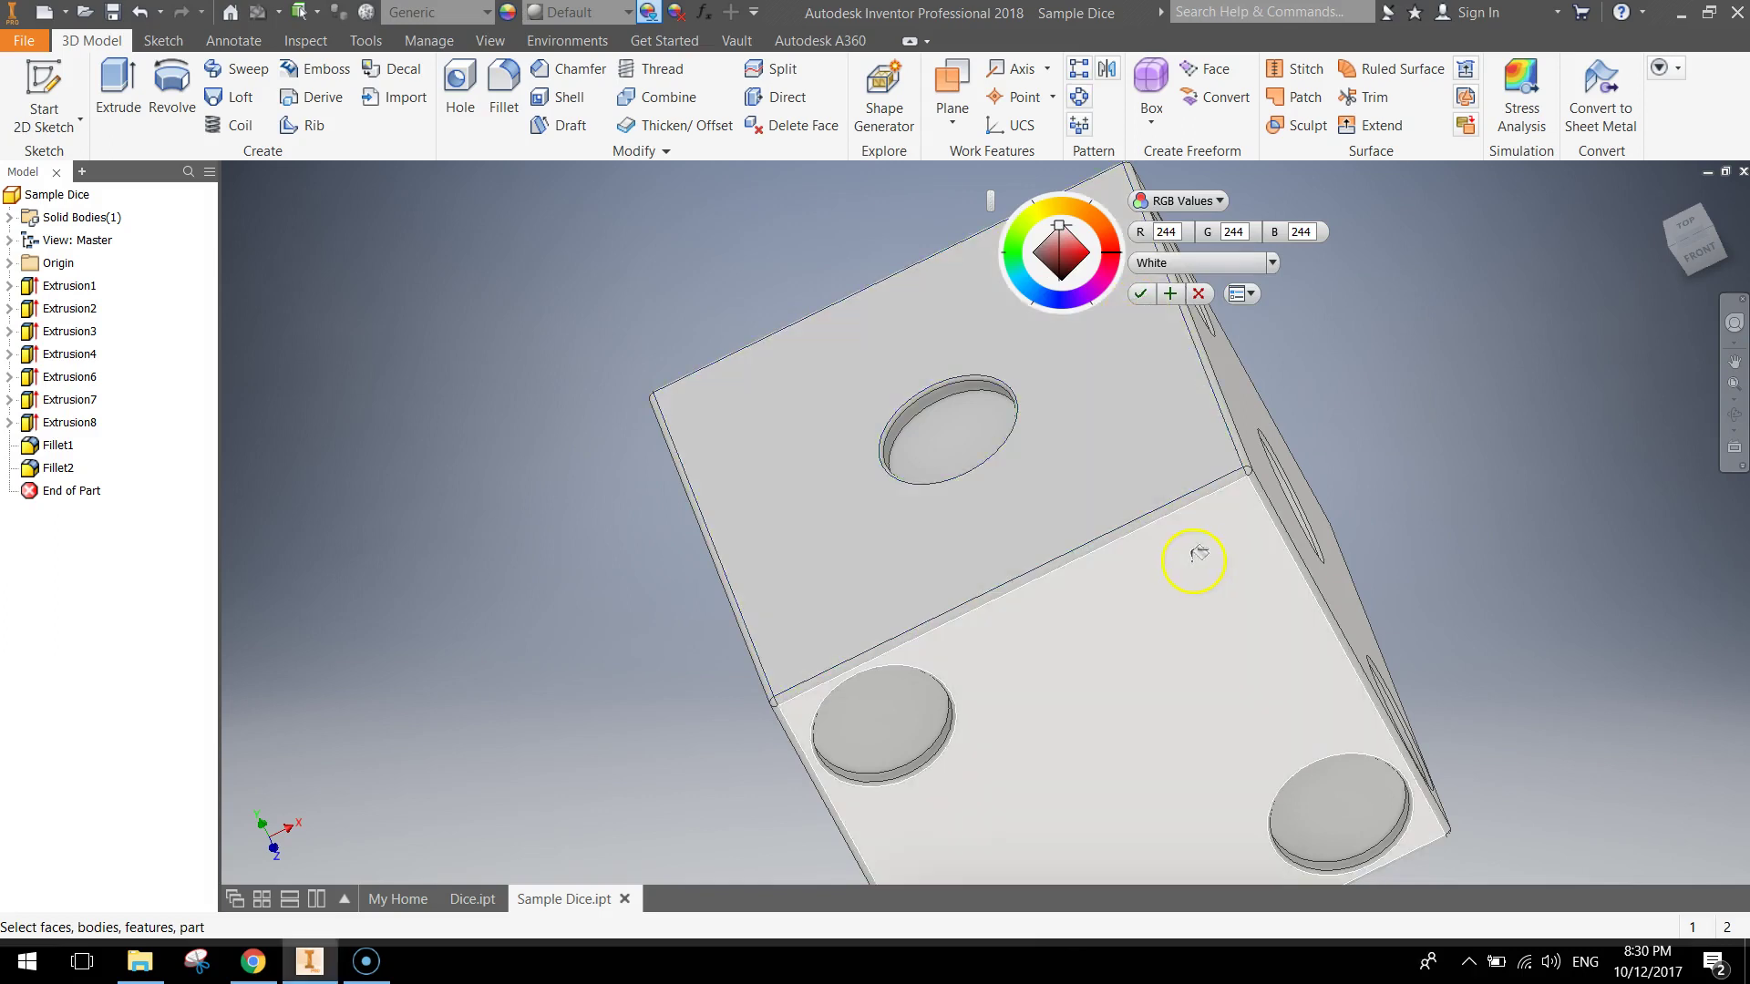
left_click(1139, 295)
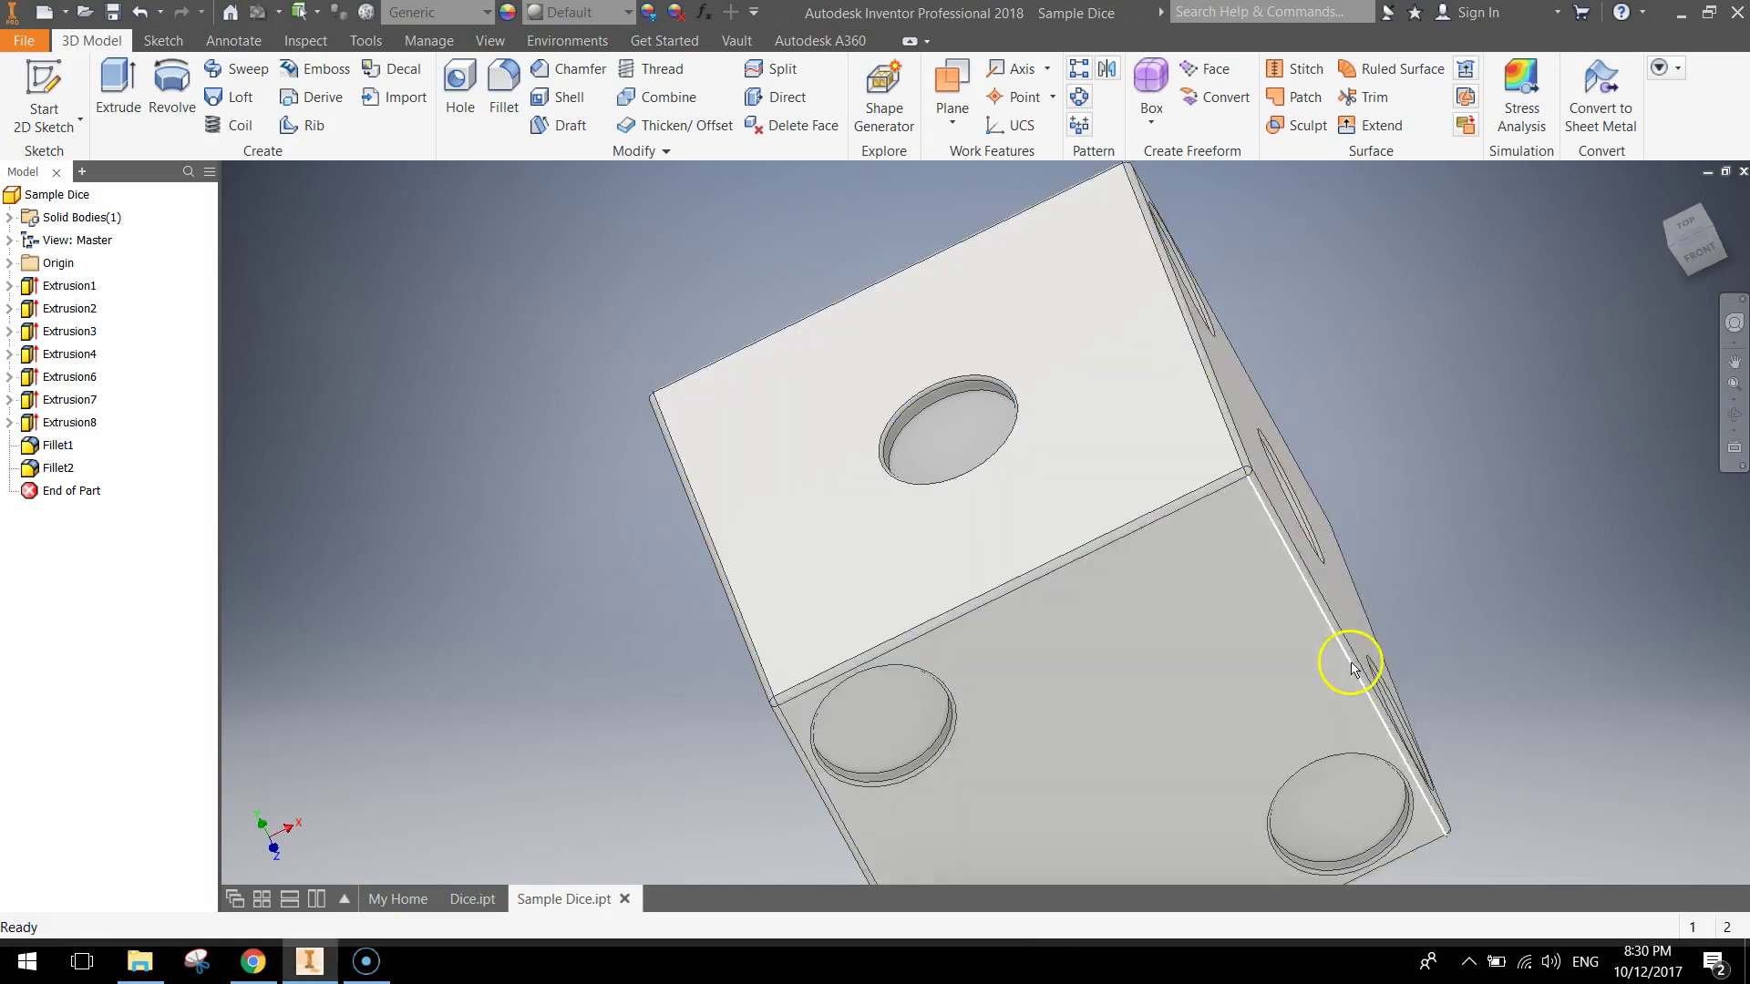
middle_click_drag(1351, 668, 1158, 601)
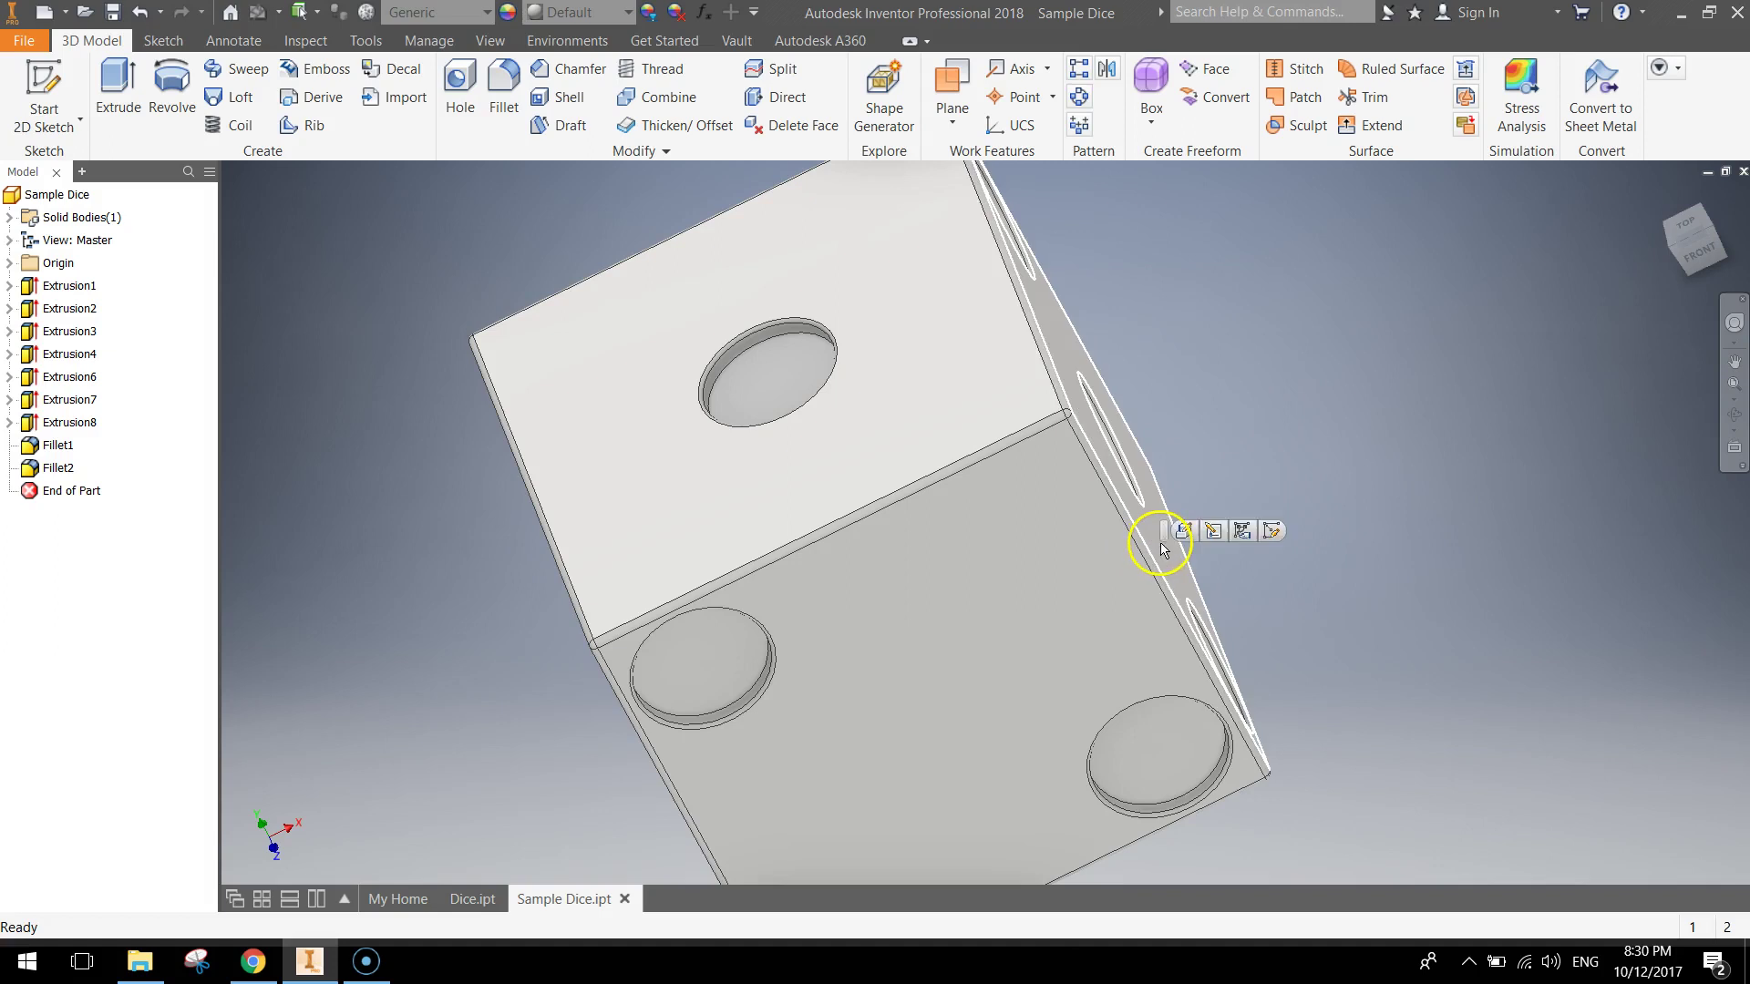
left_click(1163, 546)
left_click(1066, 586, "ctrl")
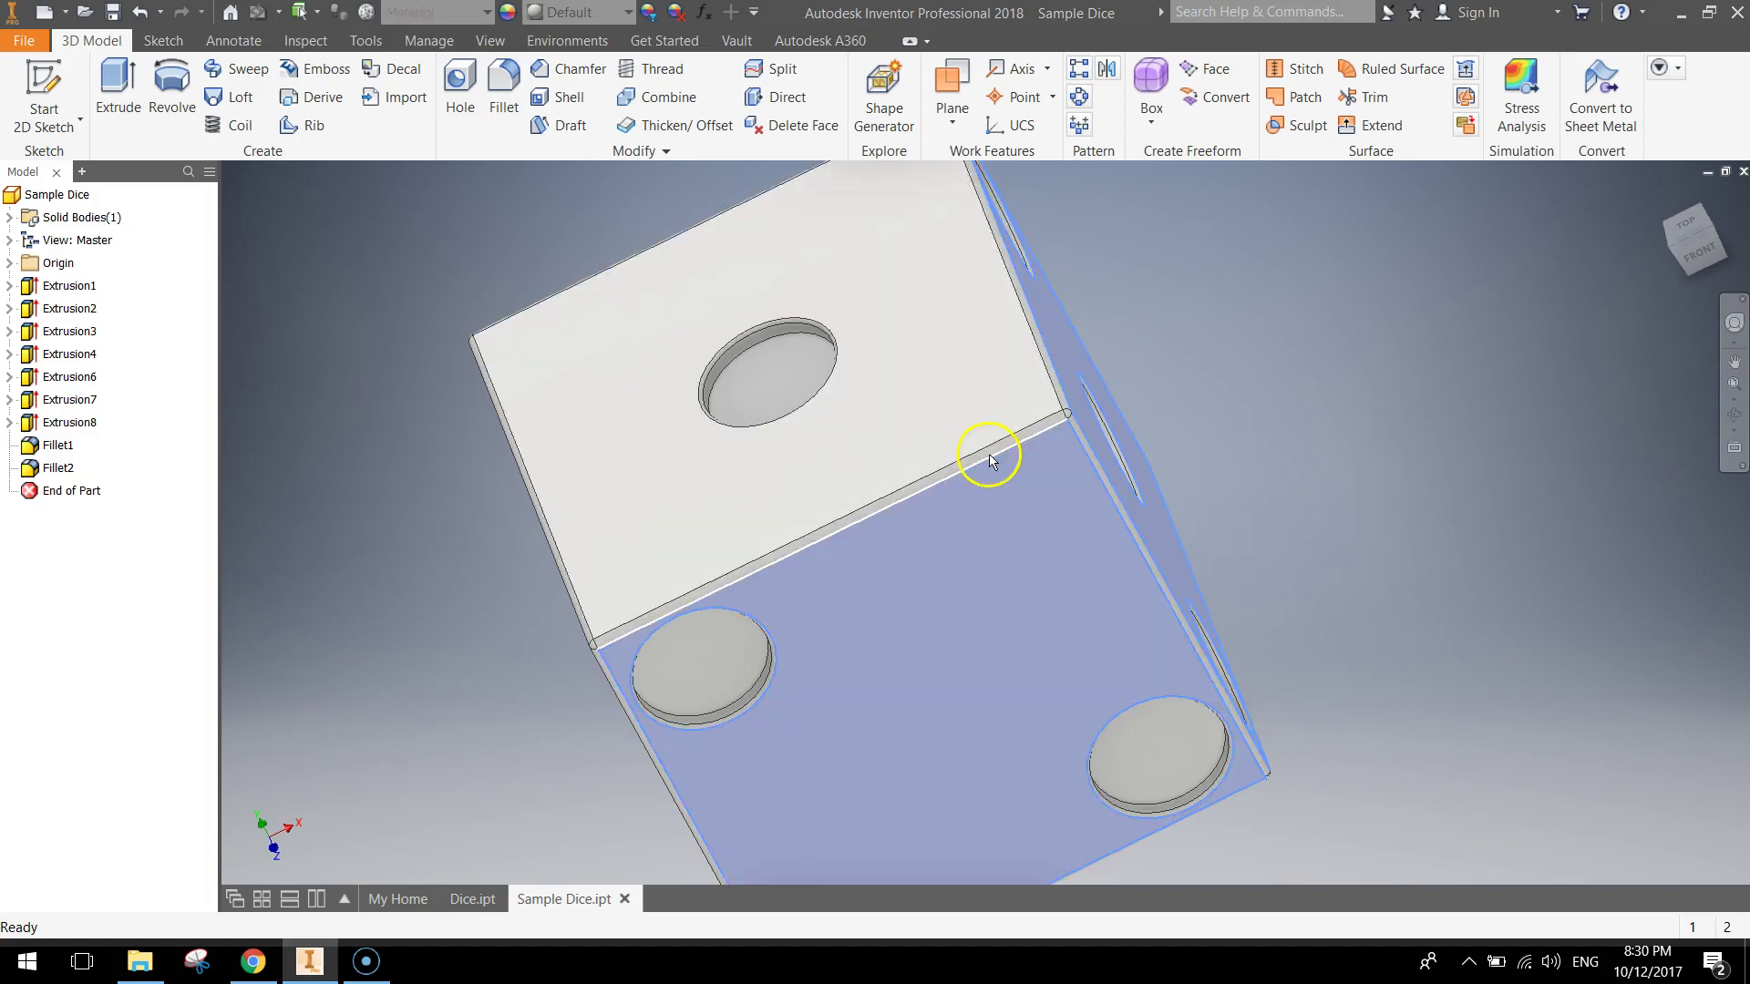
scroll(992, 461, "up", 5)
left_click(1169, 365, "ctrl")
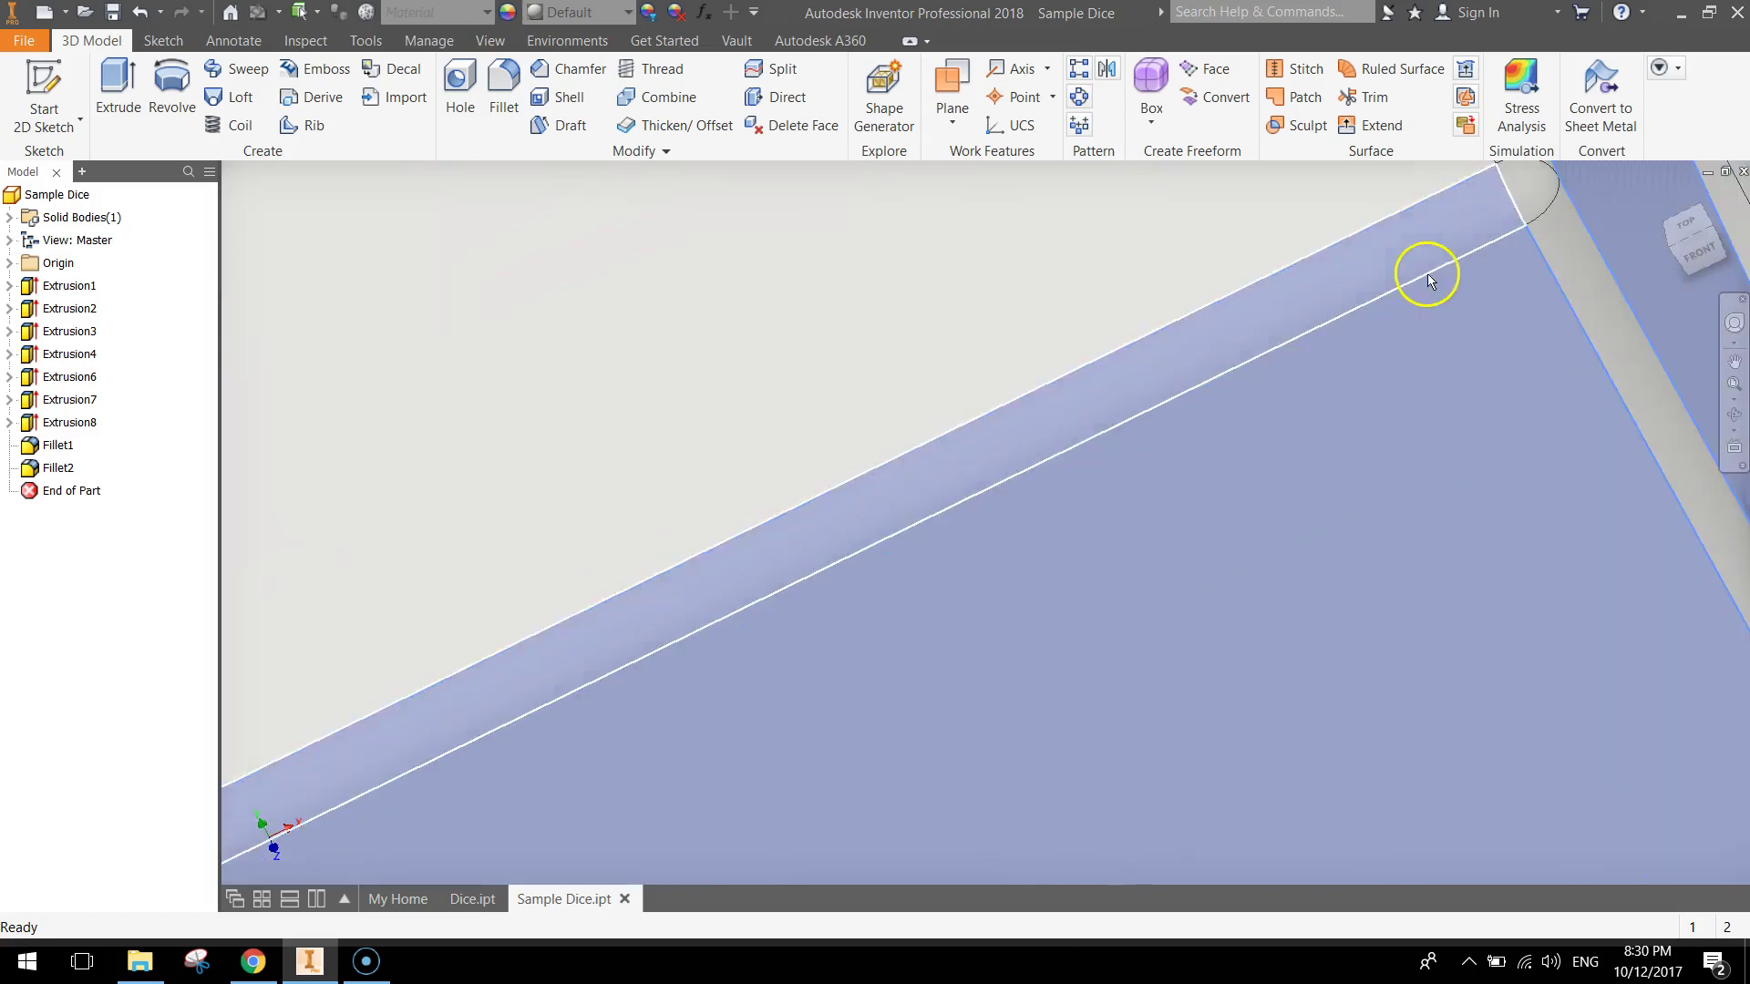
scroll(1604, 373, "down", 2)
scroll(1604, 373, "down", 2)
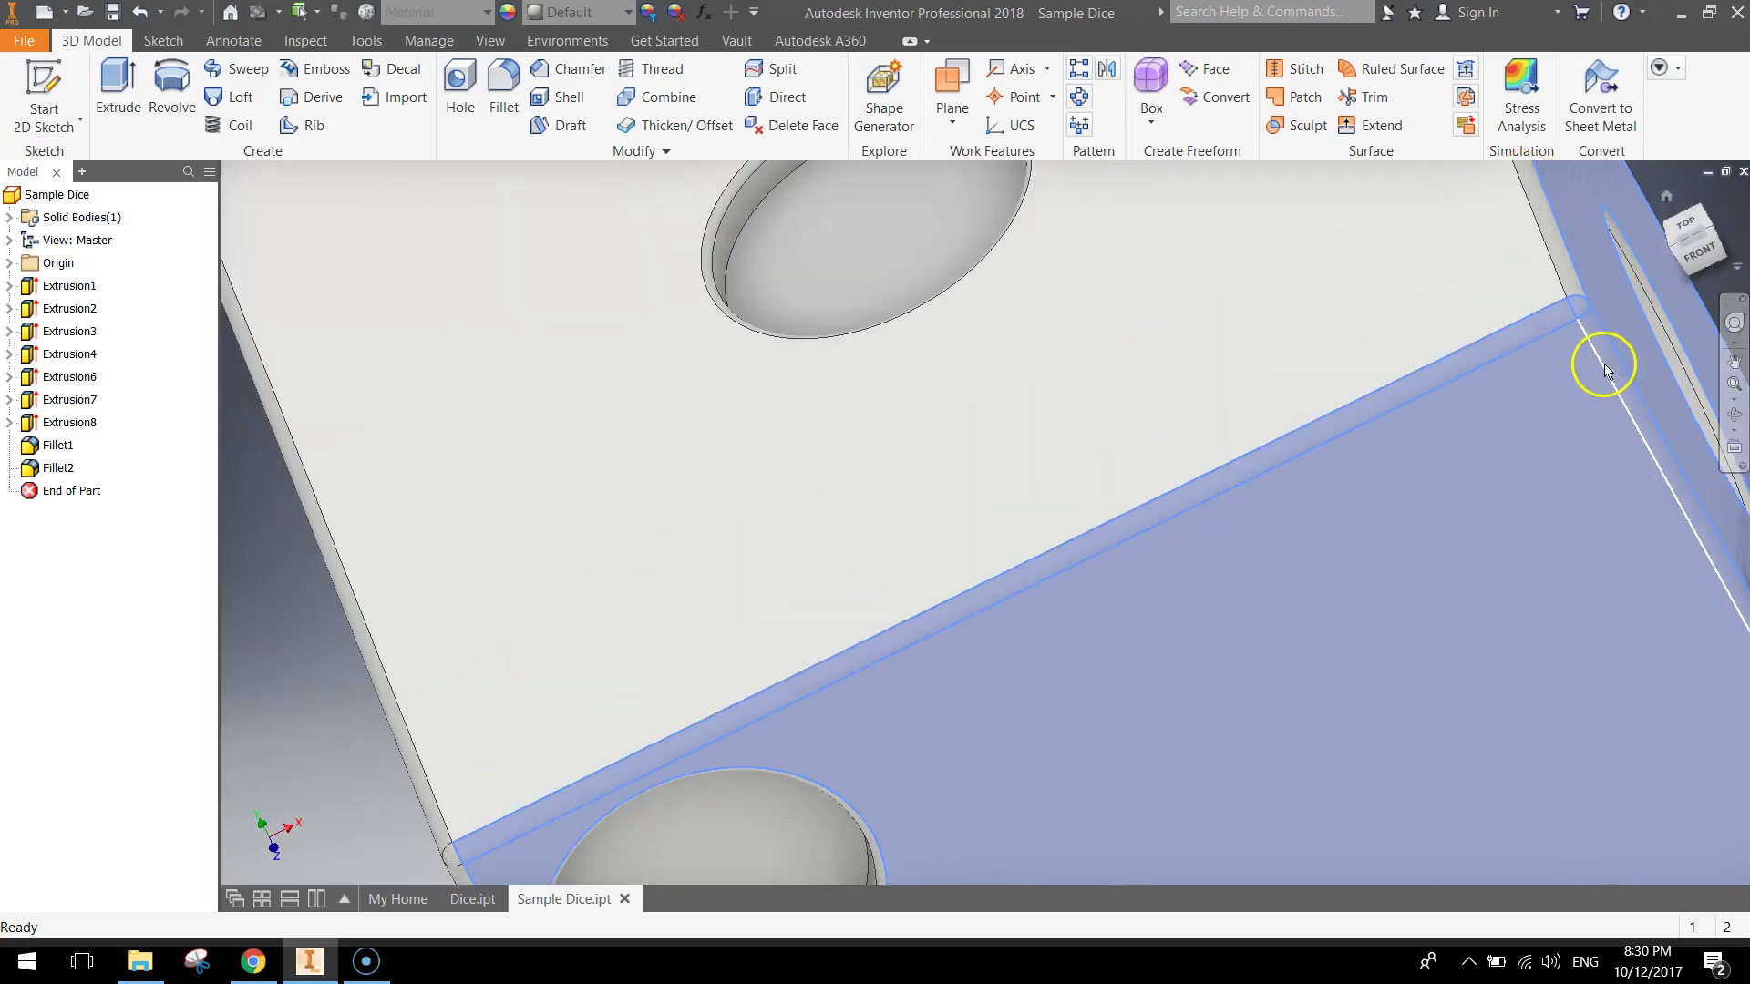
scroll(1262, 359, "down", 2)
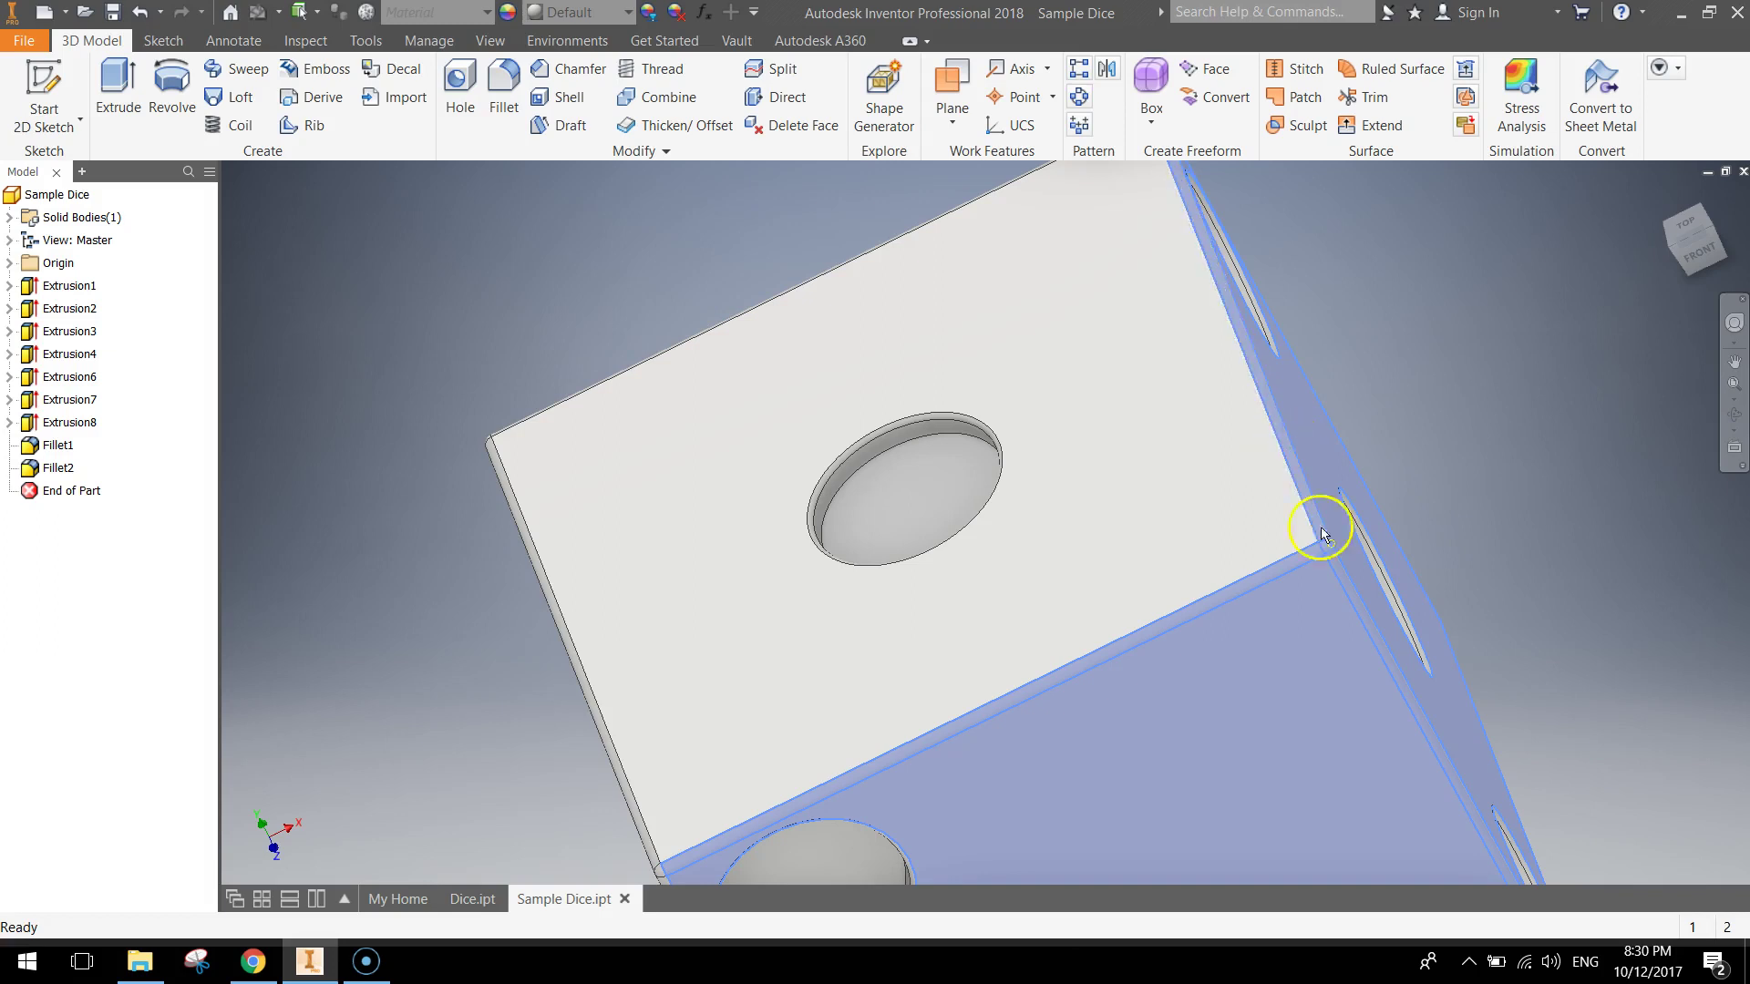
middle_click_drag(1289, 711, 1263, 313)
middle_click_drag(1298, 726, 1160, 633, "shift")
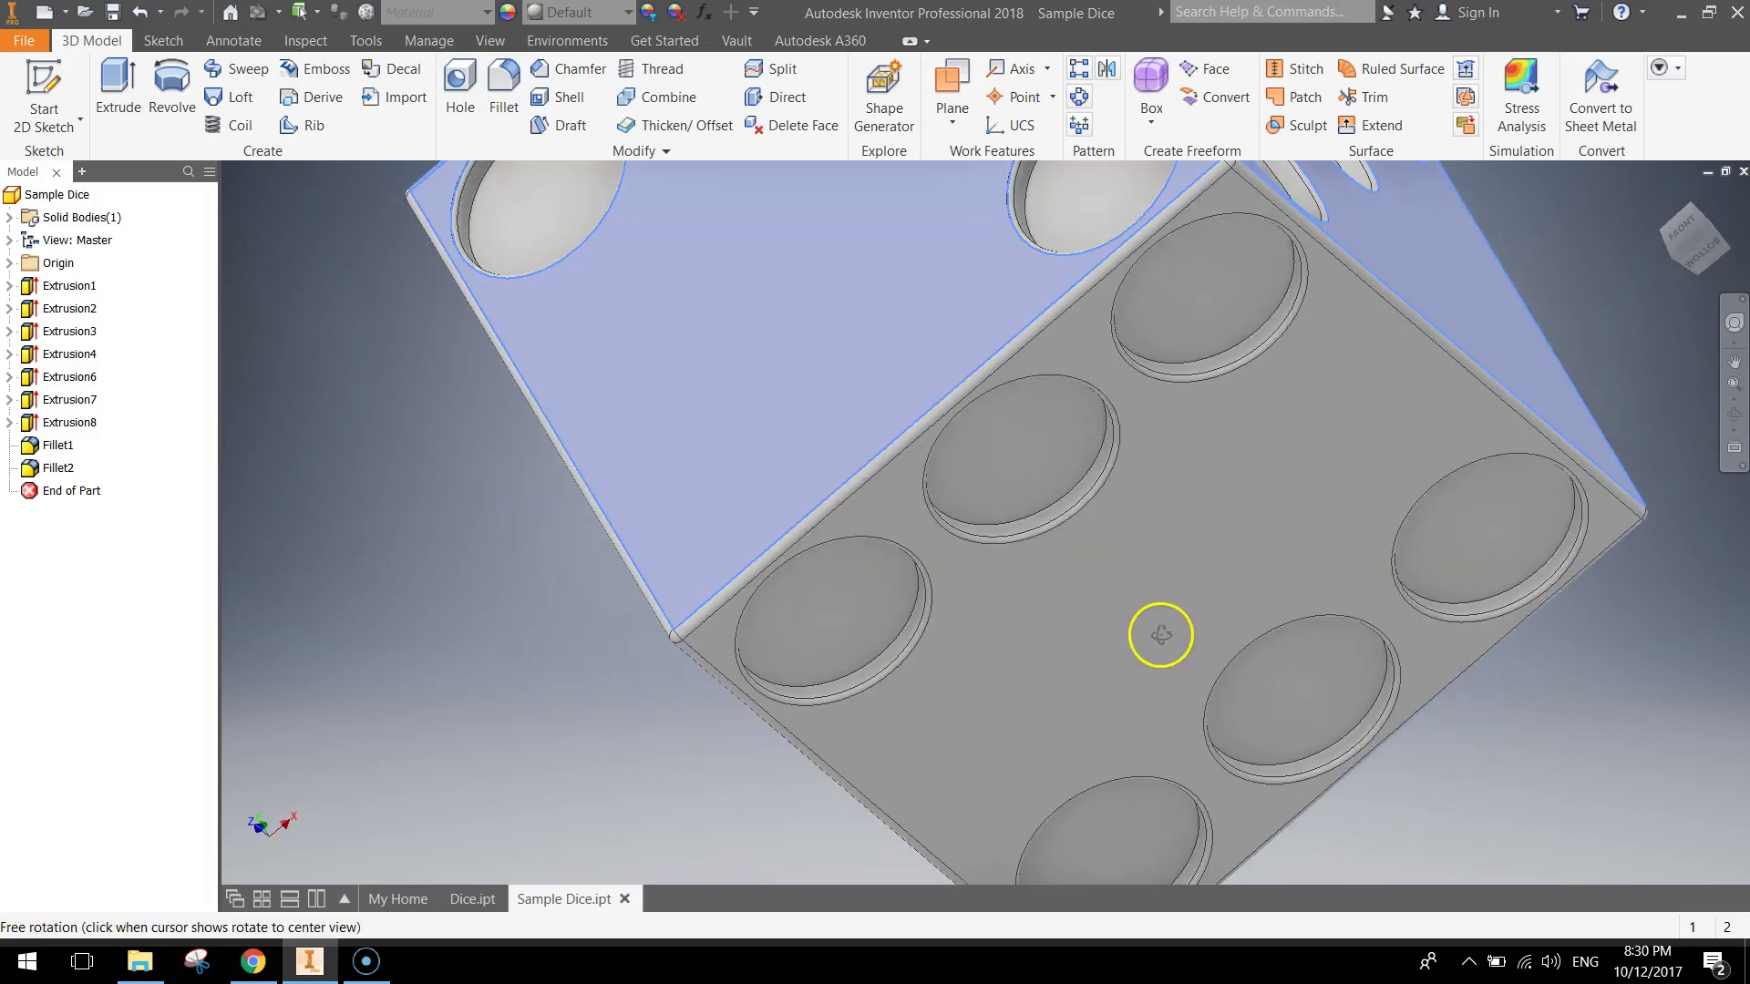
left_click(903, 510)
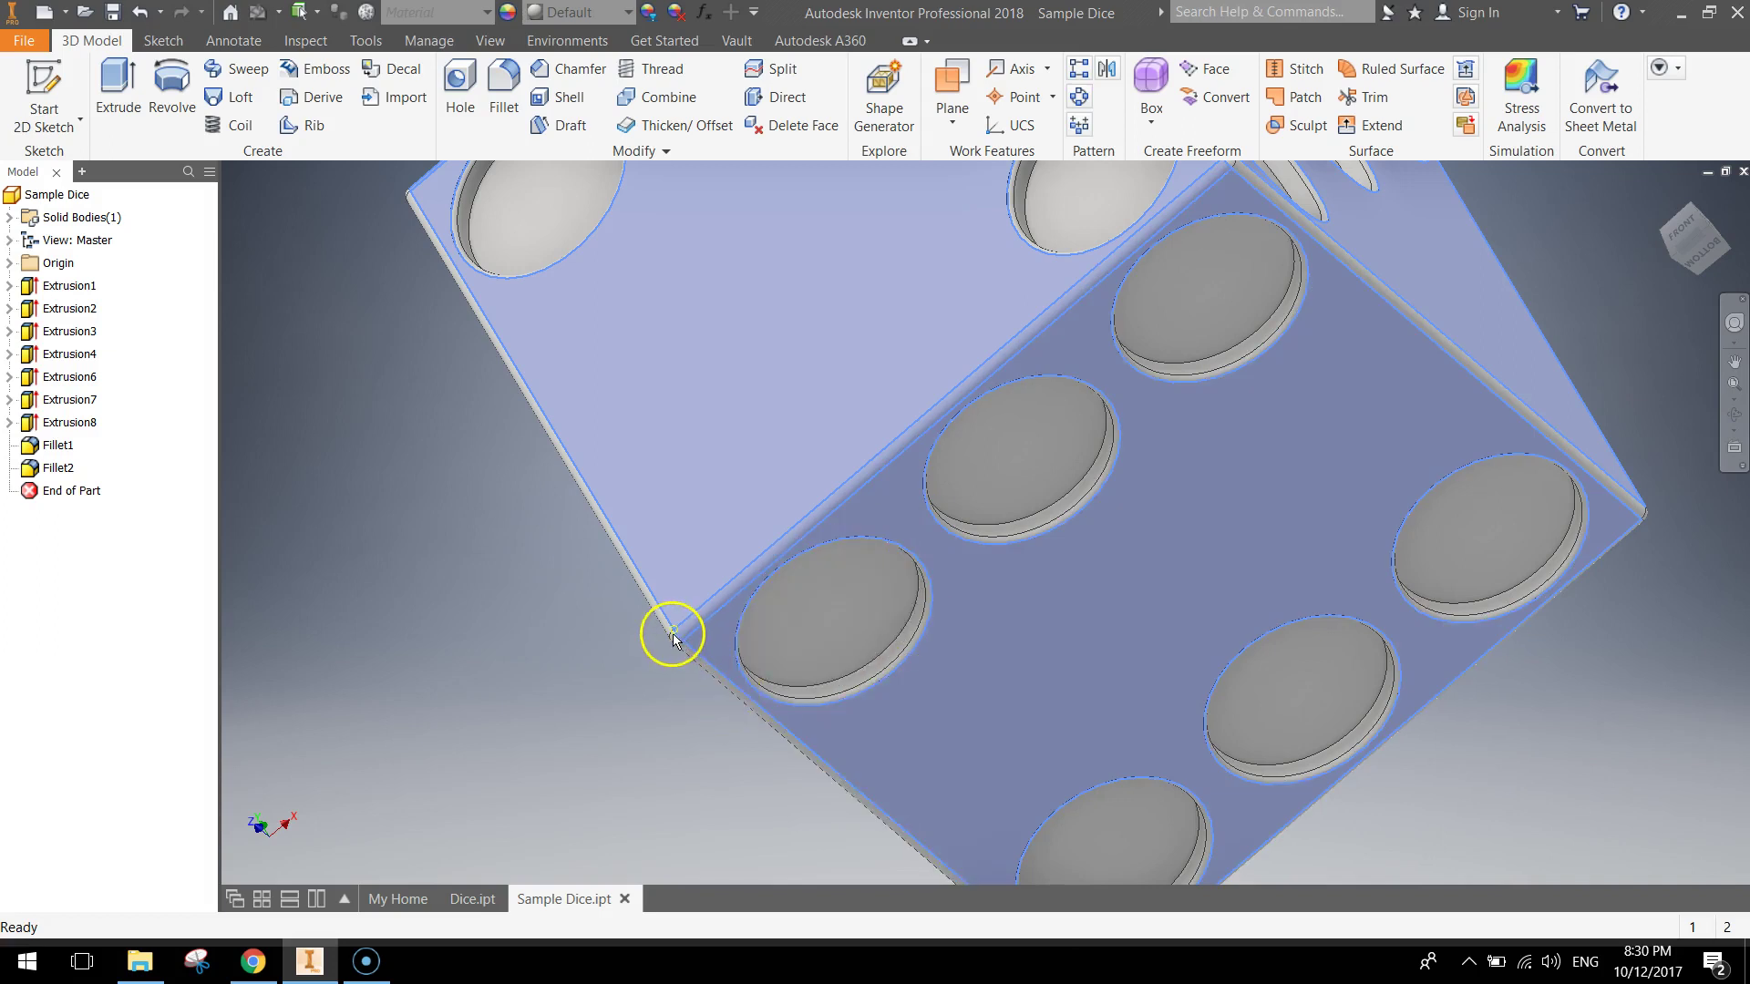
scroll(675, 638, "down", 5)
scroll(674, 638, "up", 10)
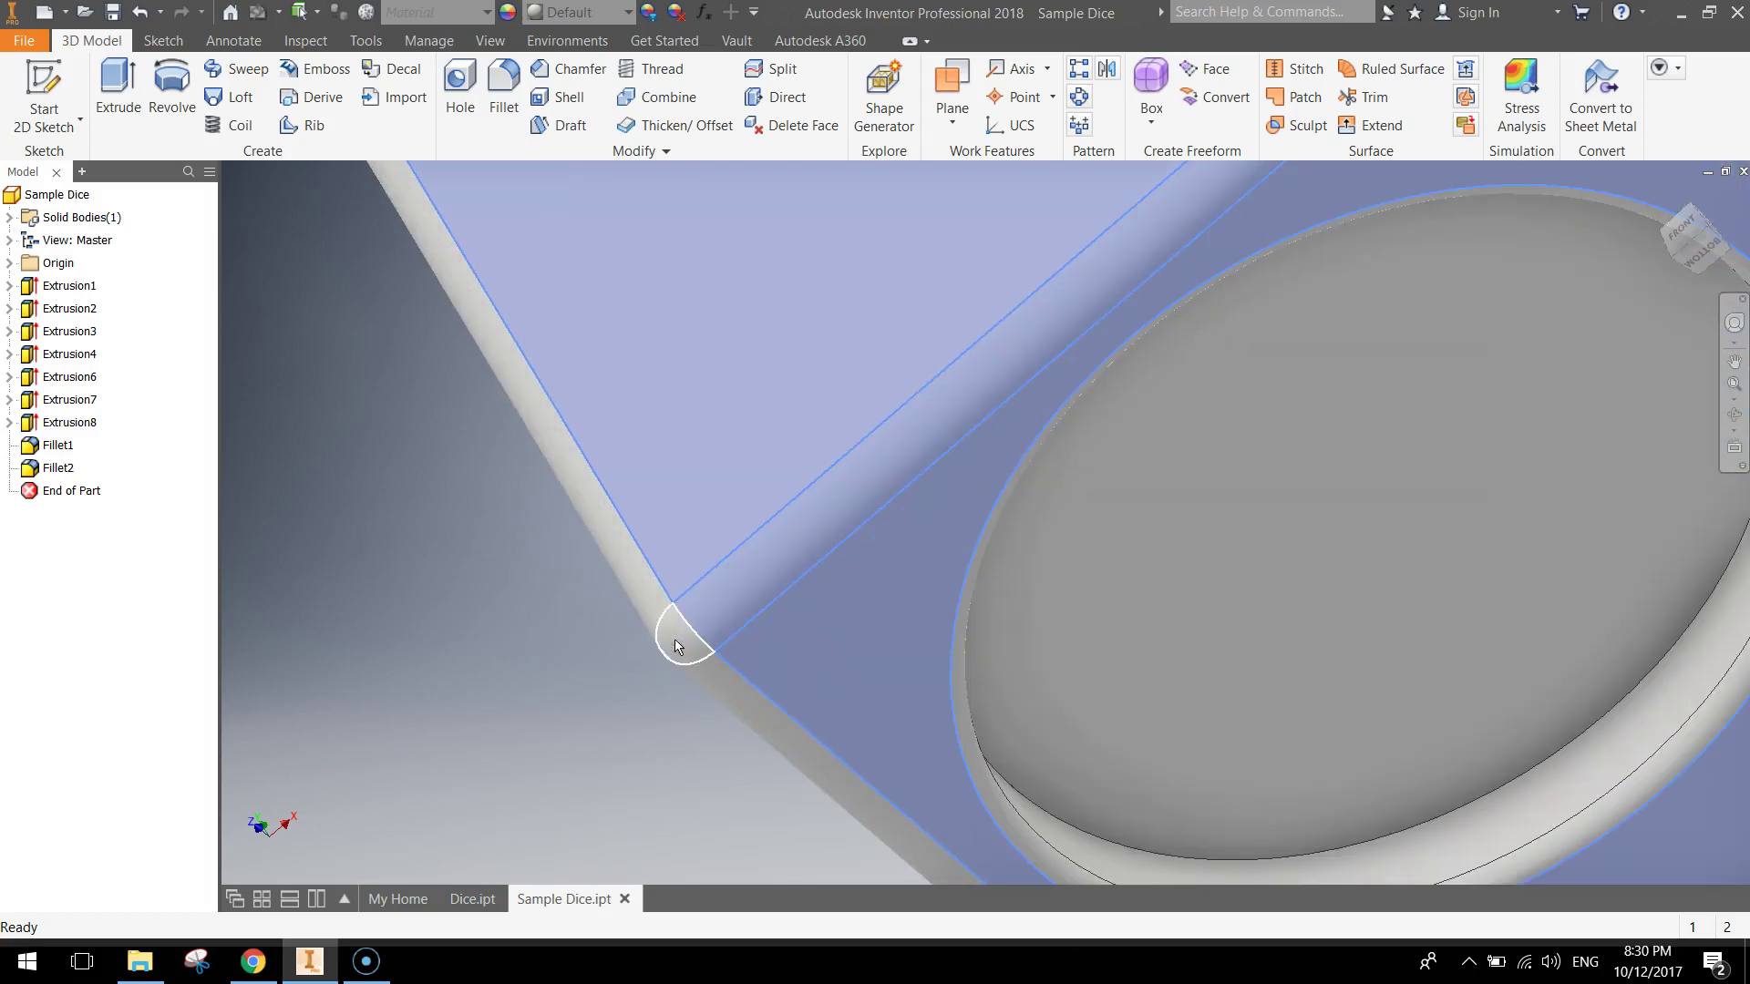
middle_click_drag(683, 664, 816, 410)
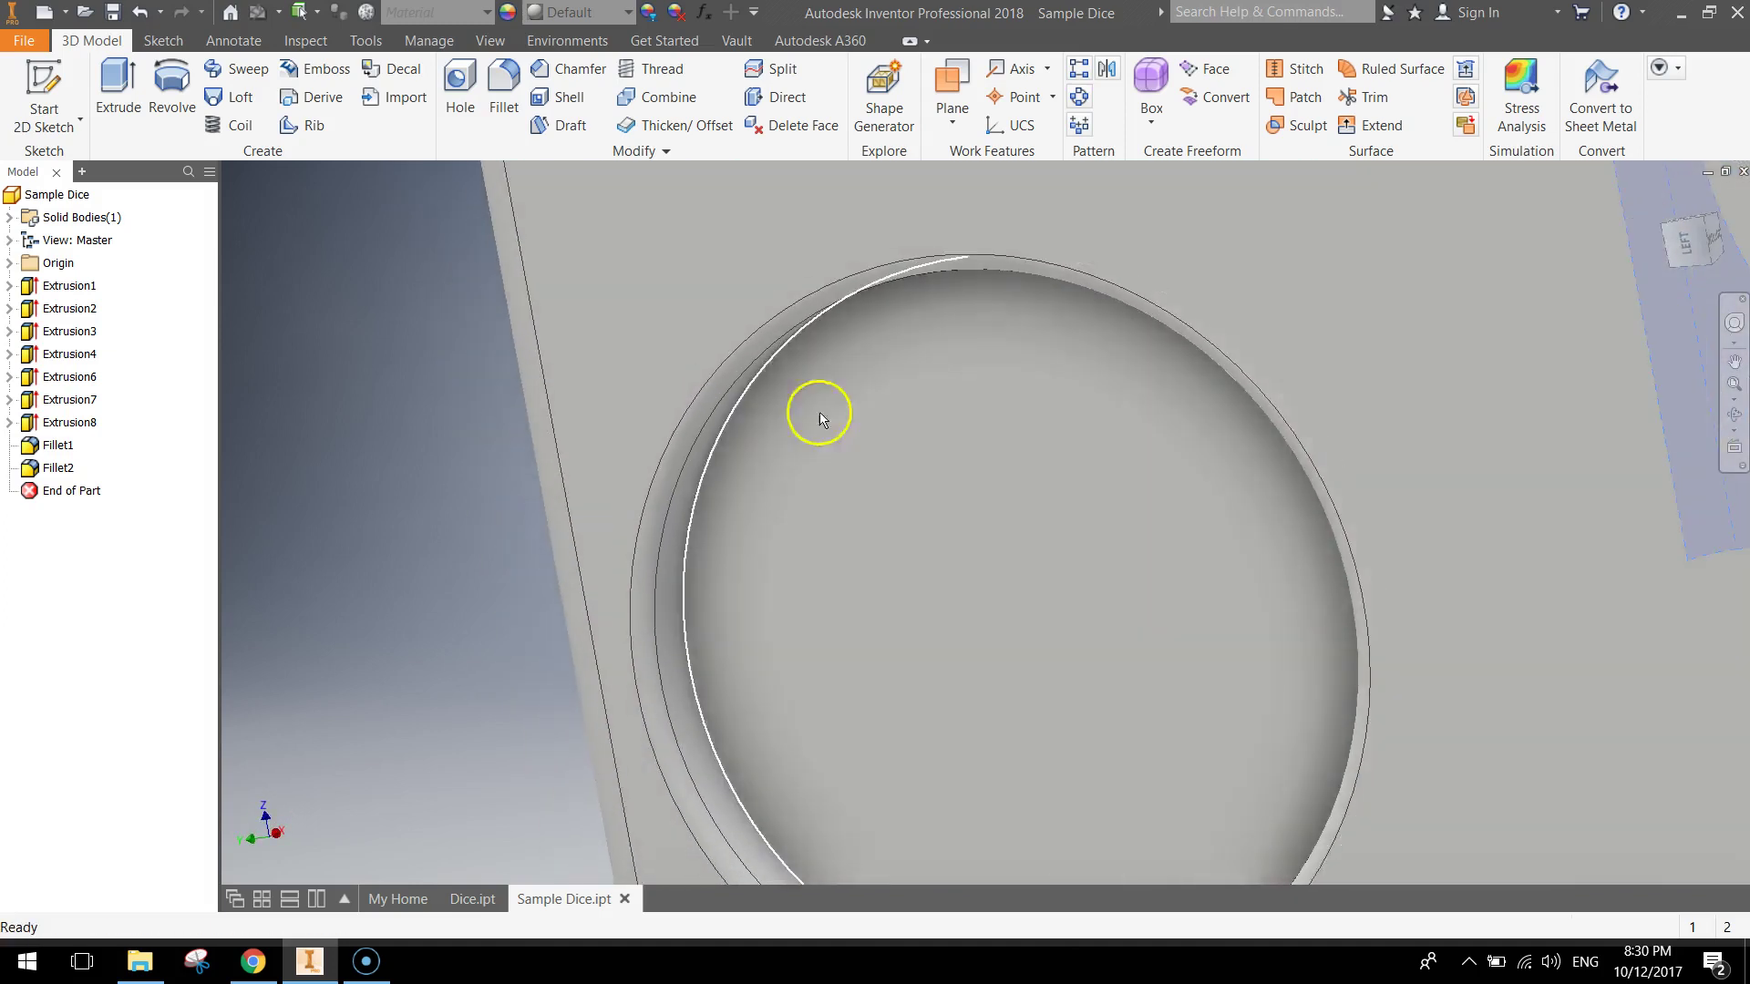
scroll(832, 395, "down", 2)
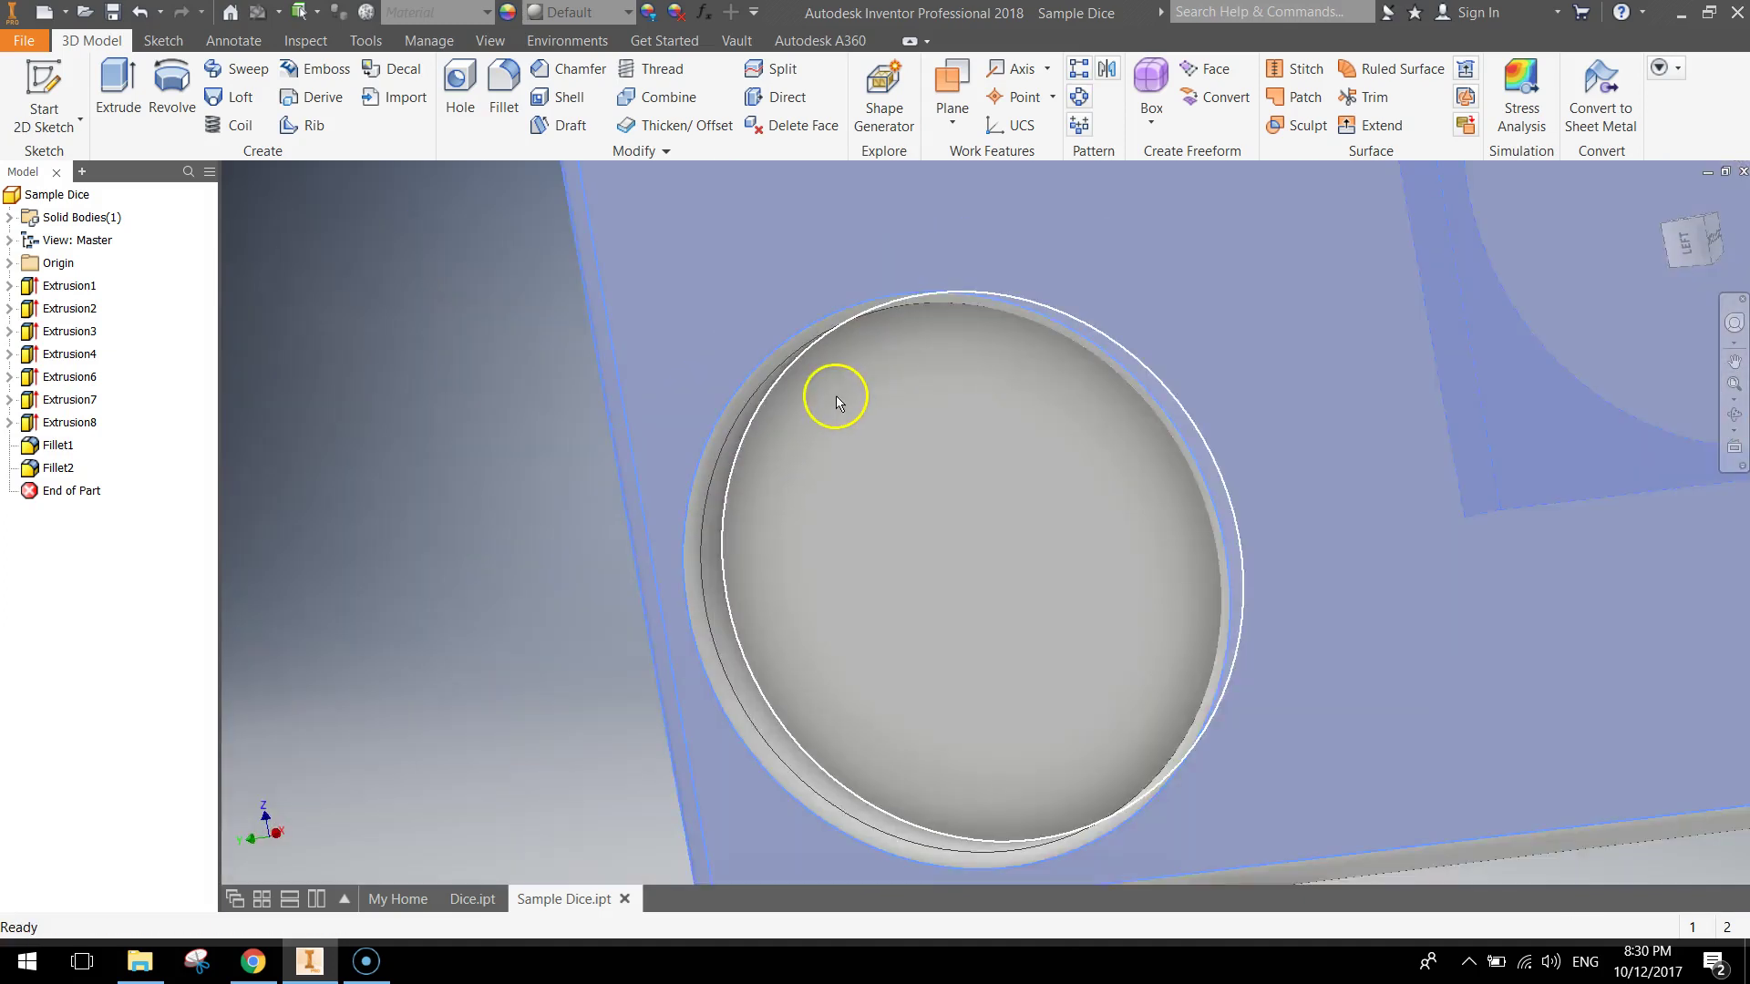
scroll(1078, 465, "down", 3)
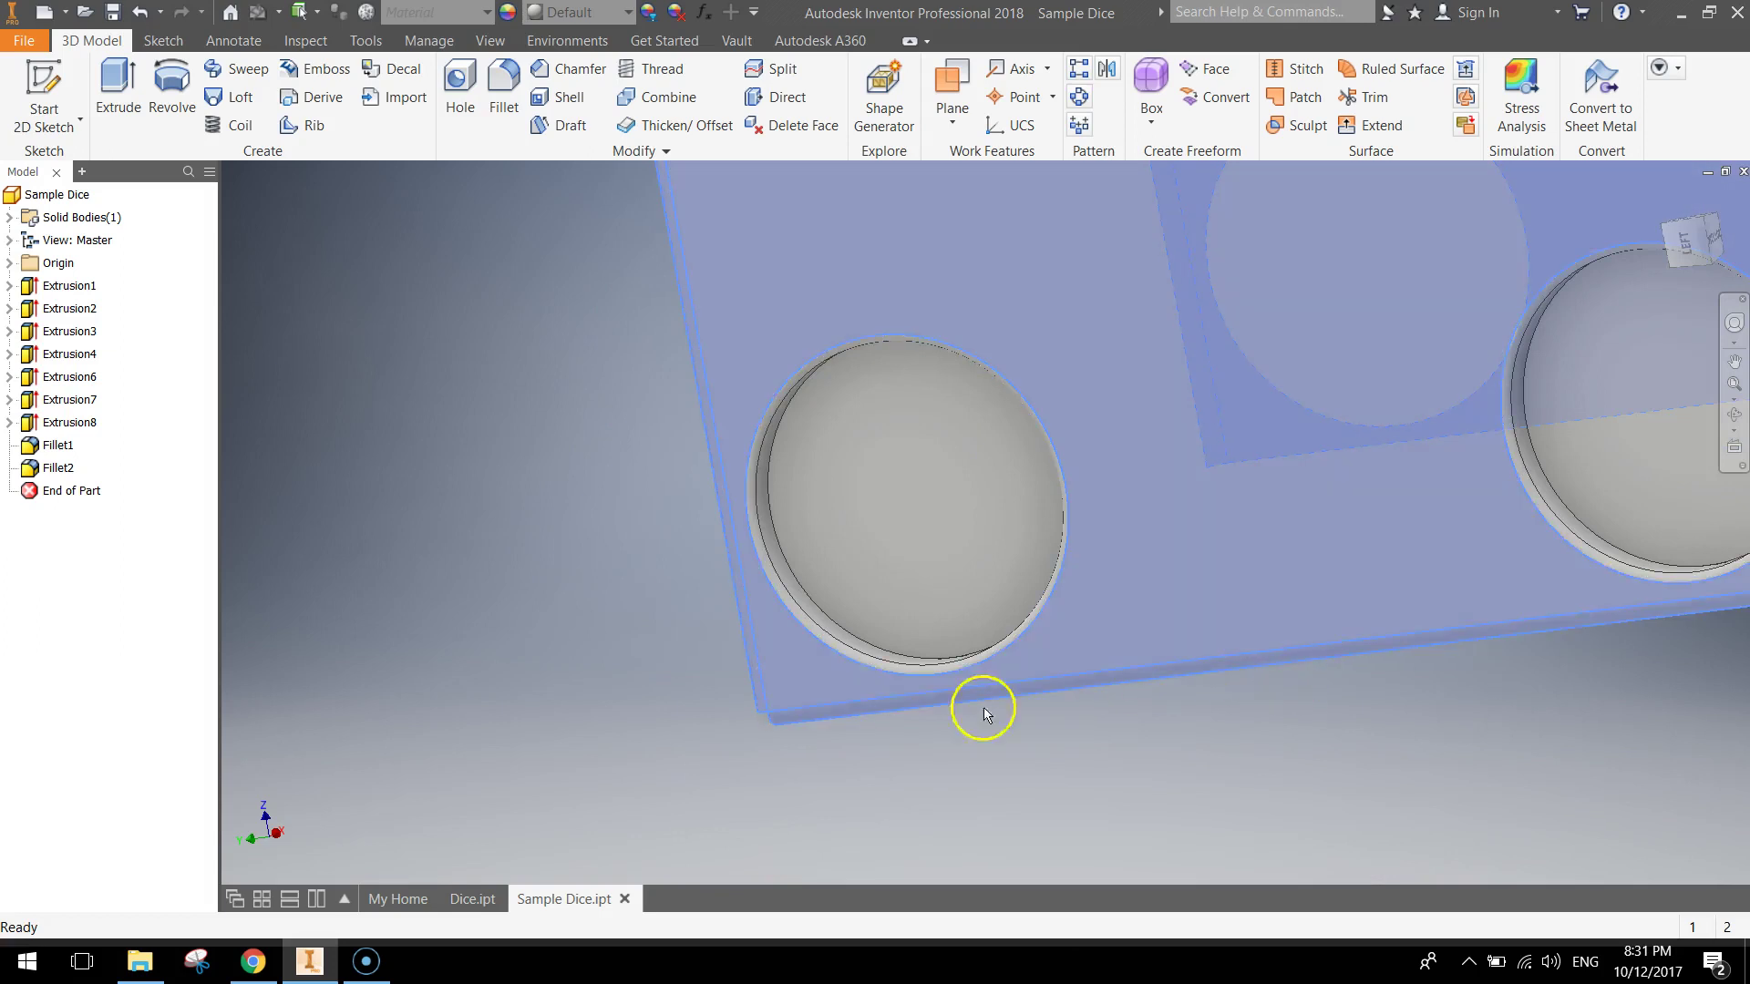
middle_click_drag(984, 727, 789, 281)
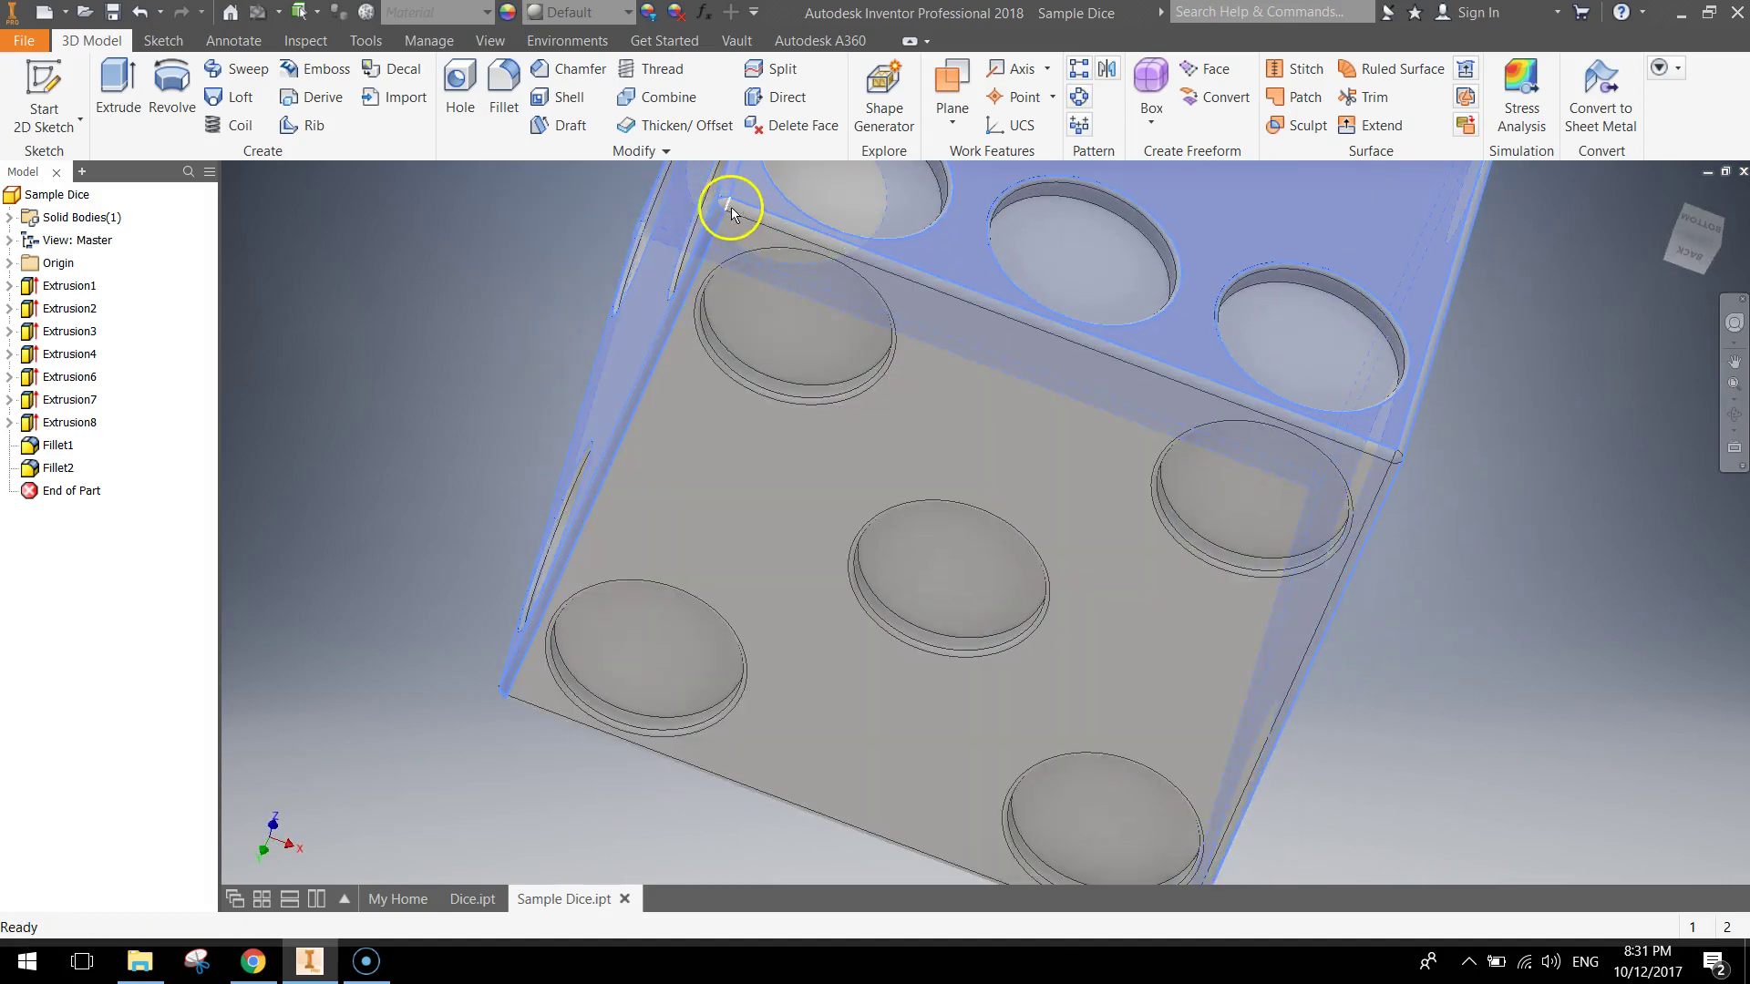
scroll(724, 202, "up", 5)
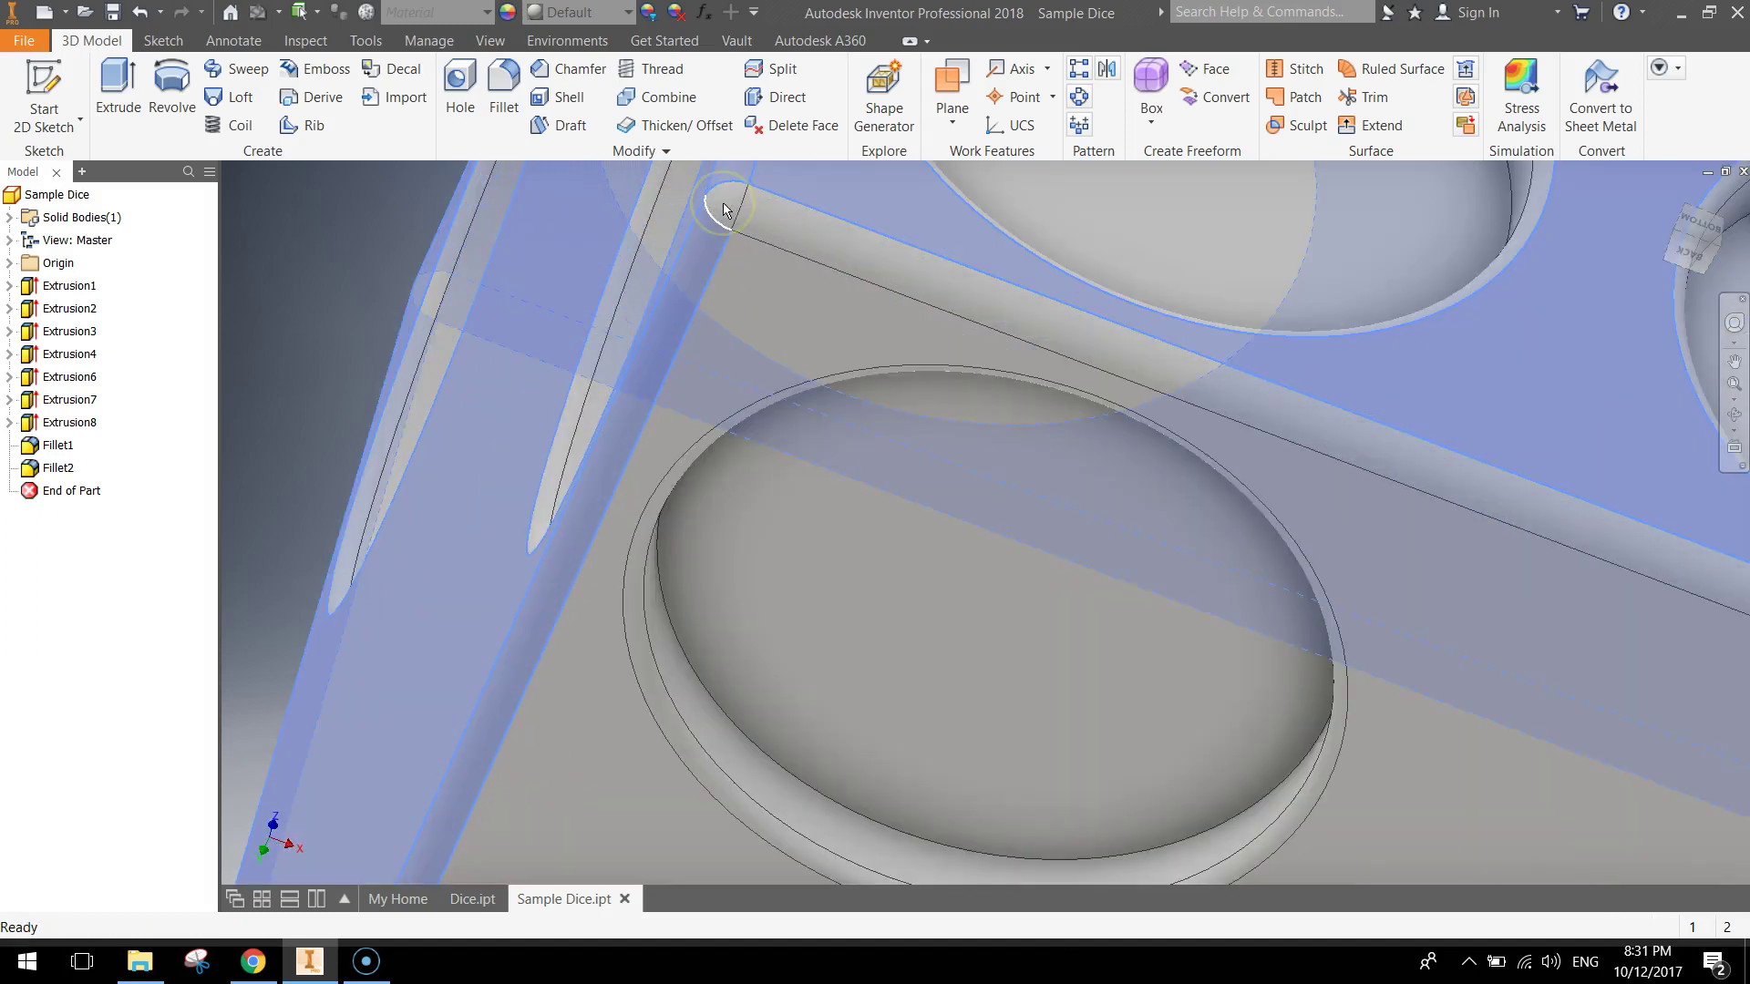
scroll(779, 226, "down", 2)
scroll(1133, 519, "down", 2)
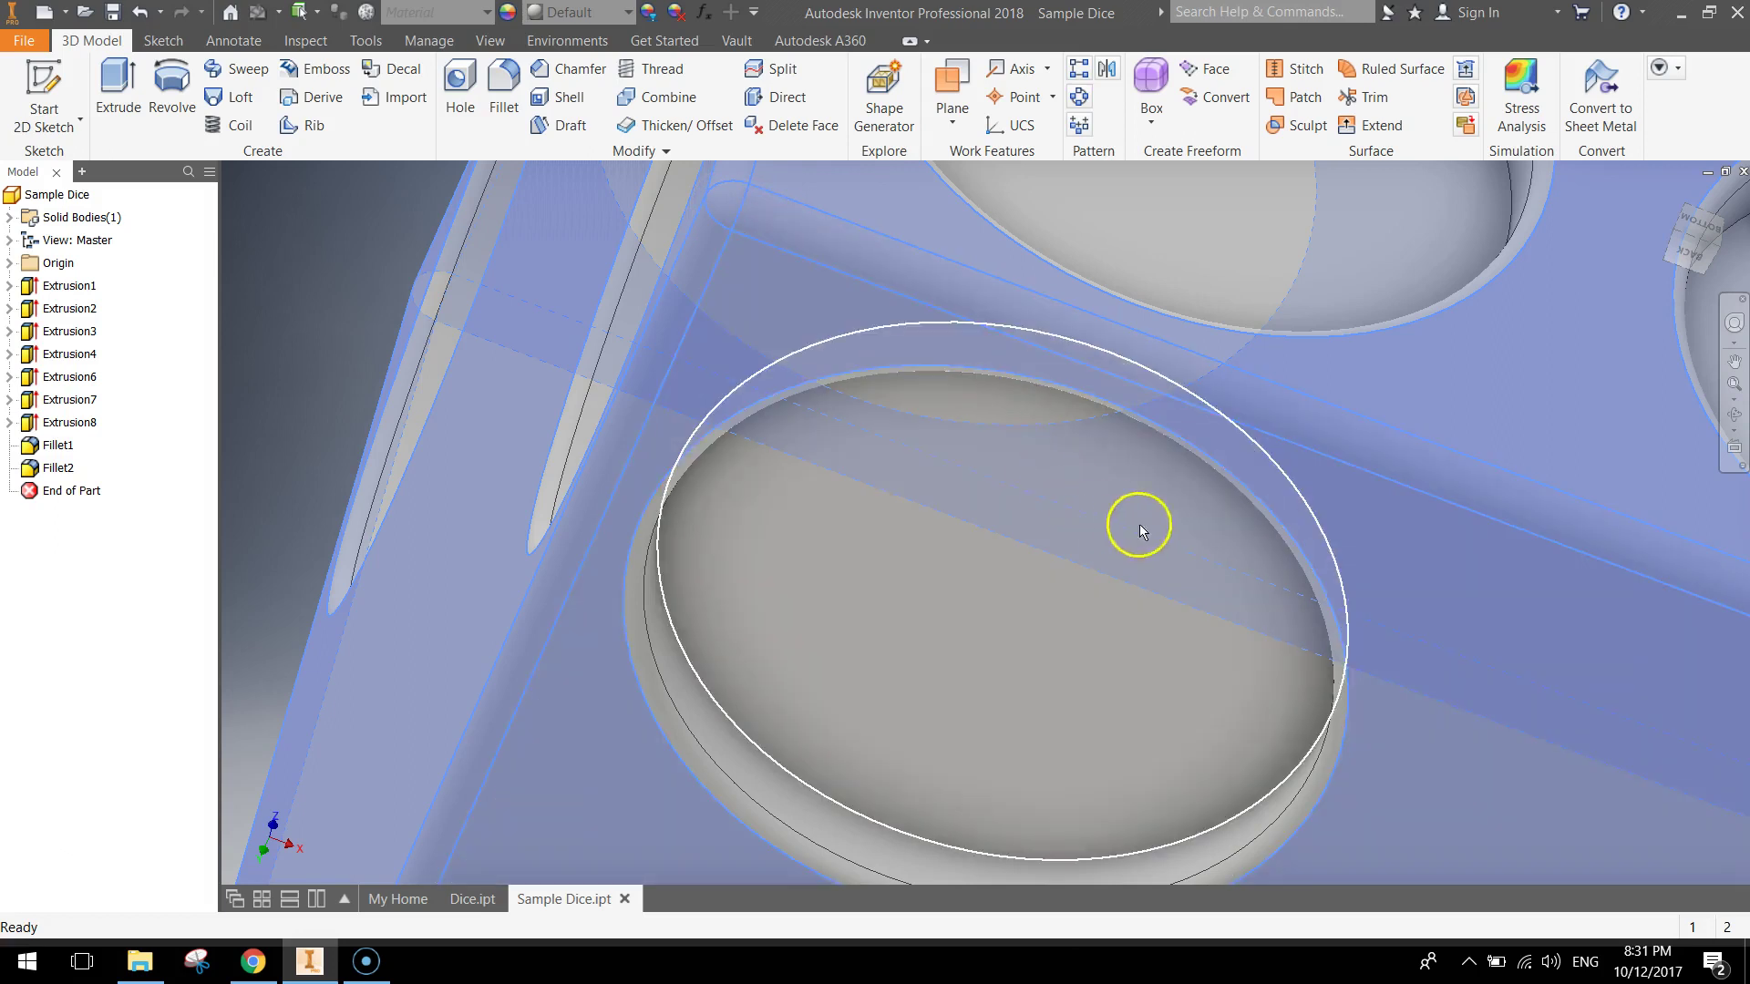
scroll(1222, 559, "down", 2)
scroll(1403, 640, "down", 3)
middle_click_drag(1403, 641, 1152, 496, "shift")
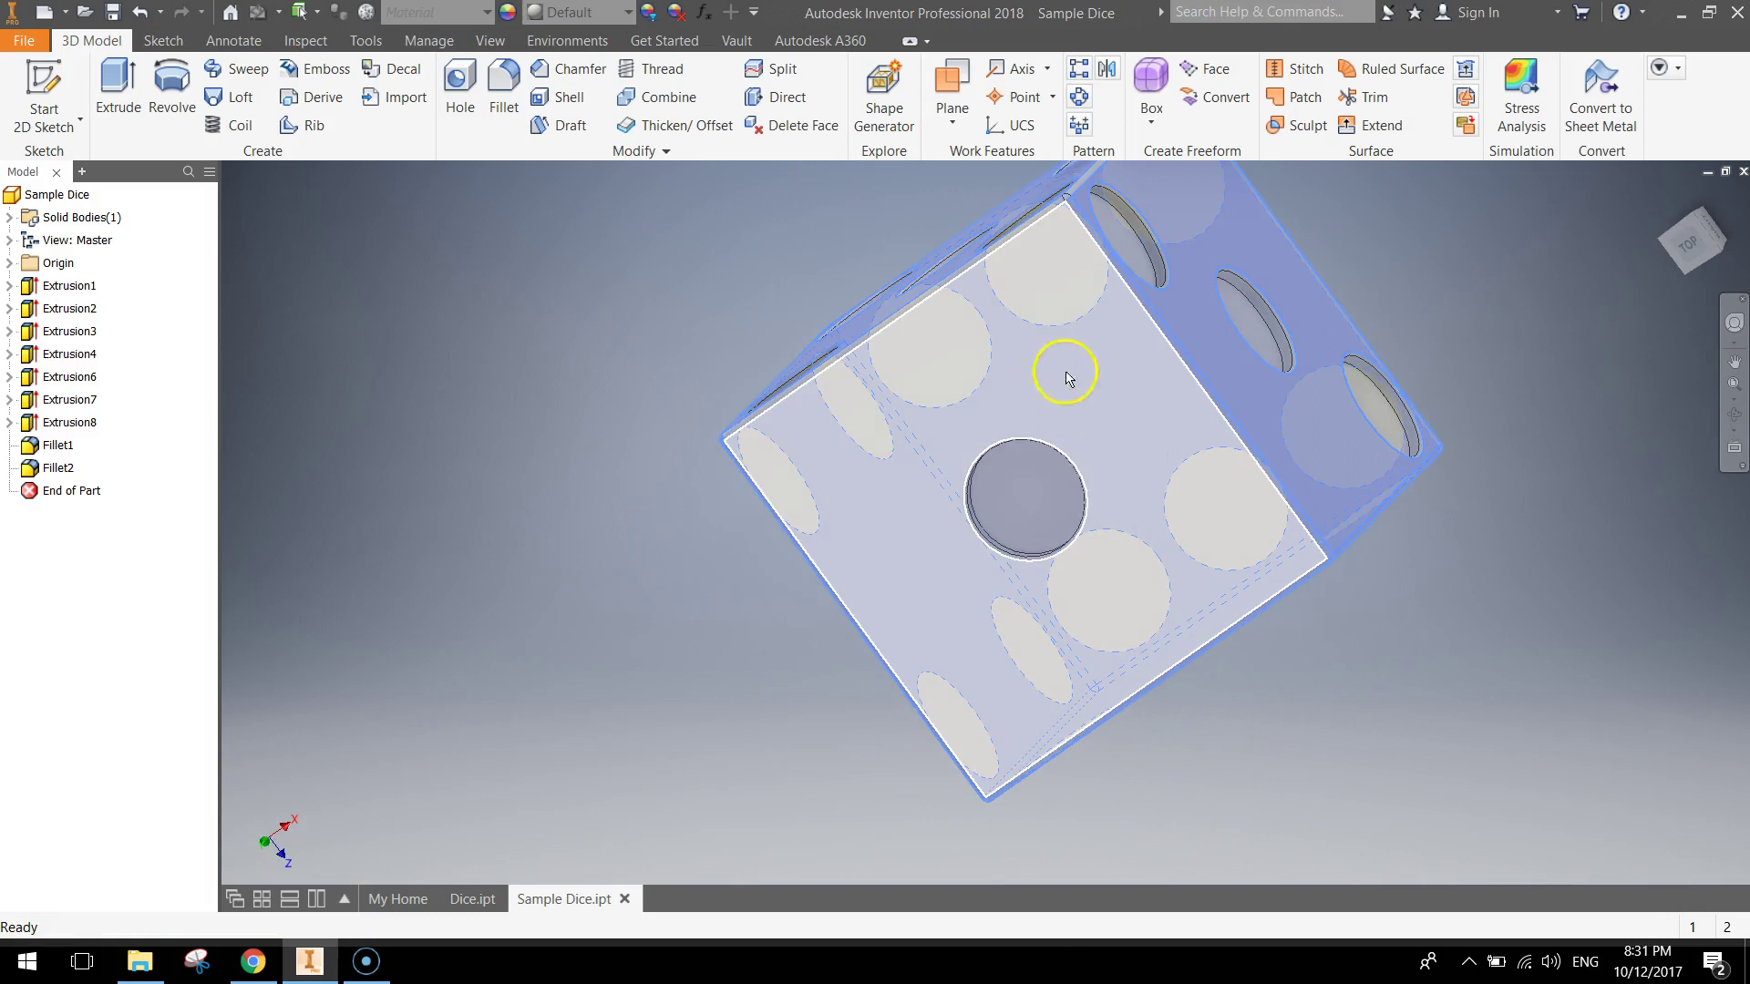
scroll(1009, 248, "up", 5)
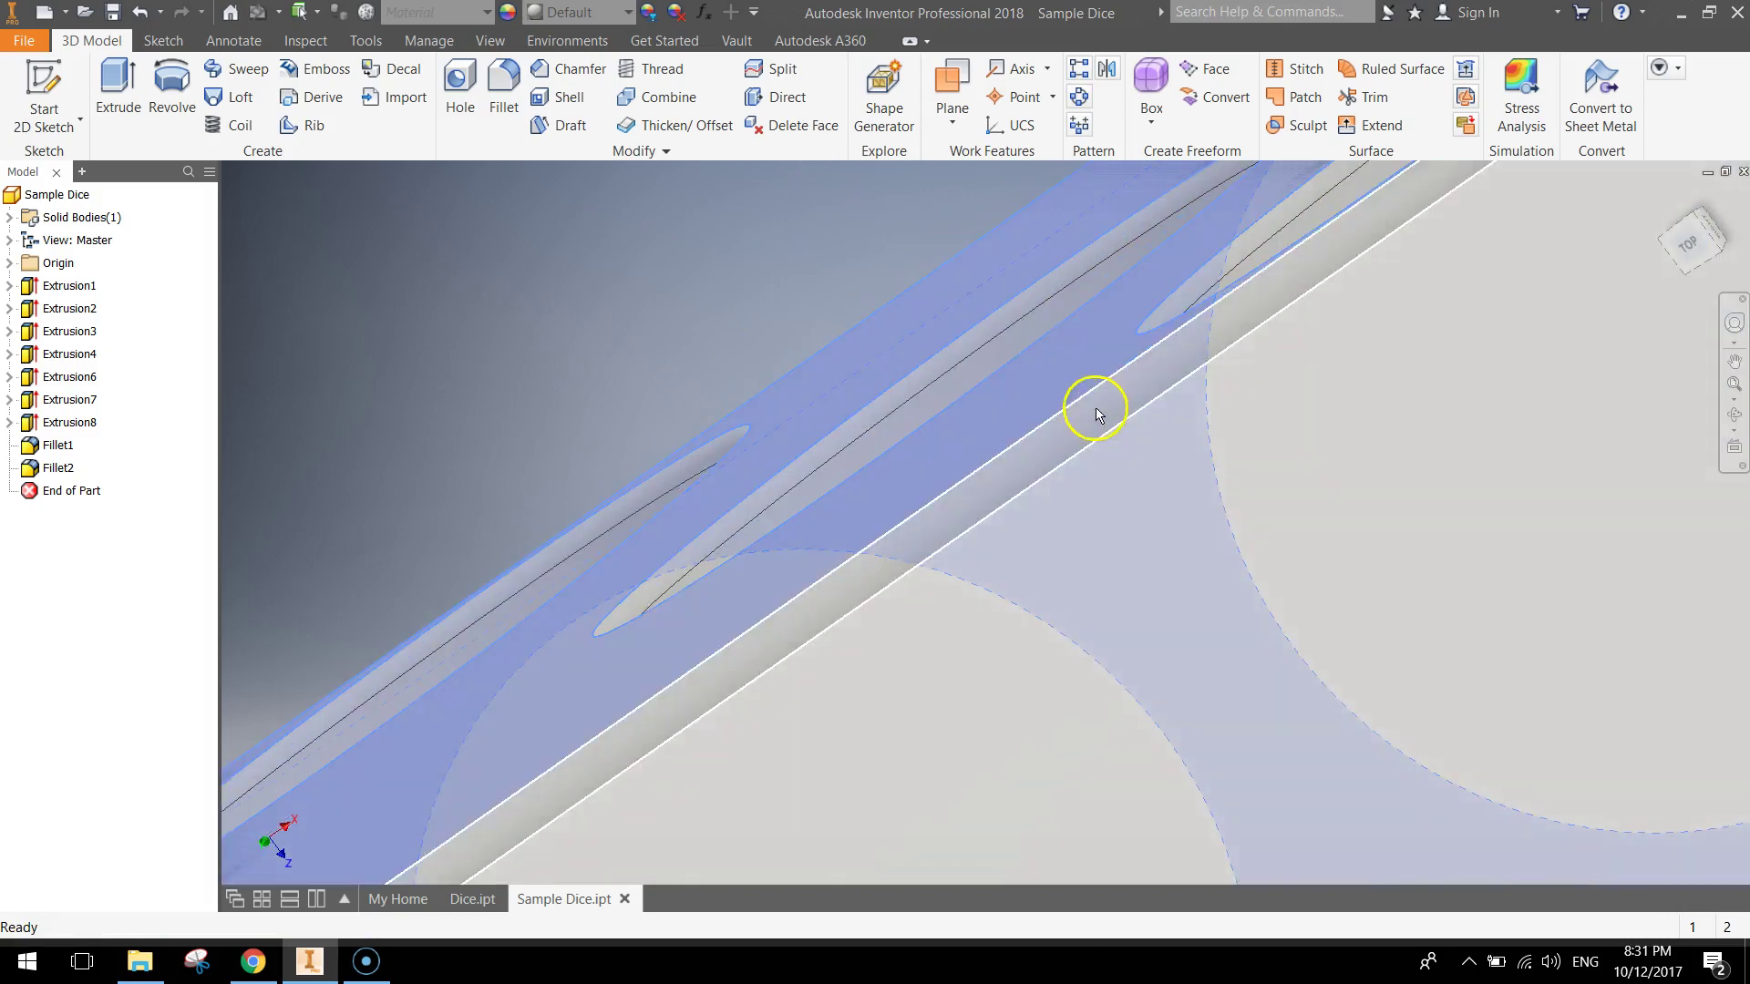
scroll(1096, 414, "down", 3)
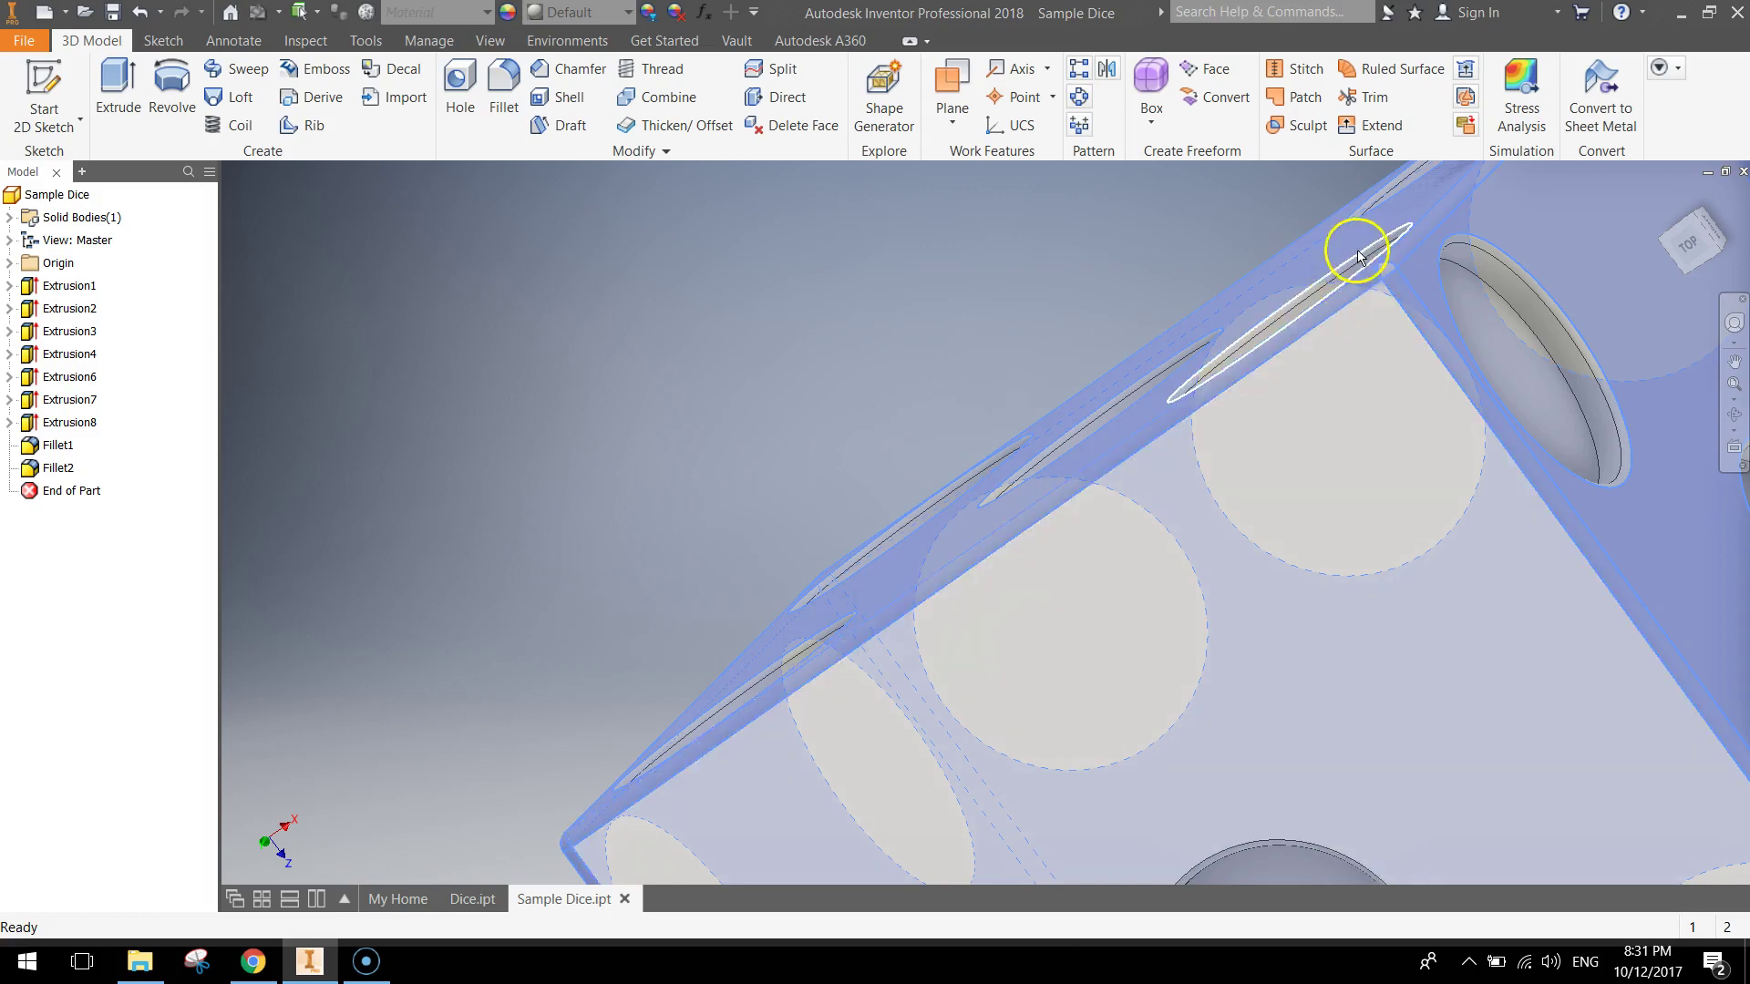
middle_click_drag(877, 641, 921, 598, "shift")
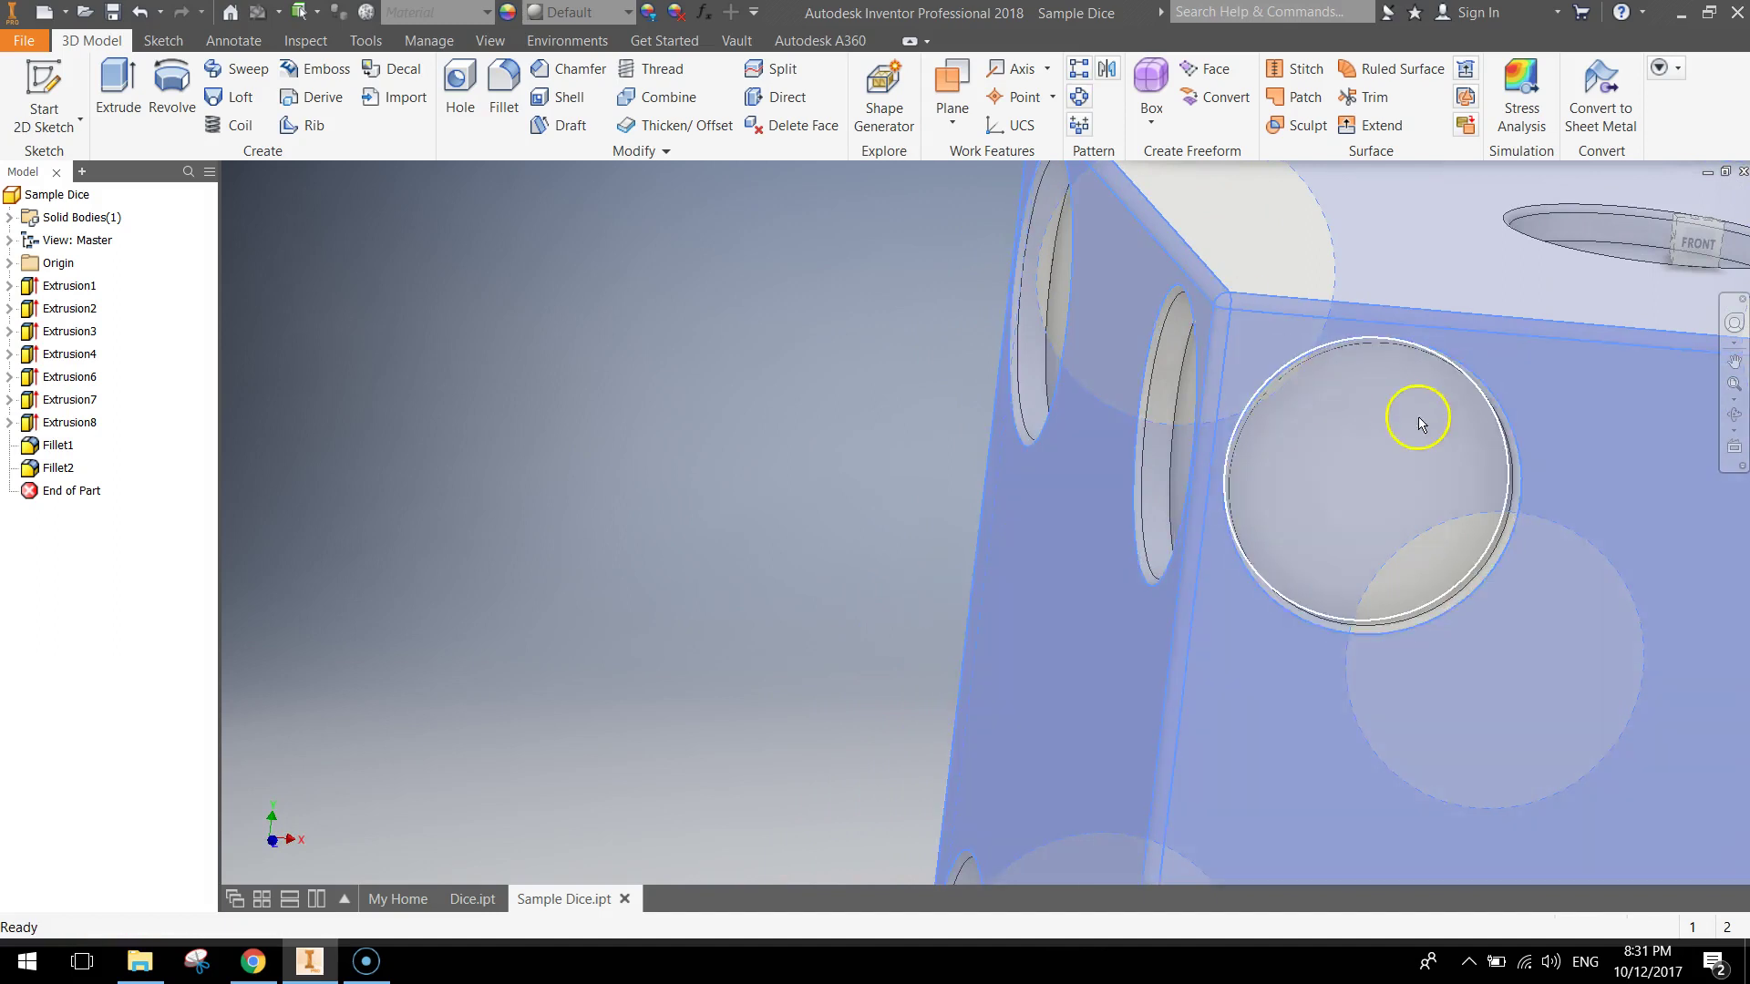
middle_click_drag(1418, 424, 1221, 492, "shift")
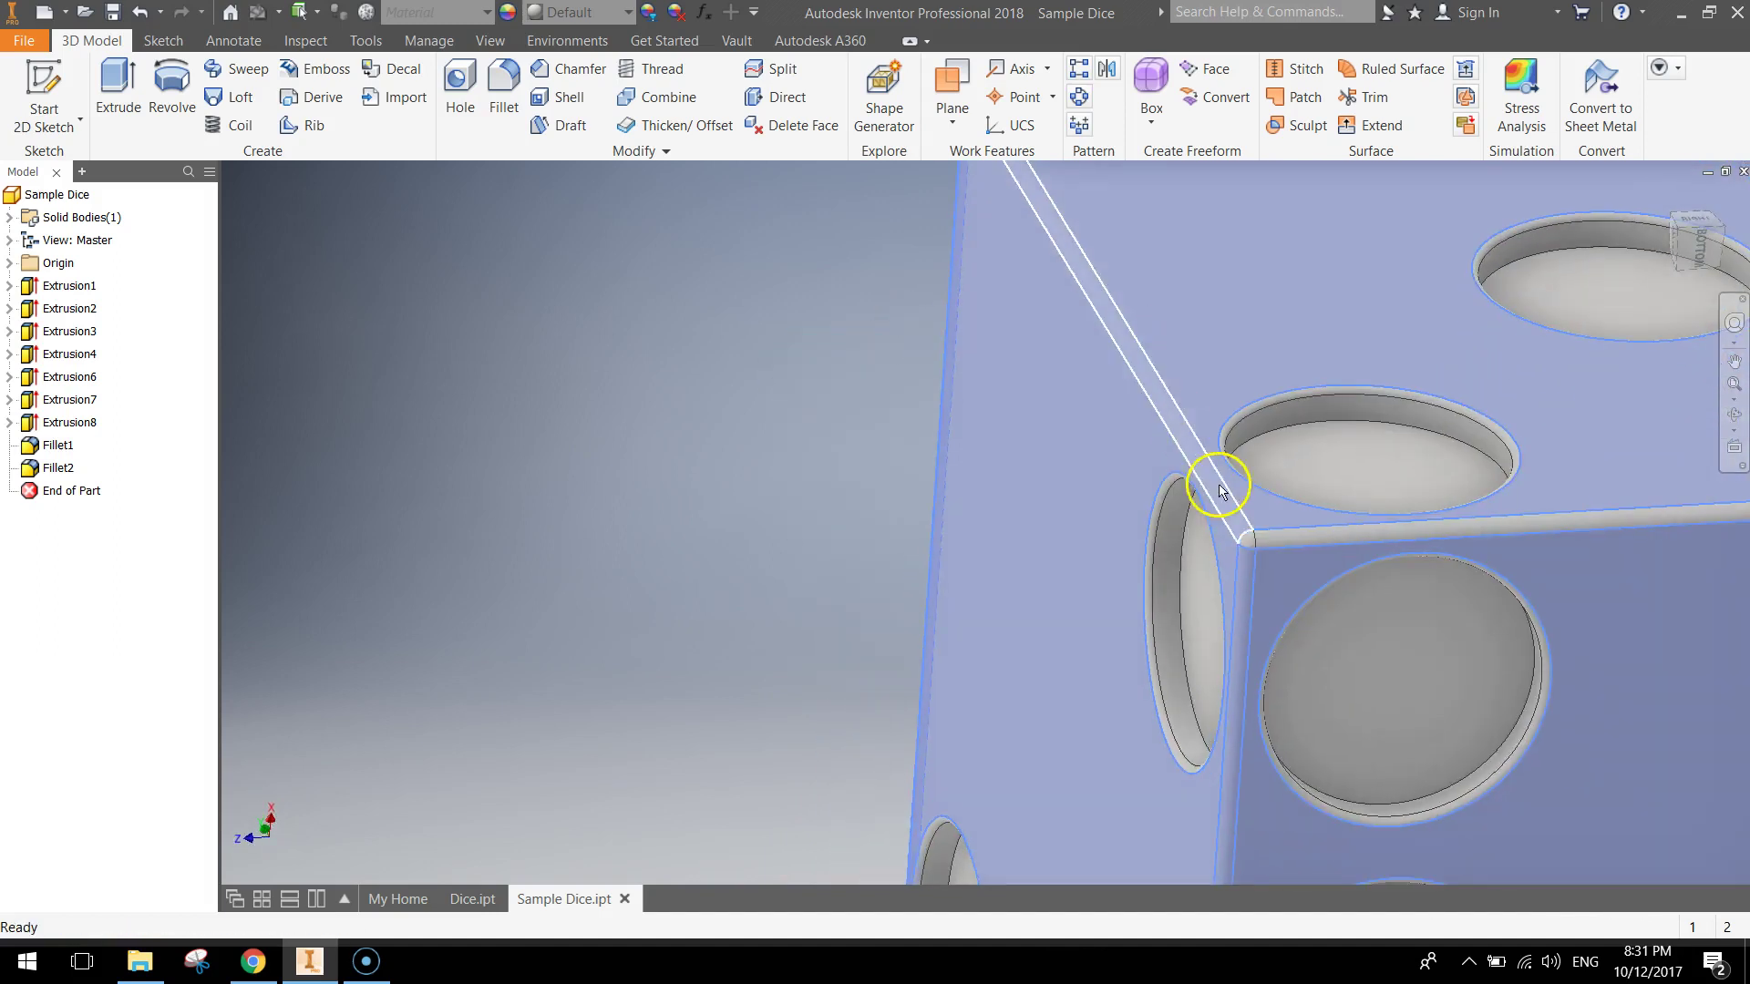
scroll(1346, 632, "up", 3)
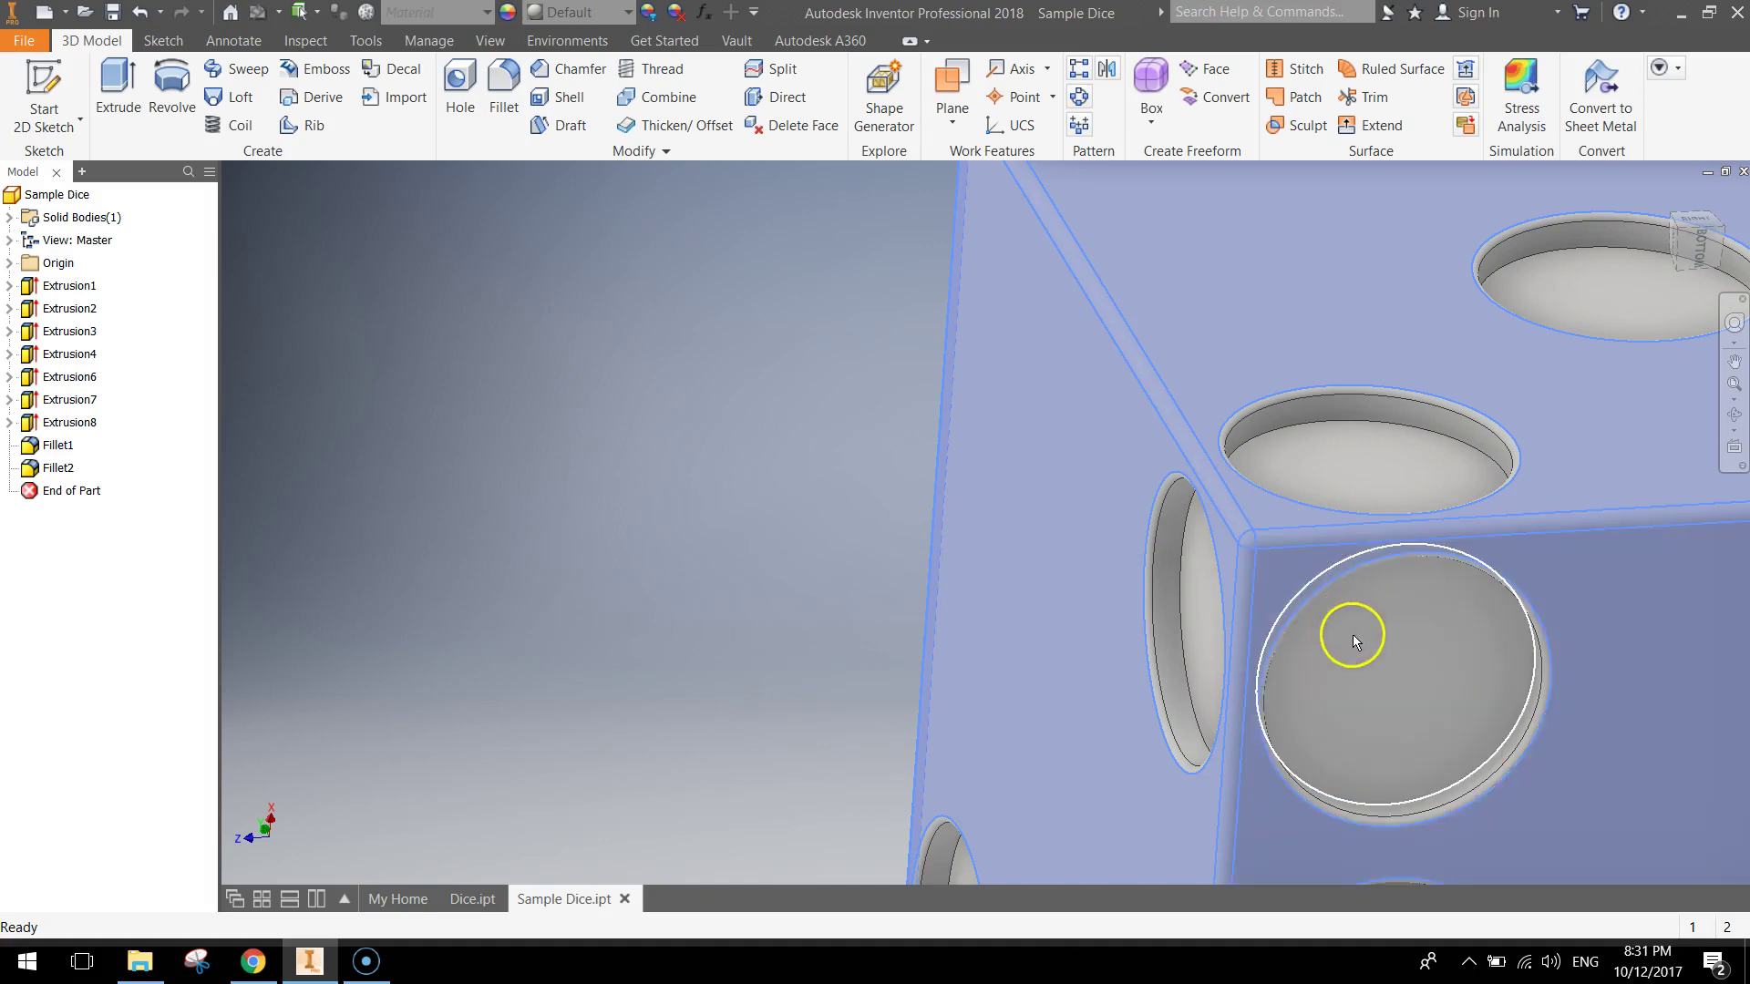
scroll(1347, 632, "down", 4)
scroll(1347, 633, "up", 4)
middle_click_drag(1477, 715, 1012, 552)
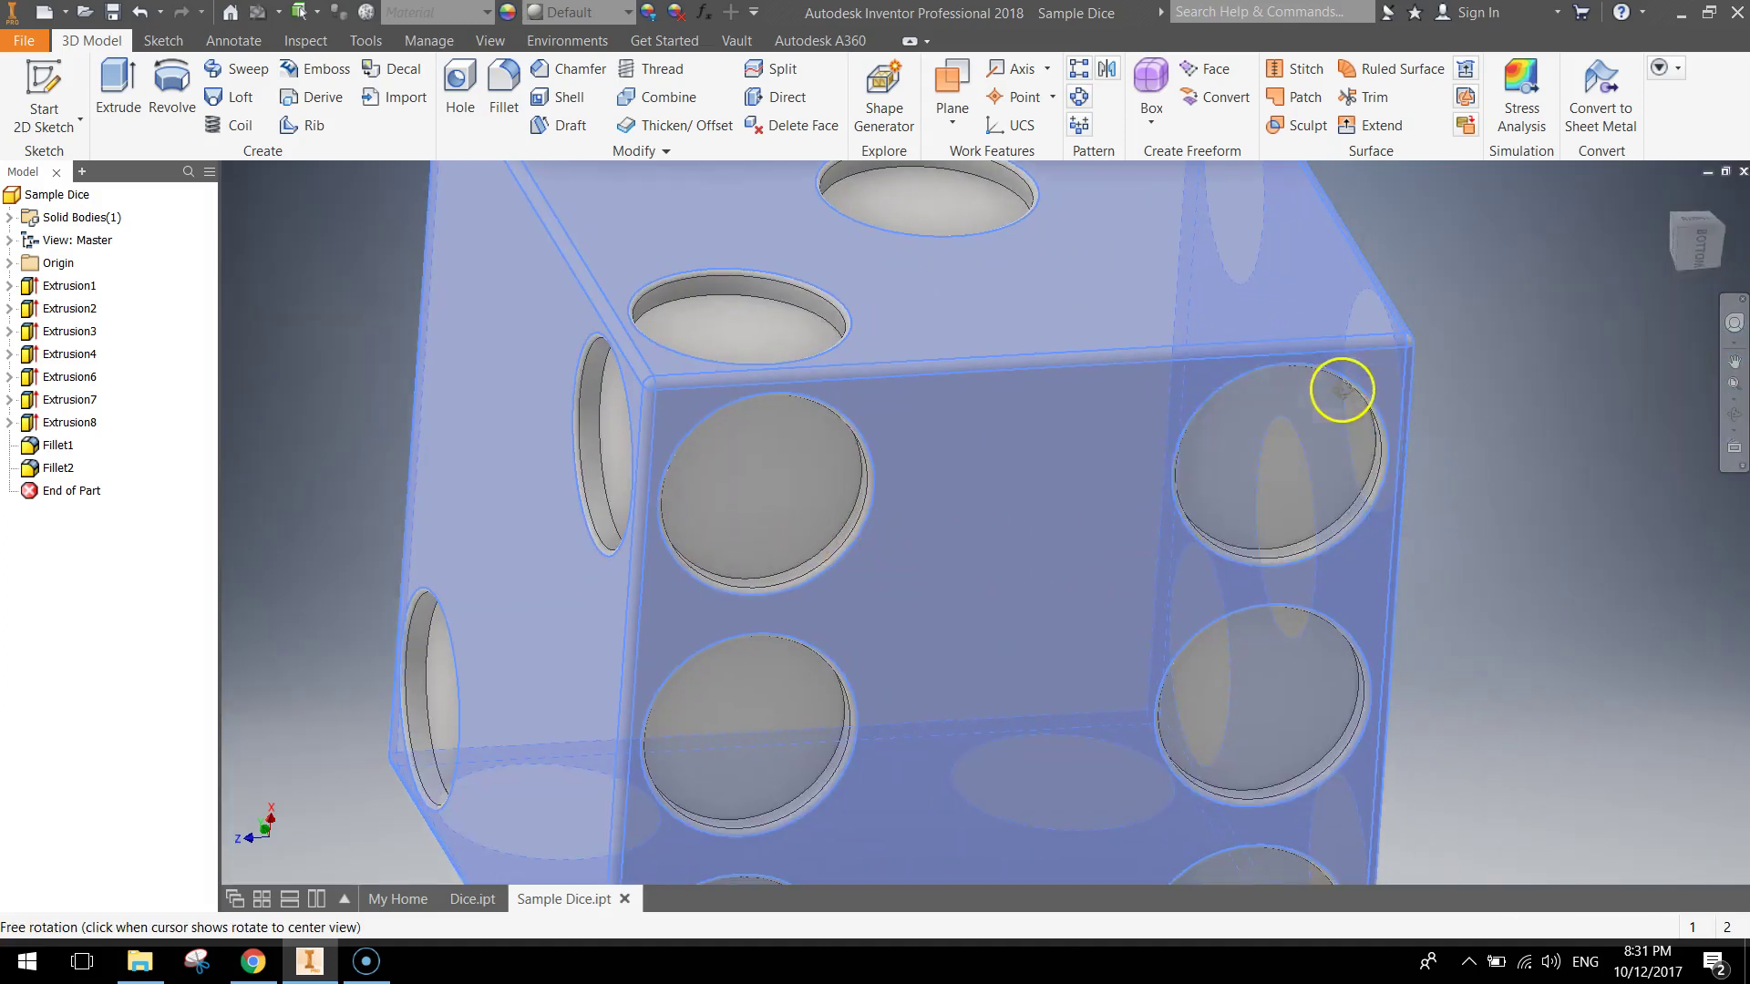
middle_click_drag(1339, 391, 917, 569, "shift")
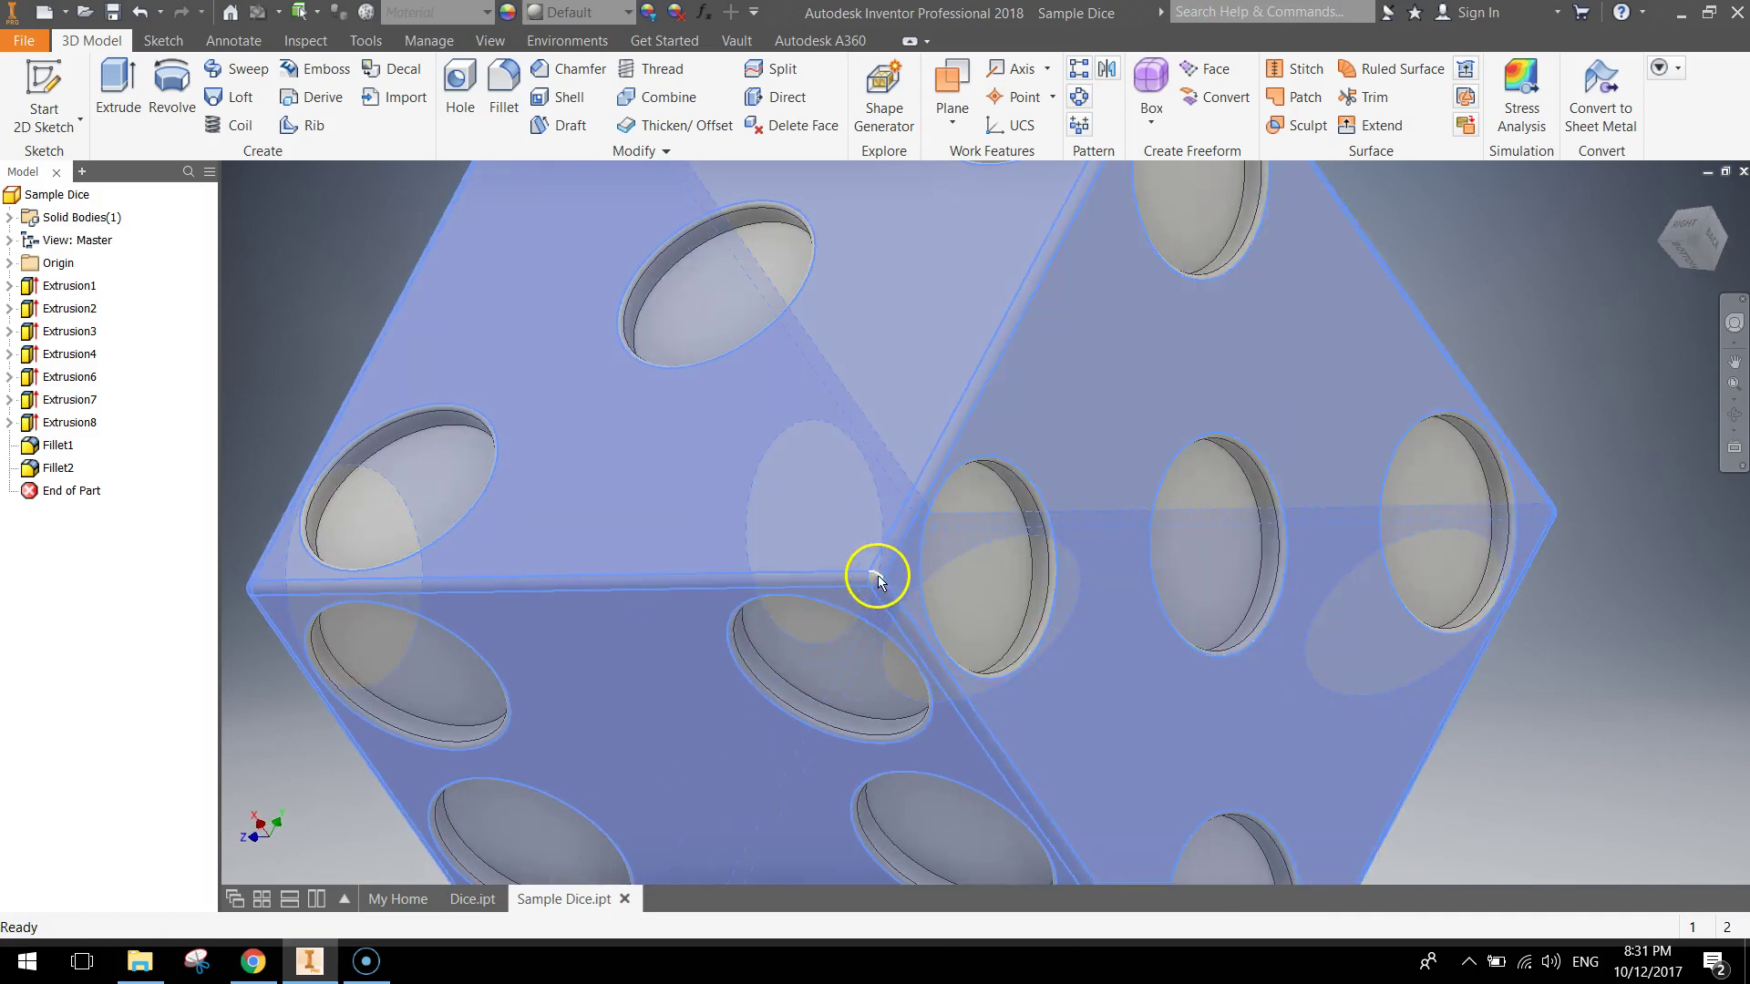
scroll(872, 581, "up", 5)
scroll(877, 583, "down", 8)
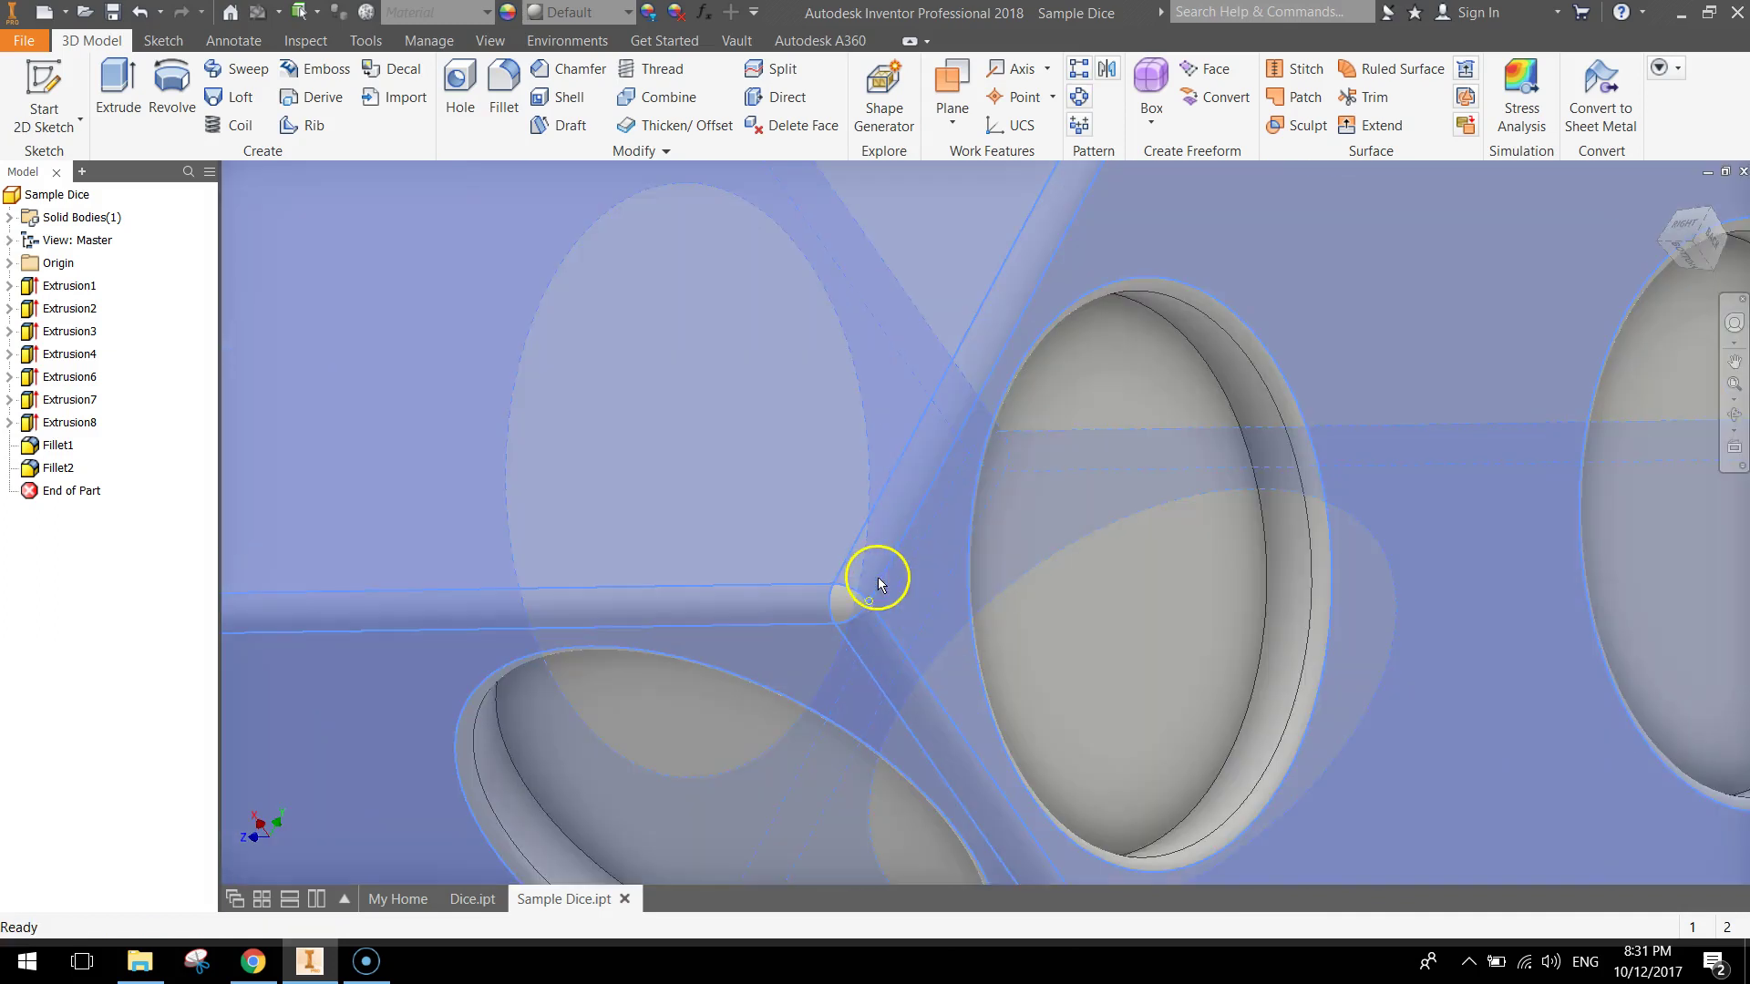
scroll(953, 647, "up", 6)
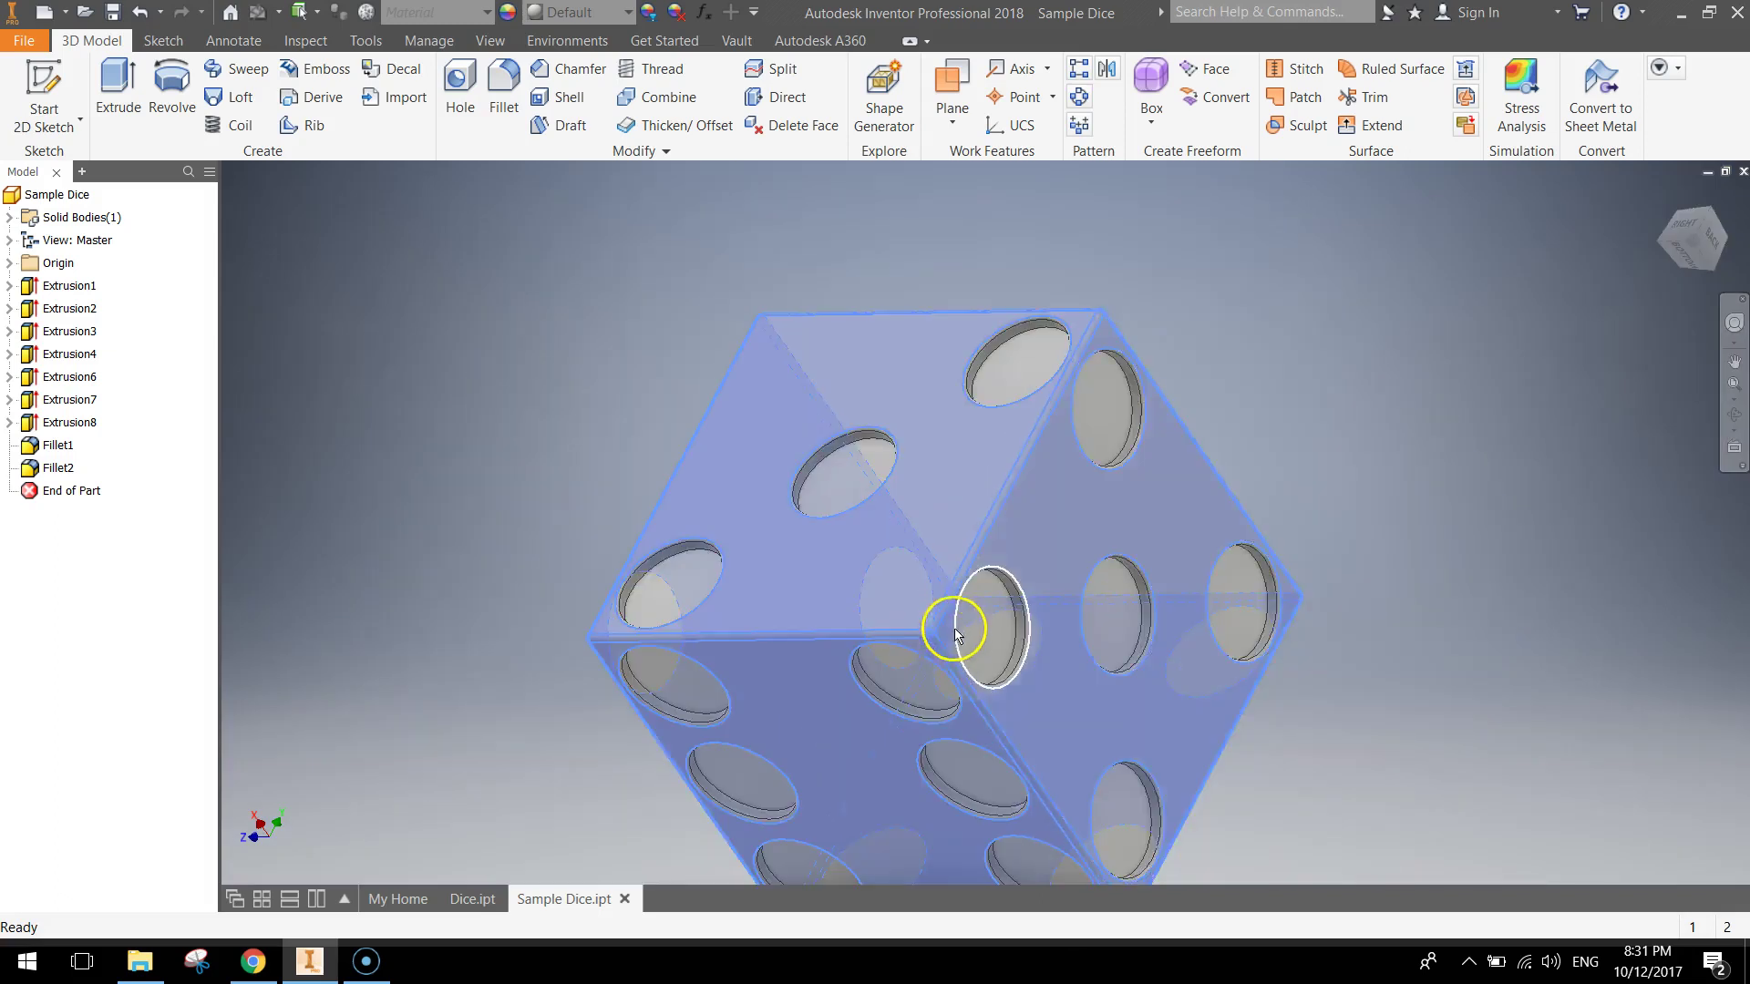
middle_click_drag(952, 742, 672, 469, "shift")
scroll(687, 477, "down", 5)
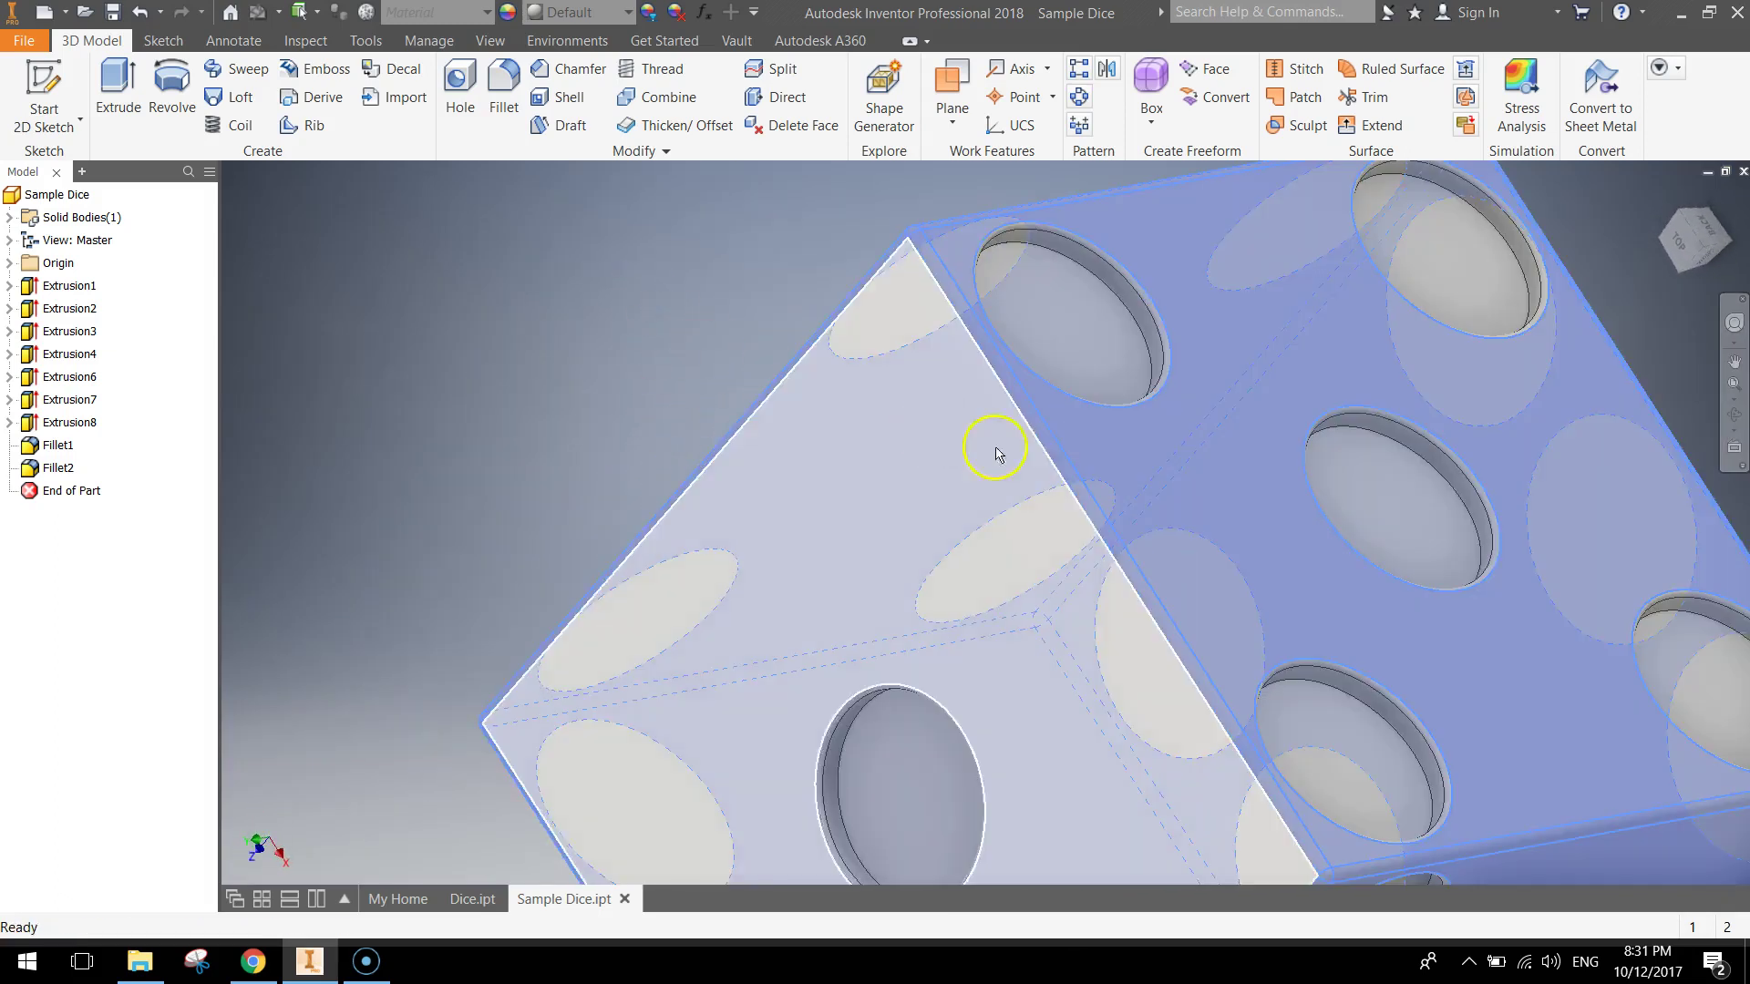
scroll(1015, 454, "down", 3)
scroll(1017, 454, "up", 5)
scroll(849, 243, "down", 4)
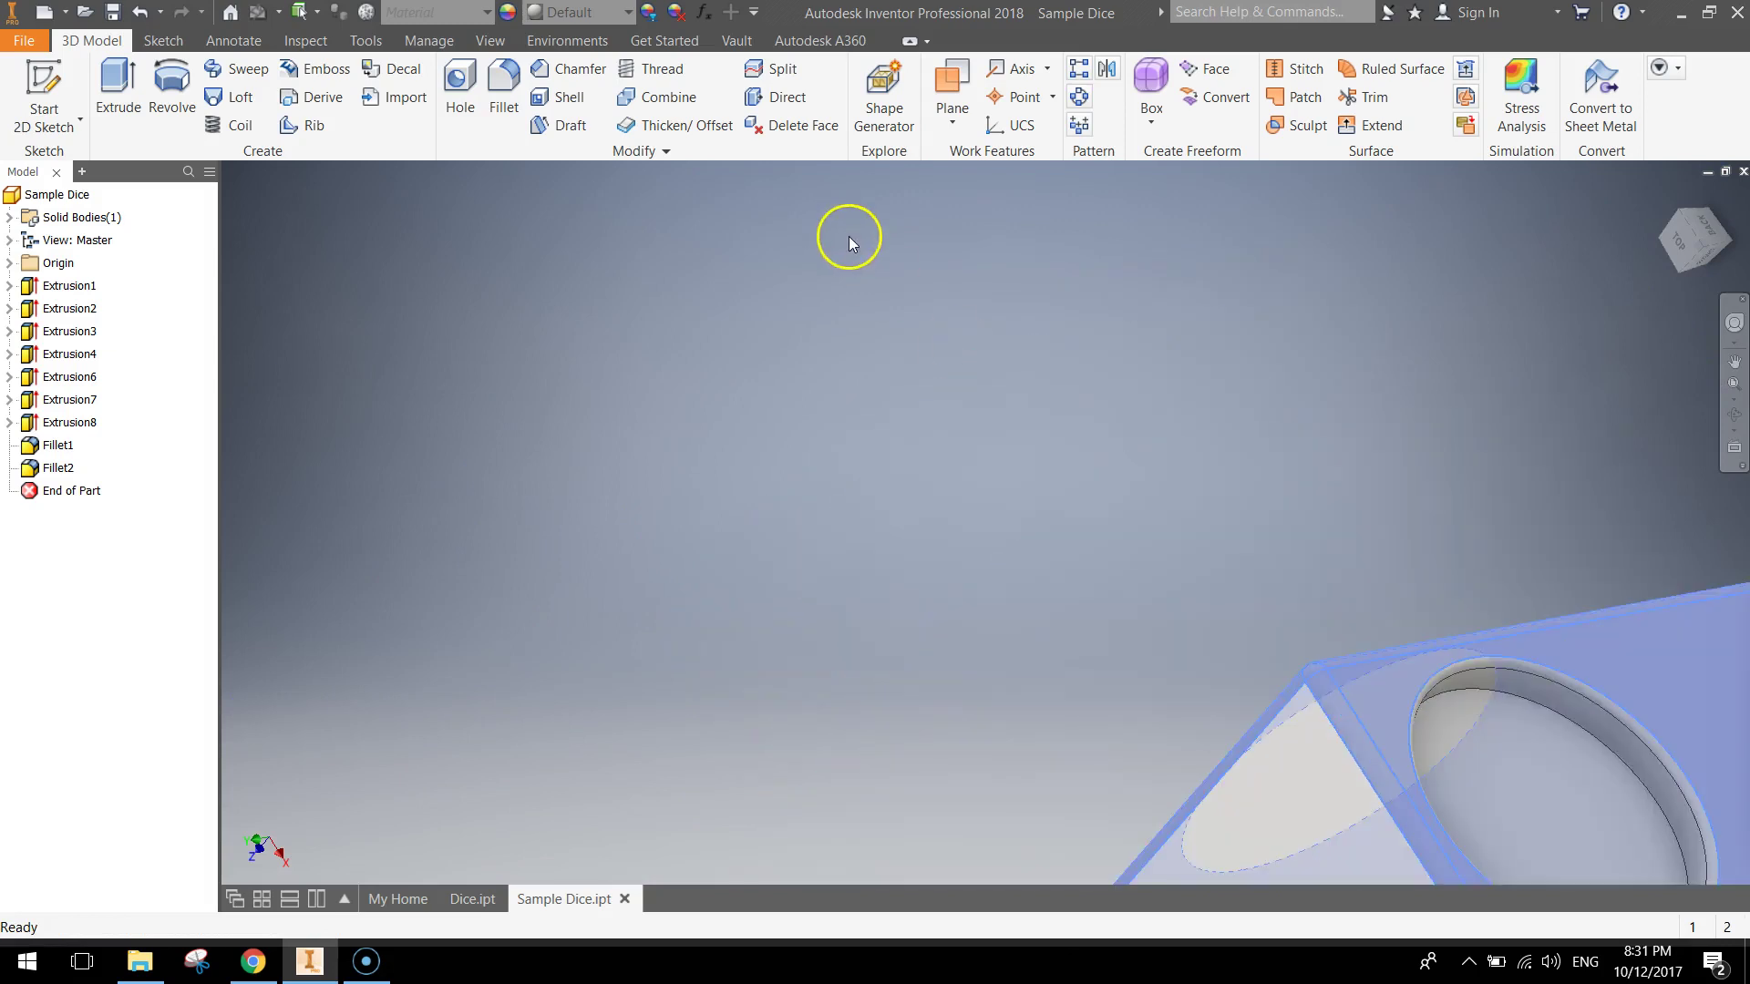
scroll(1220, 647, "up", 3)
middle_click_drag(1222, 637, 1003, 637)
scroll(1004, 637, "up", 5)
middle_click_drag(1113, 696, 1101, 500)
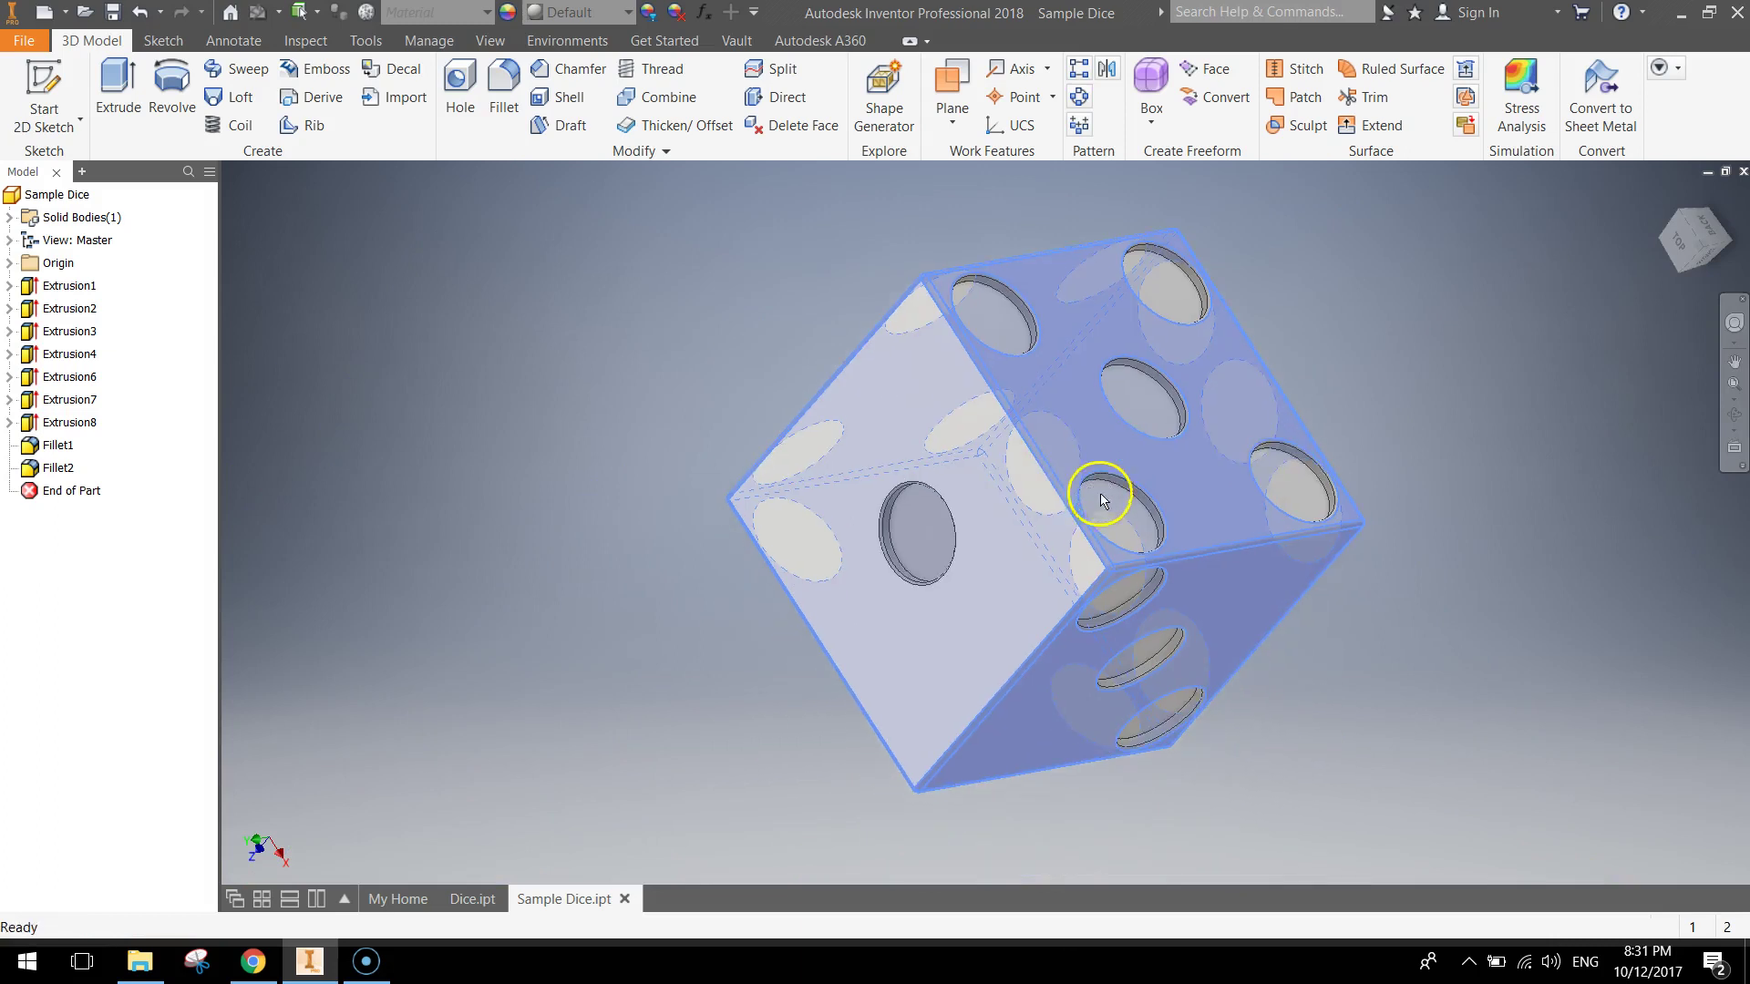
Step: Use Adjust to recolour every face of the dice White, replacing the default grey
left_click(649, 14)
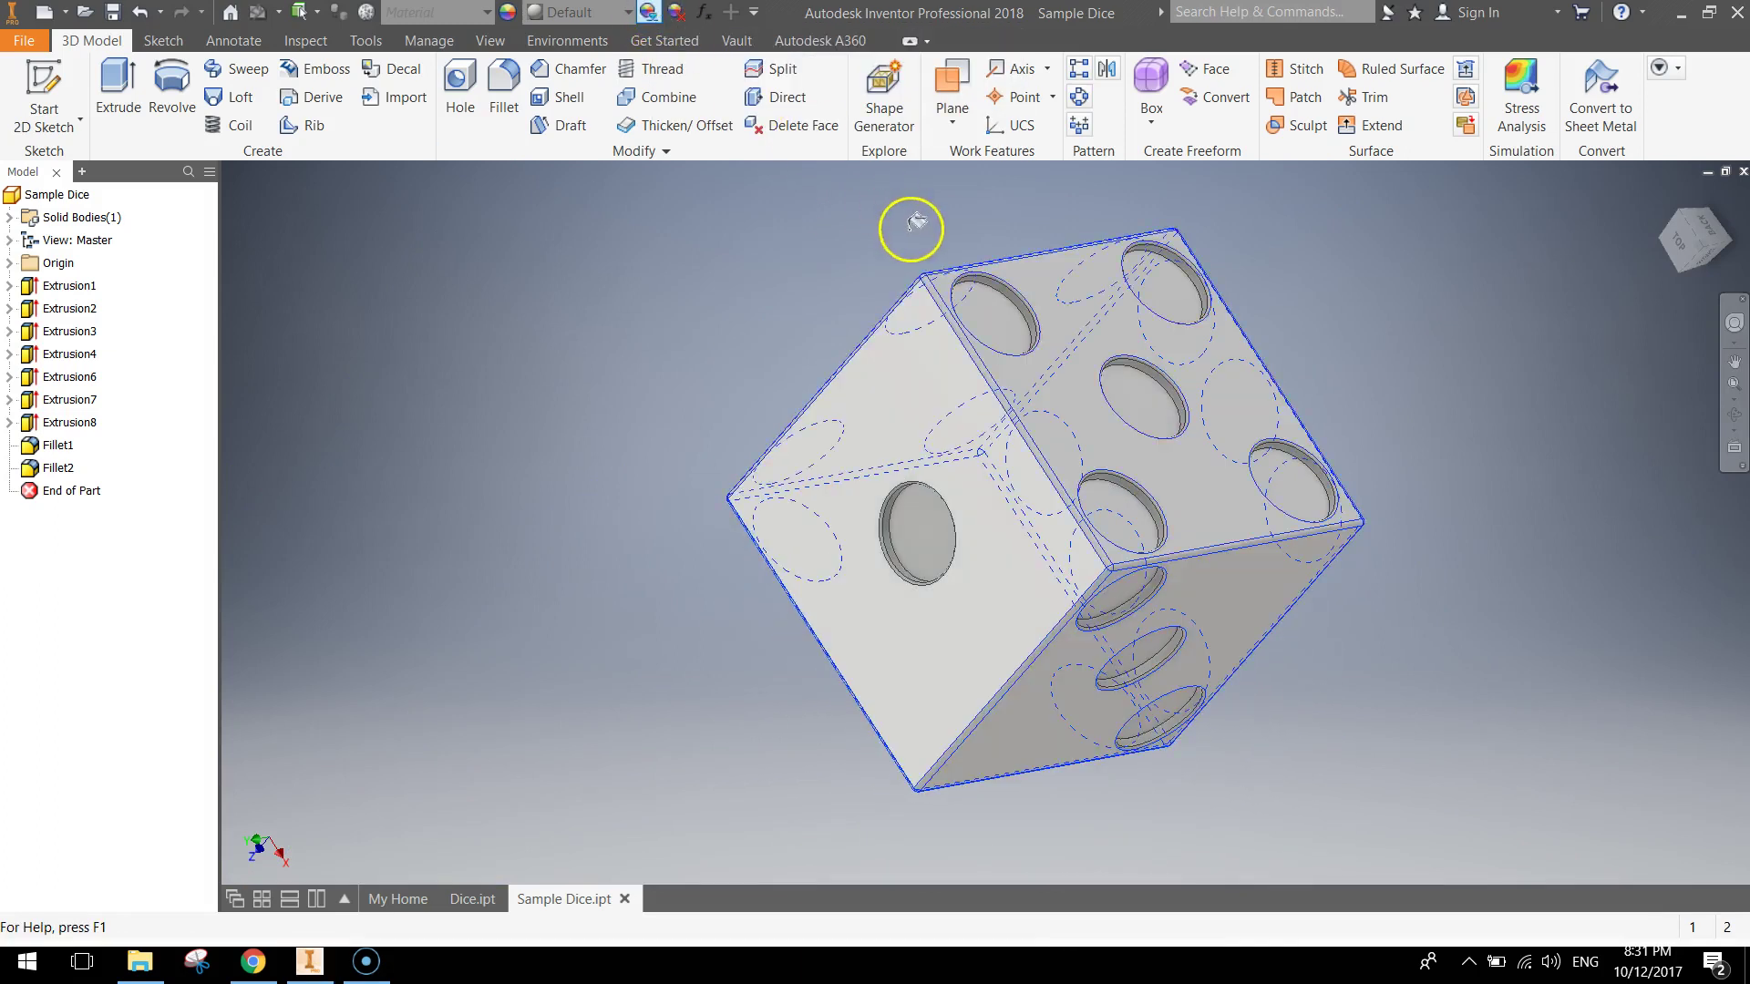
left_click(956, 278)
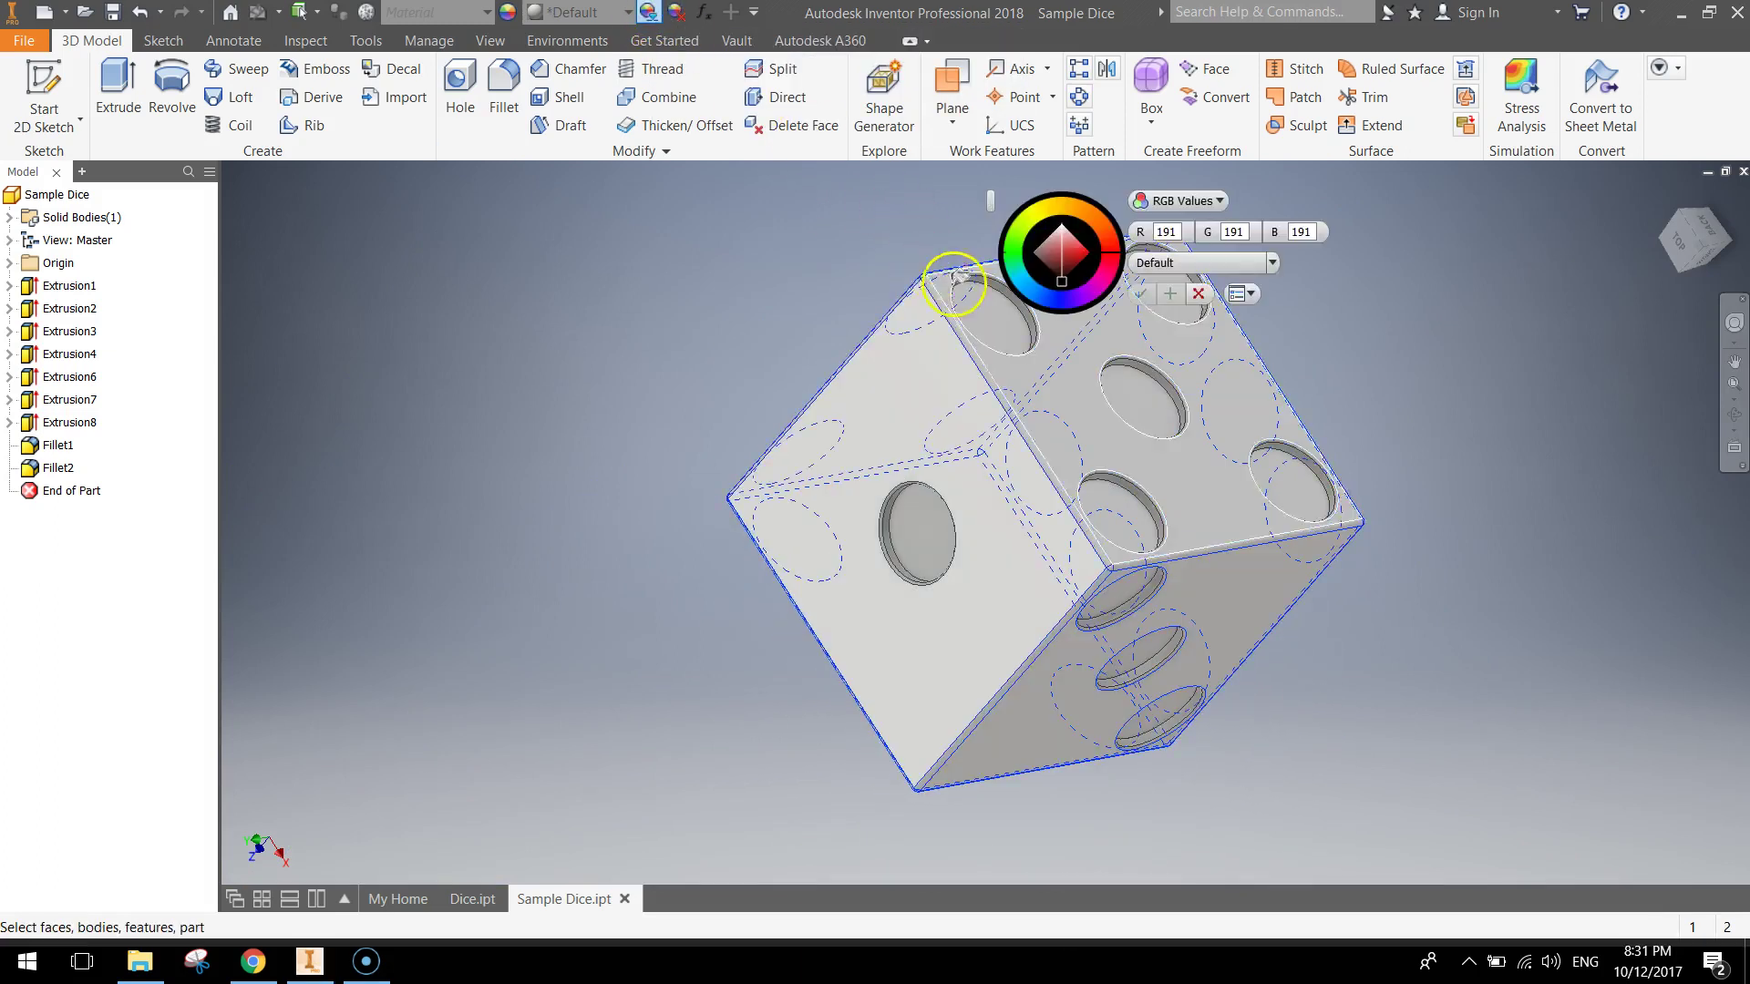
left_click(1272, 263)
key("w")
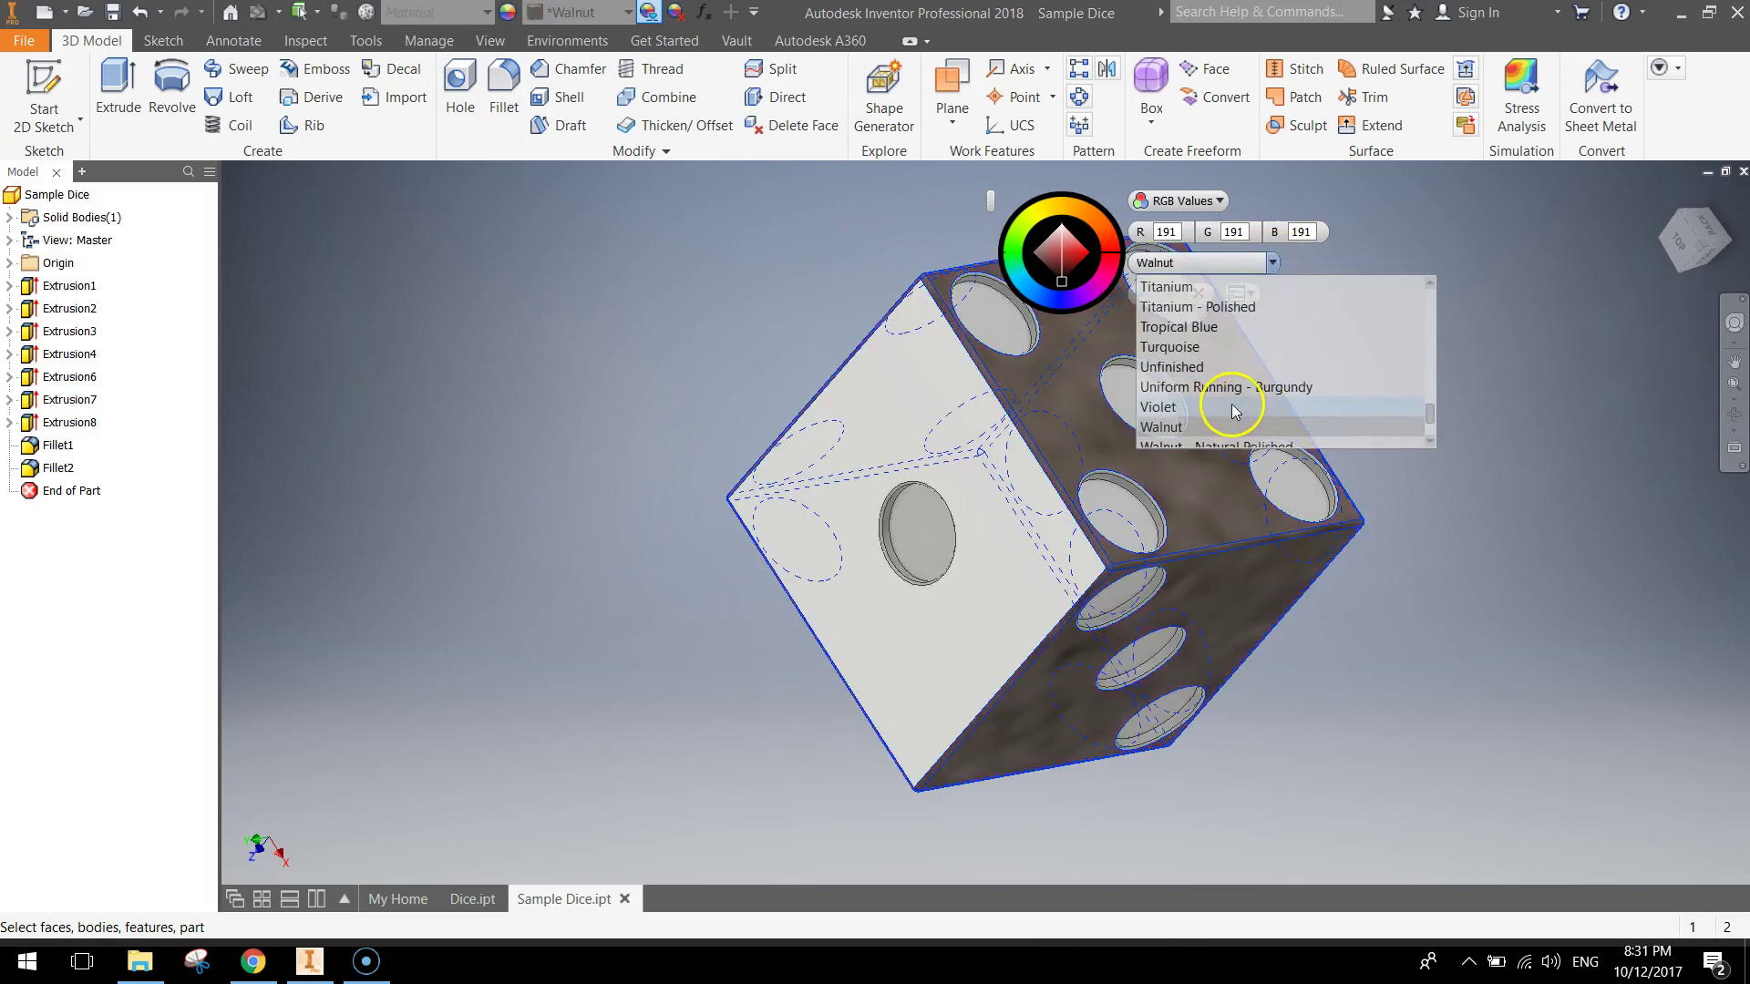
scroll(1238, 409, "down", 2)
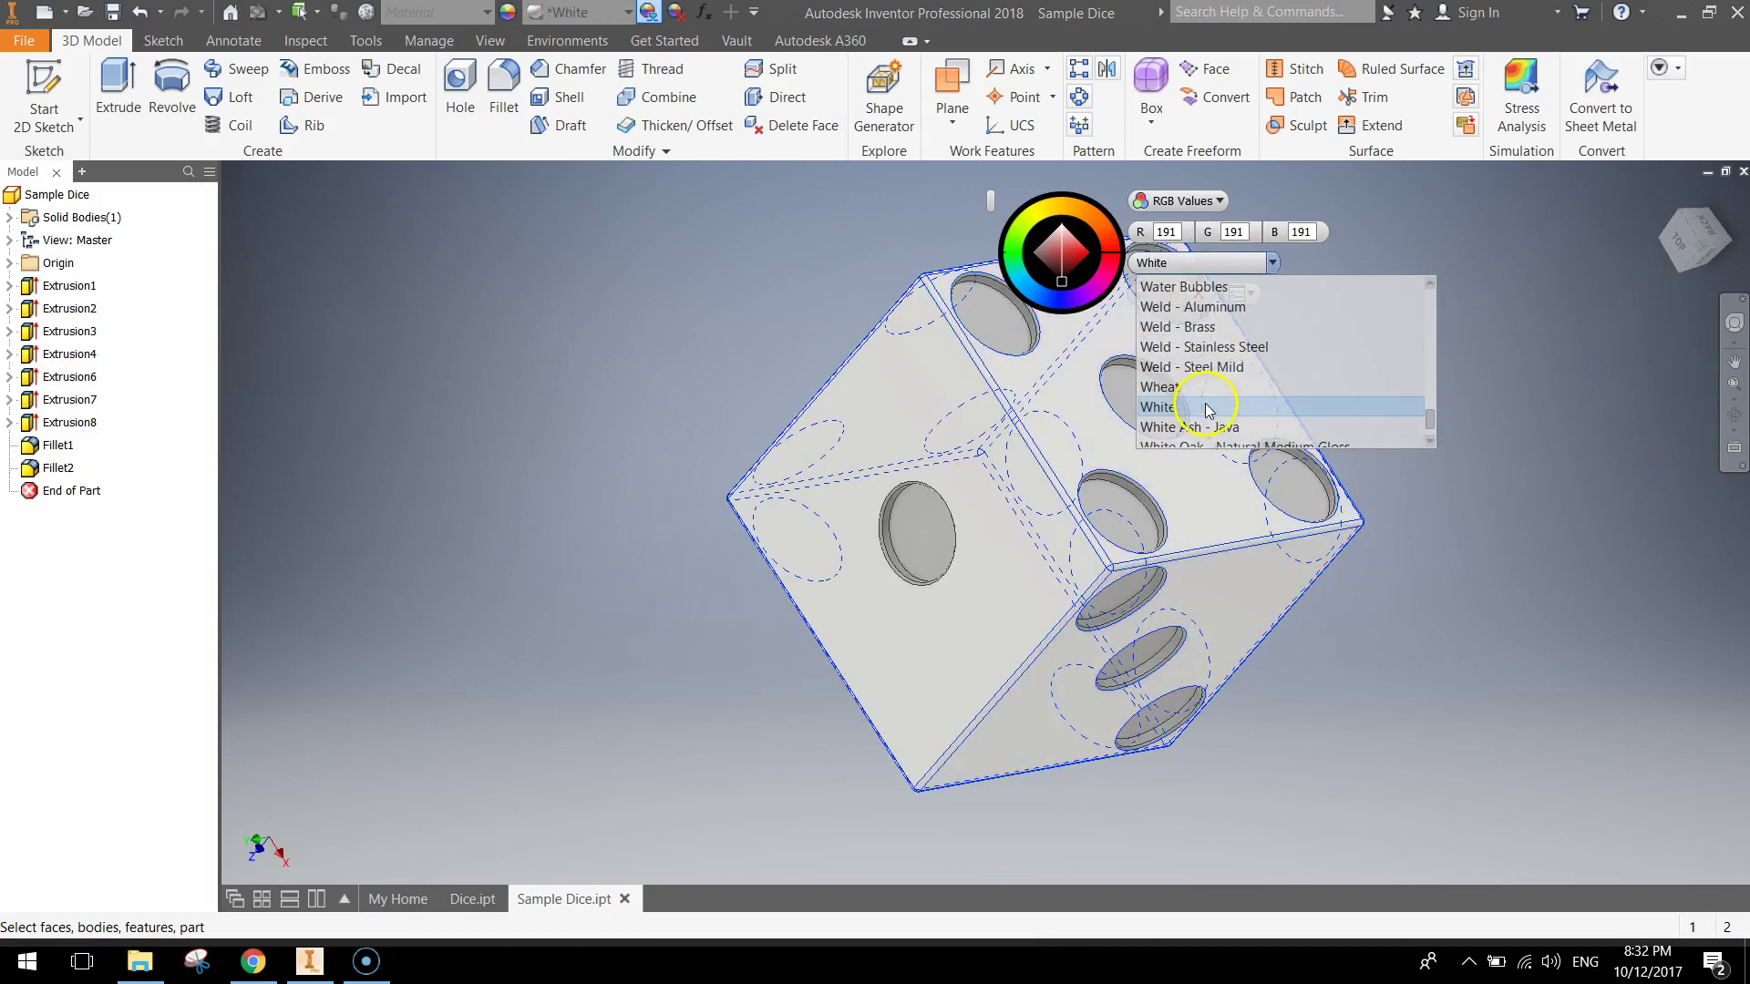
left_click(1208, 409)
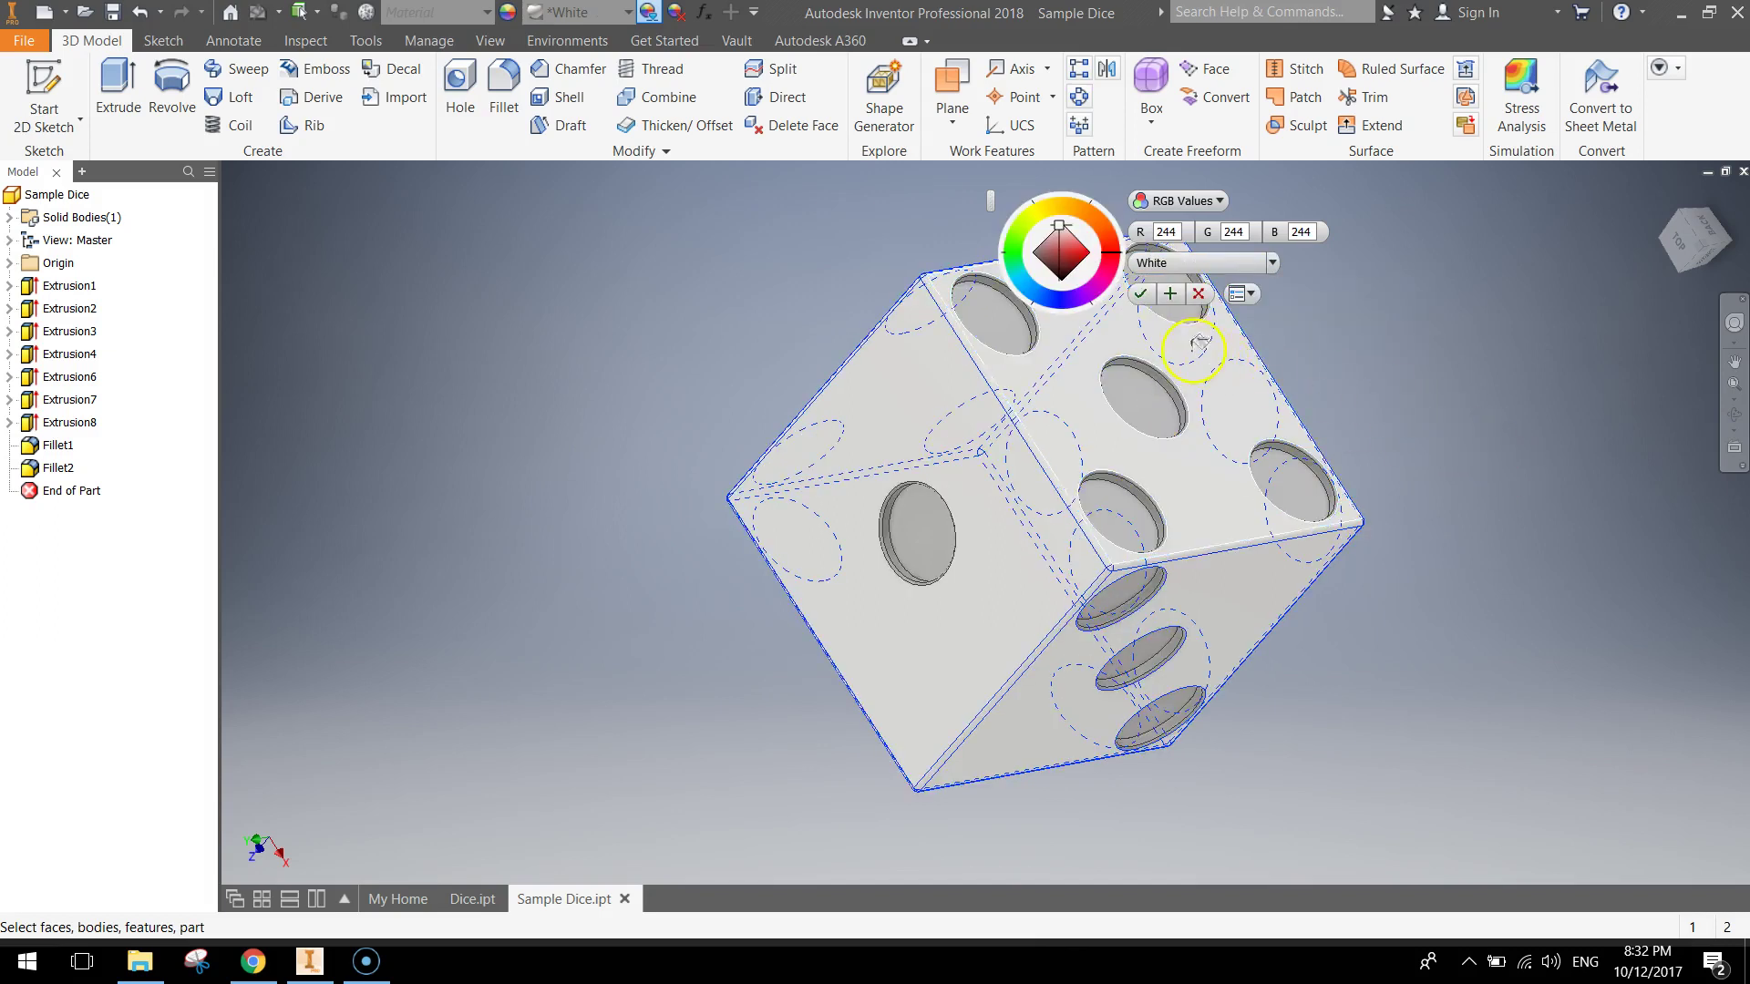
left_click(1139, 299)
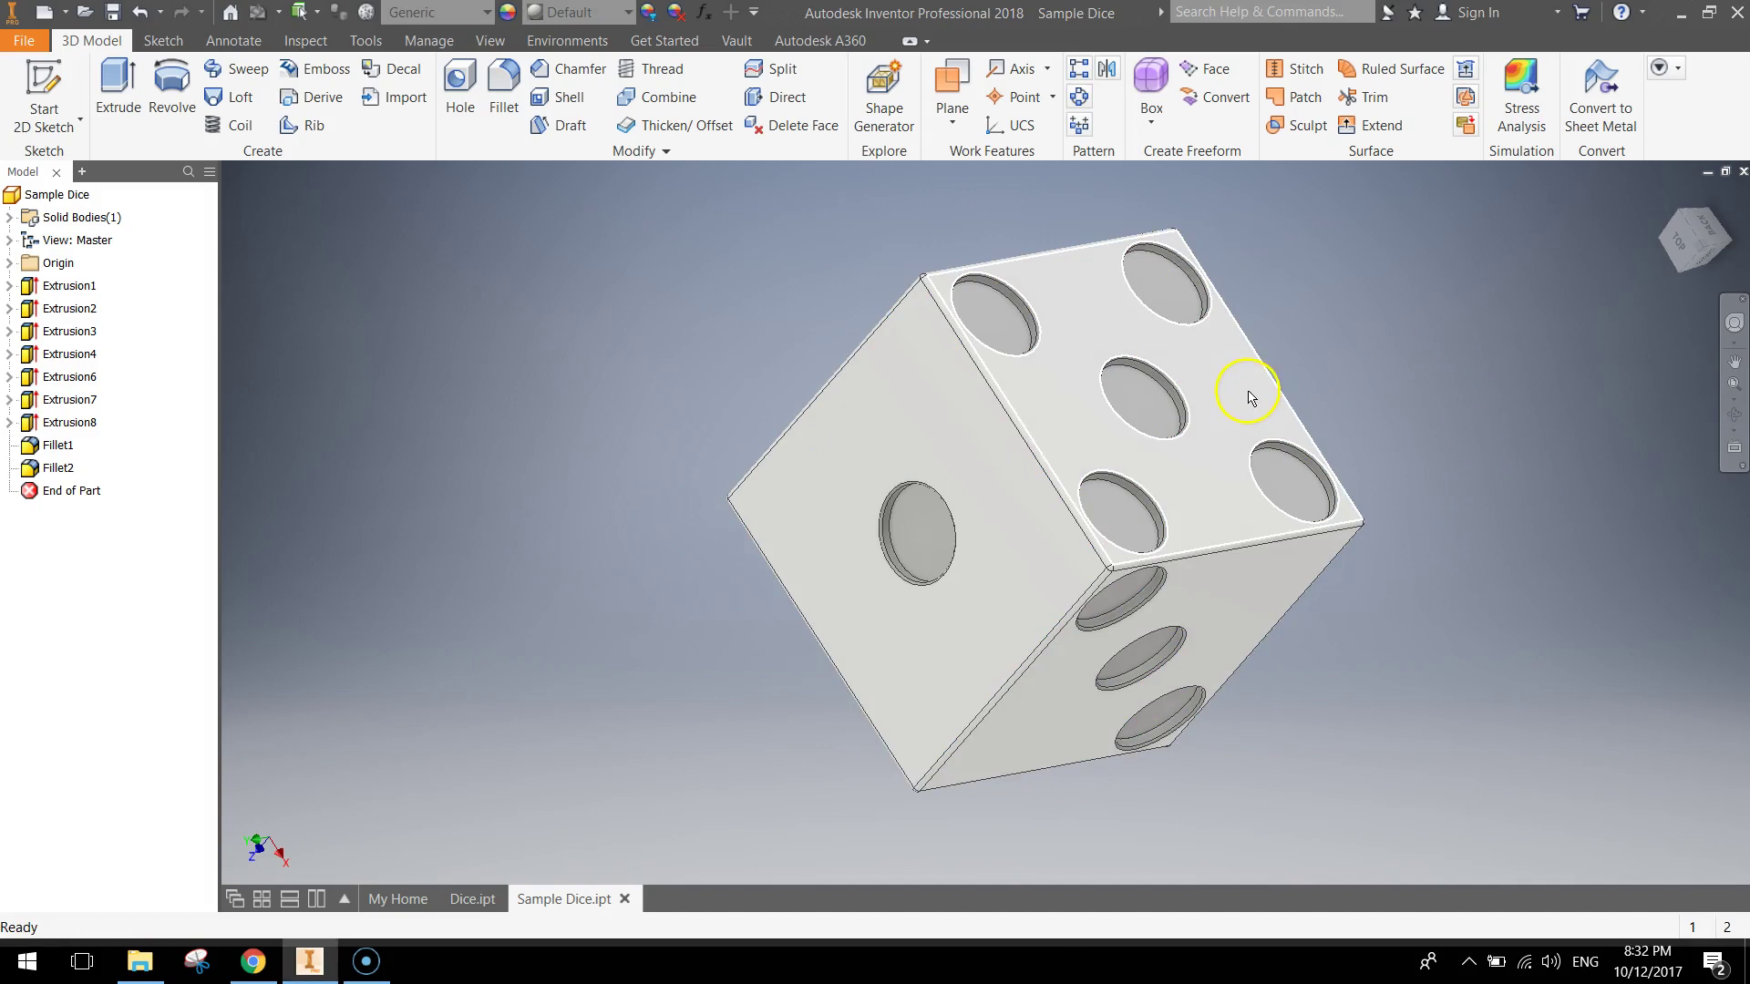
middle_click_drag(1248, 397, 346, 765, "shift")
Step: Zoom in and select the first five pip rings on the six-pip face
scroll(979, 324, "down", 5)
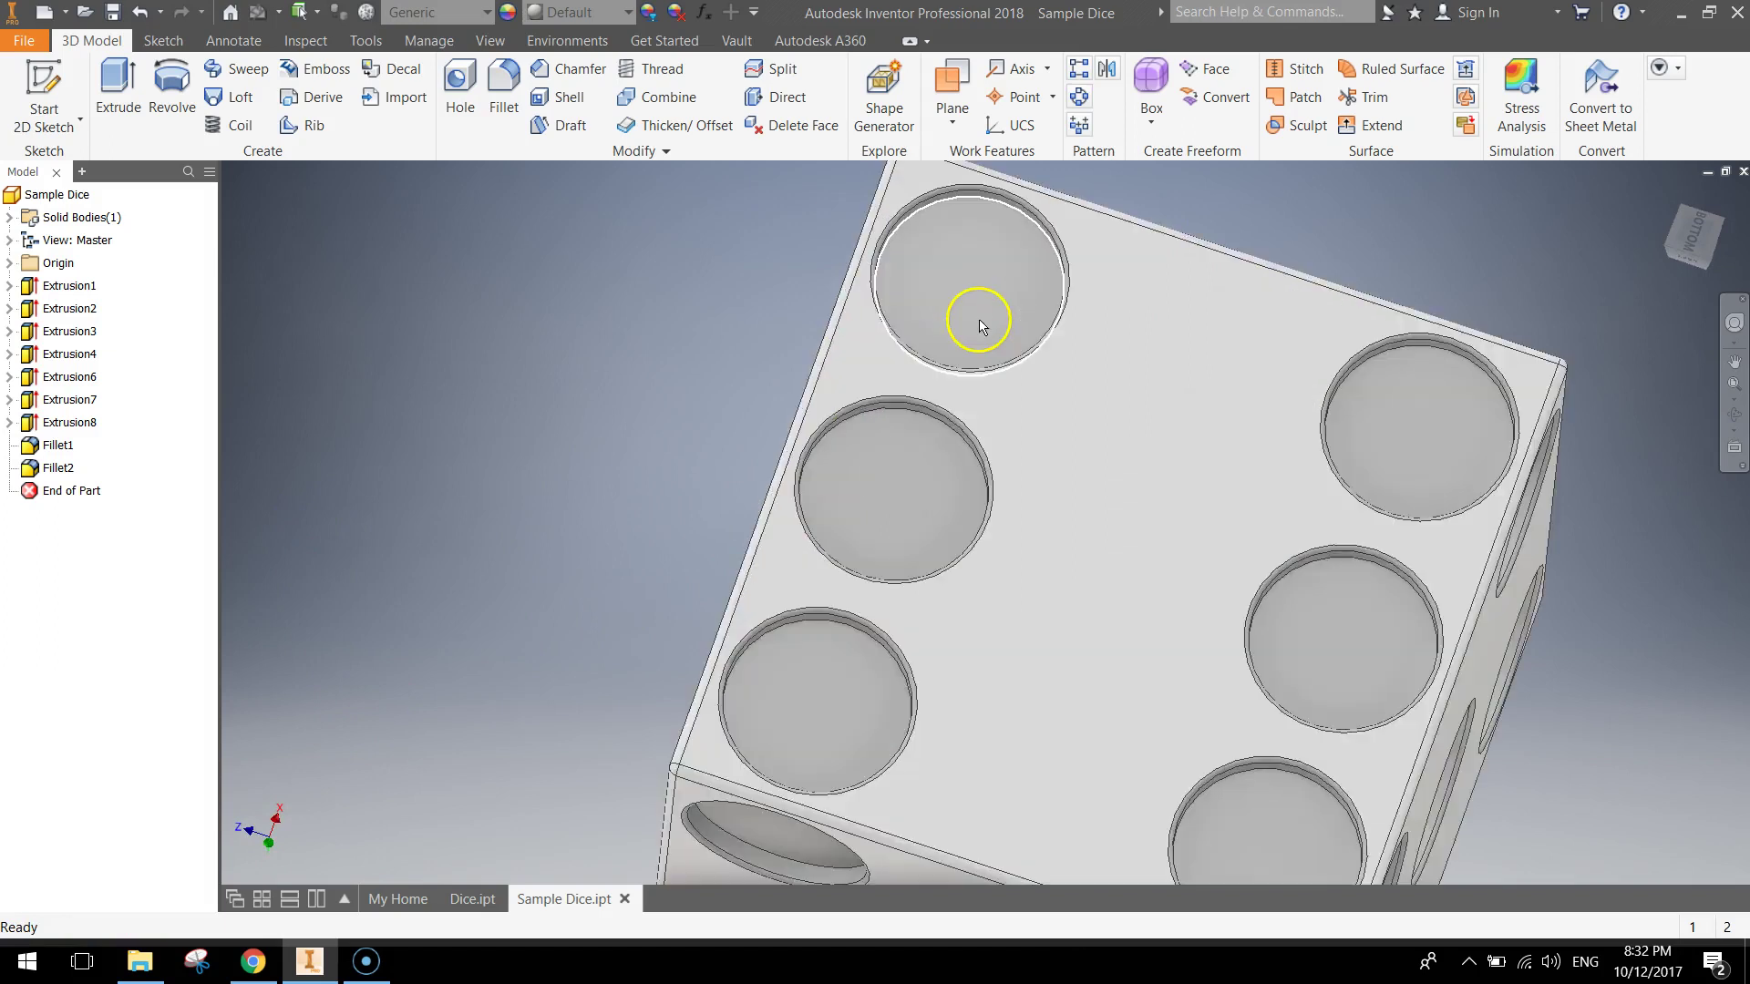
scroll(980, 323, "down", 2)
scroll(1046, 275, "down", 2)
middle_click_drag(1036, 340, 1009, 458)
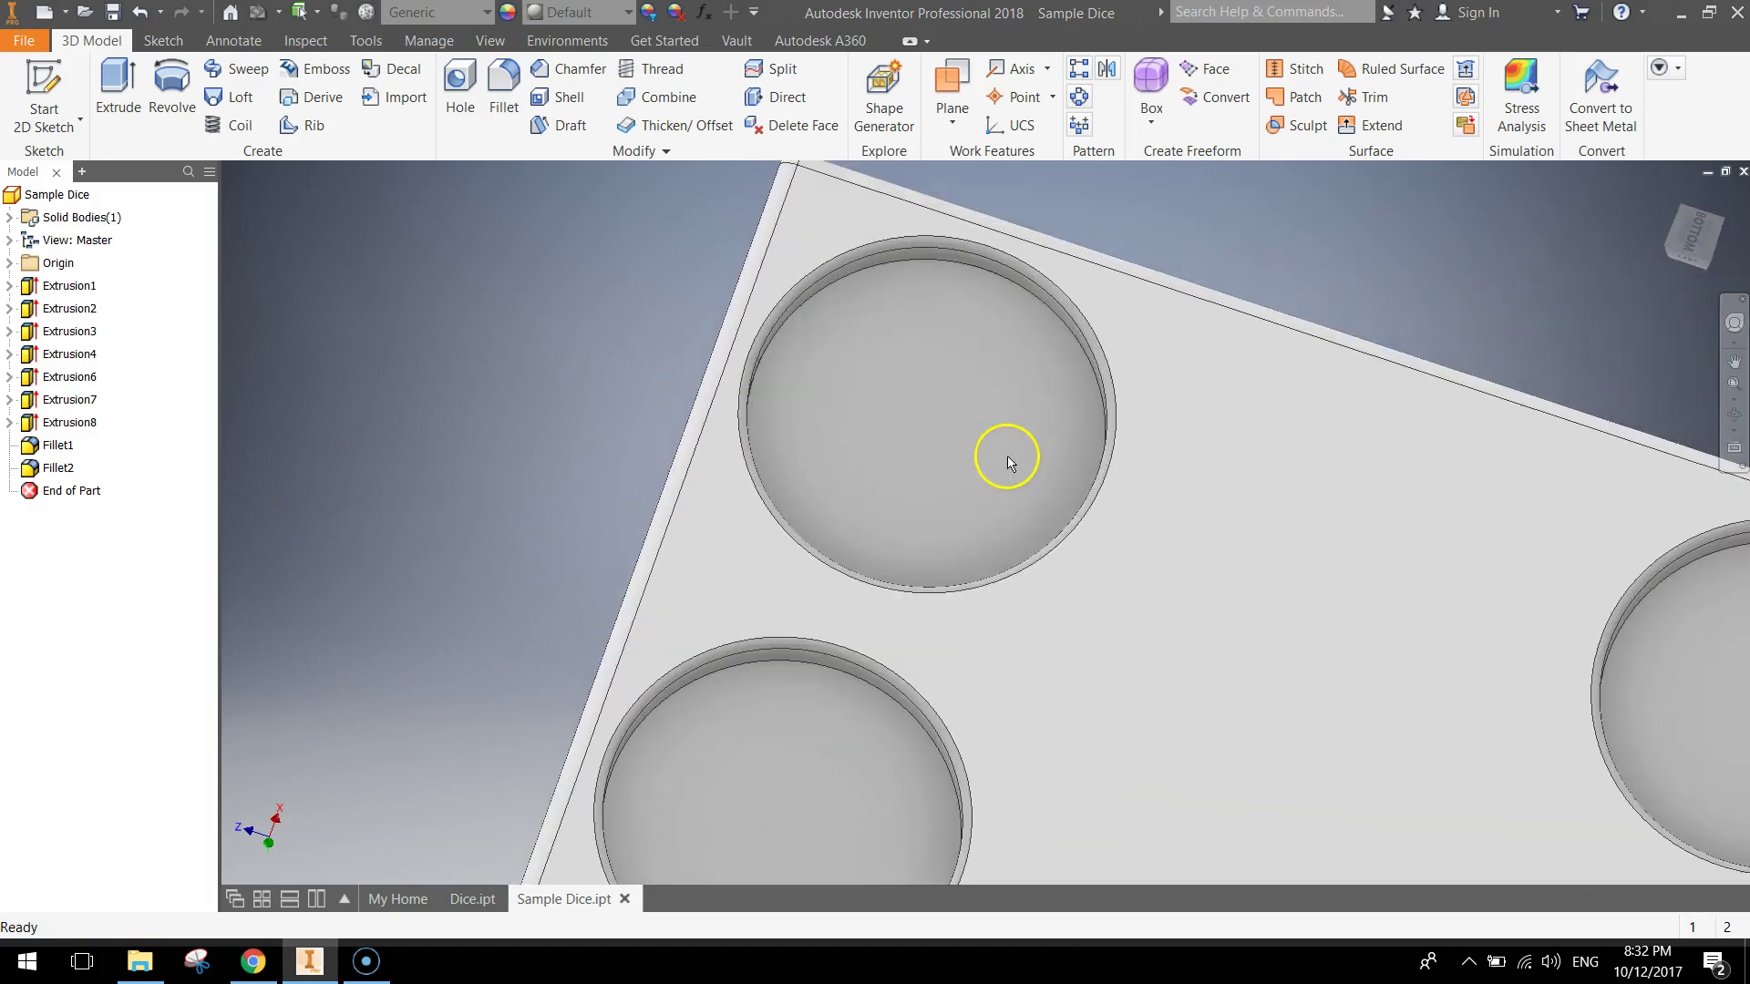
scroll(925, 310, "down", 2)
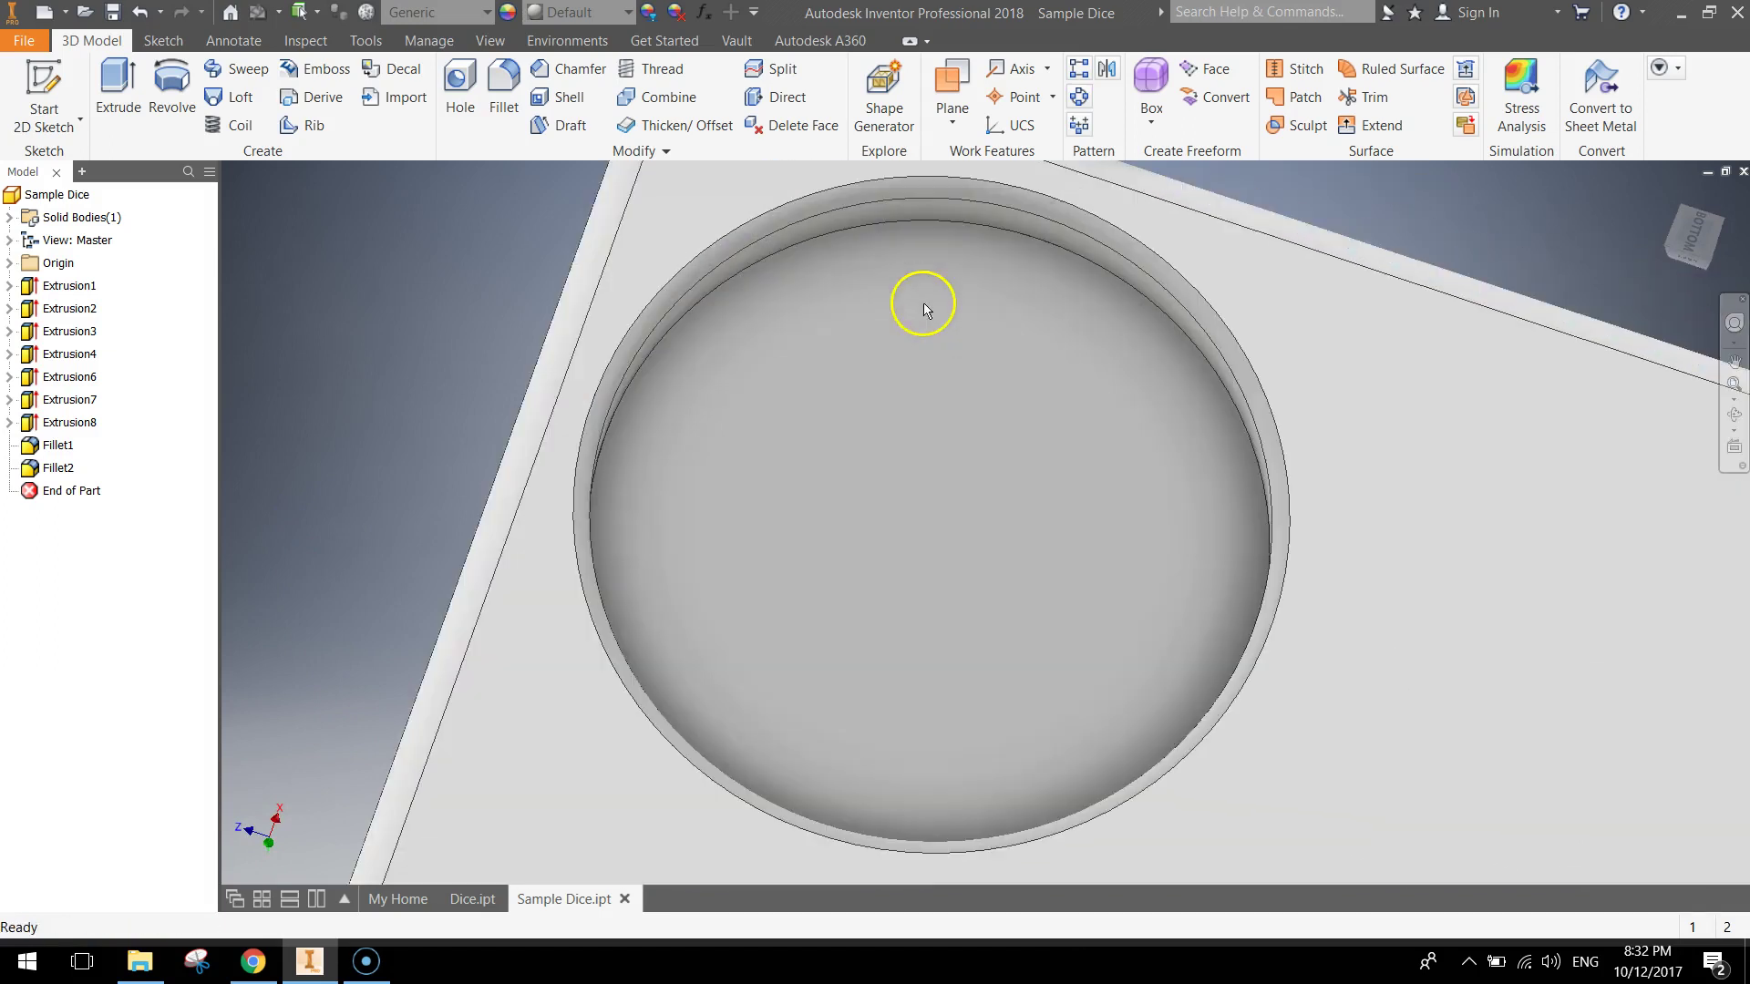
left_click(847, 198)
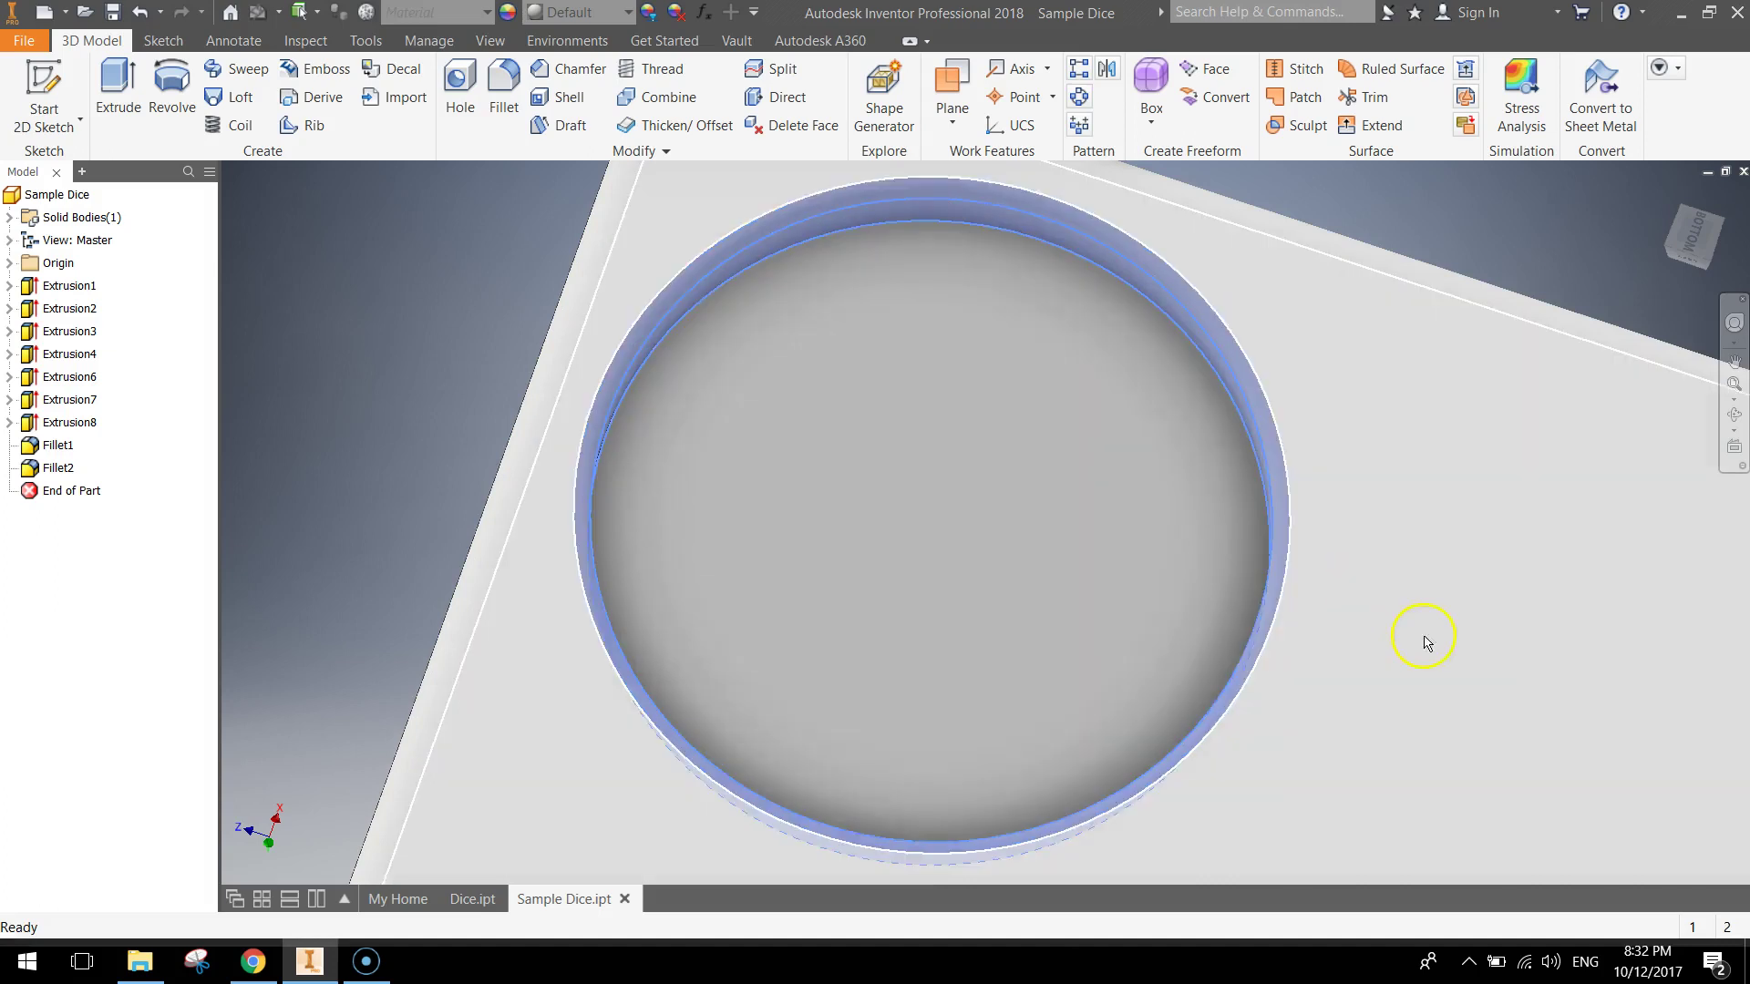
middle_click_drag(1425, 637, 529, 326)
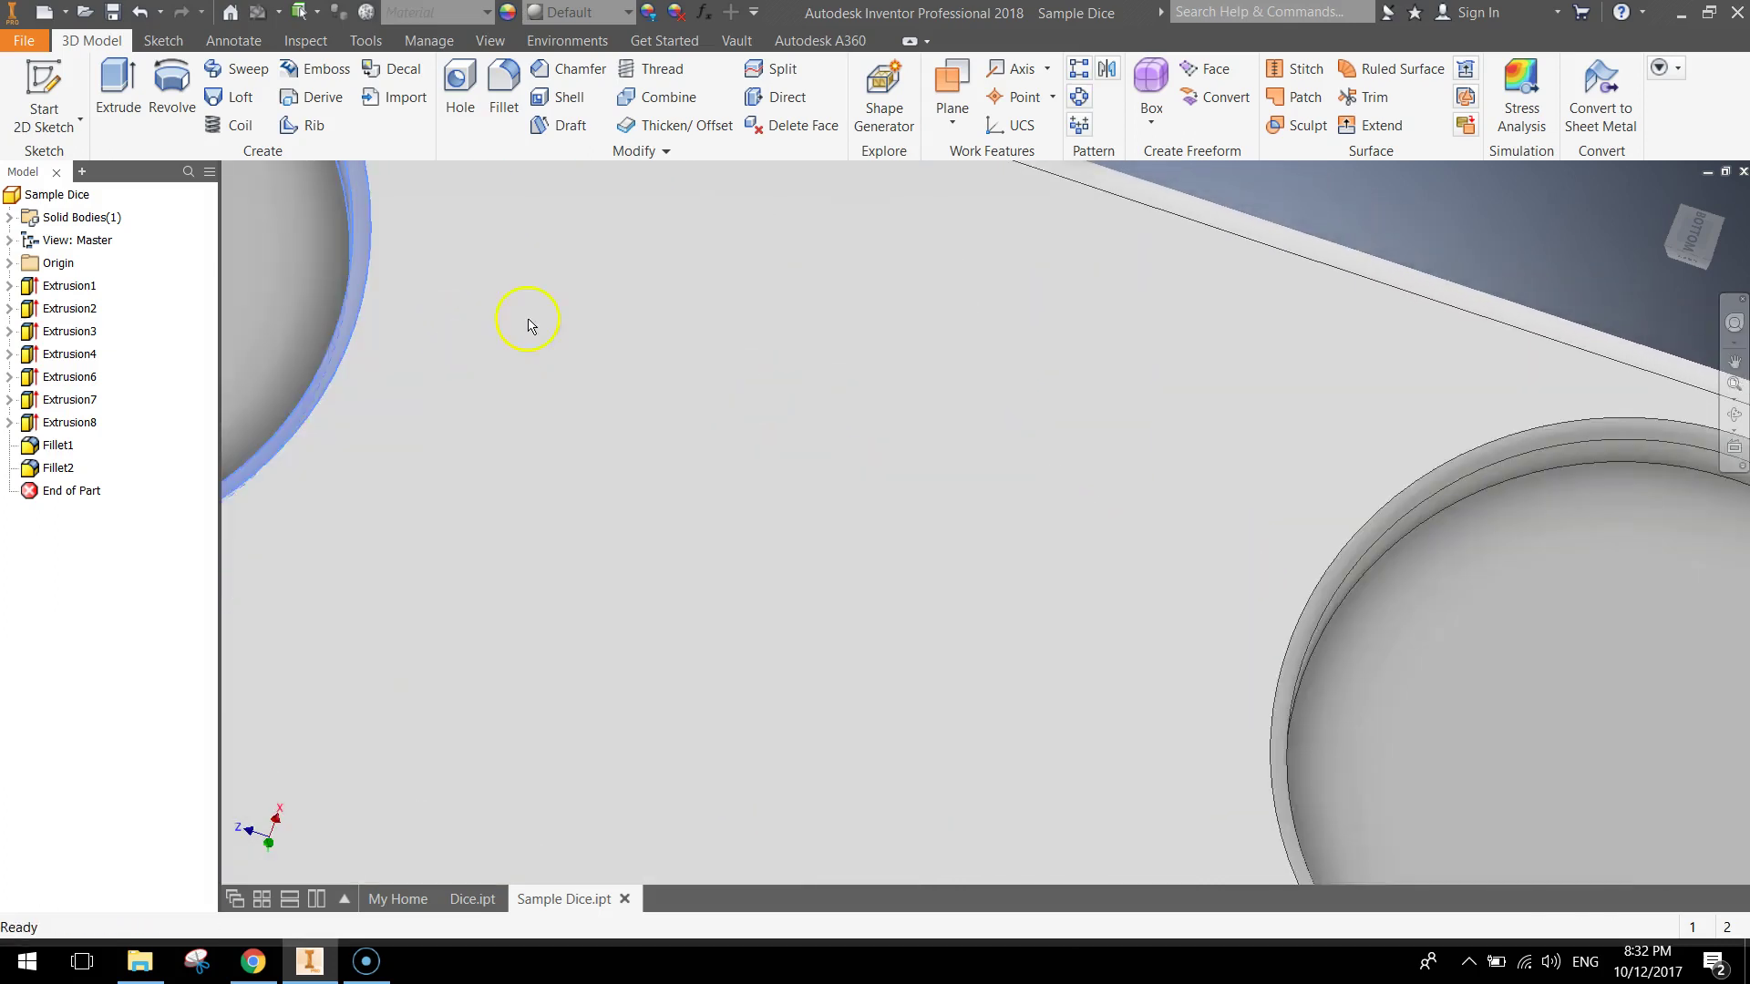
left_click(1581, 450, "ctrl")
middle_click_drag(1583, 458, 1731, 628)
left_click(1250, 445, "ctrl")
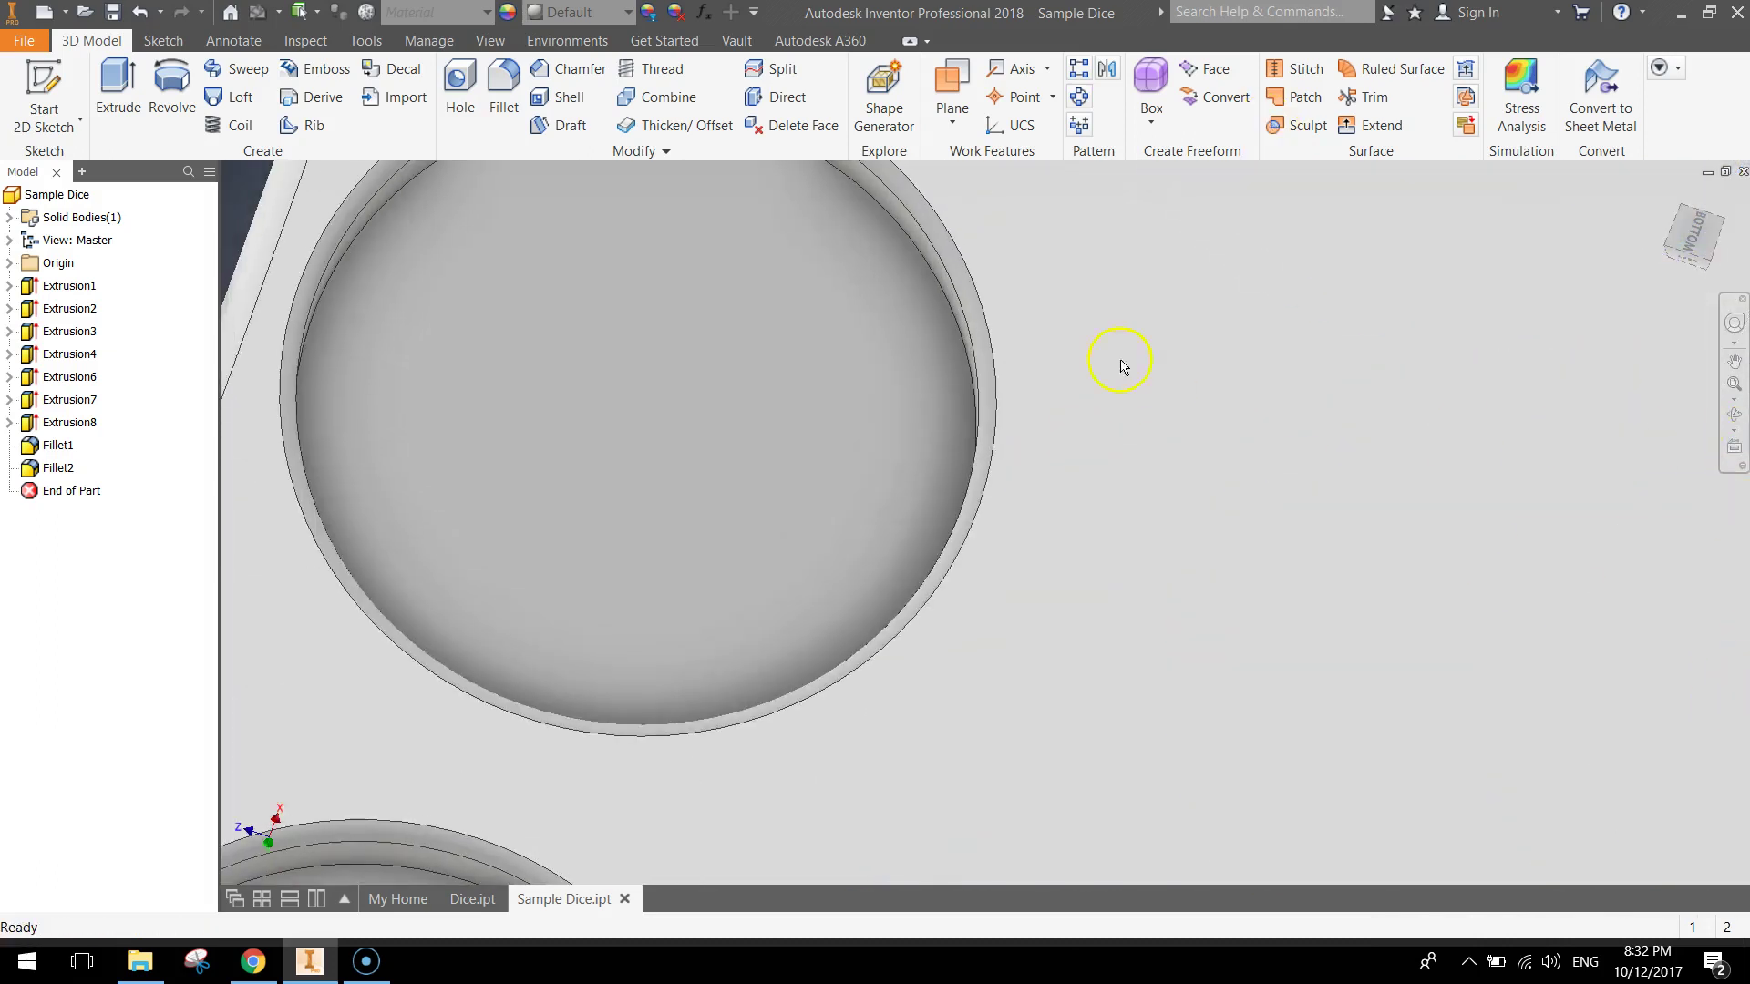
left_click(929, 244, "ctrl")
middle_click_drag(921, 258, 779, 478)
left_click(784, 475, "ctrl")
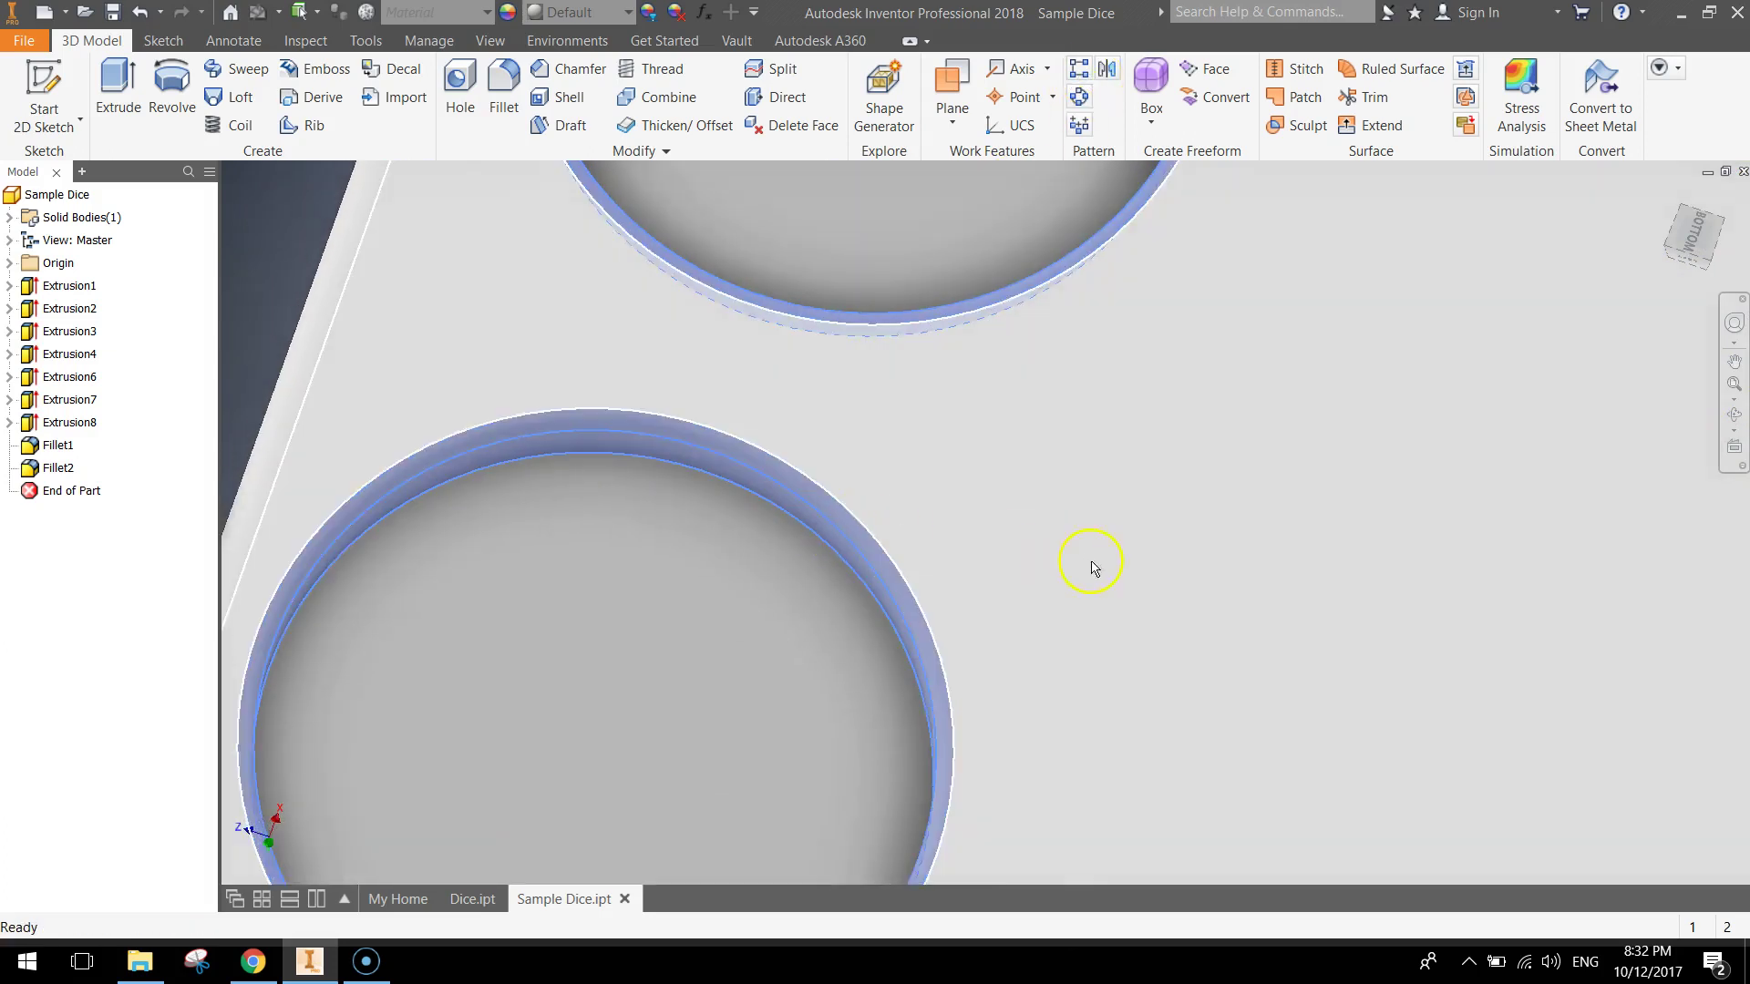
Step: Add the remaining pip faces and rings of the six-pip face to the selection
middle_click_drag(1090, 571, 878, 284)
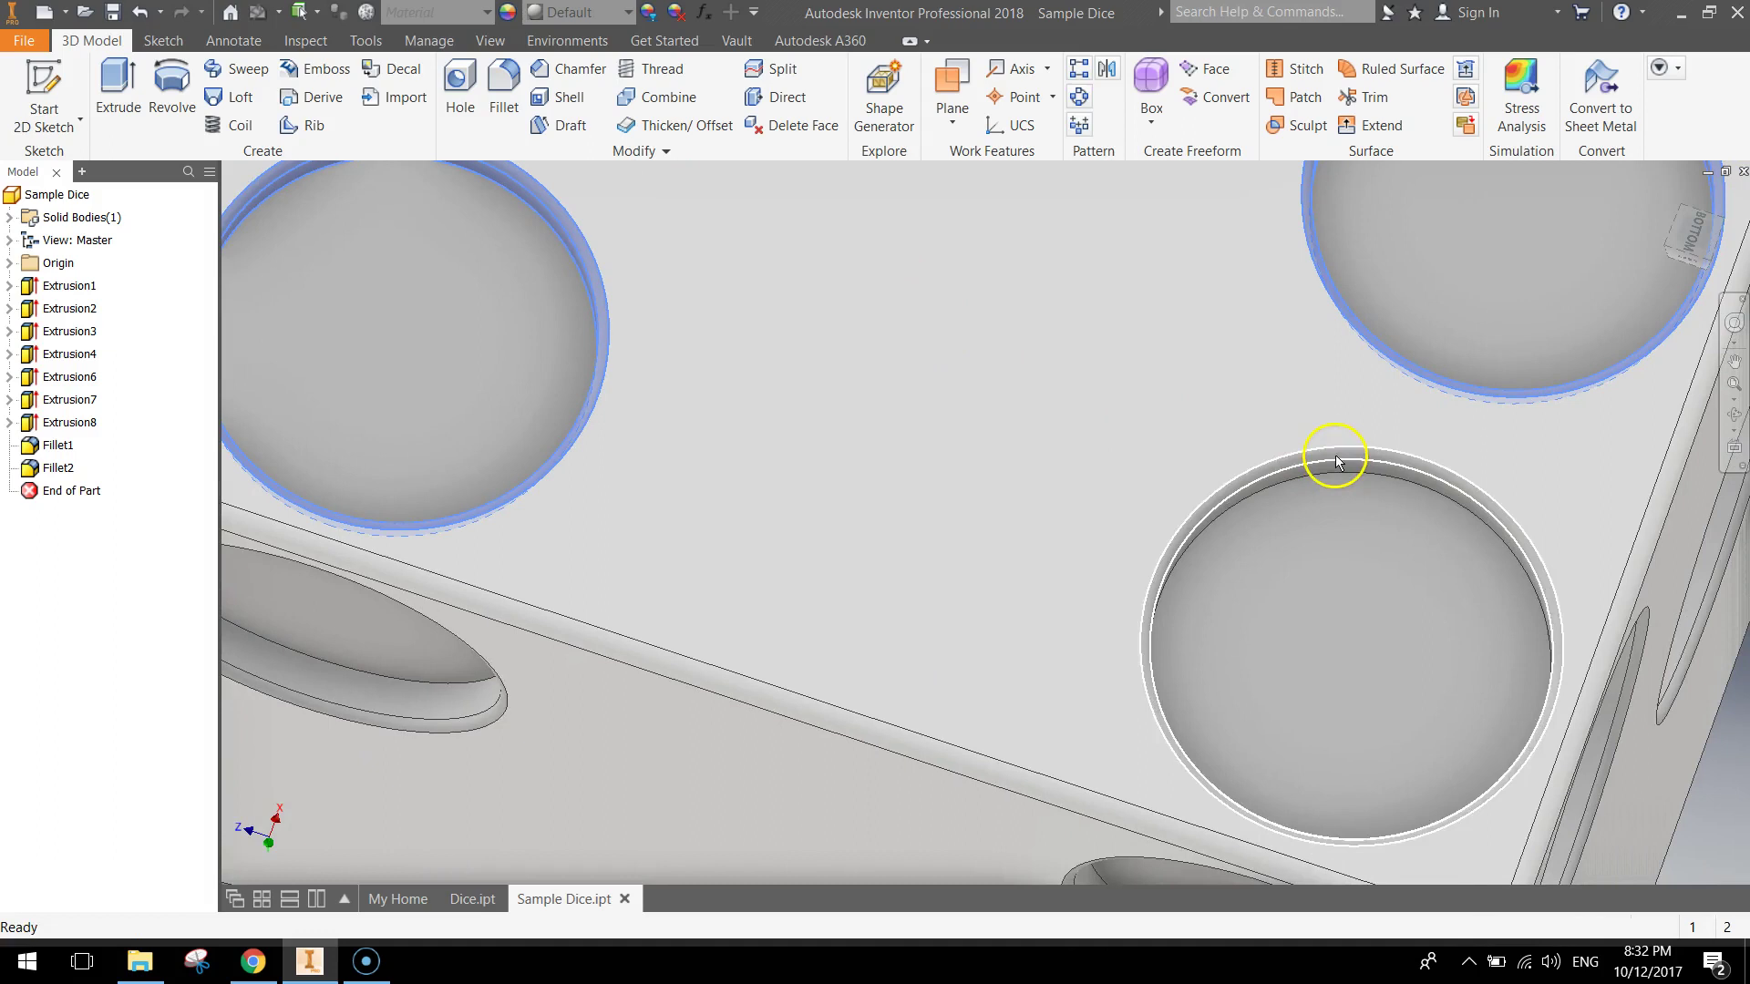
left_click(1338, 465, "ctrl")
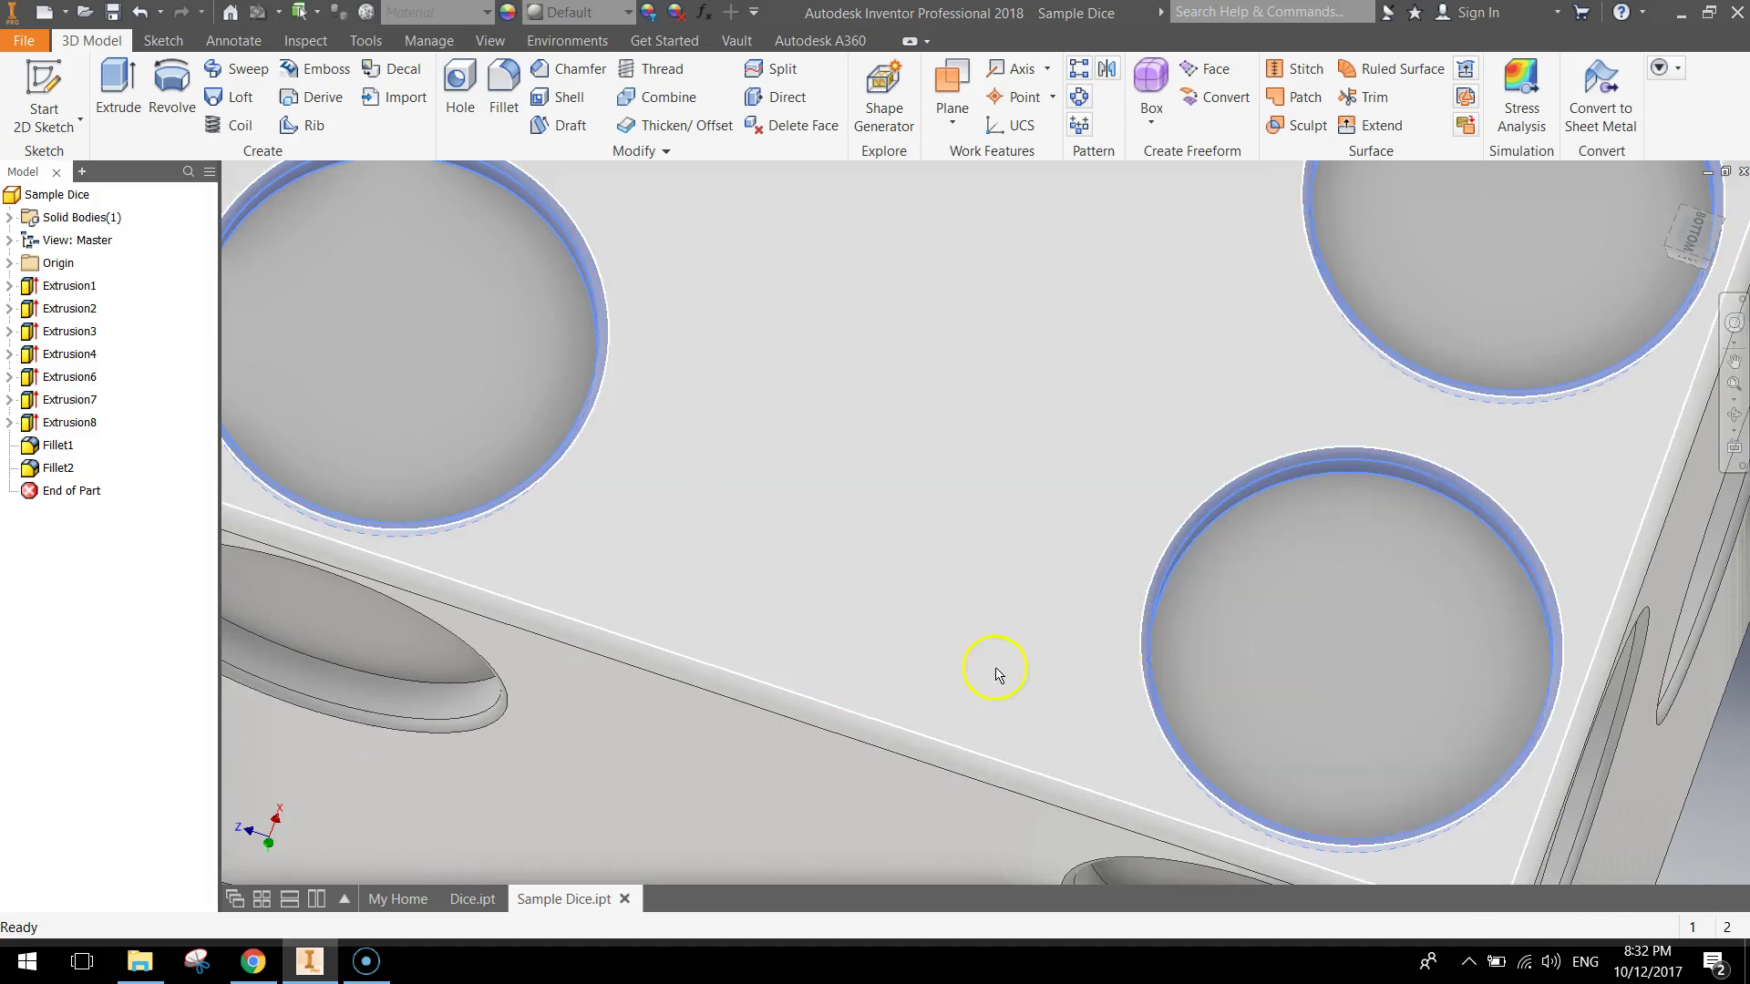
left_click(1421, 649, "ctrl")
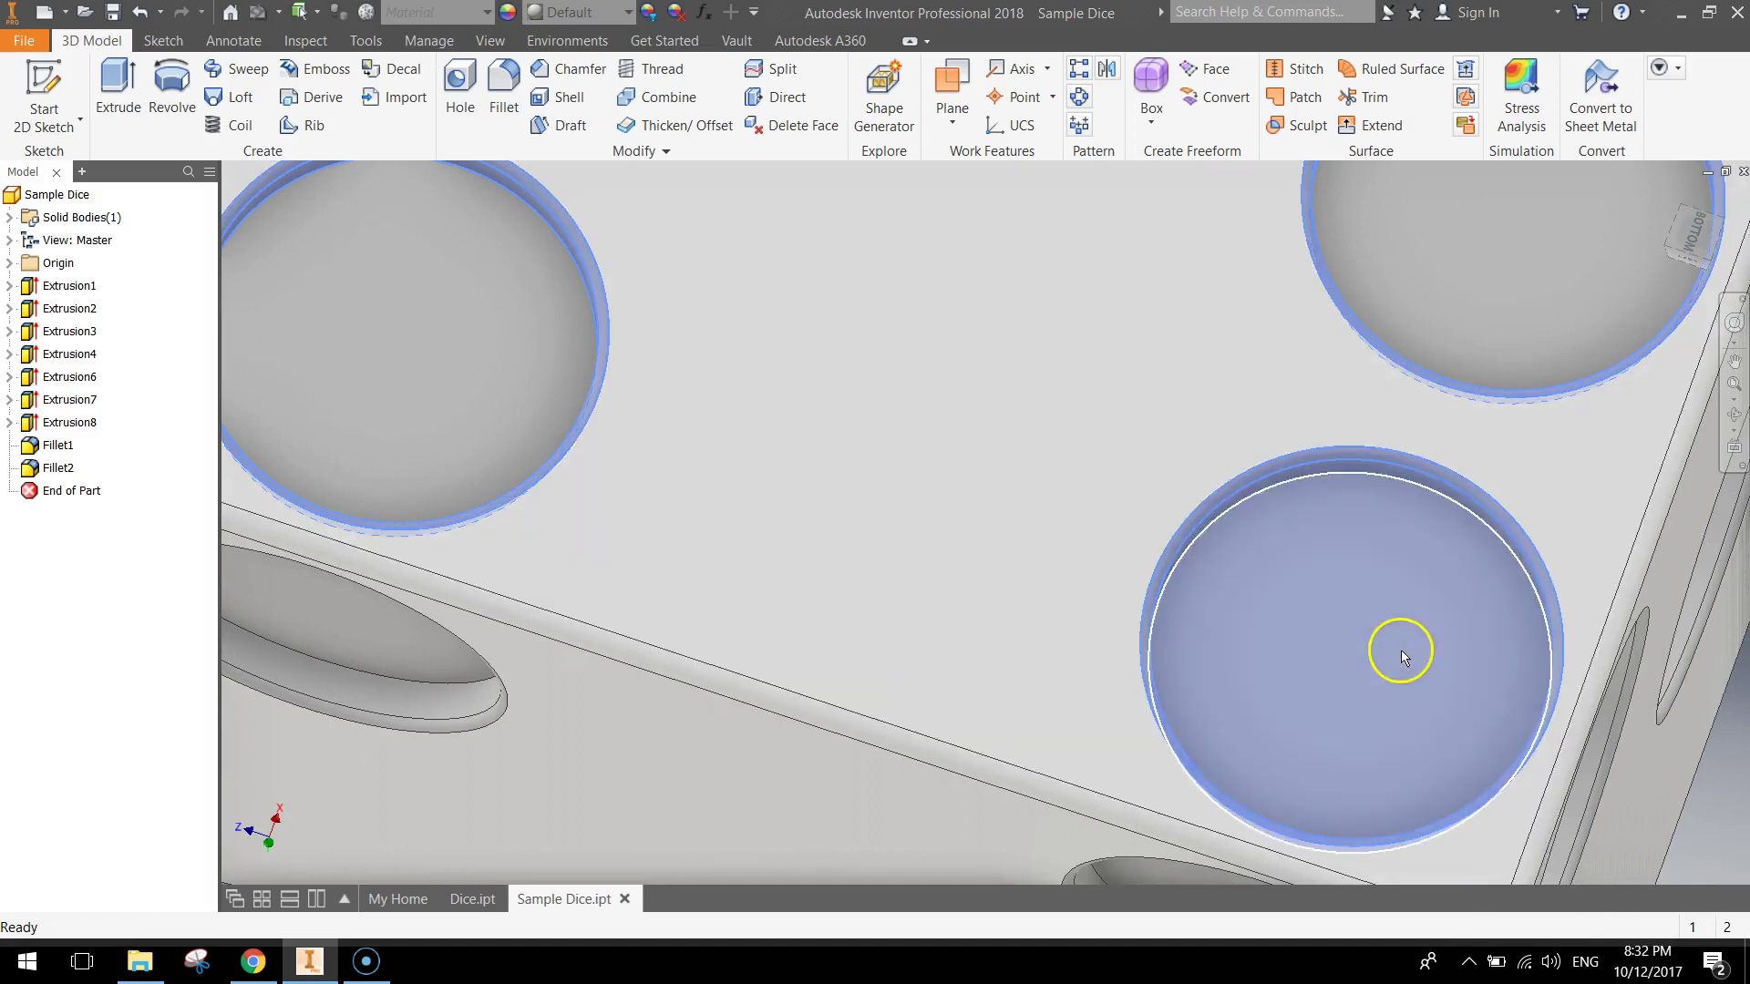
left_click(336, 351, "ctrl")
left_click(1512, 258, "ctrl")
scroll(1046, 390, "down", 3)
middle_click_drag(1047, 379, 917, 593)
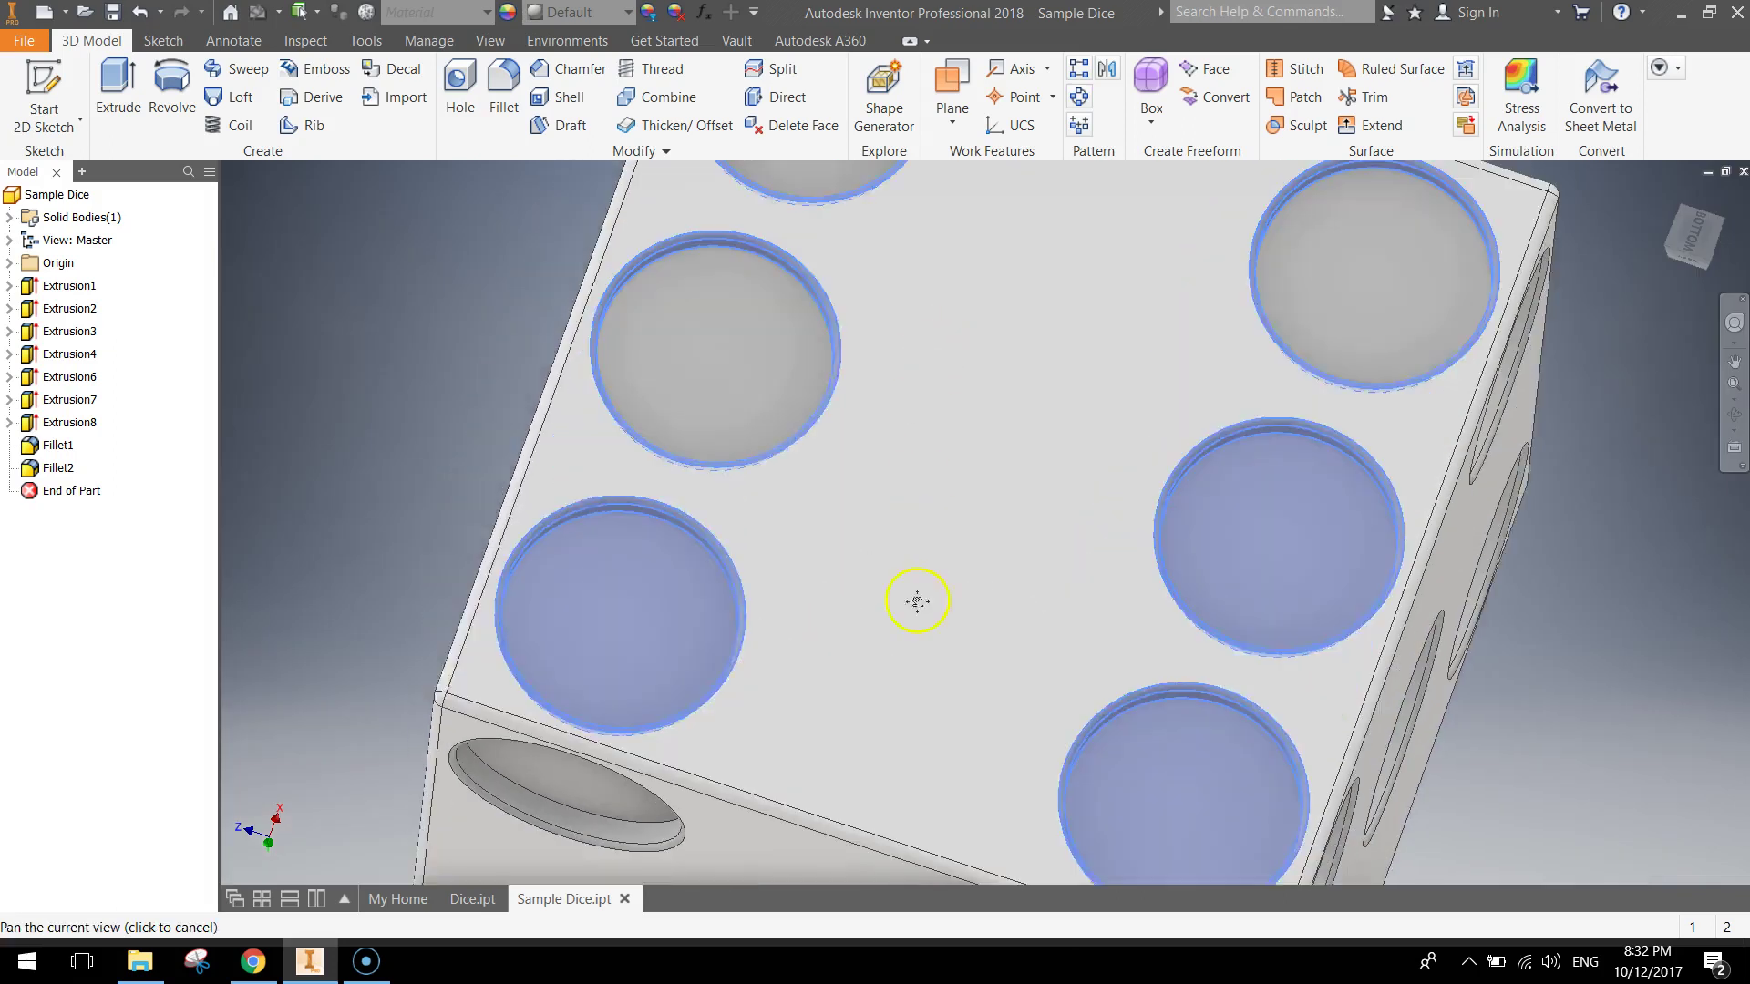
middle_click_drag(653, 457, 756, 257)
left_click(756, 257, "ctrl")
left_click(1403, 328, "ctrl")
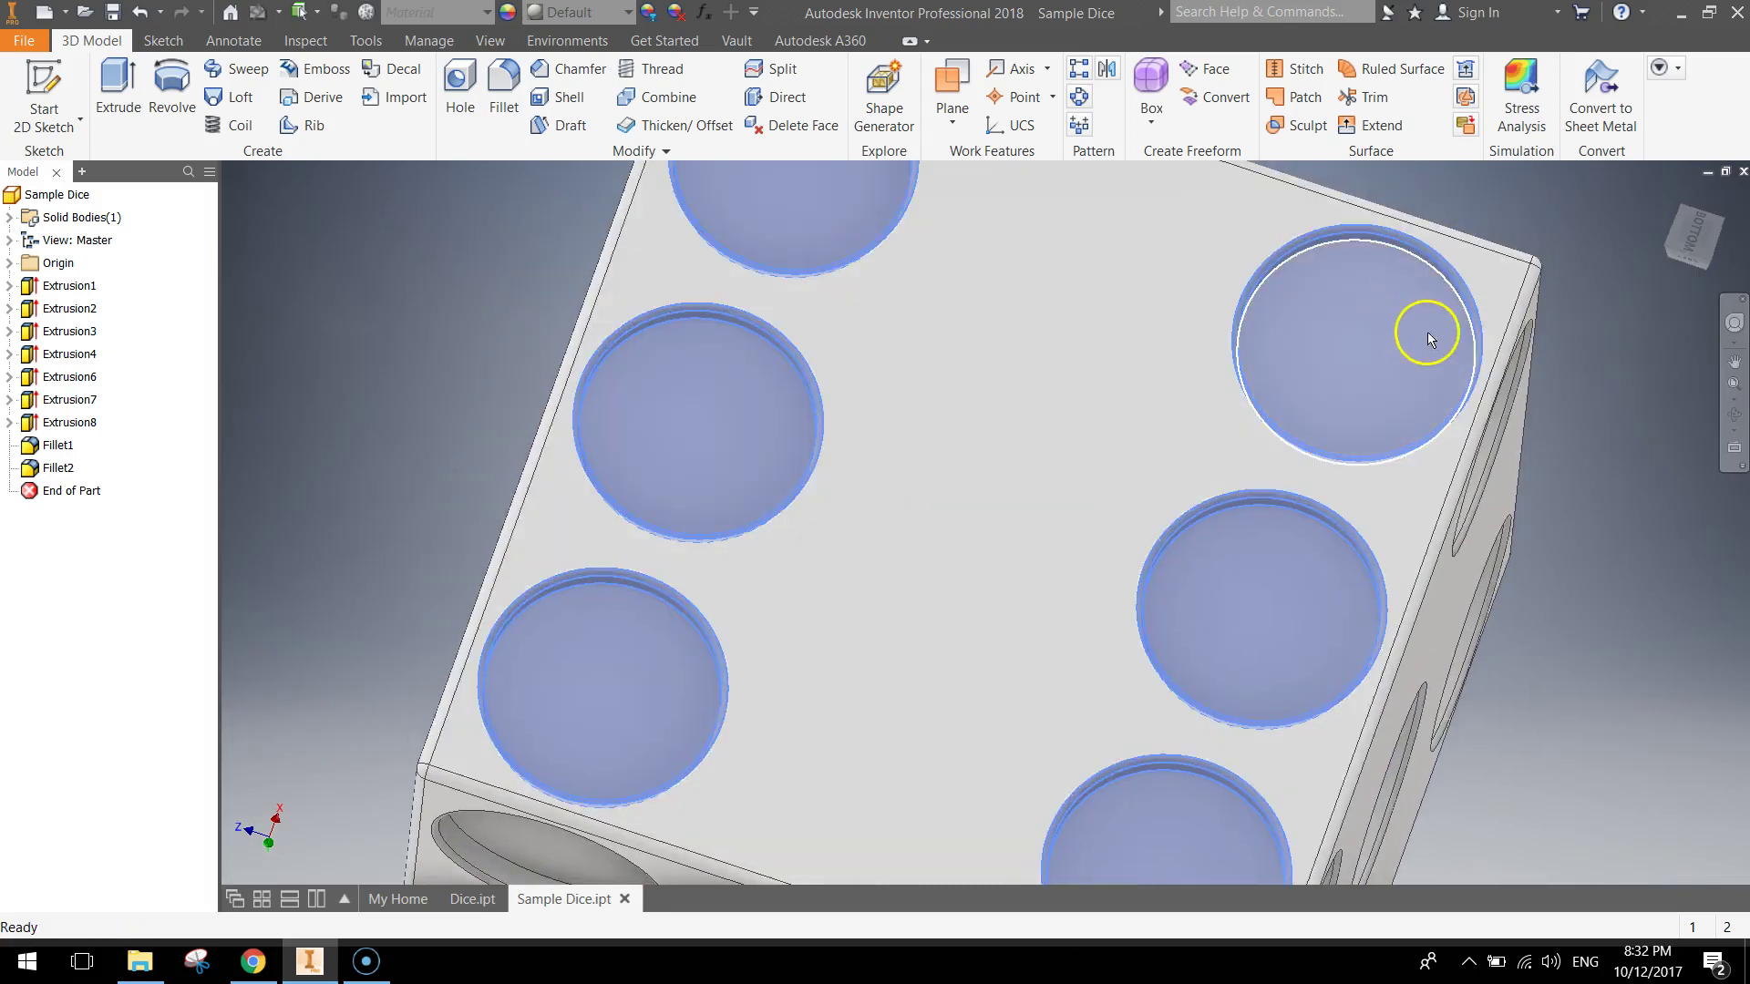
scroll(1098, 443, "down", 2)
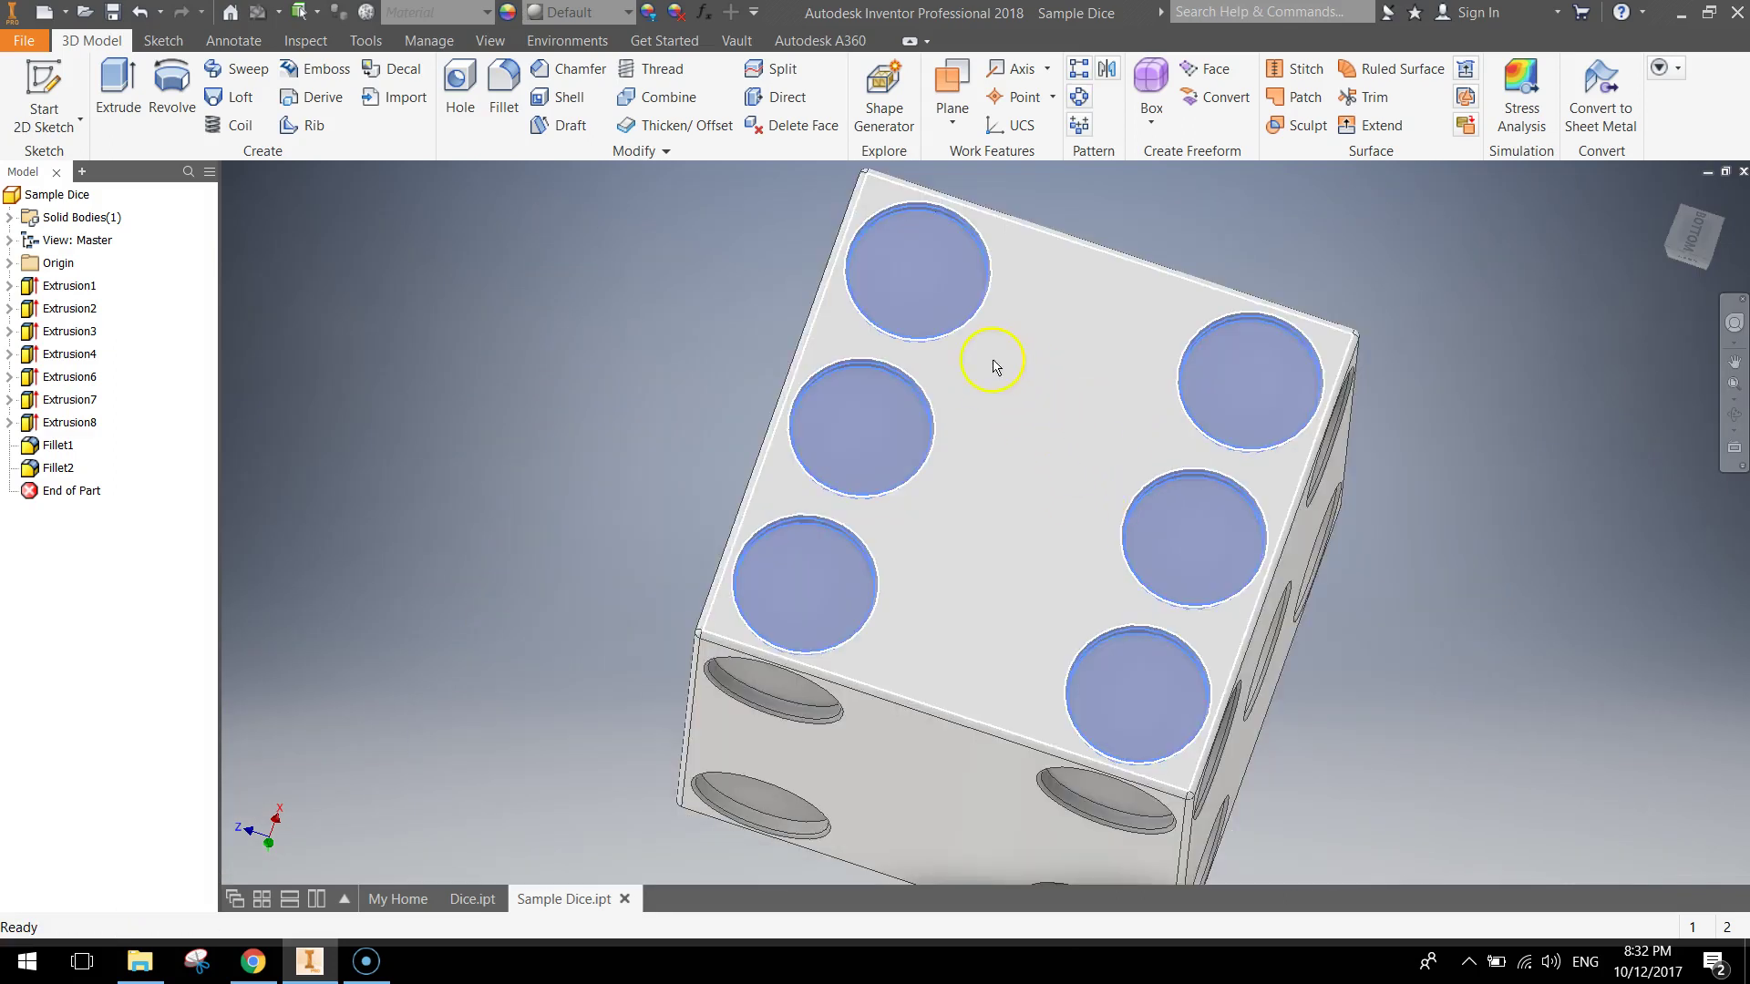
Step: Apply the Black Cast appearance to the selected pips
left_click(648, 15)
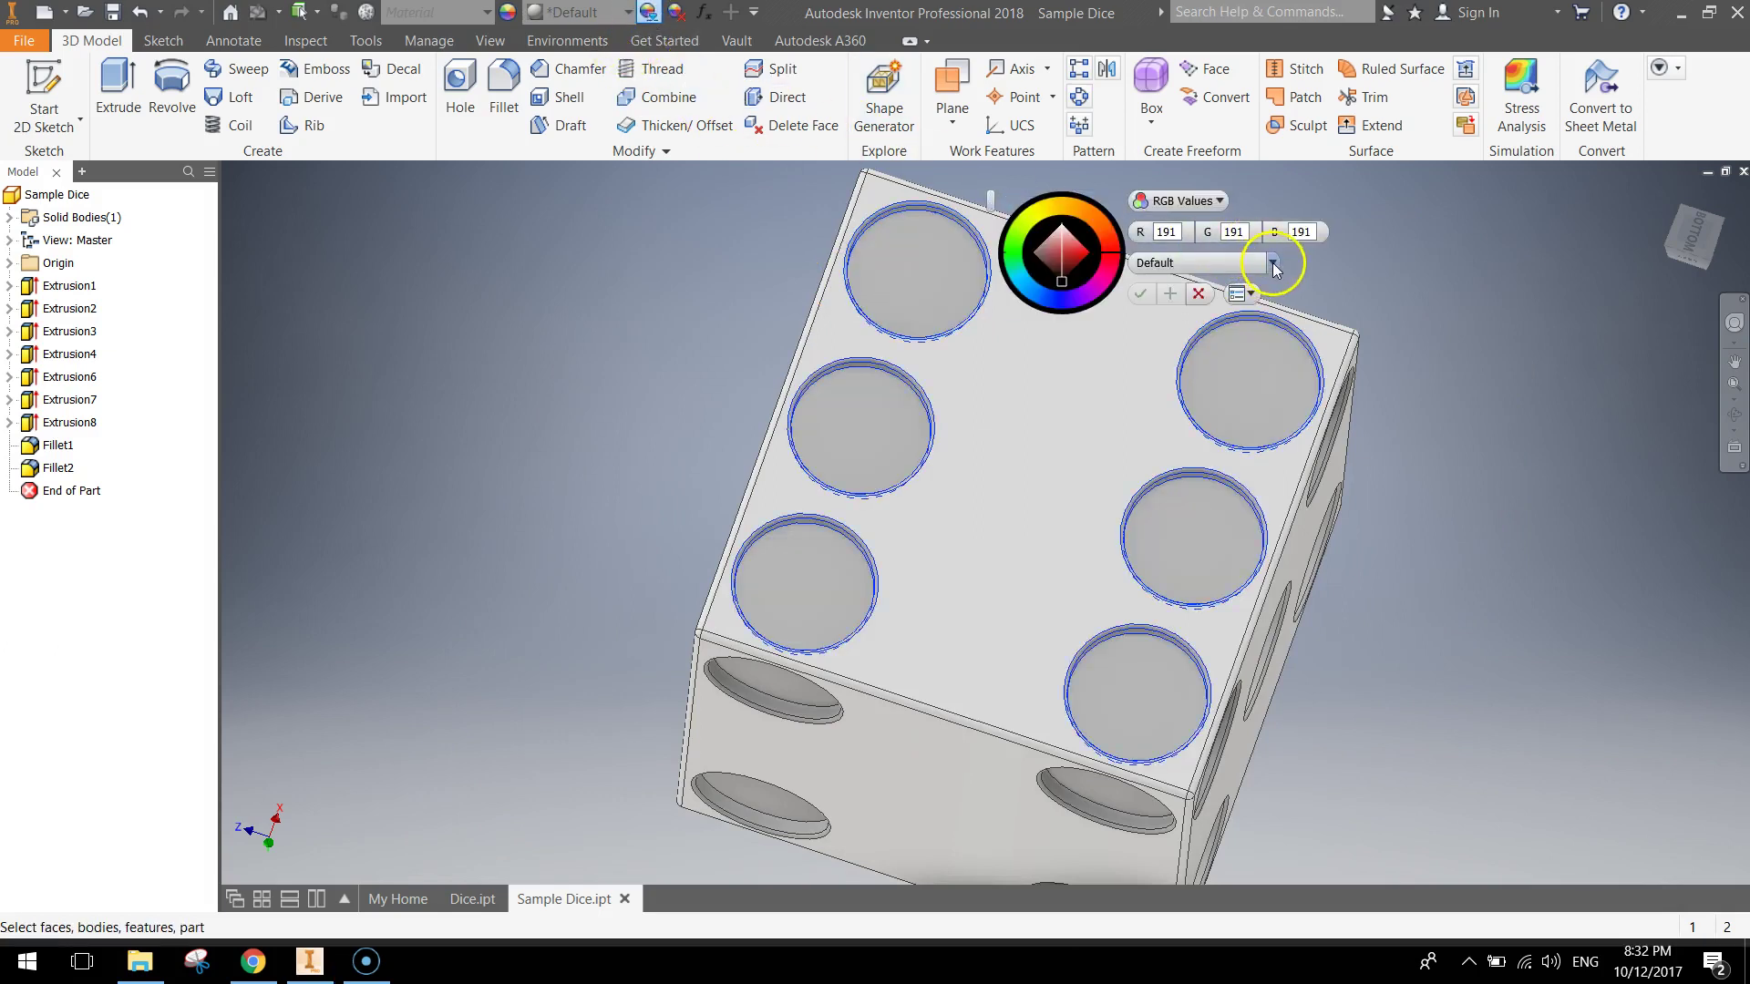
left_click(1273, 264)
scroll(1201, 330, "up", 5)
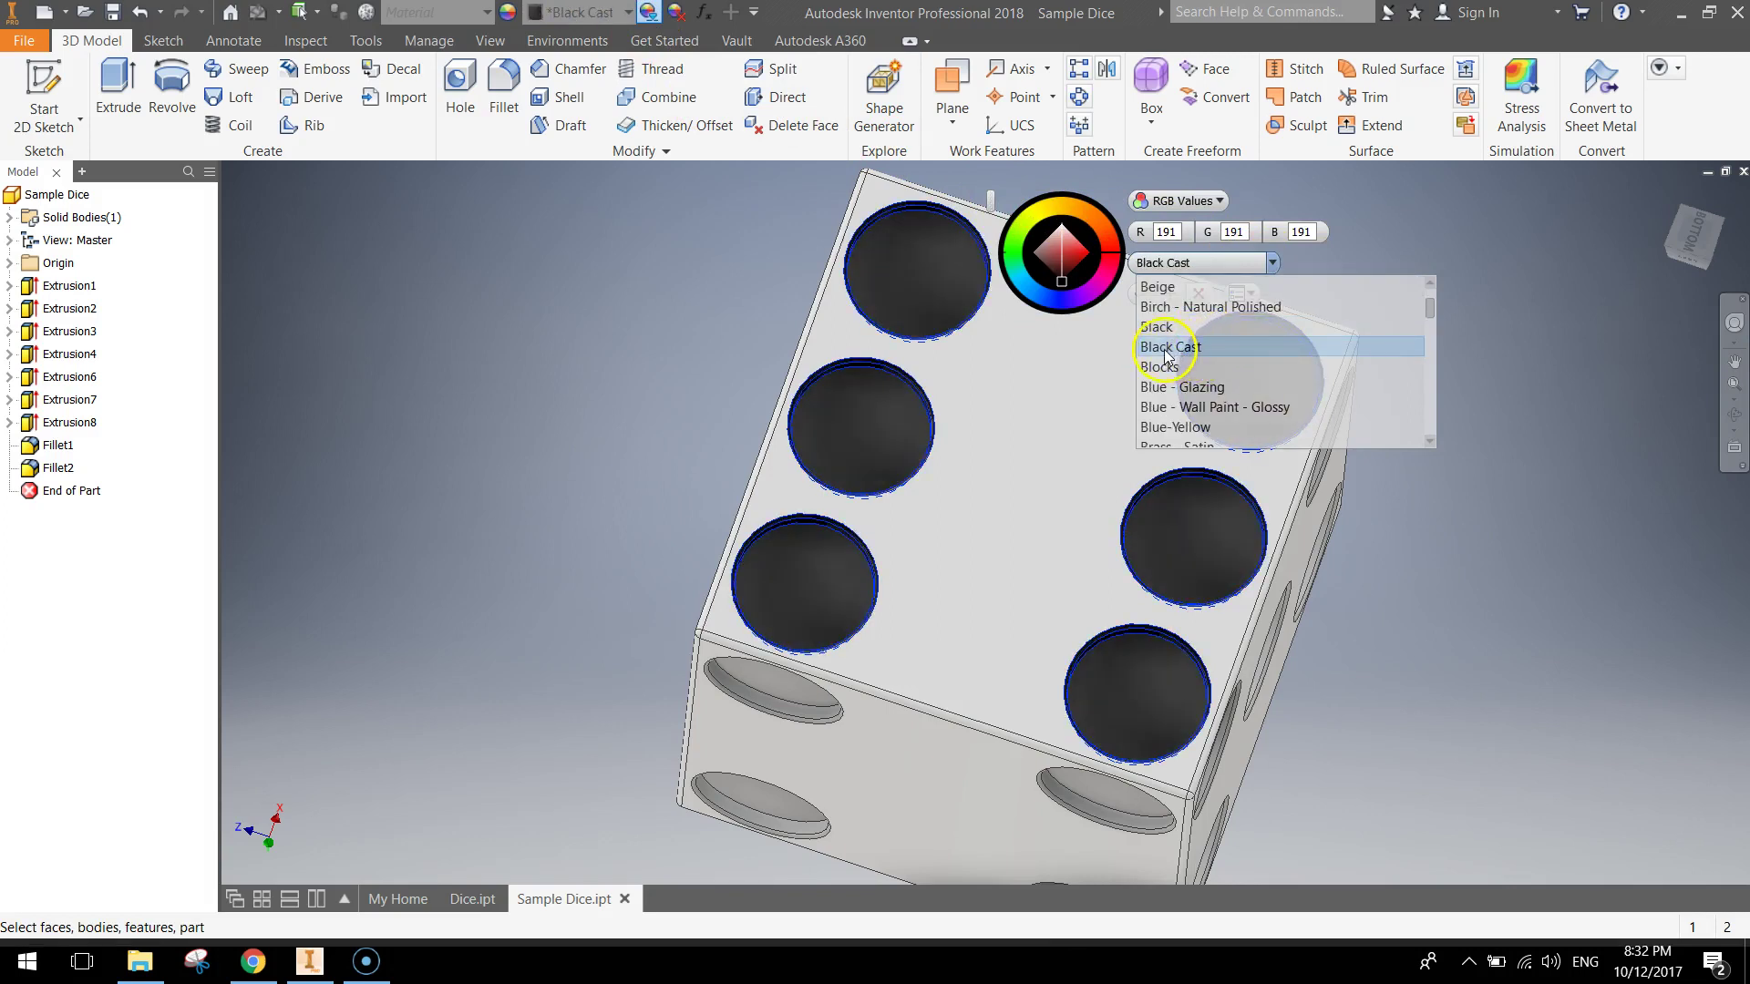
left_click(1167, 350)
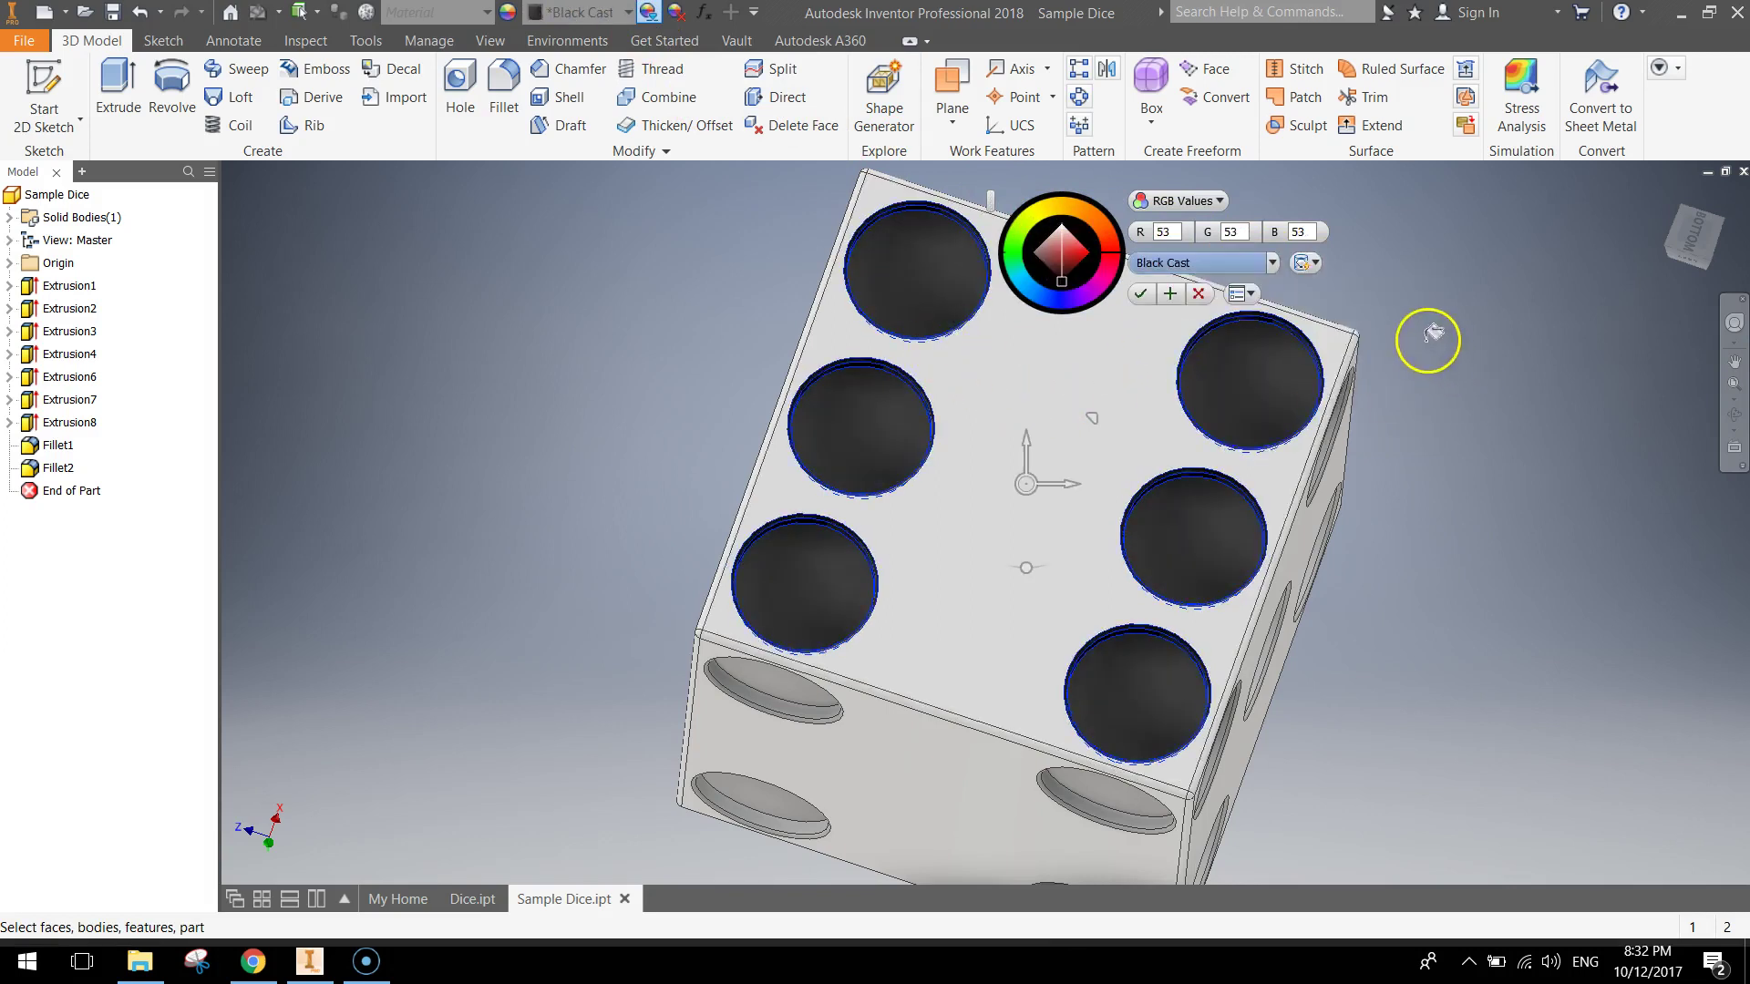
left_click(1140, 294)
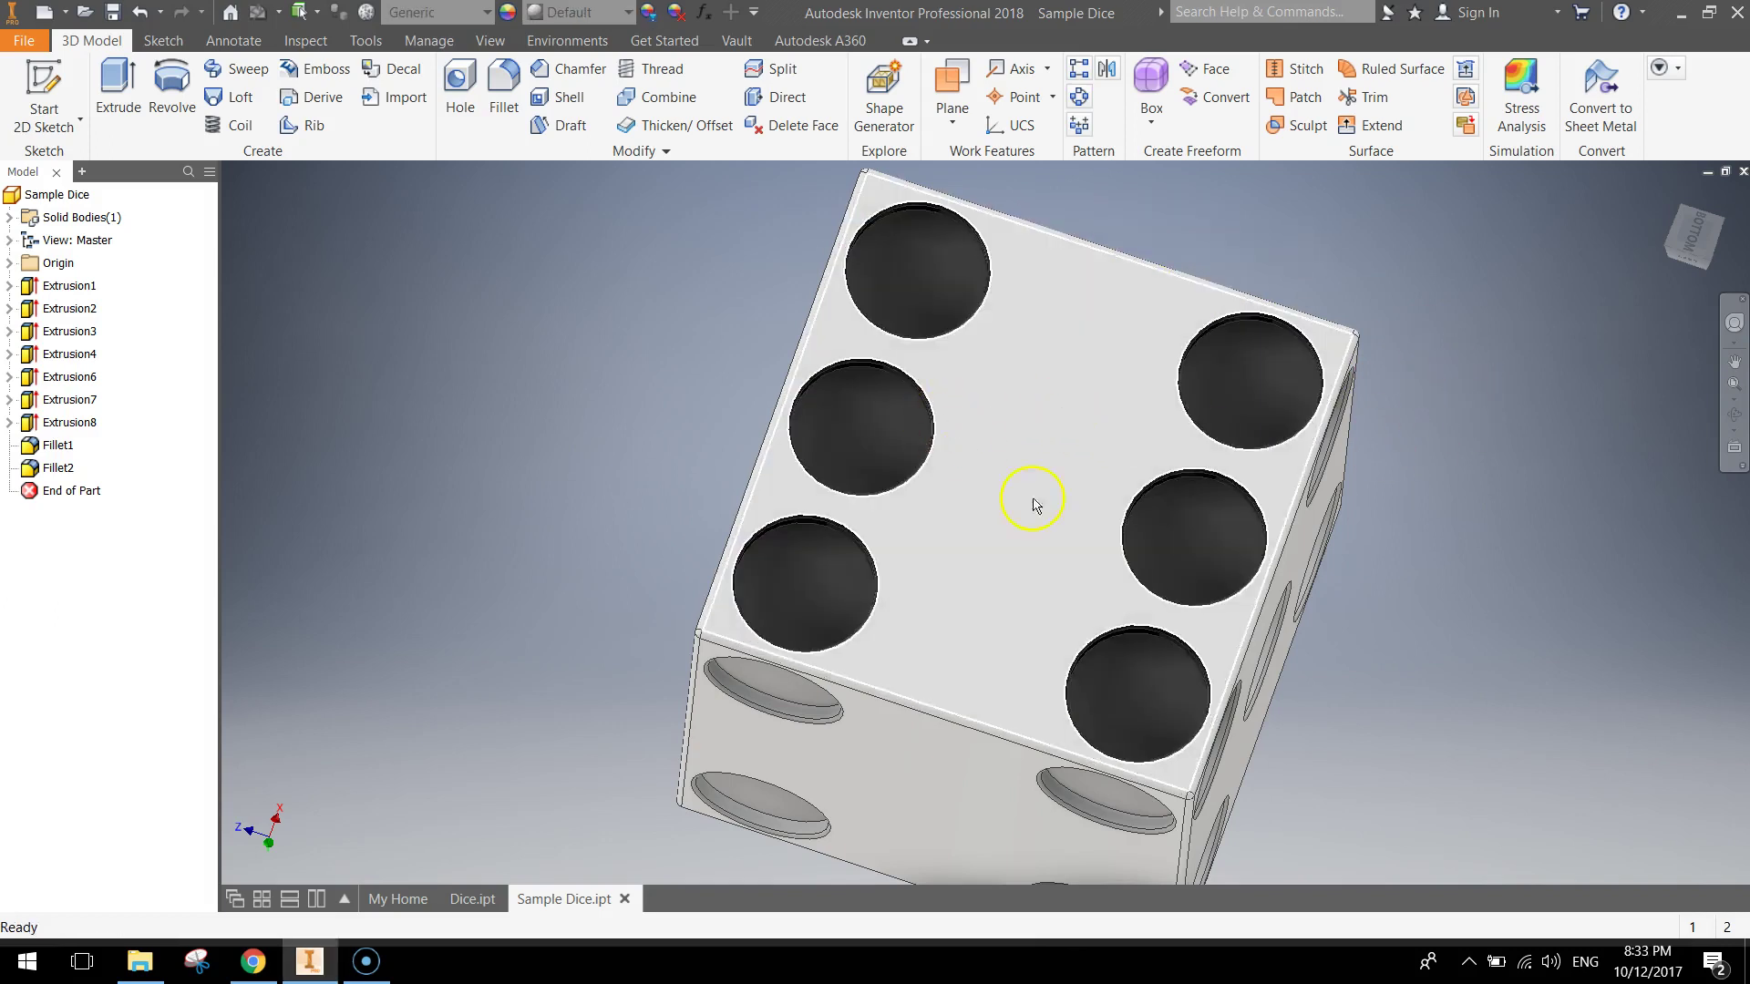
Step: Orbit to the three-pip face and select its left, centre and right pip holes
middle_click_drag(1085, 493, 1005, 507, "shift")
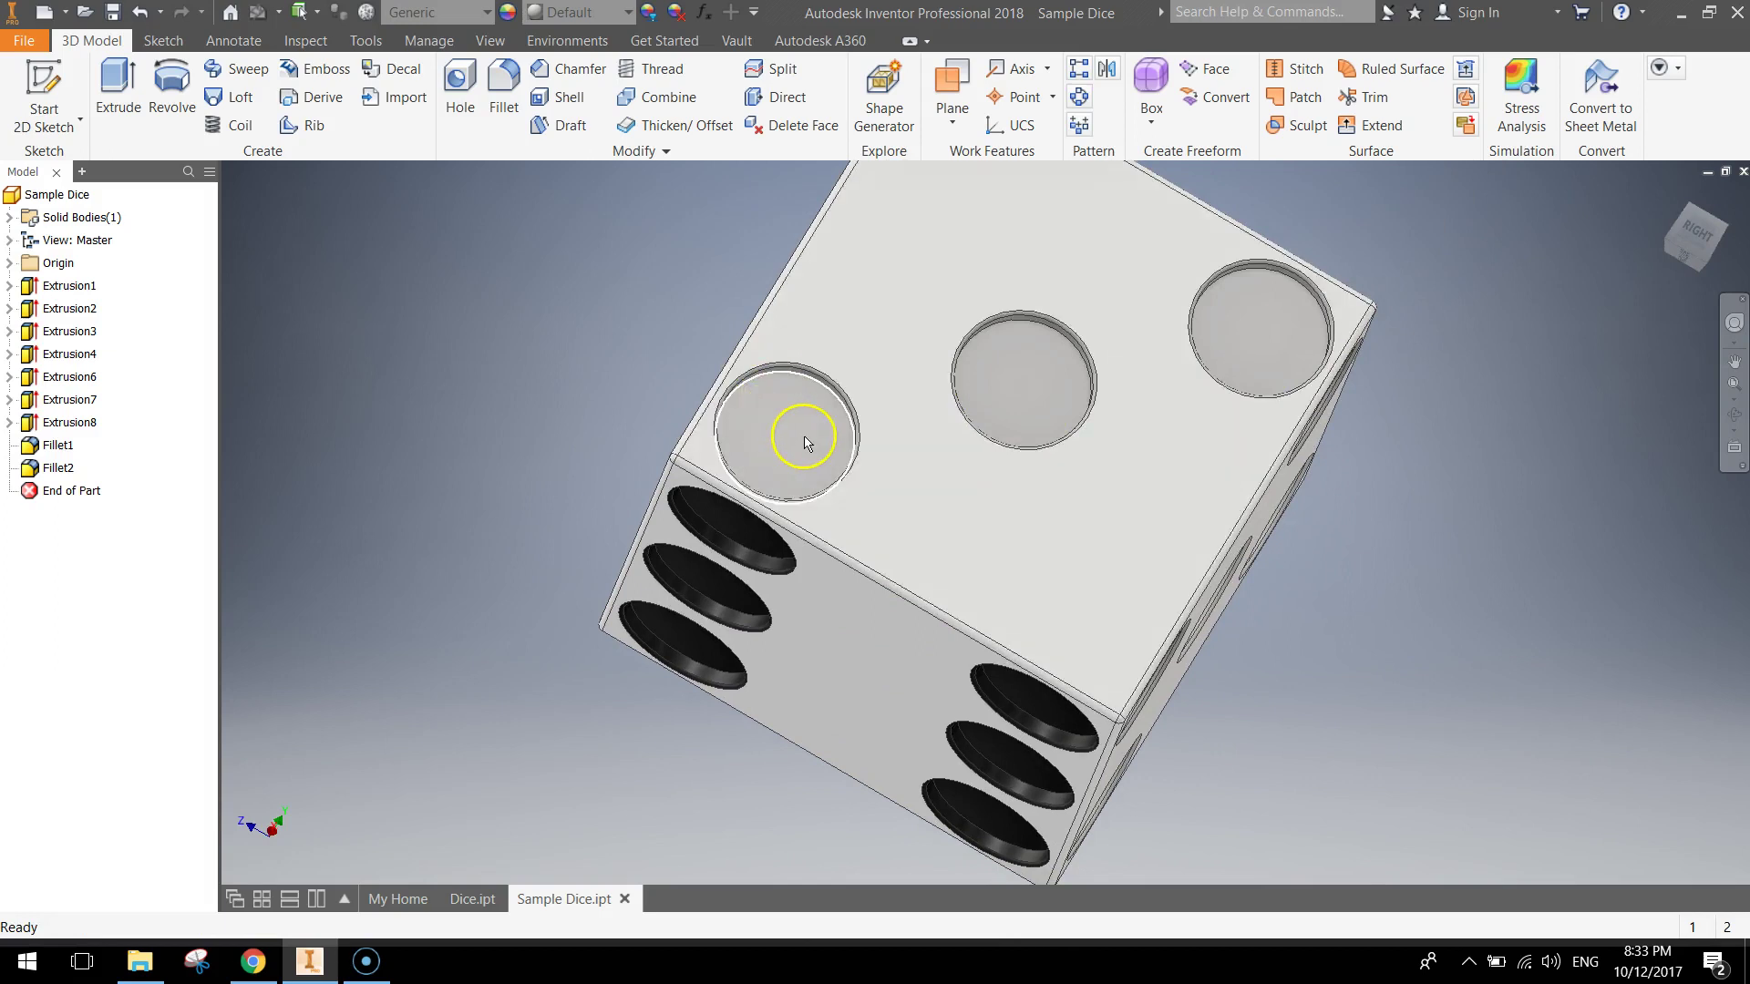
scroll(805, 443, "up", 5)
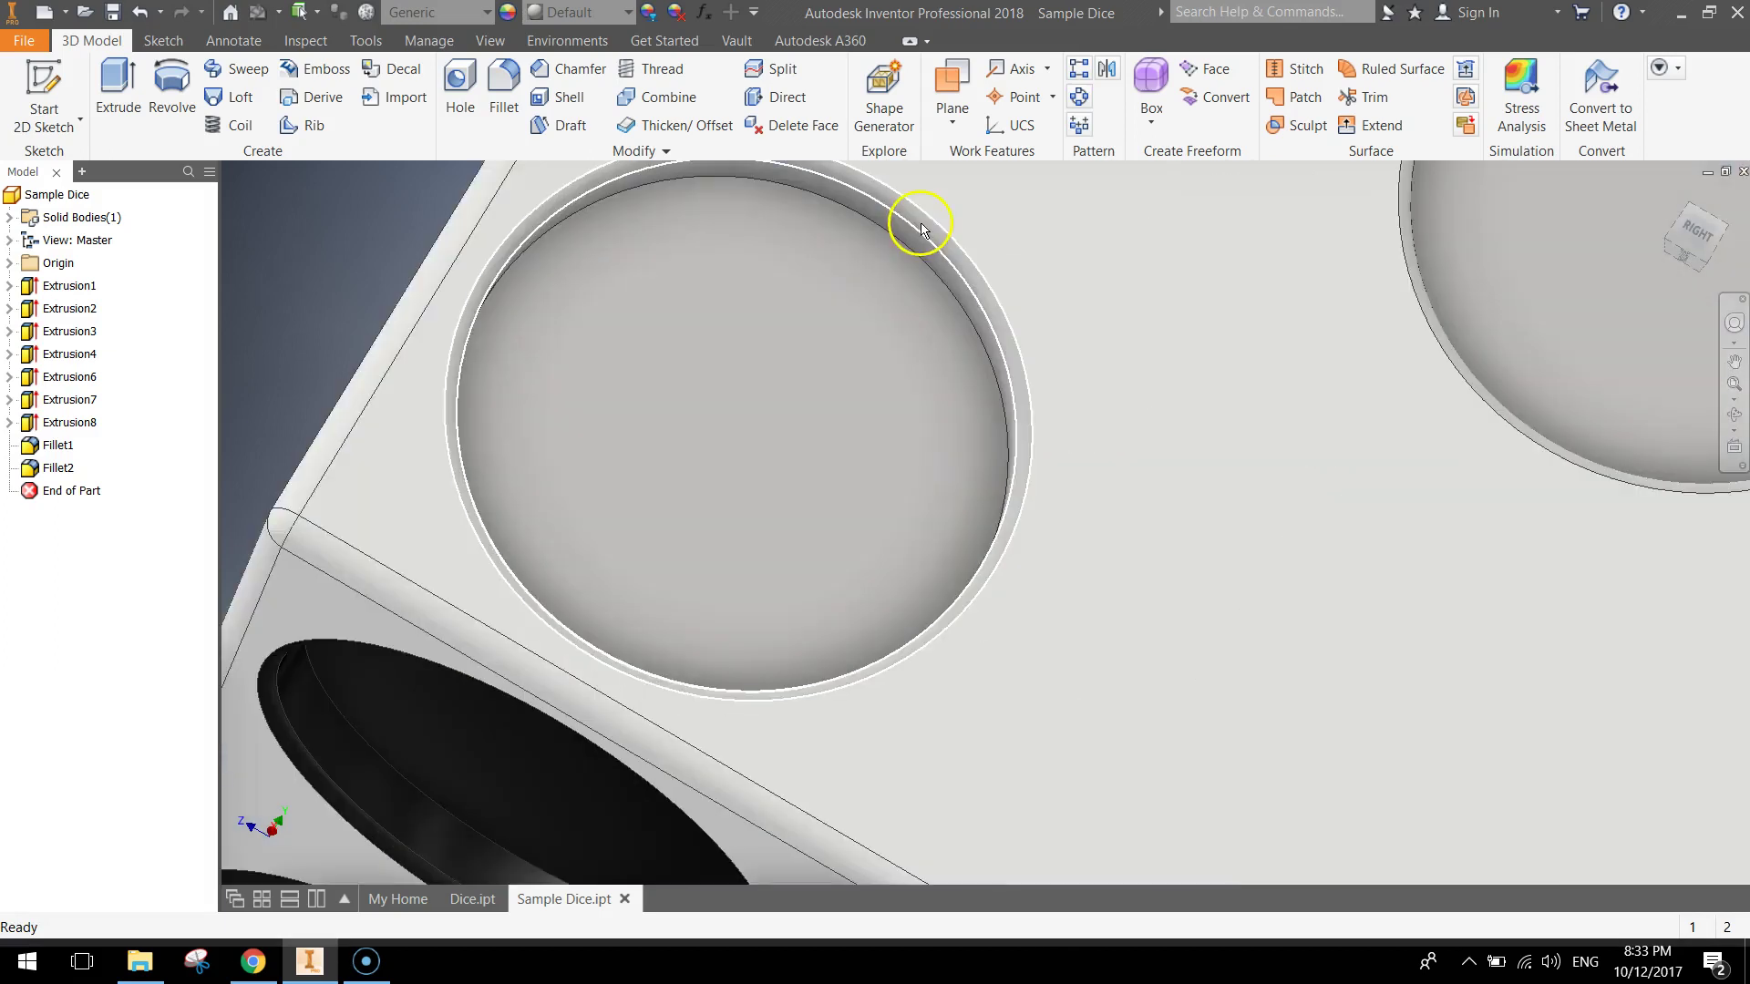
left_click(904, 231)
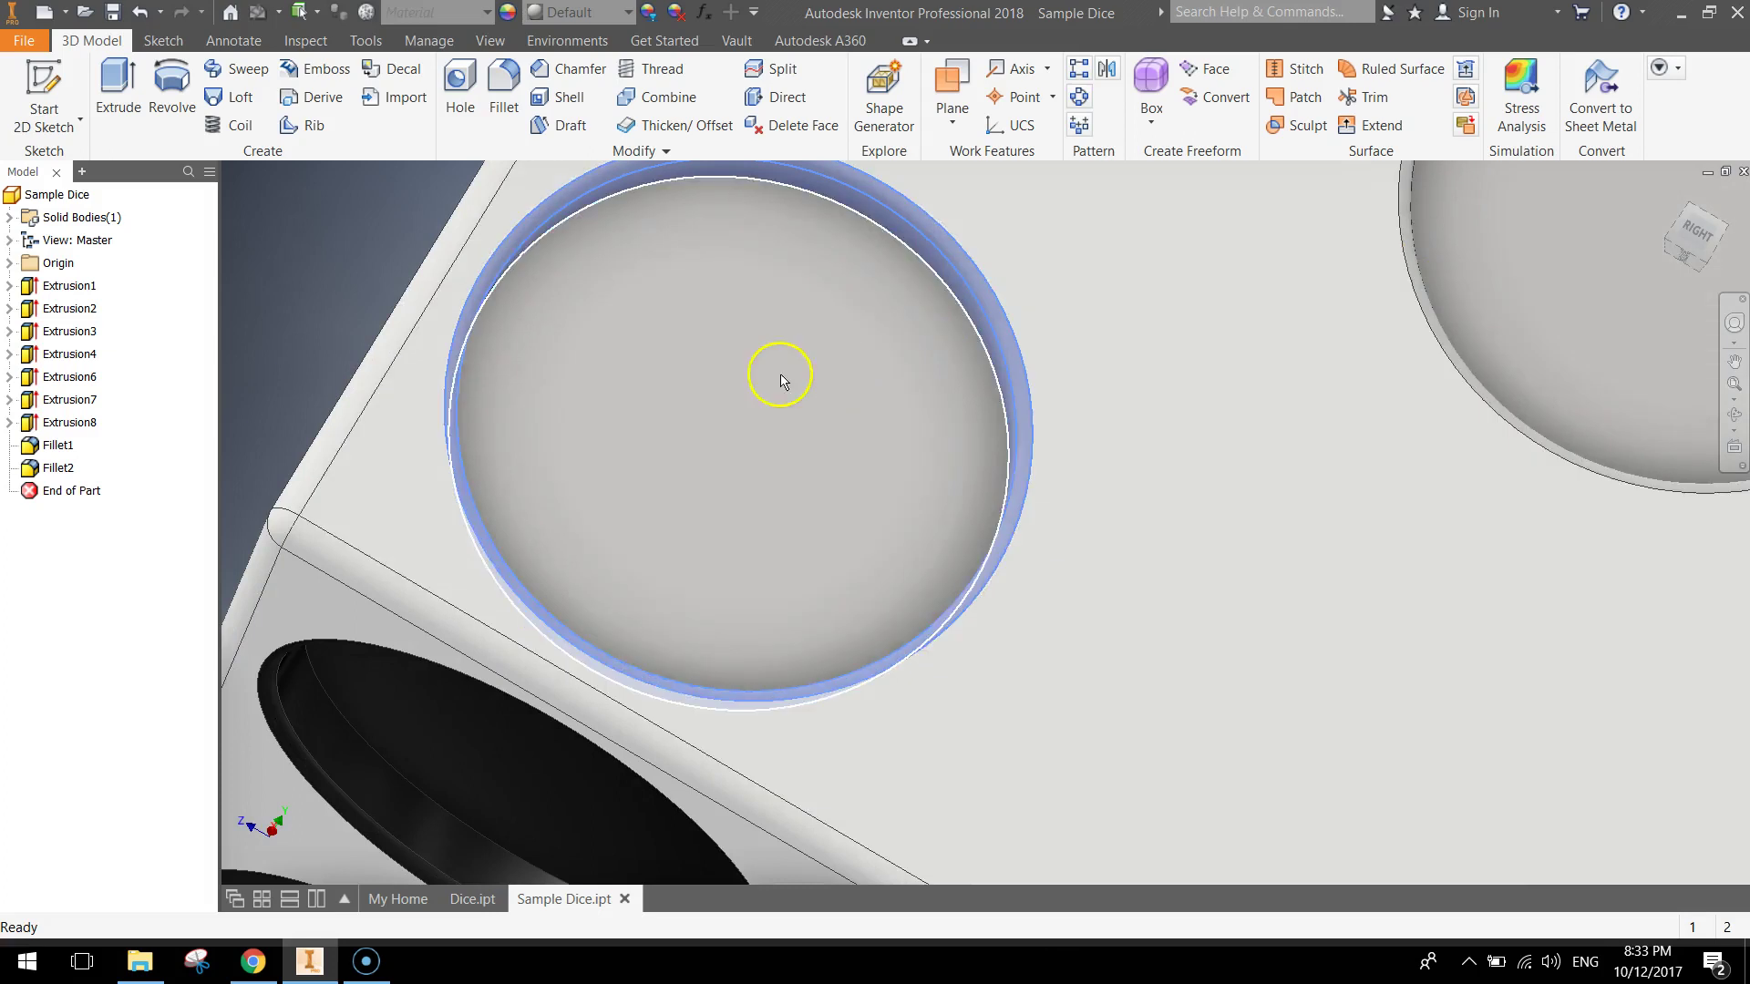
middle_click_drag(1320, 391, 562, 687)
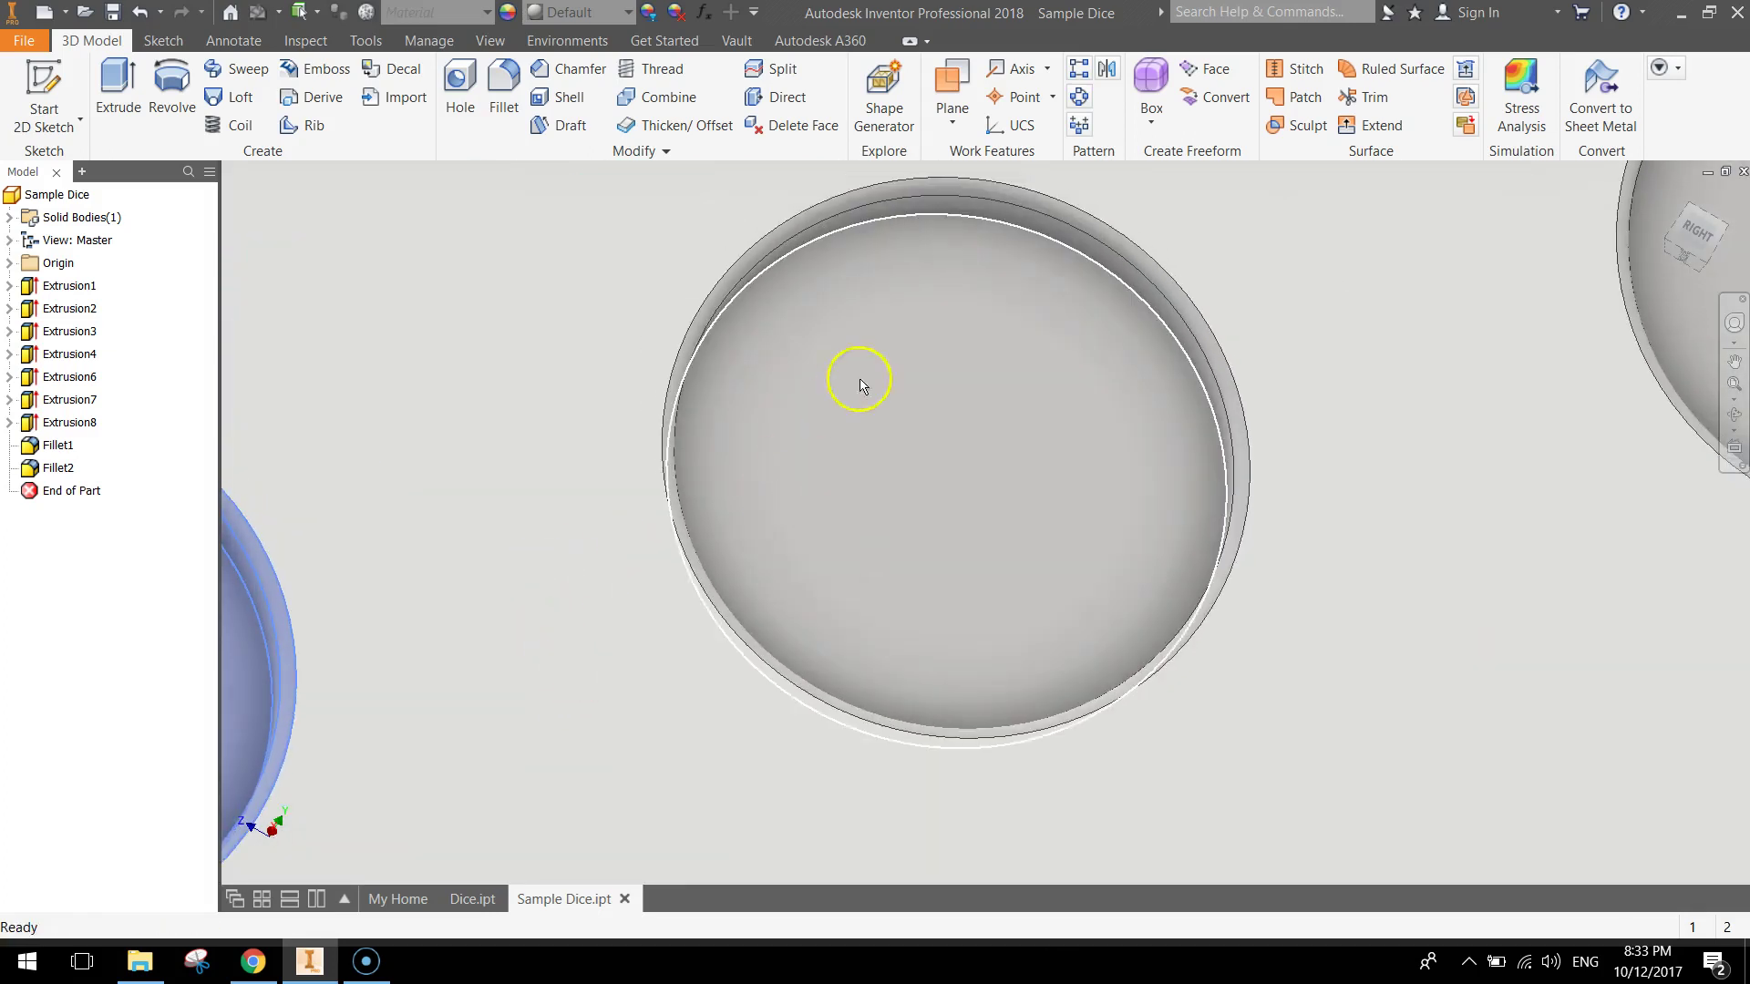
left_click(959, 191)
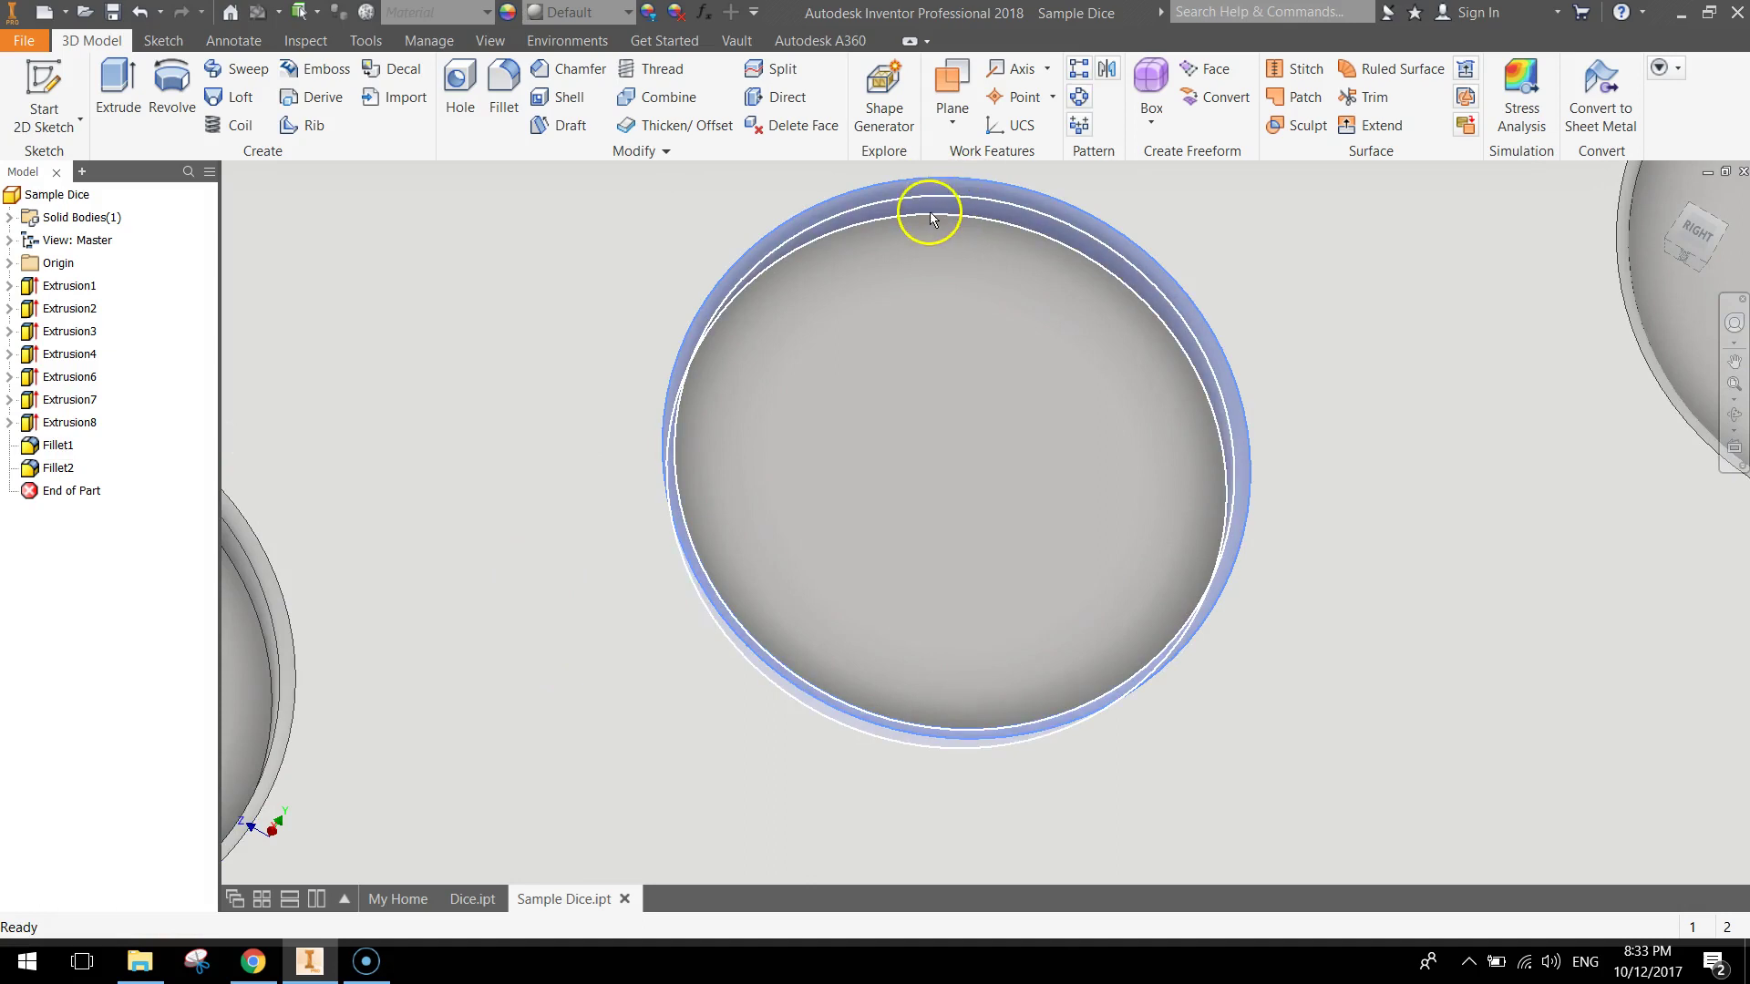
middle_click_drag(1352, 370, 573, 654)
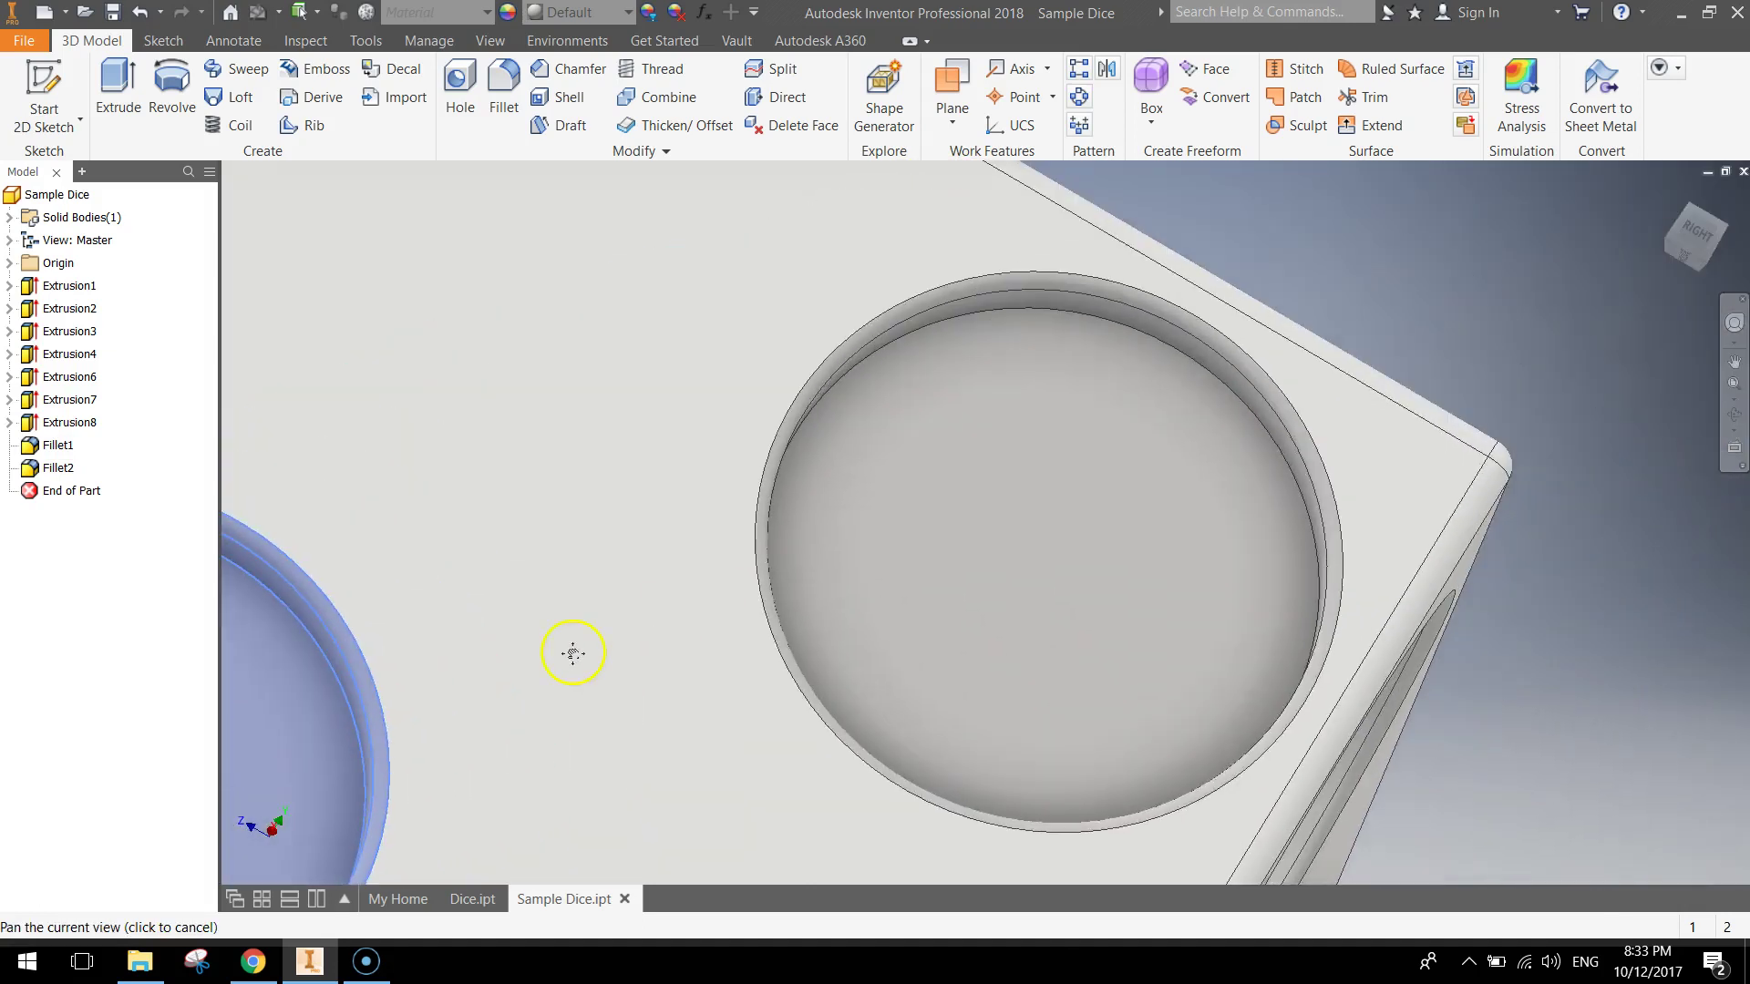
left_click(1100, 324)
middle_click_drag(482, 714, 766, 711)
left_click(449, 672)
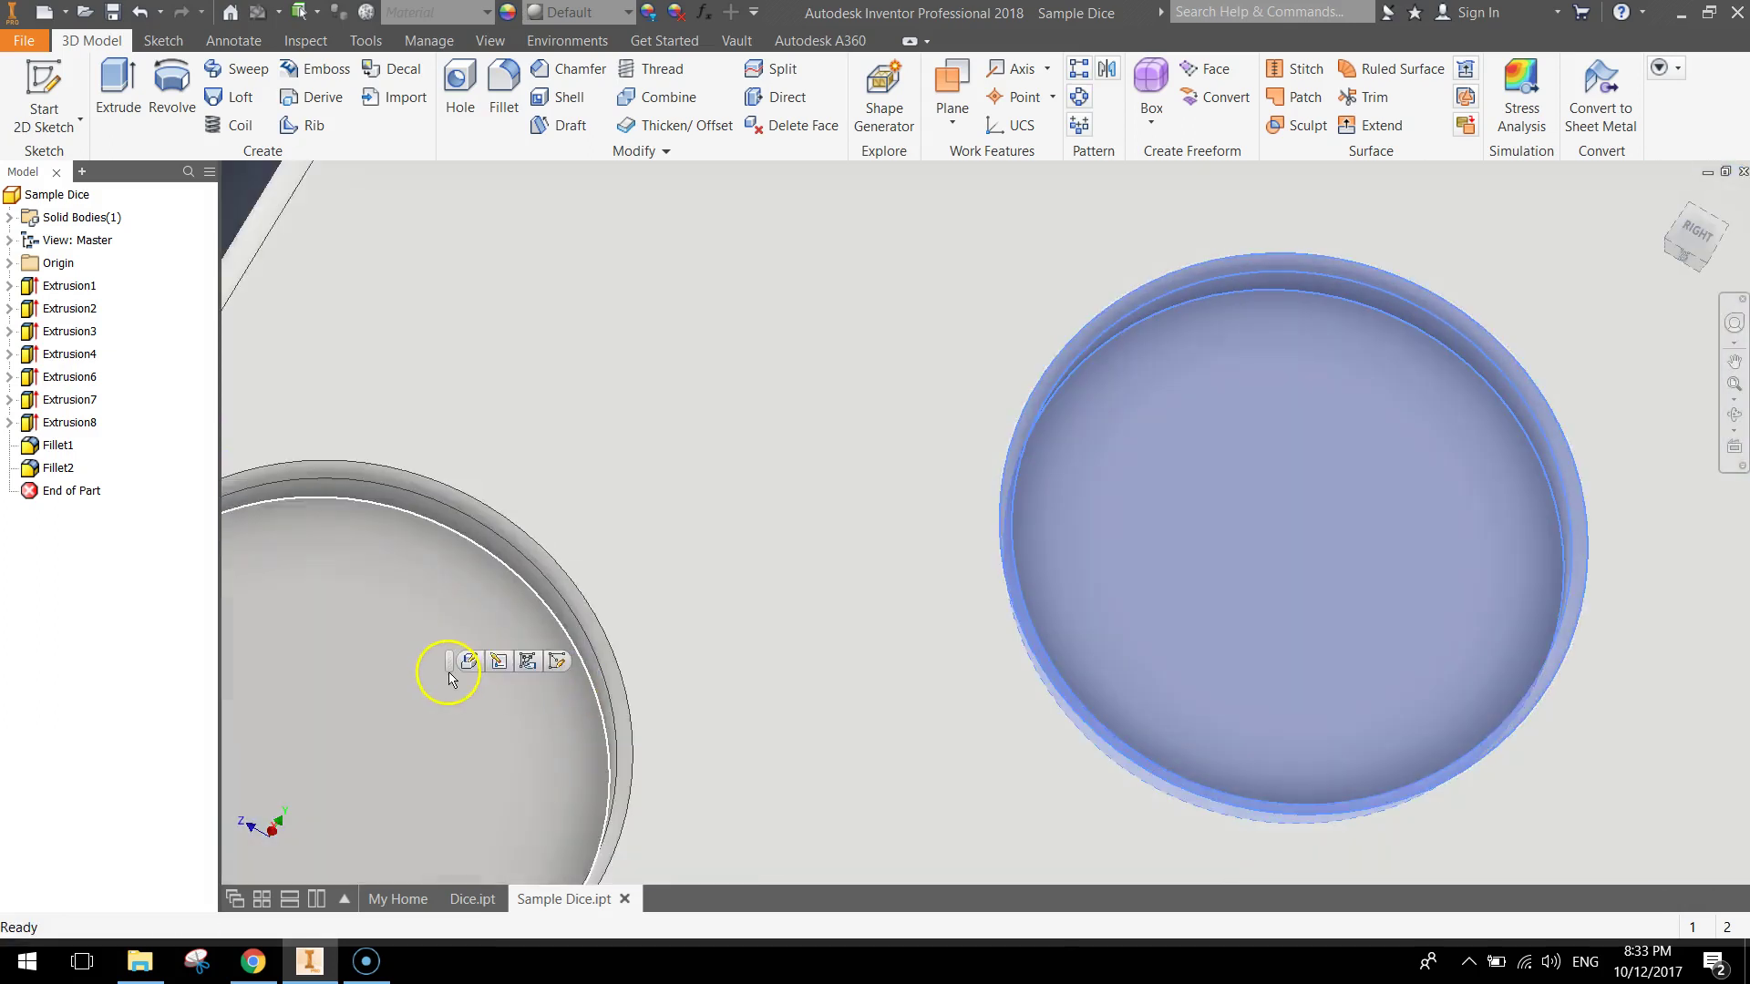
left_click(558, 572, "ctrl")
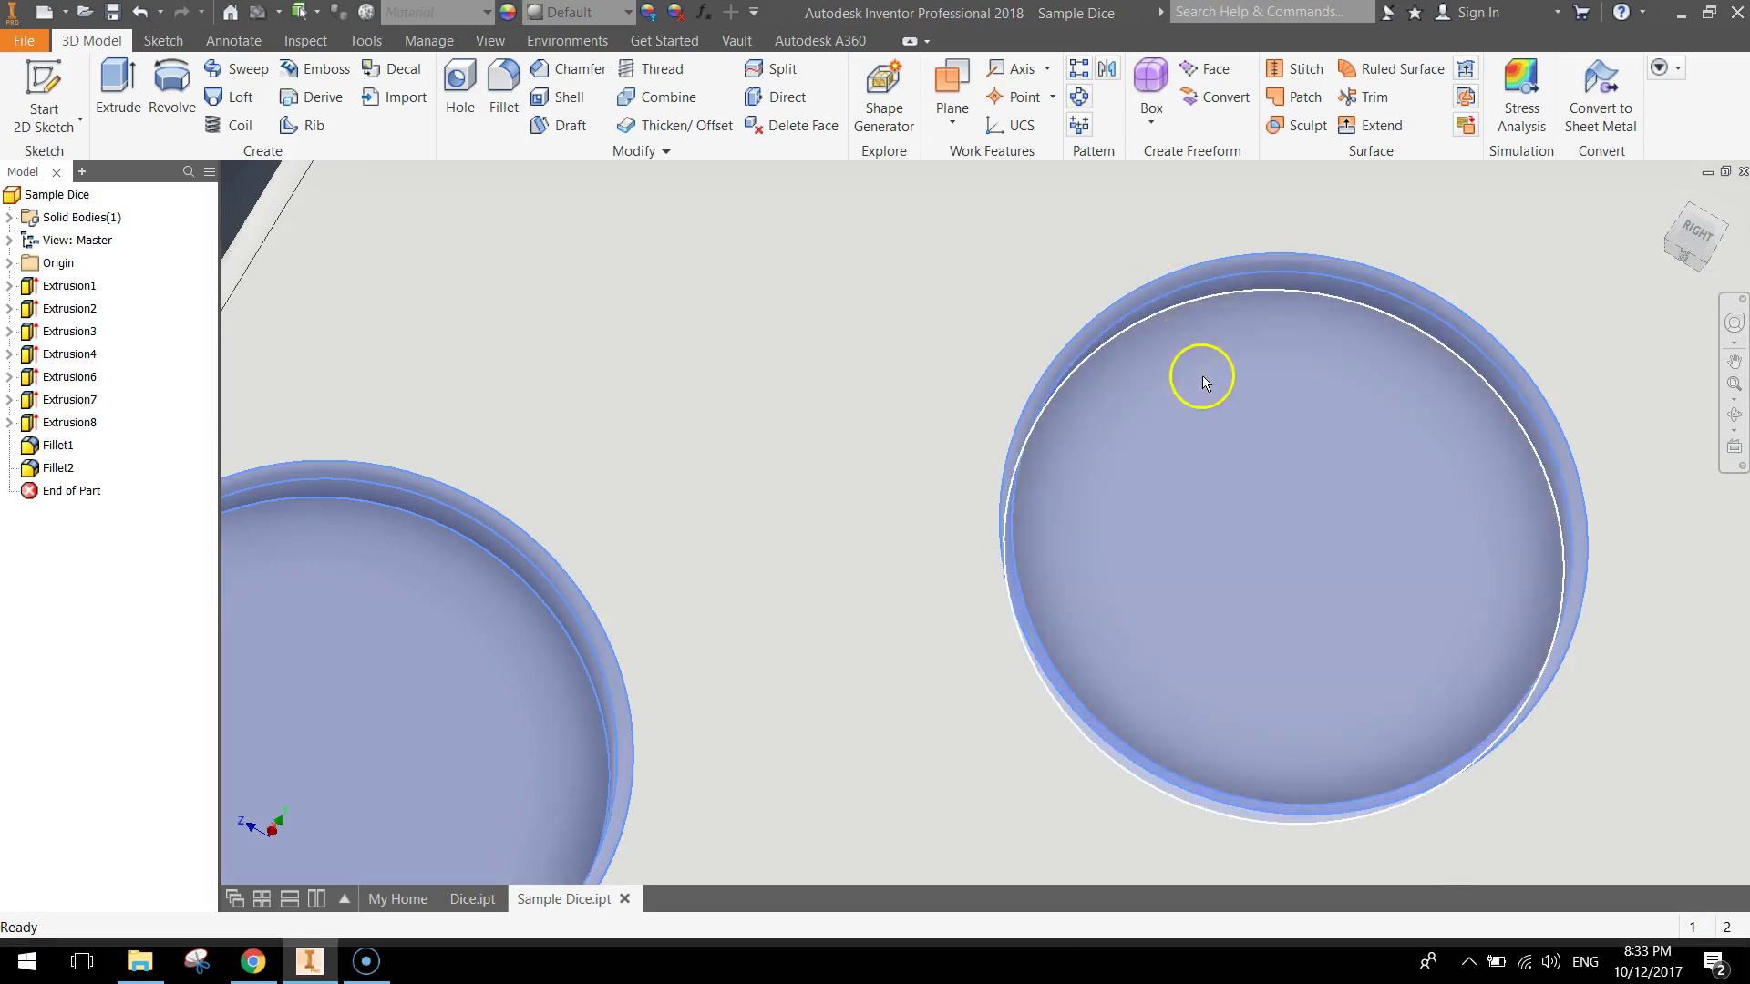
middle_click_drag(1589, 332, 766, 635, "shift")
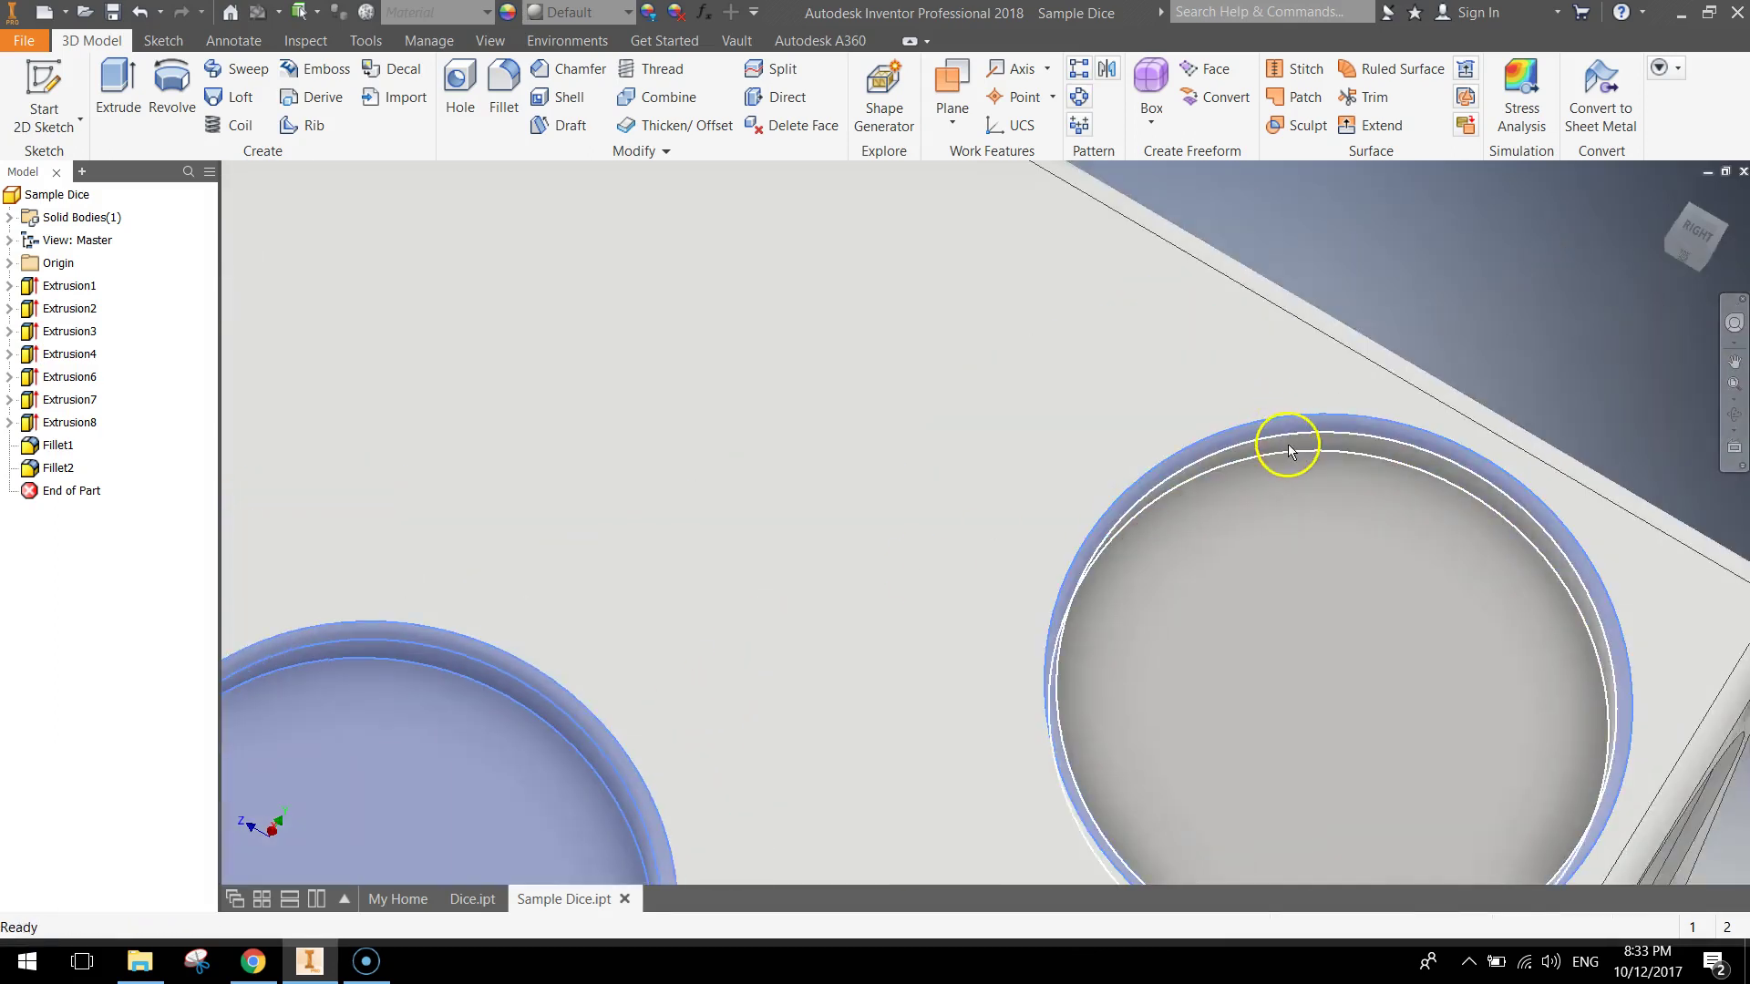
left_click(1297, 558, "ctrl")
scroll(1062, 683, "up", 3)
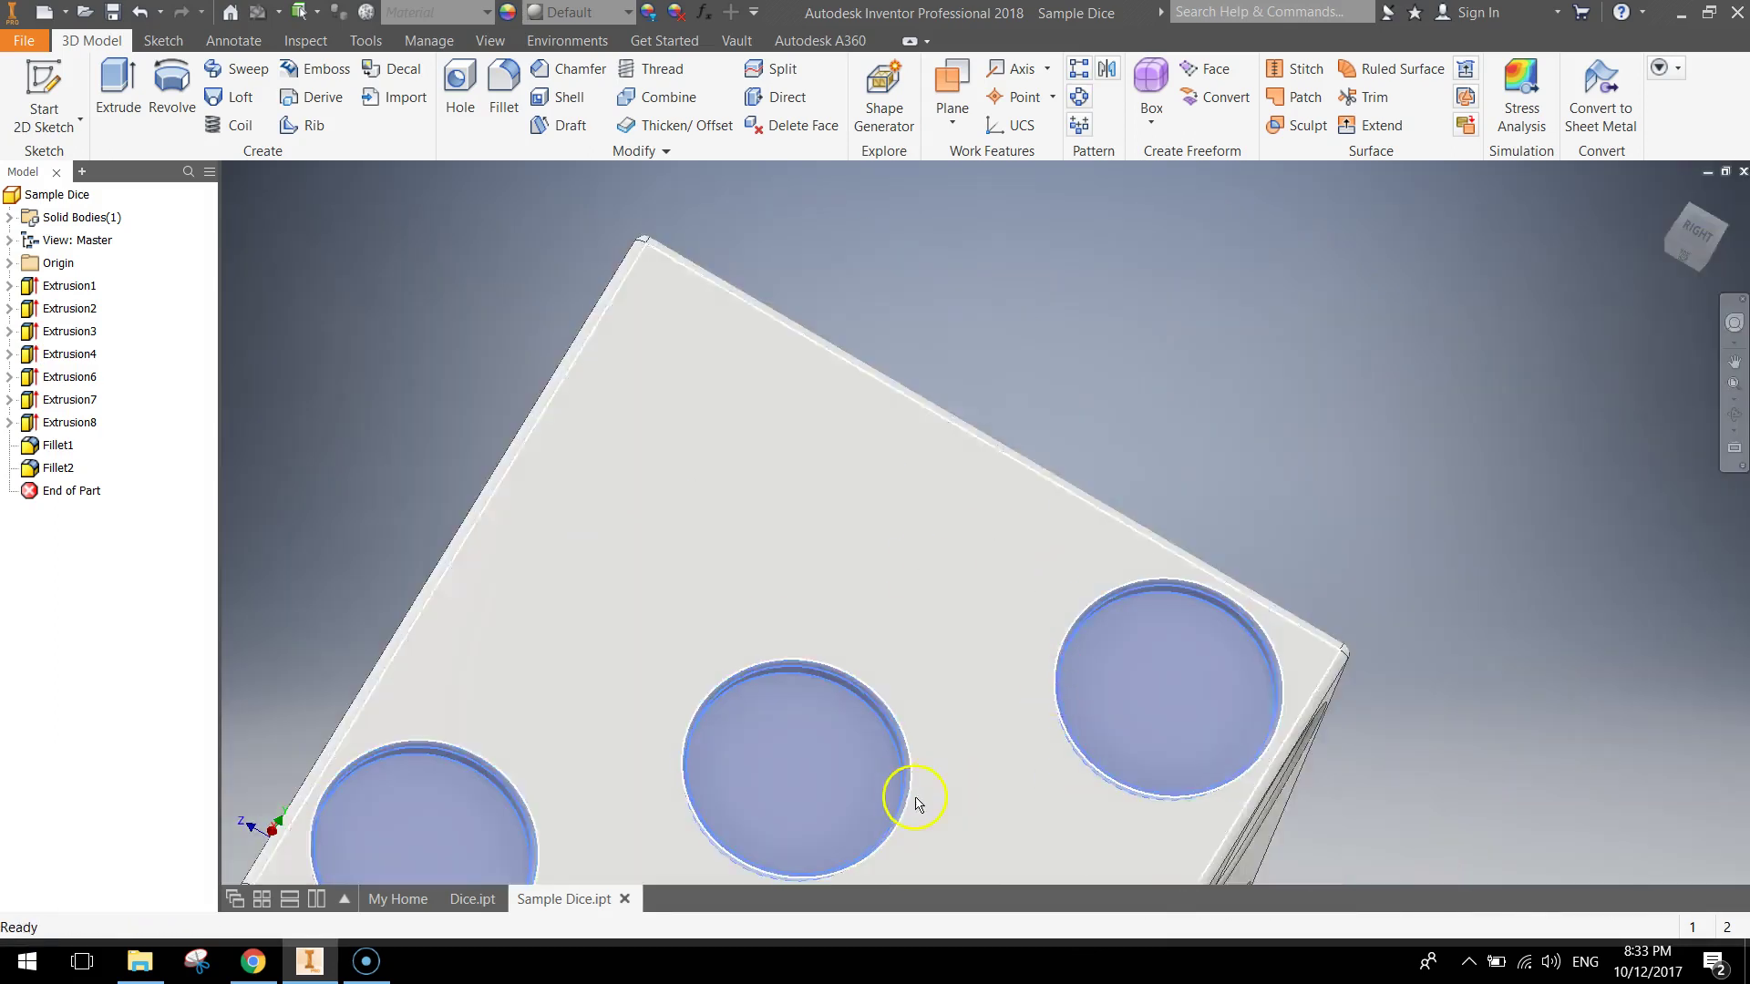
middle_click_drag(918, 801, 1077, 554)
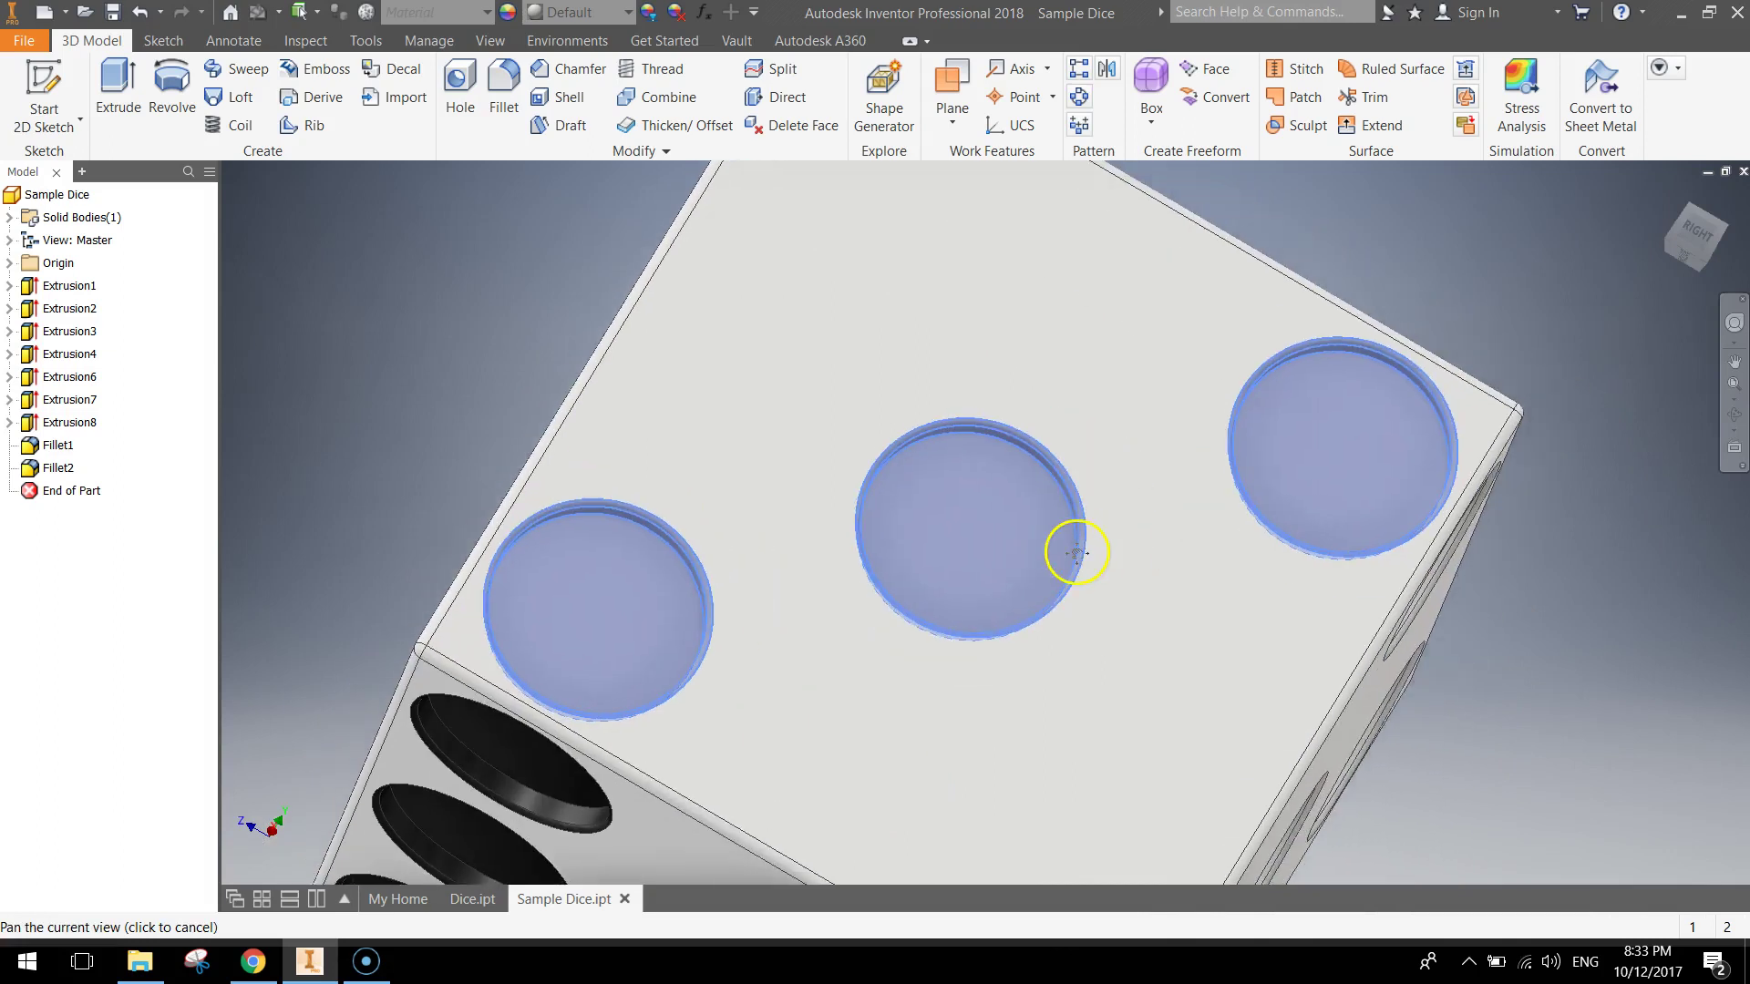
Step: Apply Black Cast to the three selected pips and recentre the dice in view
left_click(648, 12)
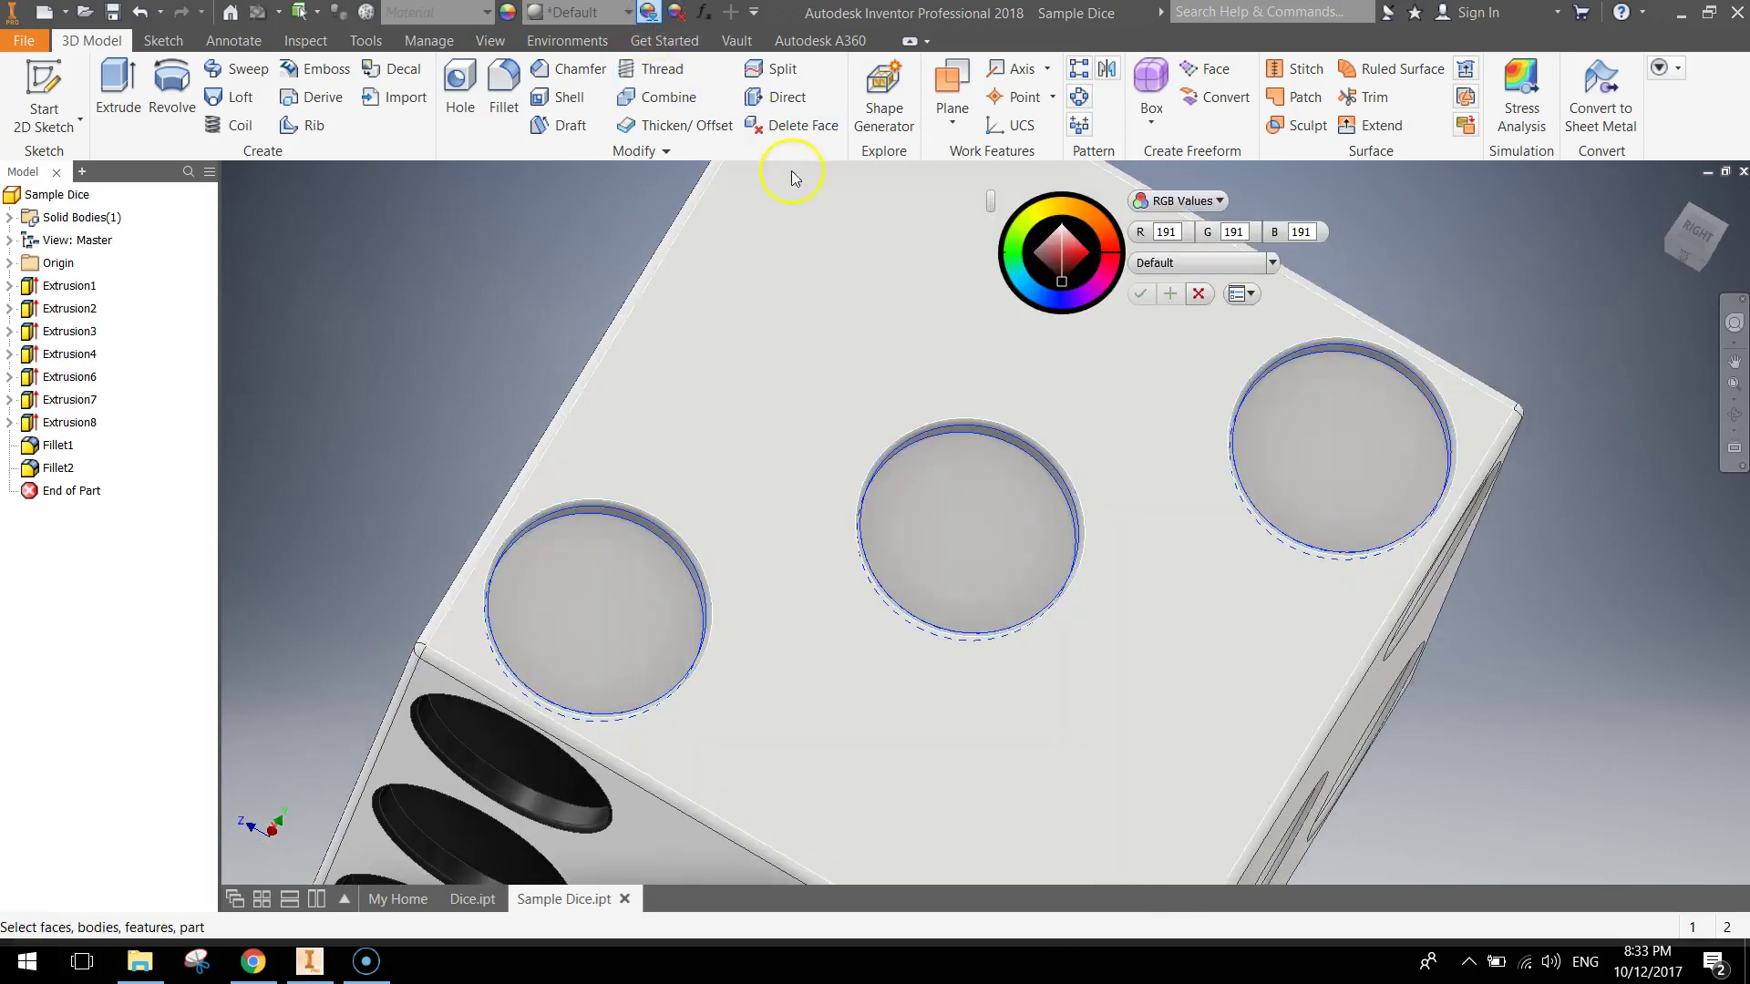
left_click(1274, 259)
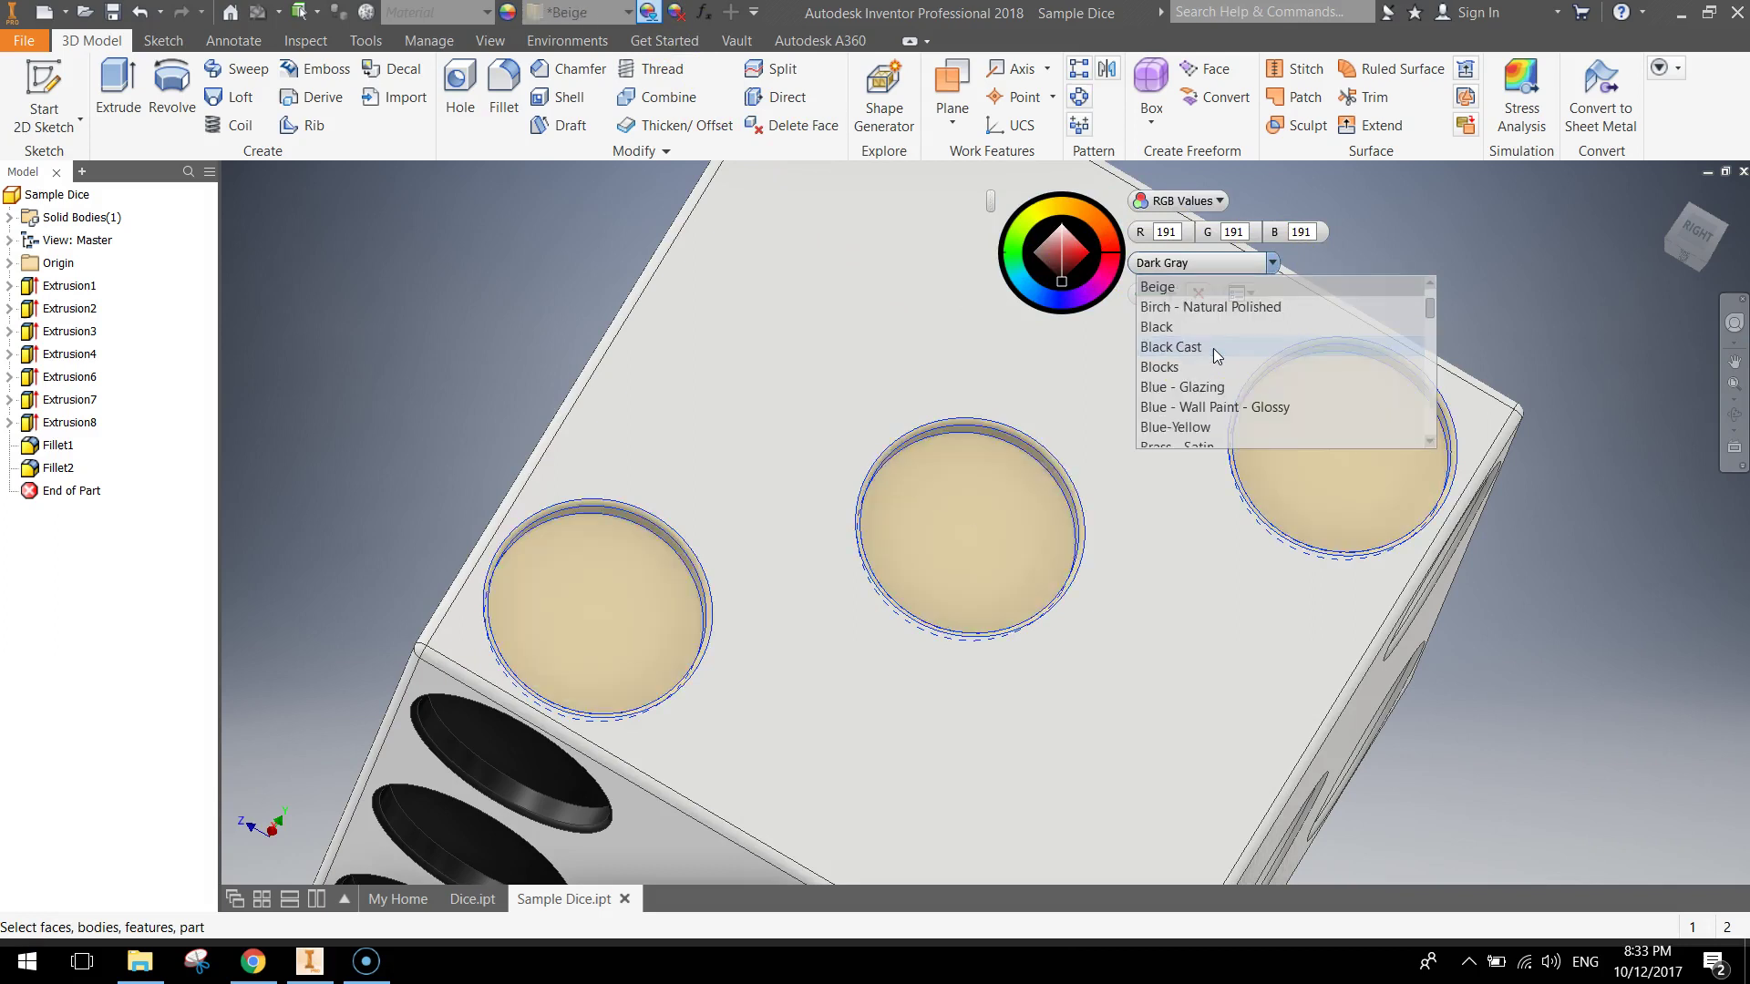
left_click(1212, 348)
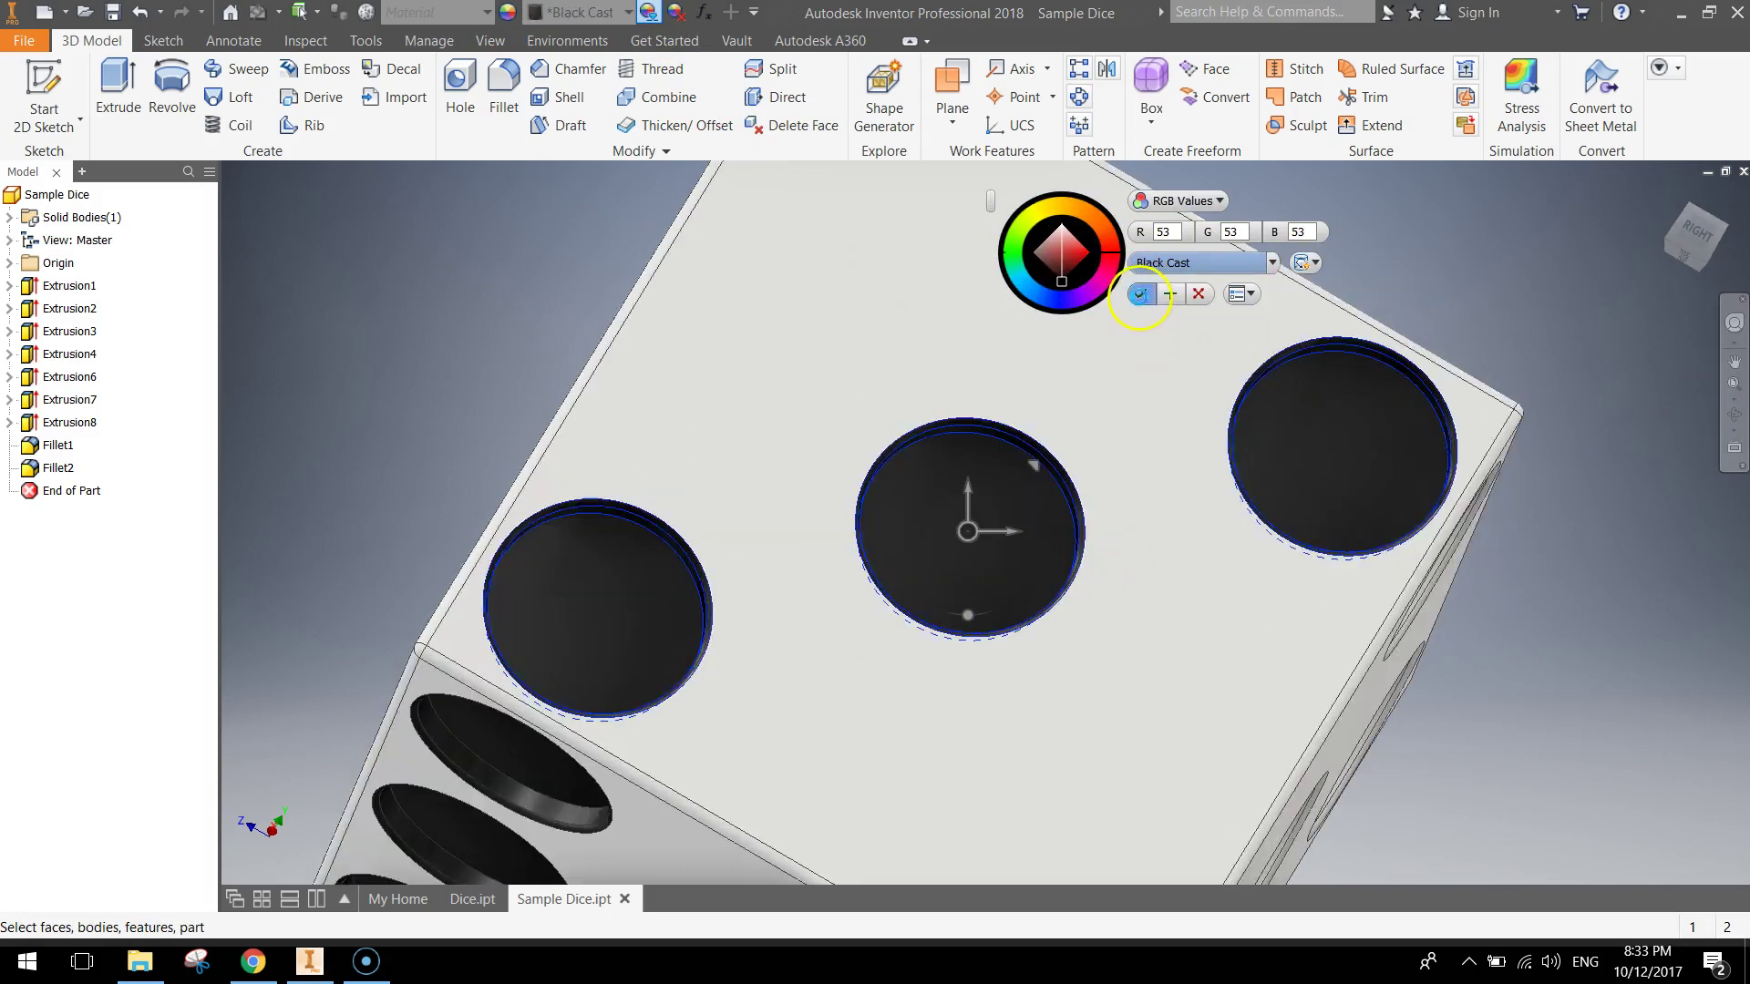
left_click(1140, 293)
middle_click_drag(1085, 527, 1016, 304)
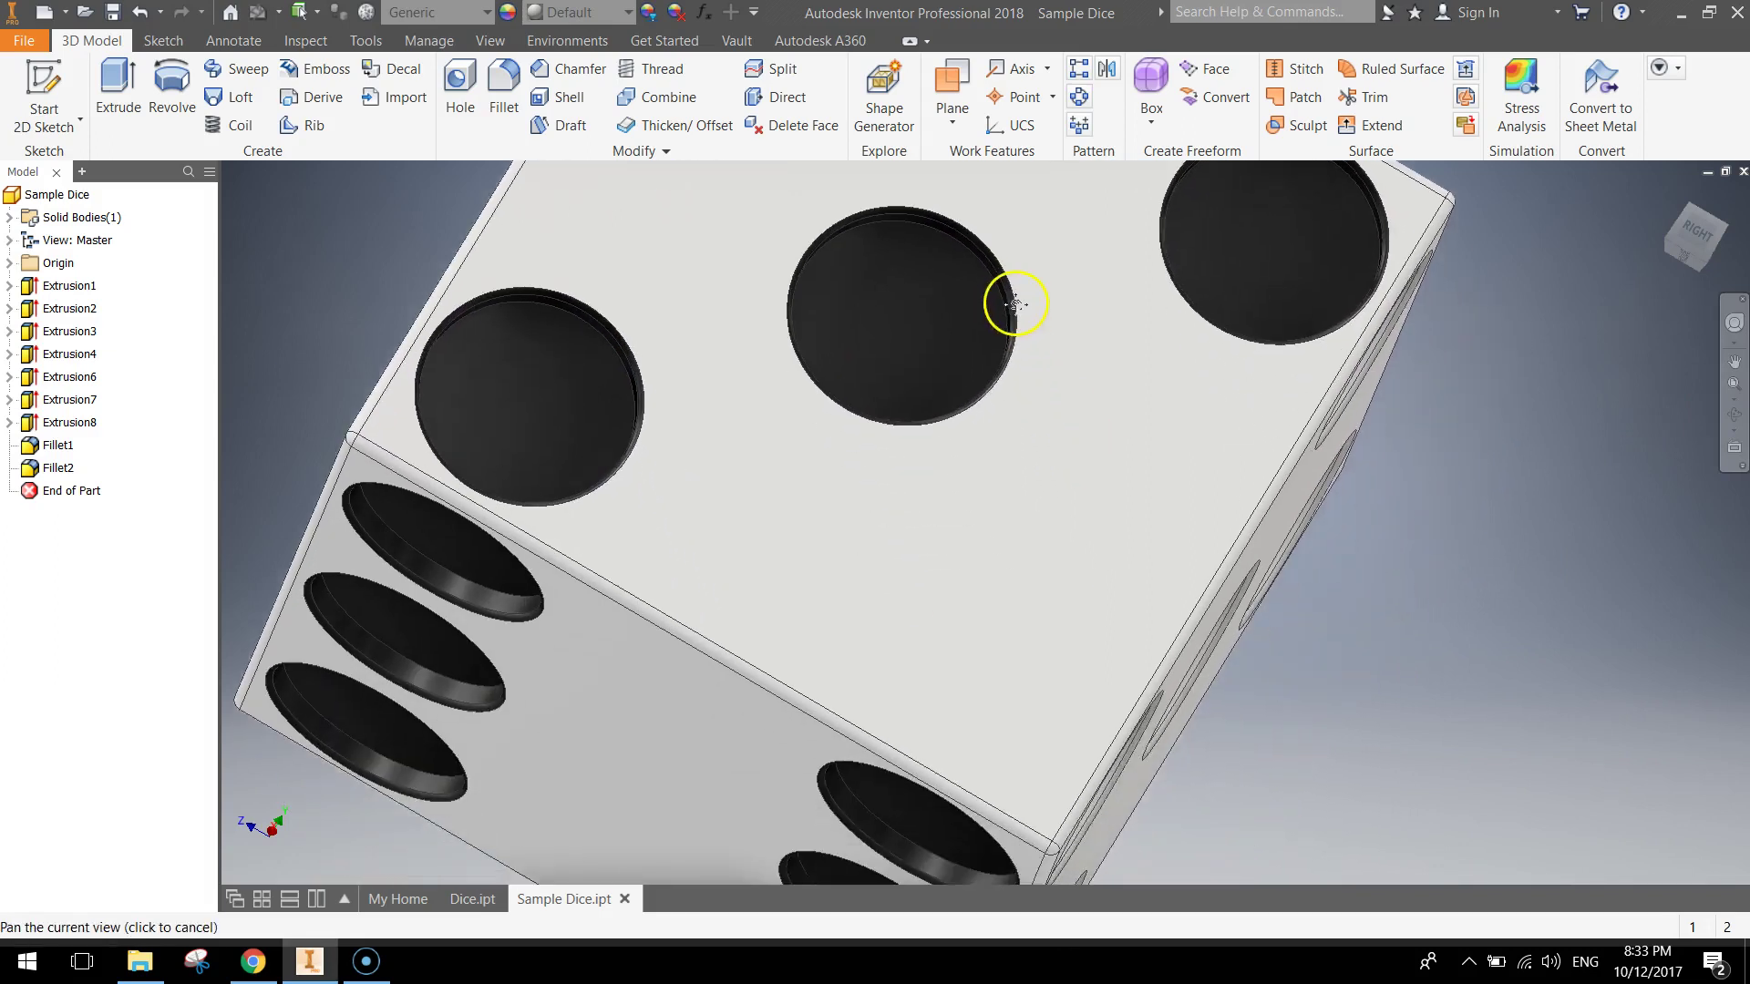
scroll(1046, 477, "down", 3)
middle_click_drag(1046, 476, 985, 581)
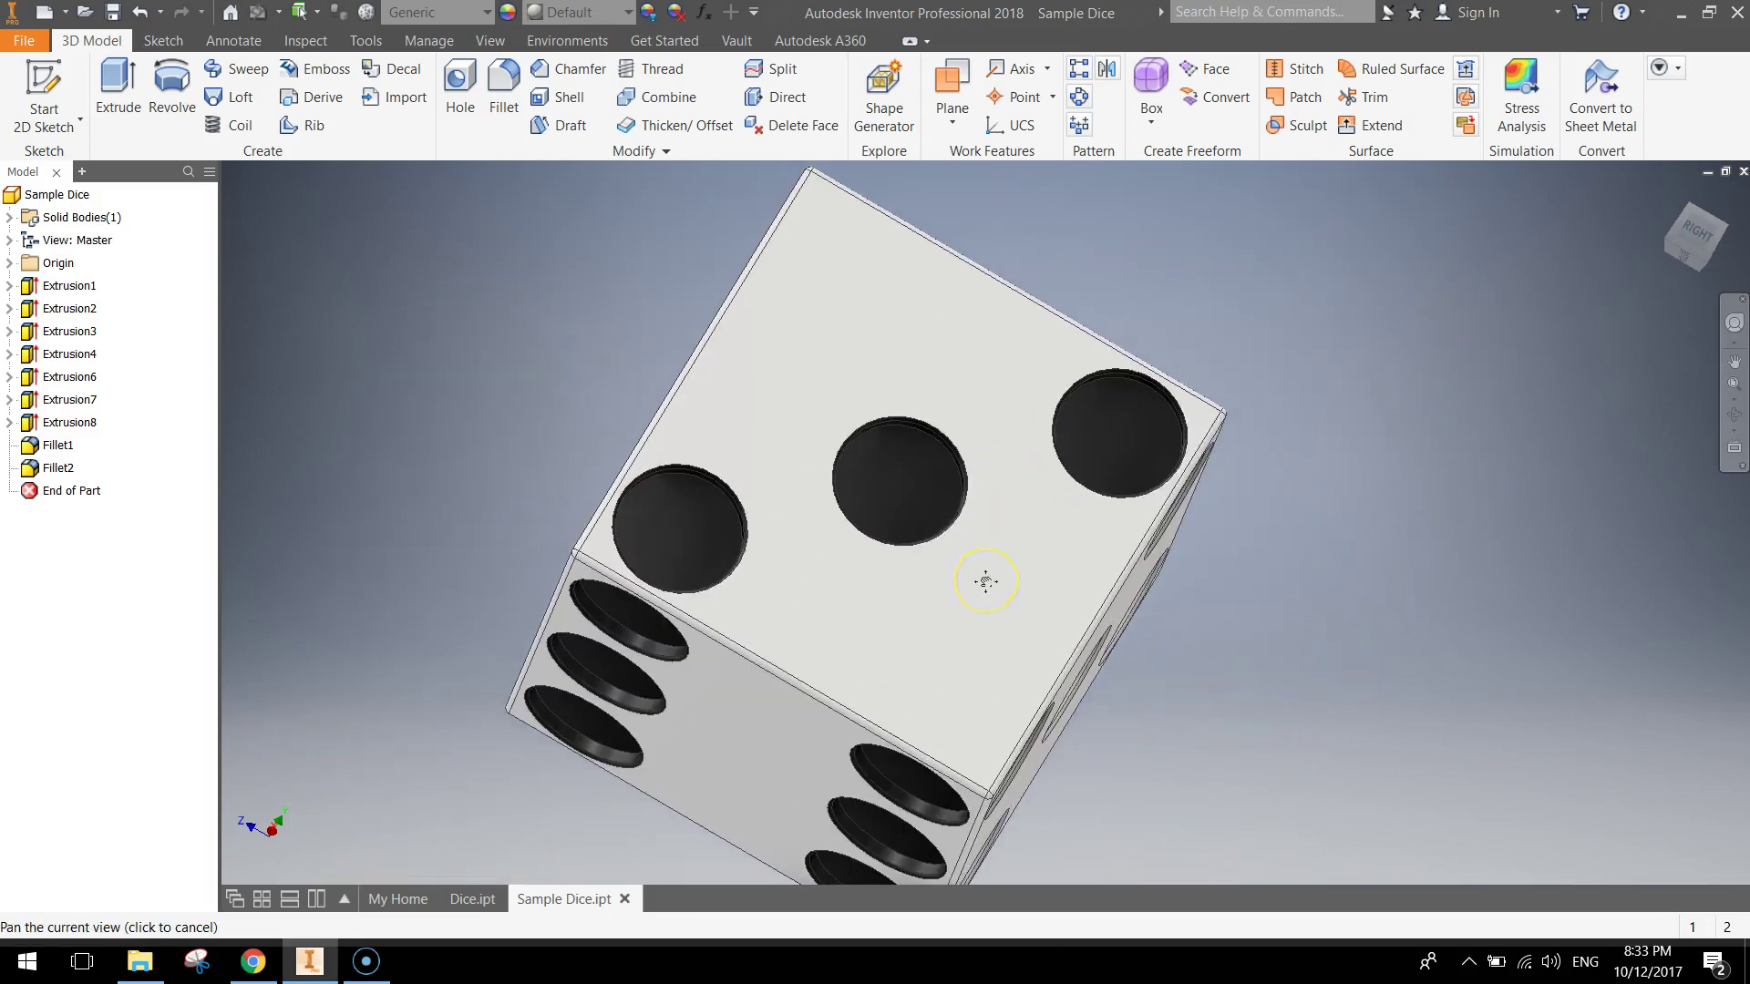
left_click(991, 630)
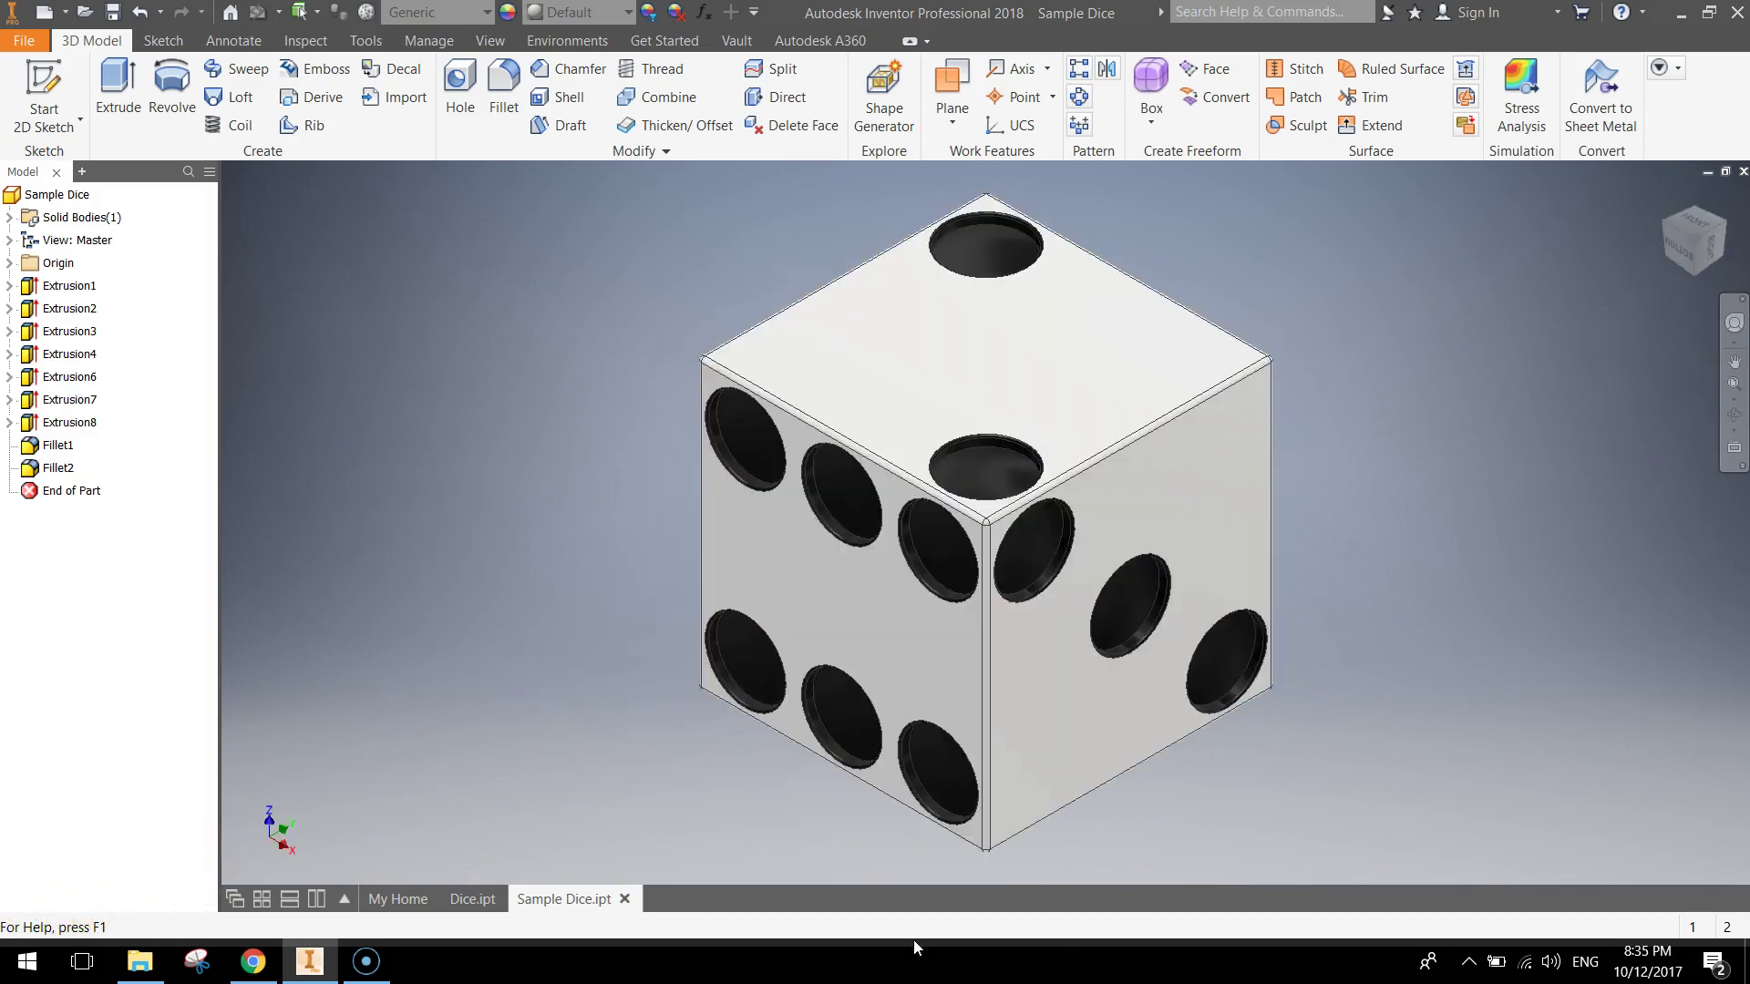
Step: Free-orbit the dice with F4 to inspect another side
key("F4")
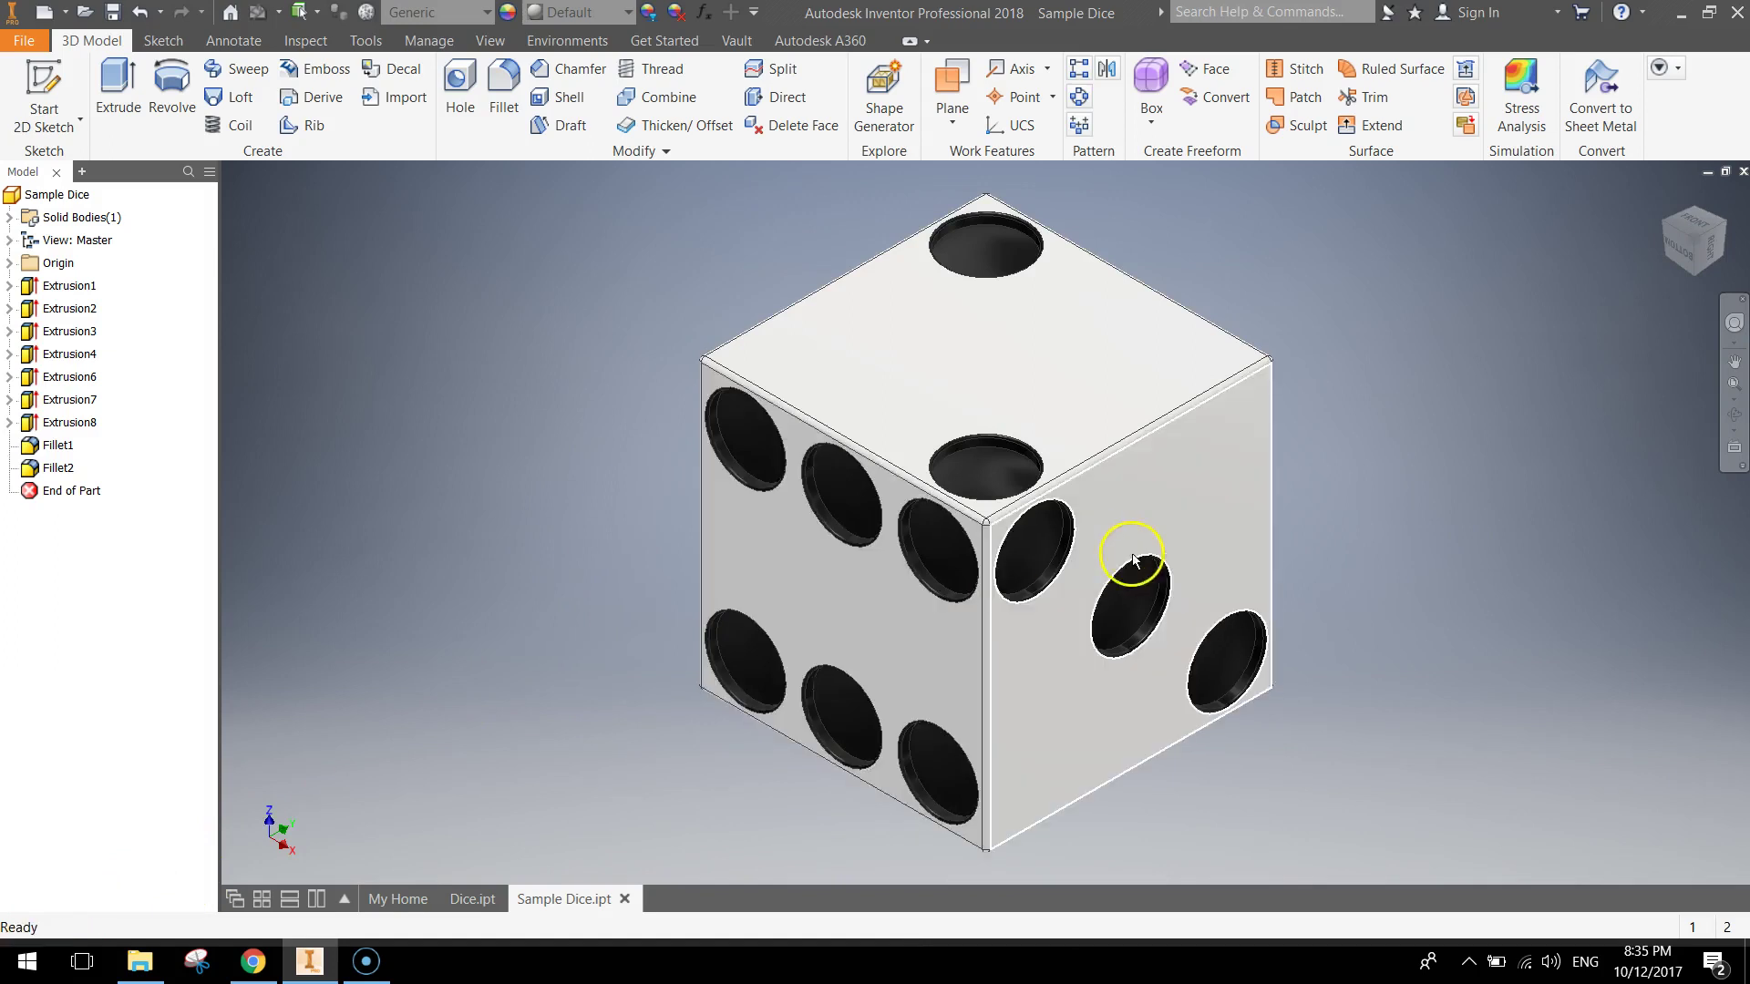
left_click_drag(1133, 558, 765, 695)
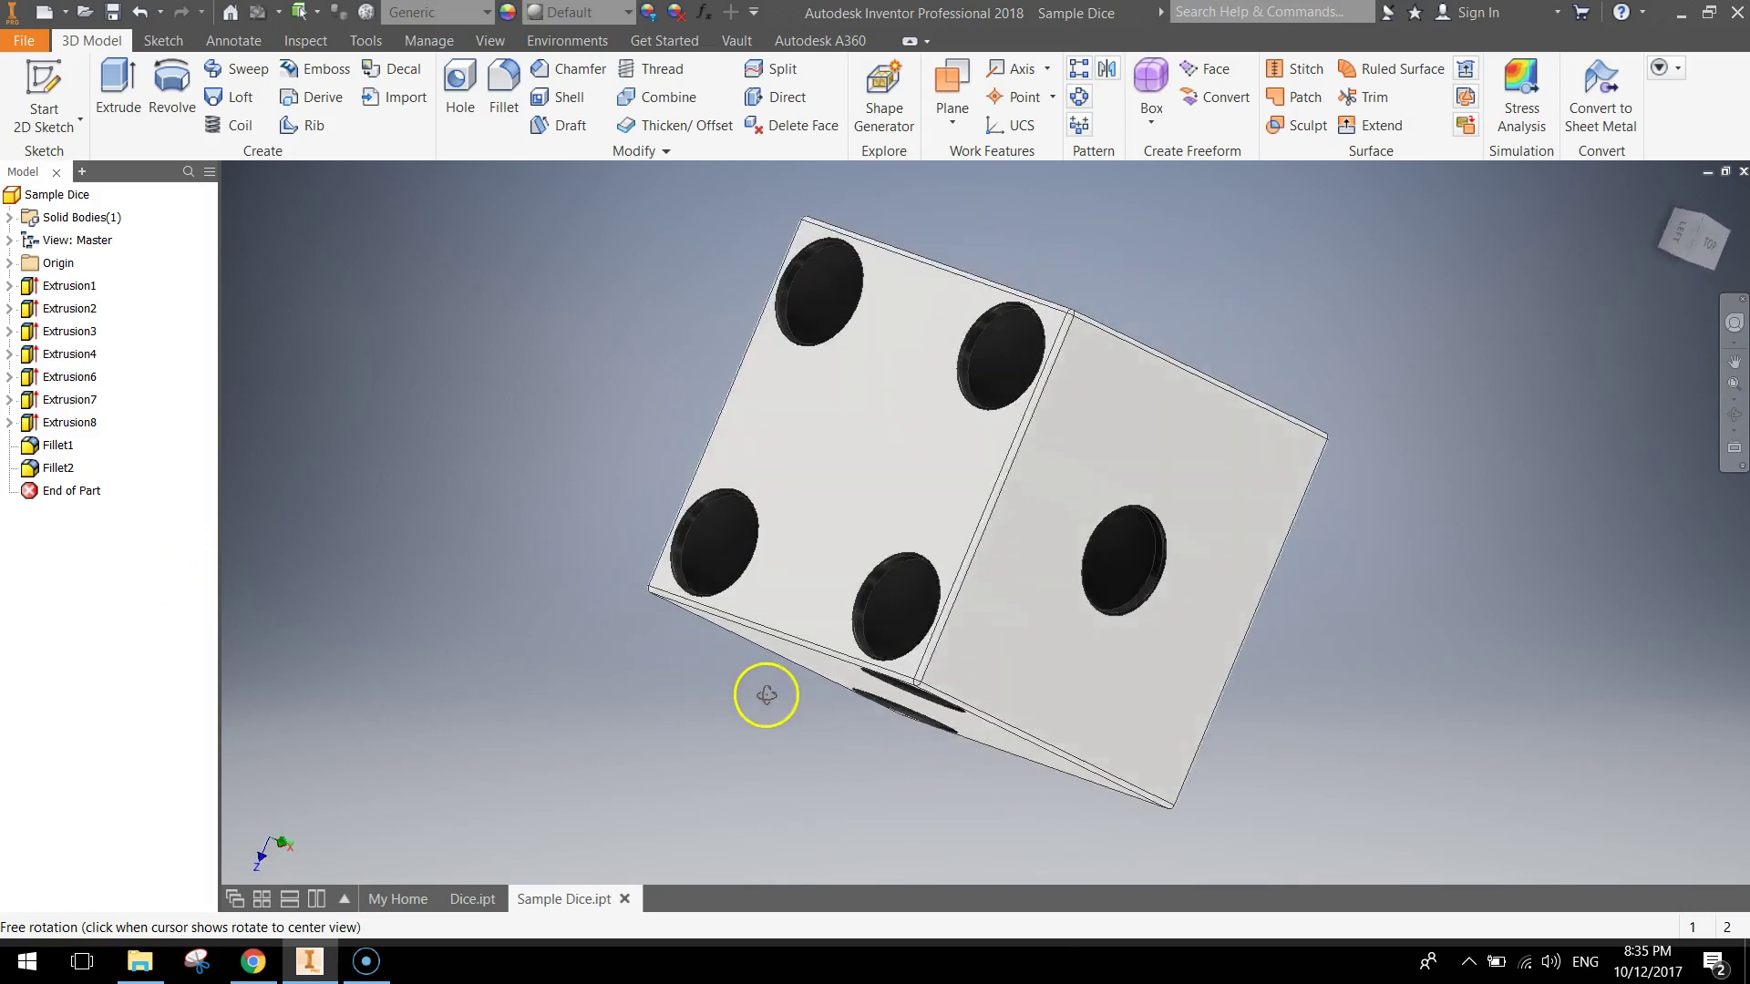
key("Escape")
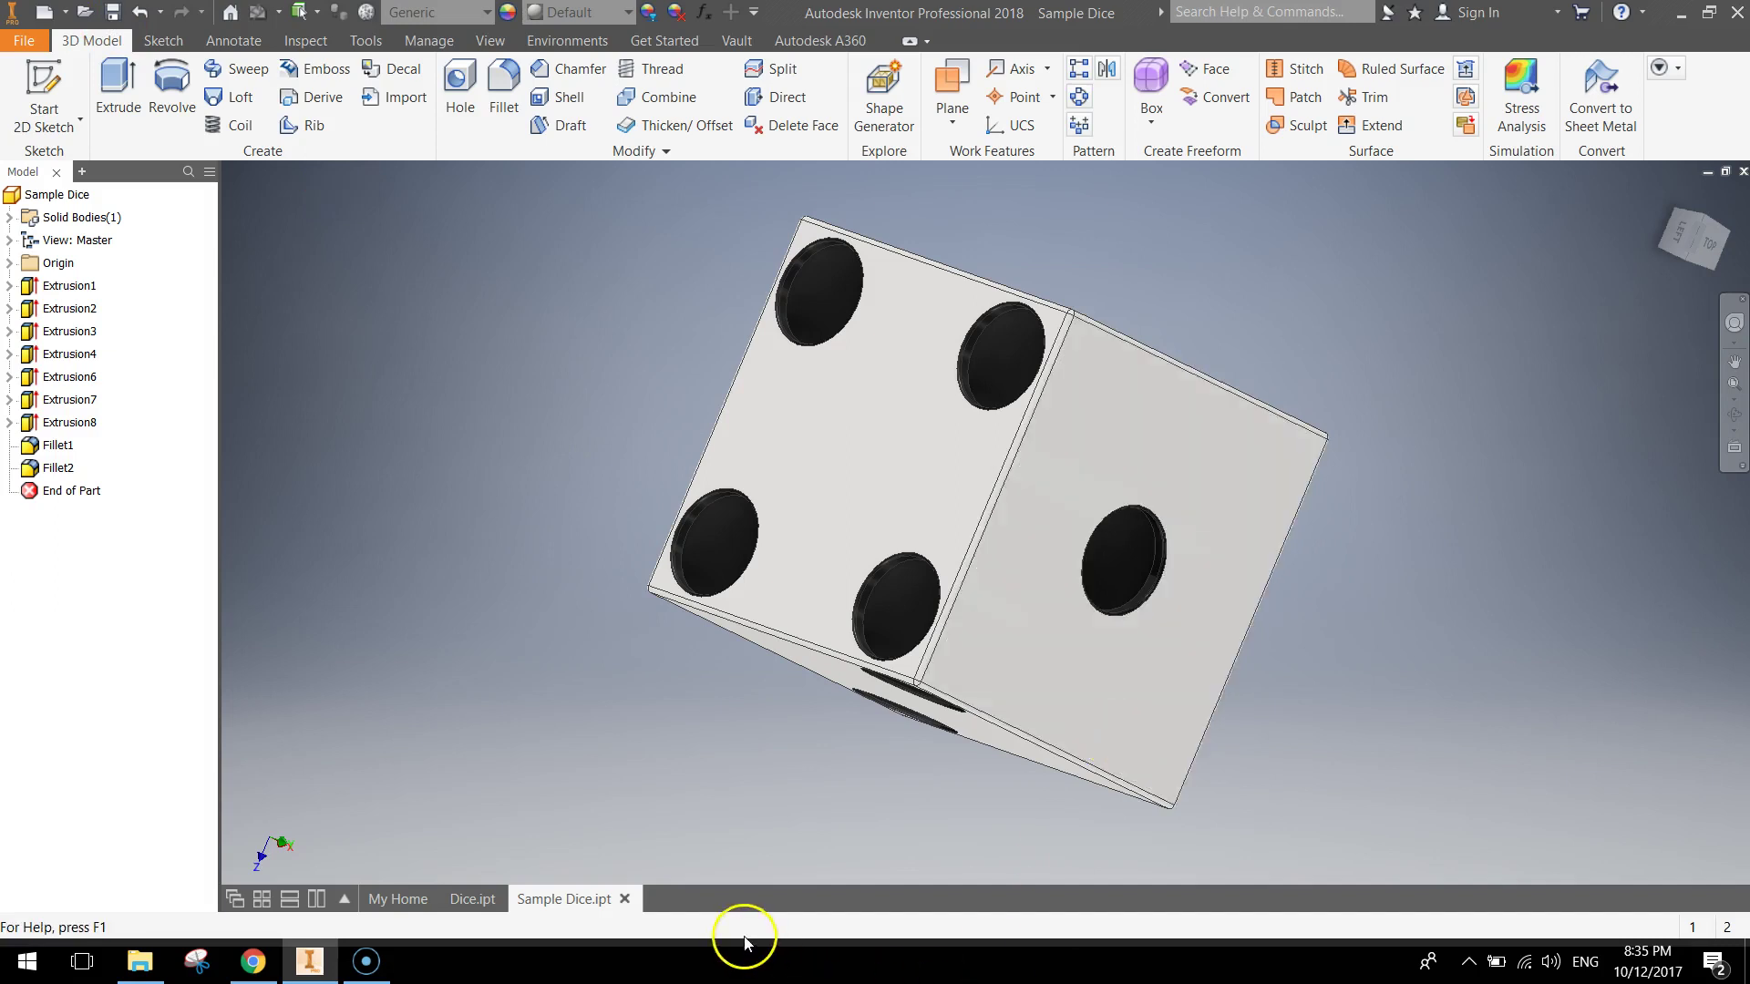
Step: Close the Dice.ipt document and orbit the Sample Dice model to a new orientation
left_click(470, 899)
left_click(509, 899)
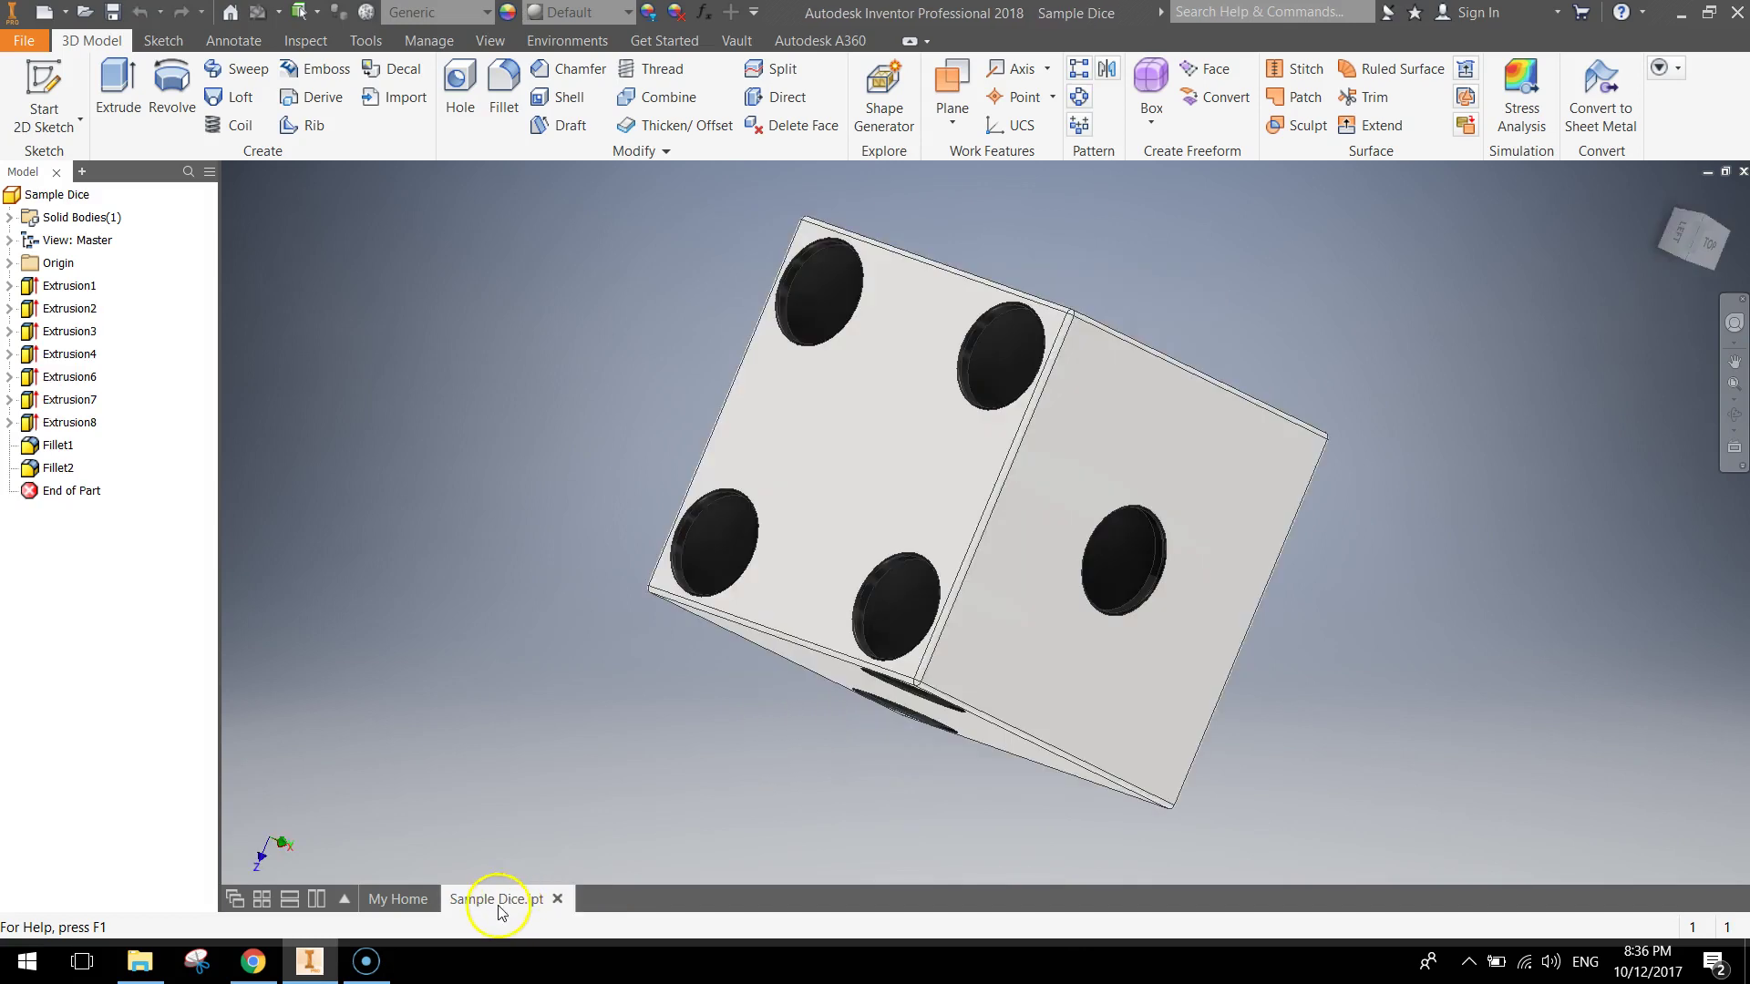
middle_click_drag(1160, 746, 847, 695, "shift")
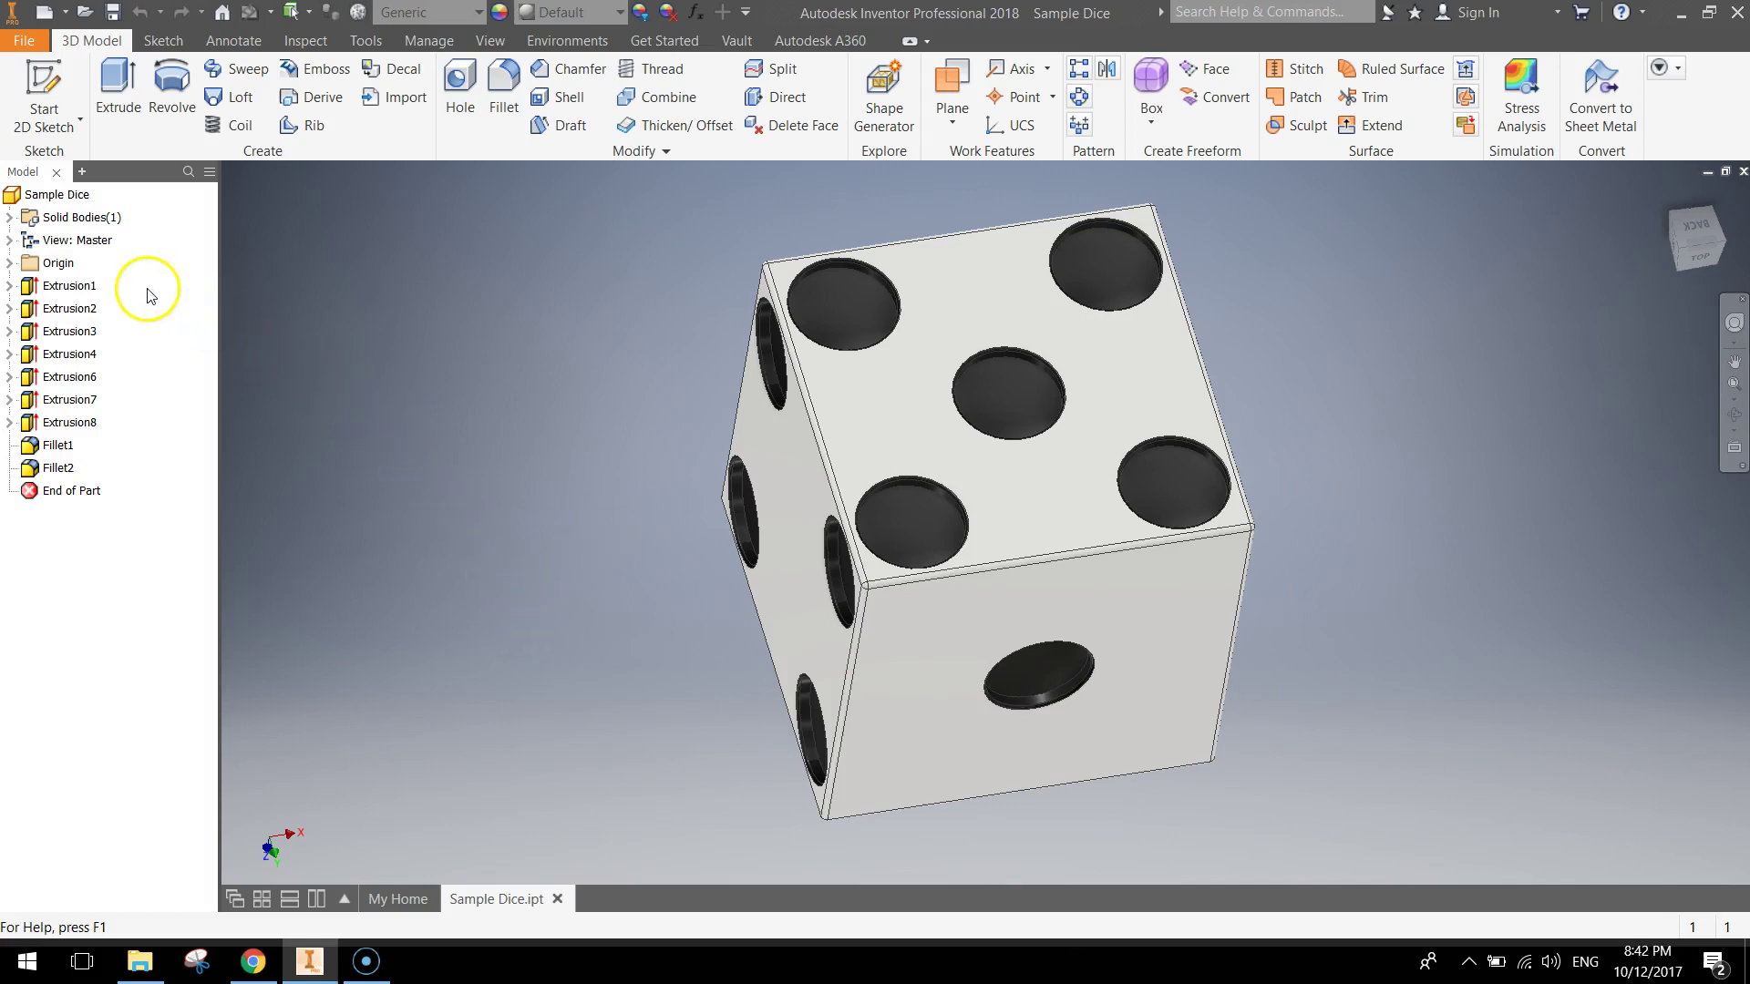
Step: Create Drawing2 from the Metric ANSI (mm).idw template via File > New
left_click(20, 42)
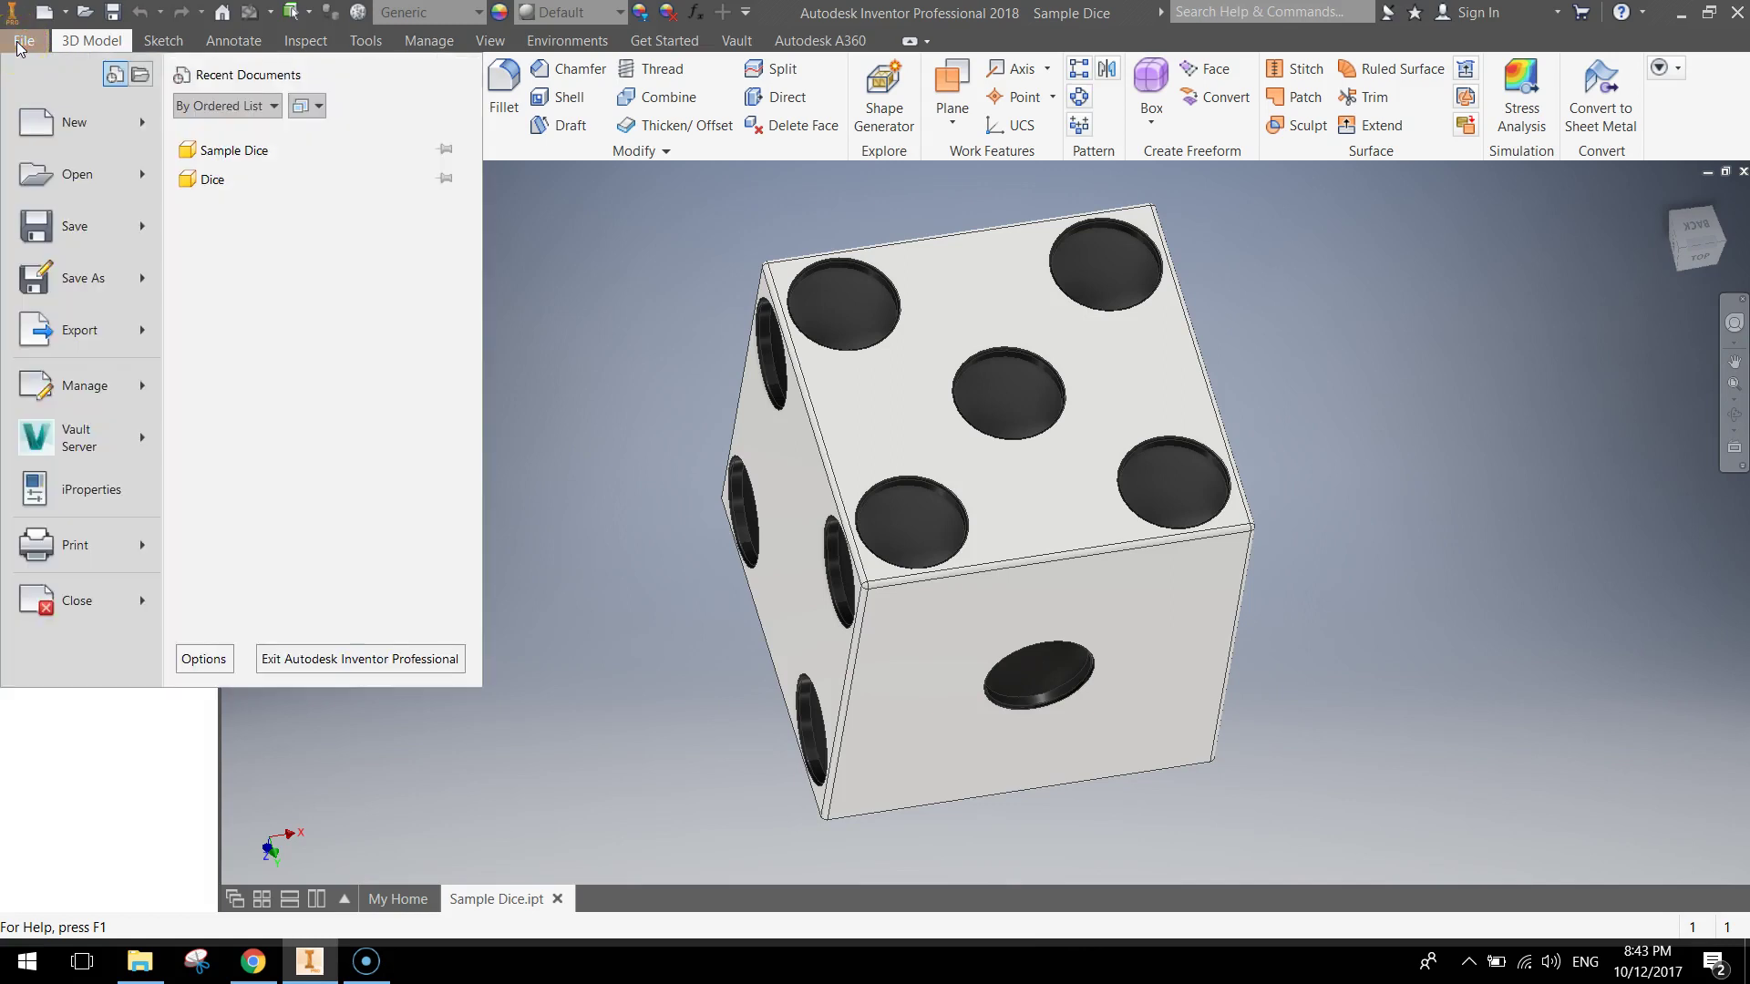
left_click(67, 131)
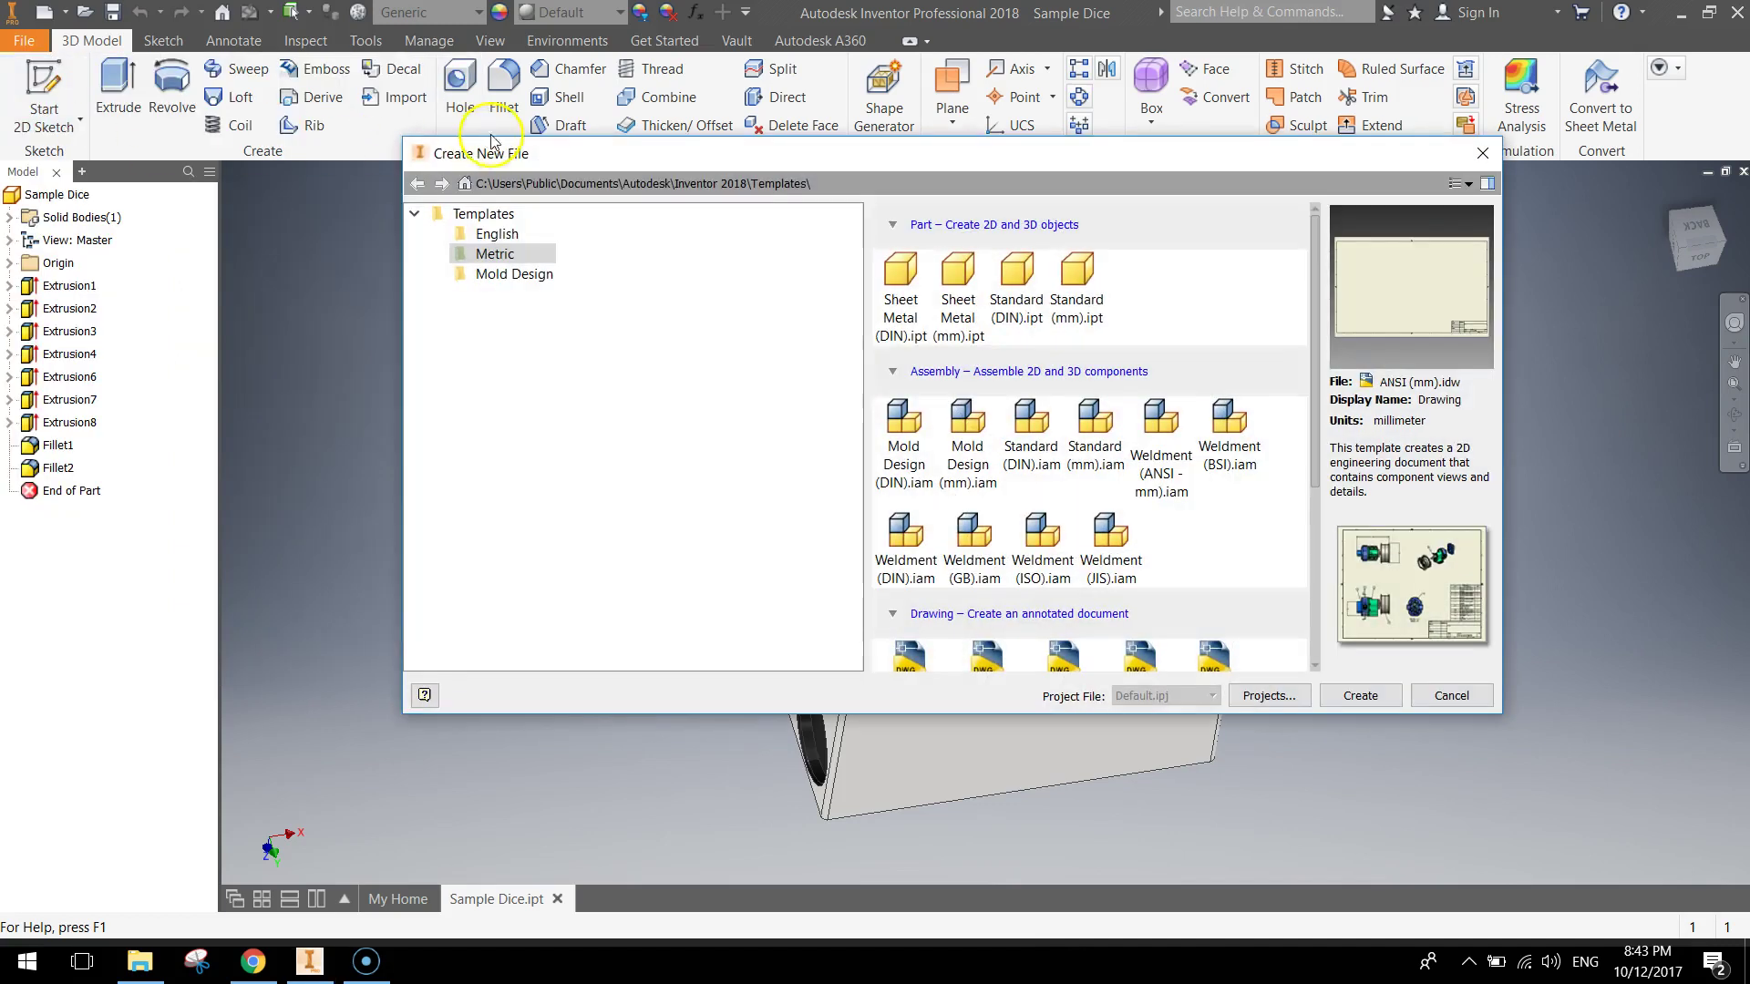
left_click_drag(678, 153, 664, 139)
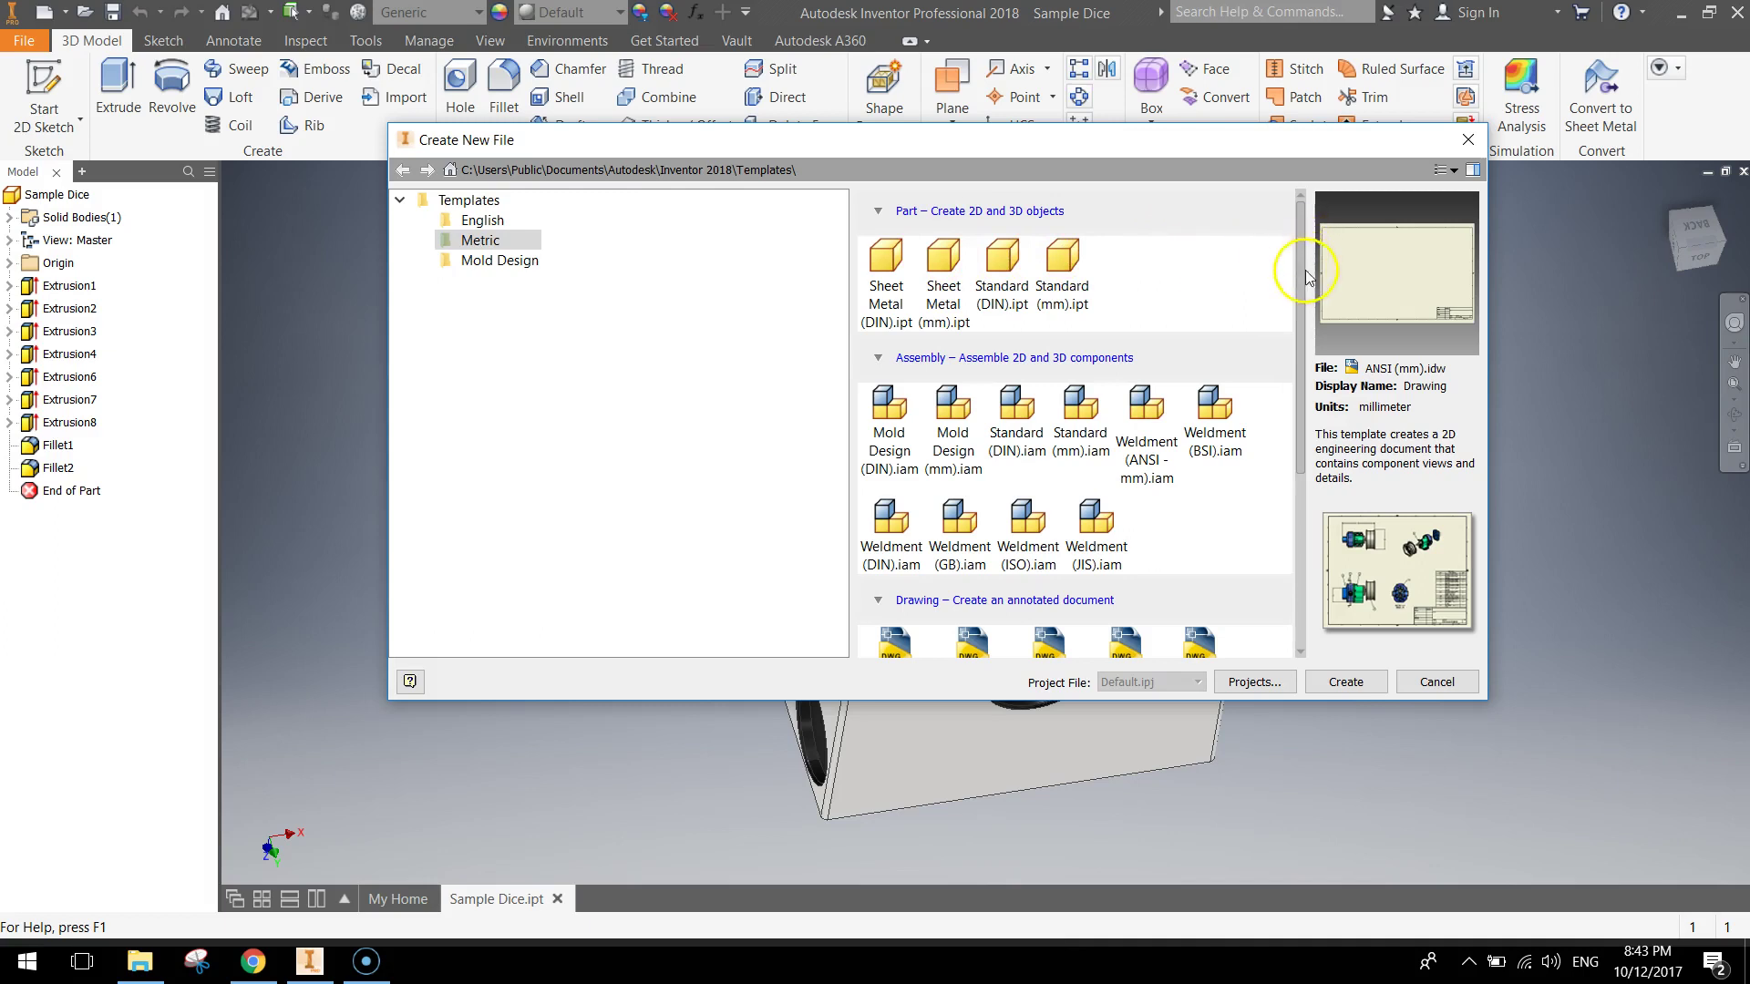
mouse_move(1300, 278)
left_mouse_down()
mouse_move(1318, 293)
mouse_move(1308, 468)
left_mouse_up()
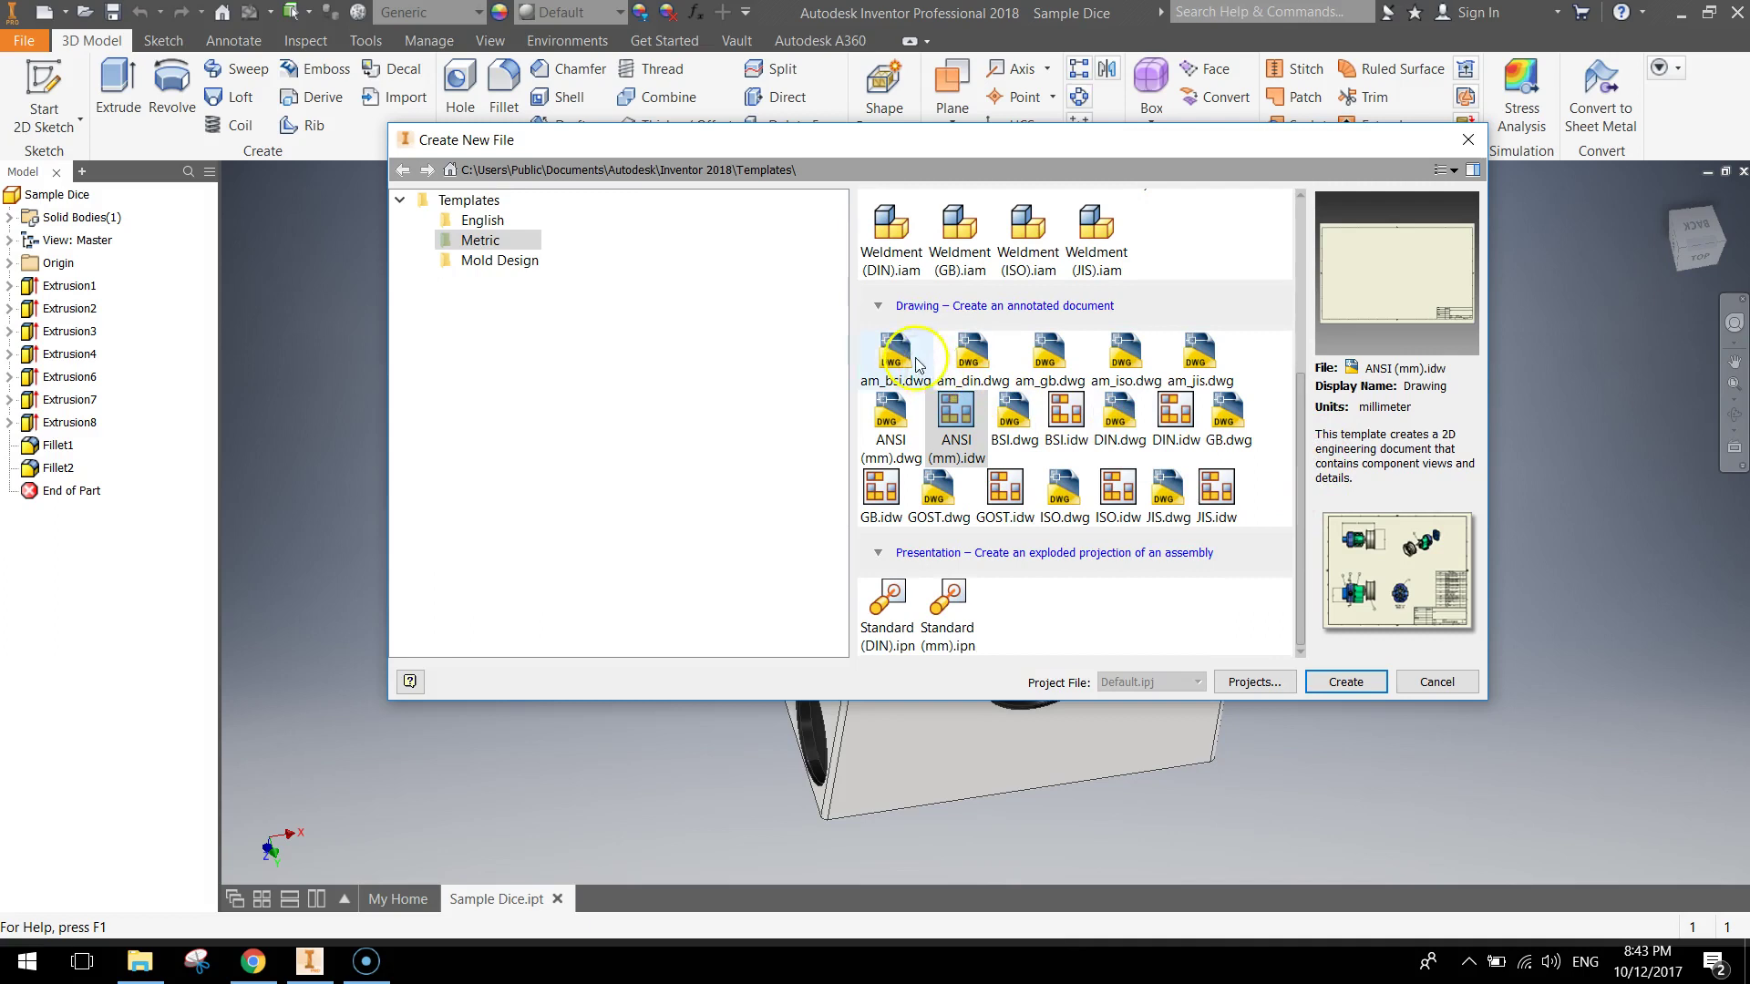
left_click(959, 444)
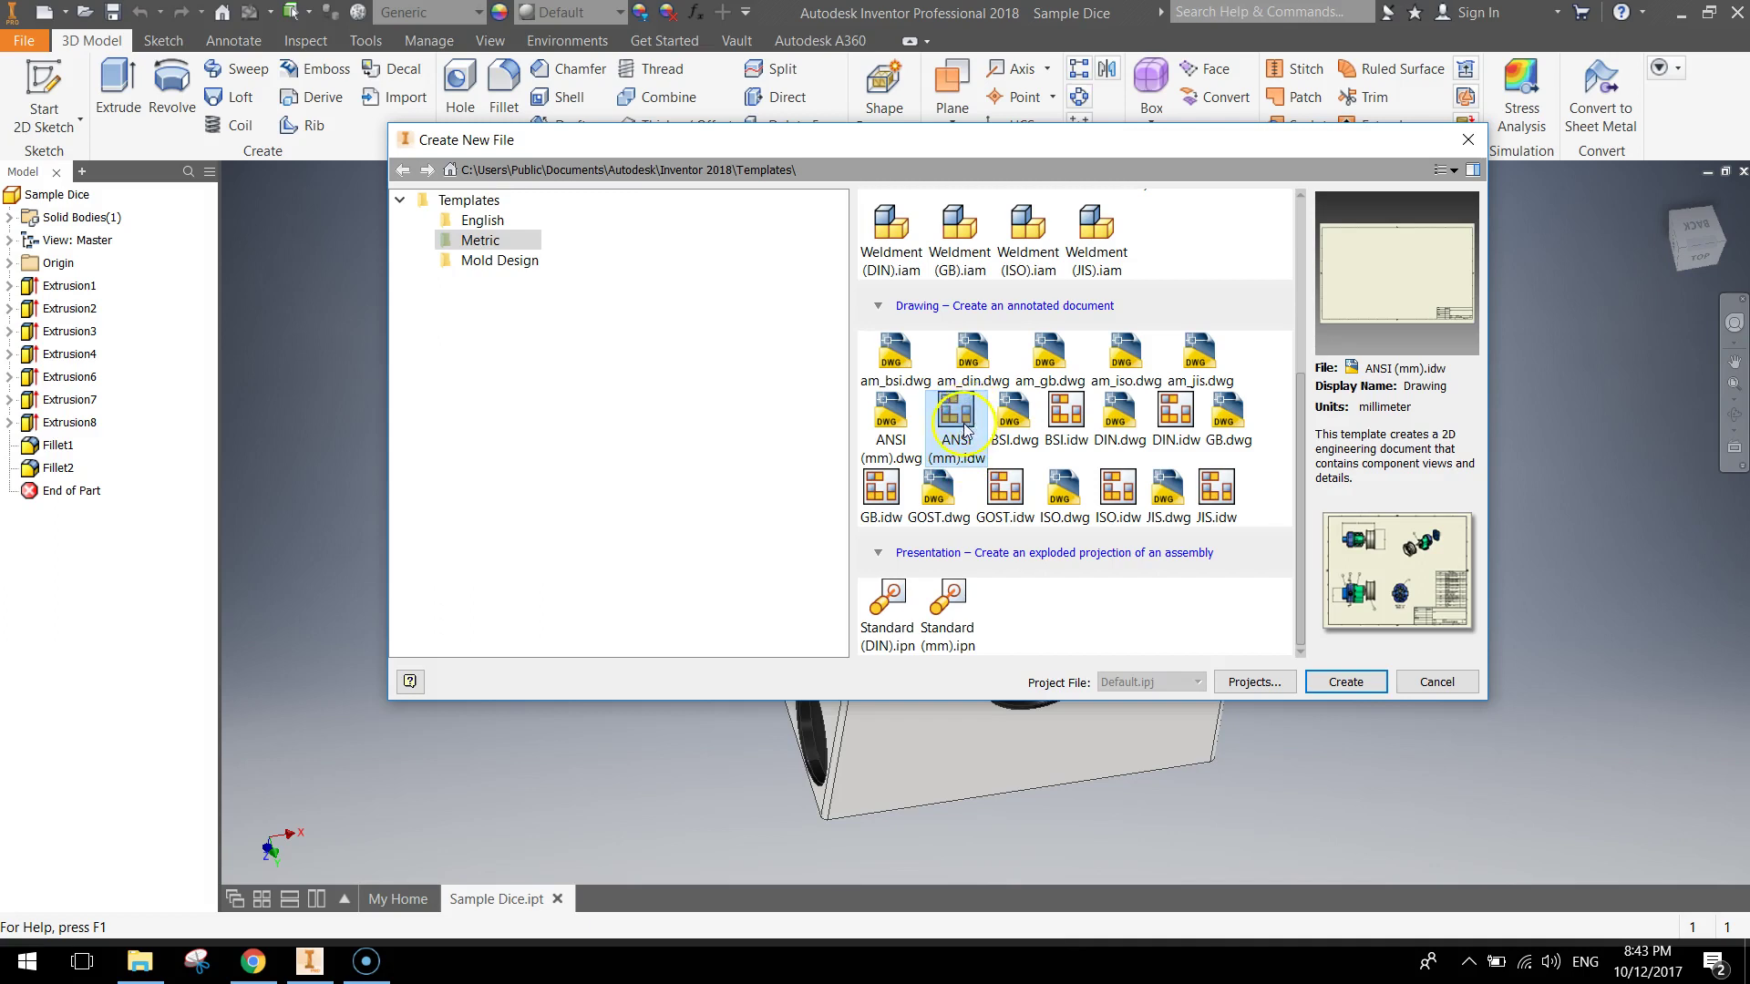
left_click(902, 427)
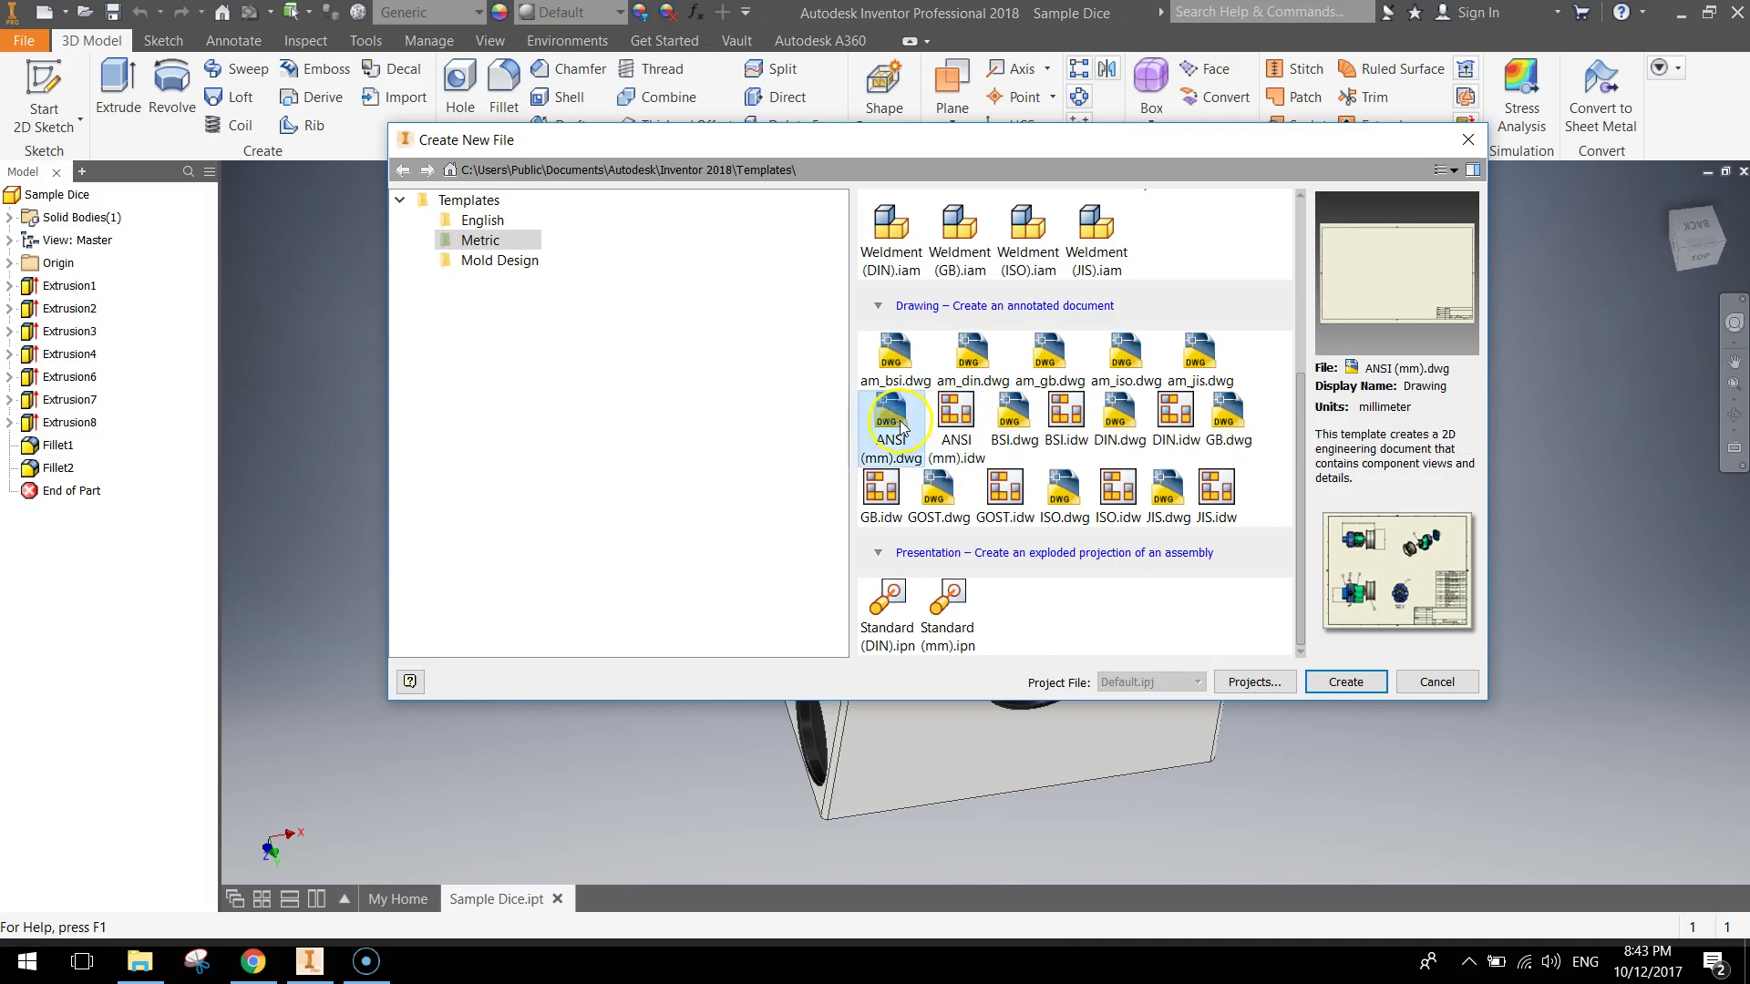
left_click(955, 422)
left_click(888, 415)
left_click(953, 410)
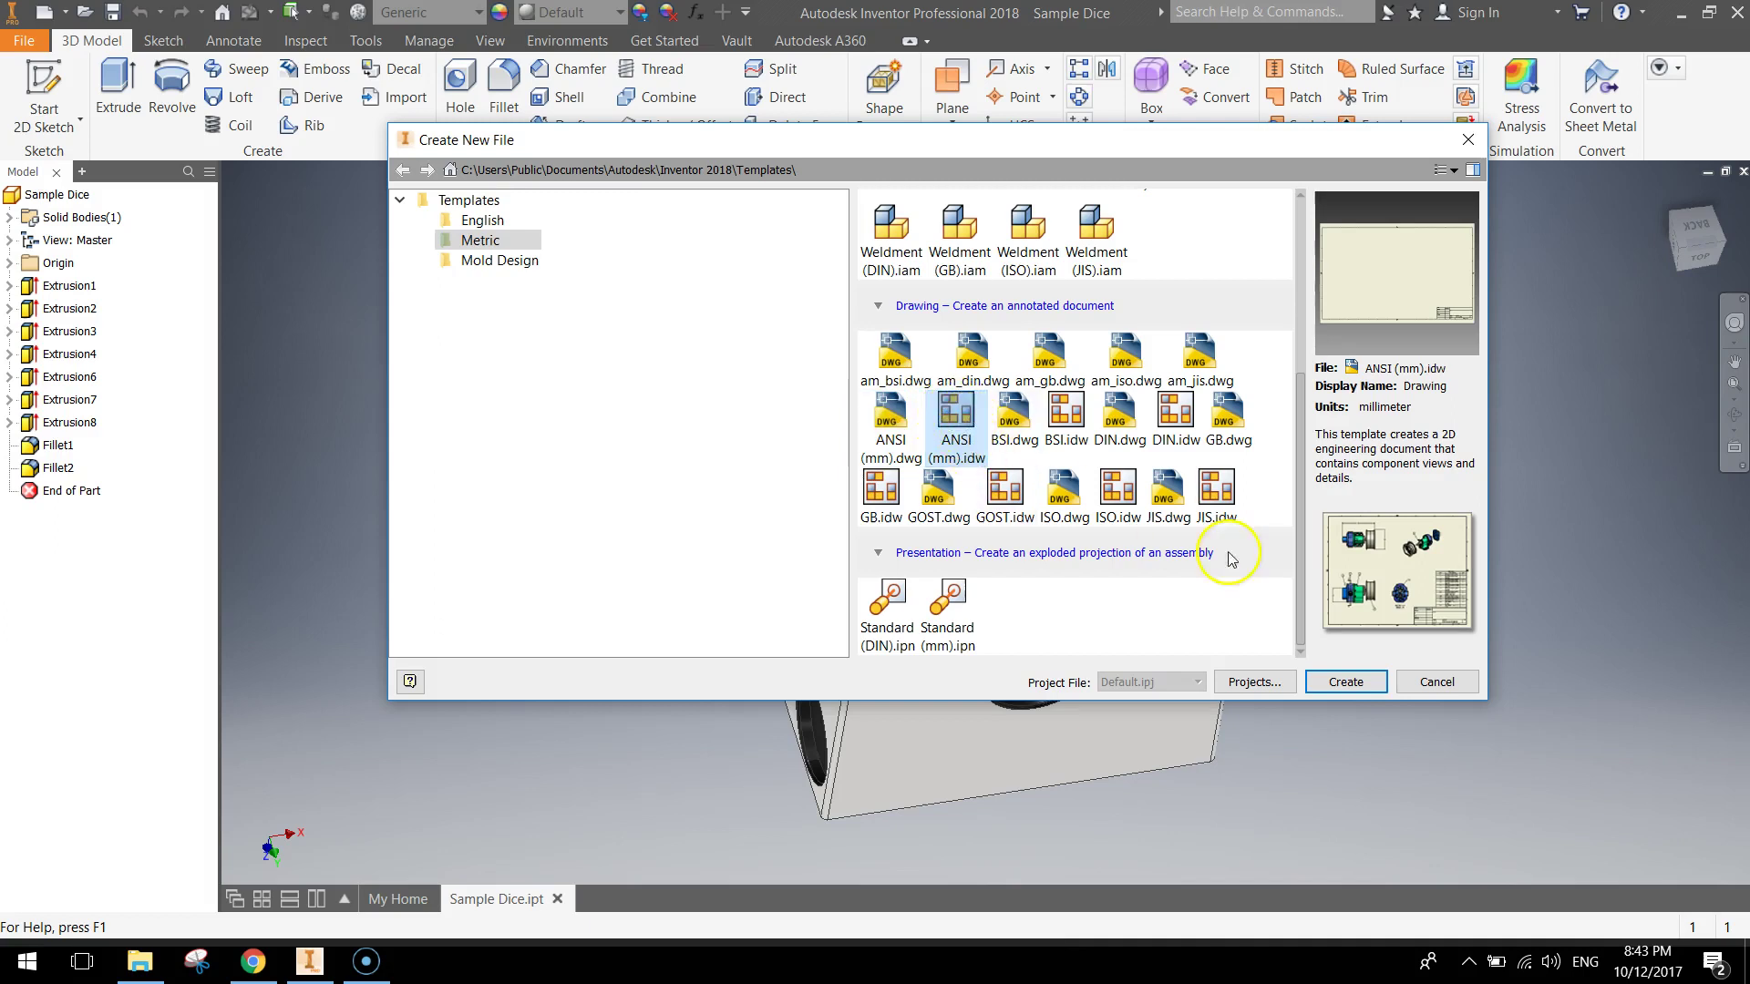
left_click(1348, 682)
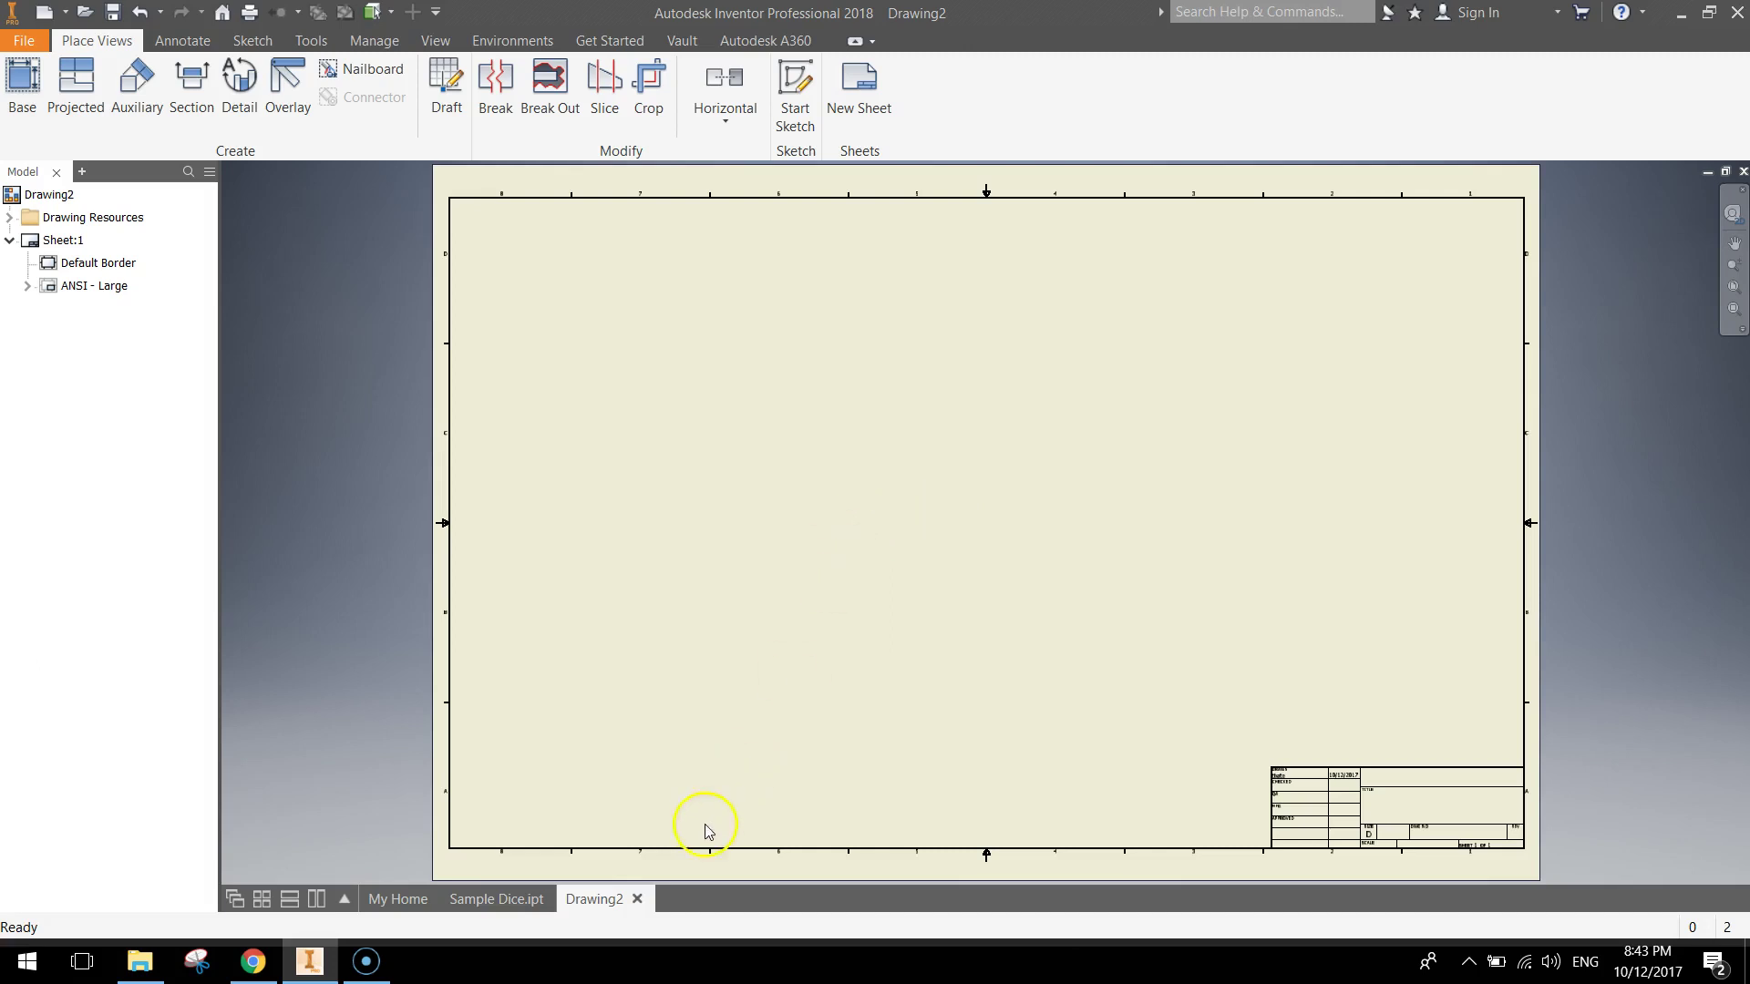
Step: Place a Sample Dice base view, VIEW1 at 121:1, in the sheet's lower left
mouse_move(512, 917)
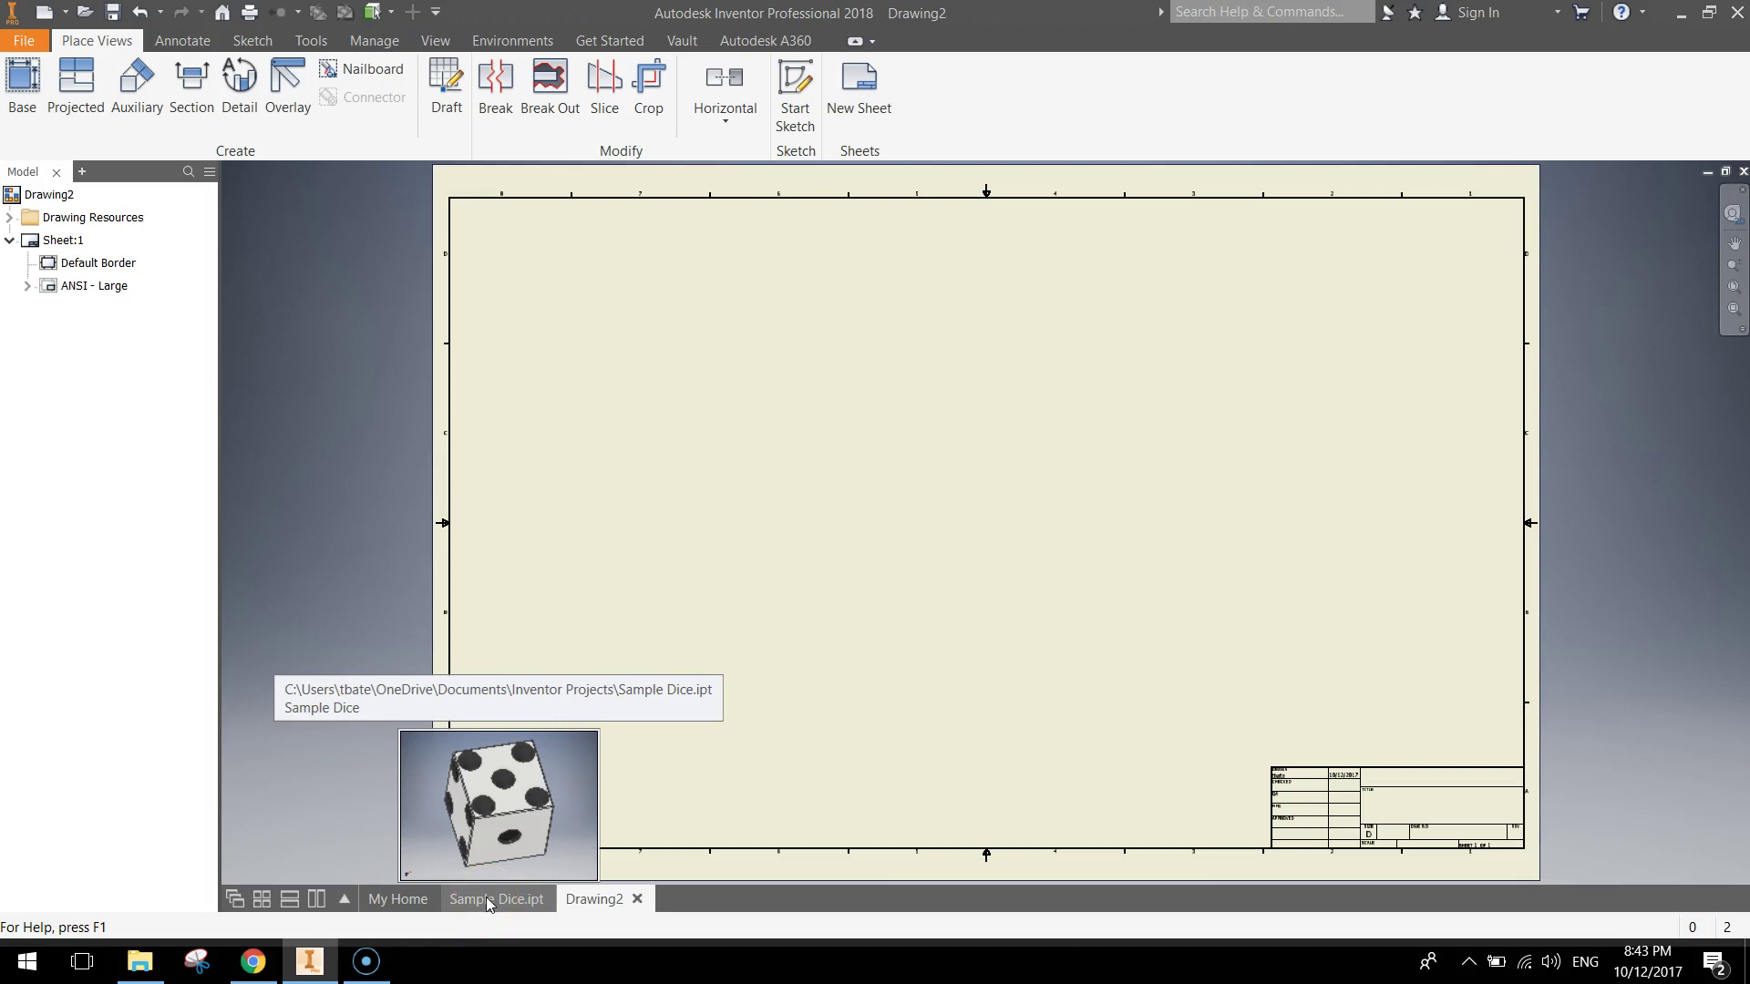
left_click(729, 523)
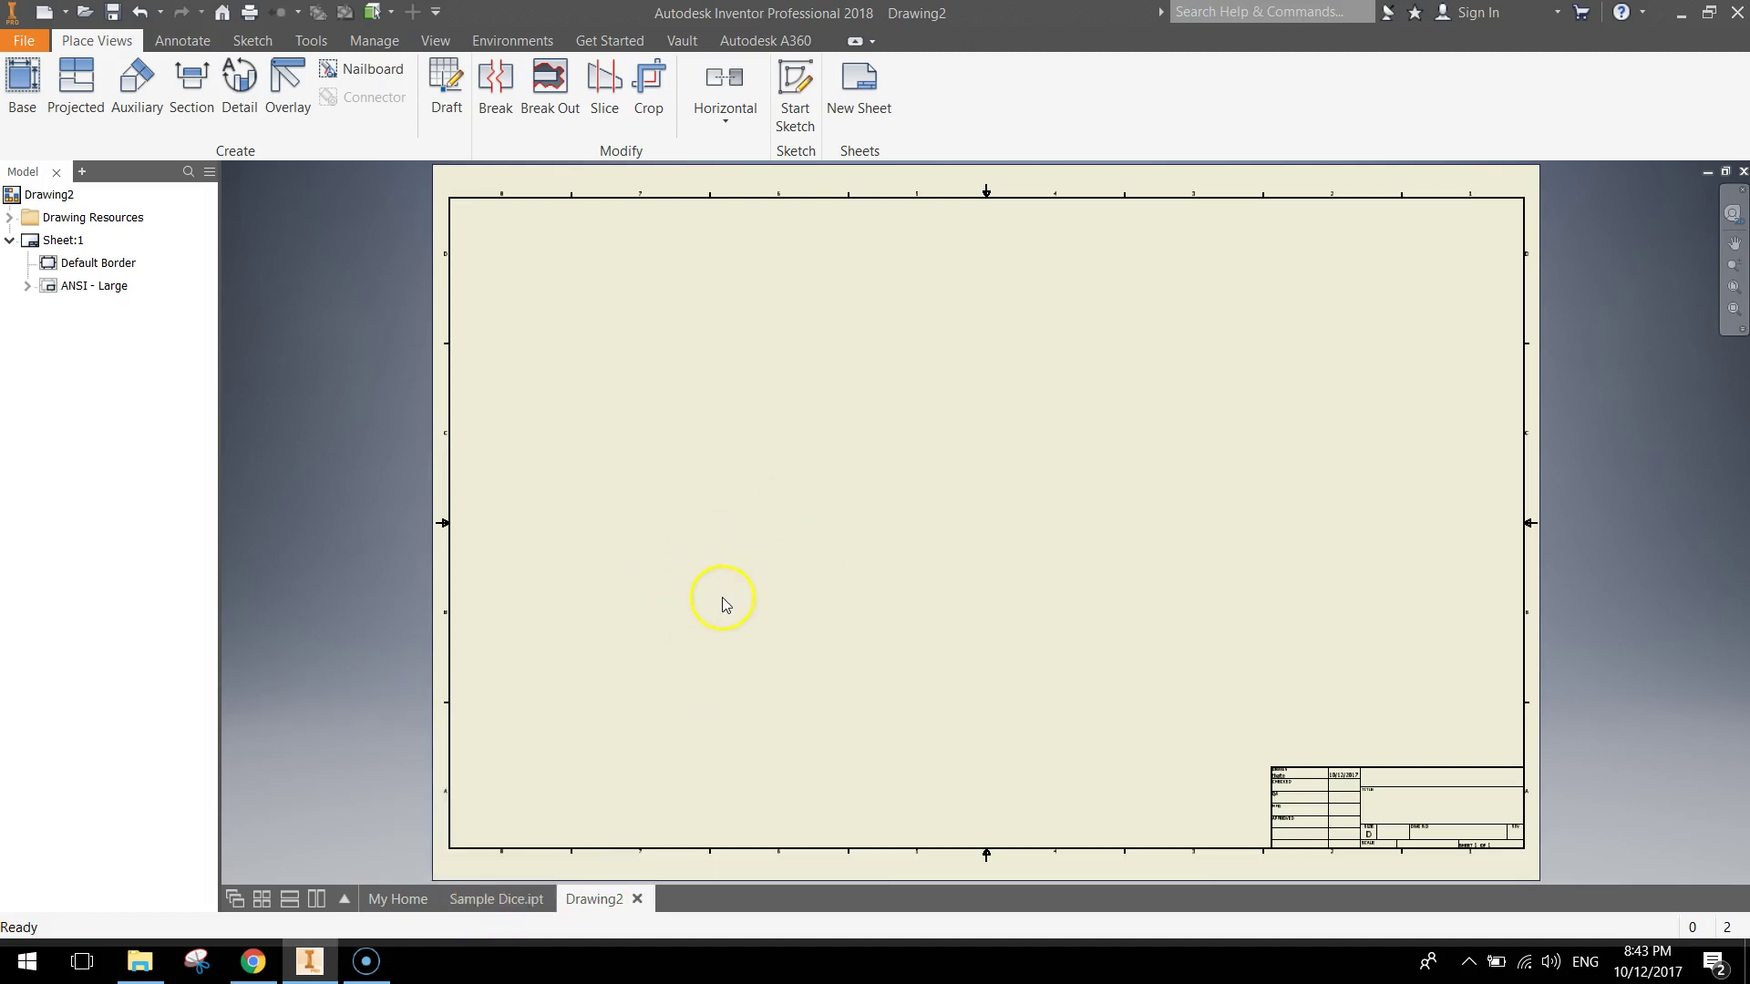
left_click(23, 88)
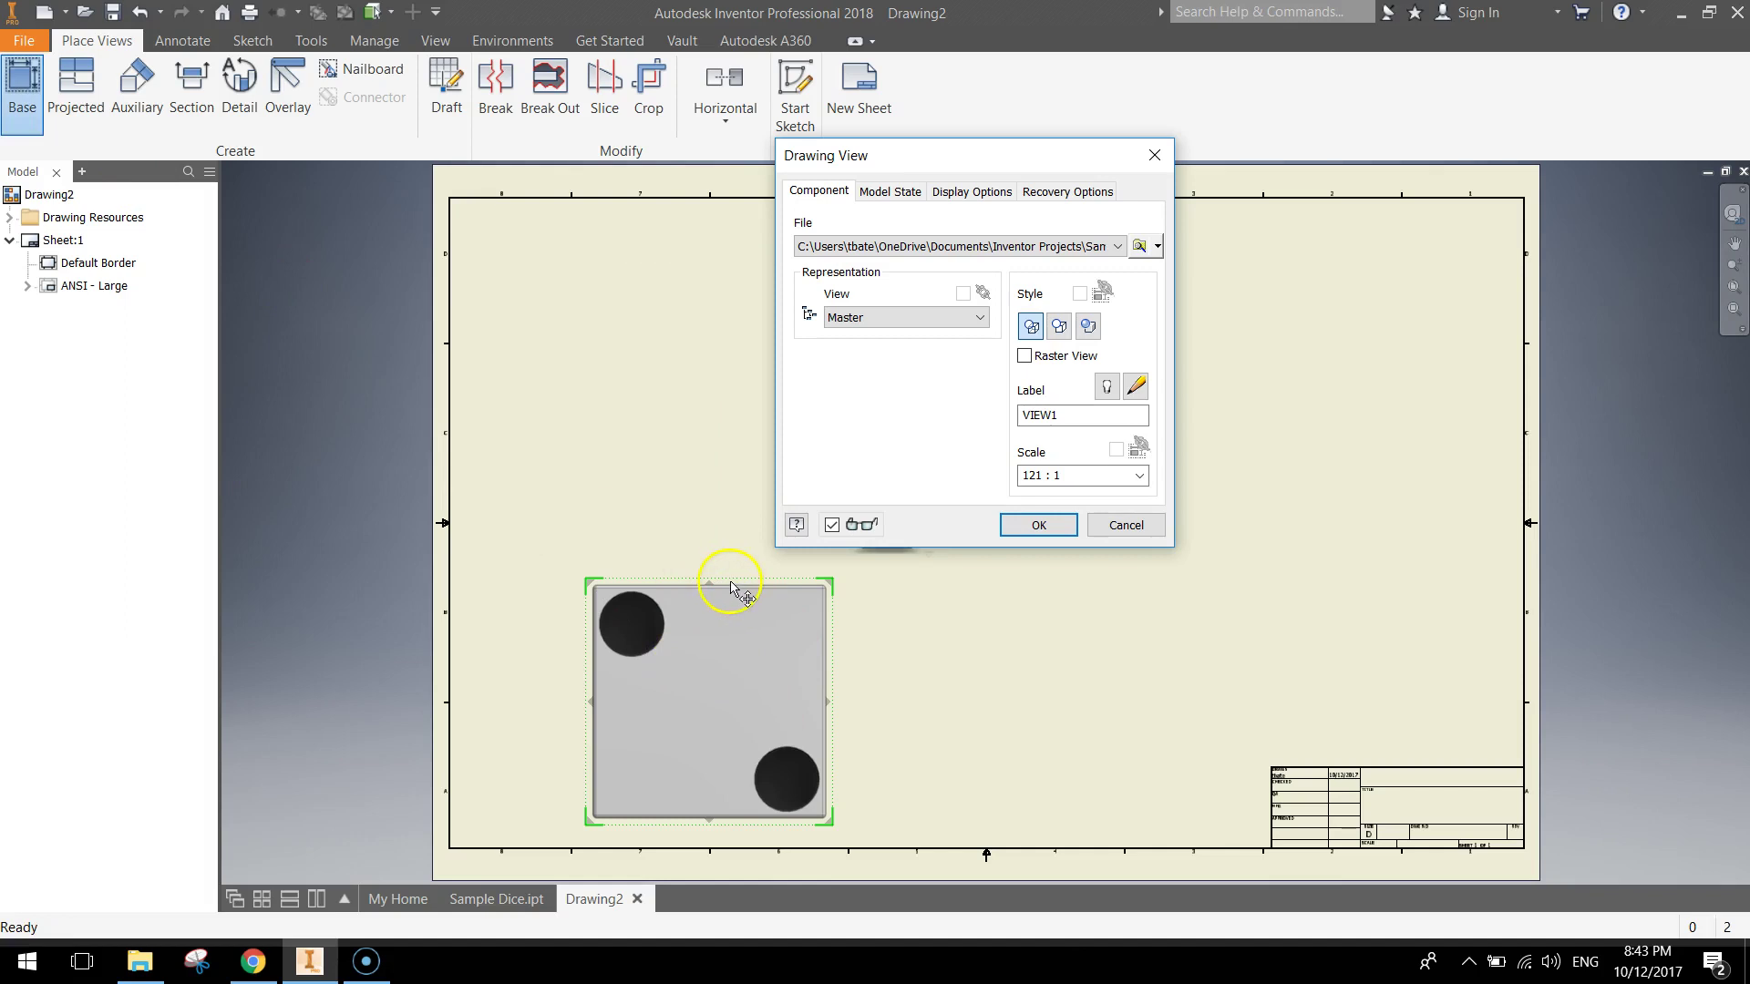
left_click_drag(740, 587, 650, 594)
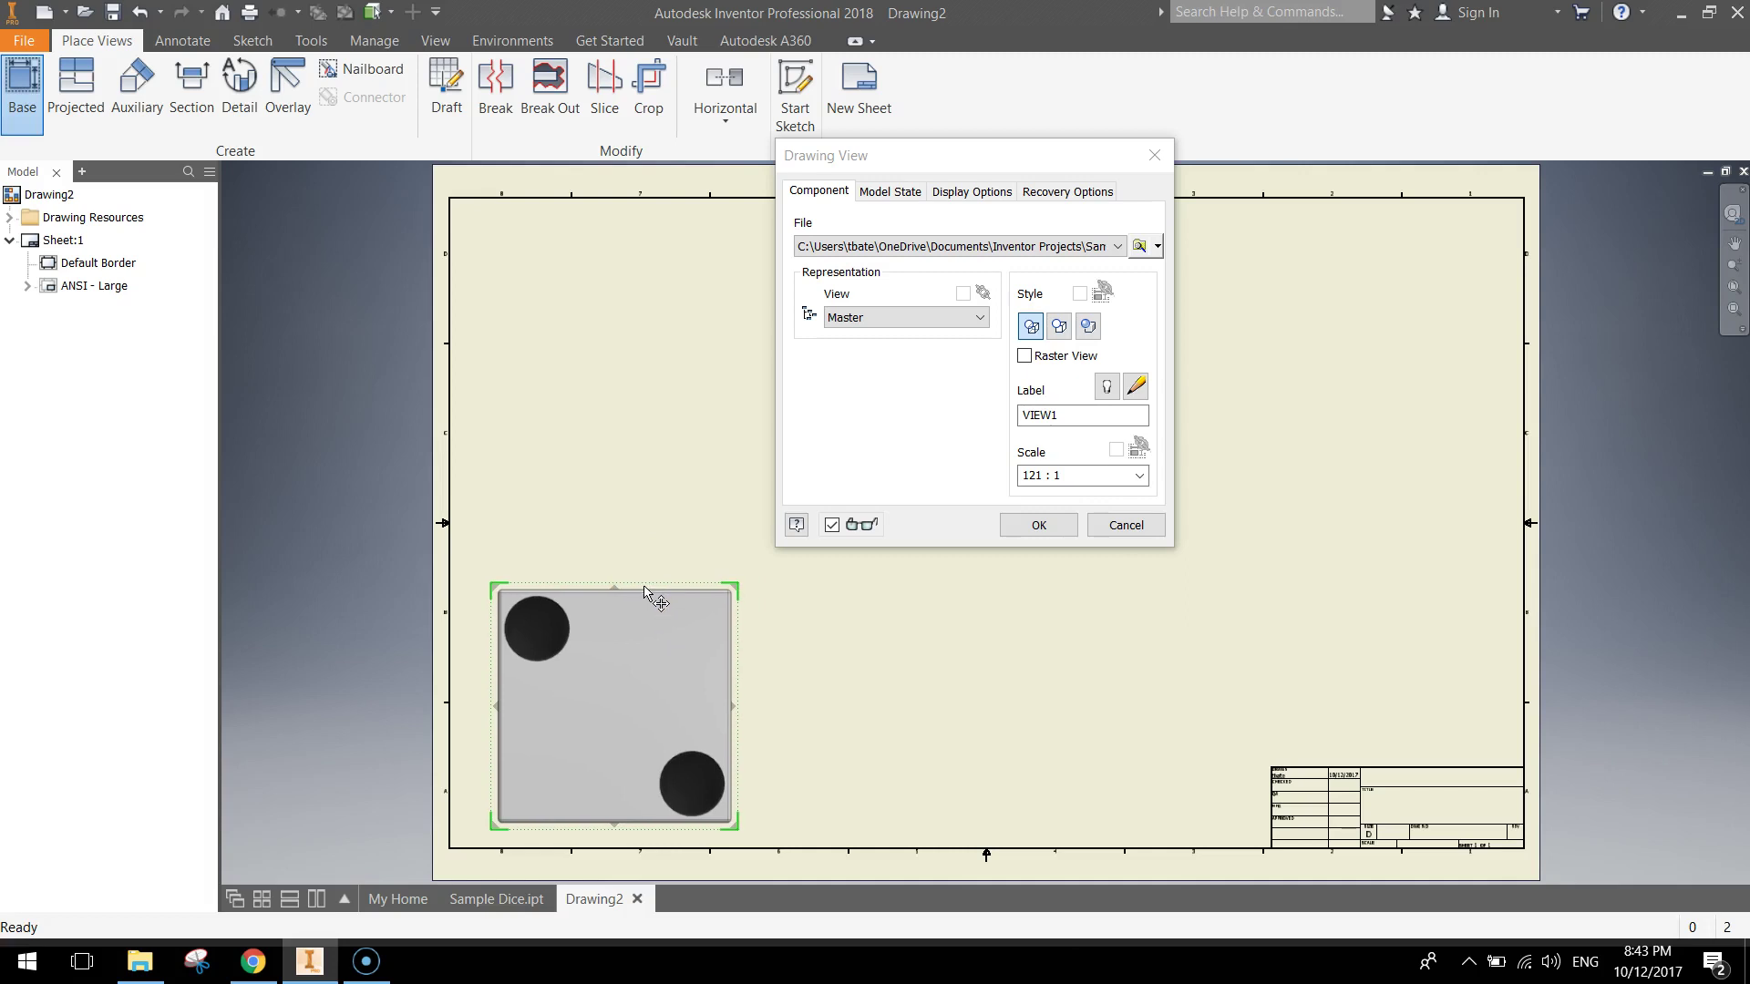
left_click(729, 591)
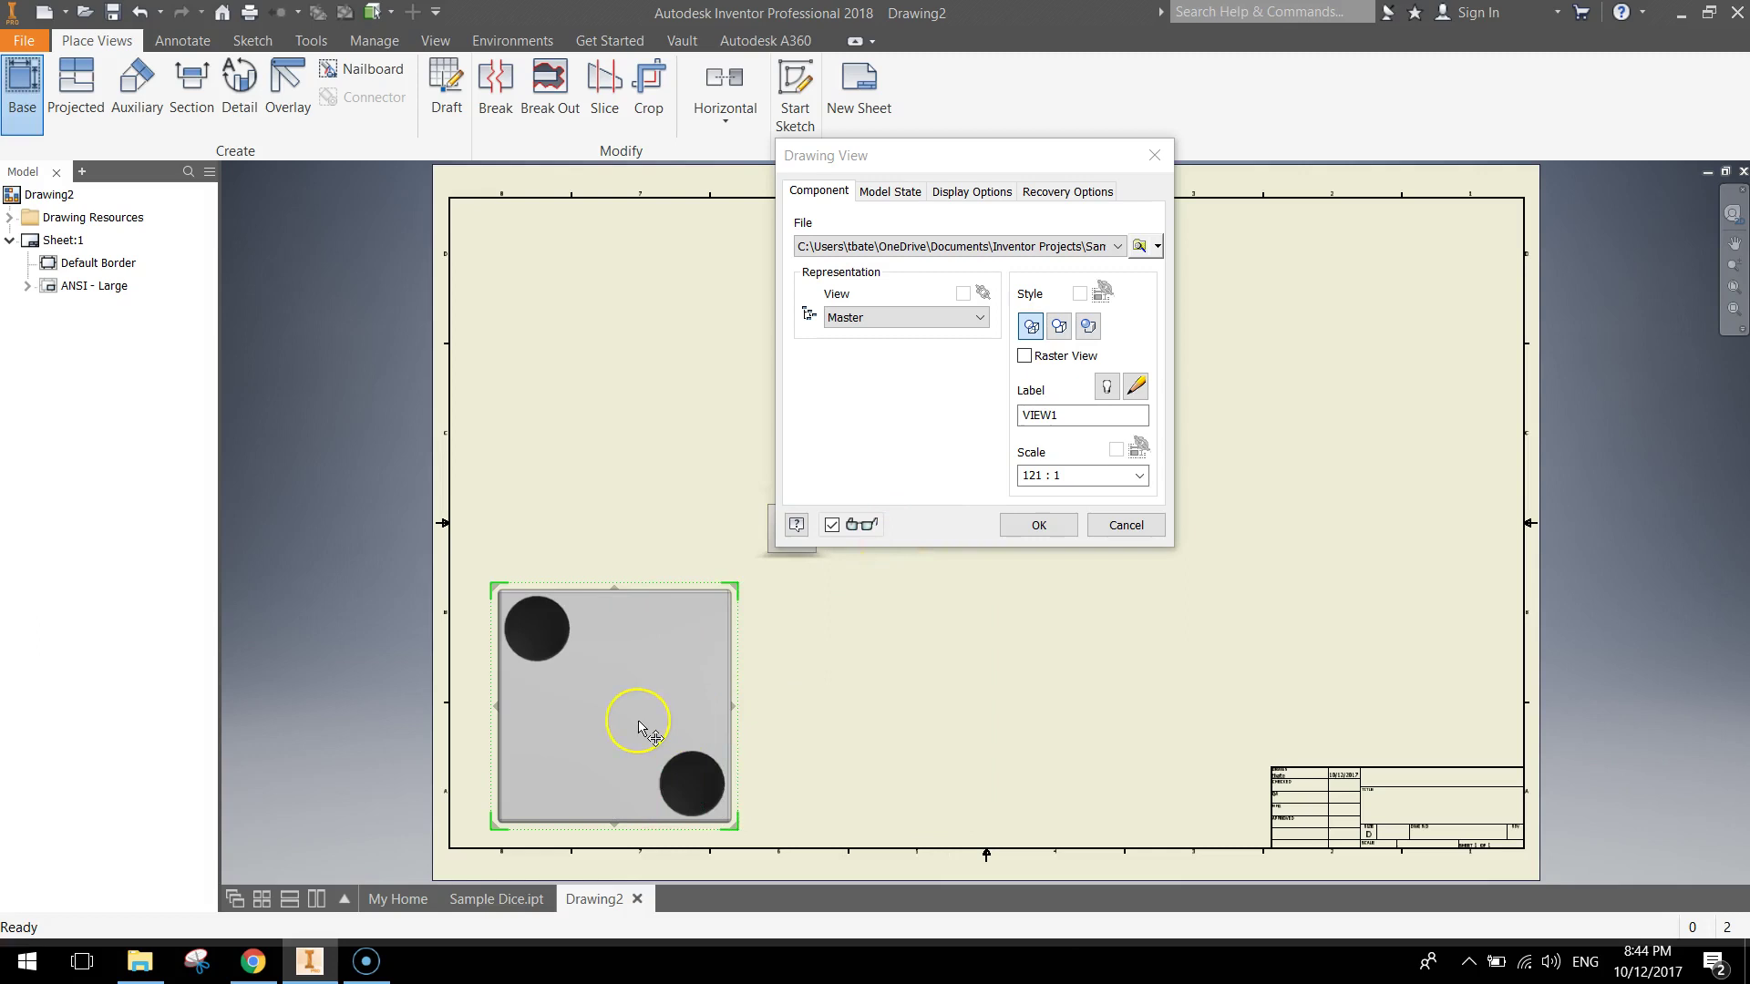
mouse_move(639, 724)
left_mouse_down()
mouse_move(672, 665)
mouse_move(605, 667)
mouse_move(608, 711)
left_mouse_up()
left_click_drag(852, 157, 1182, 140)
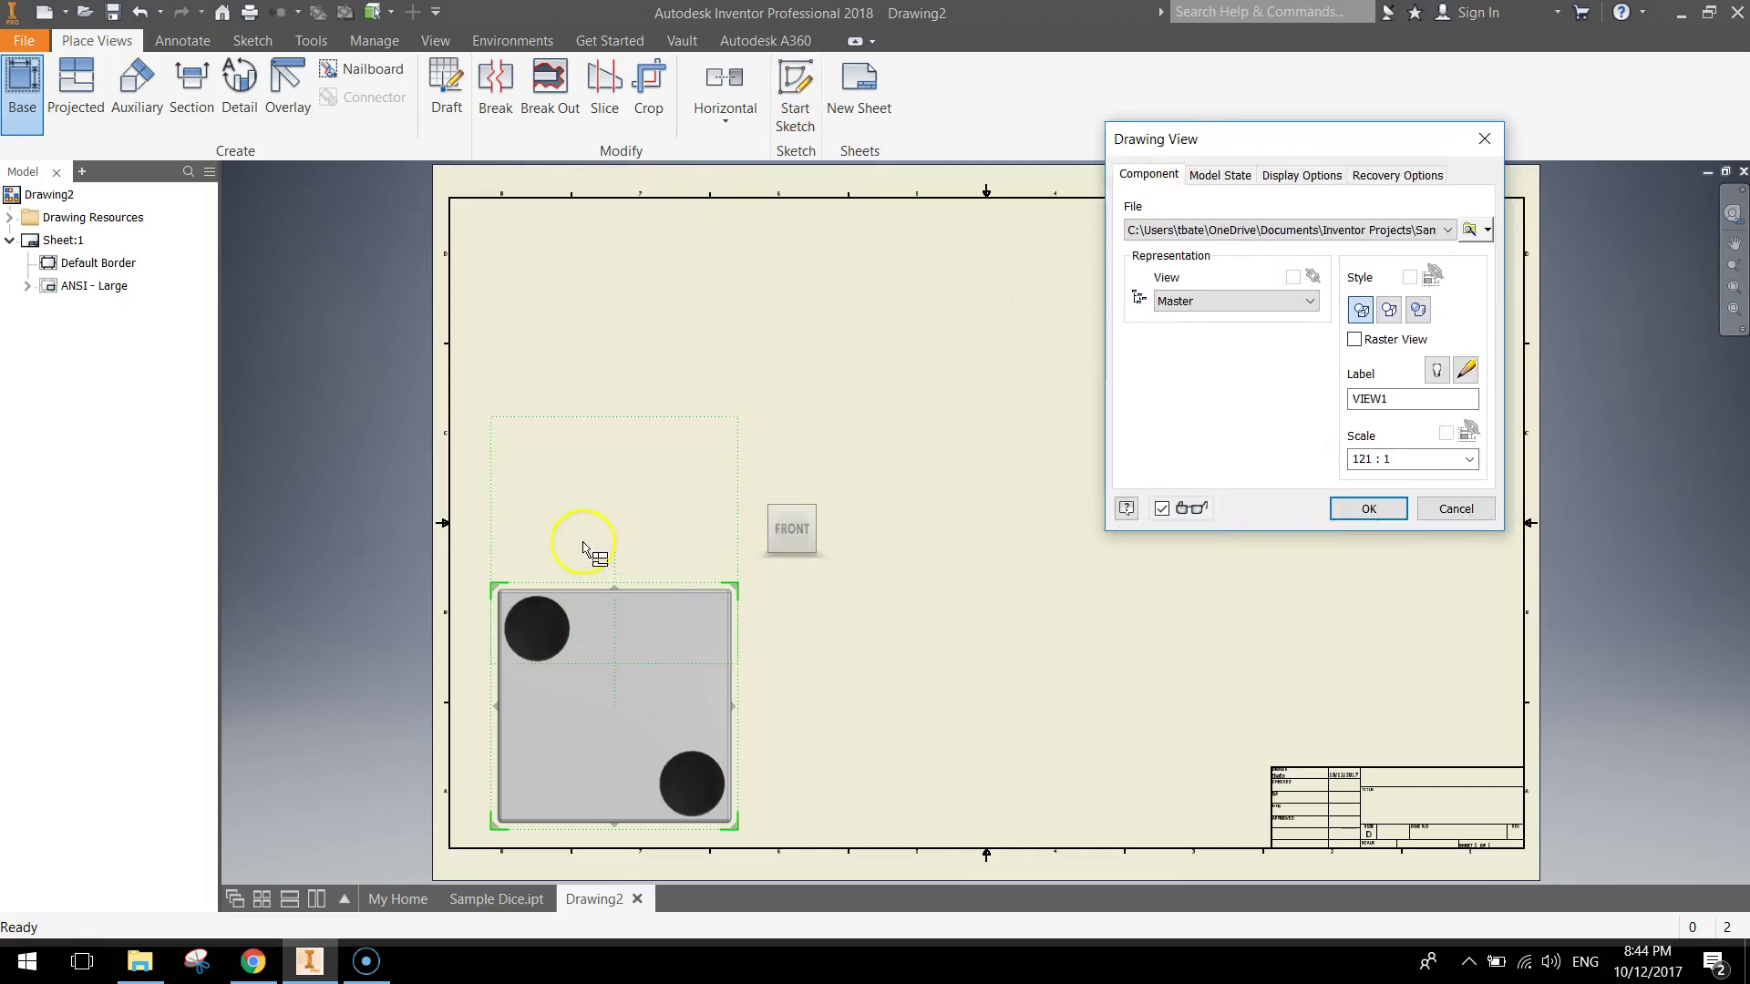
Step: Project two views off the front view: a top view above and a side view right
left_click(615, 589)
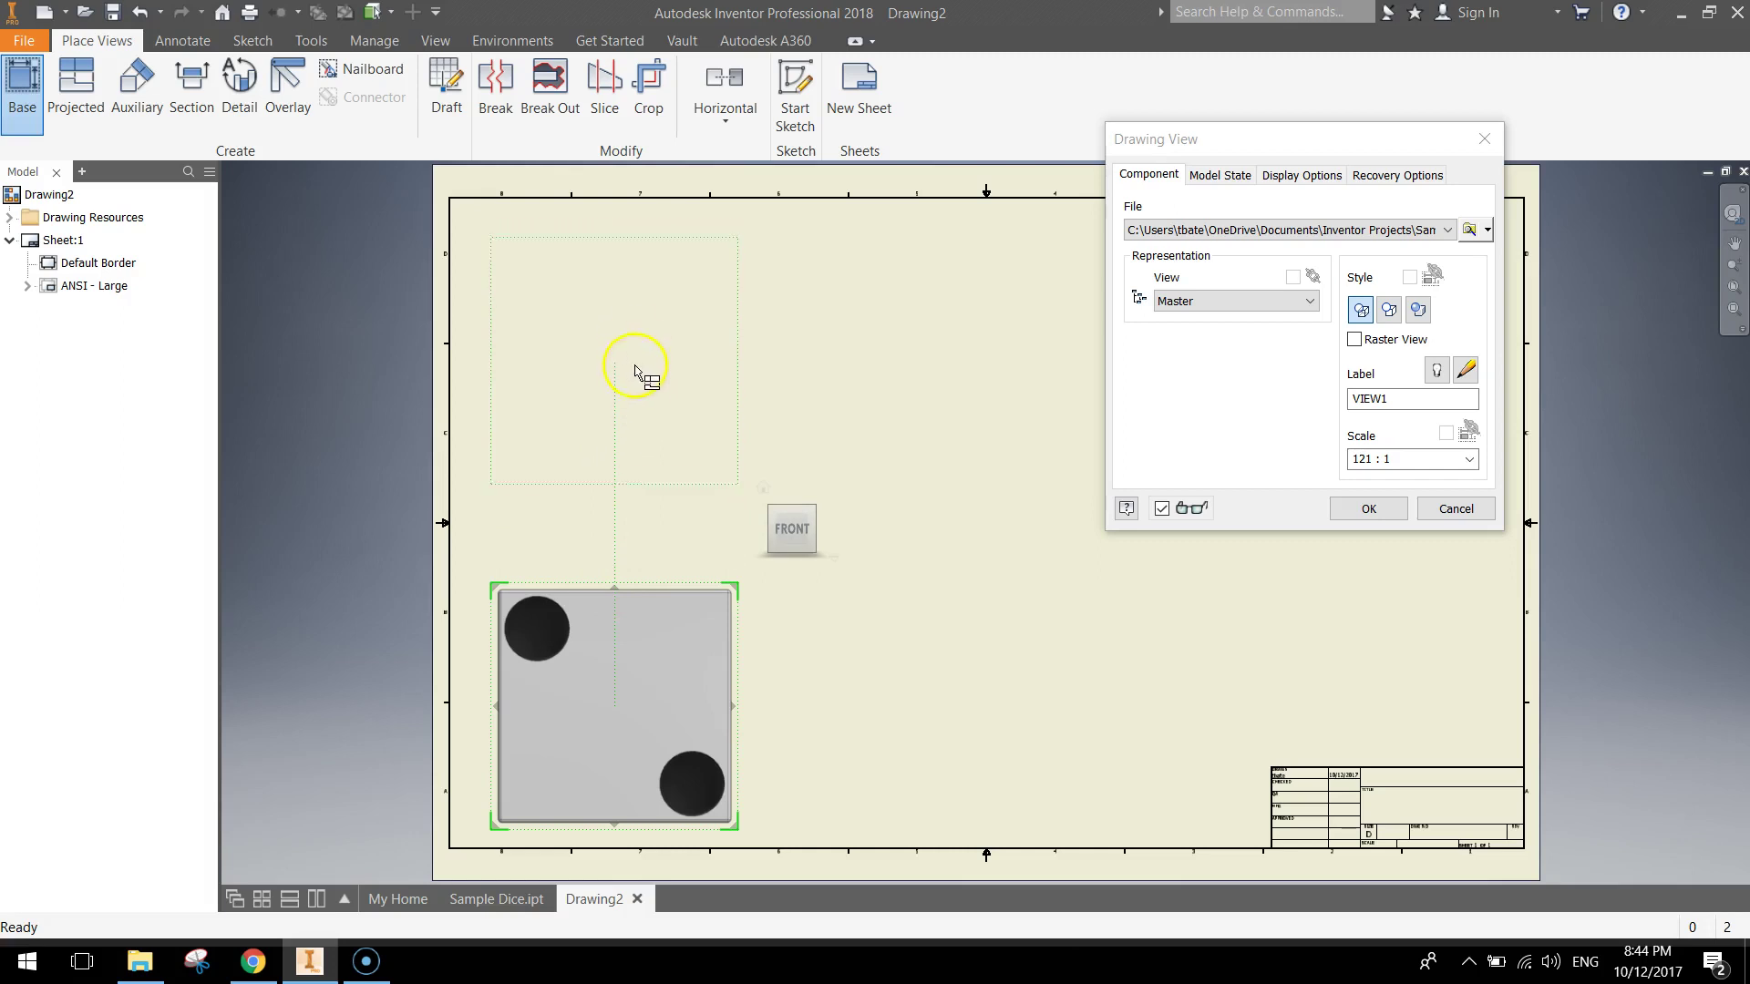
scroll(635, 374, "up", 4)
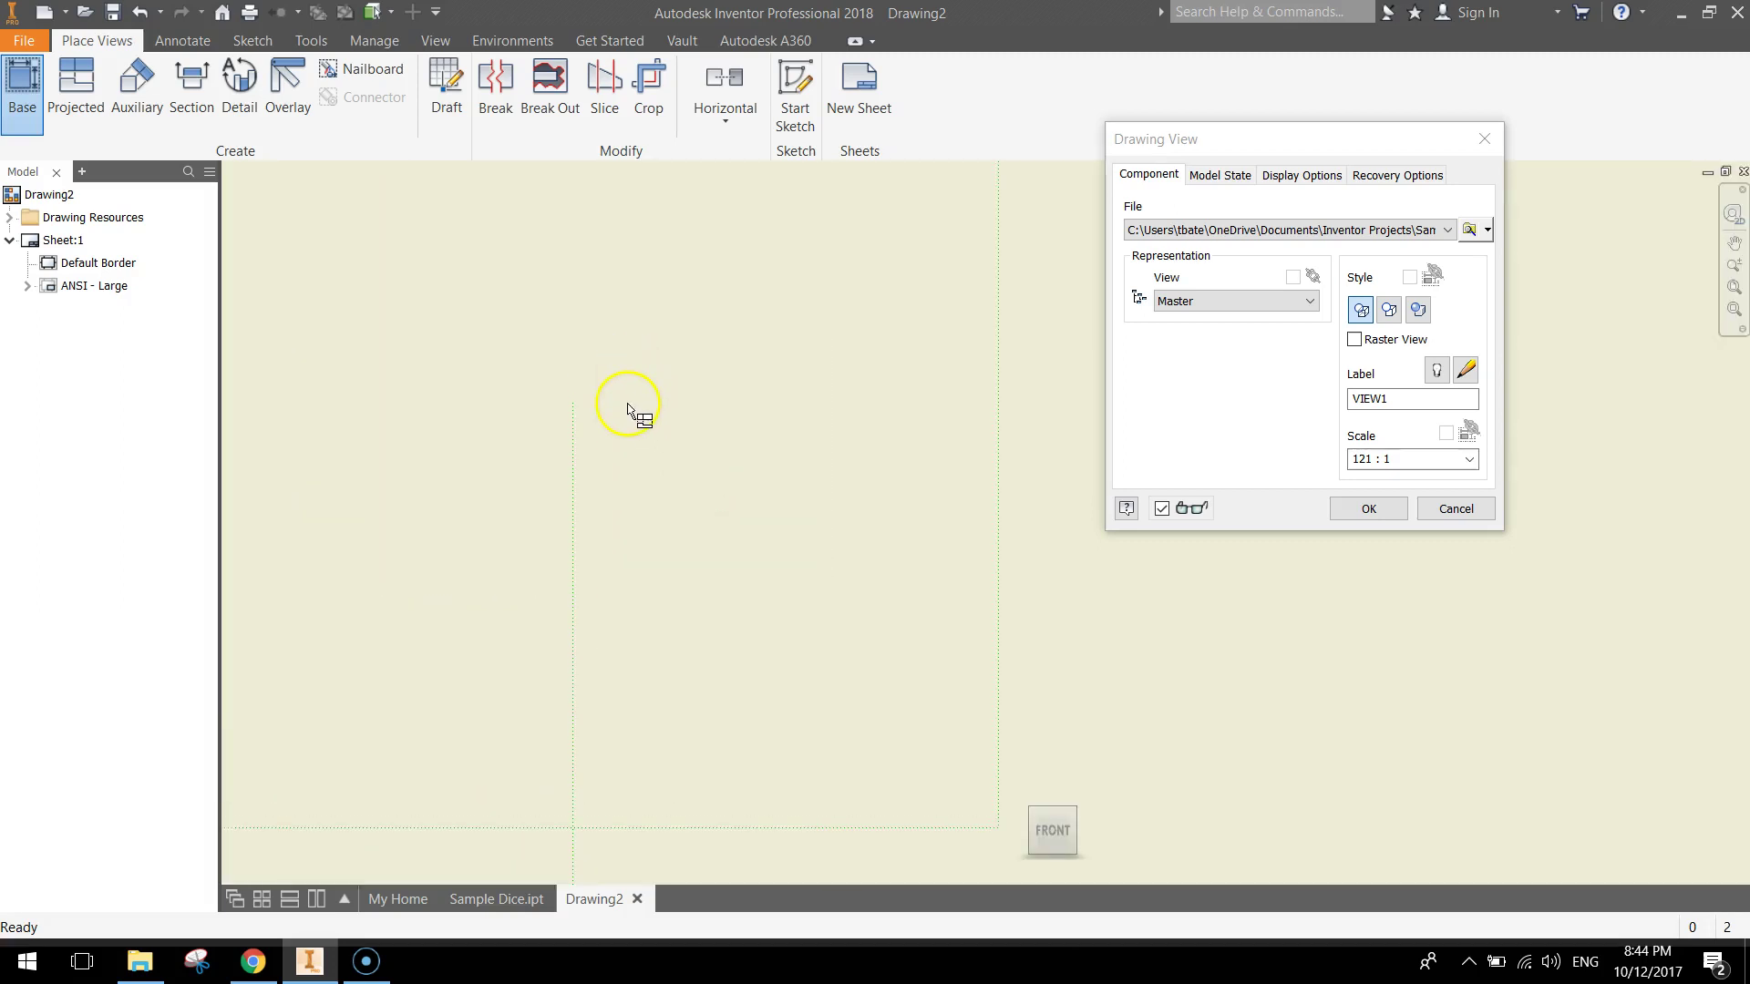
scroll(629, 408, "down", 2)
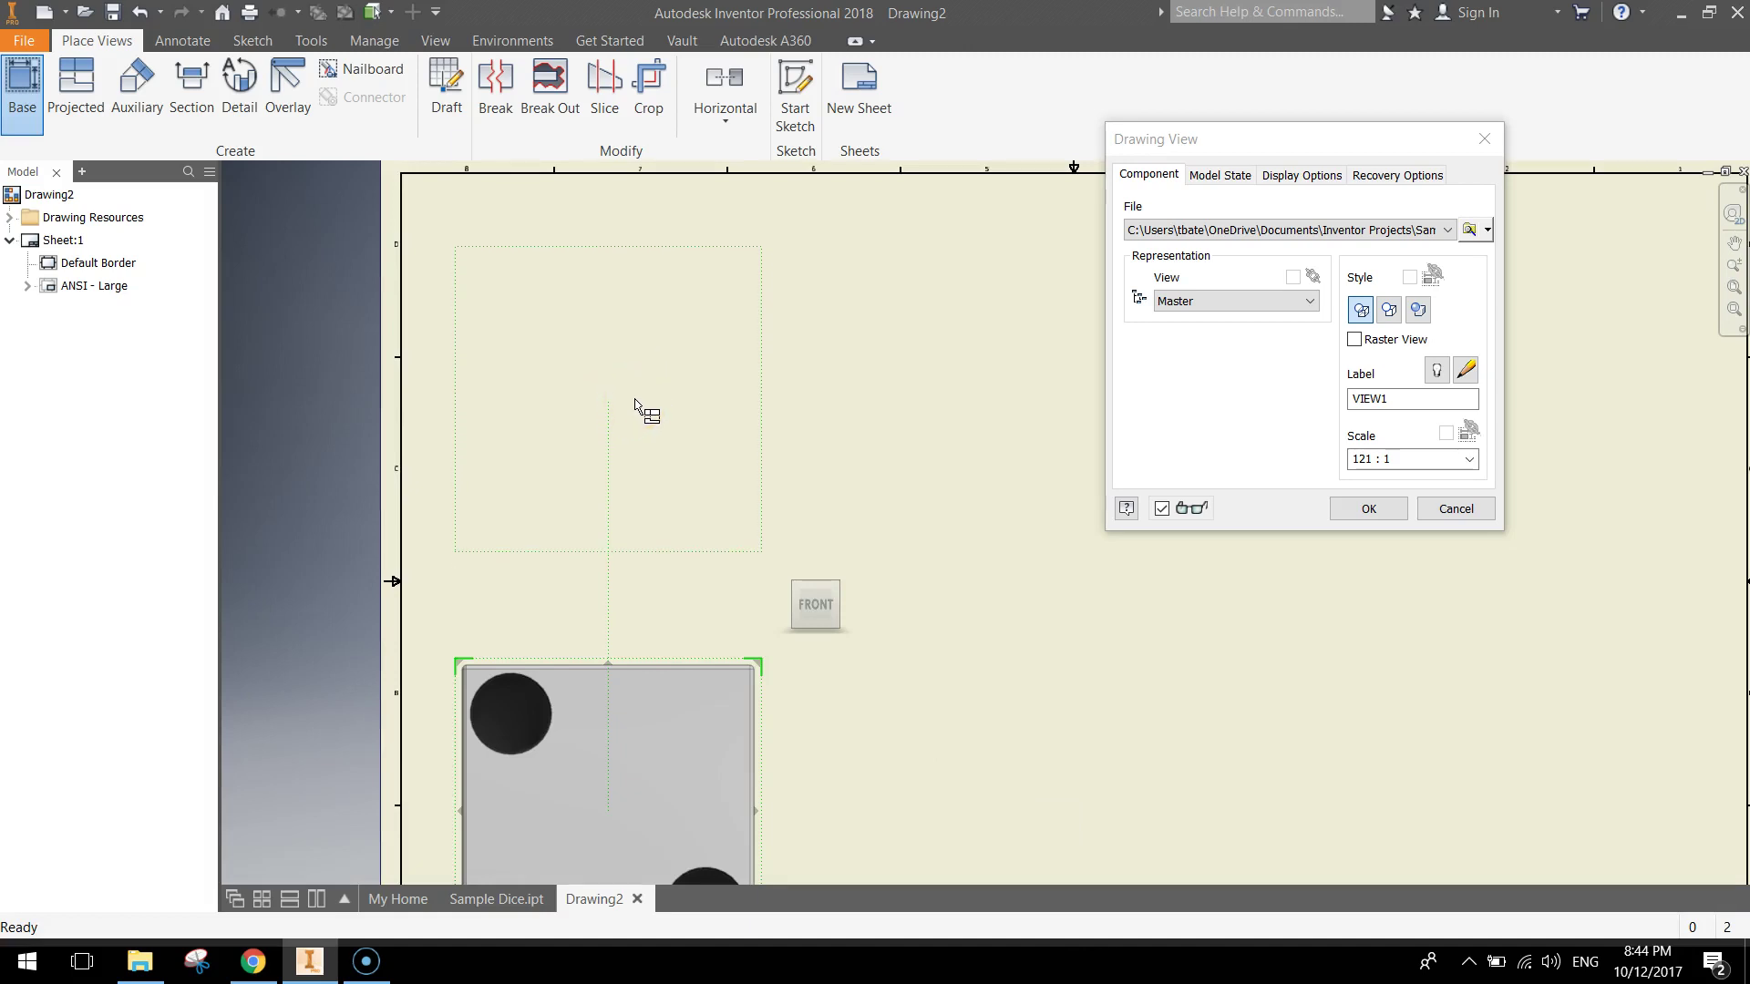
left_click(636, 406)
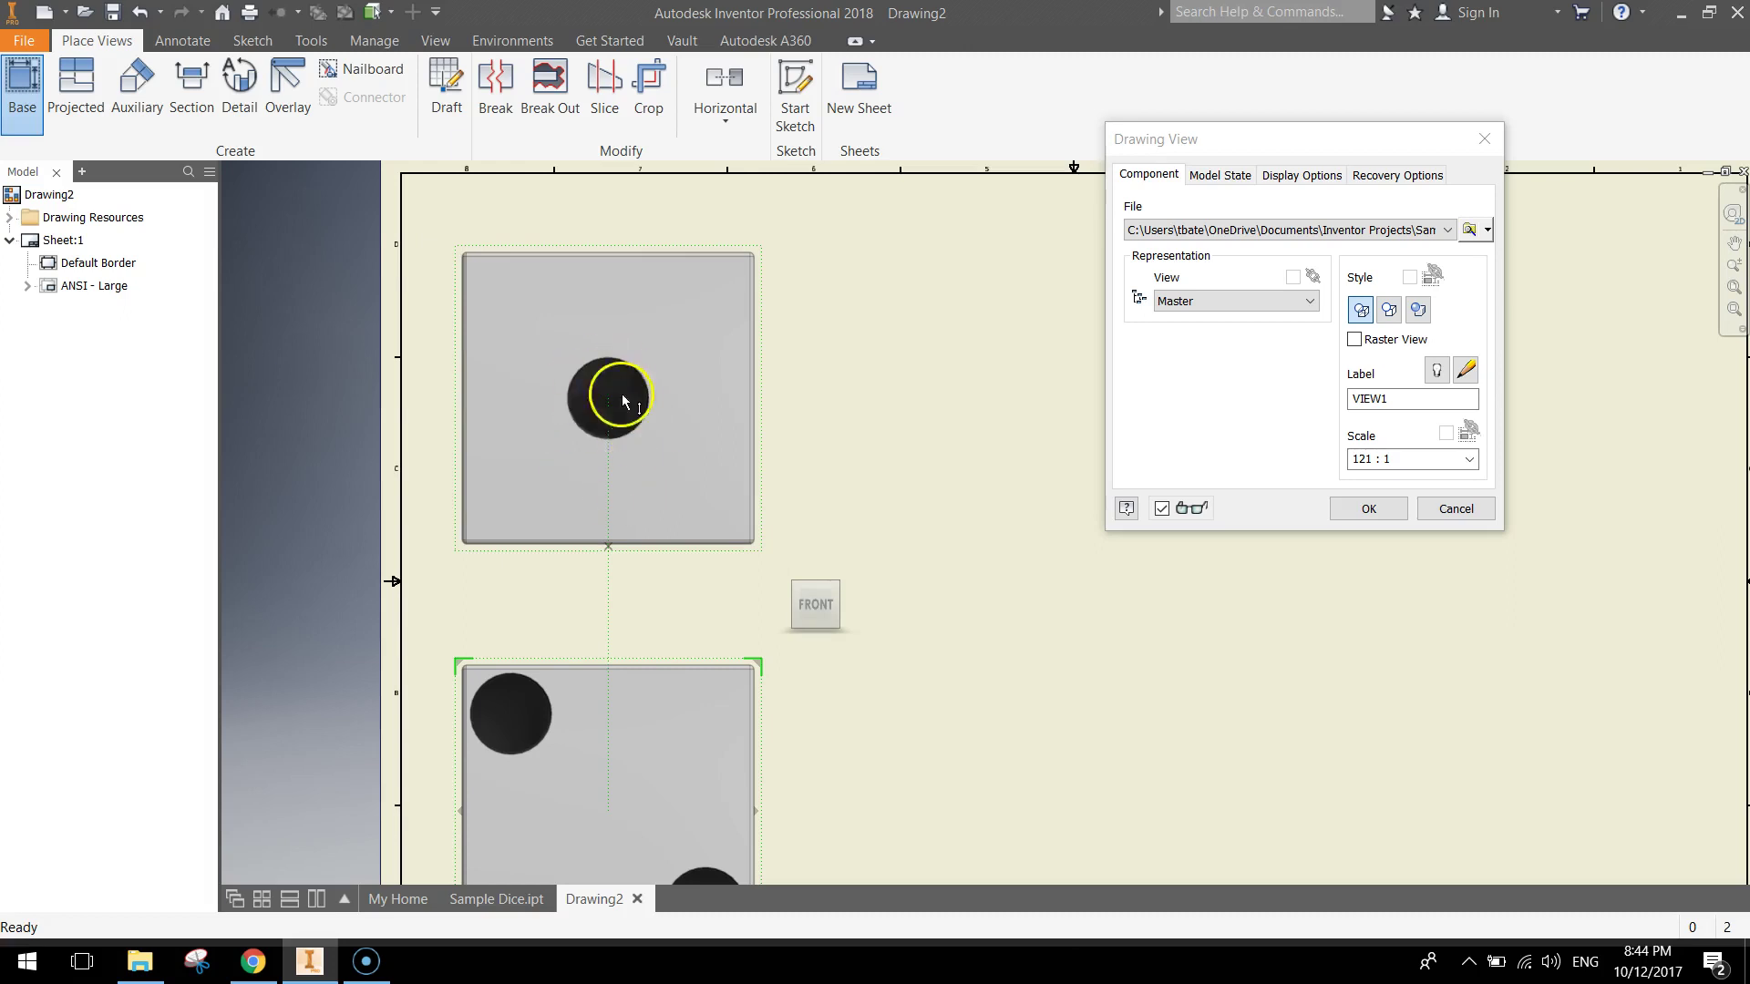
middle_click_drag(961, 769, 845, 596)
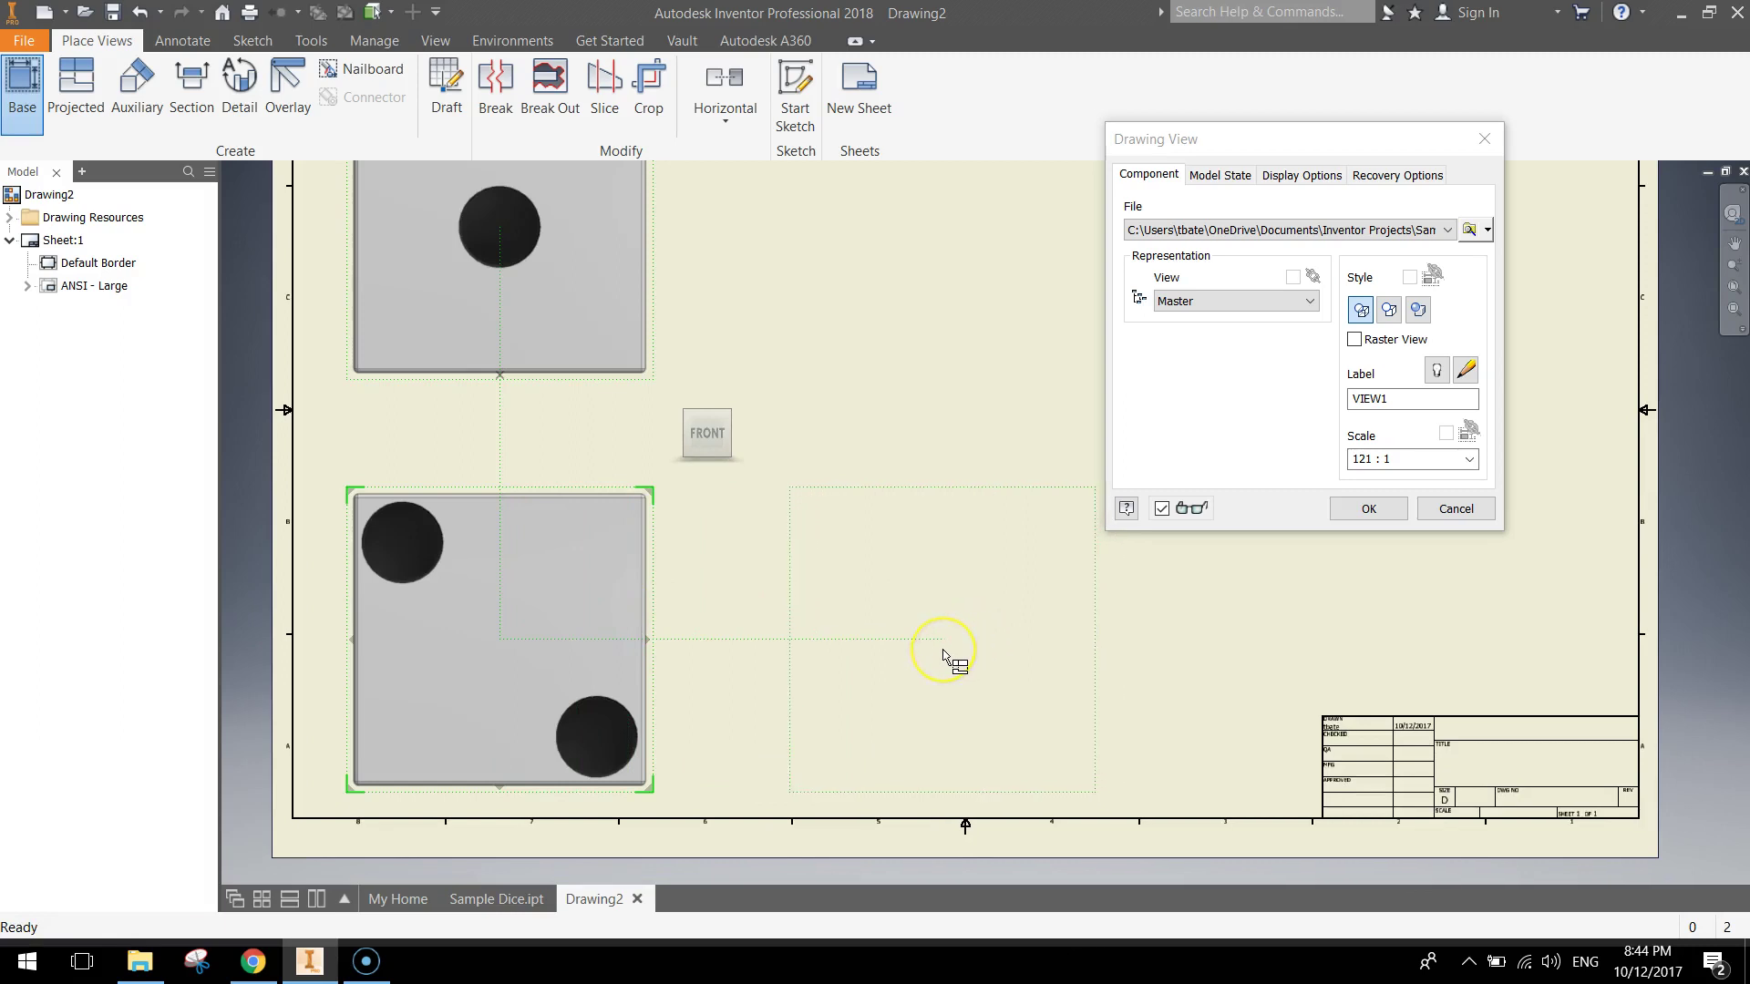
left_click(727, 657)
left_click(949, 656)
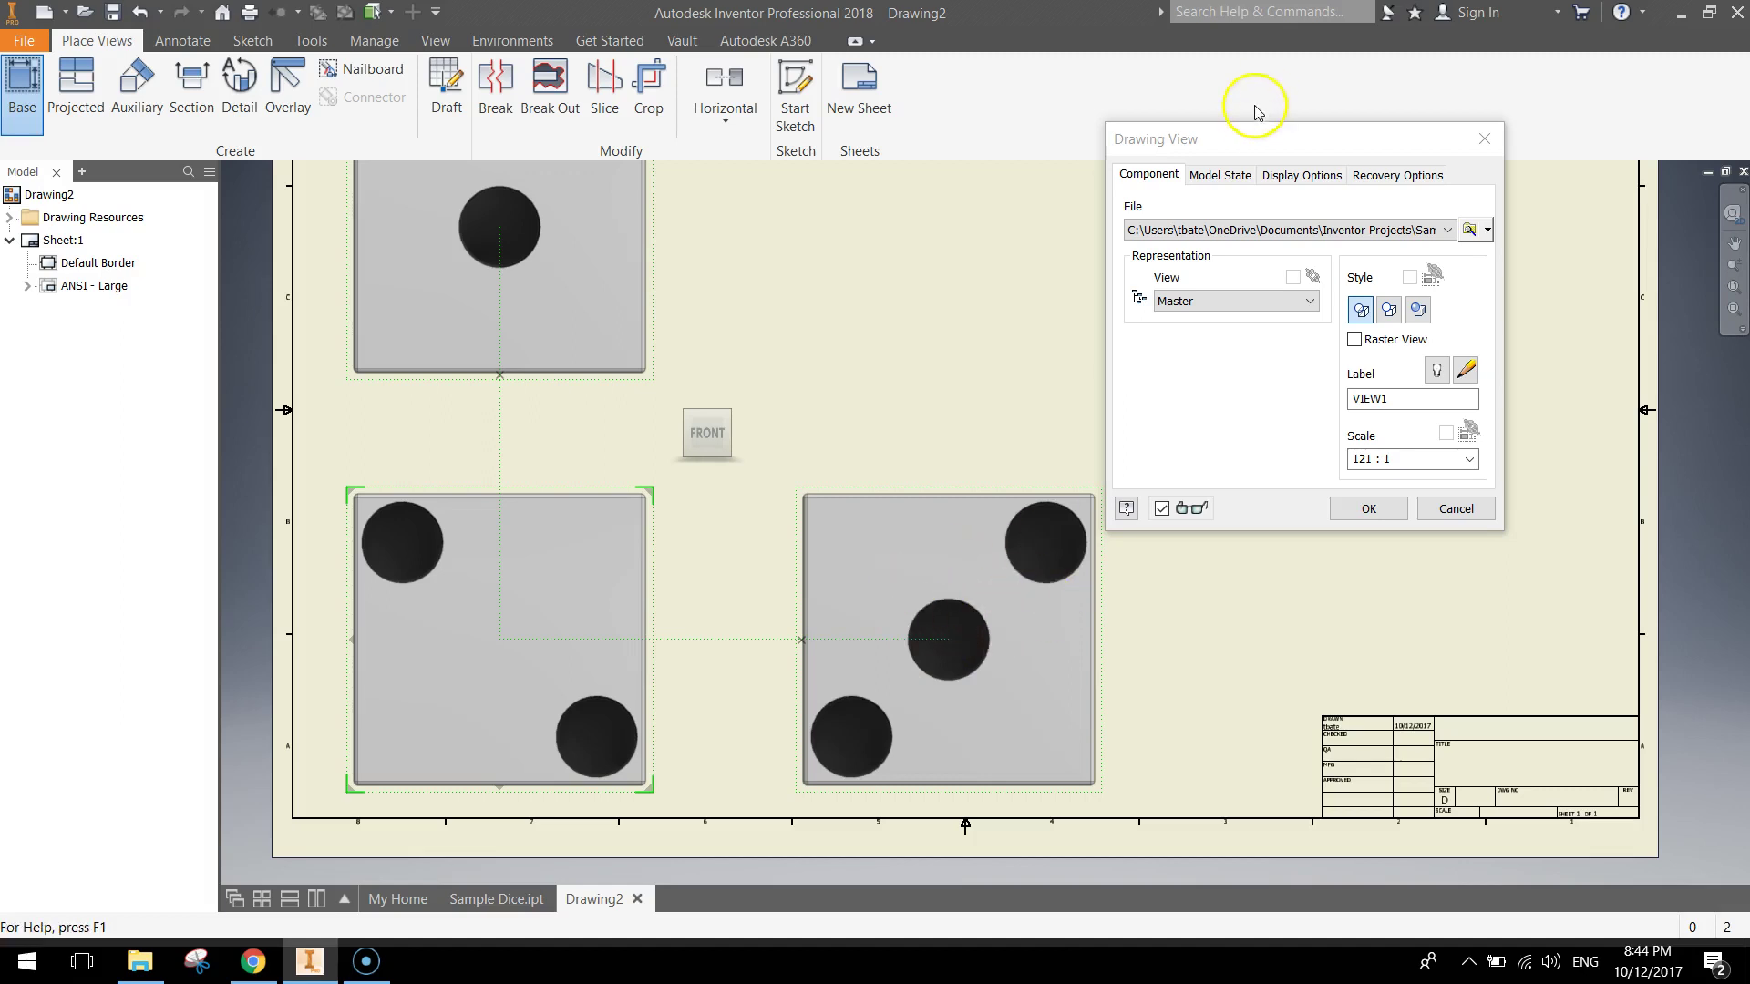
left_click_drag(1294, 132, 1415, 465)
scroll(938, 313, "up", 2)
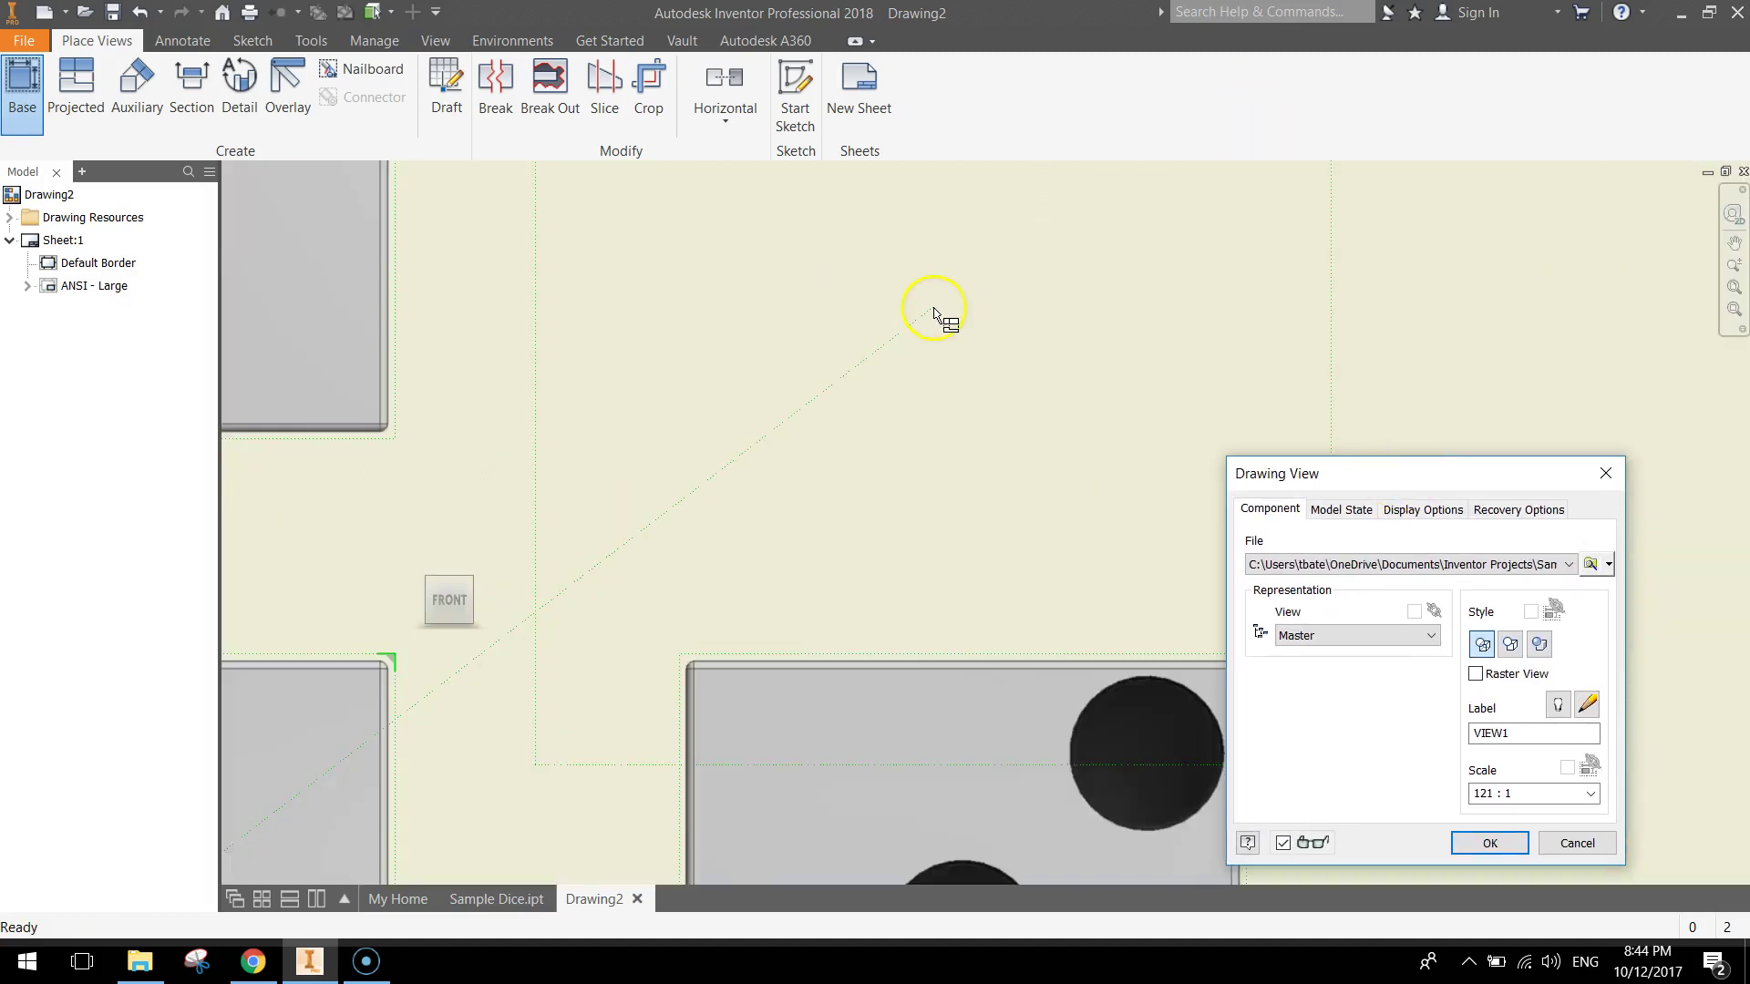
scroll(942, 315, "down", 3)
scroll(1047, 437, "down", 3)
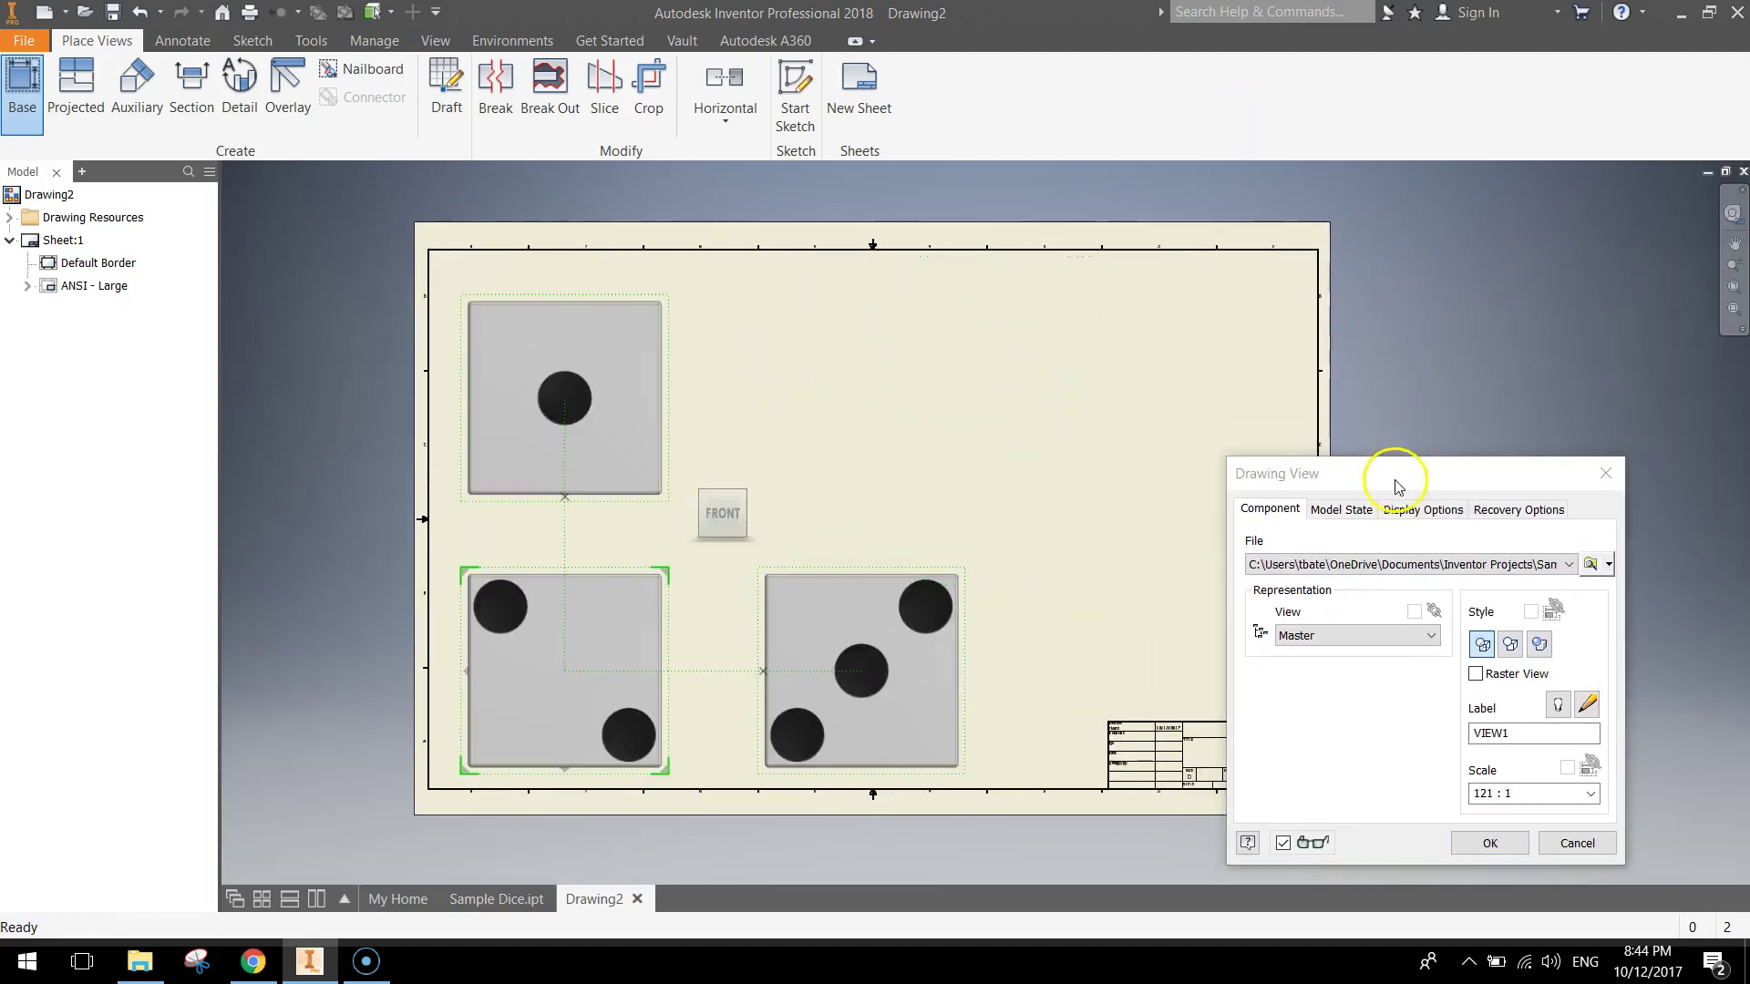
Step: Place isometric VIEW4 at the upper right and finish all four views in hidden-line style
left_click_drag(1364, 480, 1433, 378)
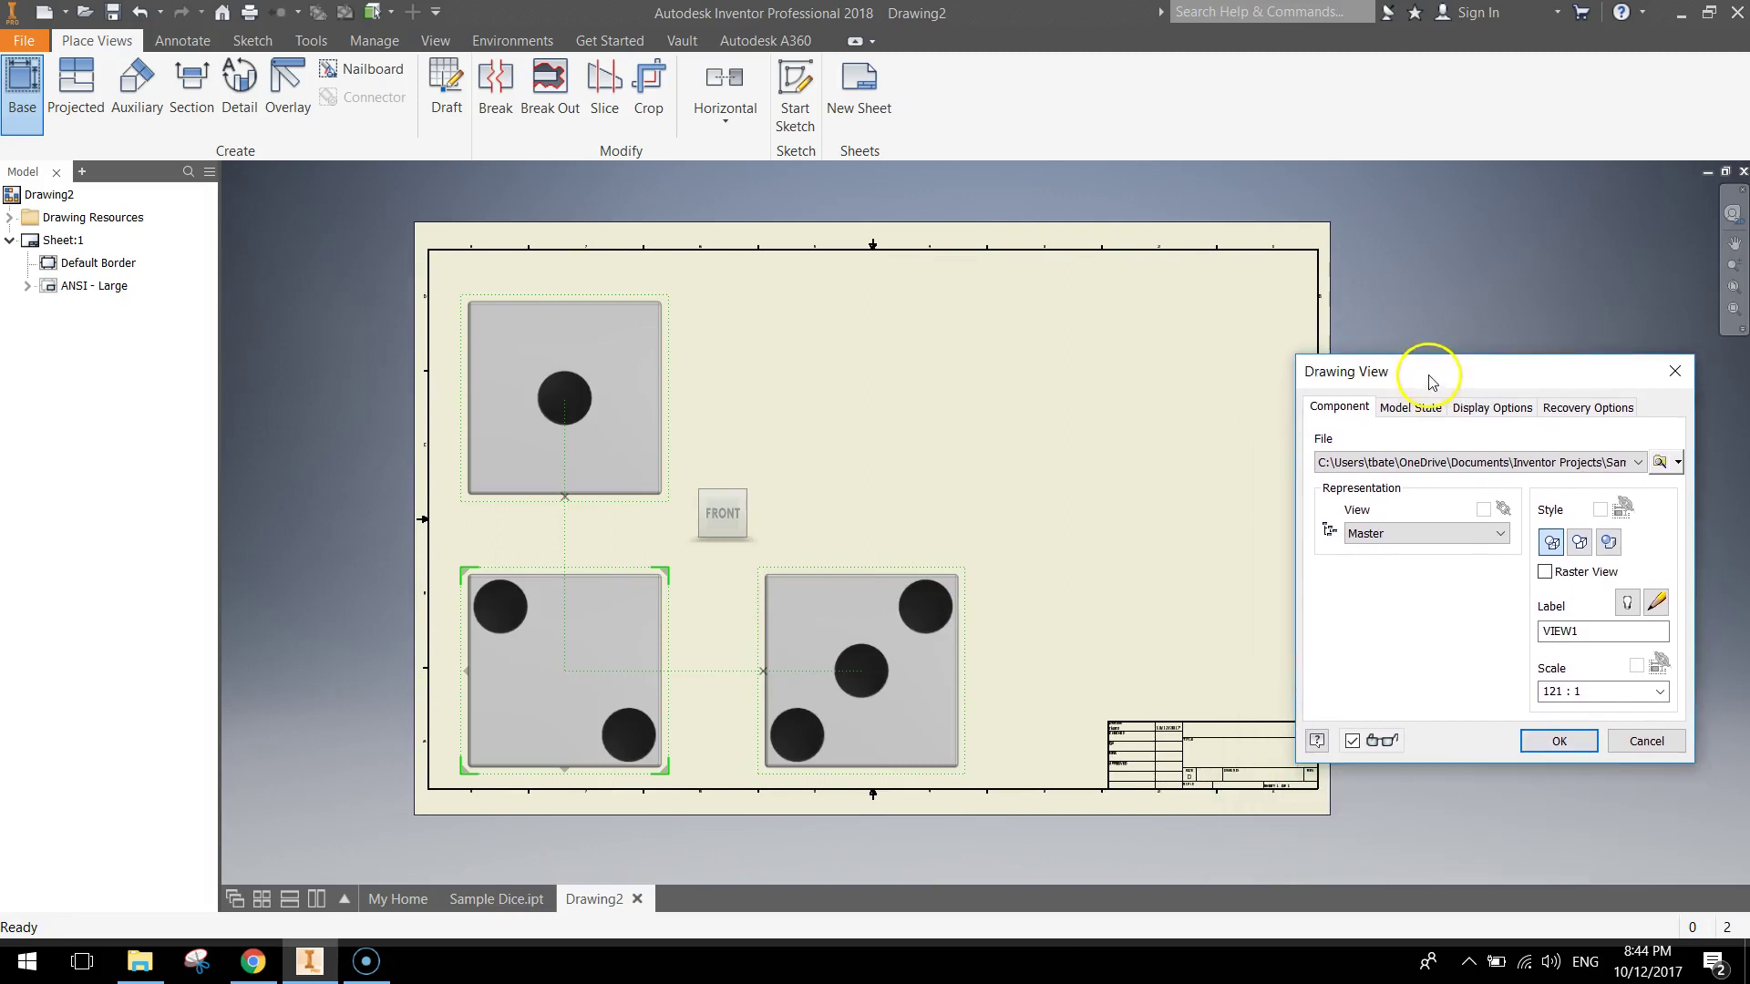
left_click(1144, 438)
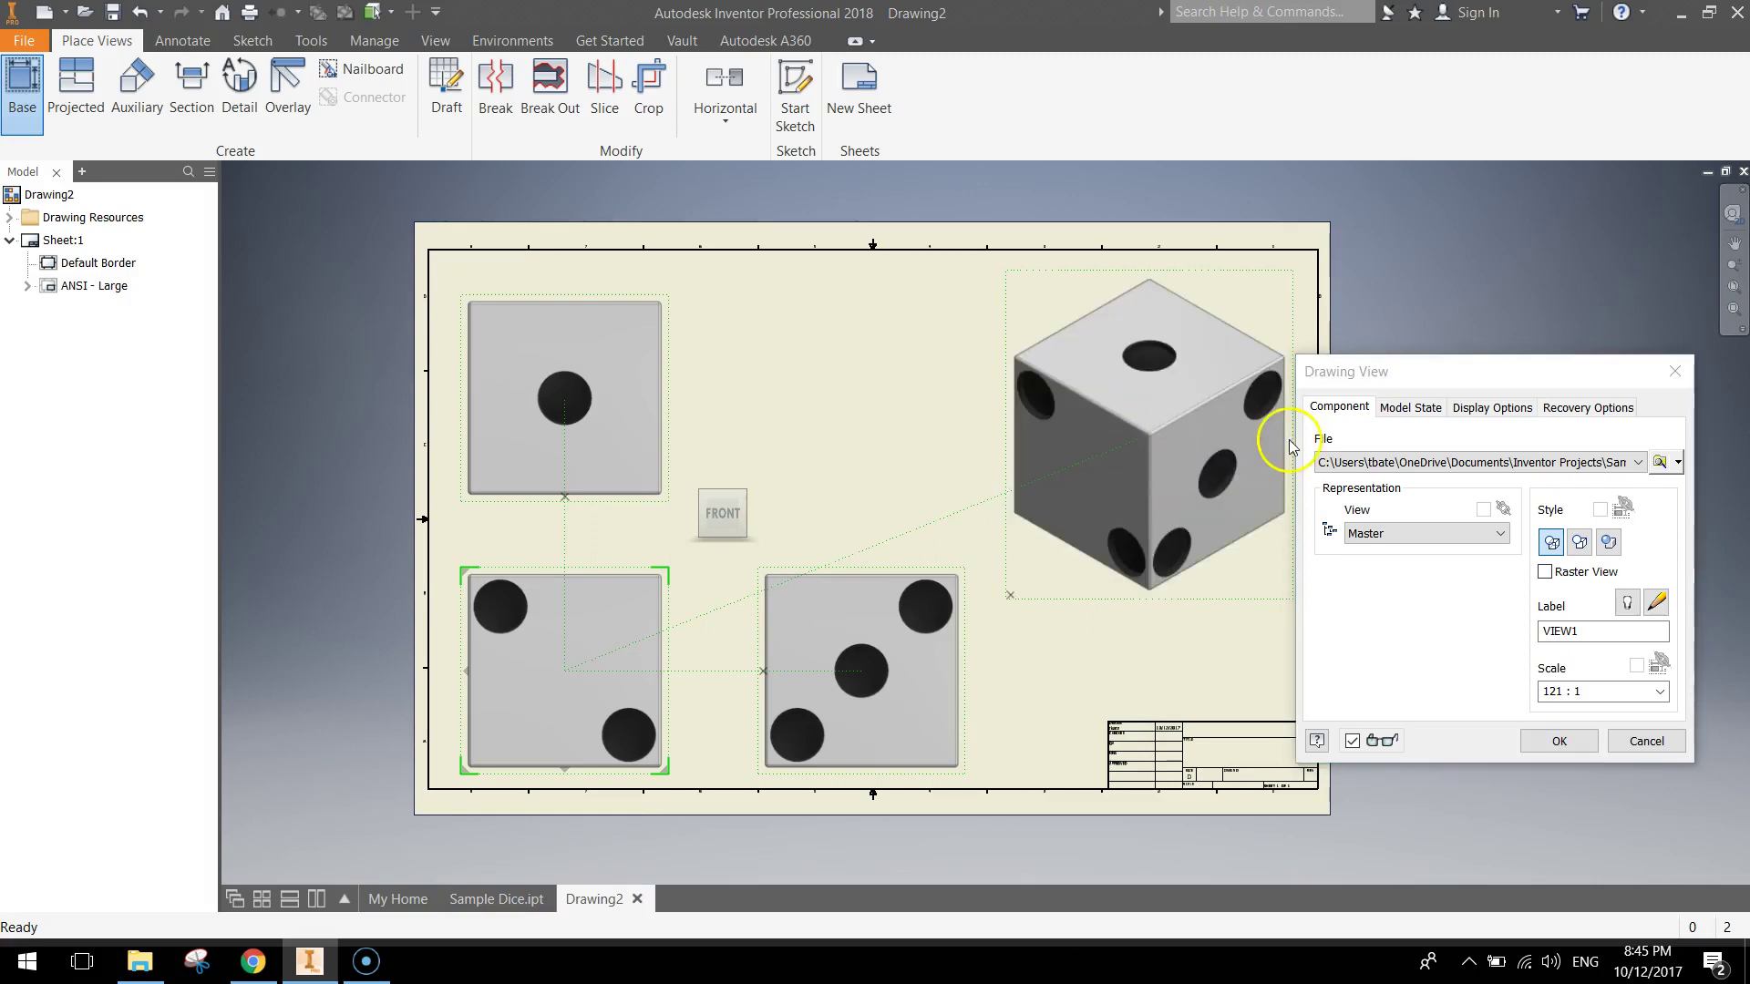
left_click_drag(1454, 373, 1499, 256)
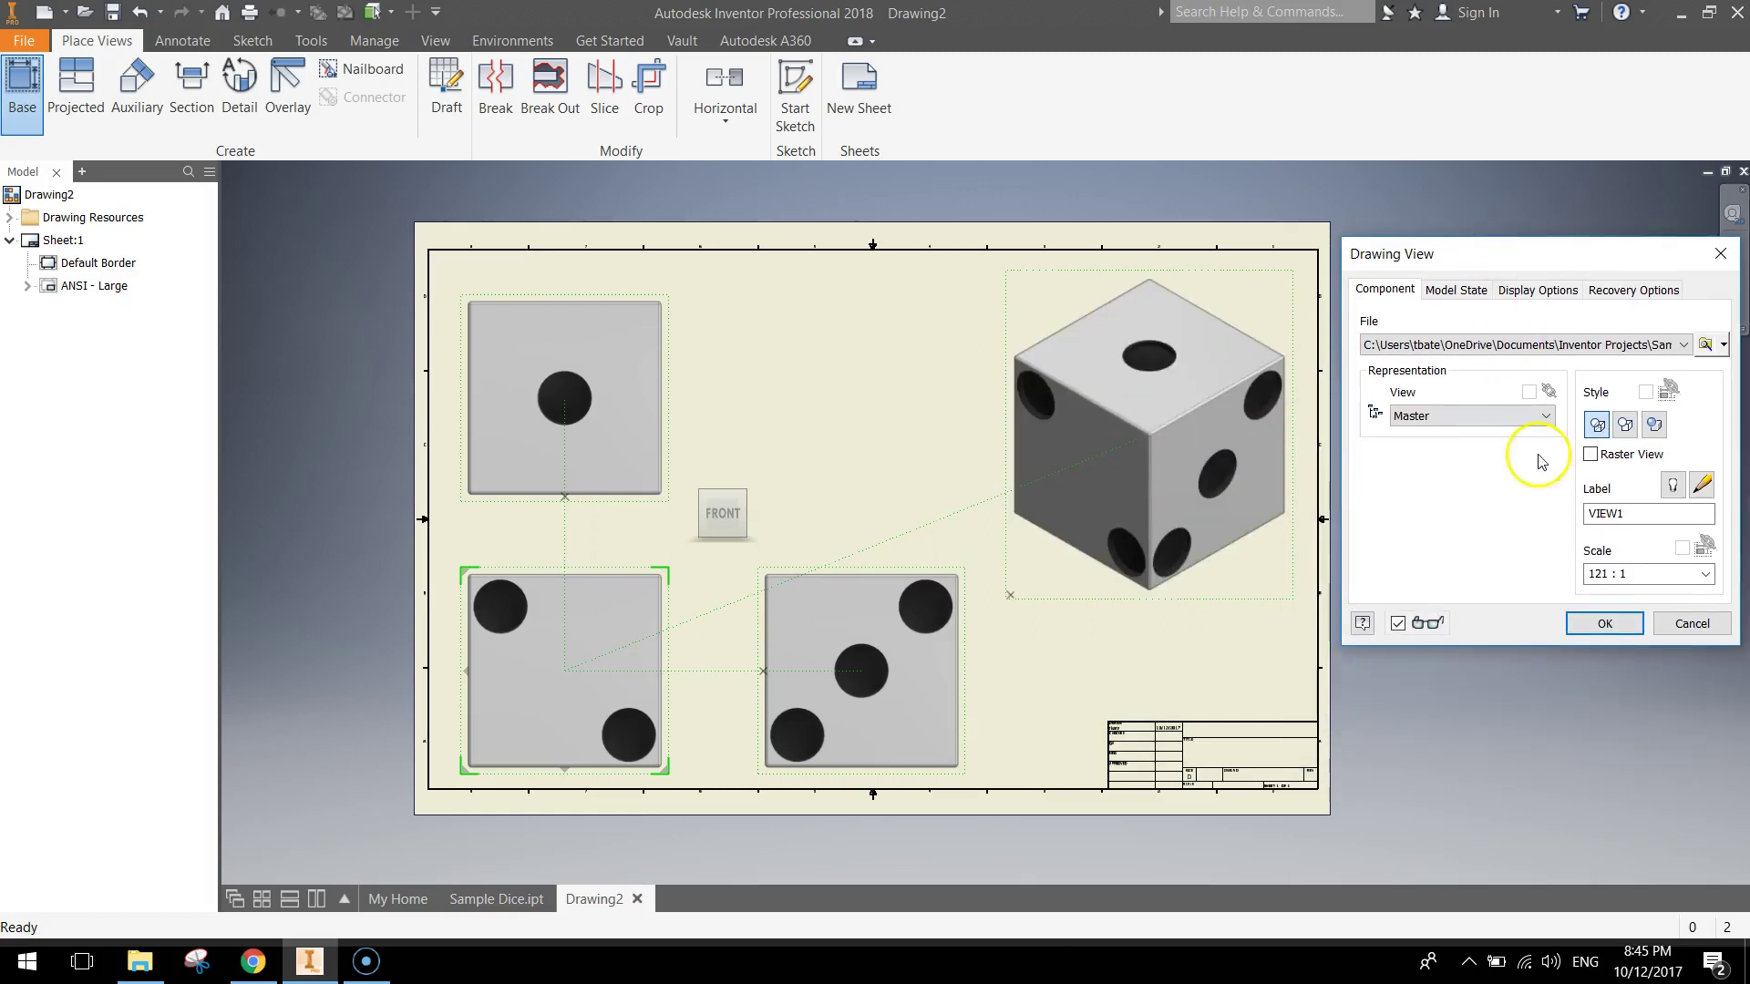
left_click(1601, 624)
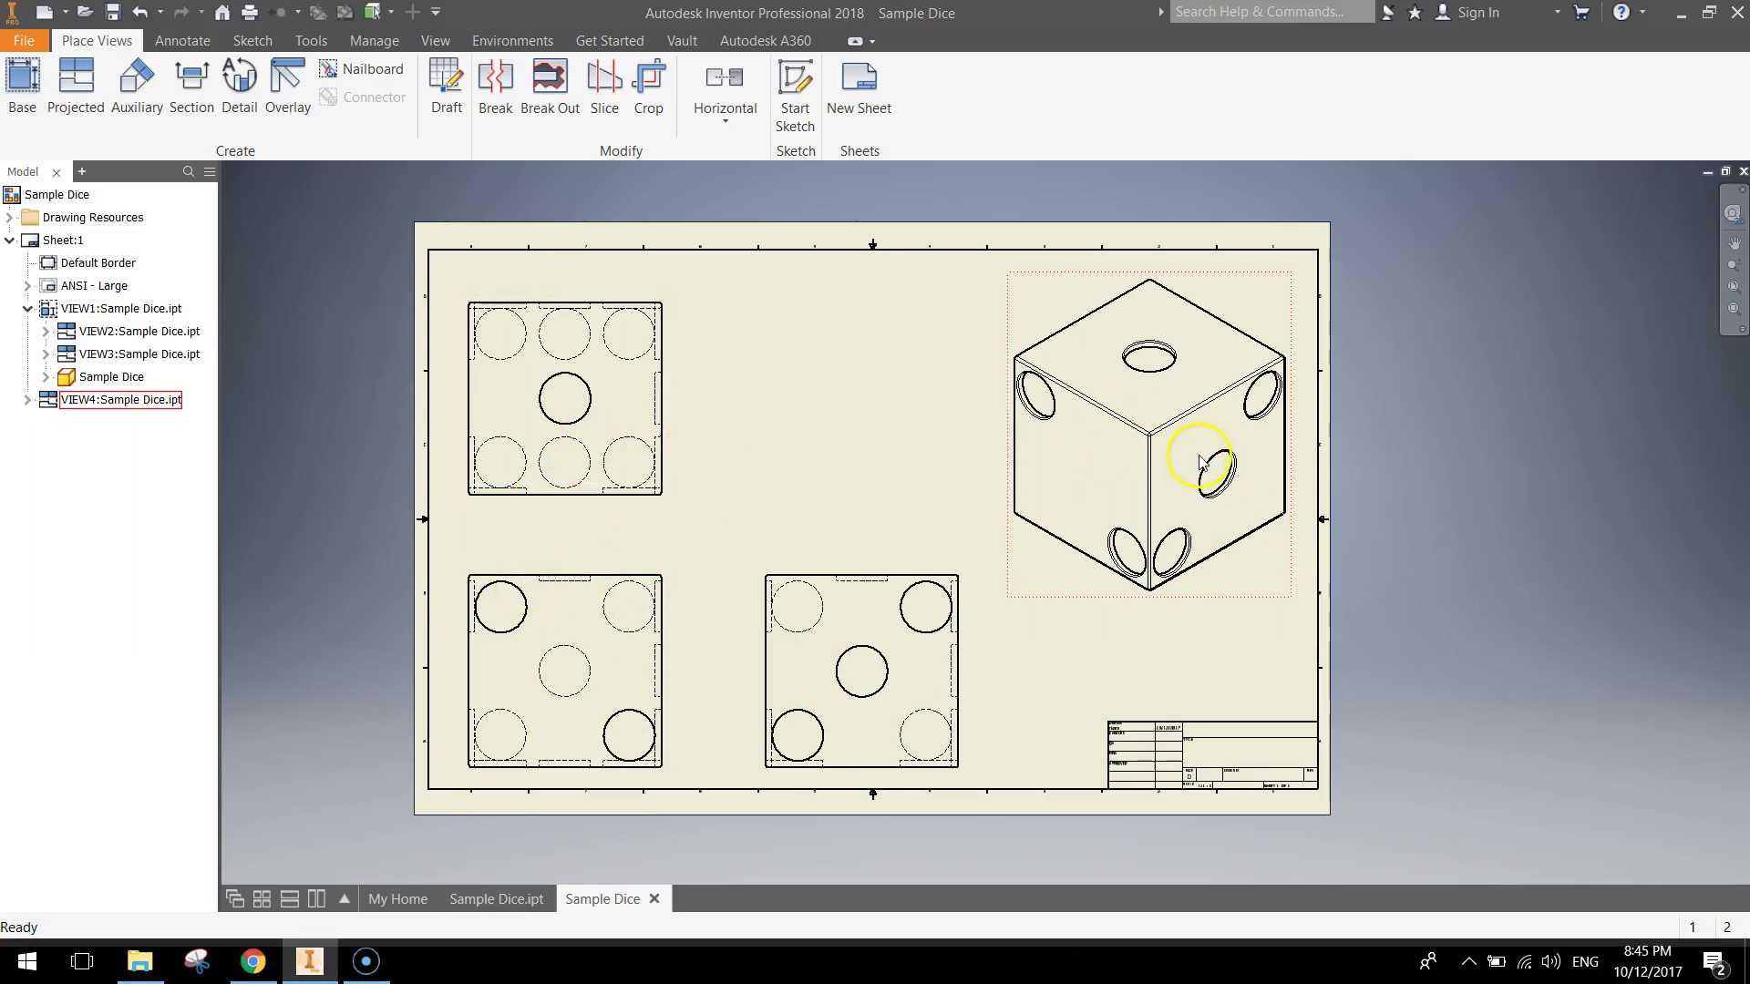
Step: Switch the isometric VIEW4 to Shaded style in its Drawing View settings
left_click(1165, 405)
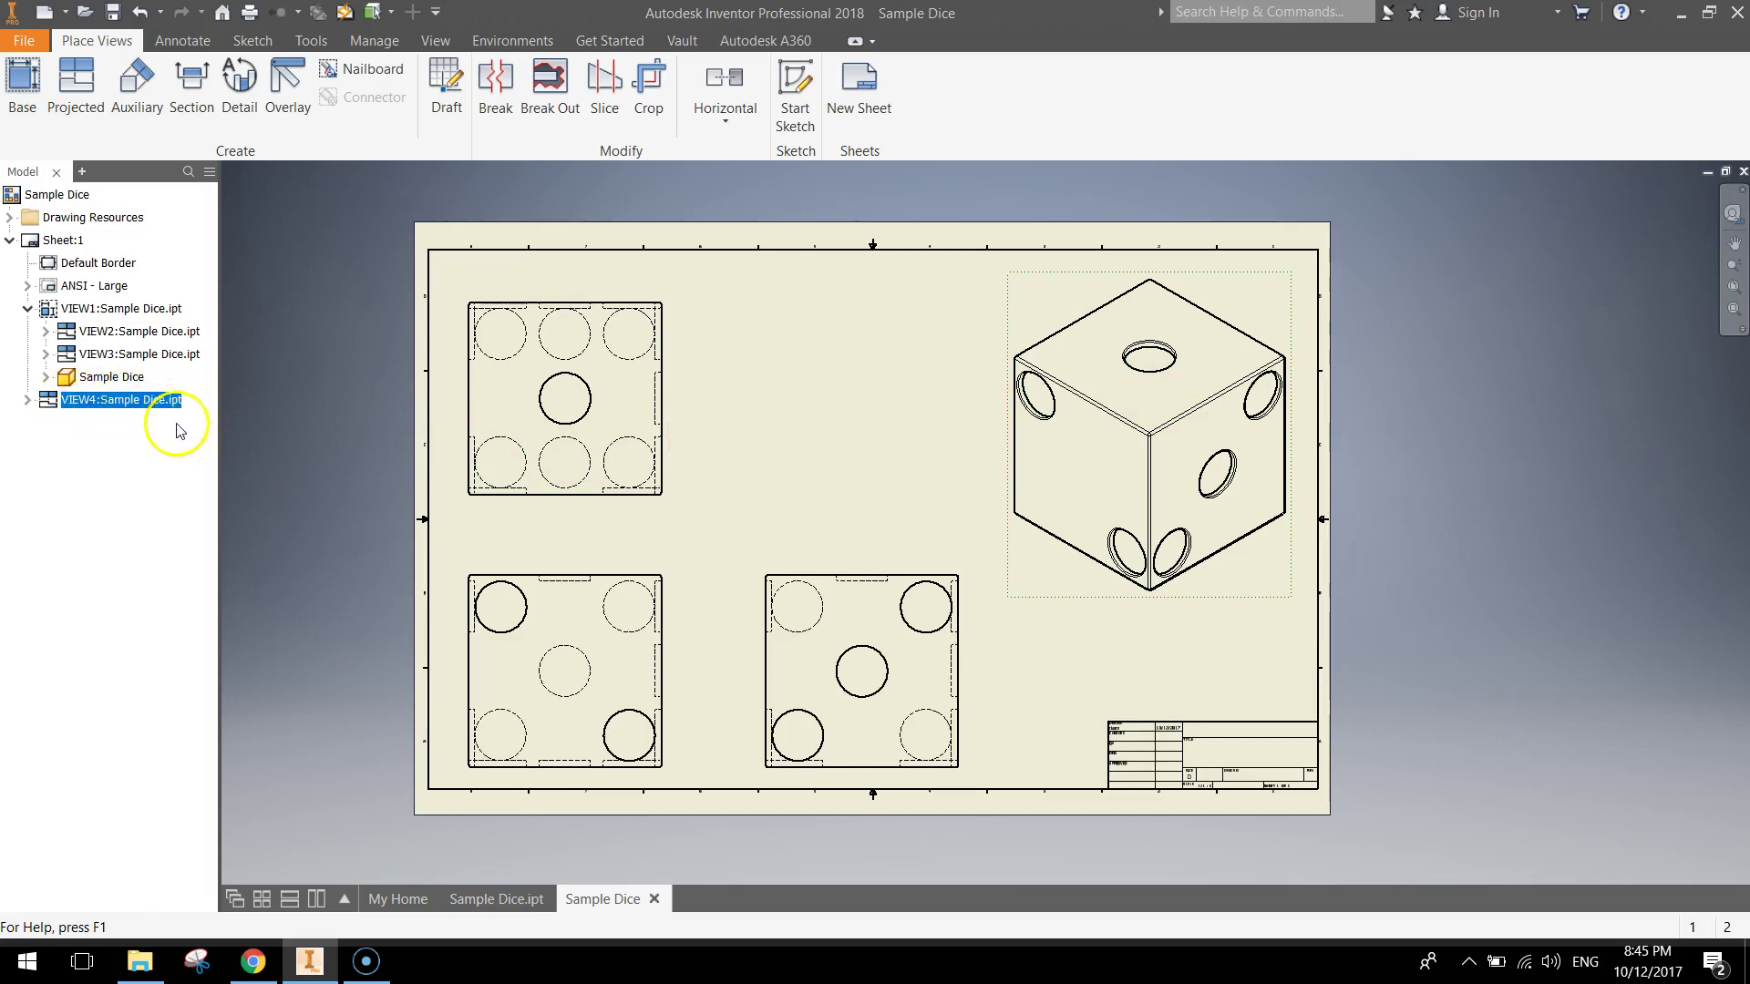
left_click(84, 407)
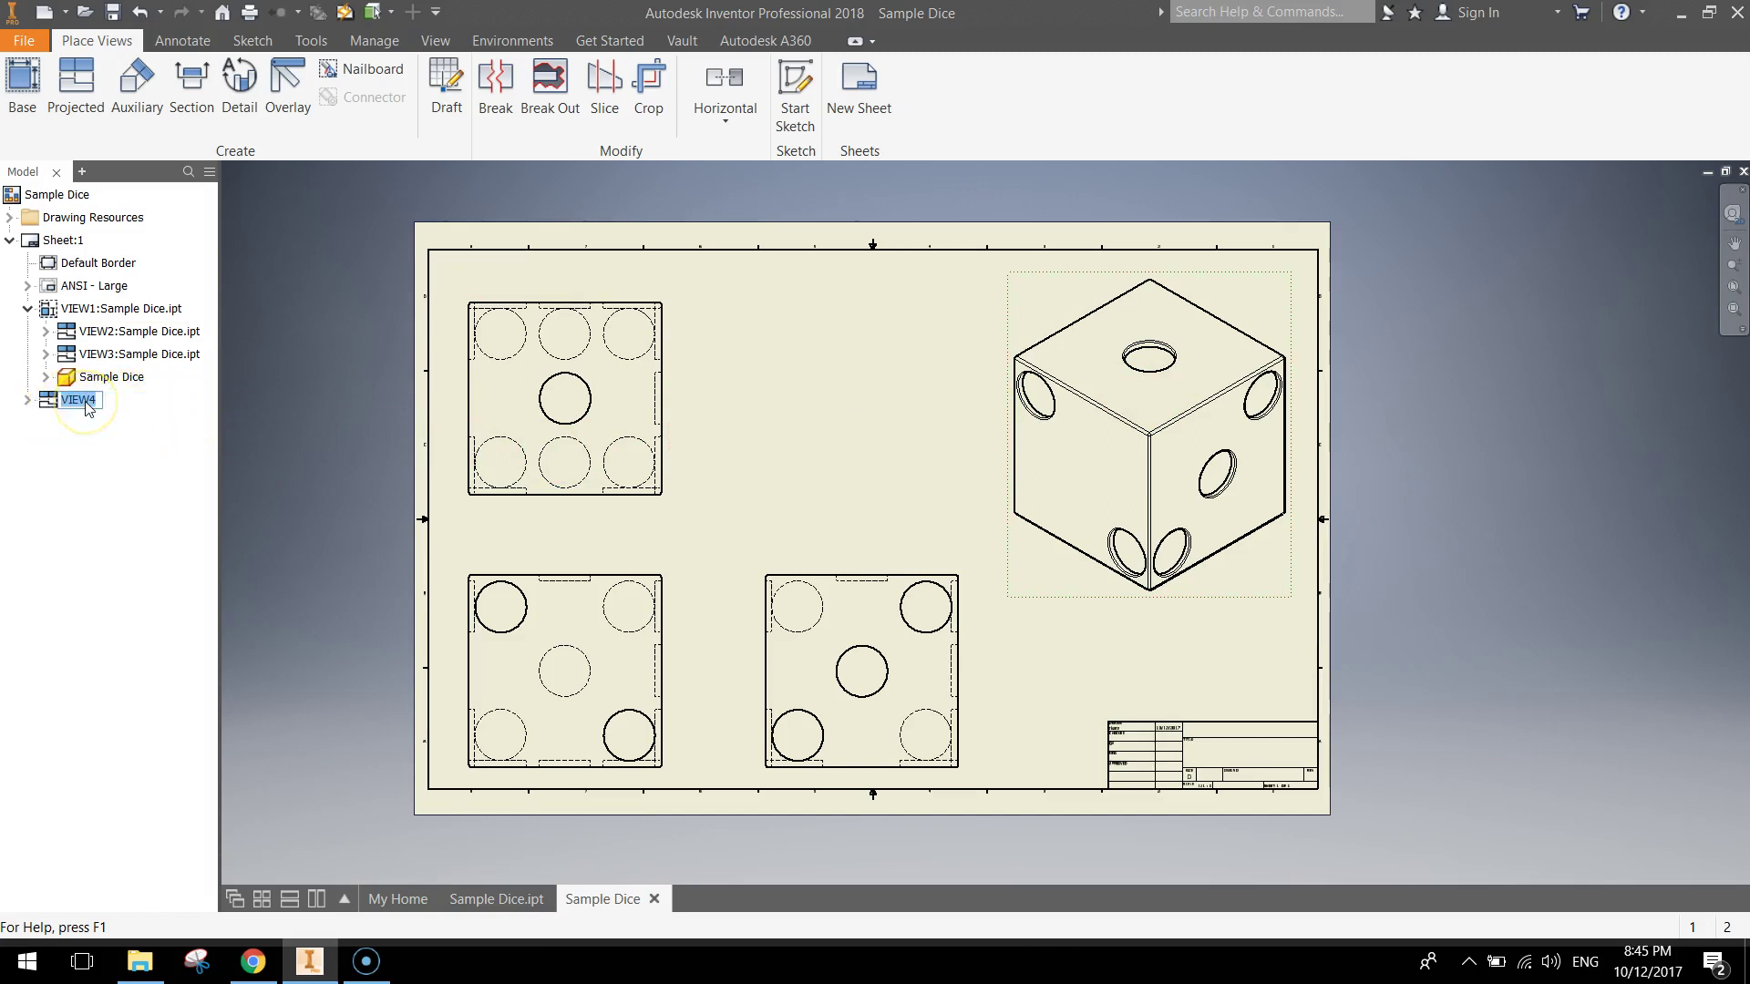
left_click(53, 406)
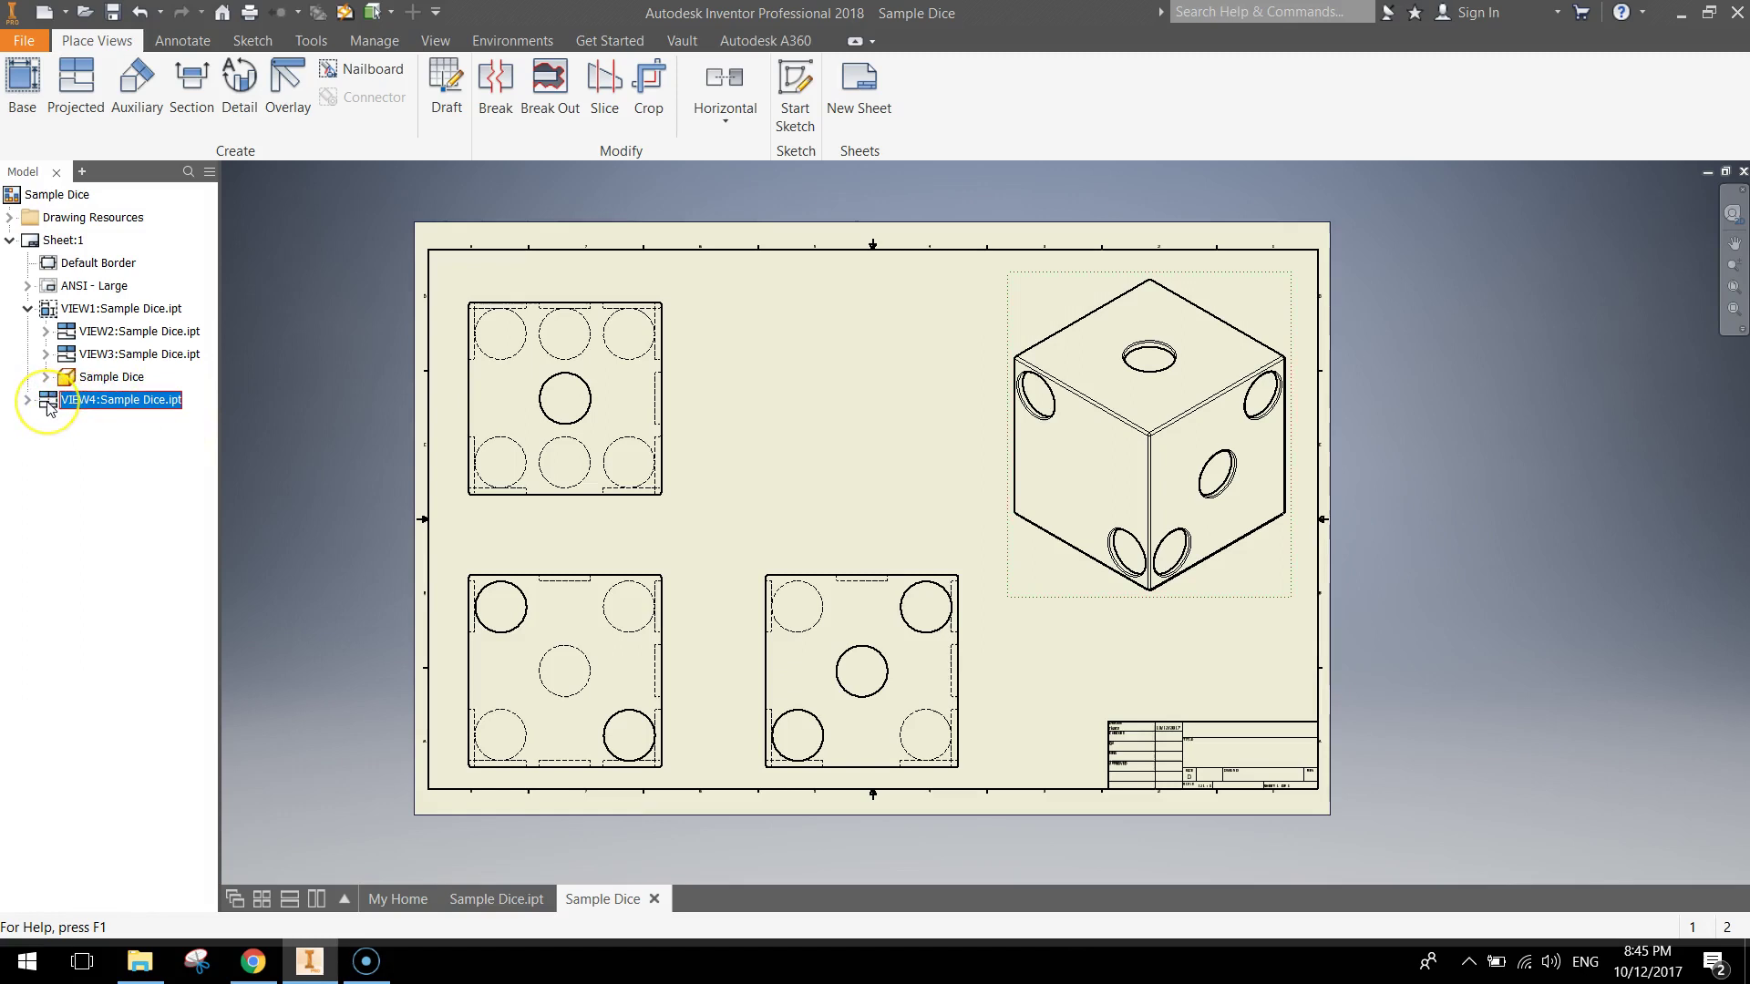
double_click(48, 408)
mouse_move(1409, 278)
left_mouse_down()
mouse_move(654, 278)
mouse_move(555, 245)
left_mouse_up()
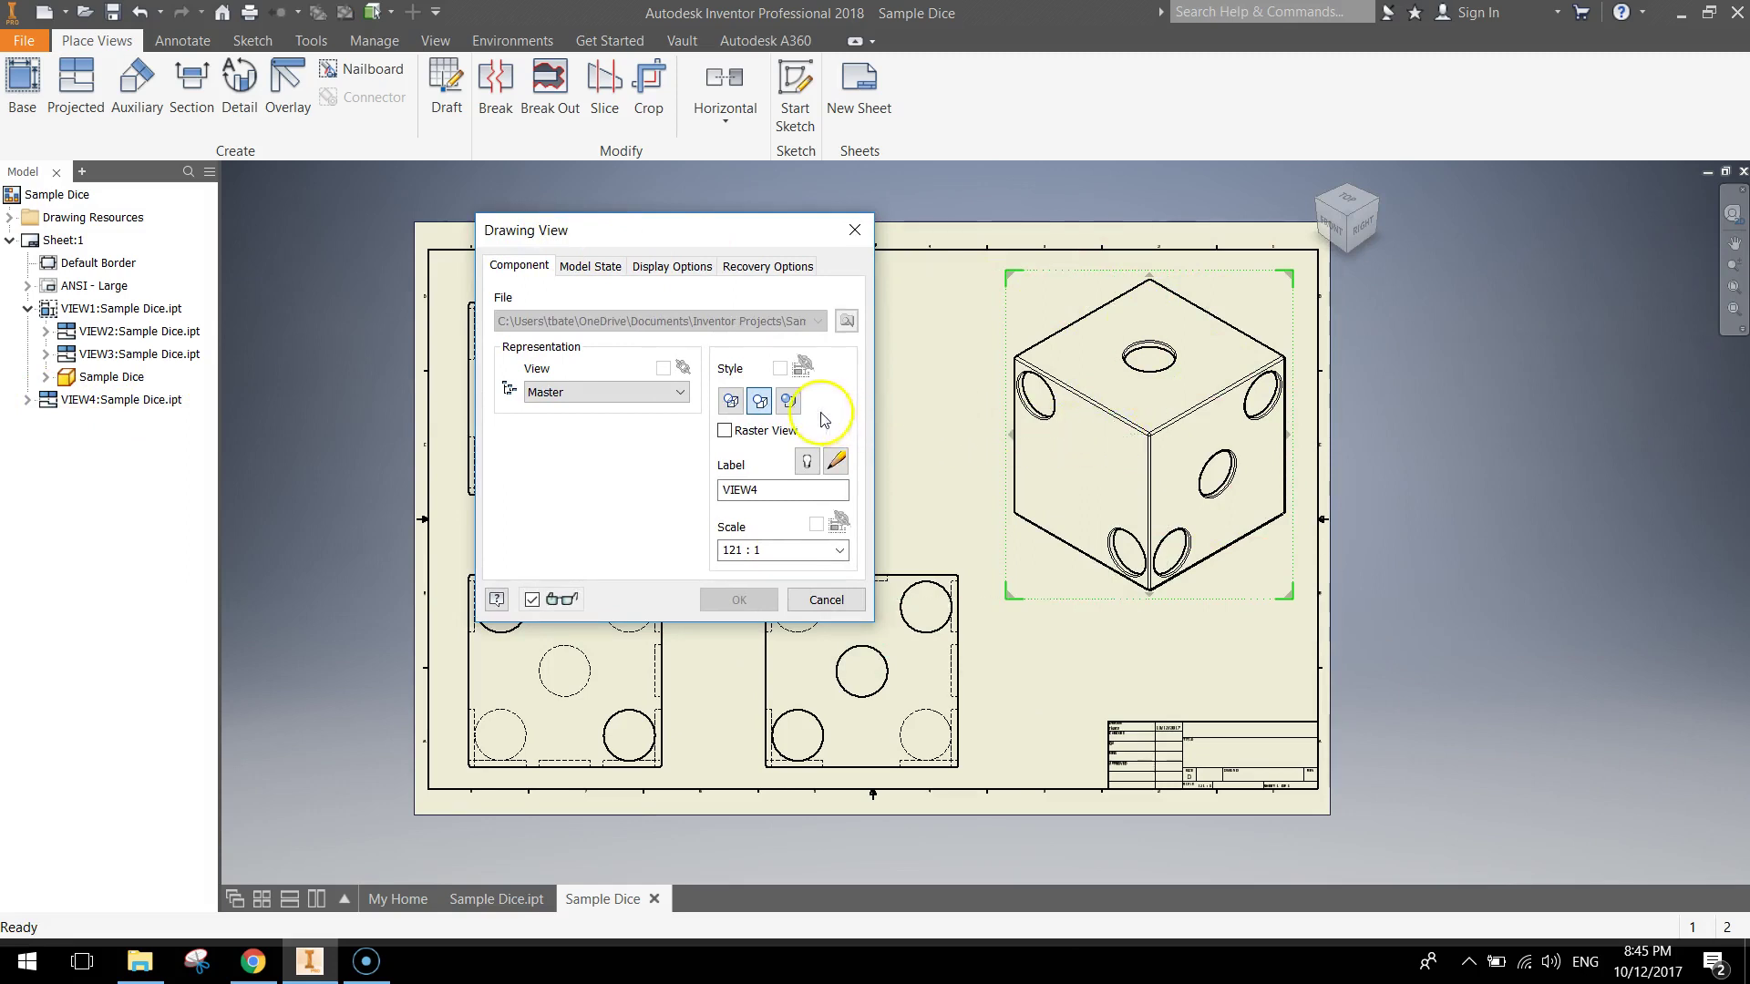
left_click(791, 402)
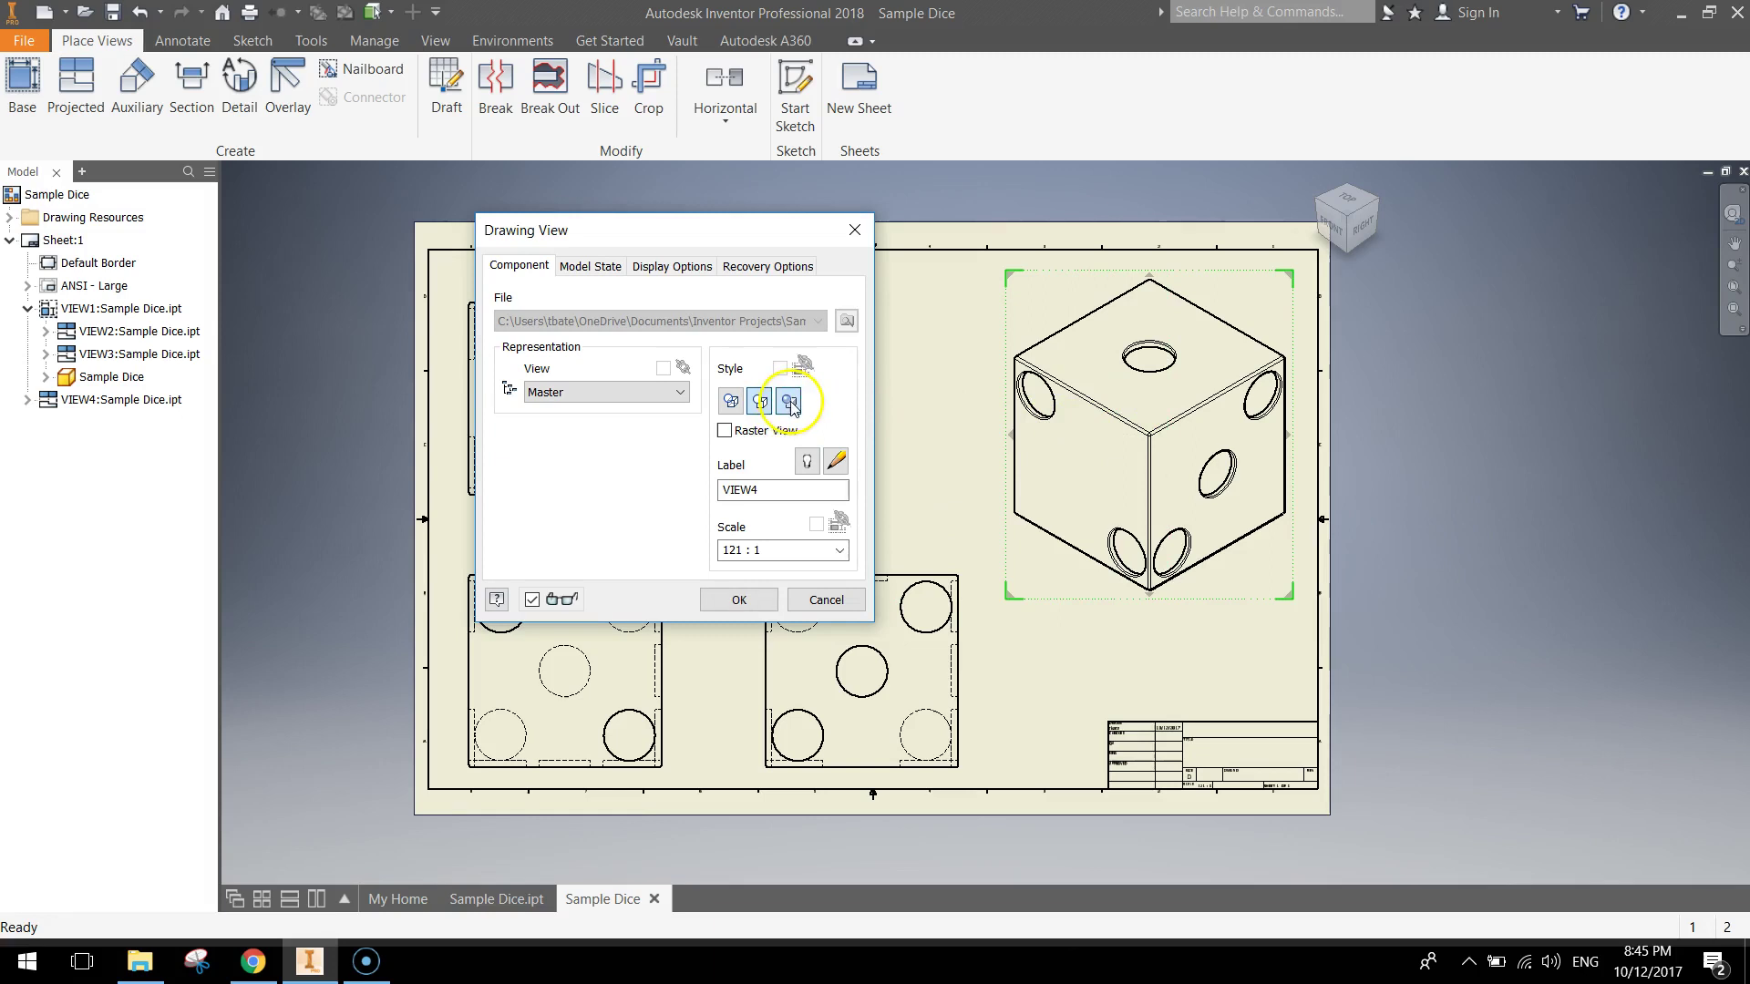
left_click(739, 599)
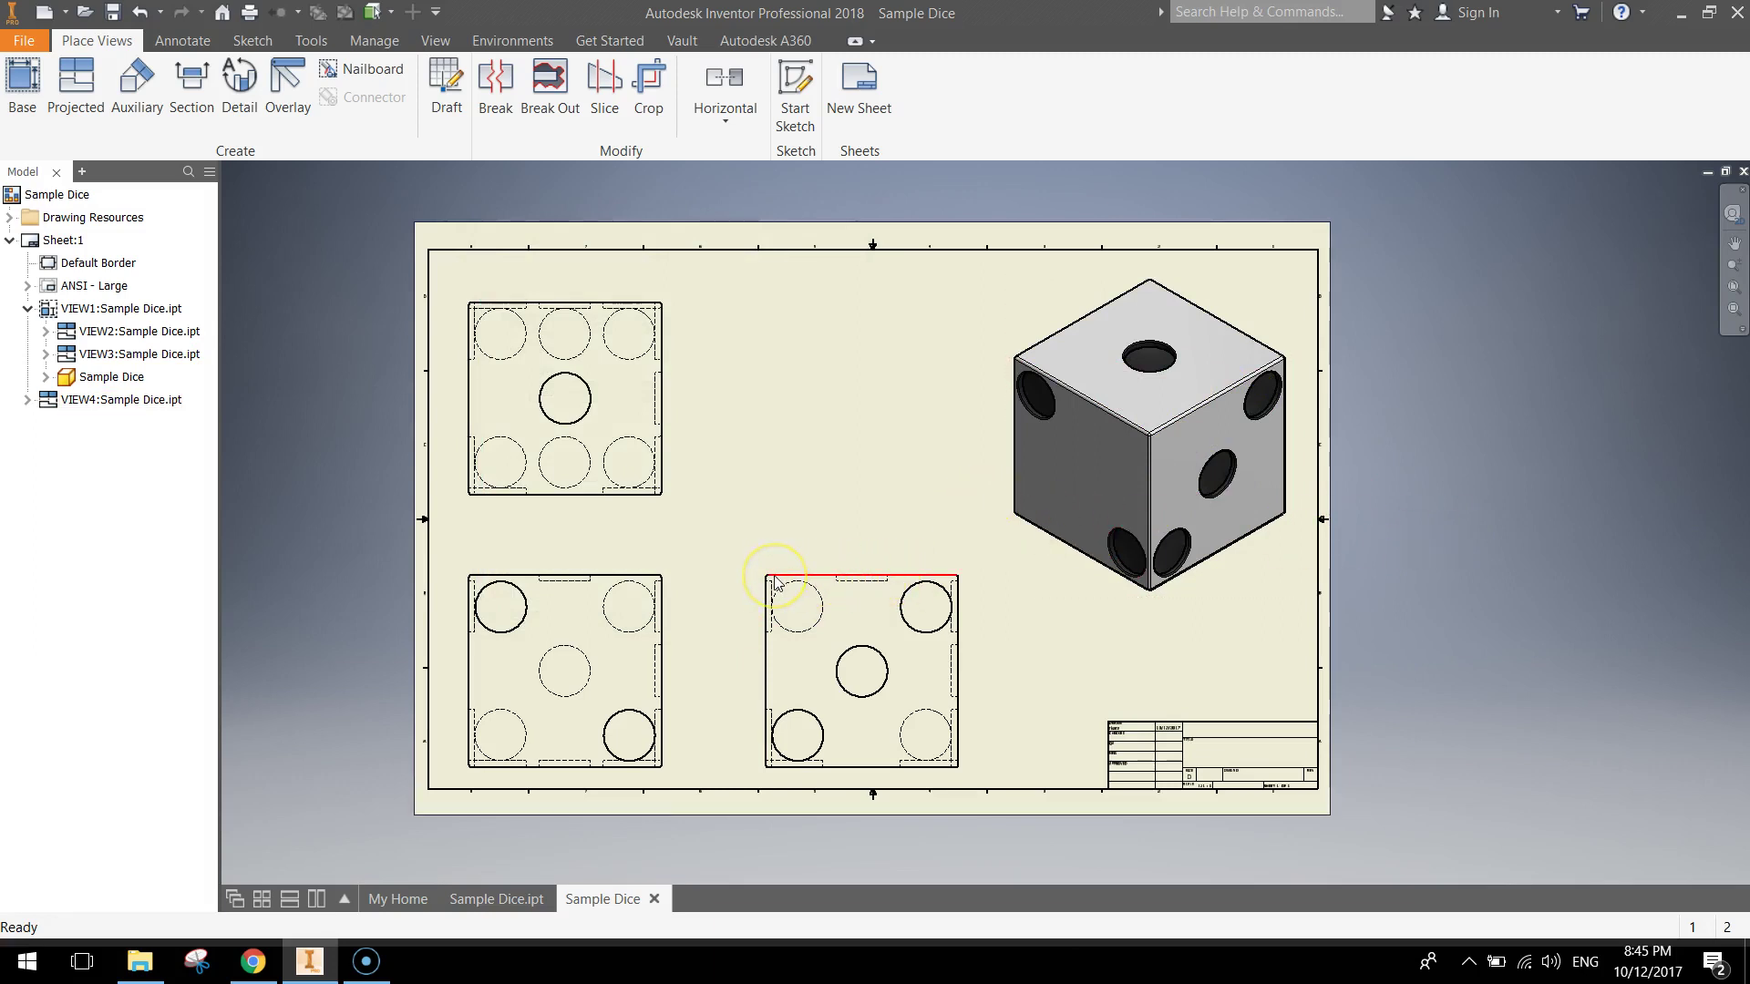
Step: Add a 1.46 dimension across the front view's top edge with 6.10 mm text
scroll(431, 656, "up", 3)
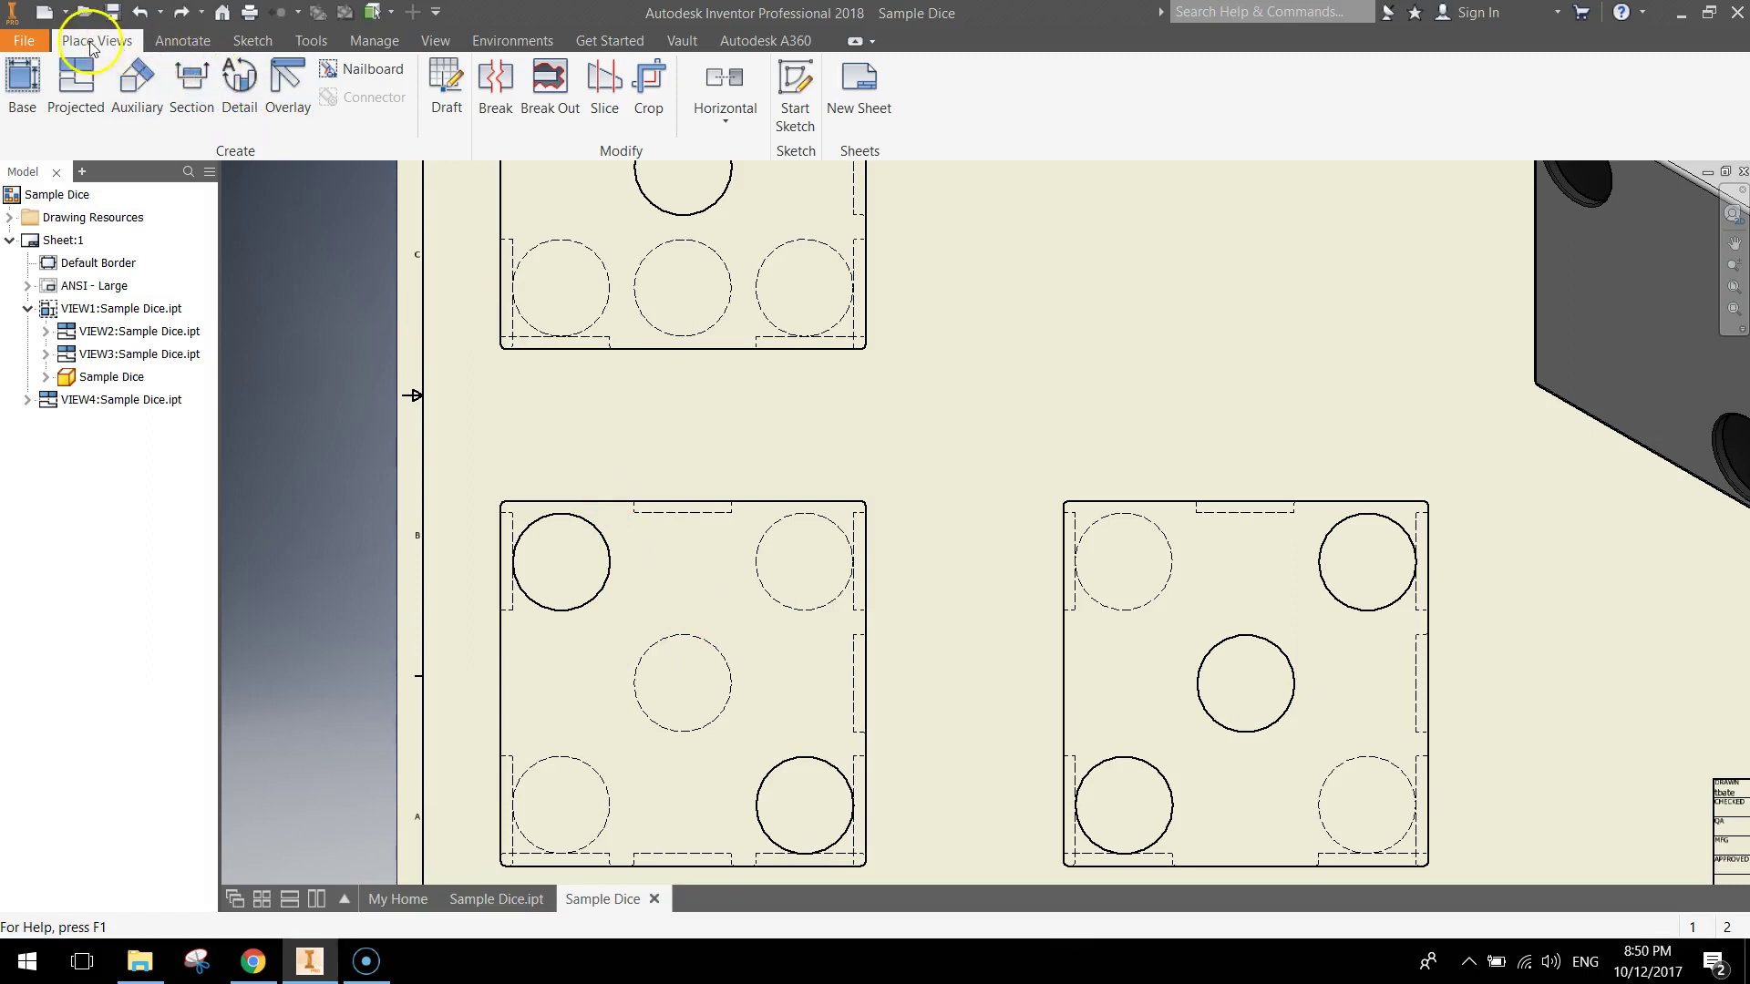
left_click(182, 41)
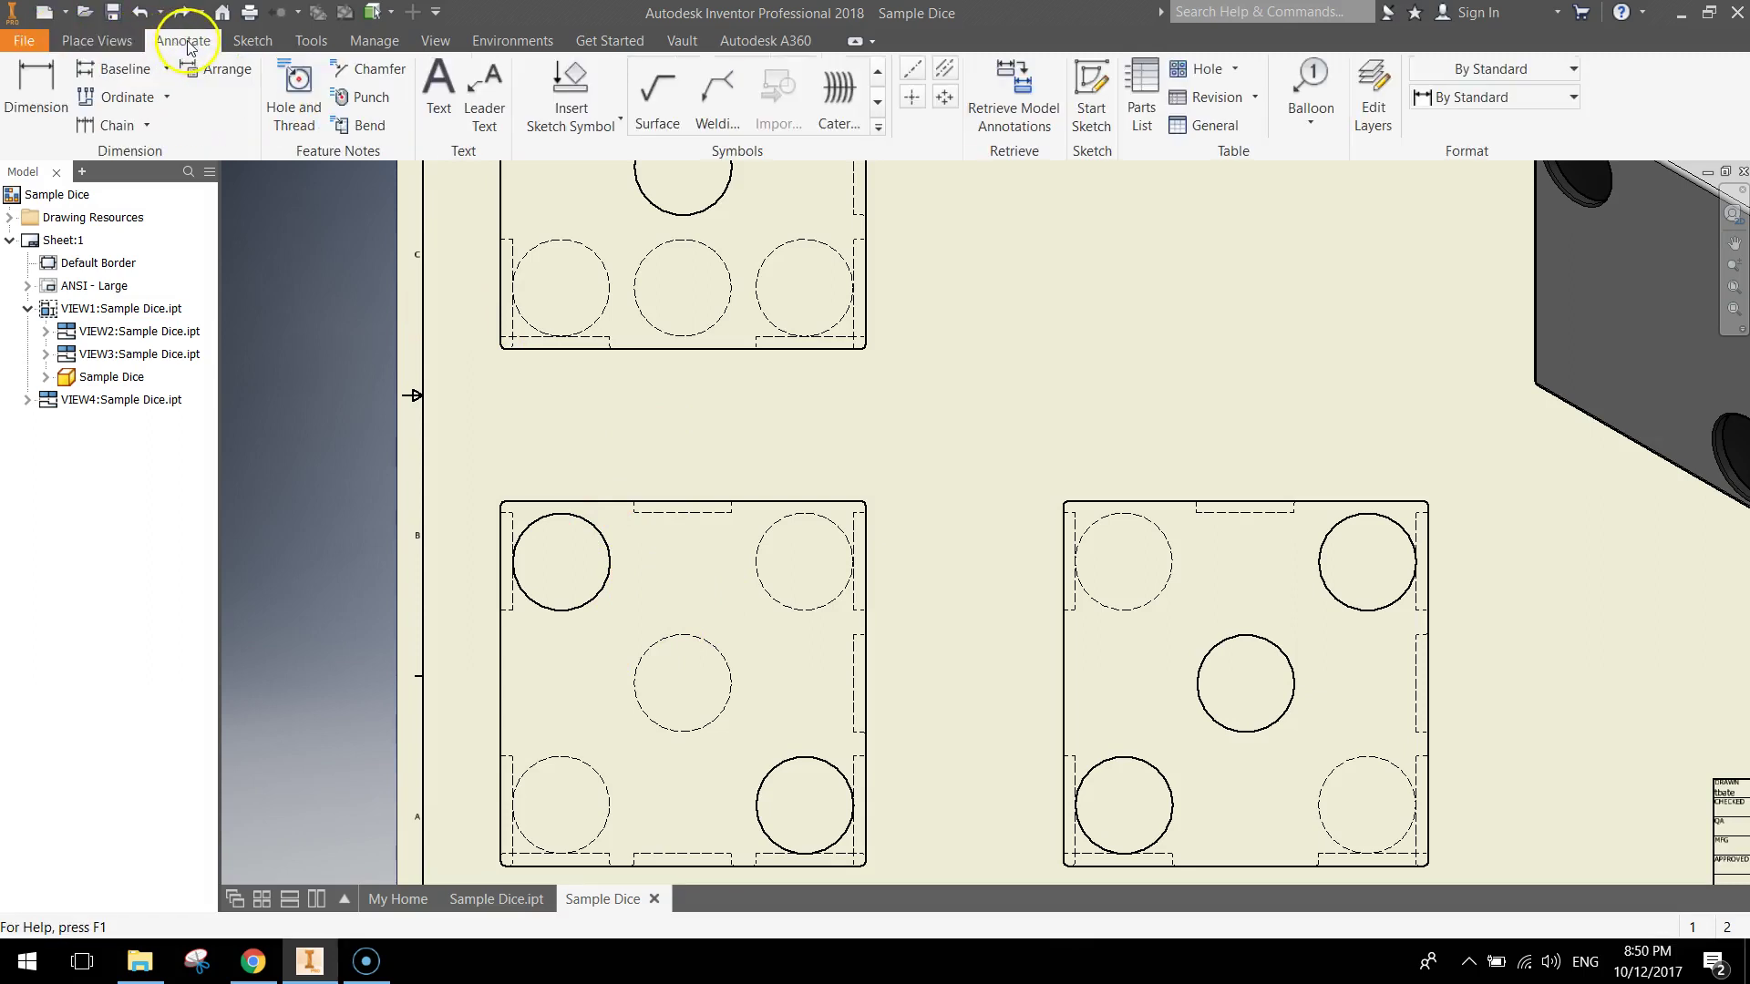
left_click(37, 91)
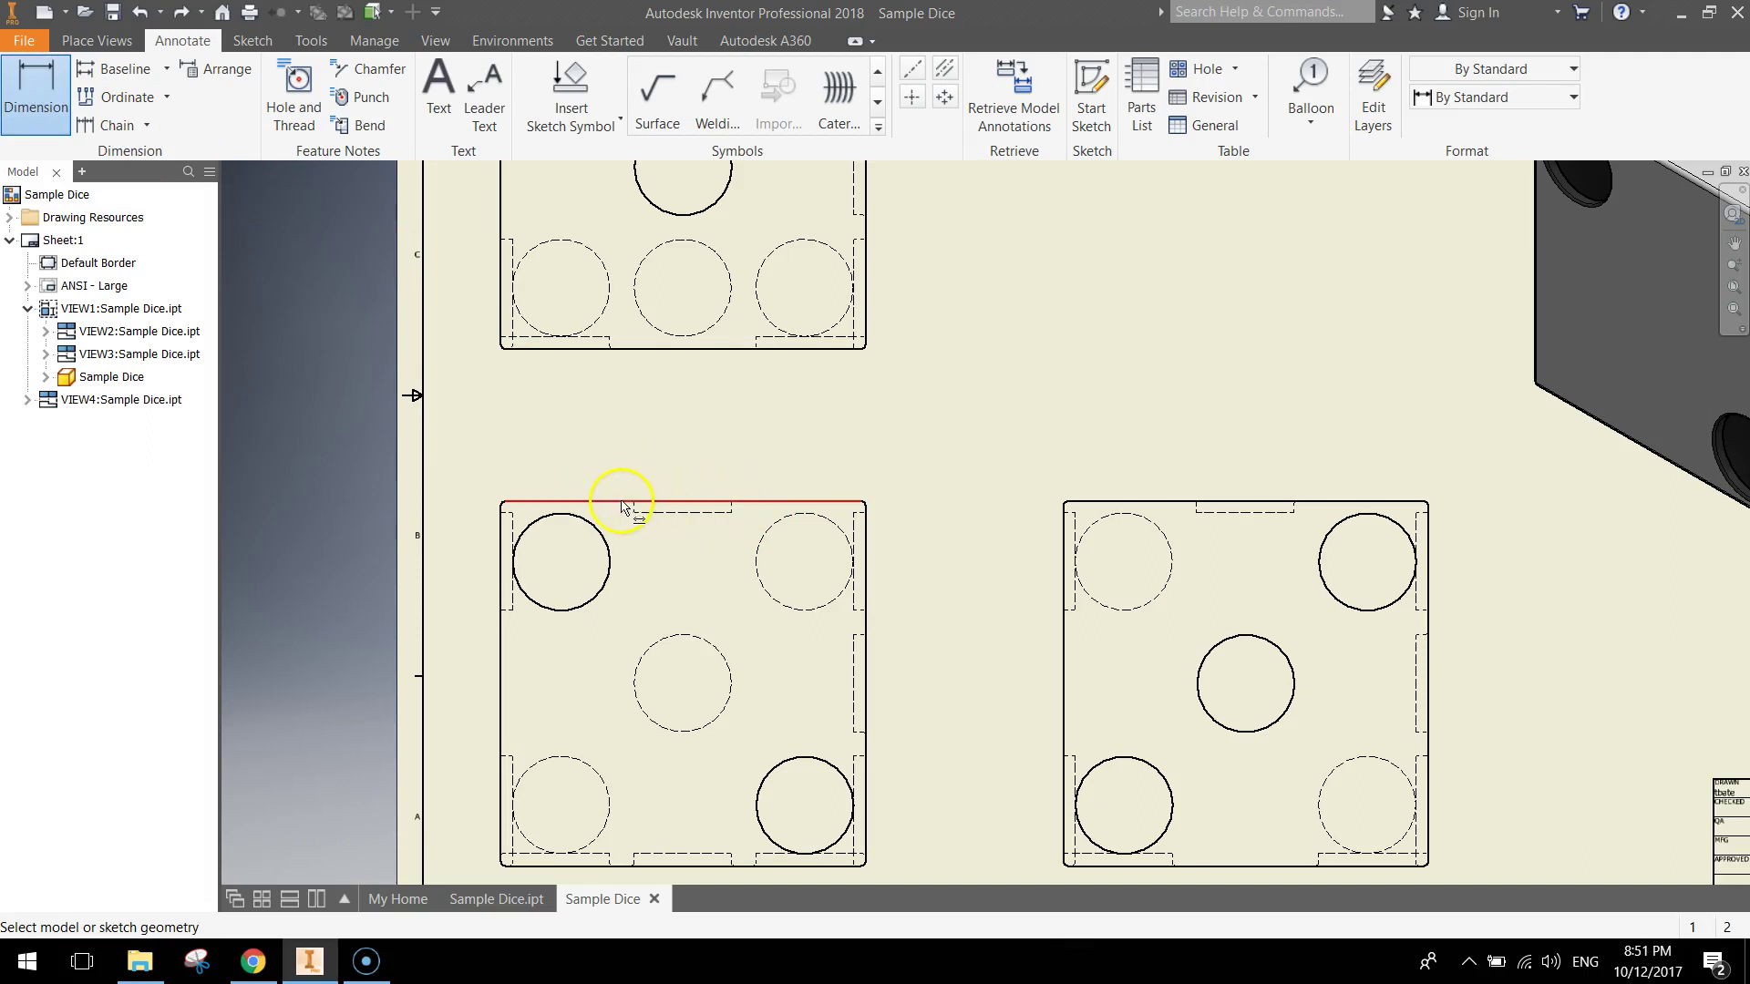
left_click(765, 501)
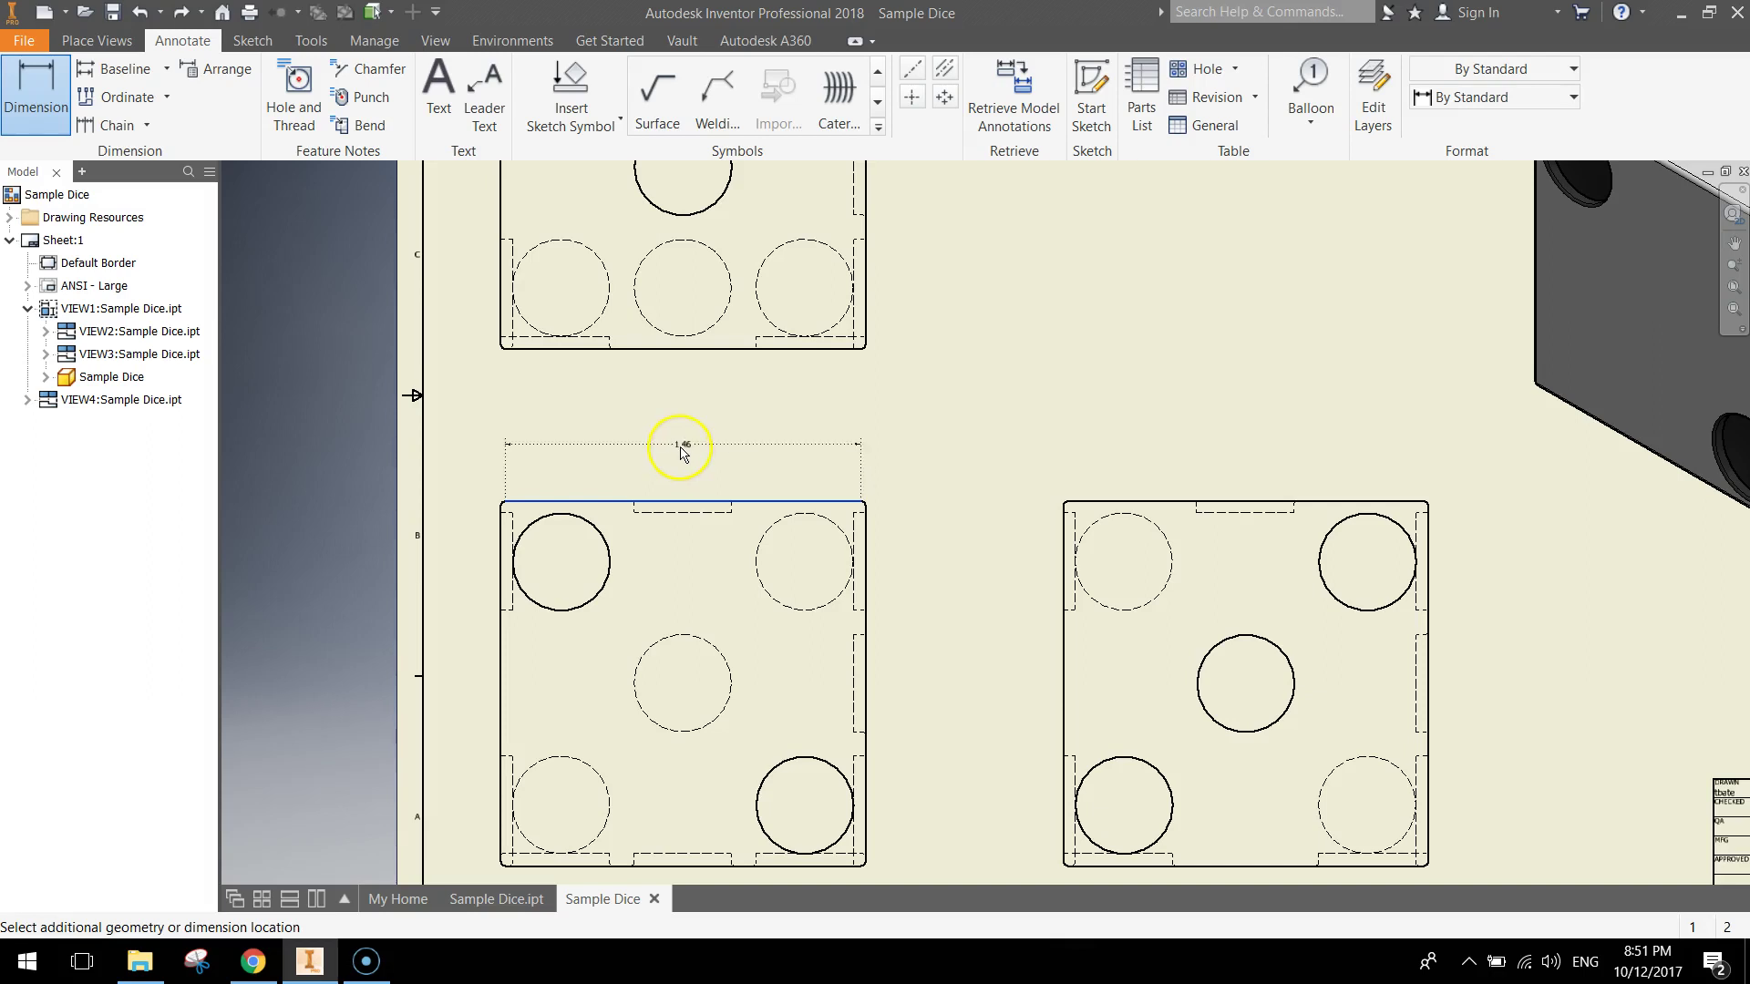
left_click(678, 447)
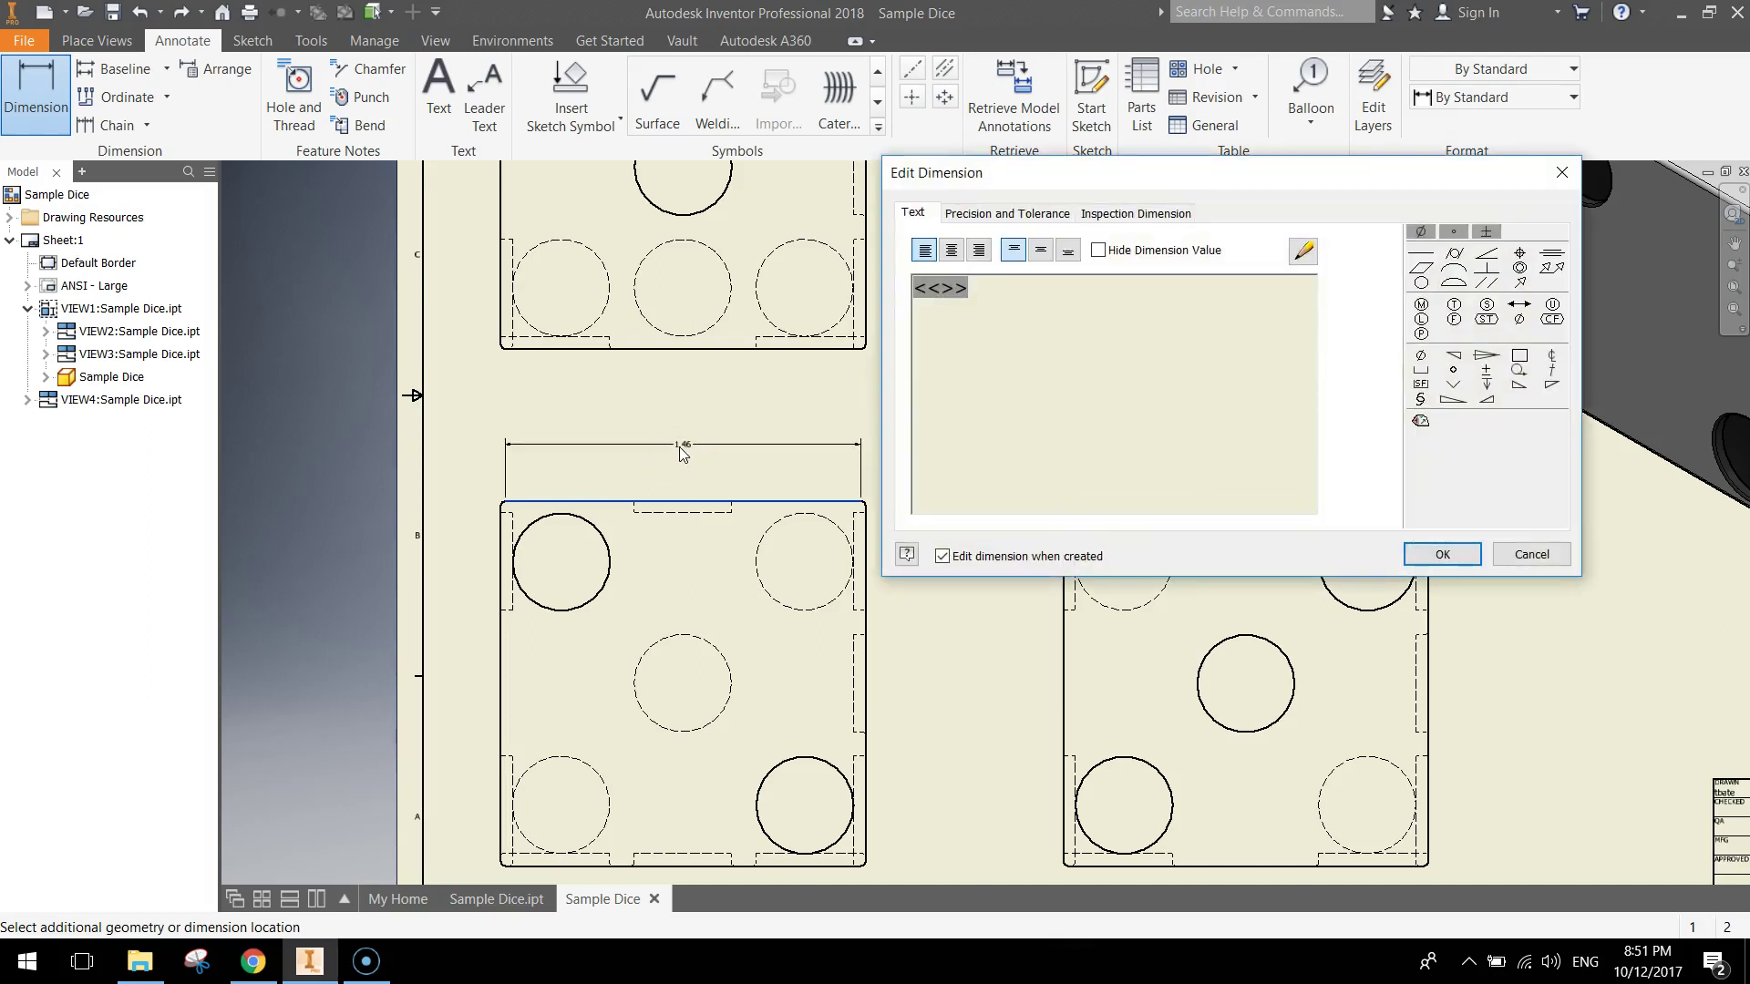
left_click(985, 290)
left_click(1298, 252)
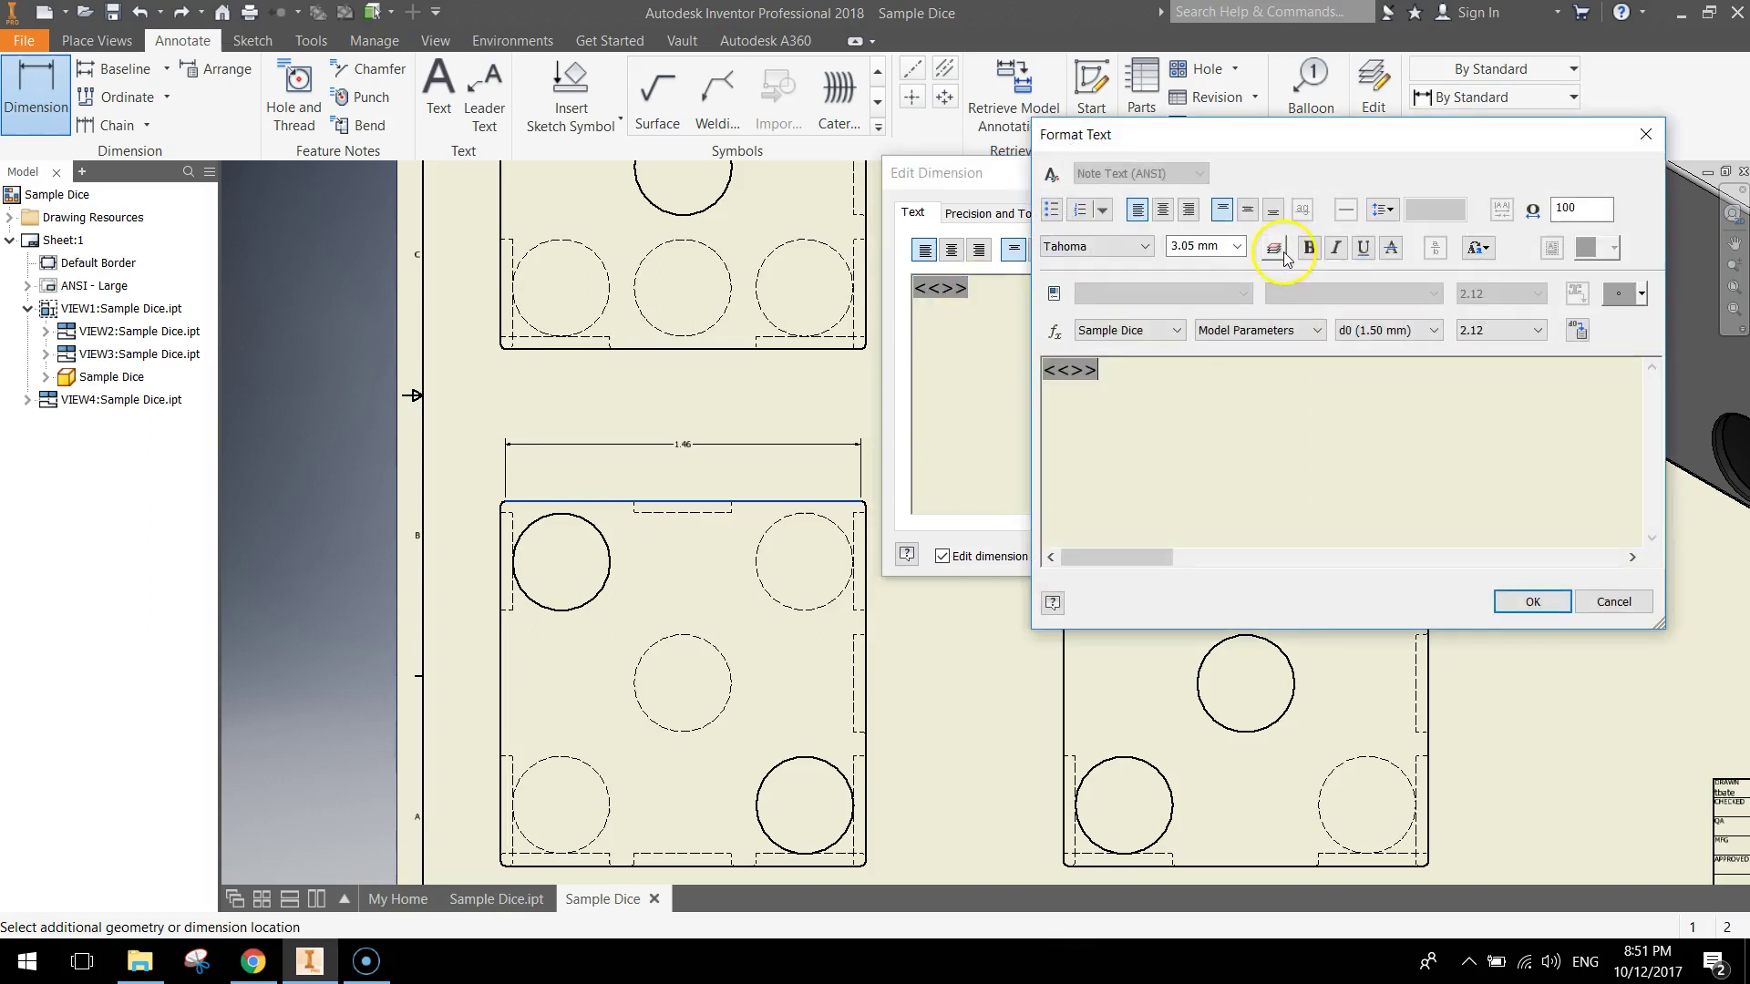
left_click_drag(1078, 386, 1045, 370)
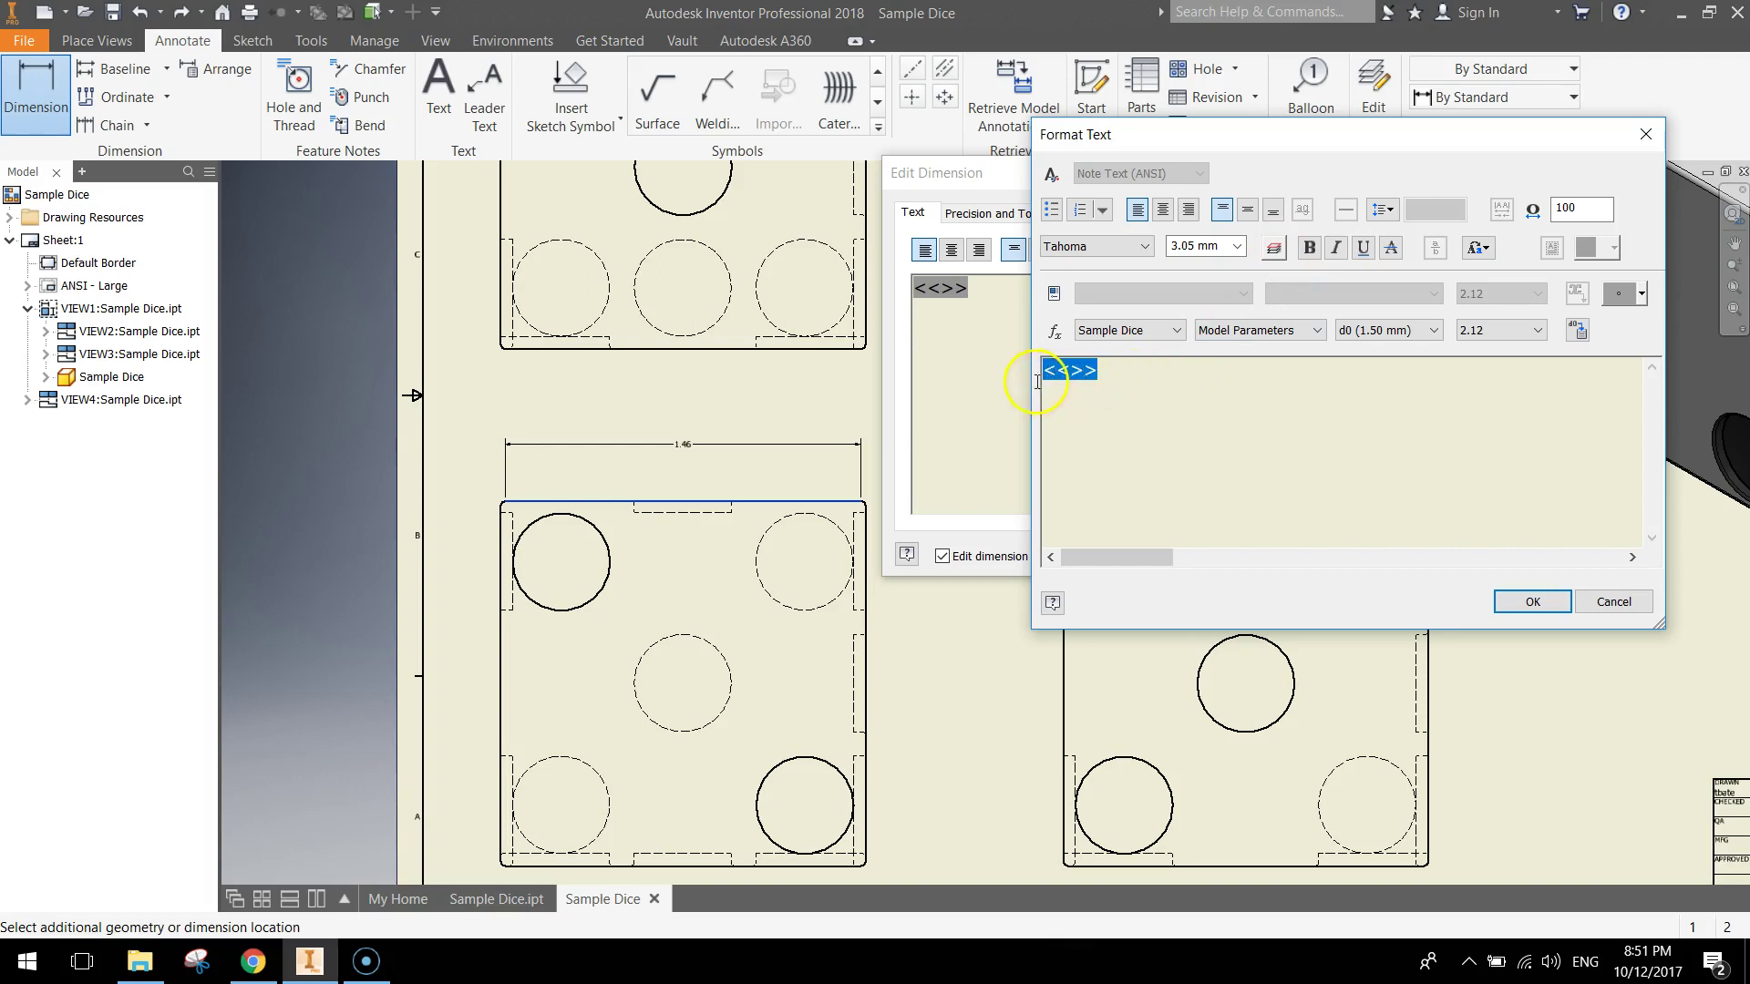
left_click(1238, 247)
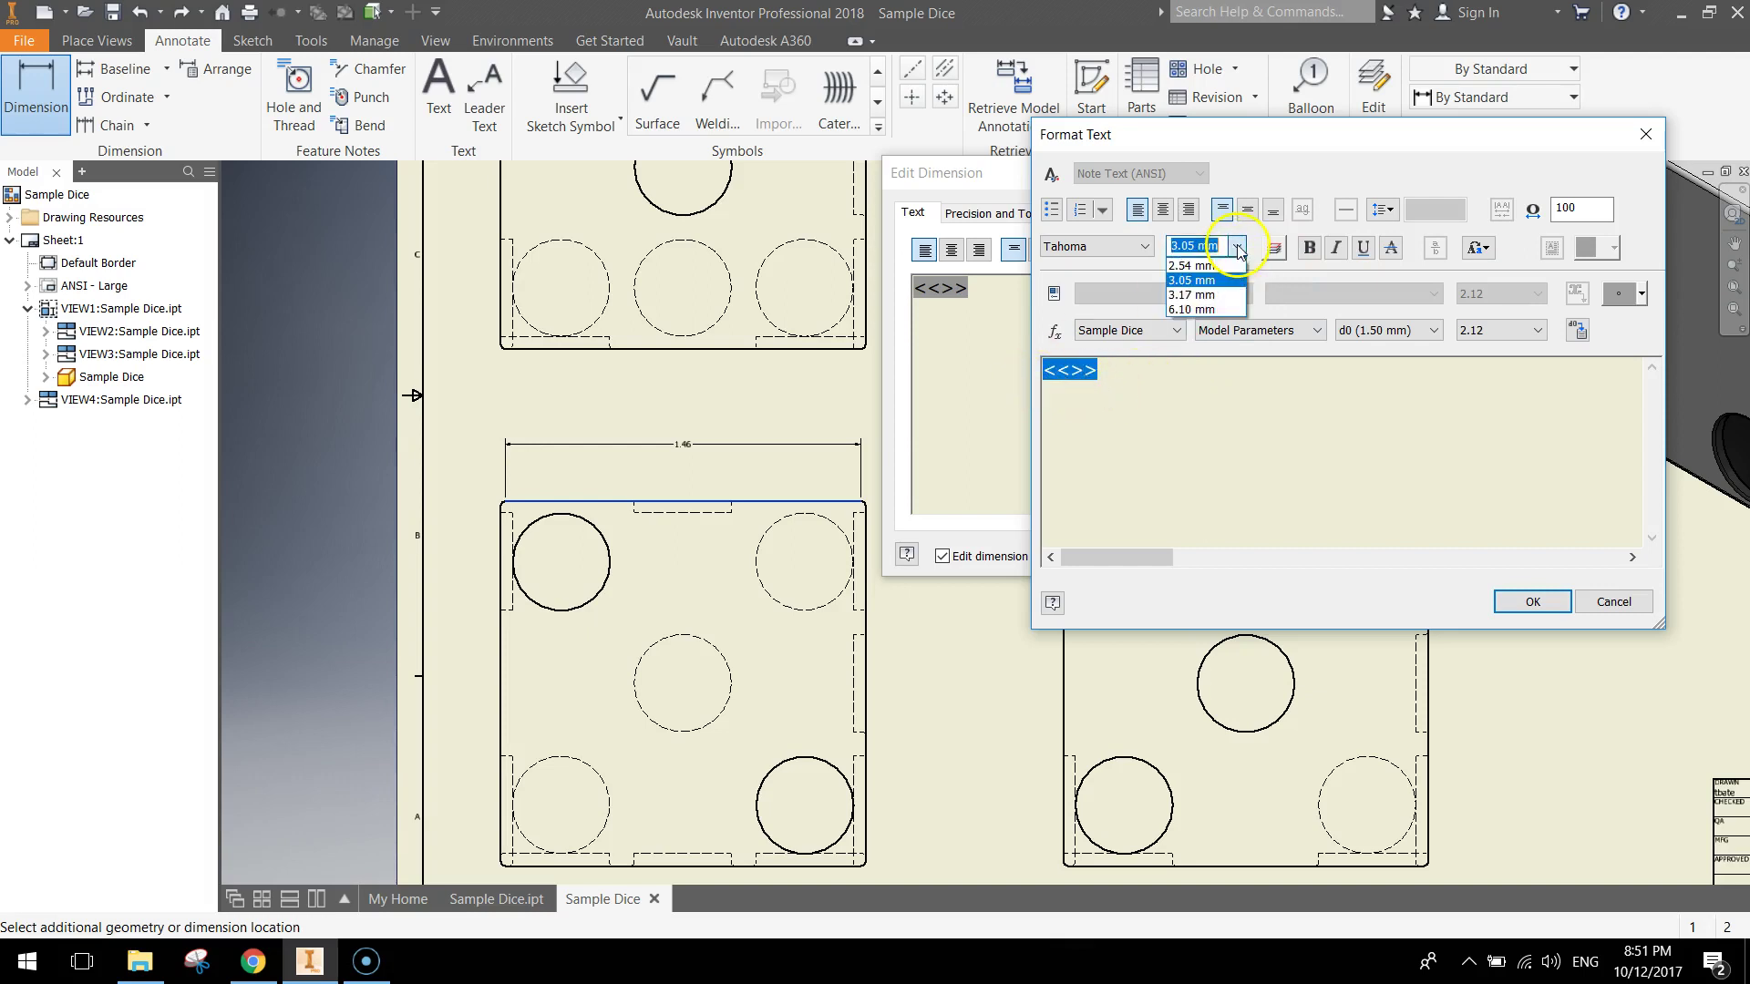
left_click(1194, 309)
left_click(1540, 609)
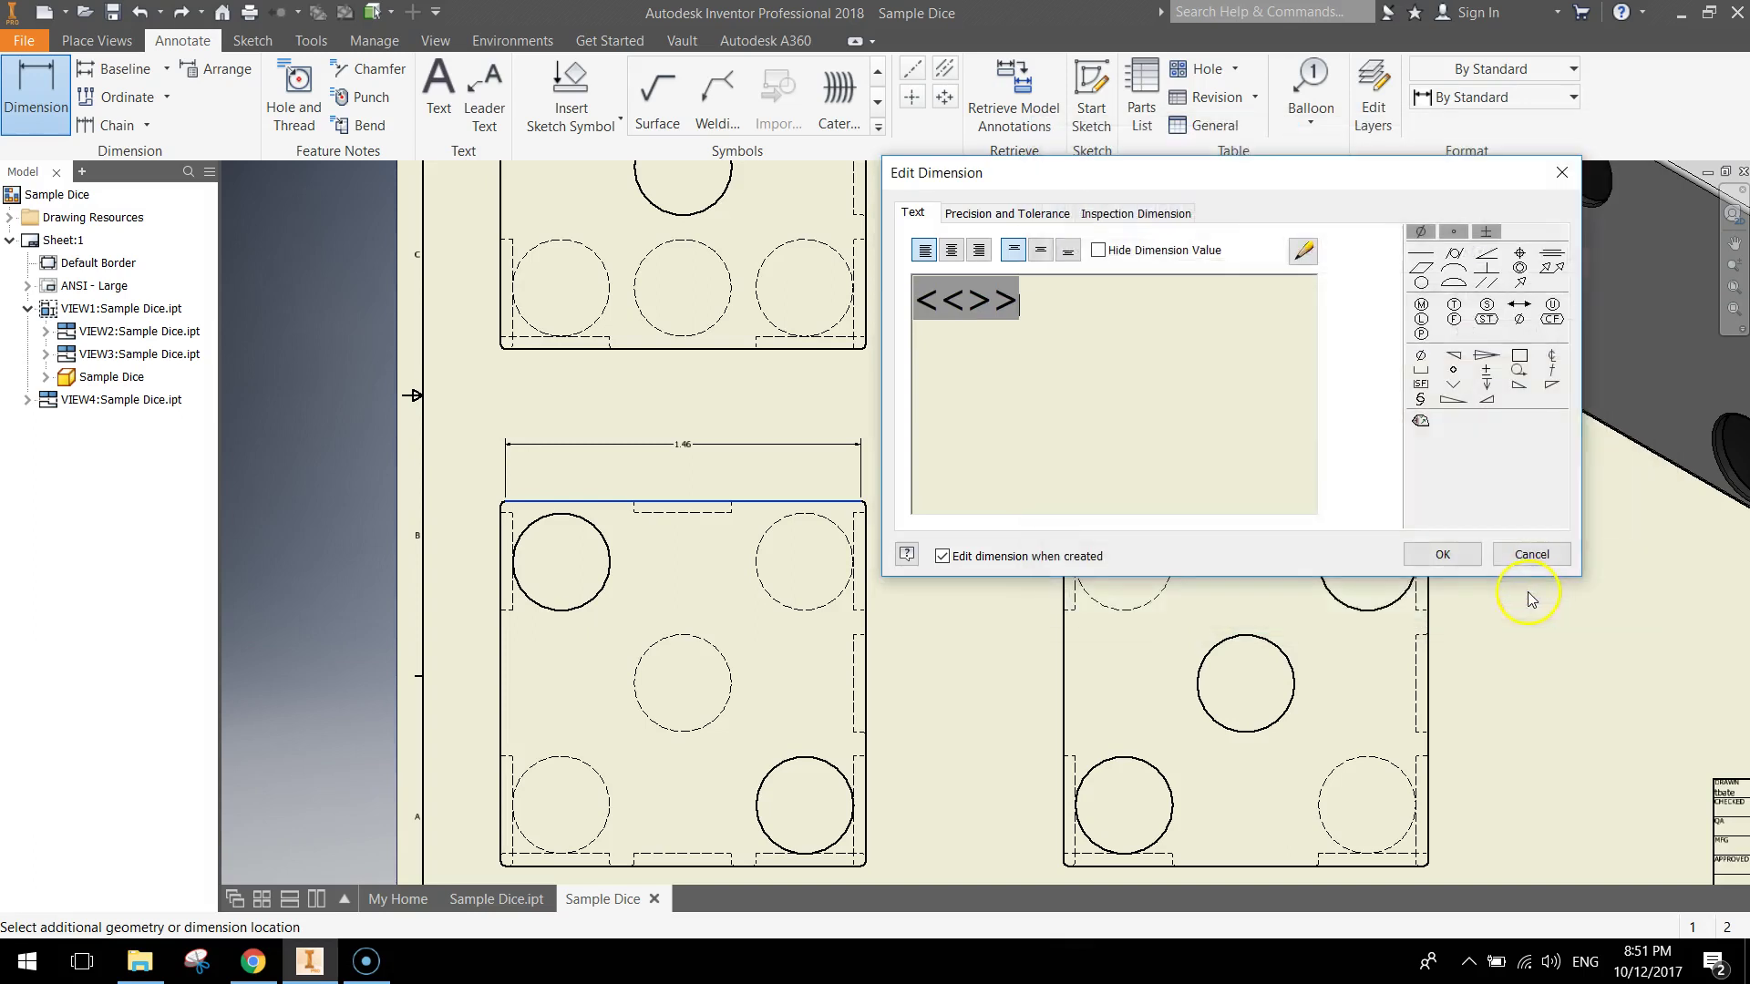
left_click(1445, 556)
Step: Change the 1.46 dimension's text size to 3.17 mm
scroll(679, 447, "up", 2)
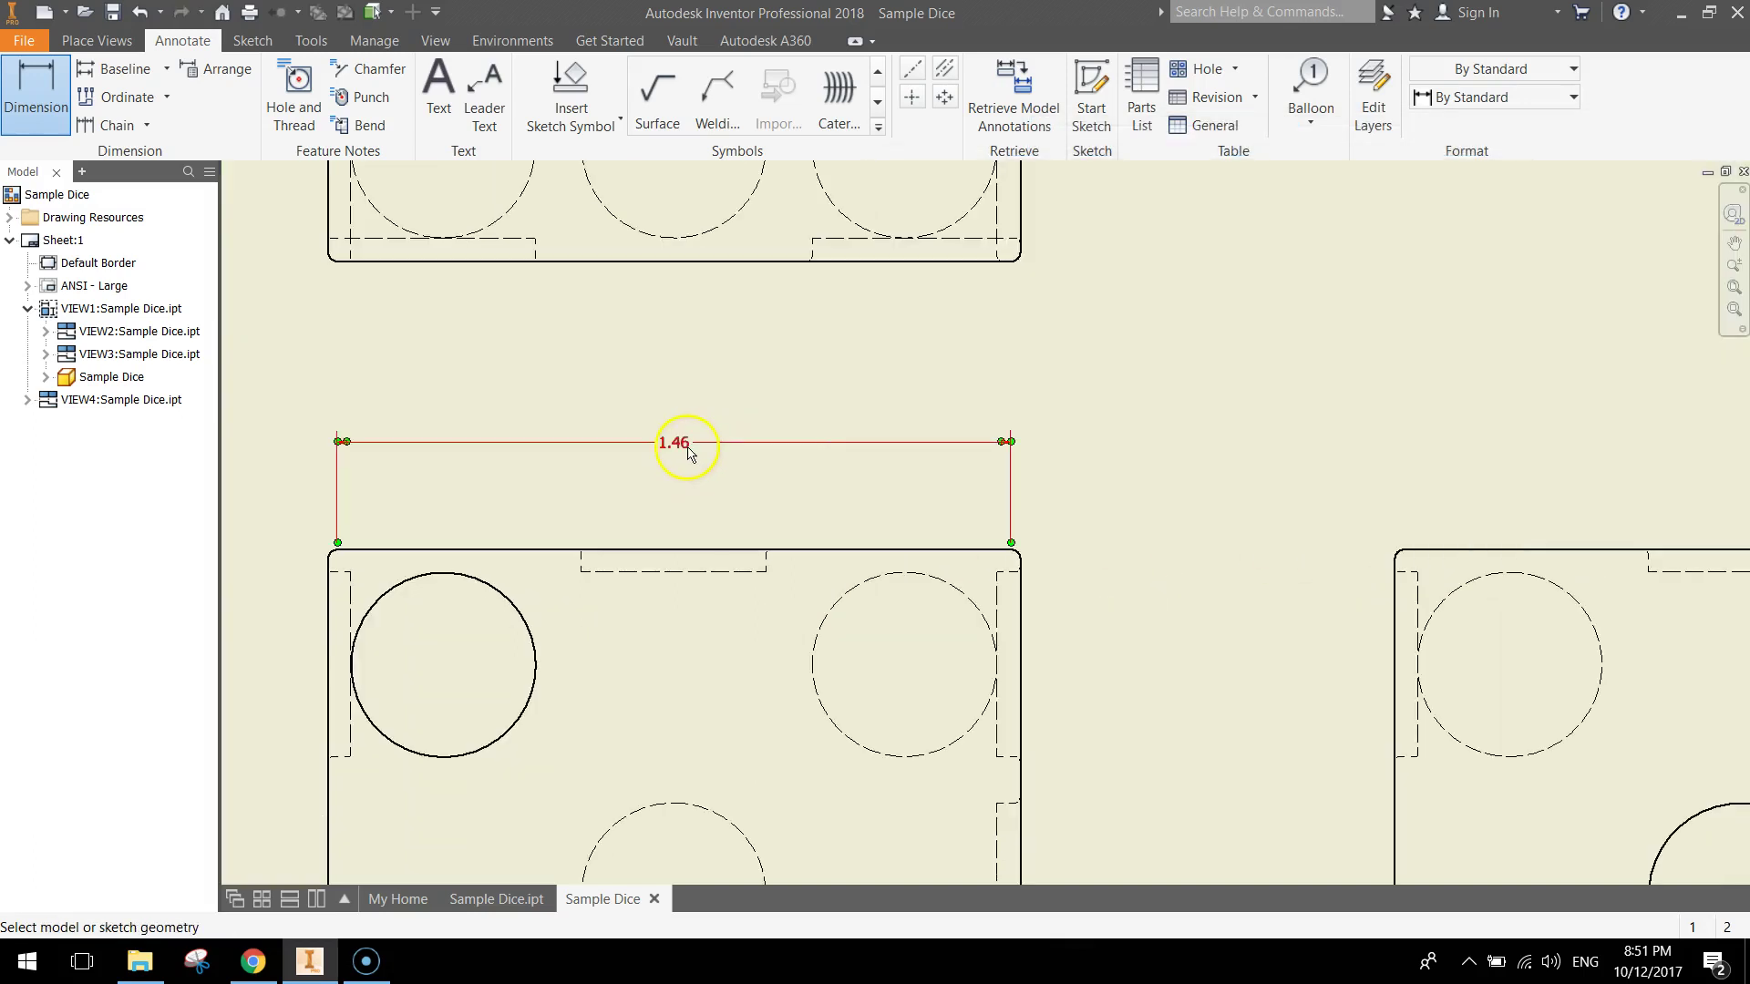
double_click(674, 445)
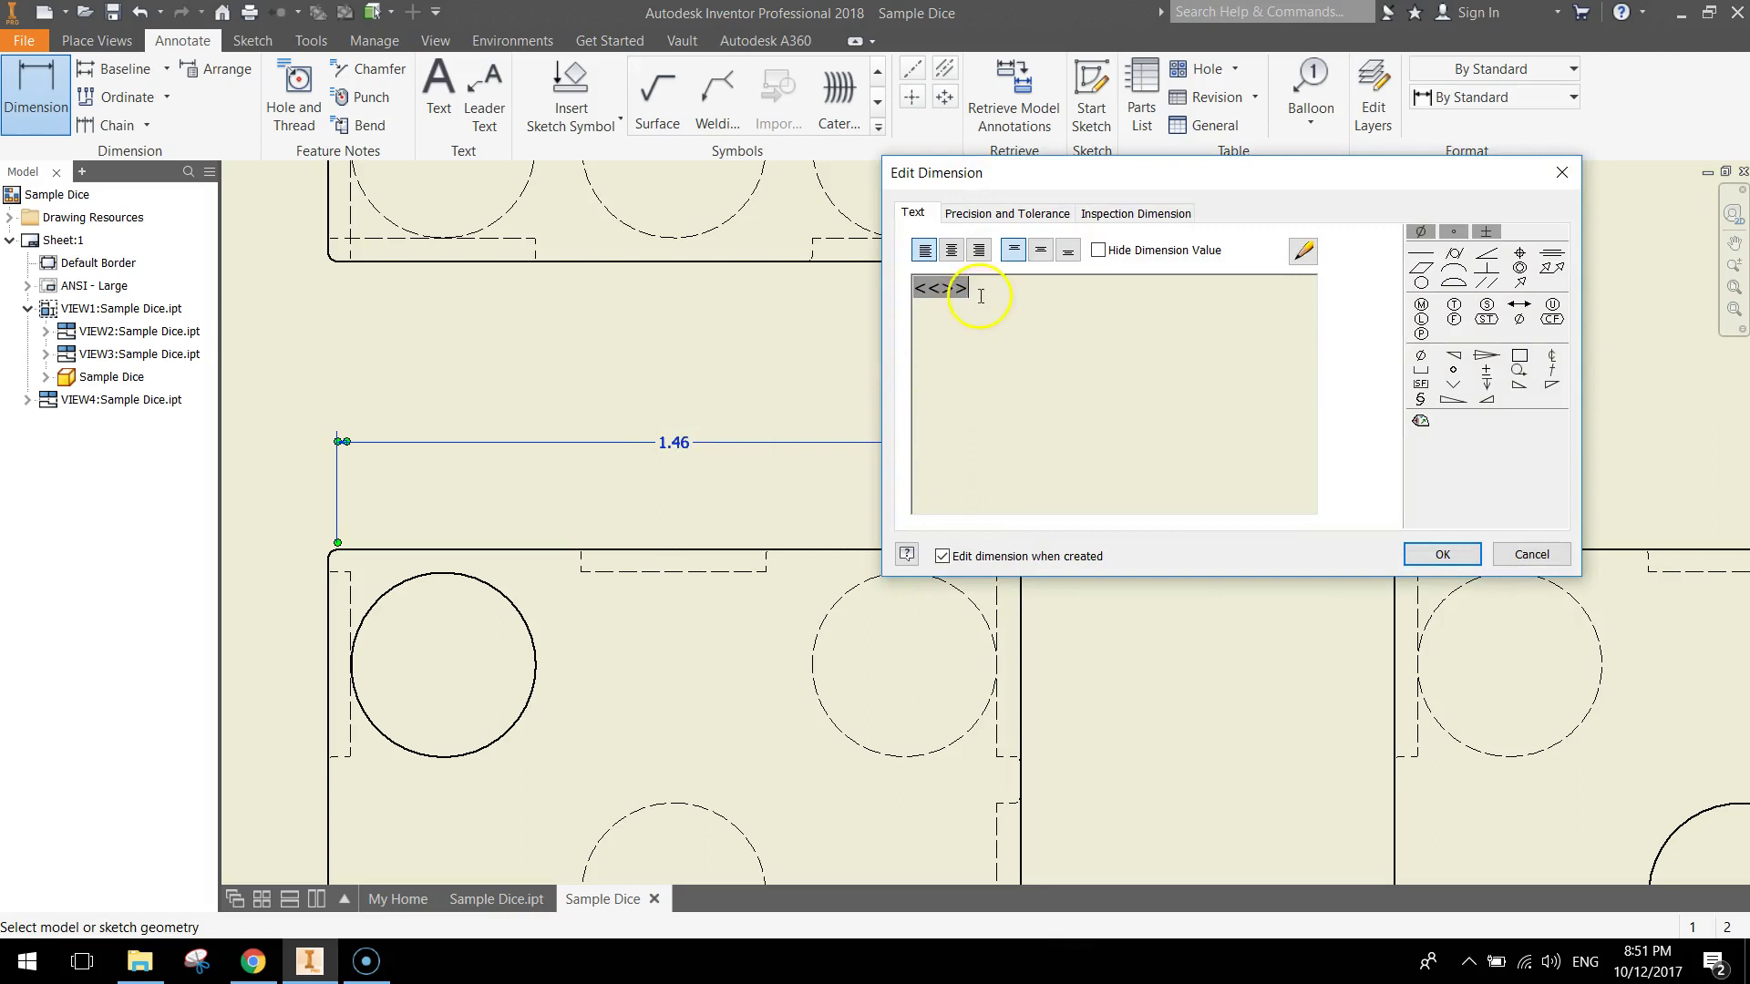
left_click(1305, 251)
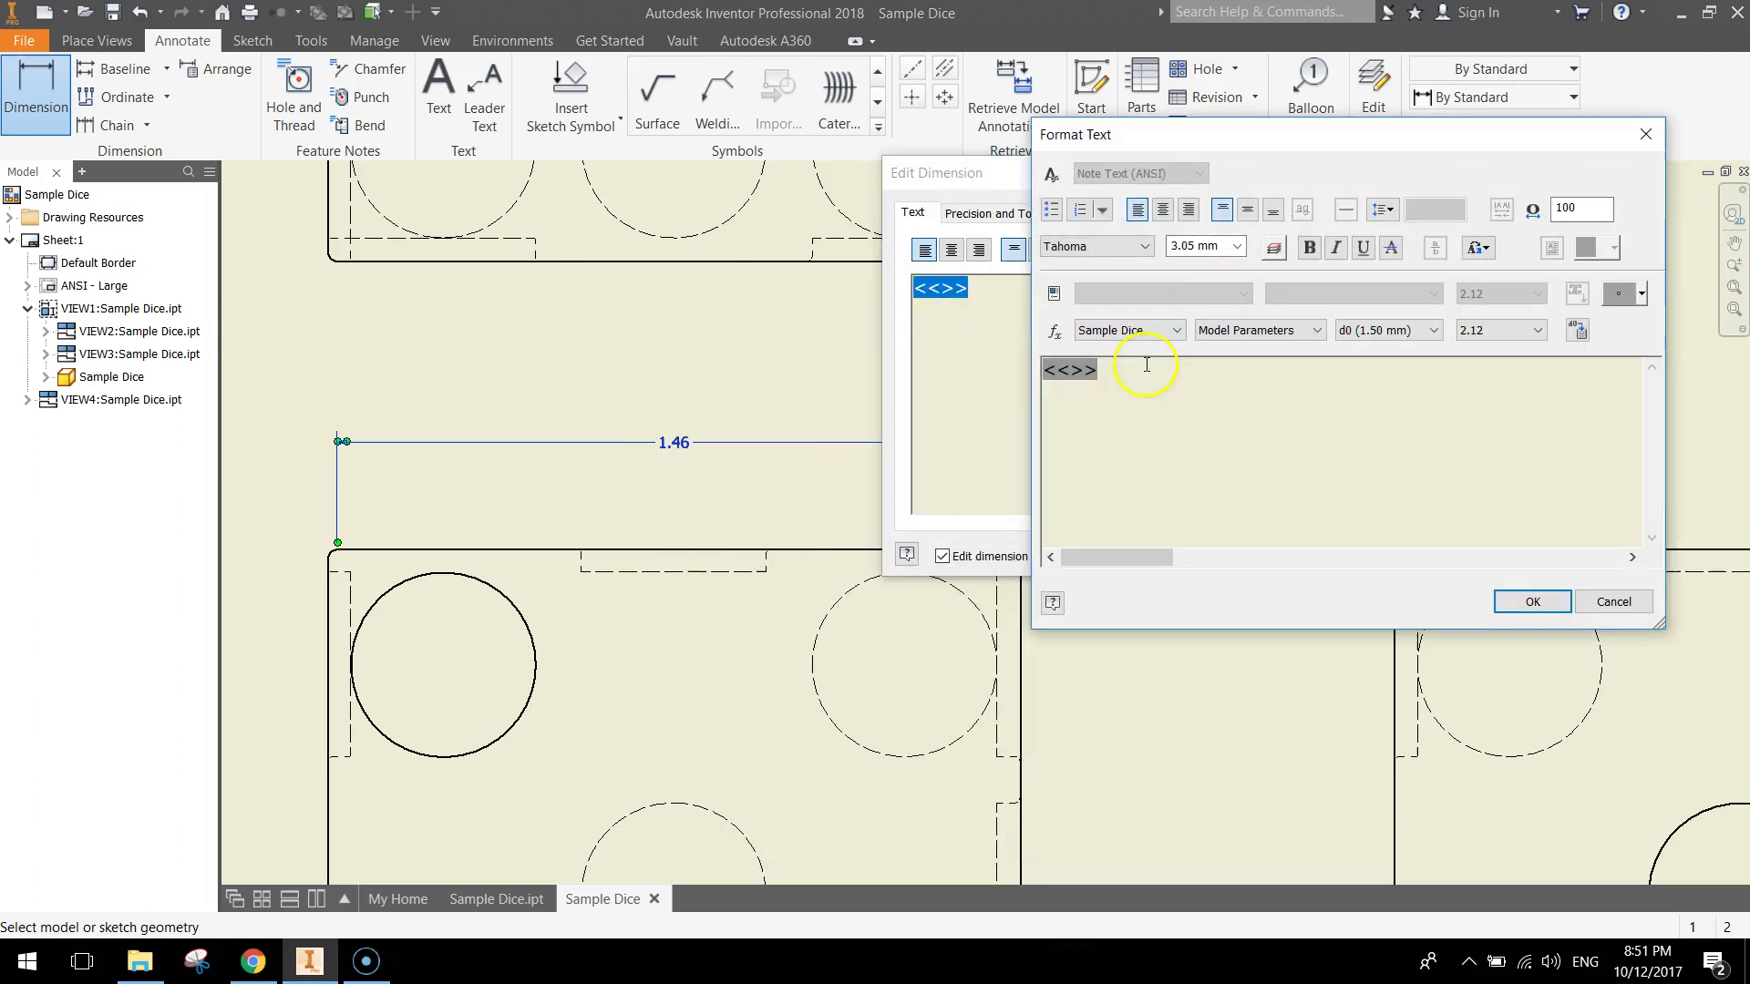
left_click(1235, 246)
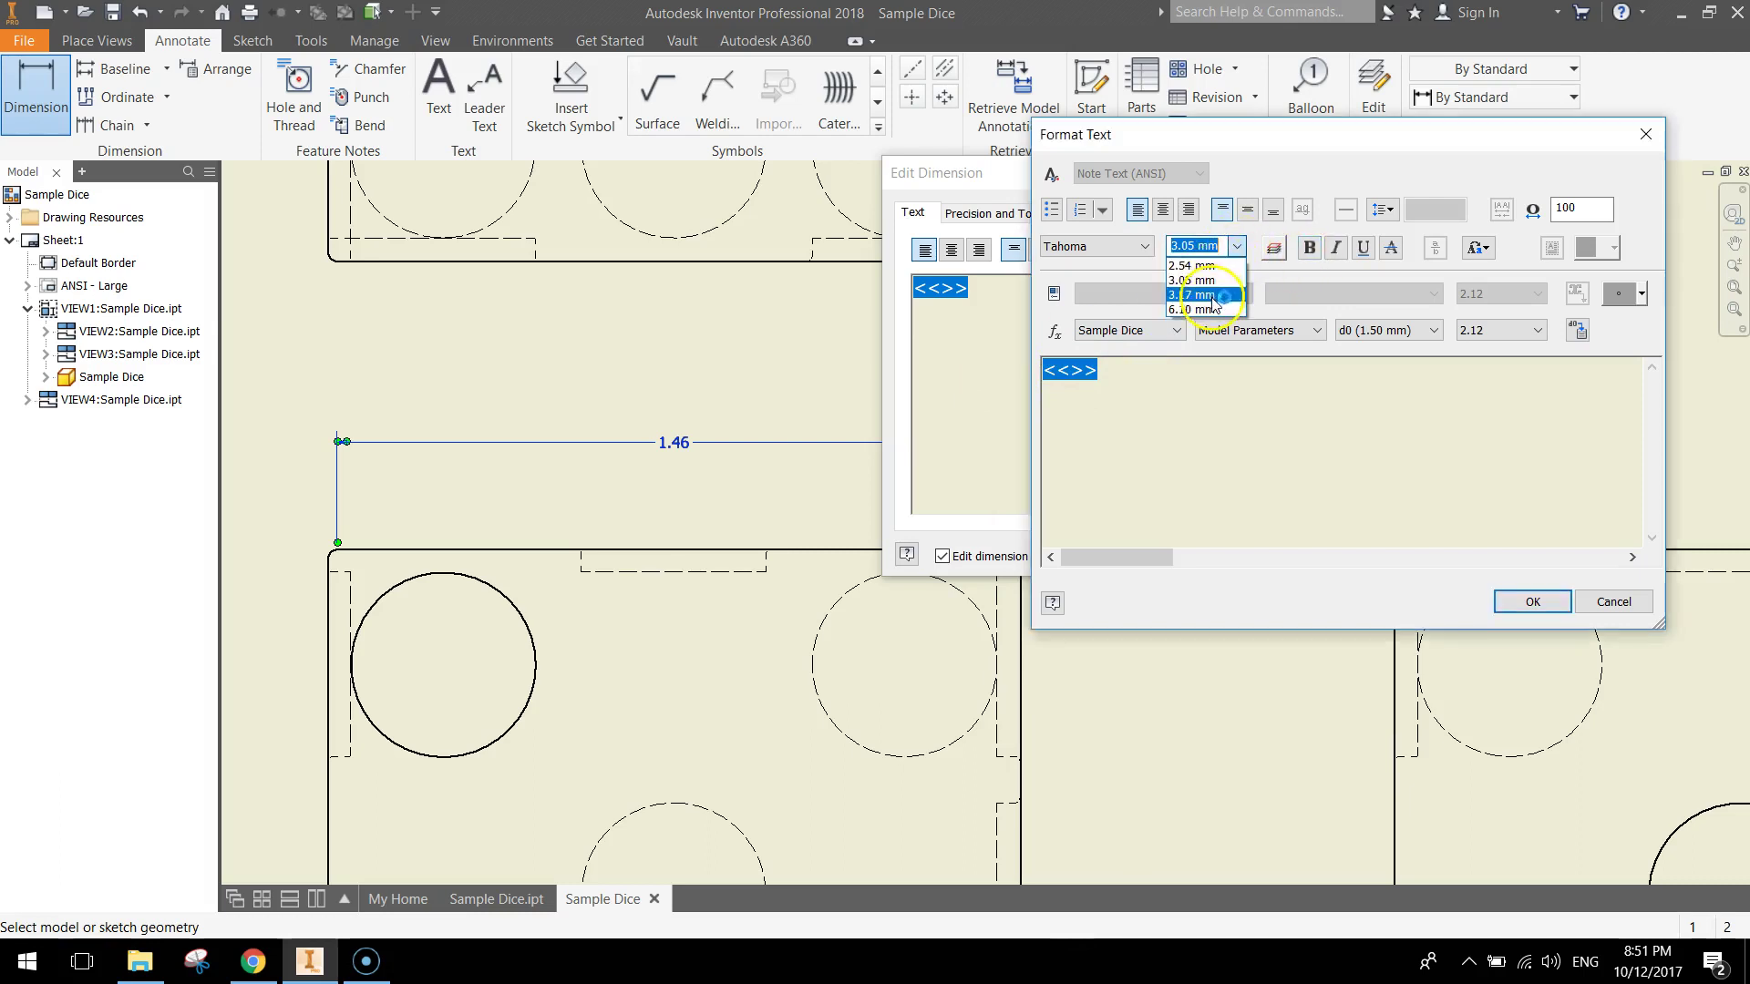
left_click(1205, 294)
left_click(1527, 601)
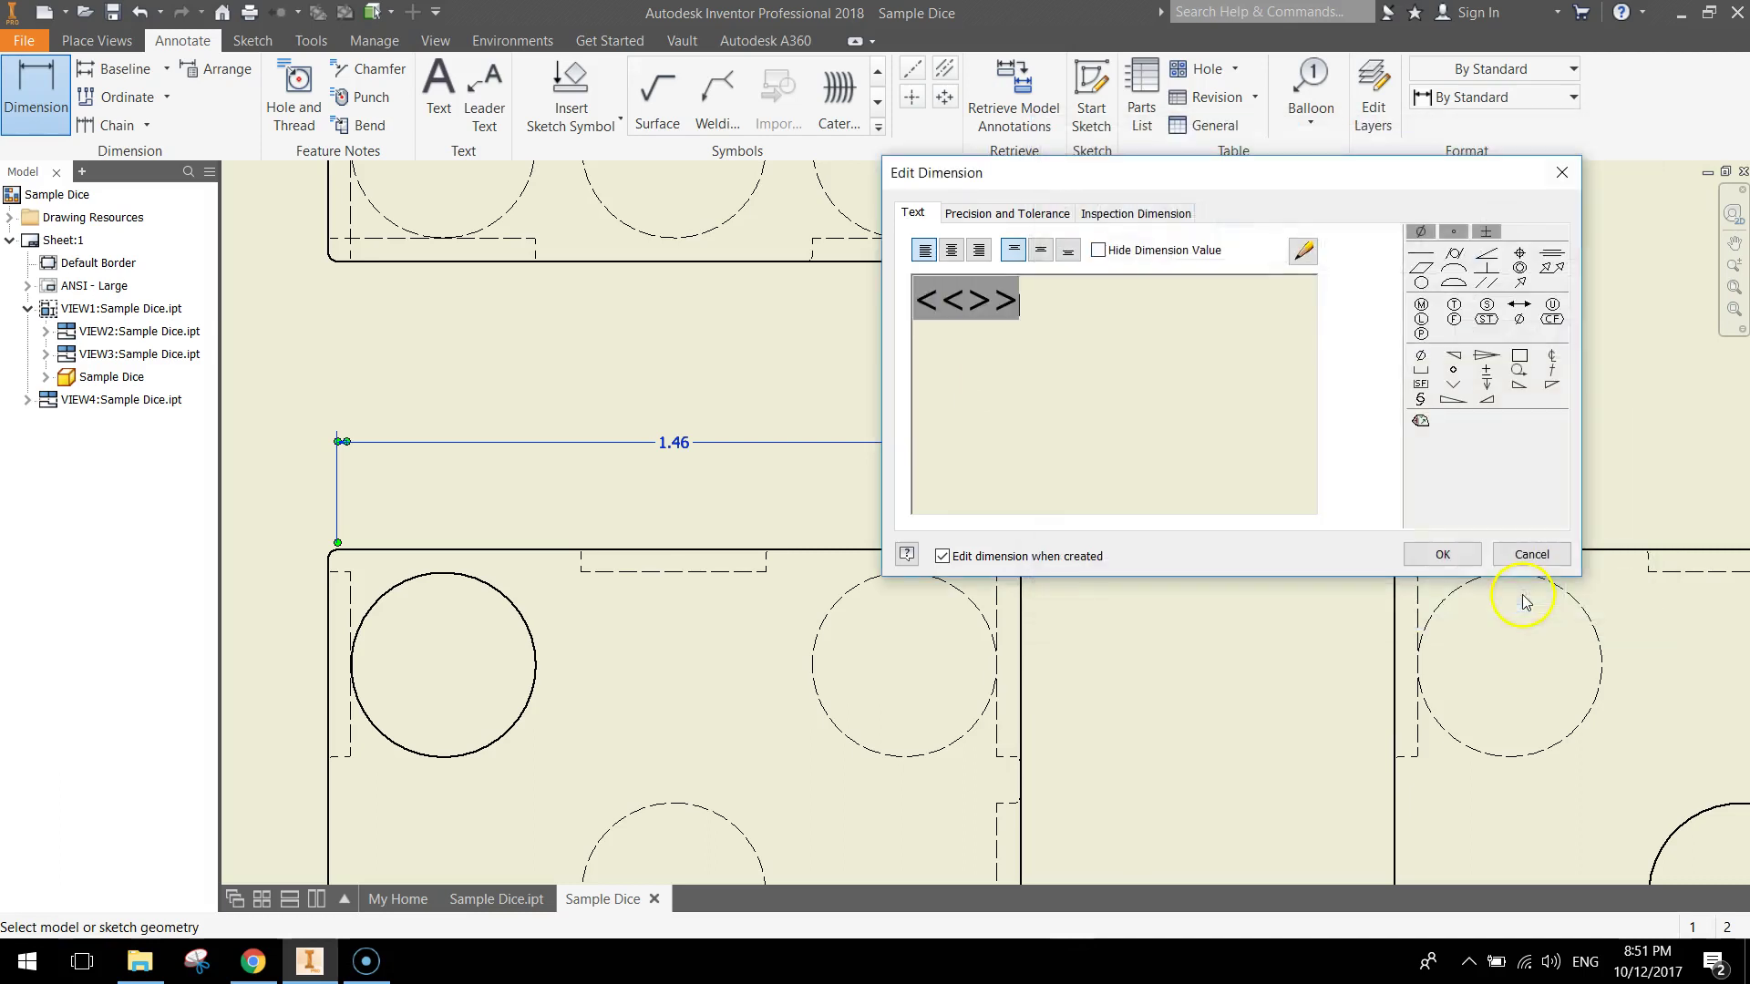
left_click_drag(1036, 304, 876, 290)
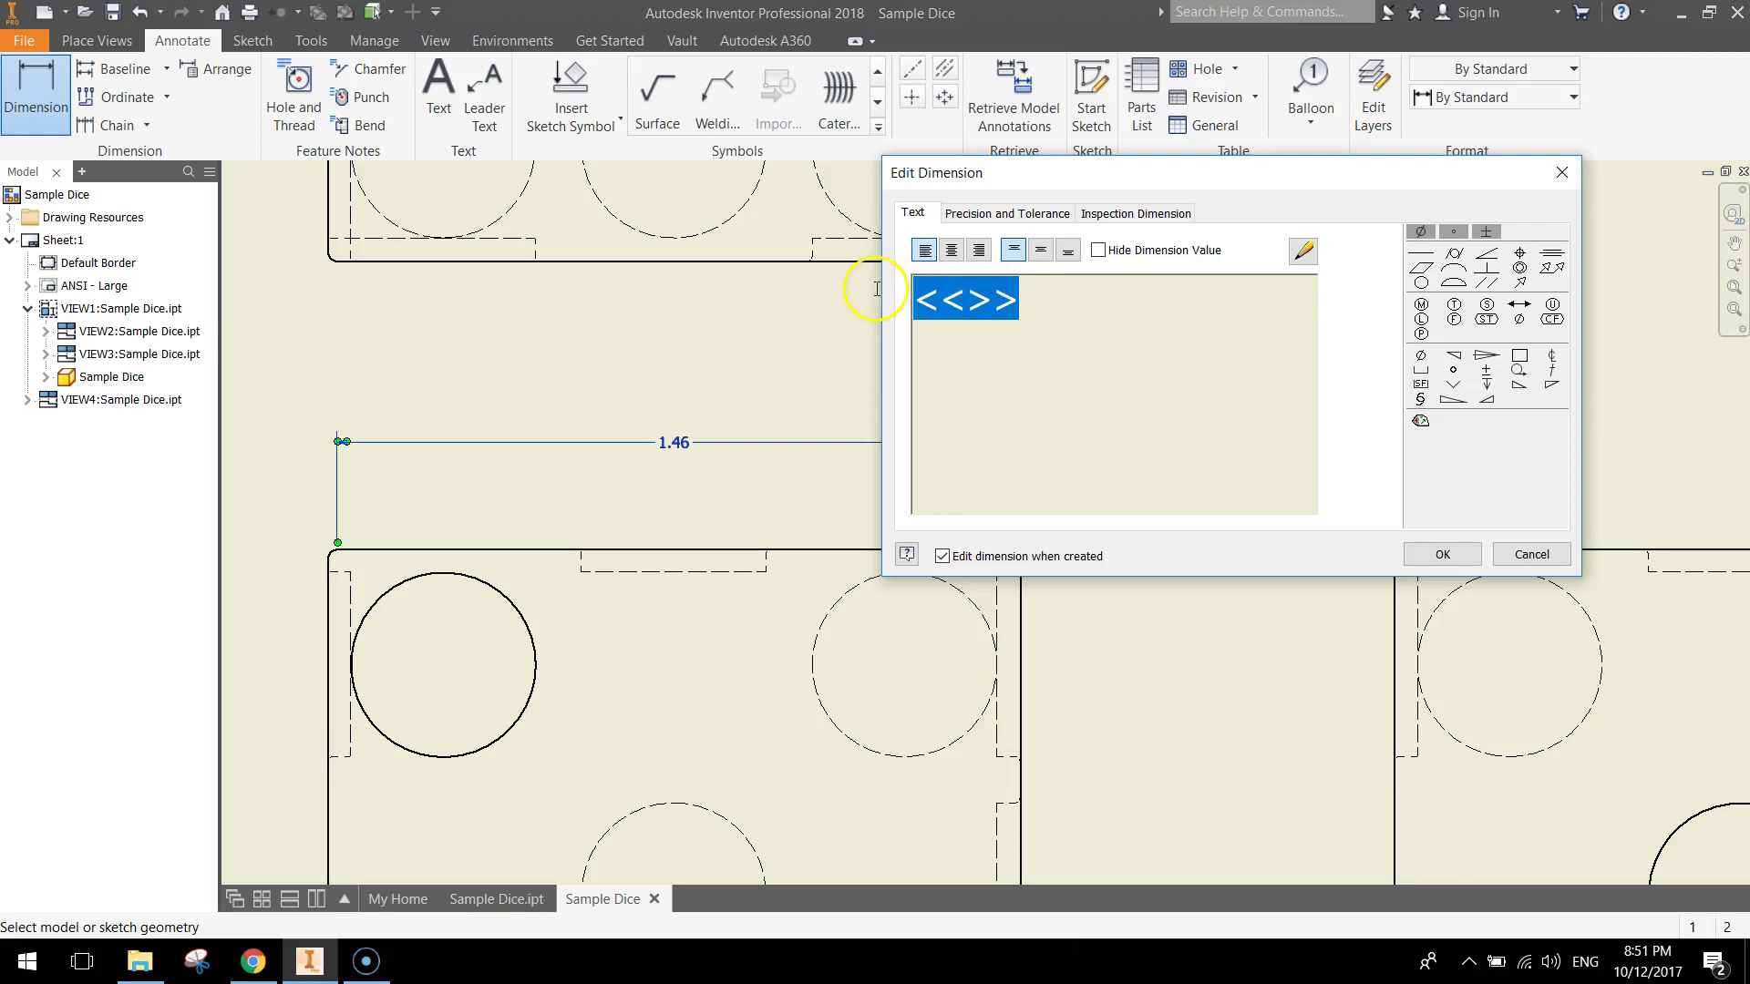
left_click(1435, 556)
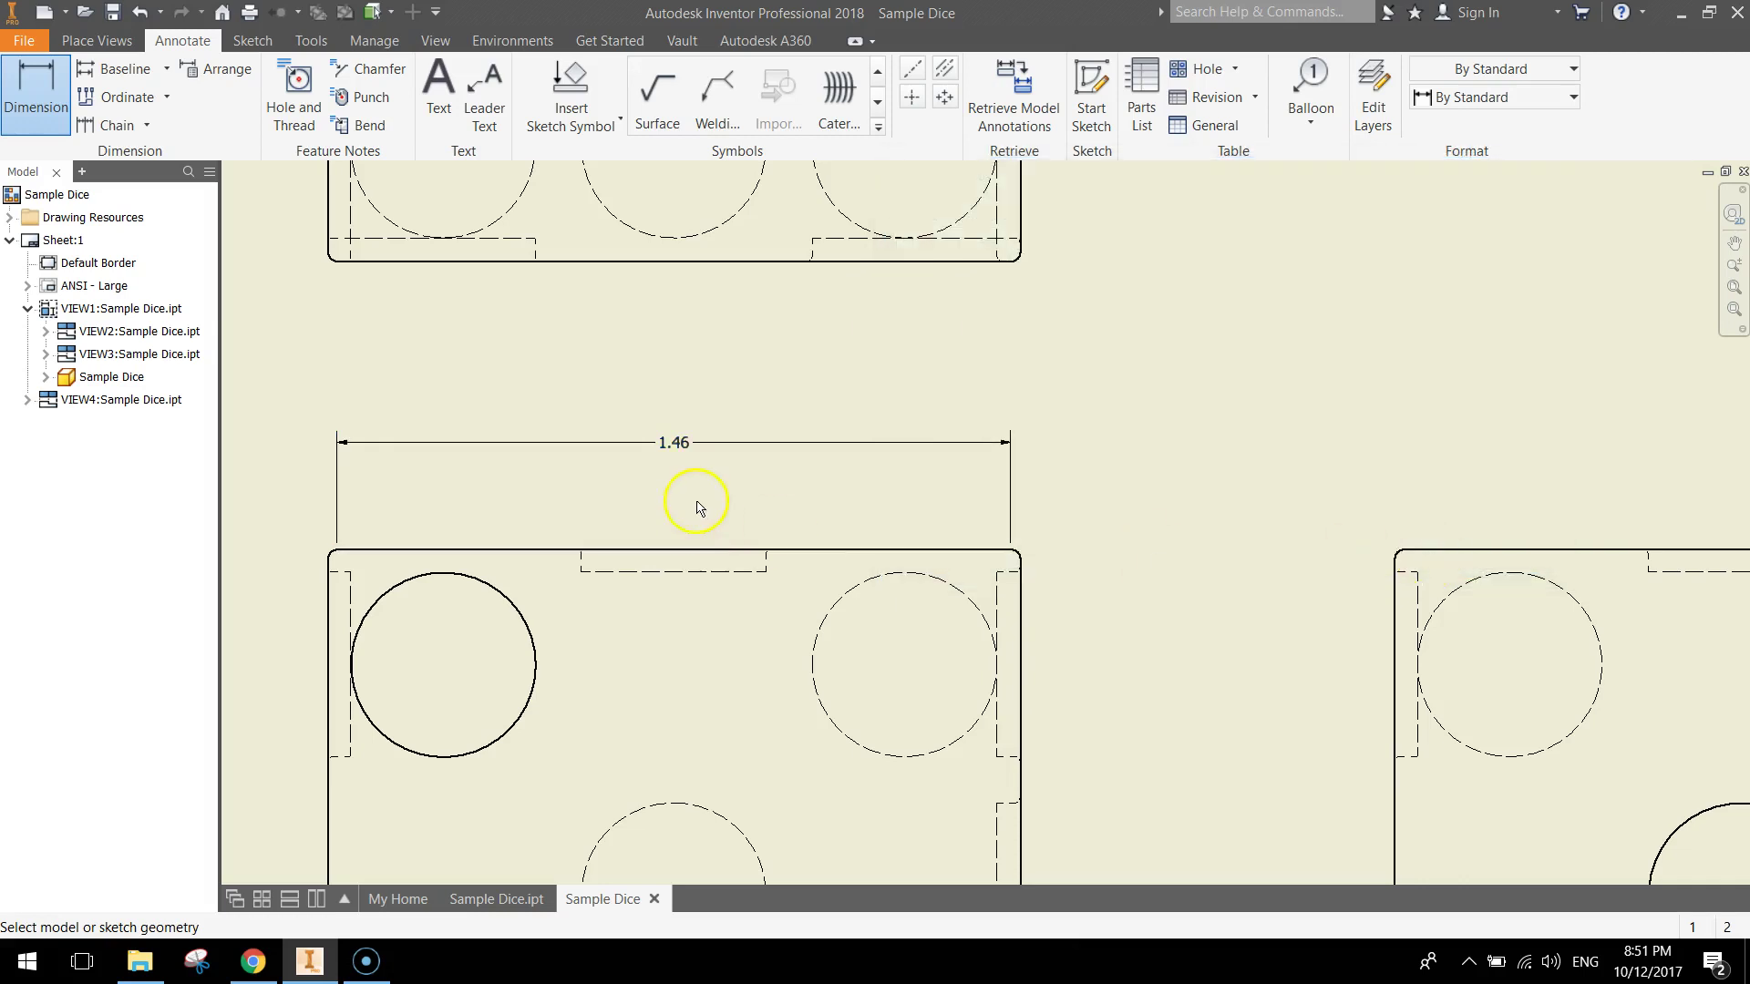
scroll(702, 510, "down", 2)
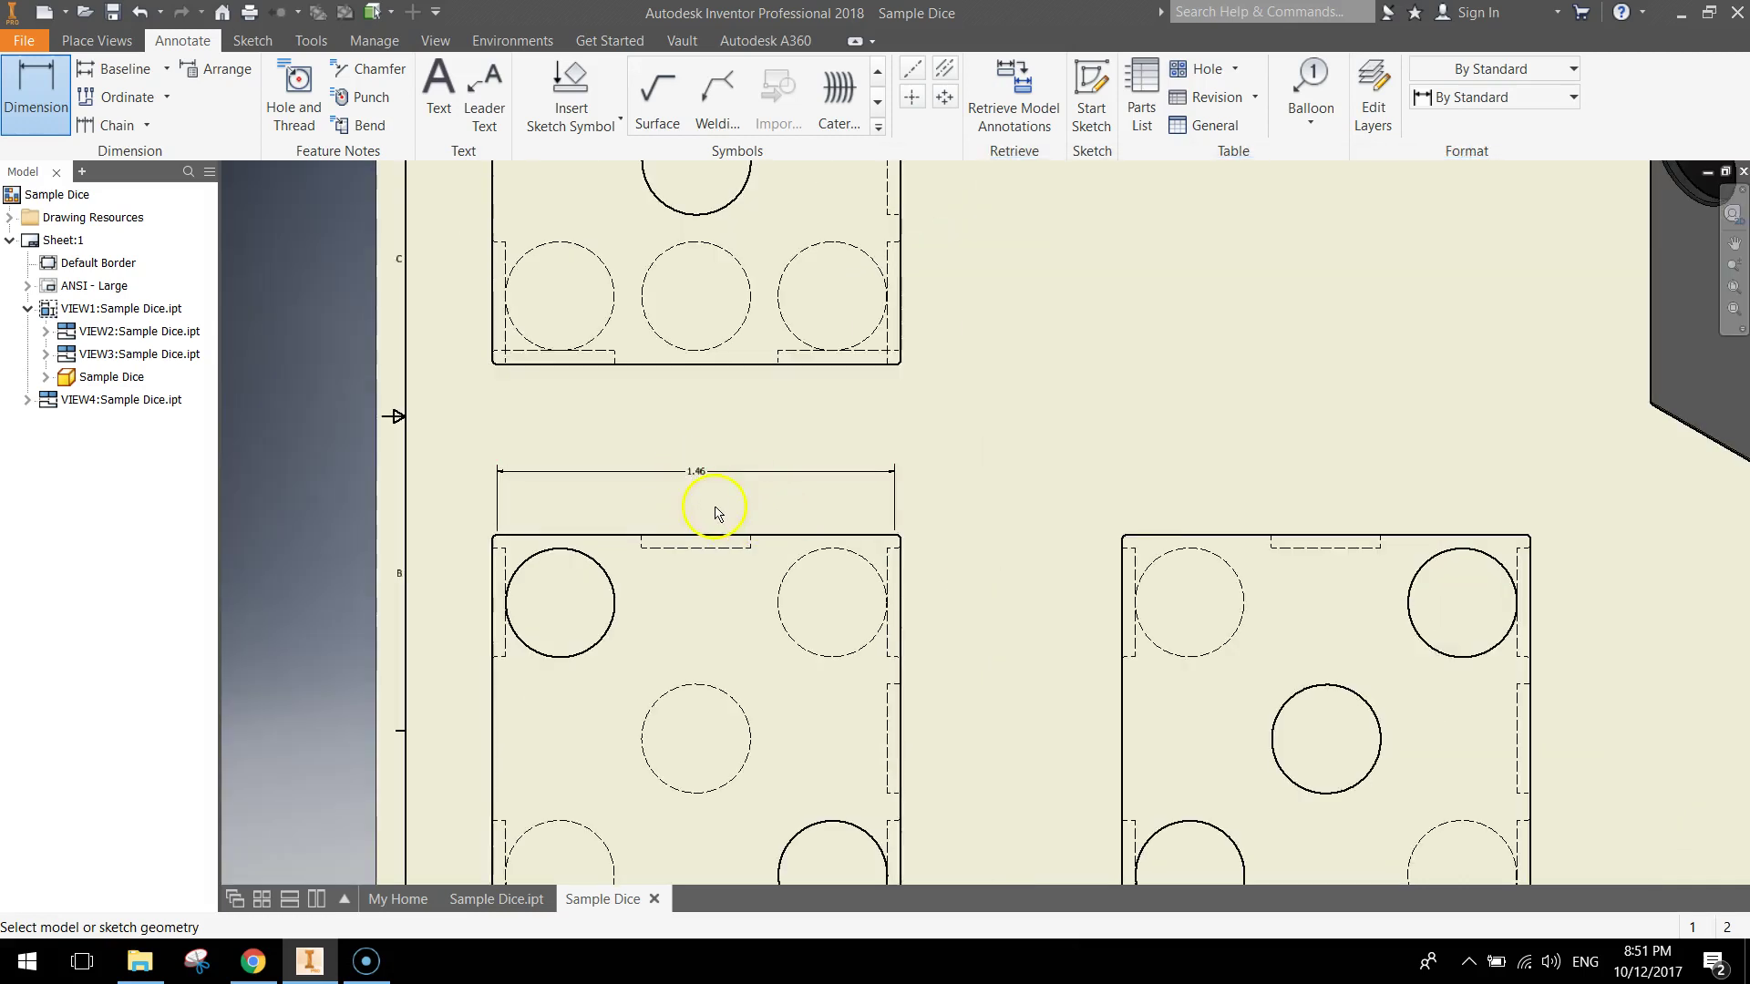
middle_click_drag(964, 678, 914, 508)
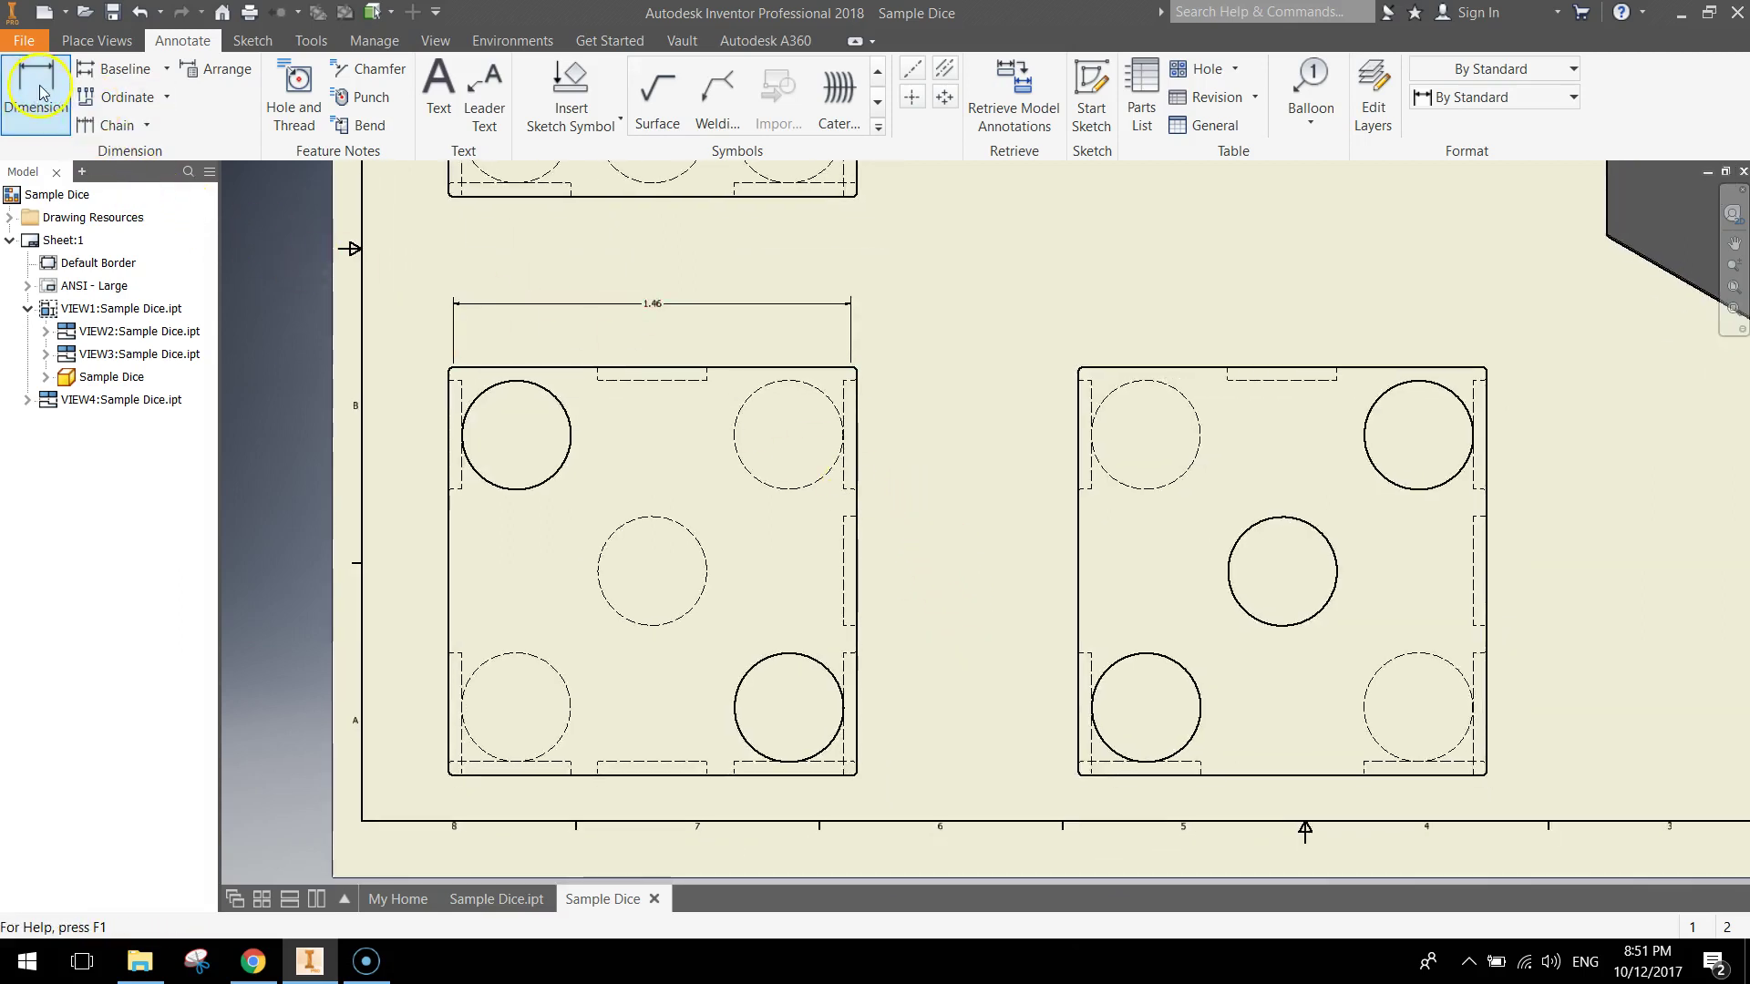
Step: Dimension the front view's right edge as a vertical 1.46 with 6.10 mm text
left_click(857, 509)
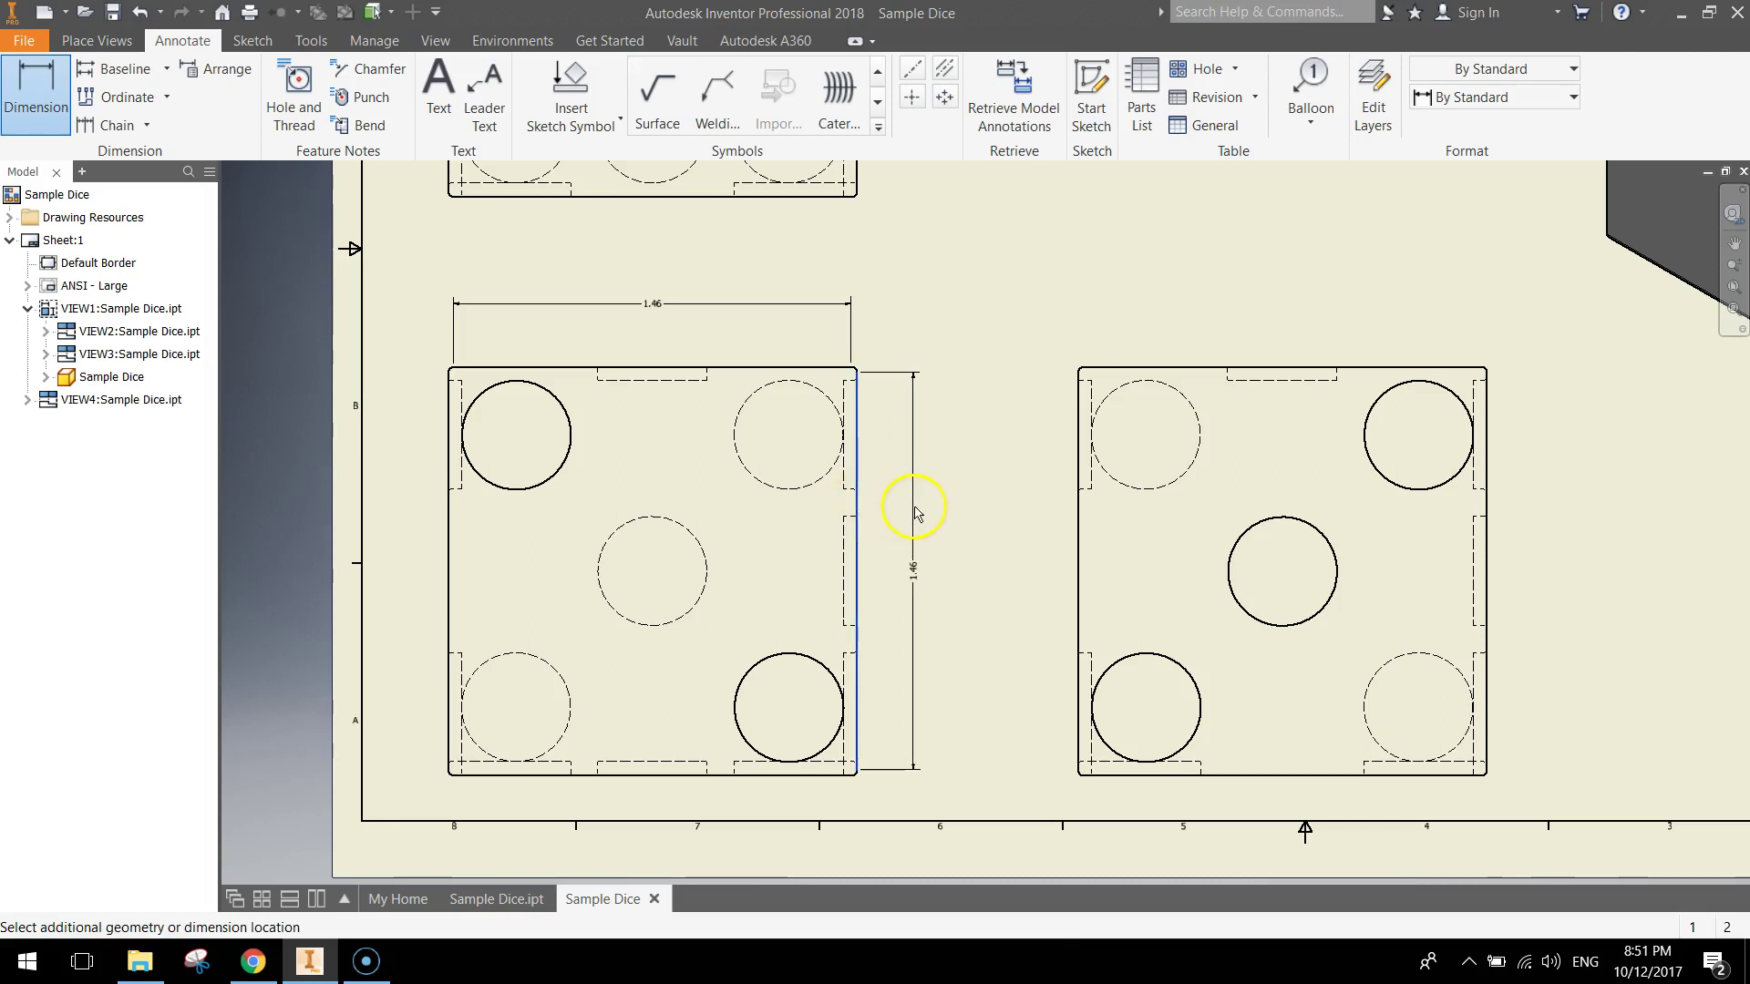
left_click(918, 513)
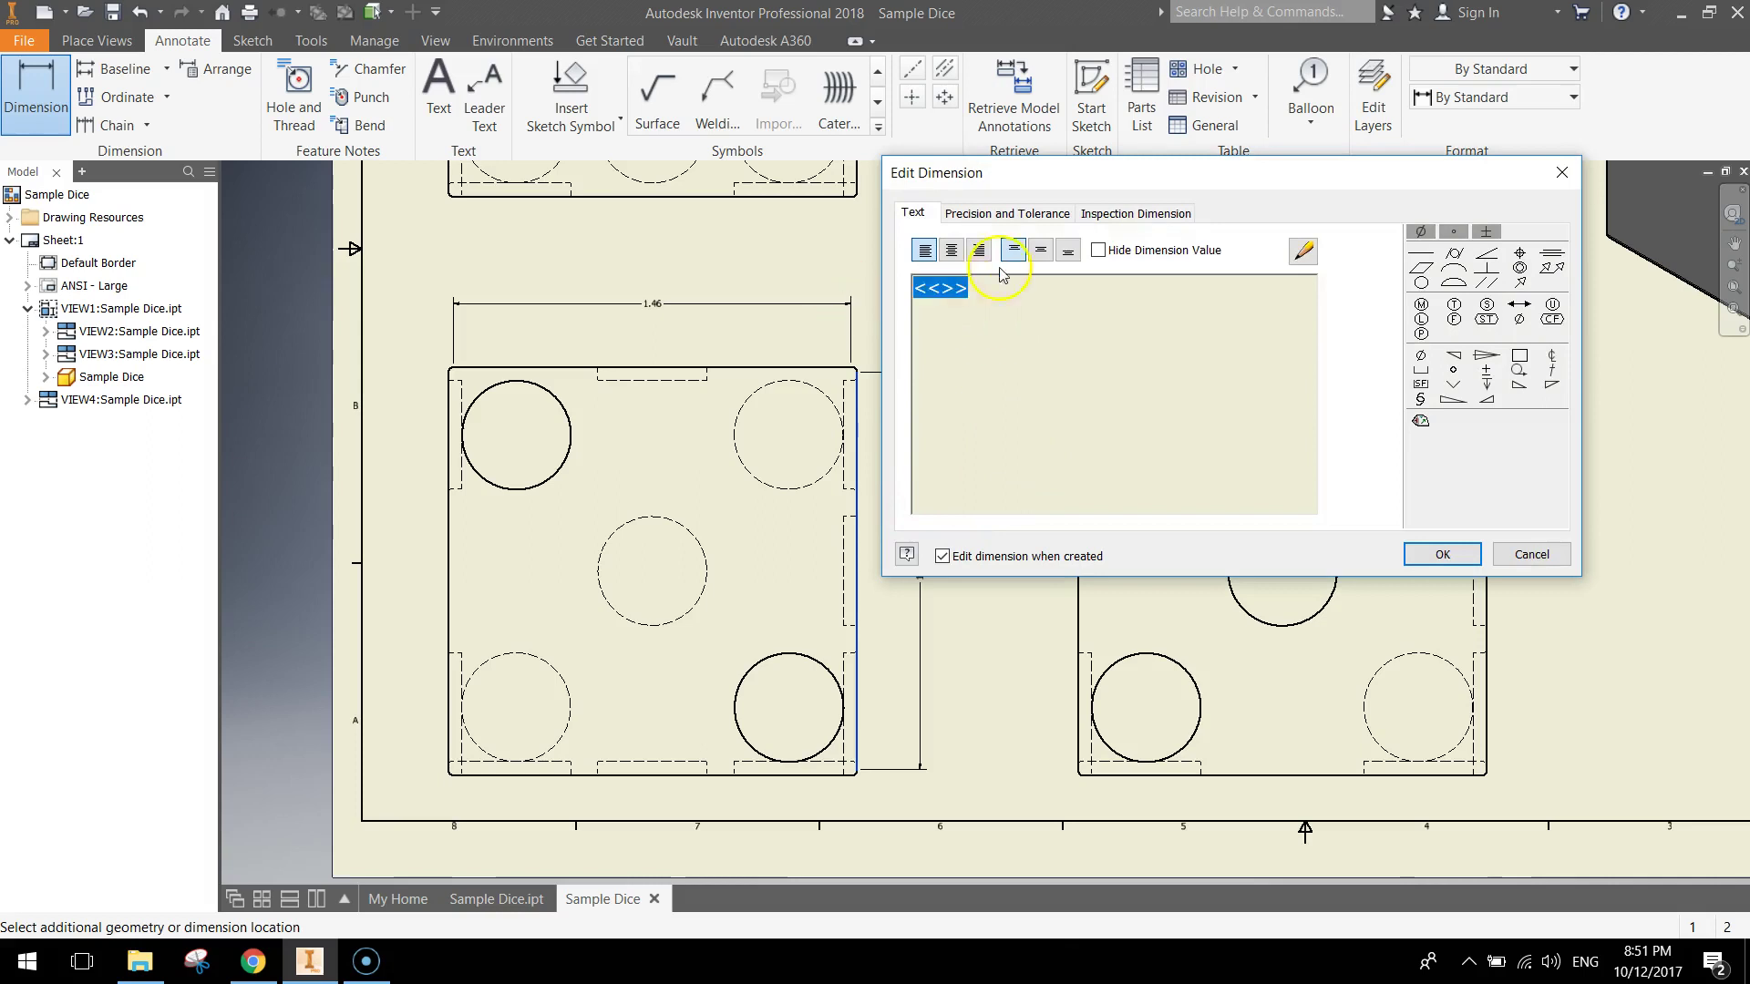
left_click(1303, 250)
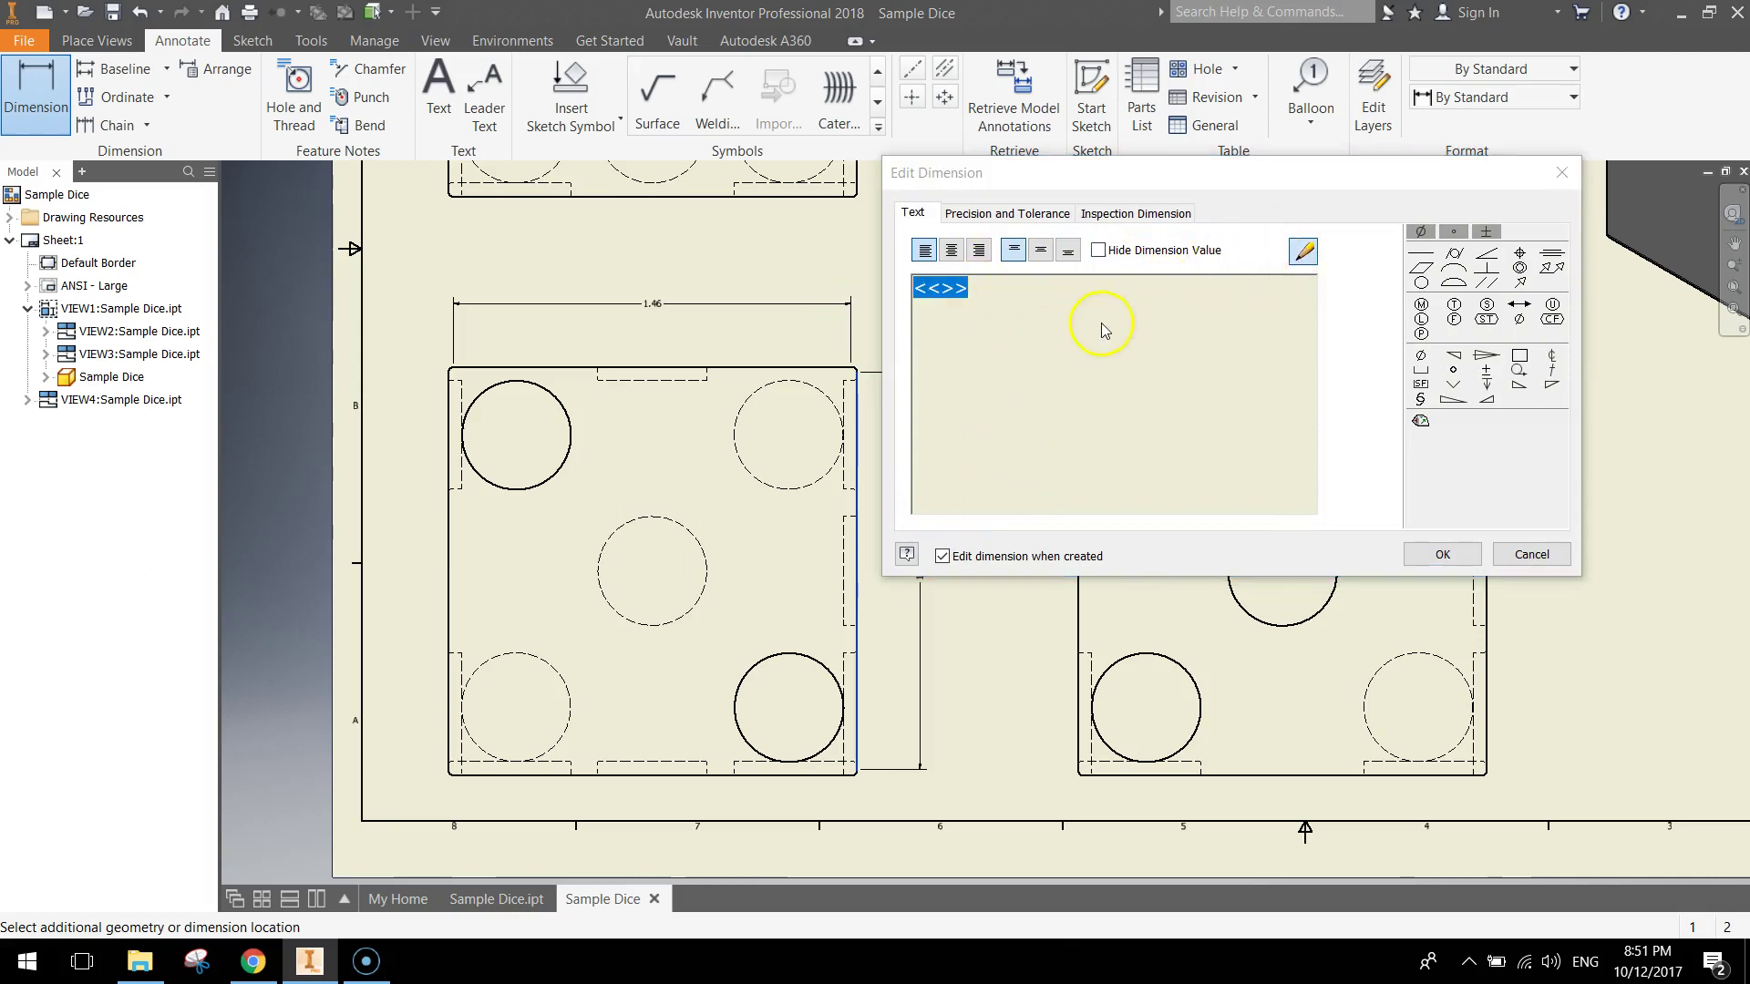
left_click(1237, 246)
left_click(1204, 309)
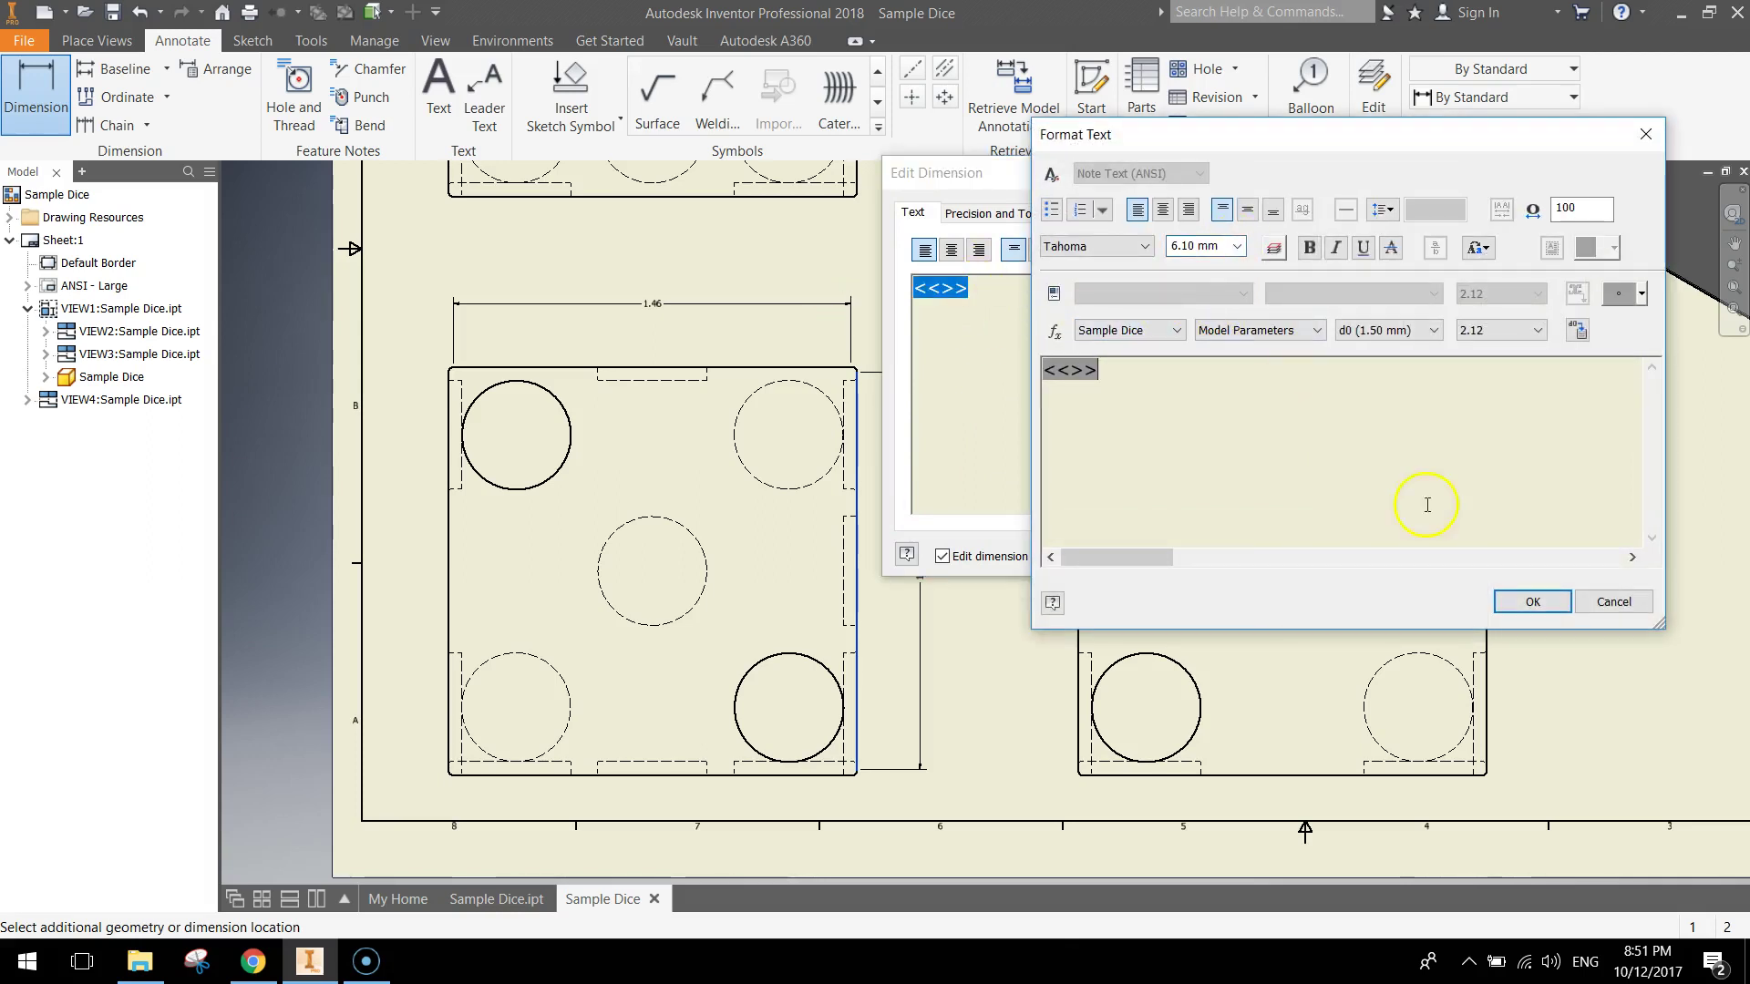
left_click(1237, 246)
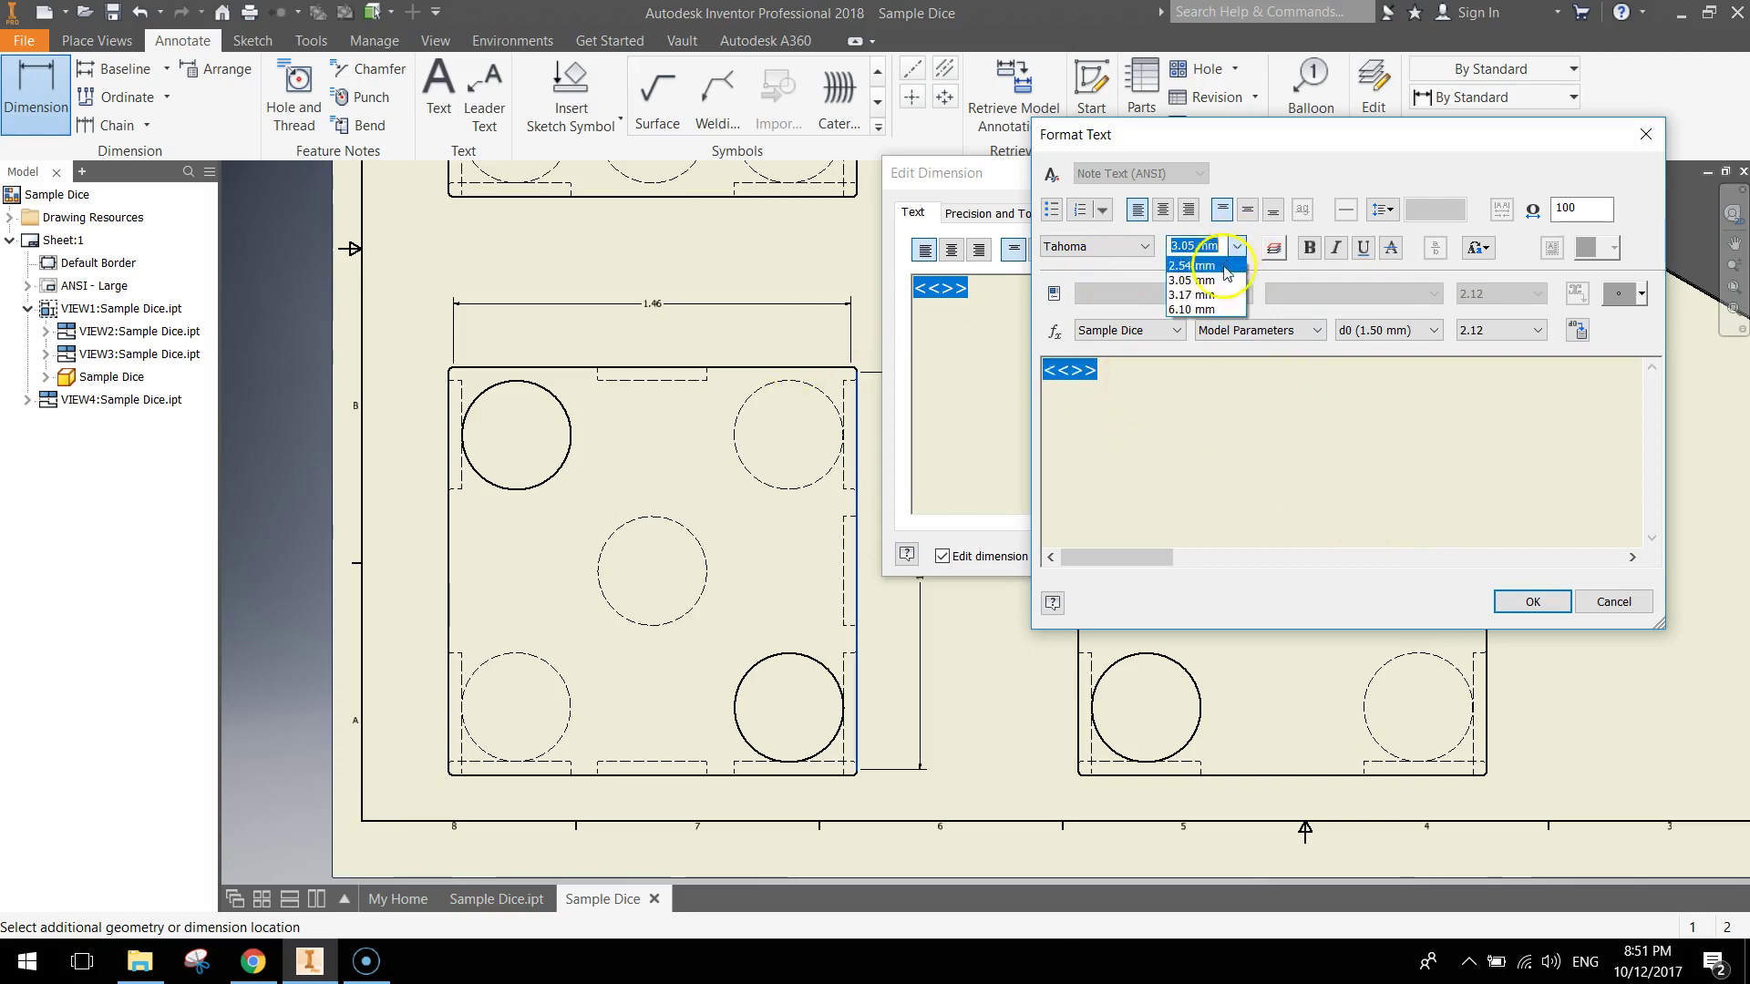
left_click(1205, 309)
left_click(1532, 602)
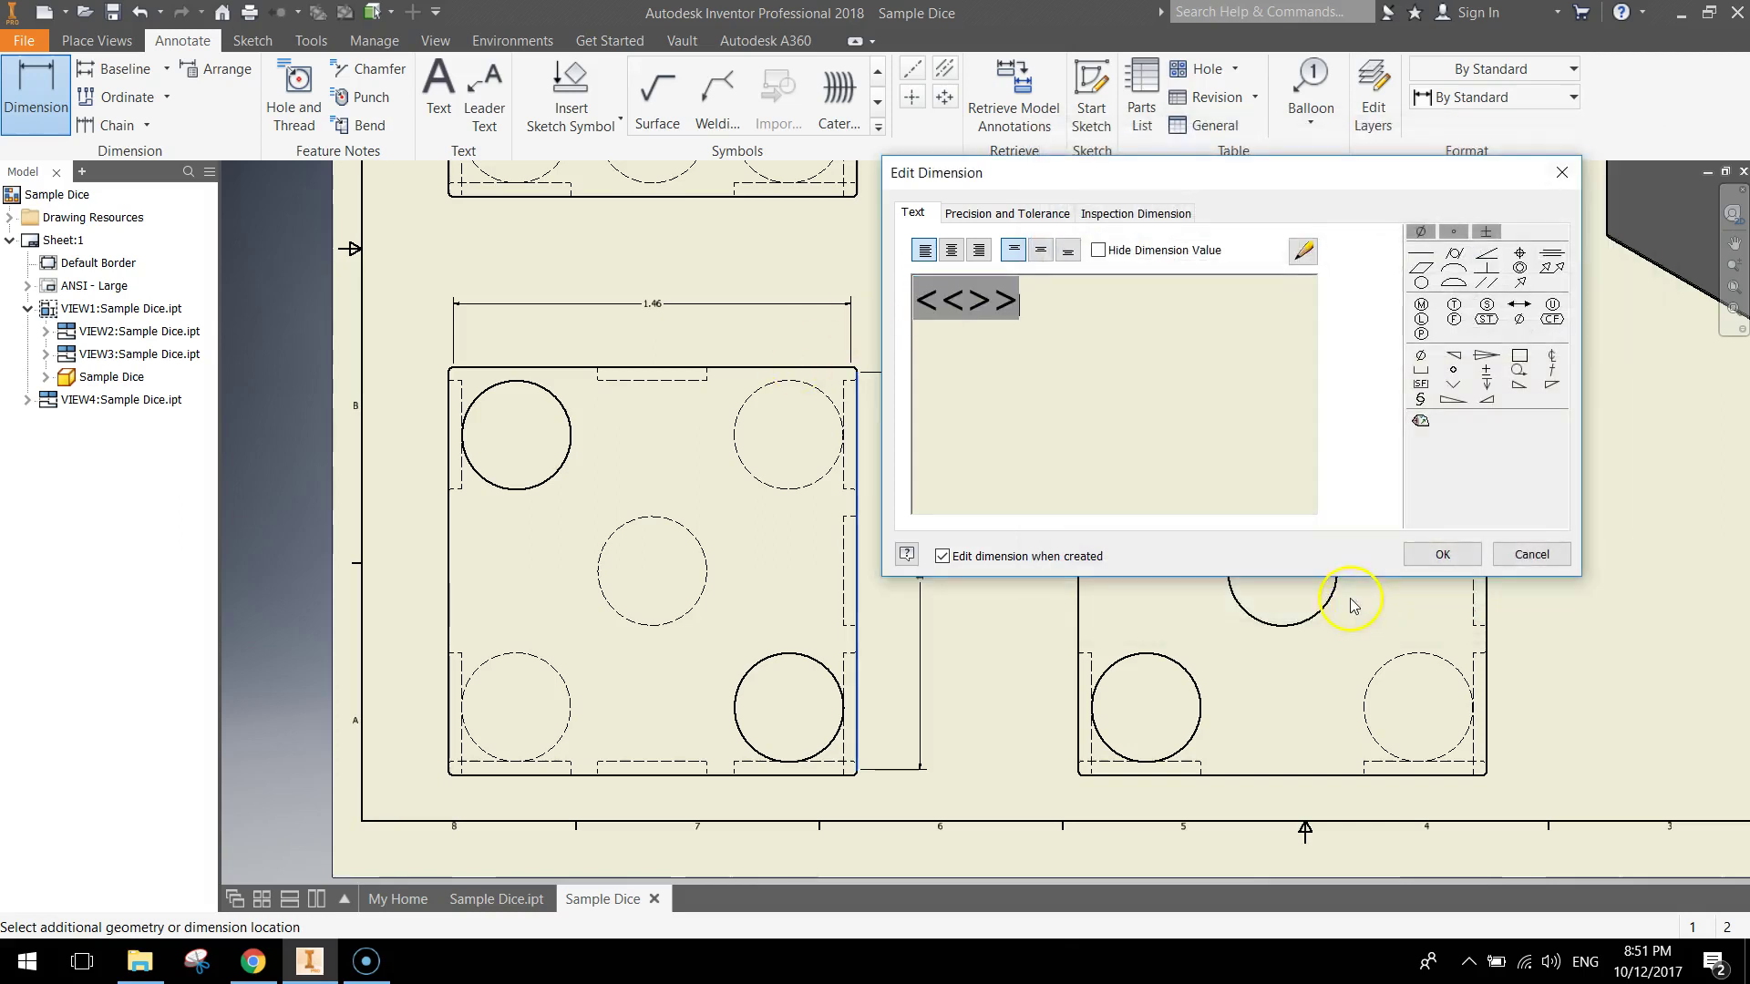
left_click(1434, 557)
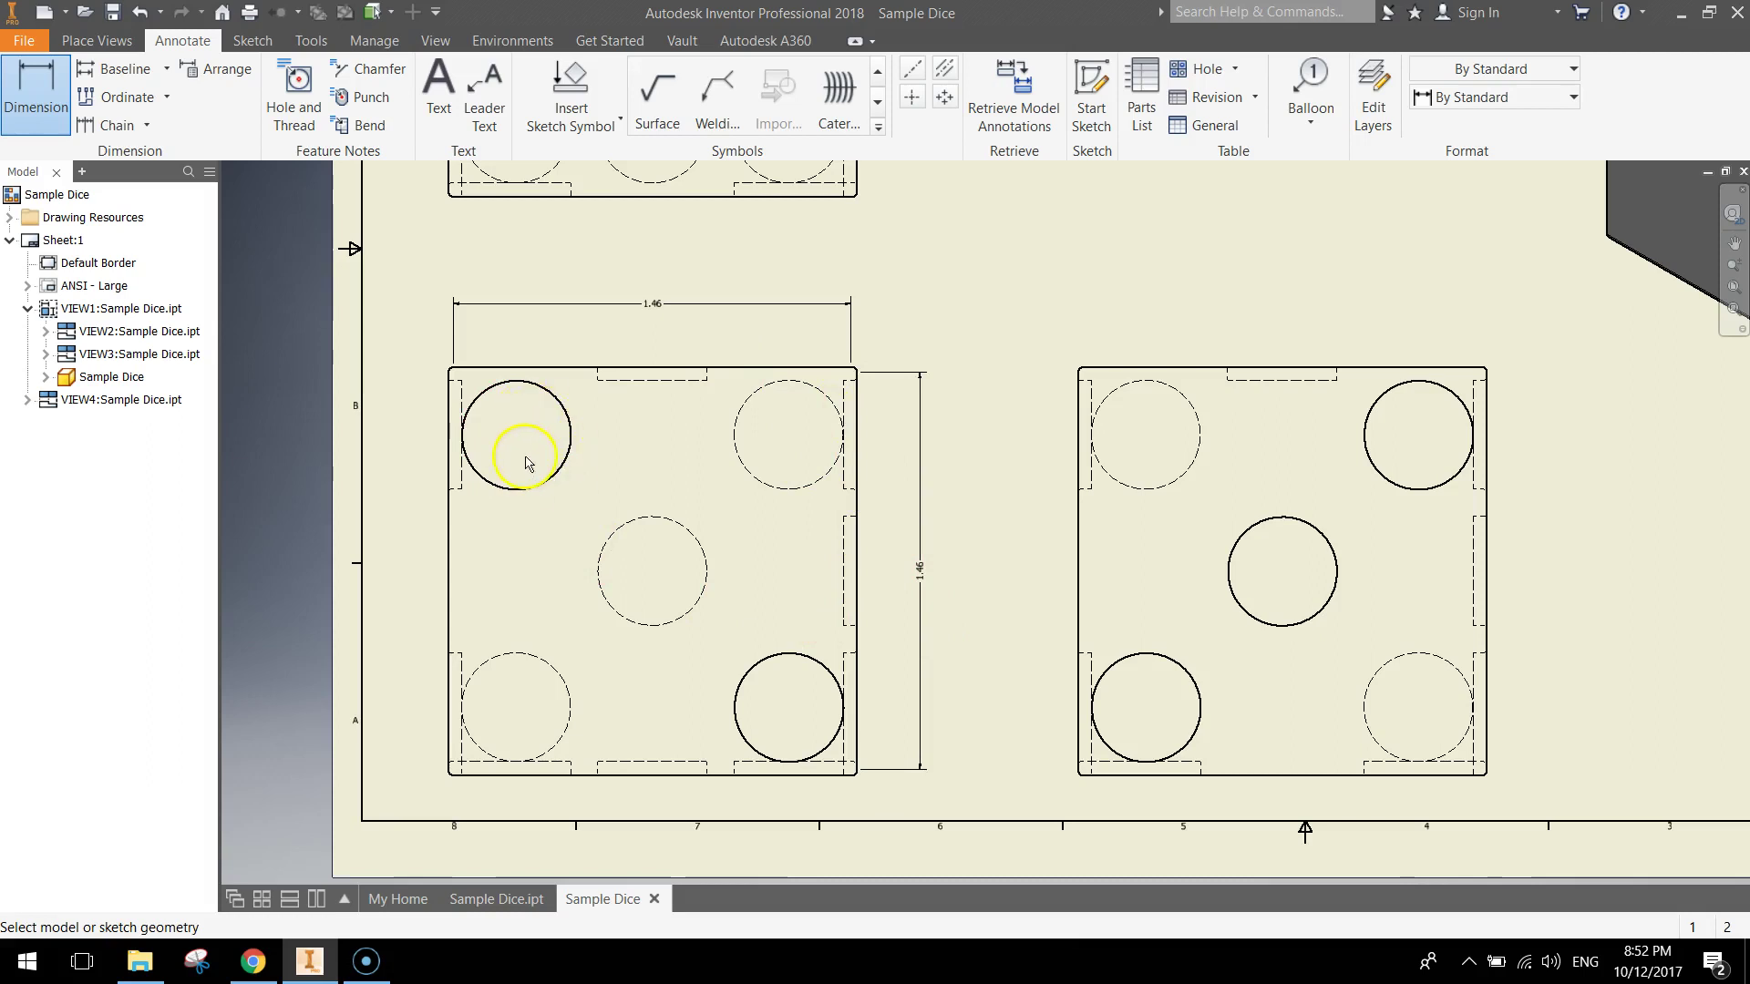
Step: Add a Ø.40 diameter dimension with leader to the front view's top-left pip circle
left_click(571, 429)
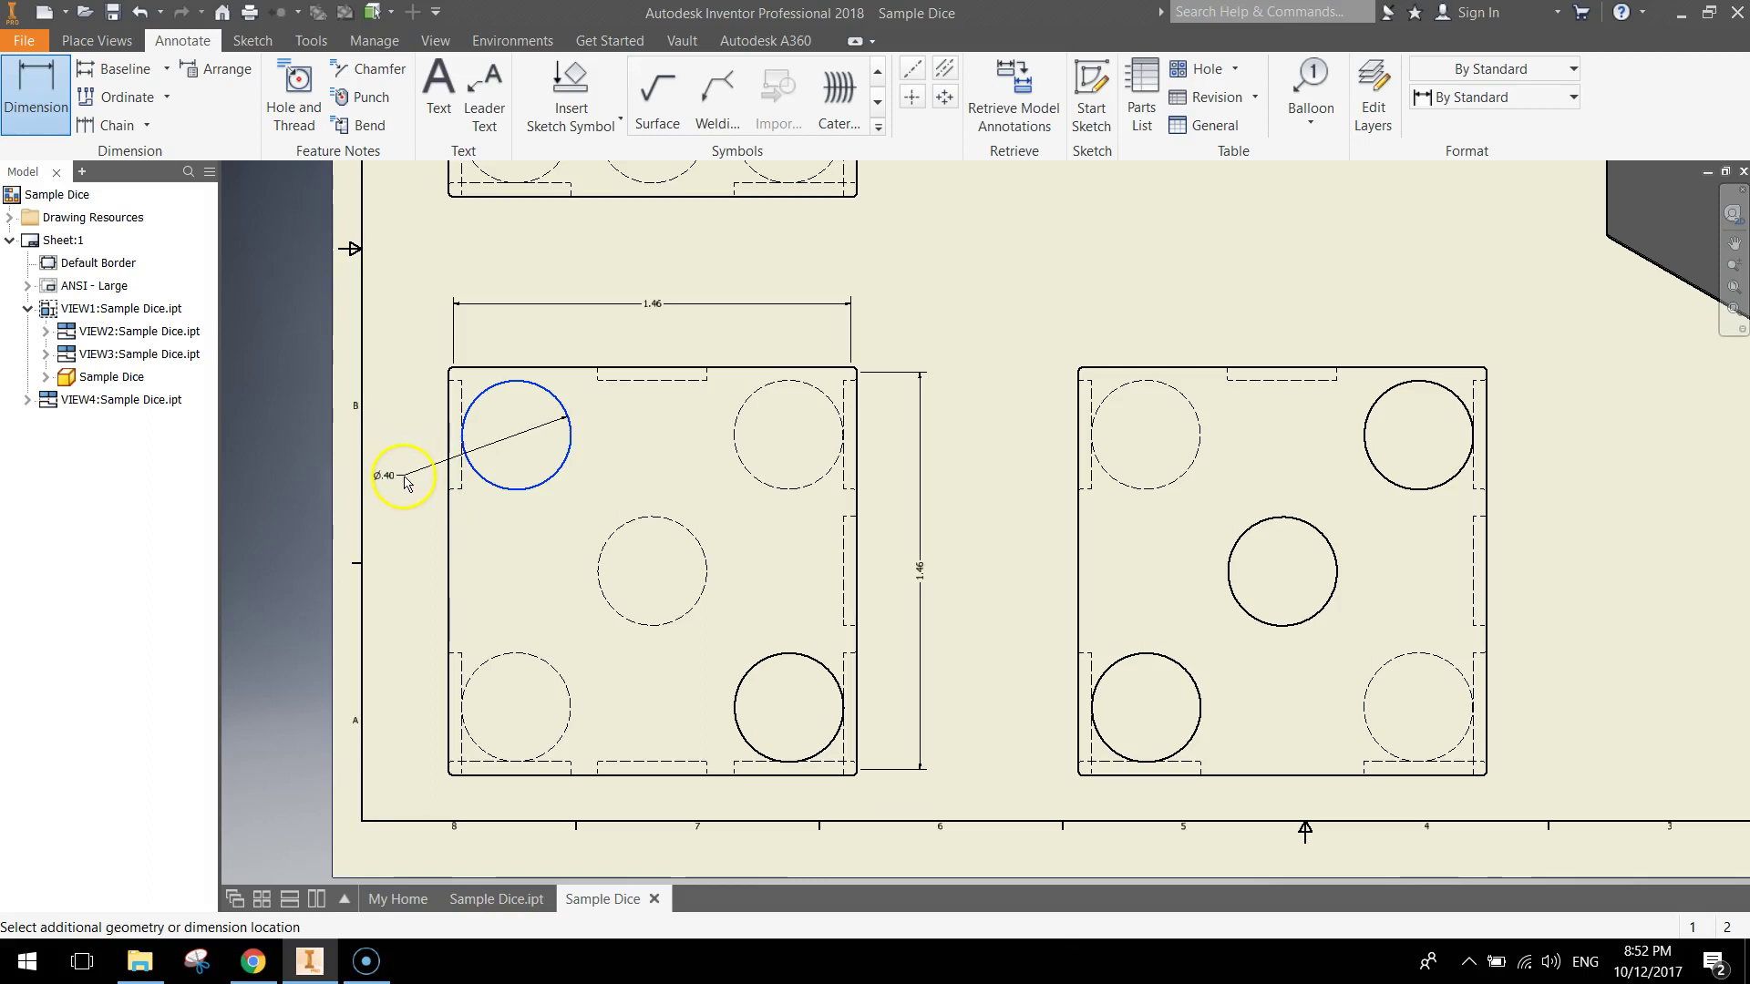
left_click(412, 483)
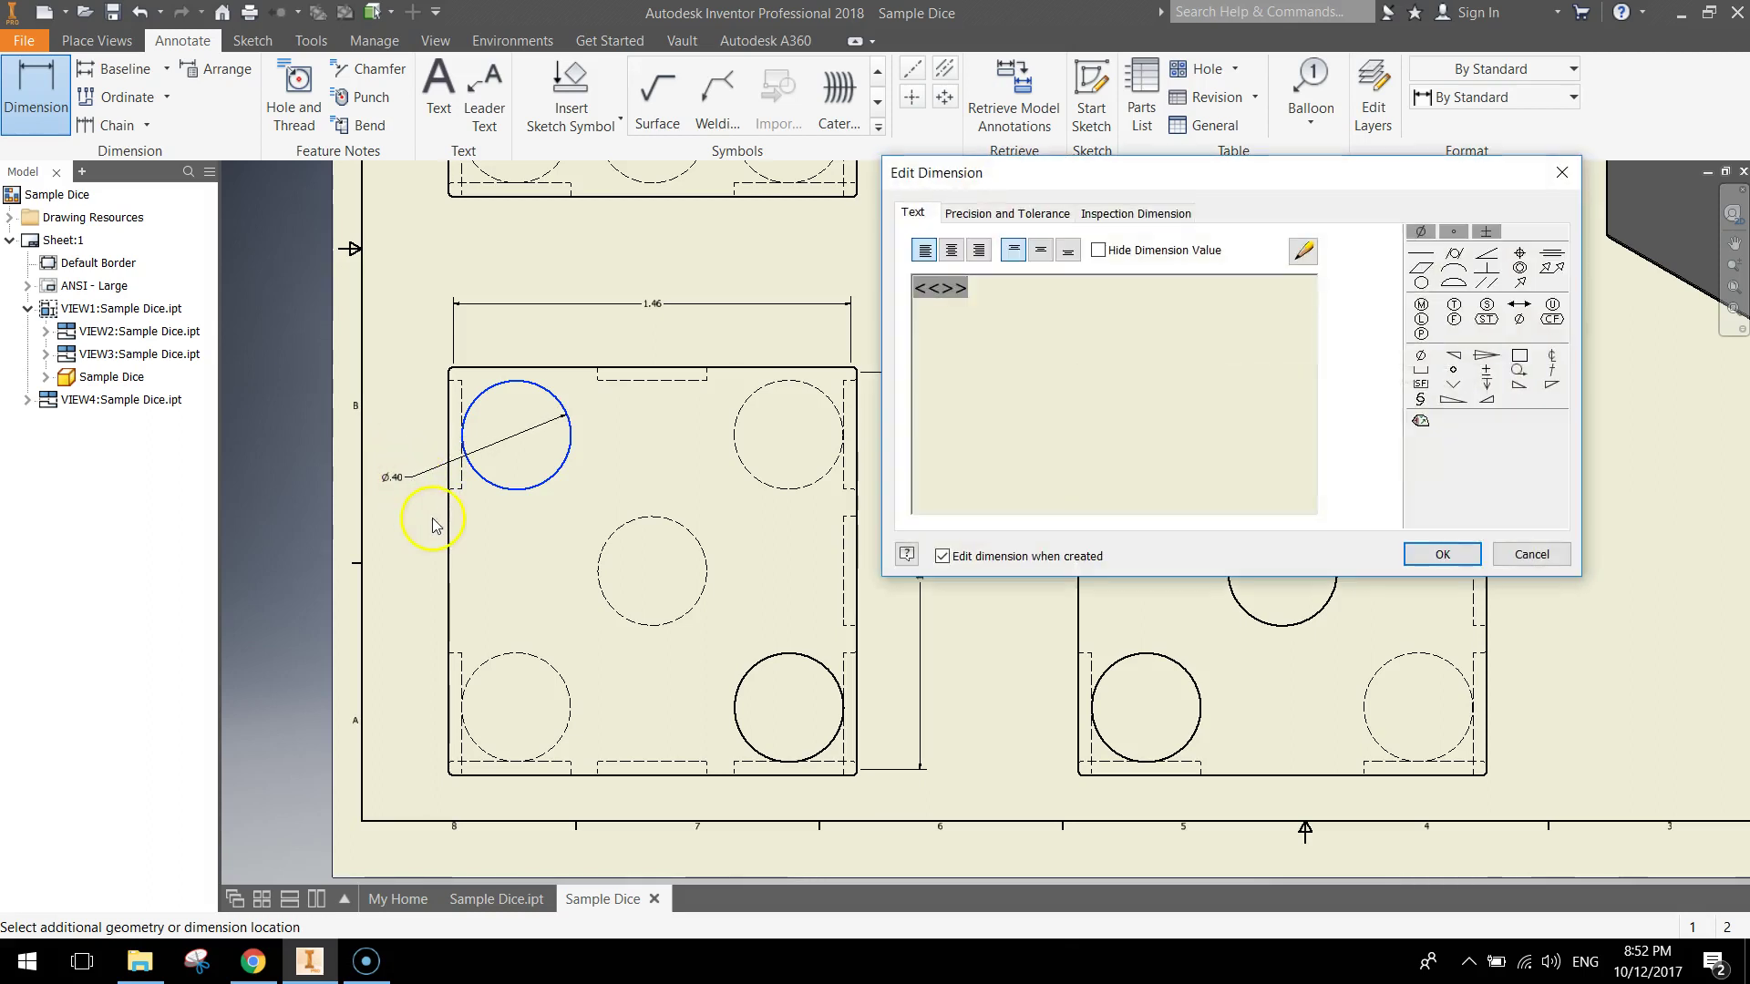
left_click(1428, 549)
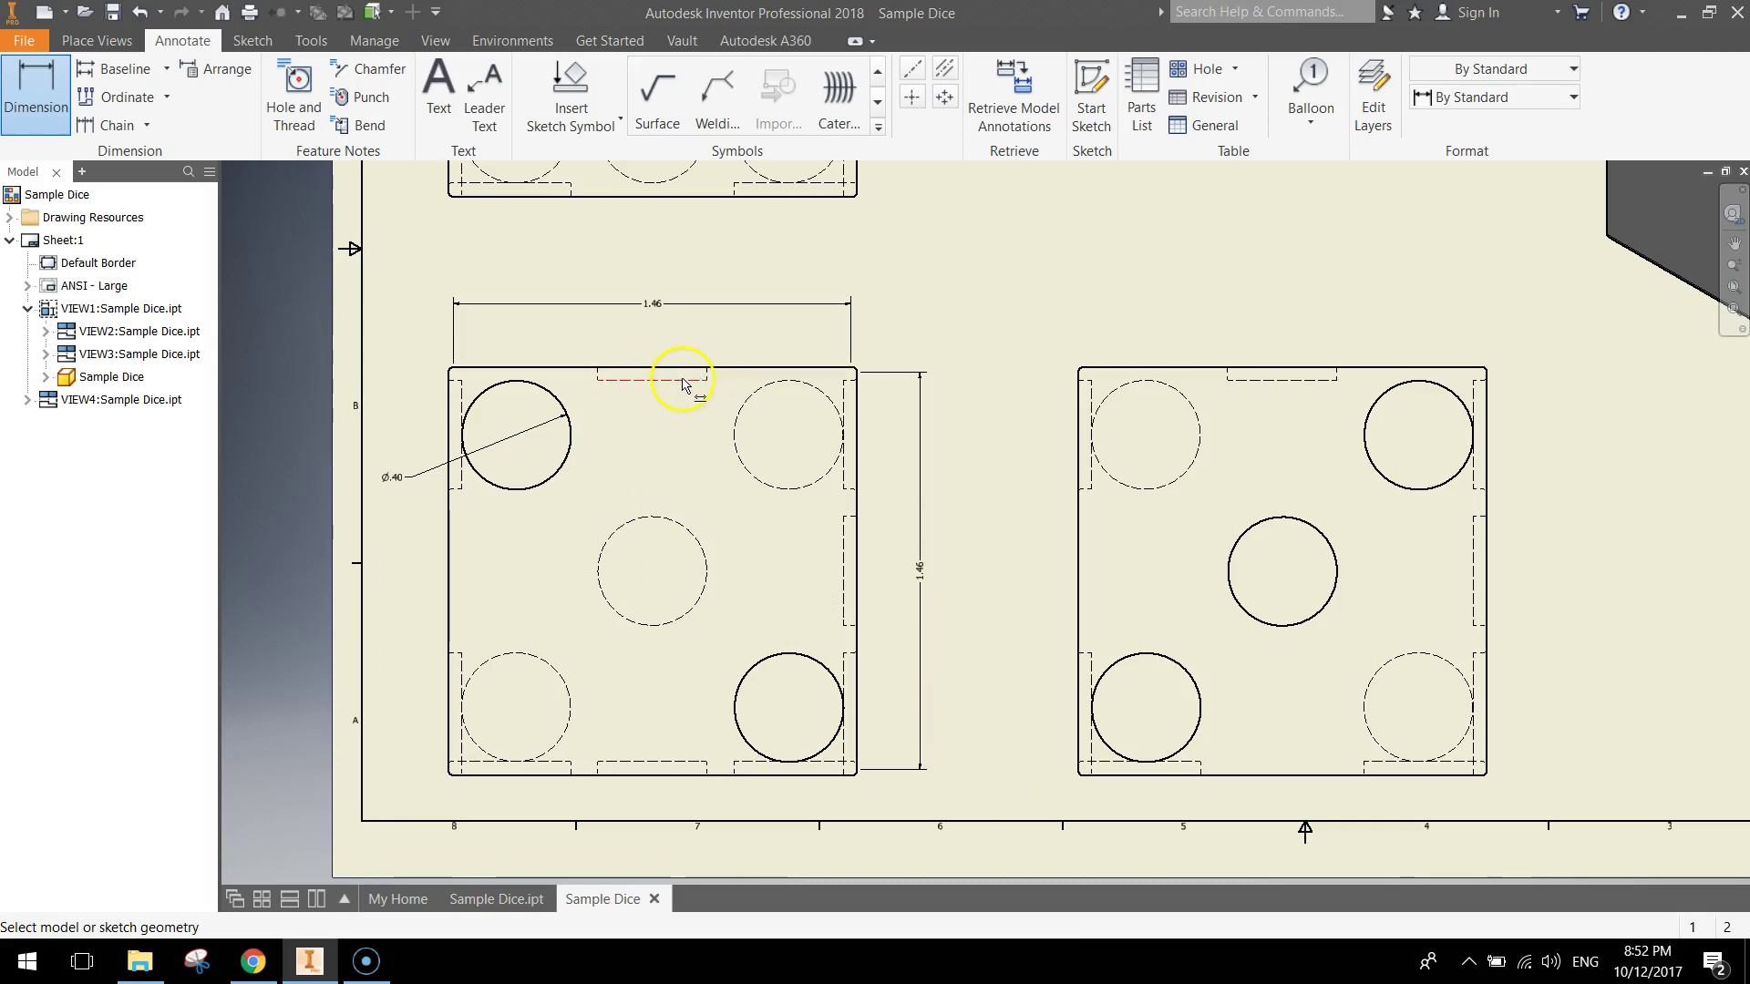
Step: Dimension the recess depth as .05 between its hidden line and the top edge
left_click(653, 381)
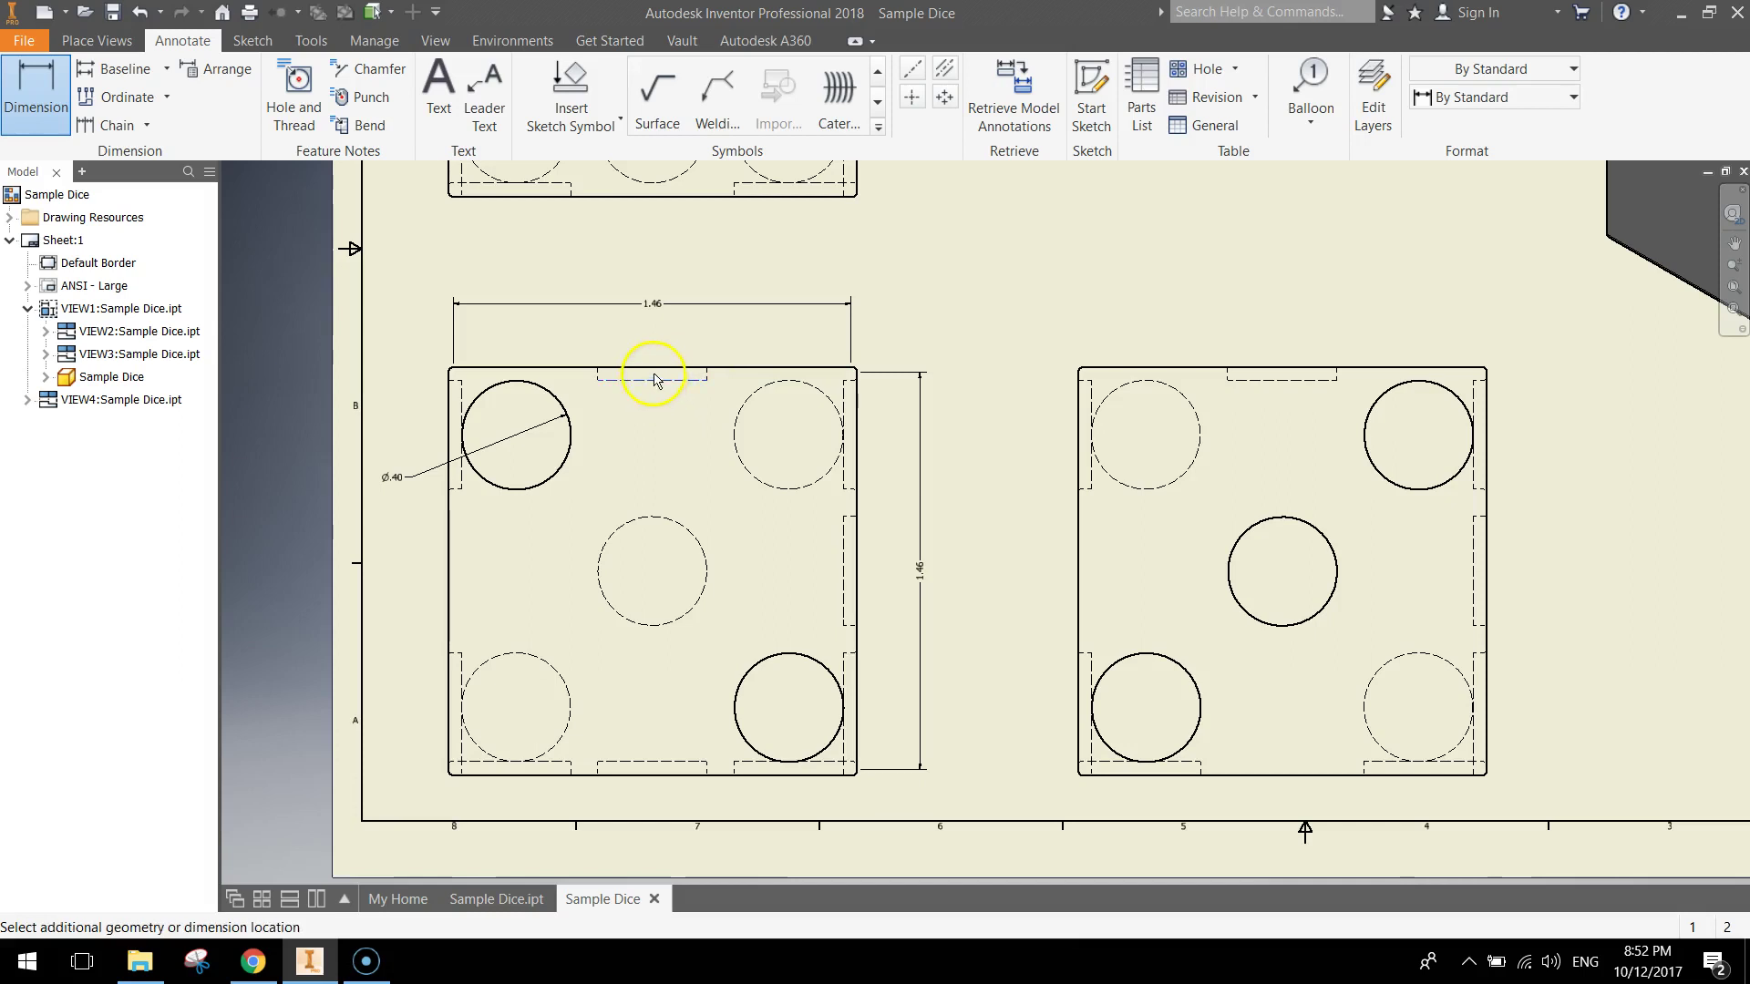
left_click(653, 368)
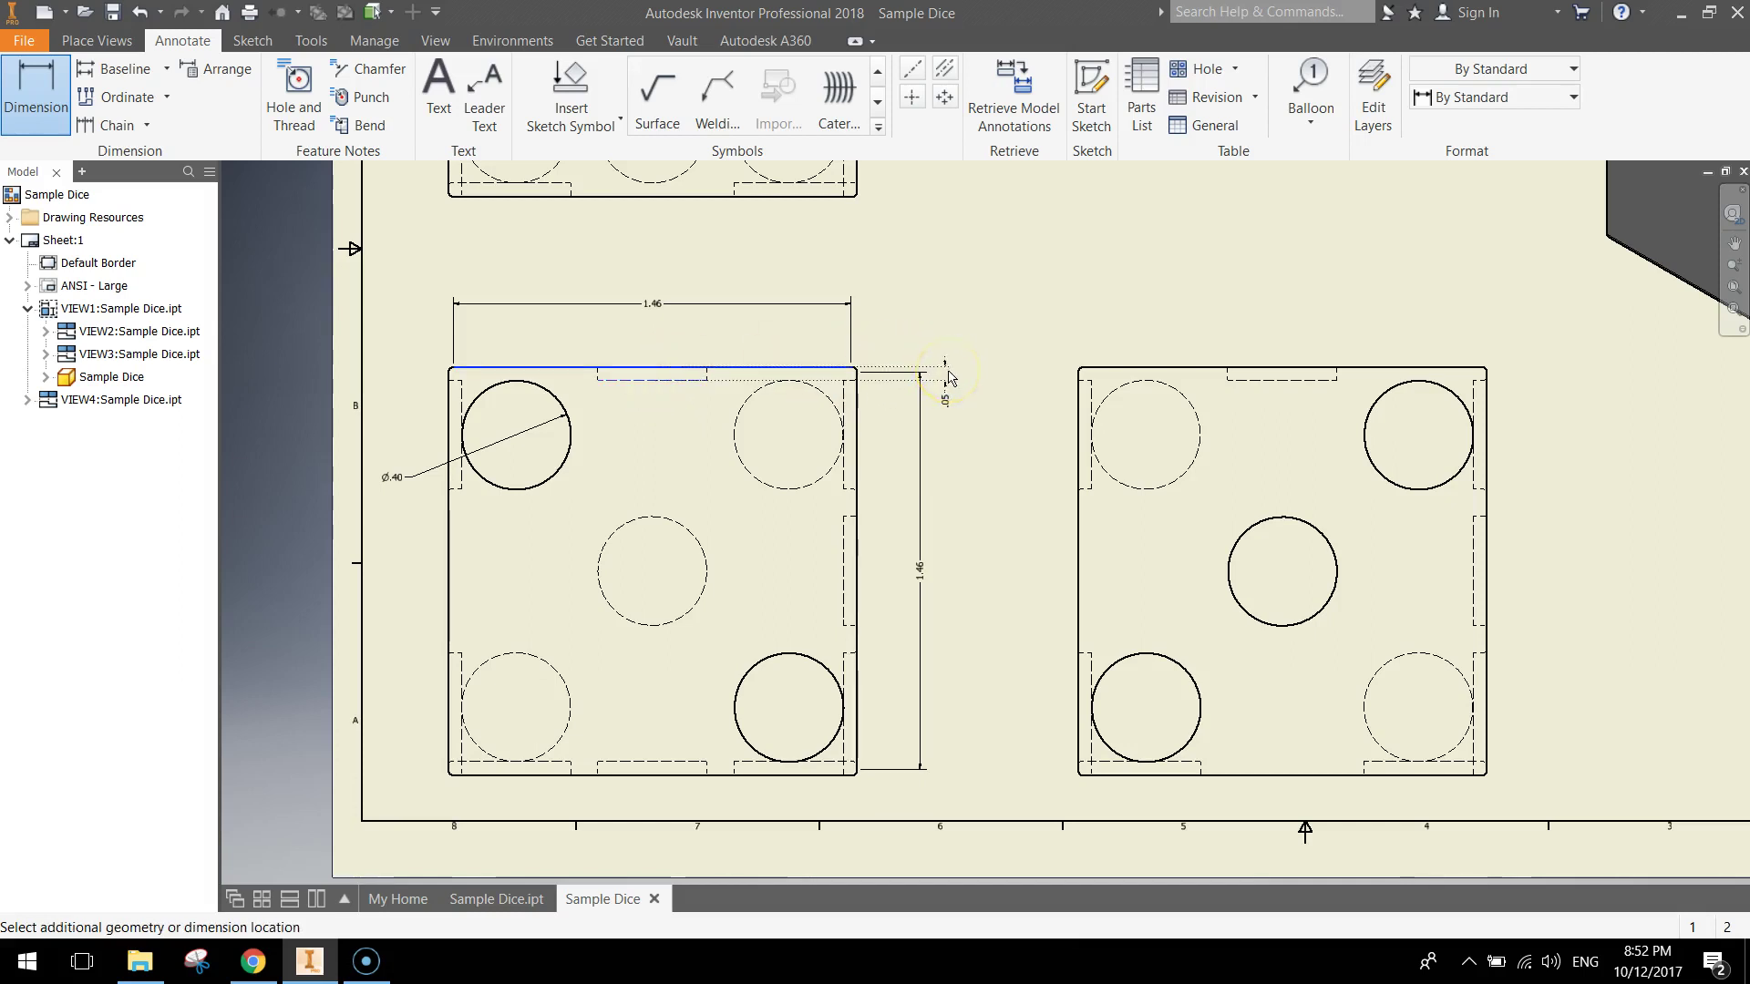
left_click(948, 377)
left_click(1440, 552)
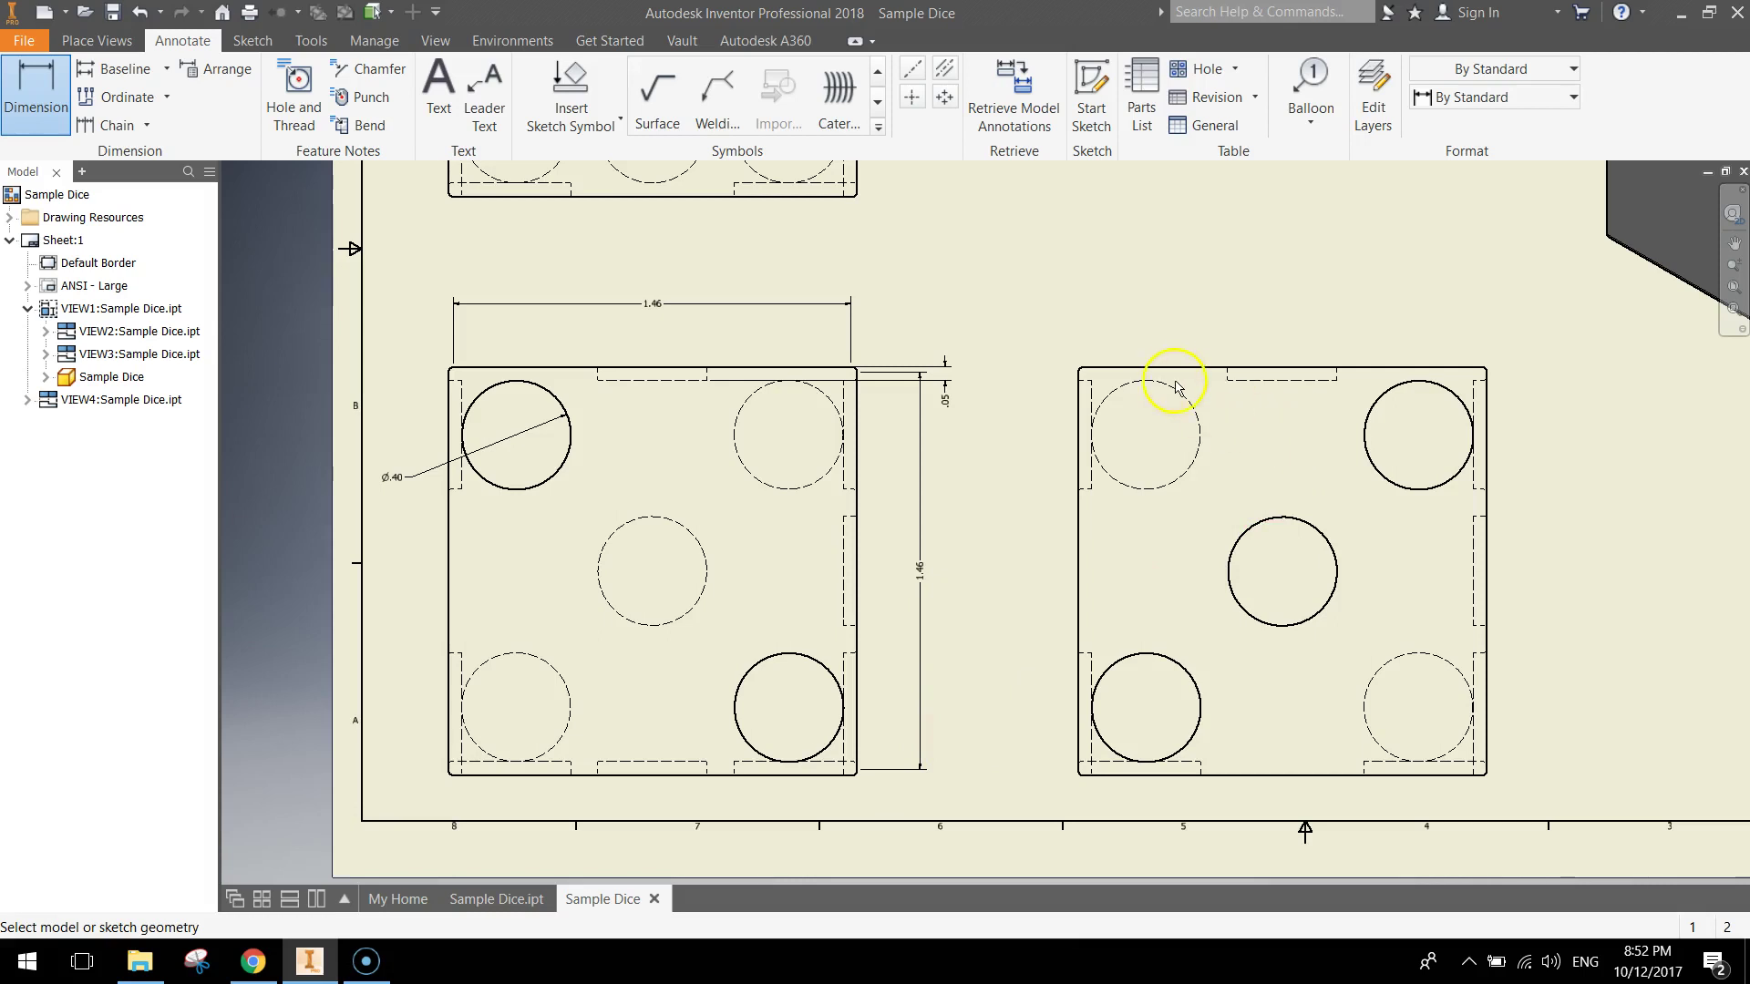
scroll(1175, 386, "up", 2)
mouse_move(1258, 313)
middle_mouse_down()
mouse_move(1062, 476)
mouse_move(994, 506)
middle_mouse_up()
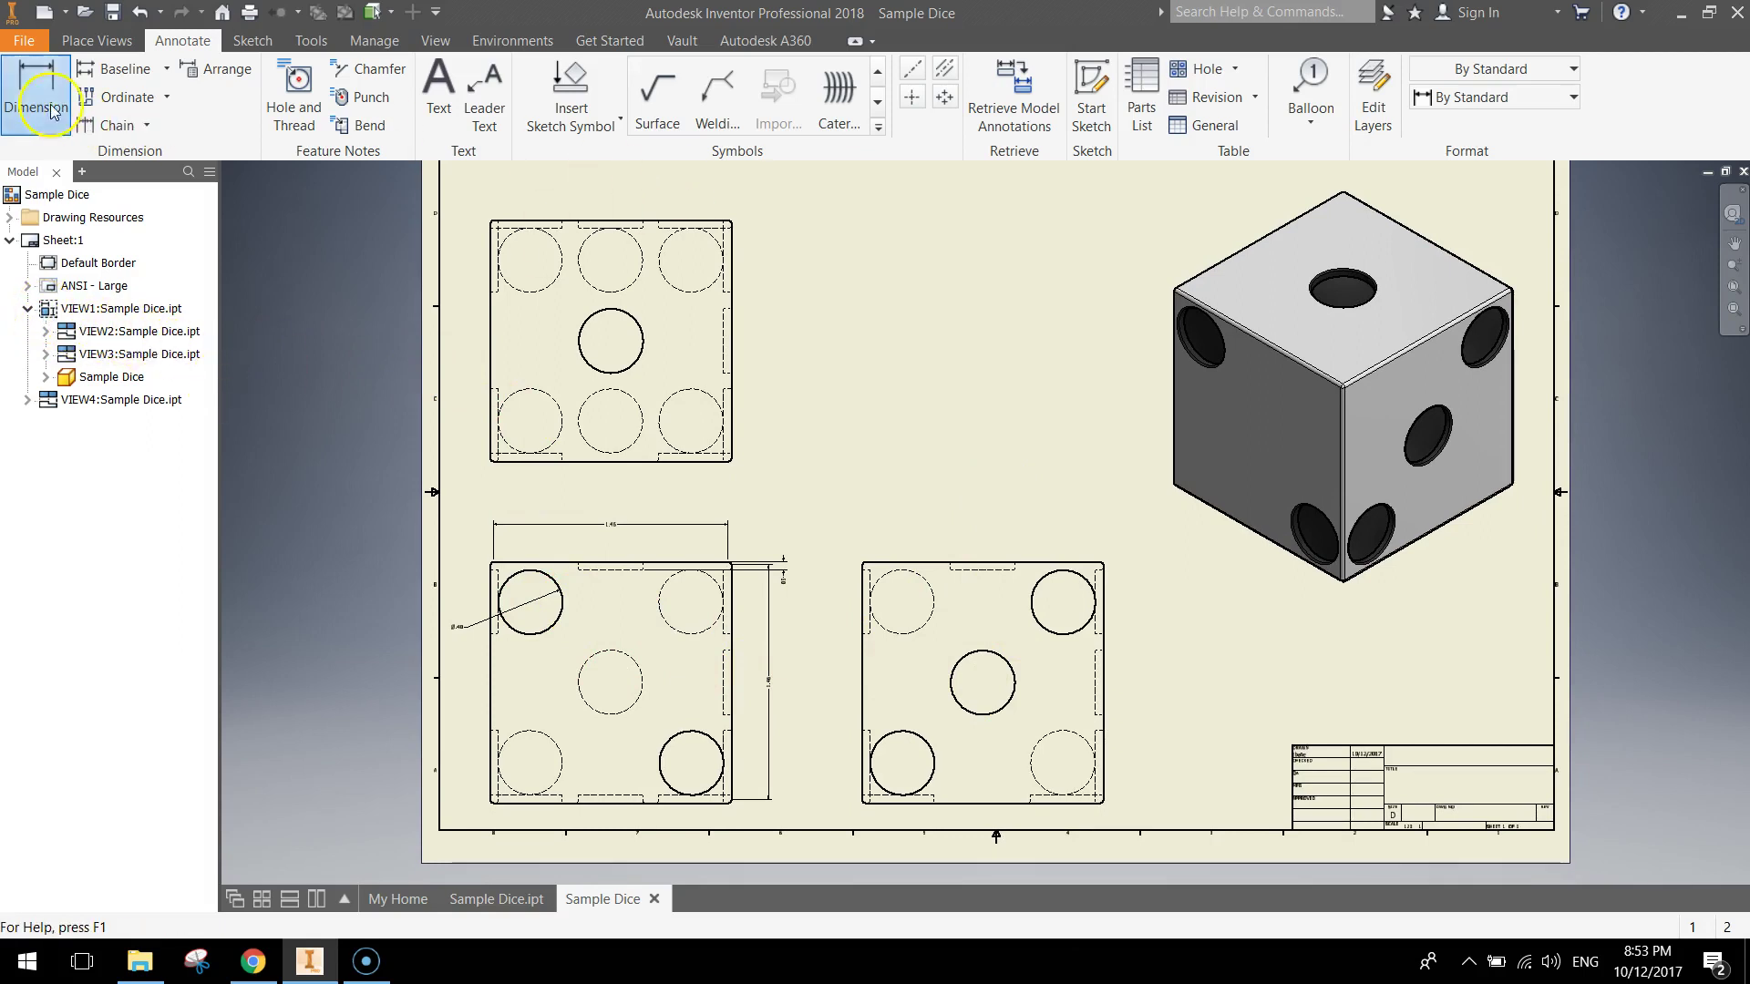
Step: Rename VIEW1 to FRONT VIEW and make its label visible
left_click(95, 40)
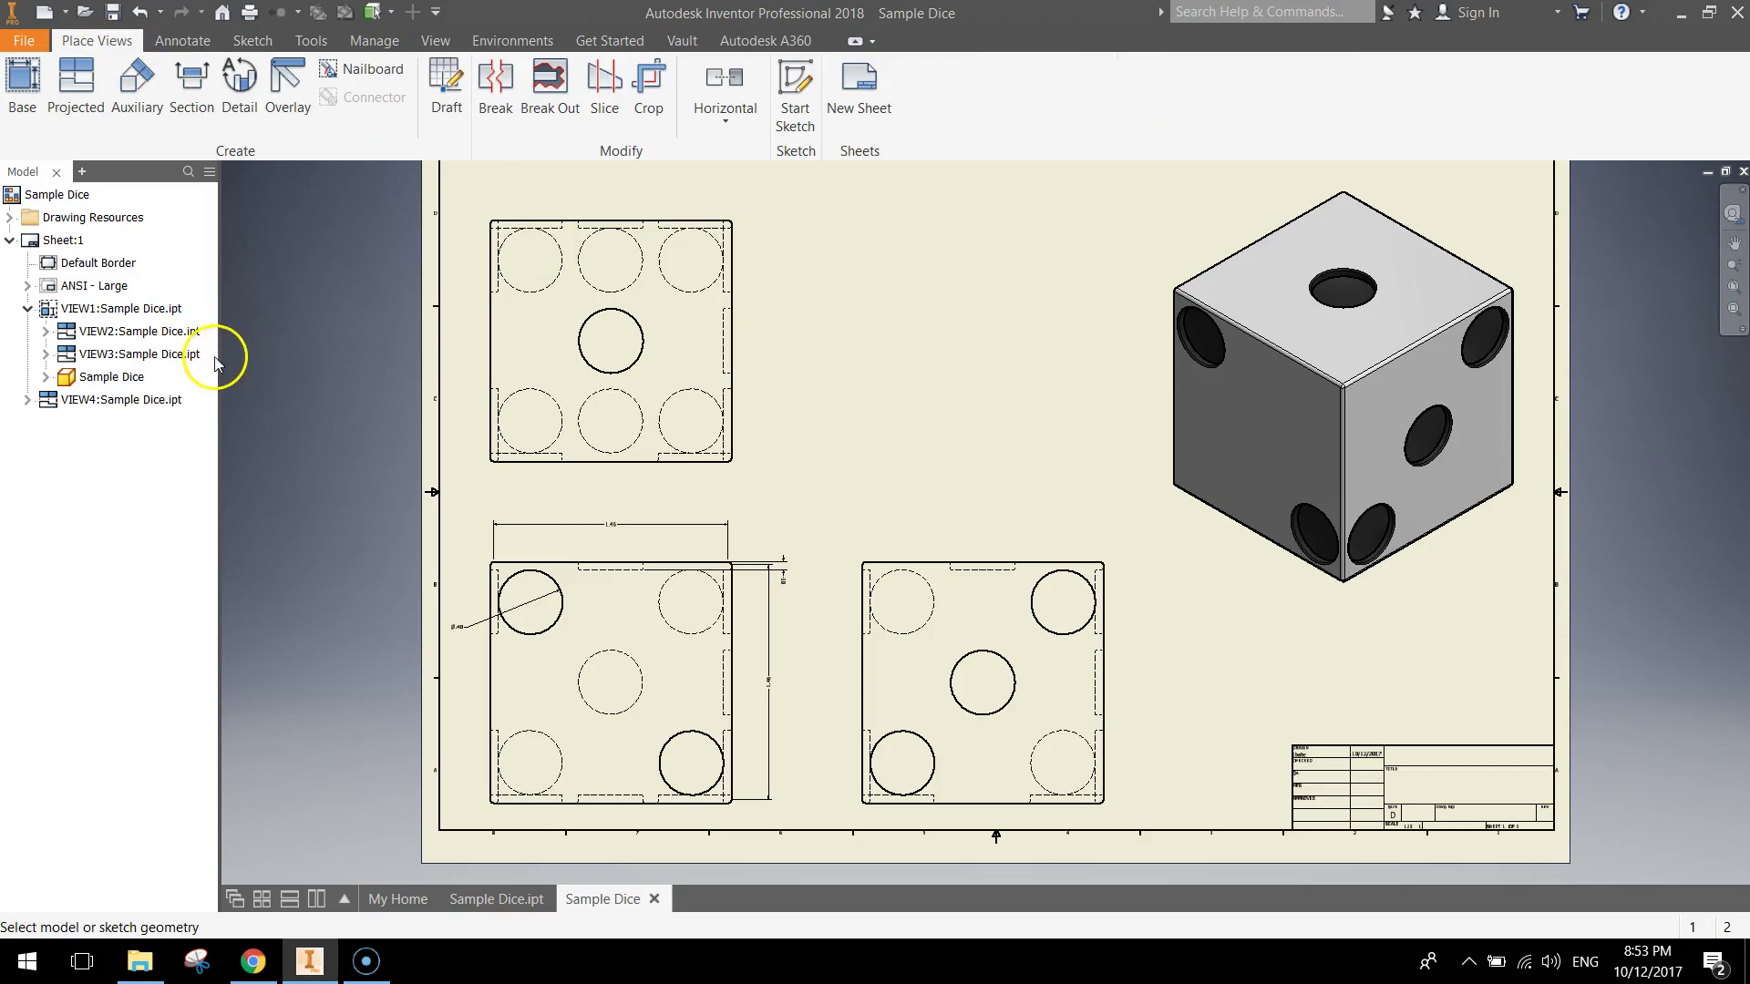
left_click(80, 360)
left_click(95, 333)
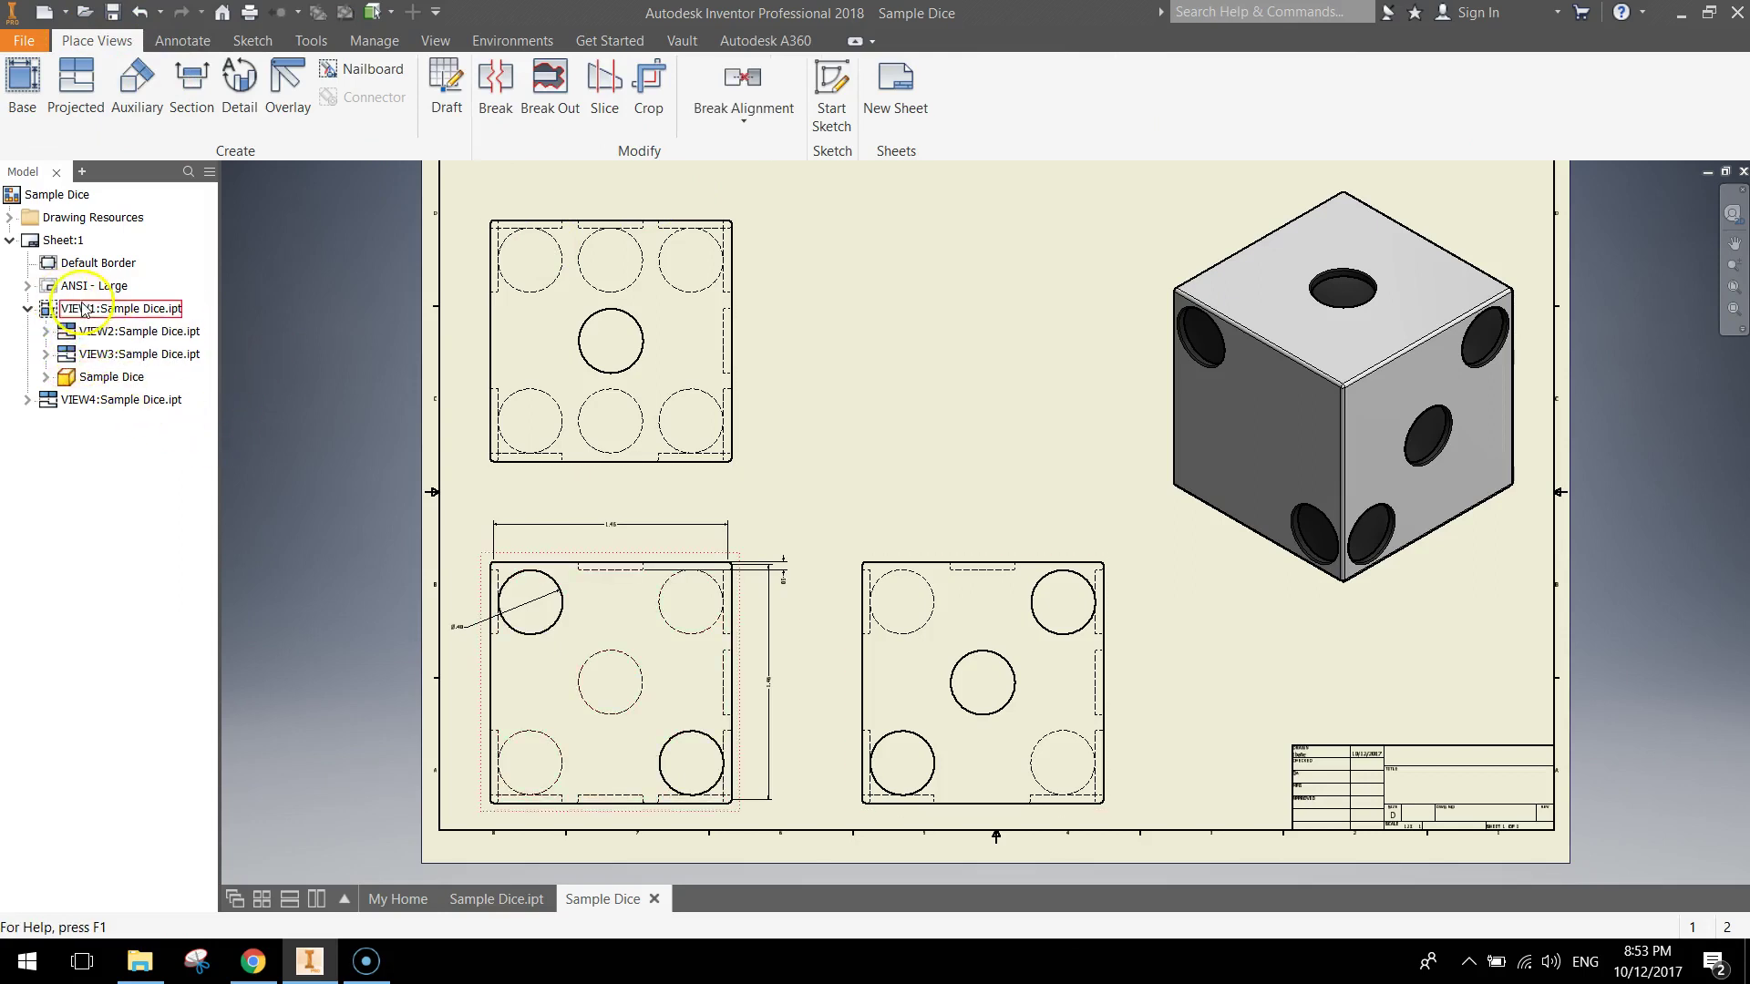
double_click(64, 310)
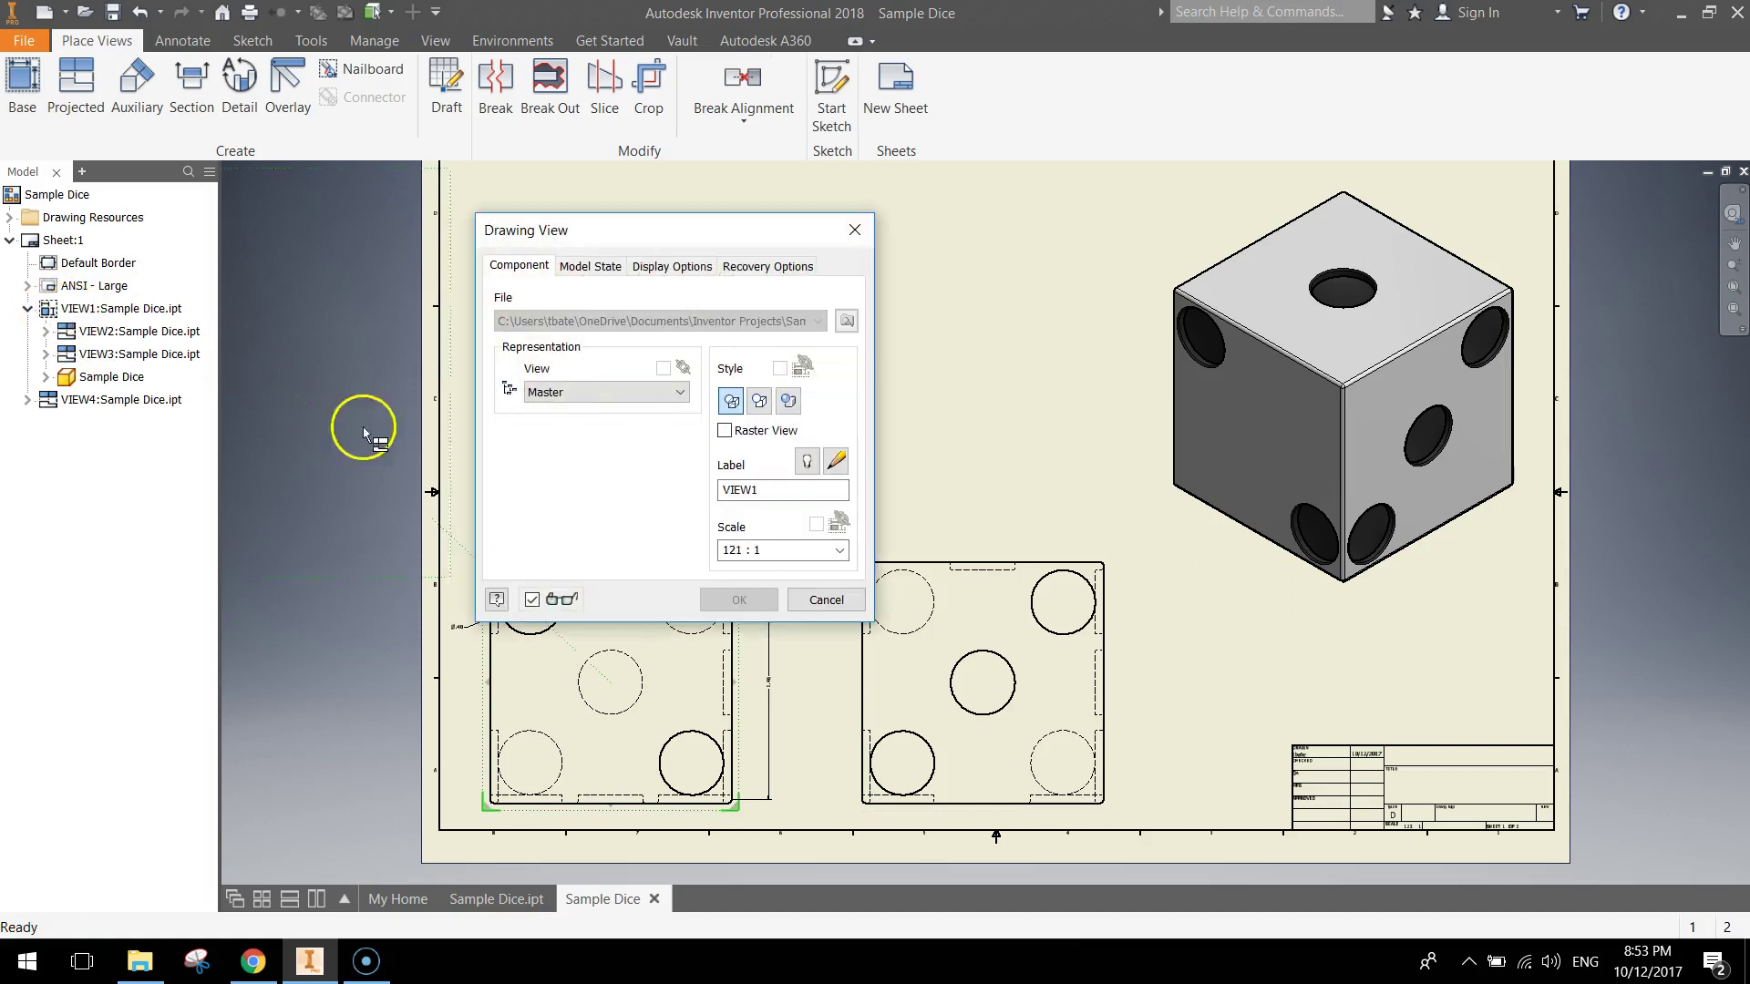
double_click(774, 490)
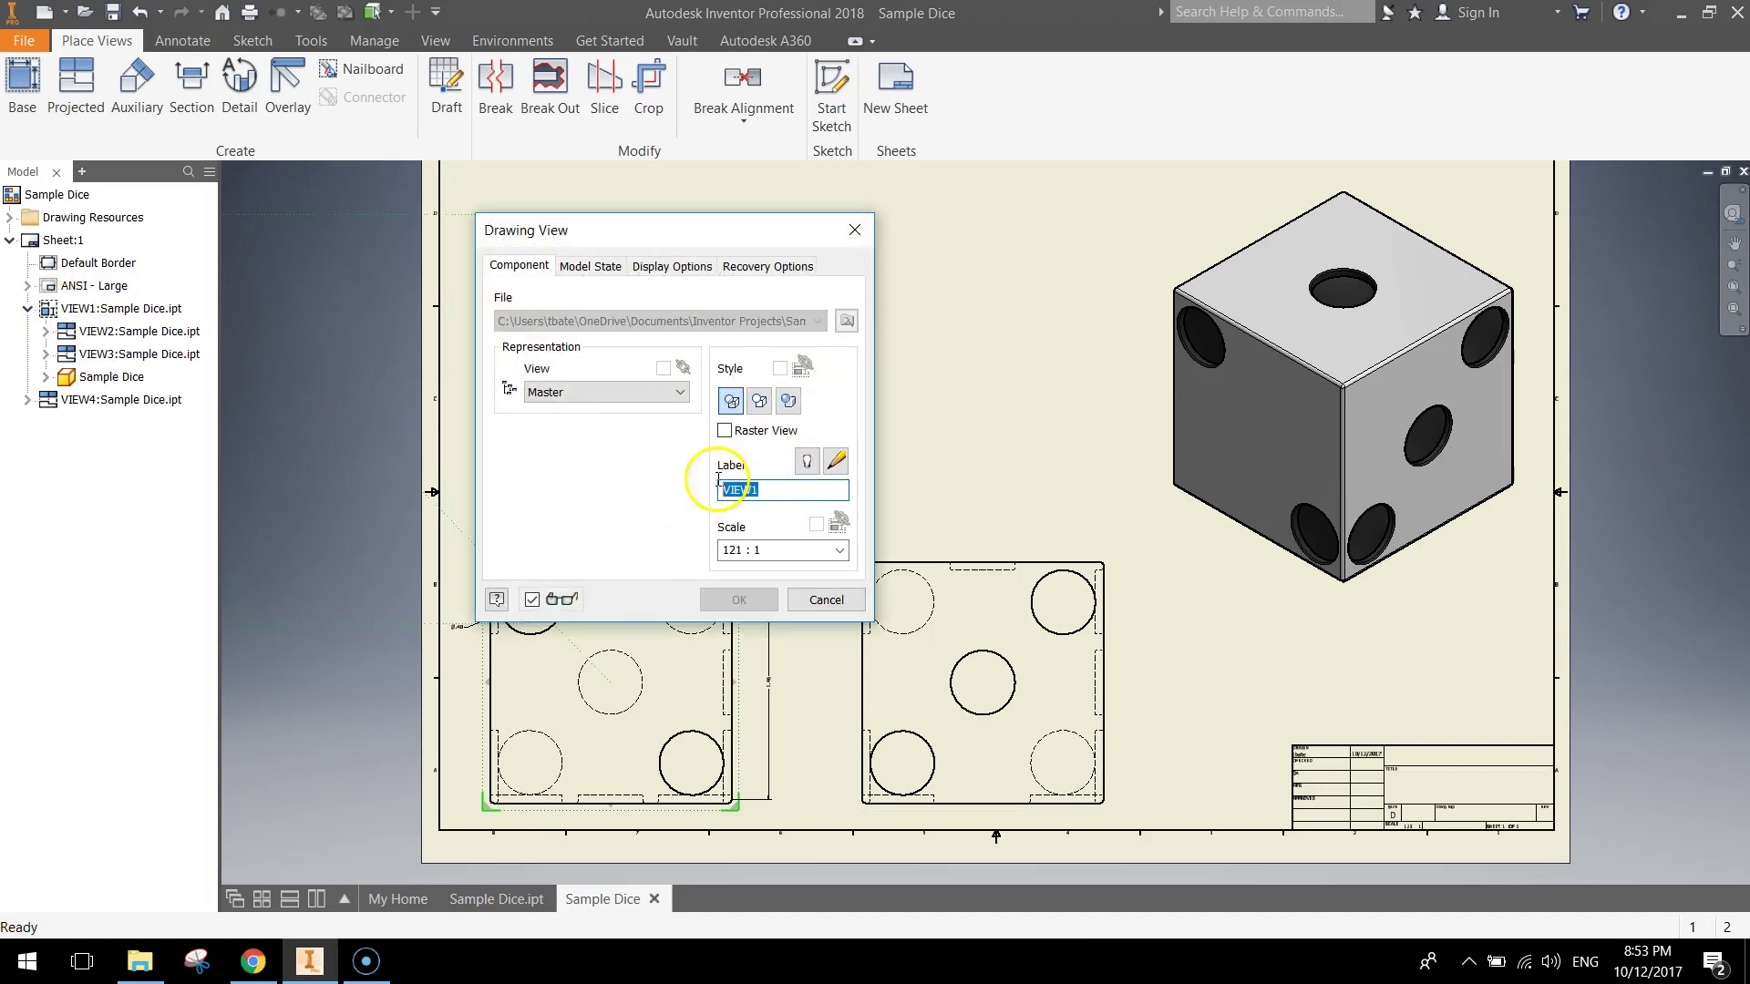
left_click_drag(645, 233, 900, 226)
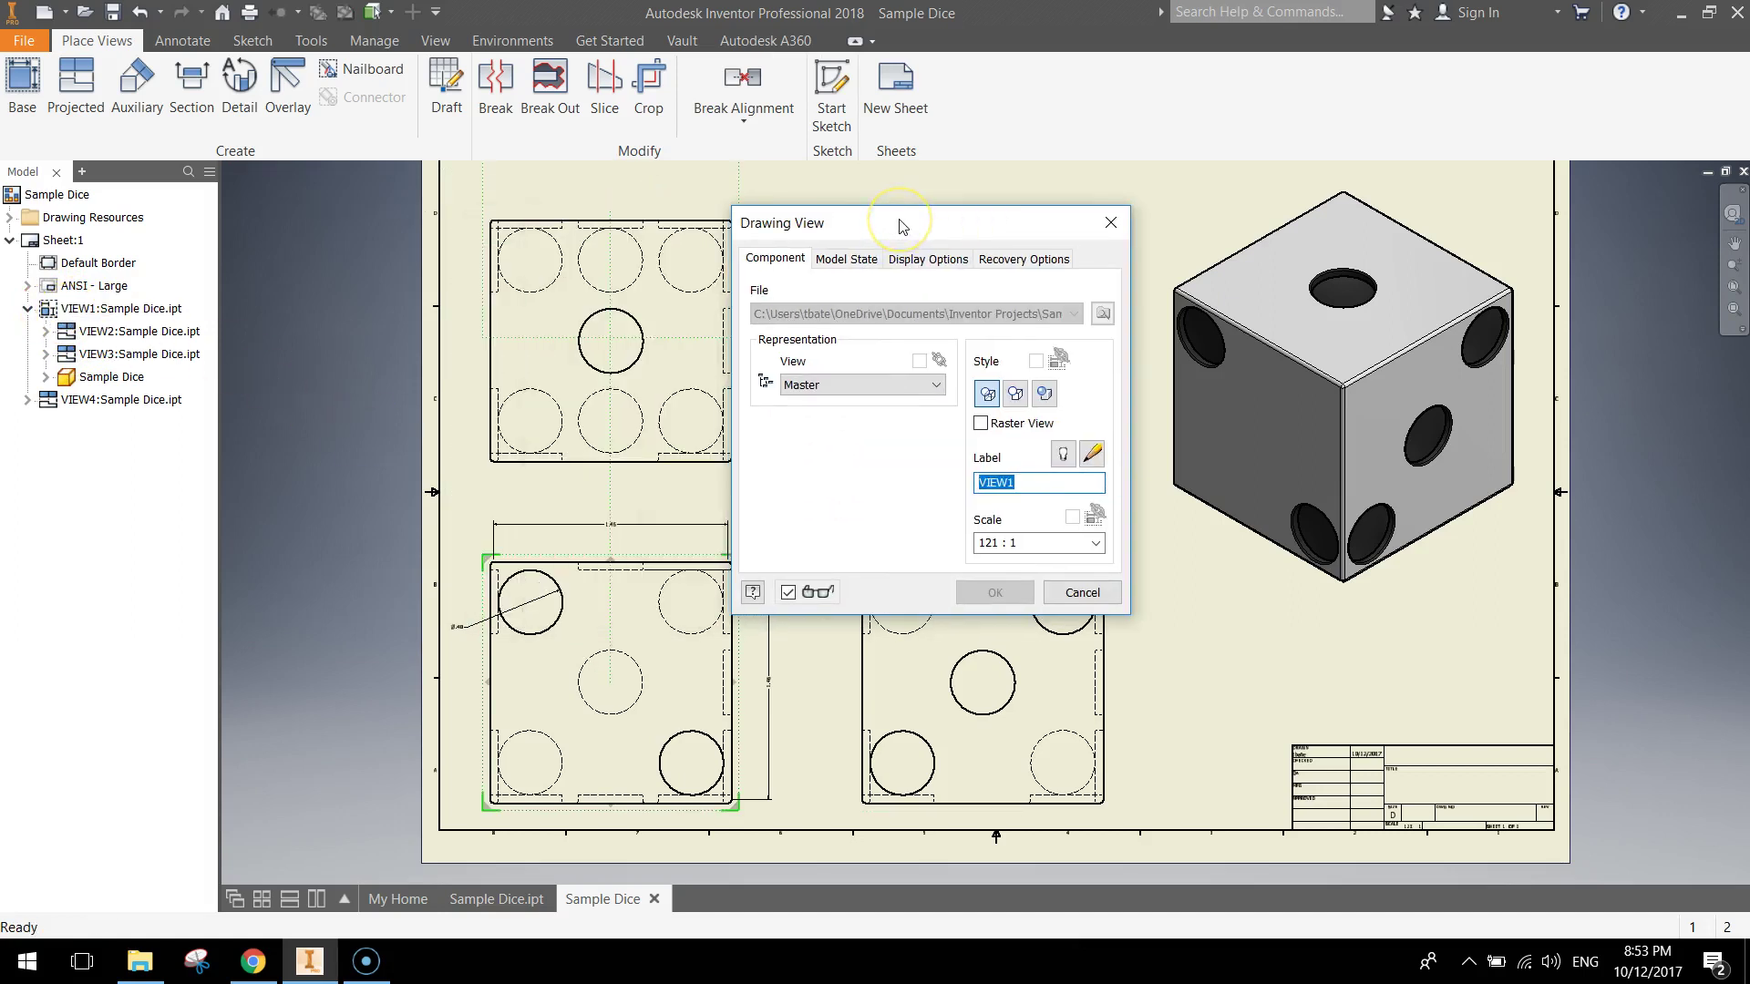
type("FRONT")
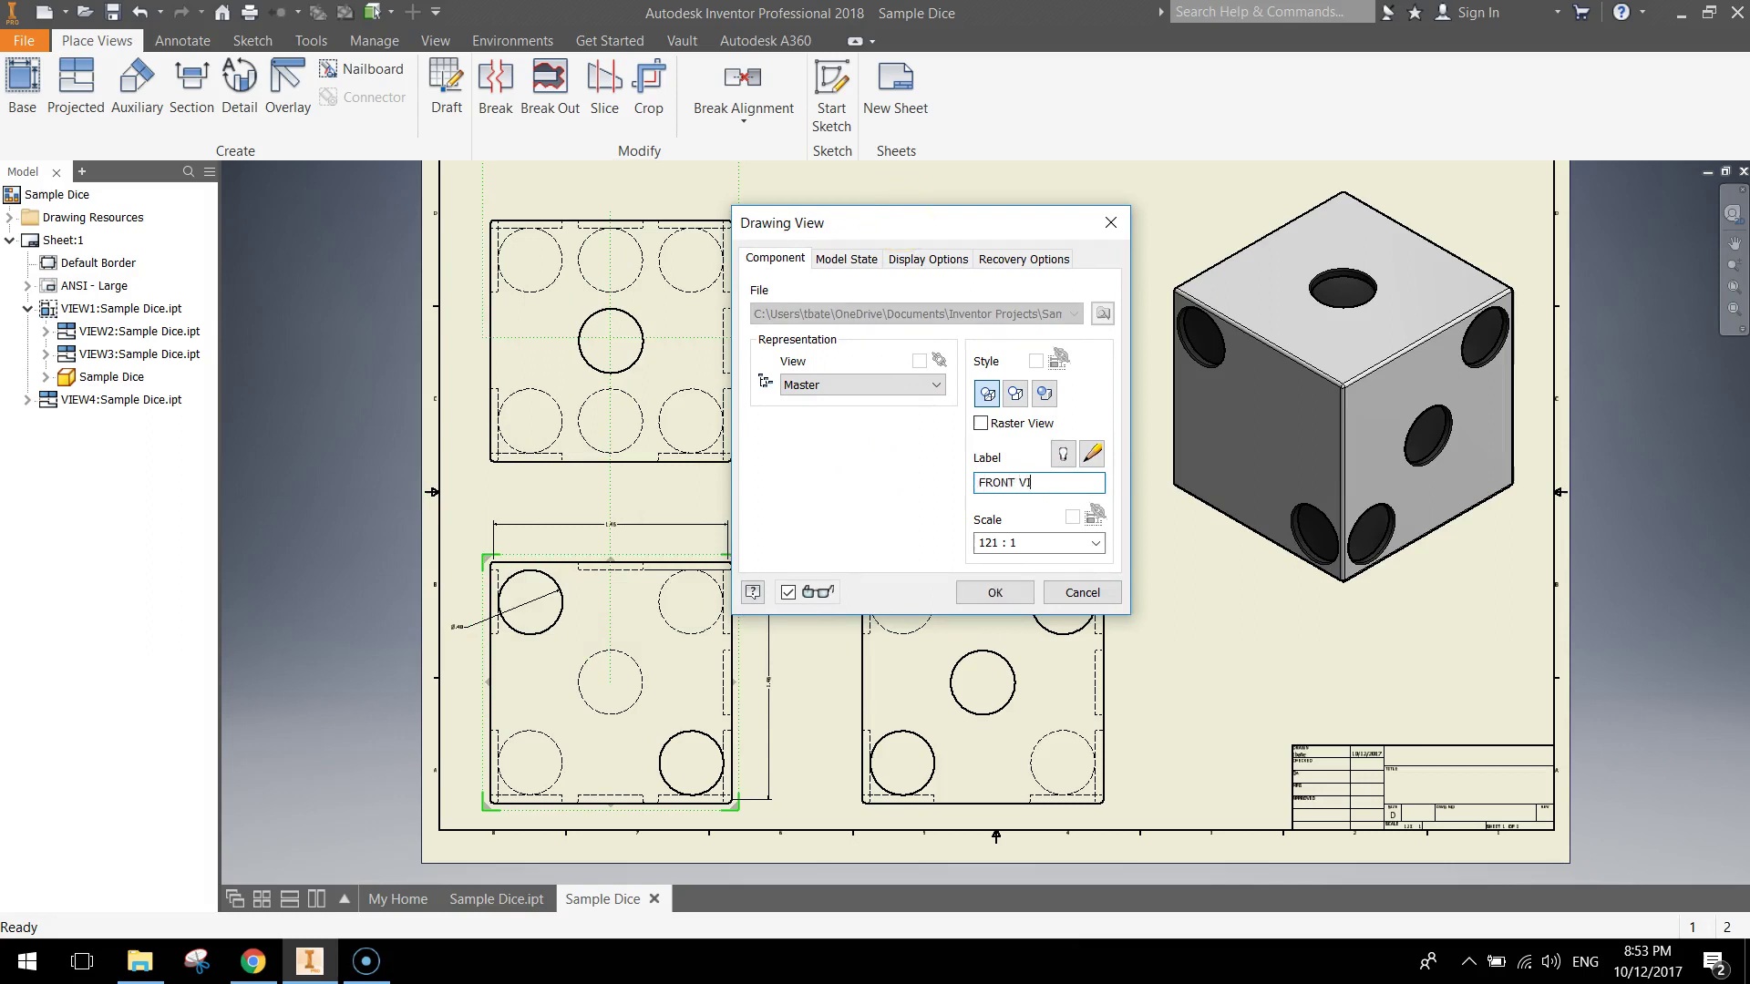
left_click(1063, 455)
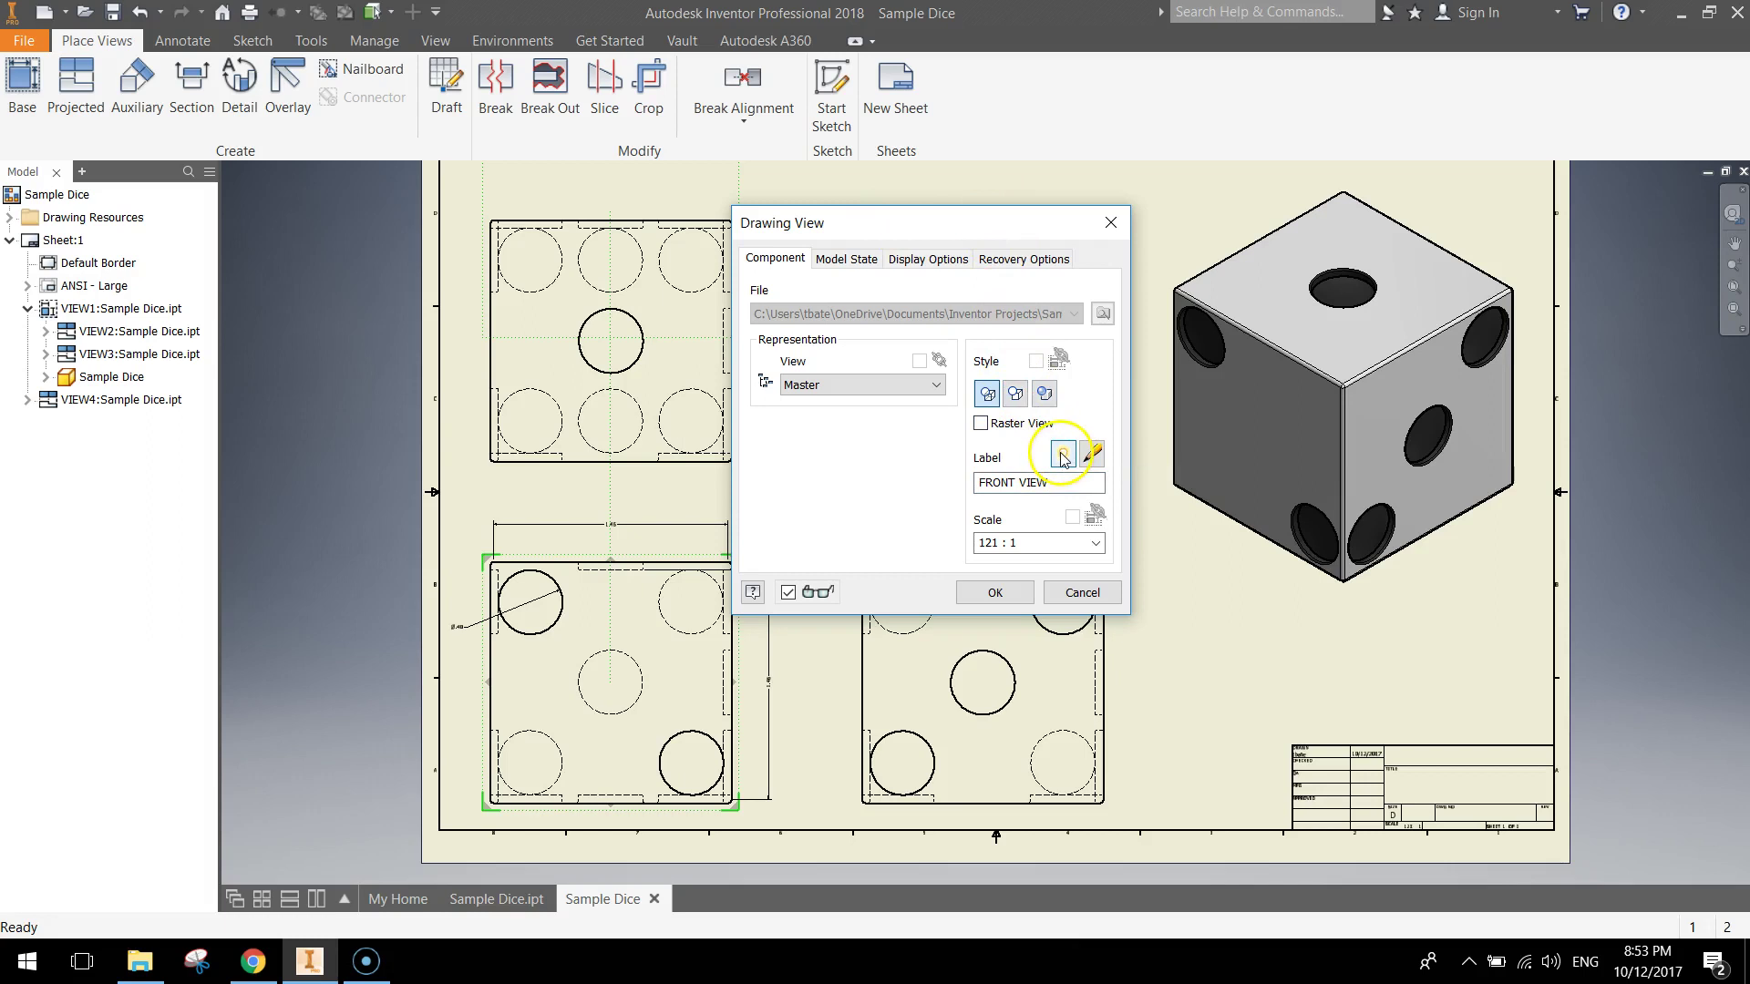
Step: Delete the SCALE line from the view label so only FRONT VIEW shows
left_click(1091, 455)
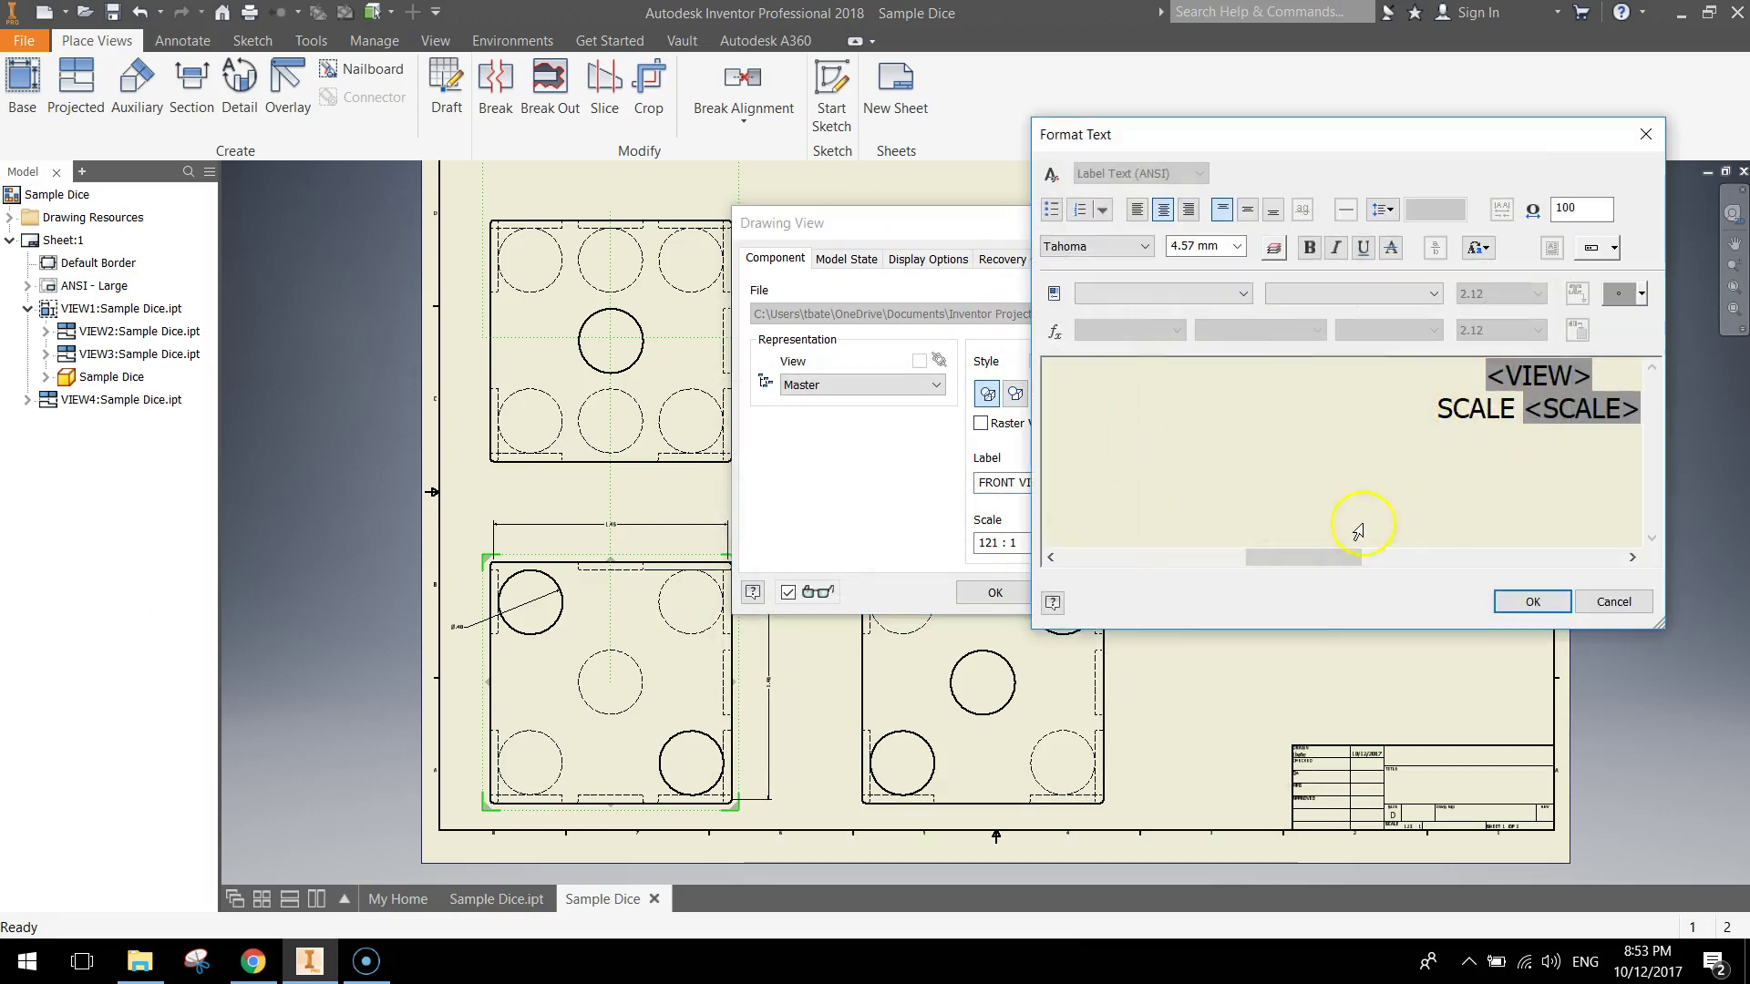
left_click_drag(1336, 557, 1363, 558)
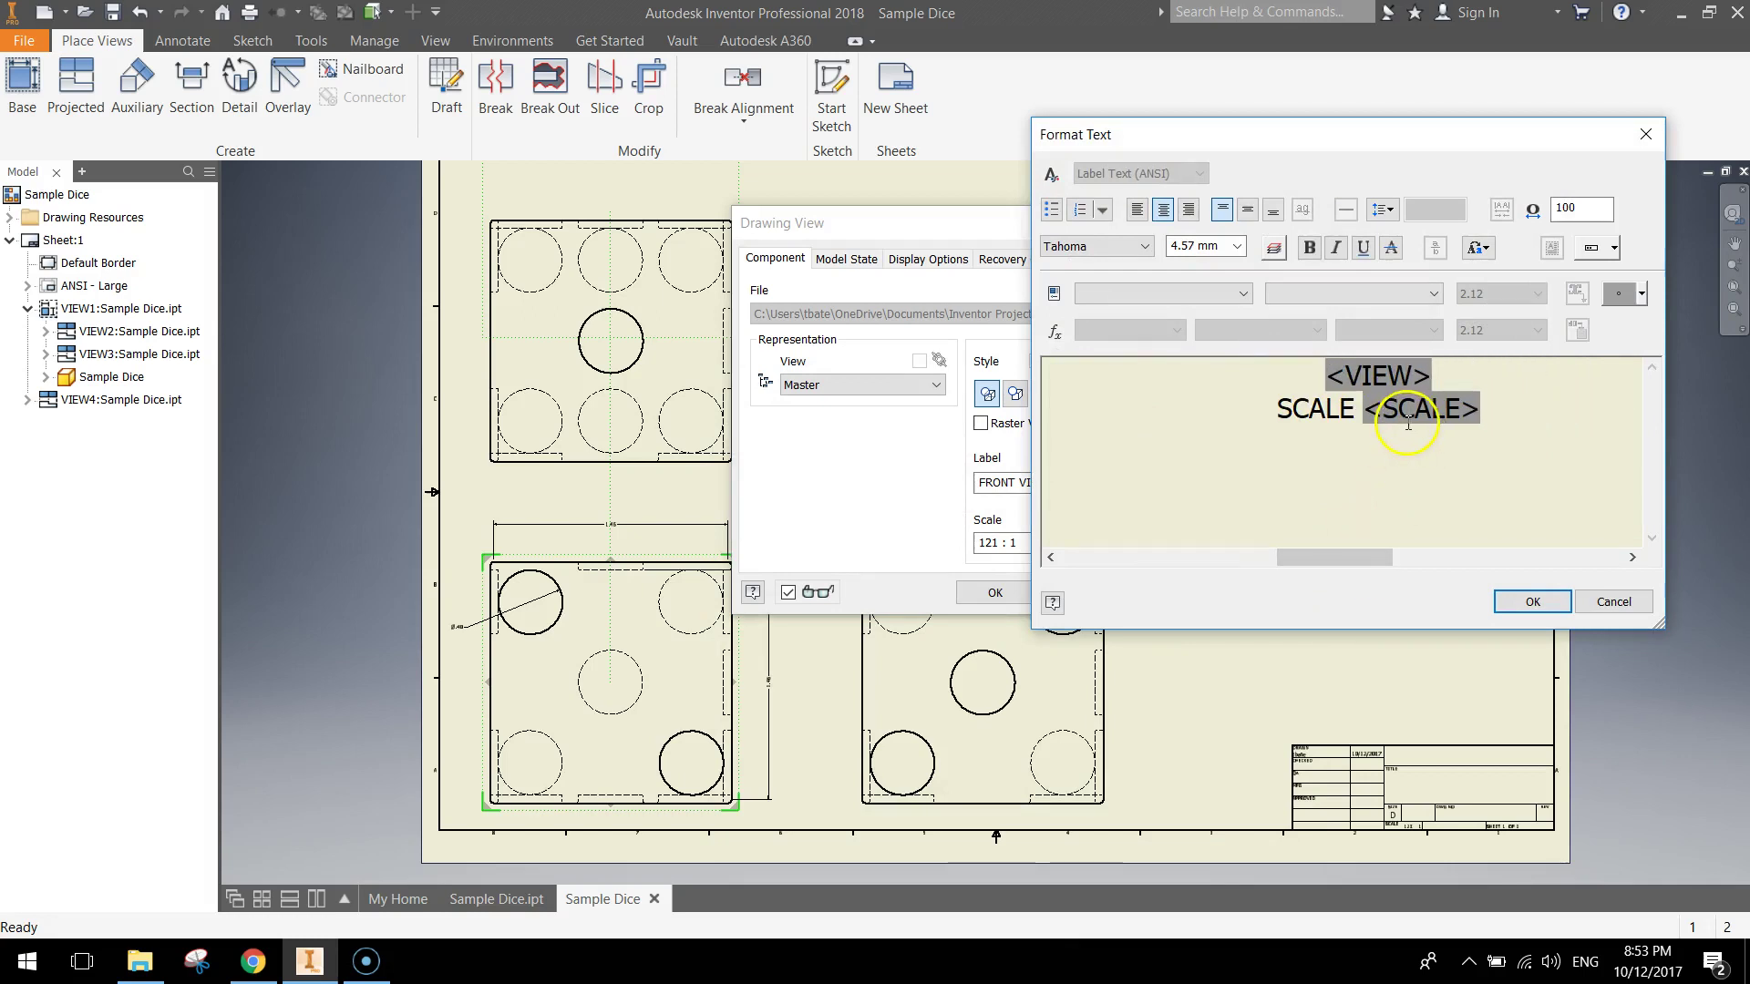
left_click(1407, 408)
left_click_drag(1481, 407, 1273, 408)
key("Delete")
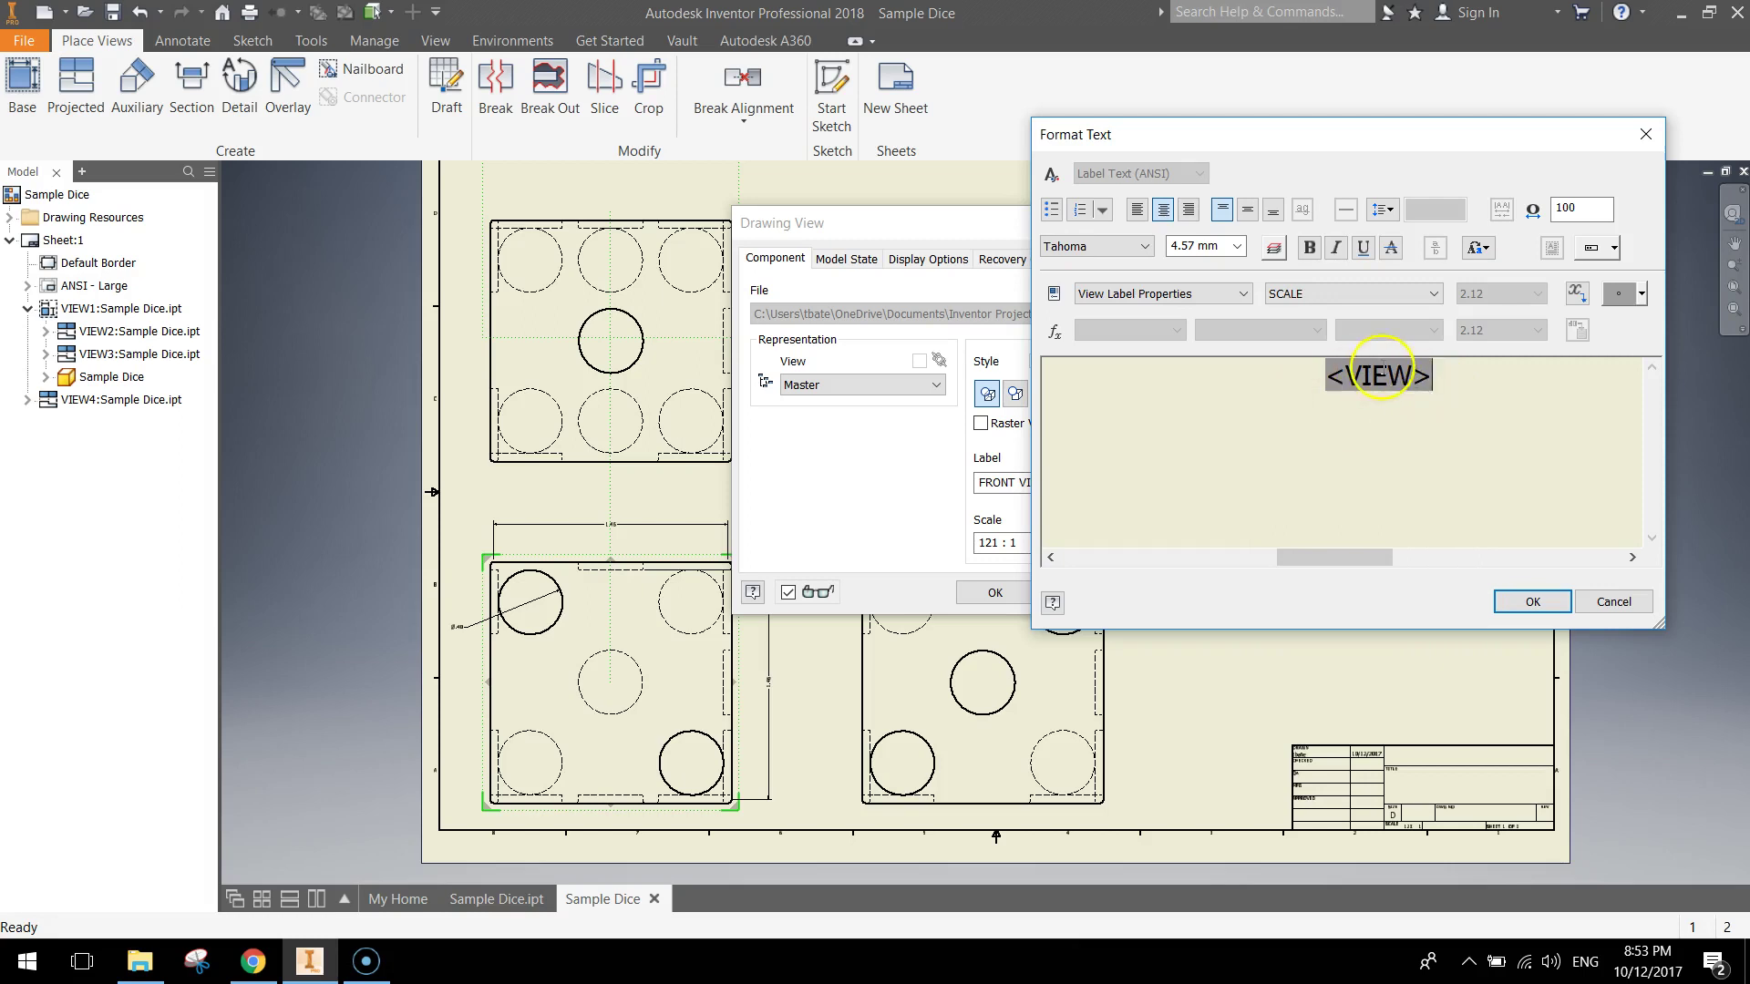
left_click(1523, 601)
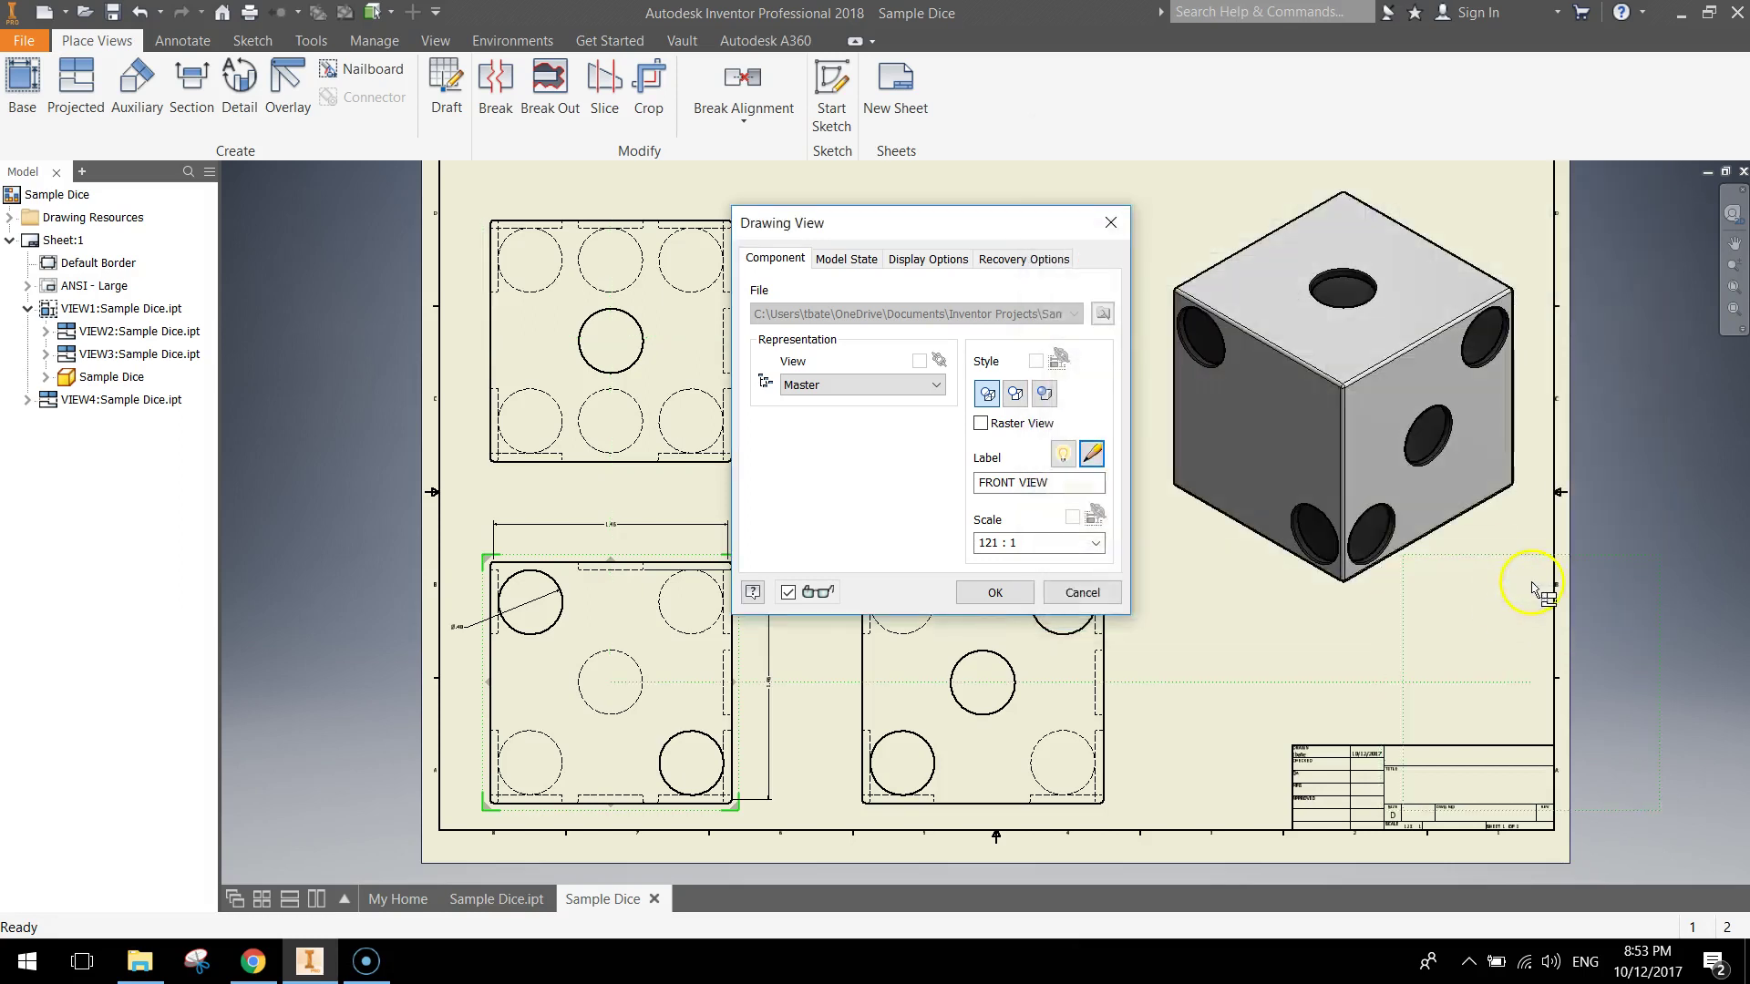
left_click(995, 593)
Step: Rename VIEW3's label to SIDE VIEW and make the label visible on the sheet
scroll(594, 850, "up", 3)
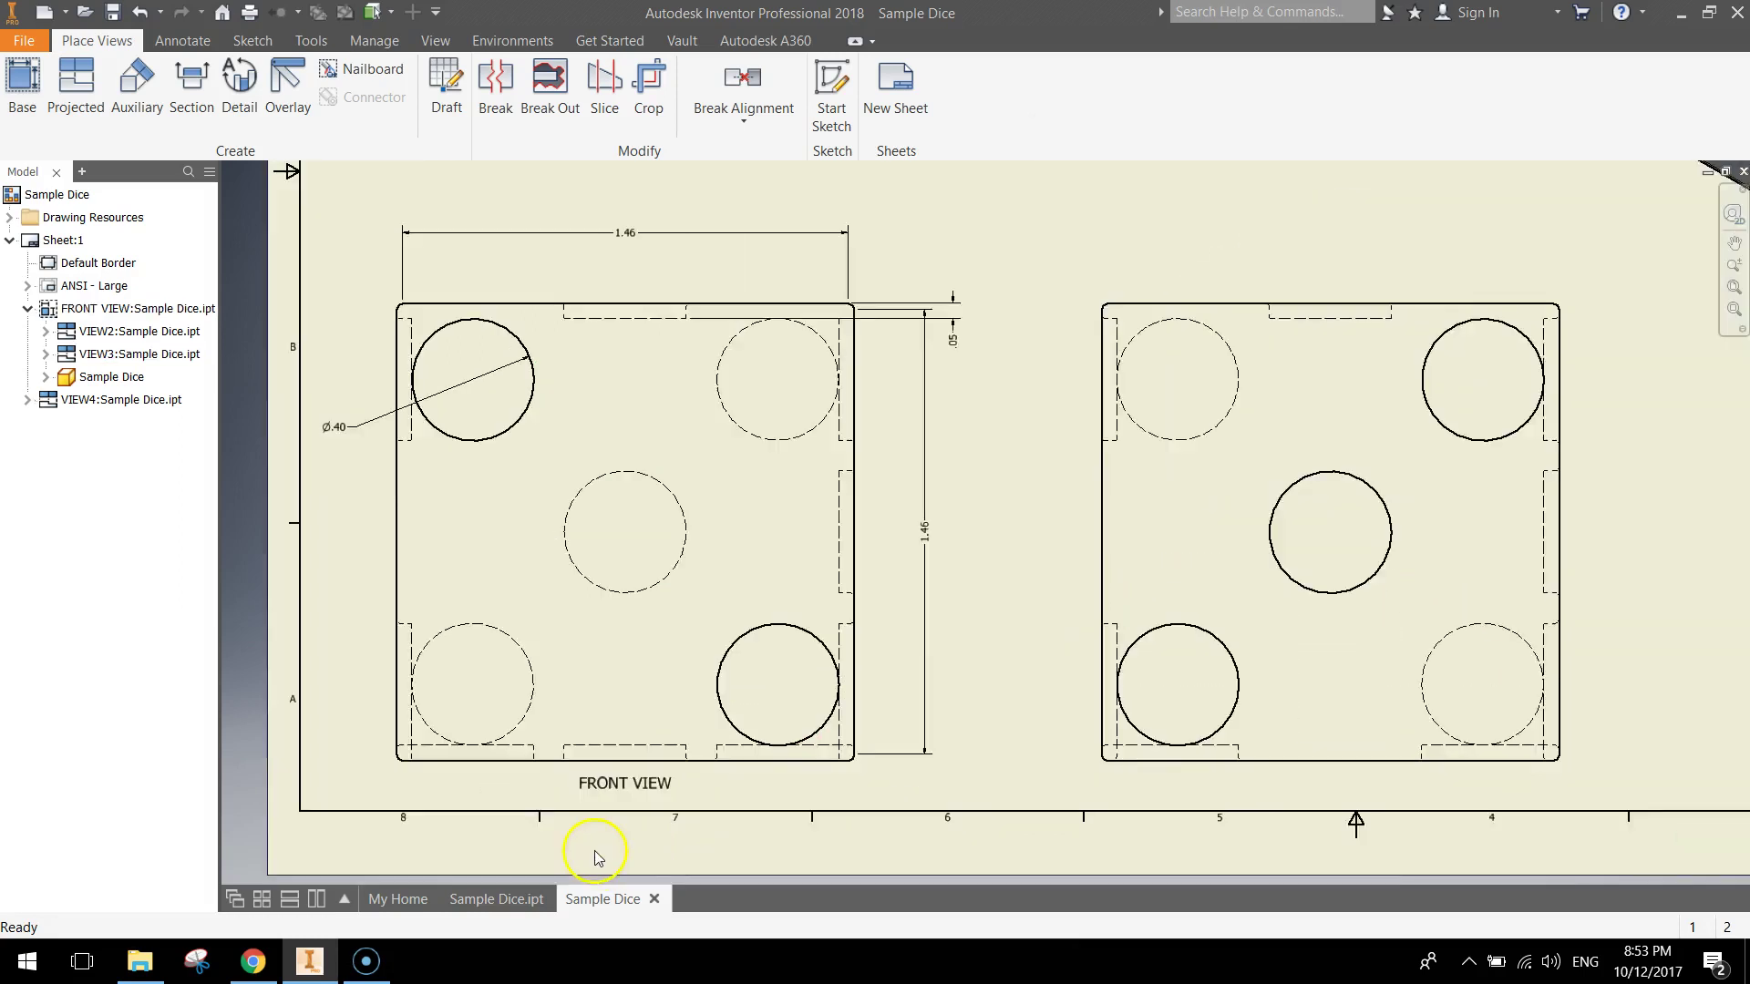
scroll(594, 858, "up", 2)
scroll(787, 747, "down", 4)
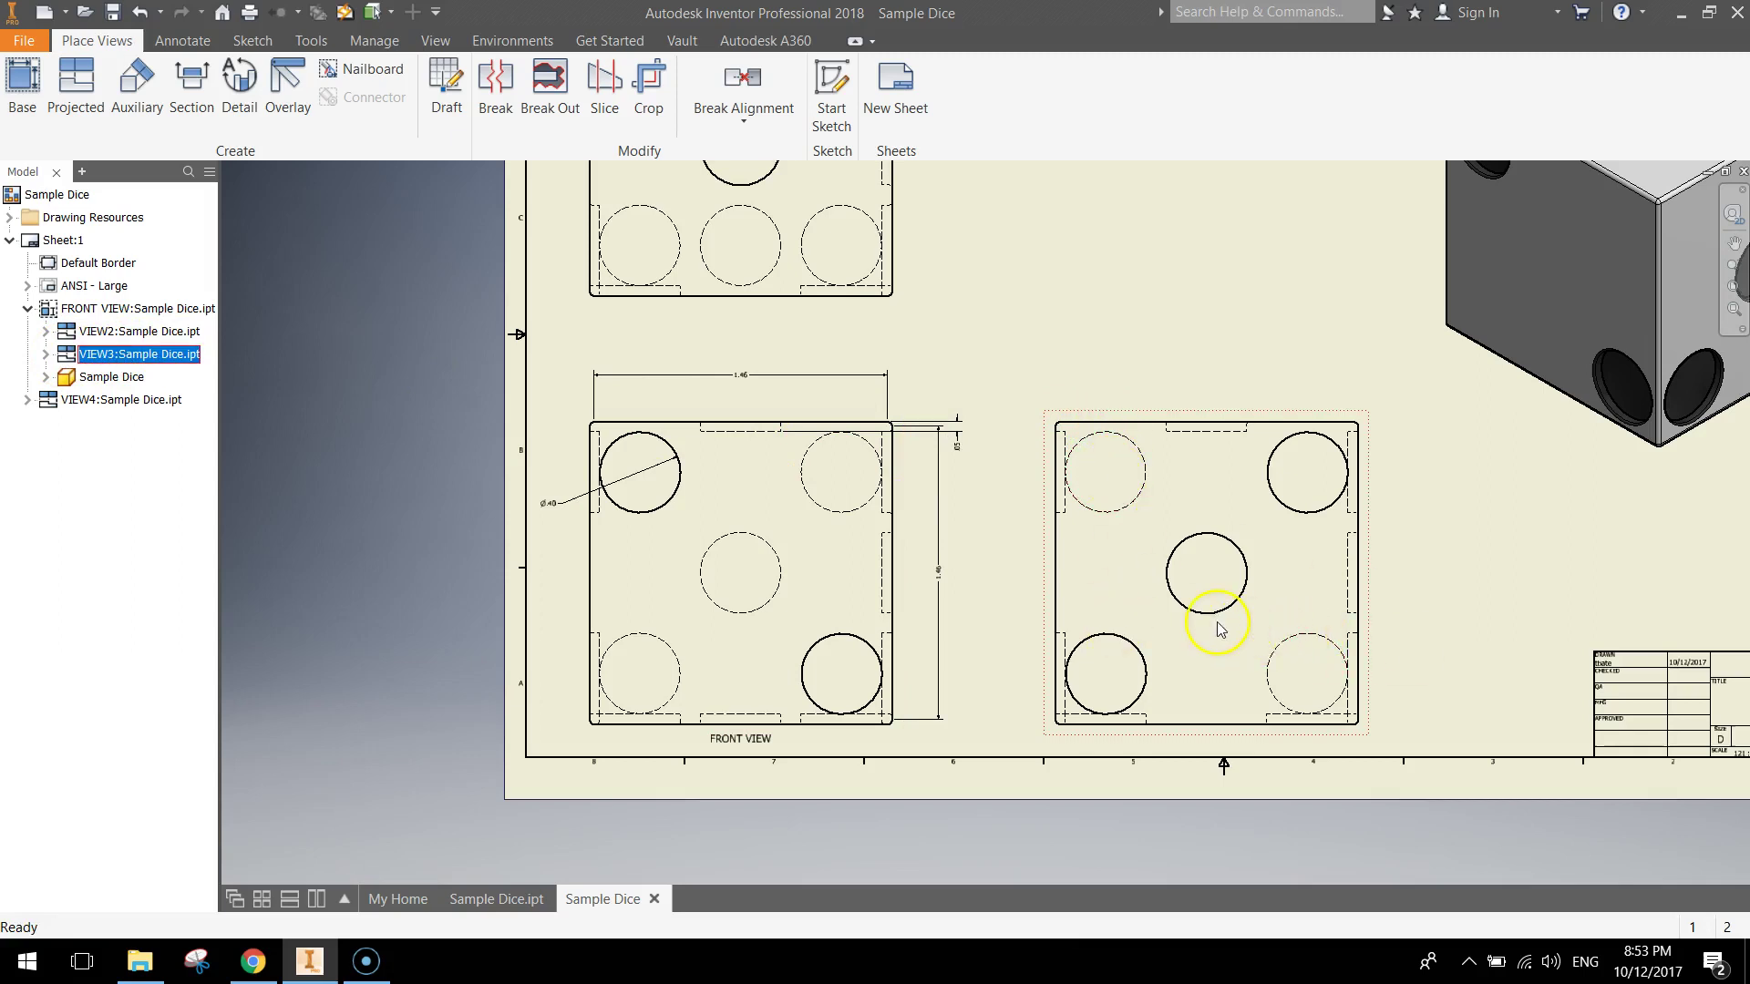
double_click(68, 356)
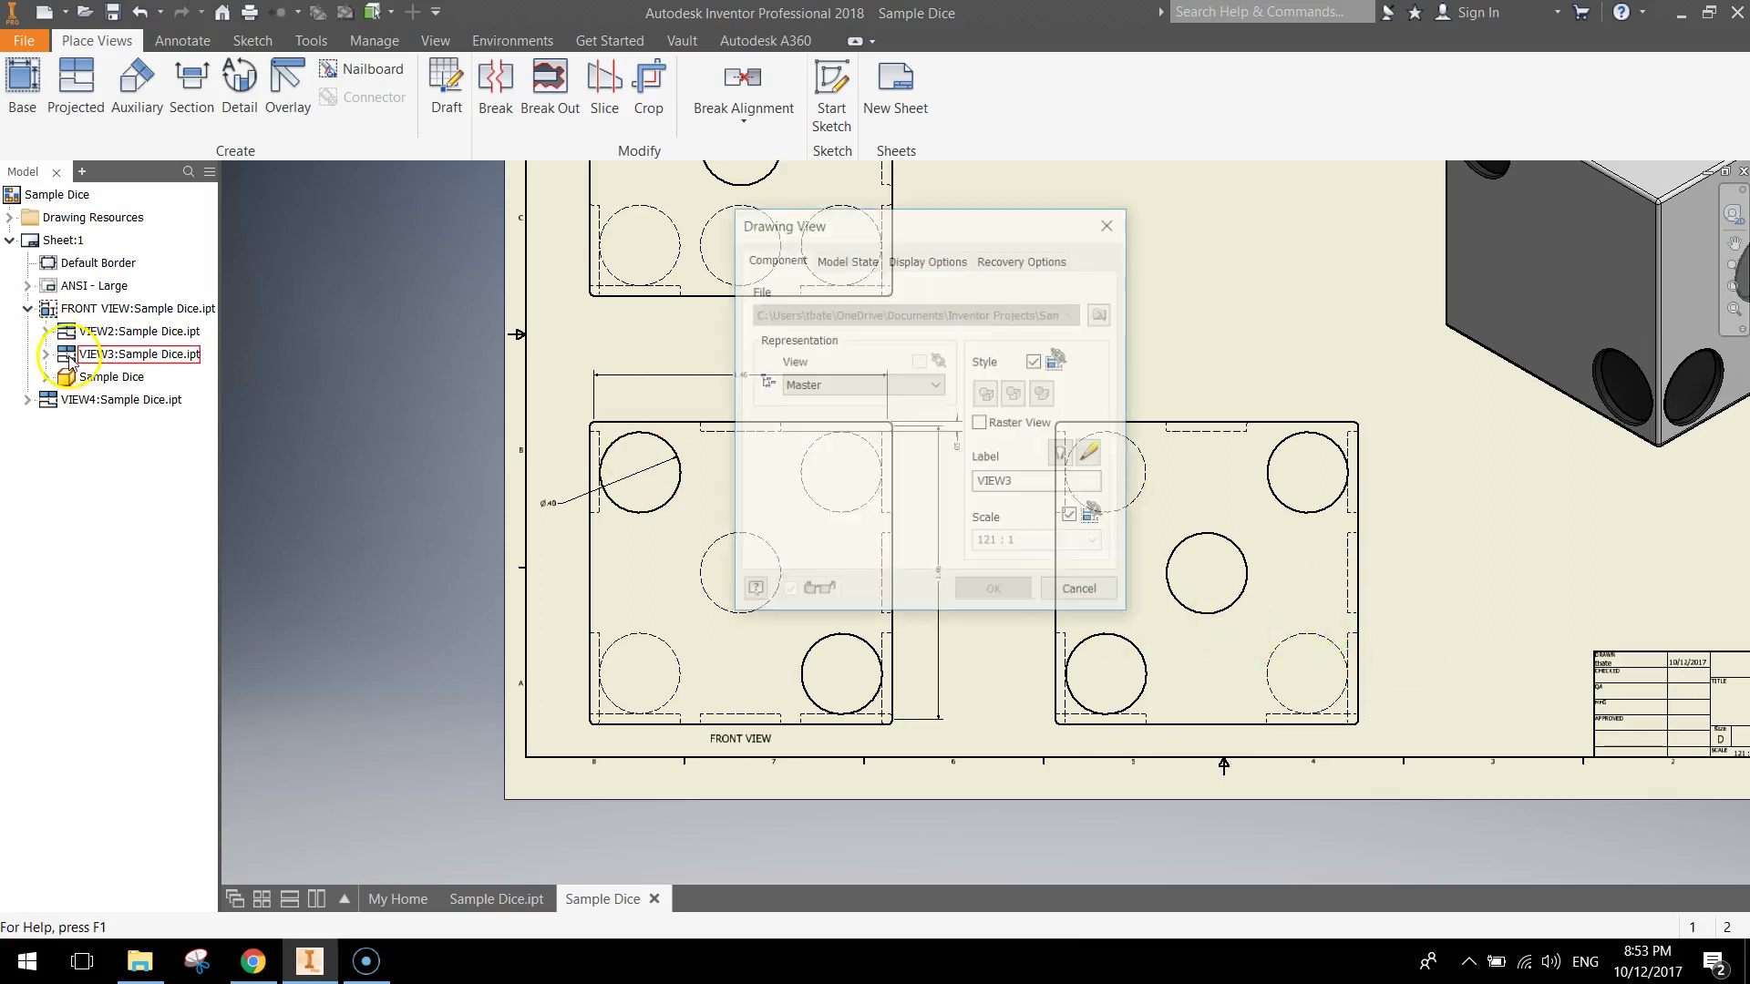
double_click(998, 482)
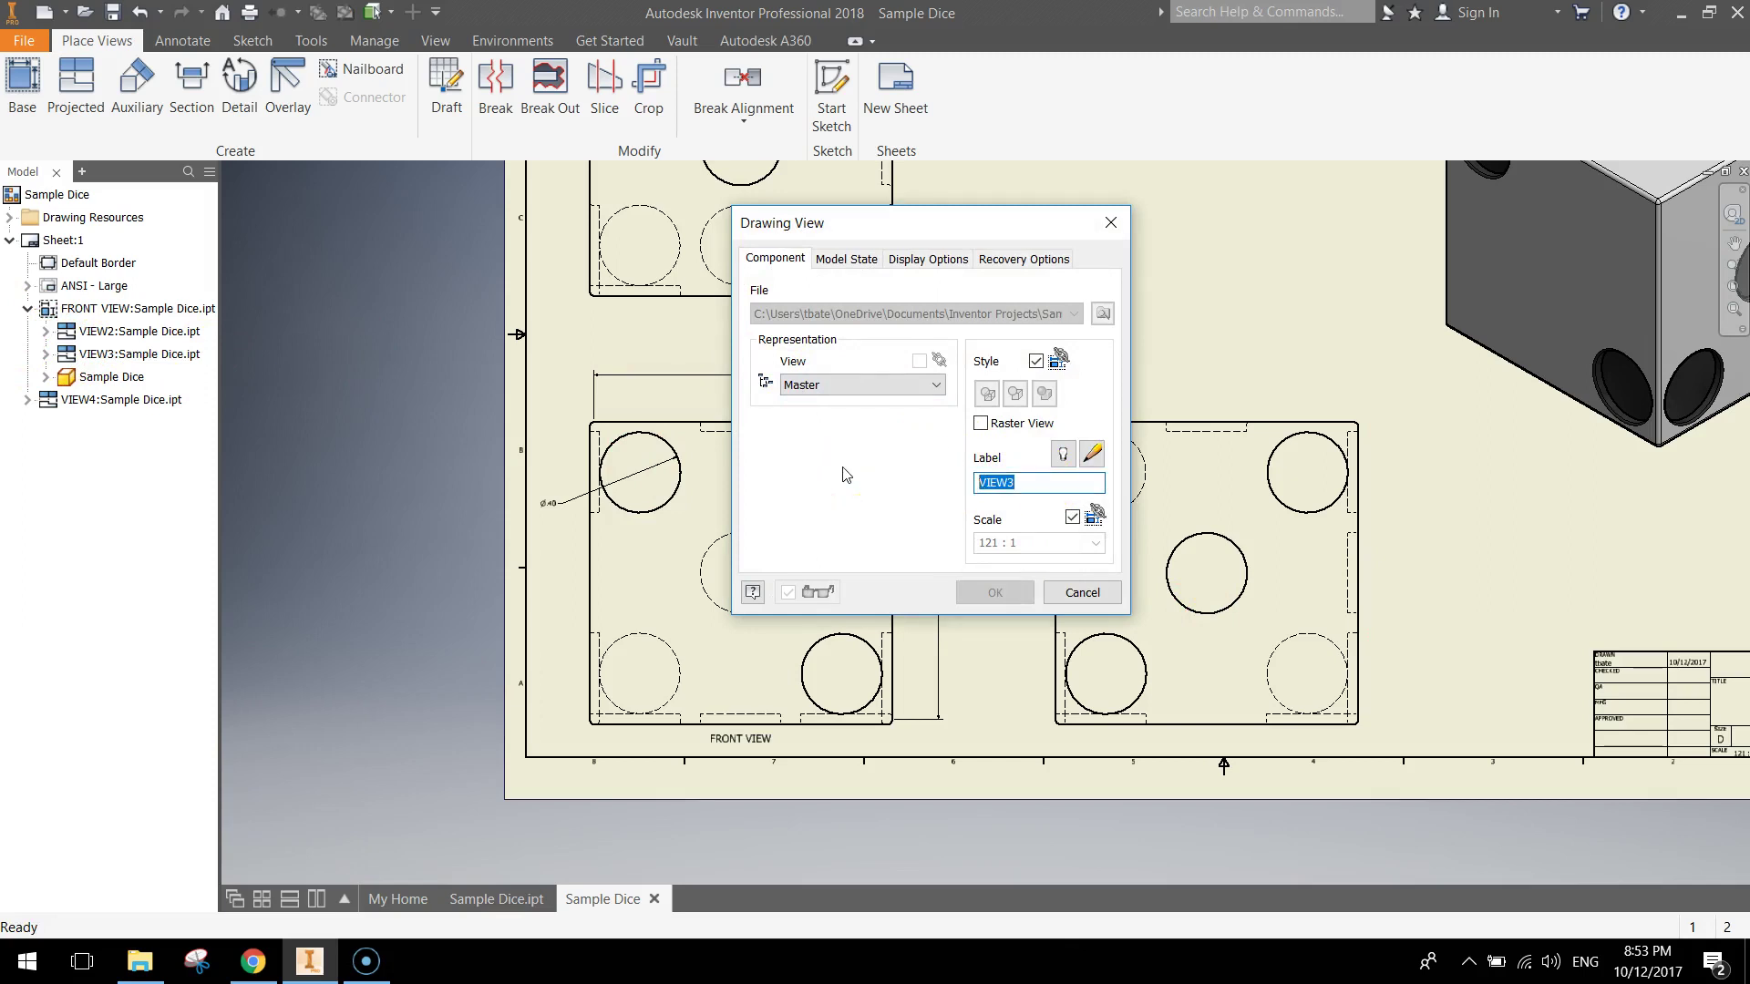
type("SIDE")
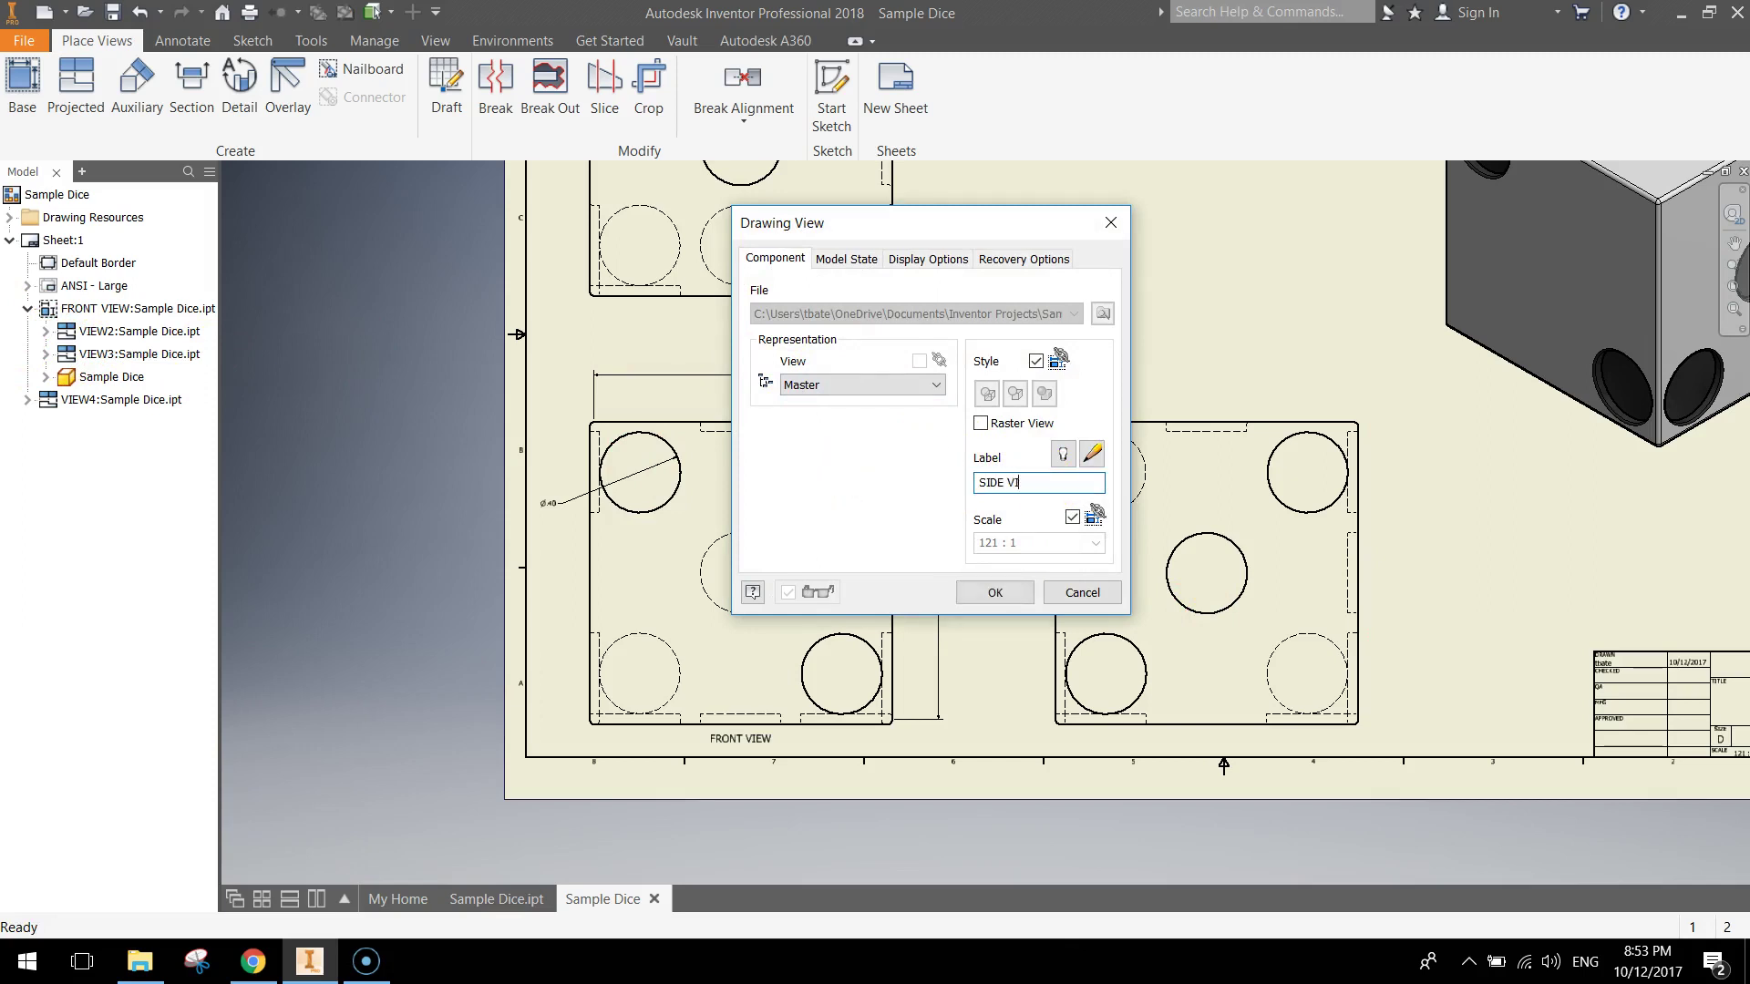
left_click(1062, 456)
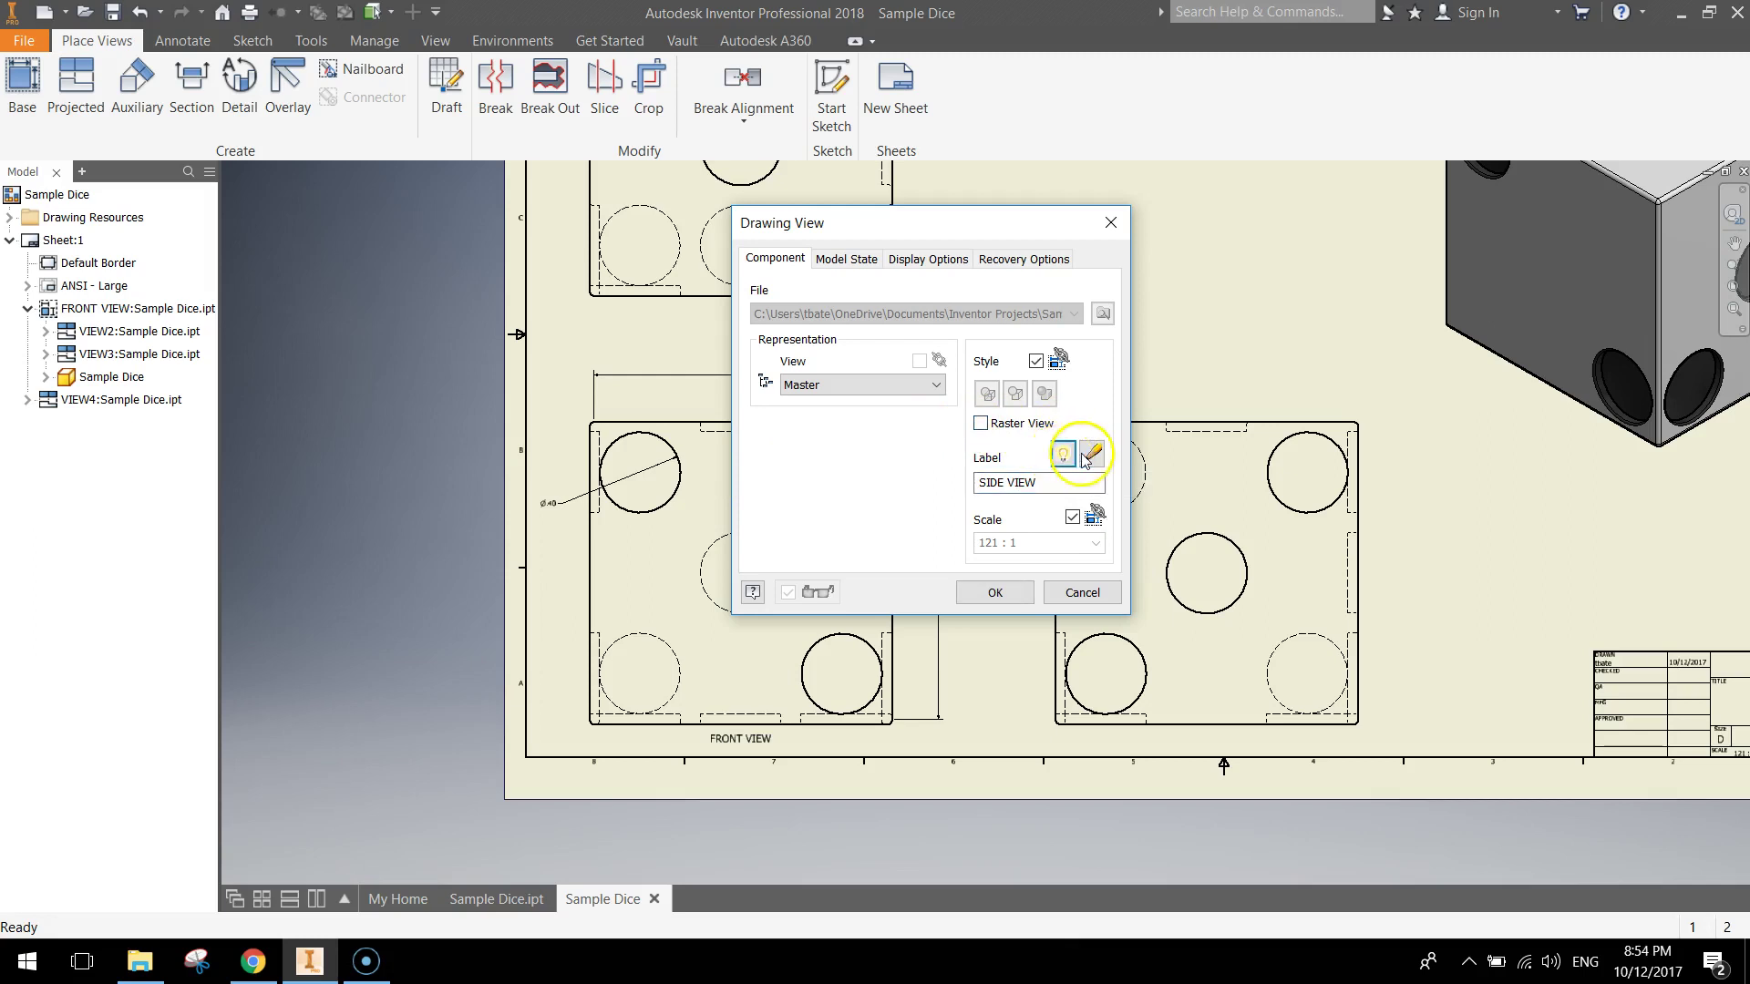
Step: Delete the SCALE <SCALE> line from the SIDE VIEW label text and apply it
left_click(1321, 480)
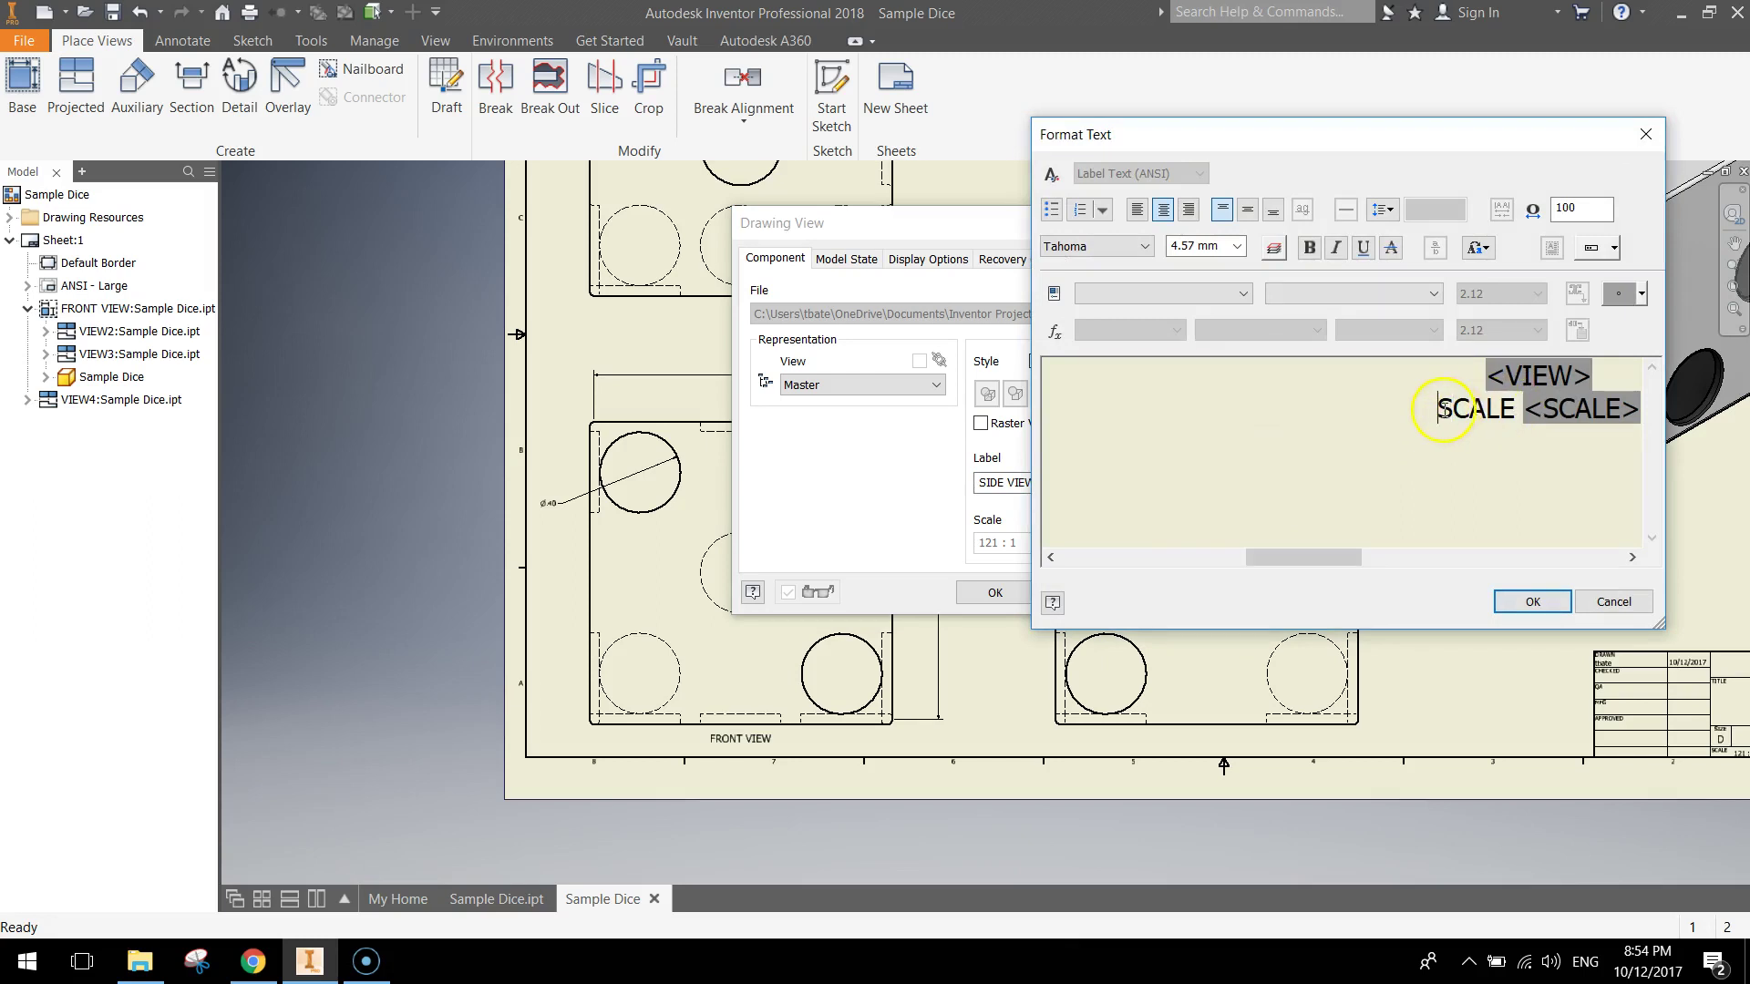
left_click_drag(1444, 410, 1676, 412)
key("BackSpace")
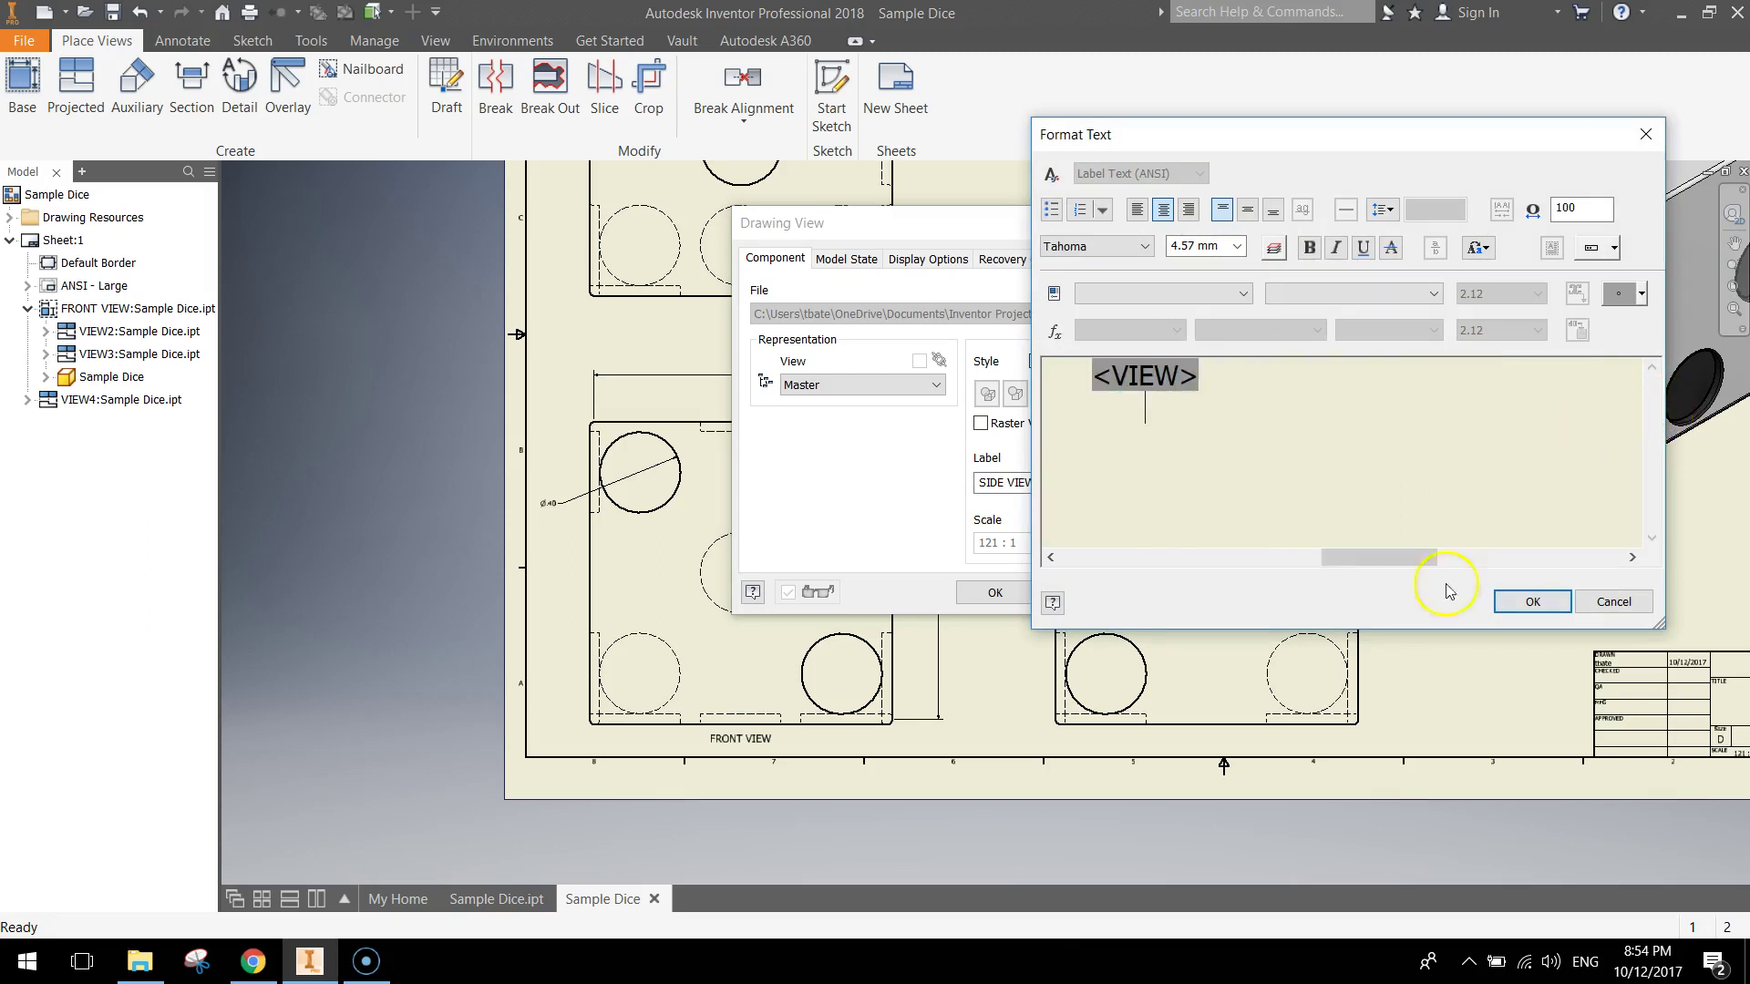
left_click(1518, 603)
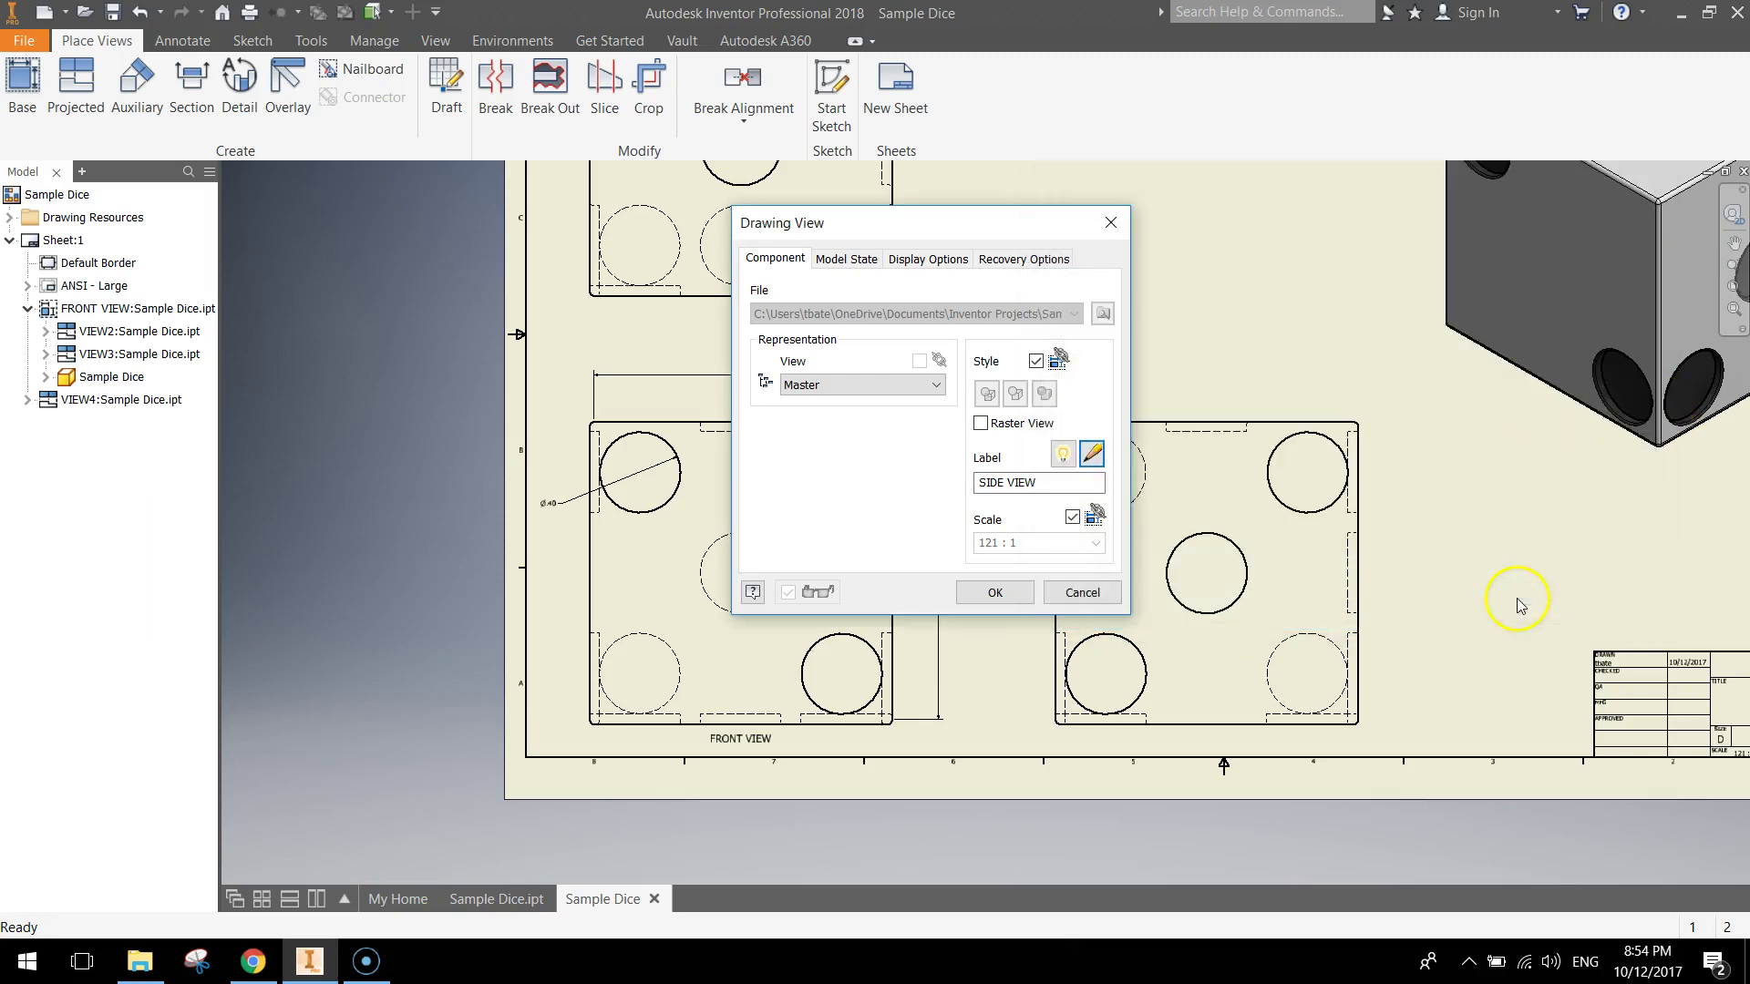
left_click(995, 591)
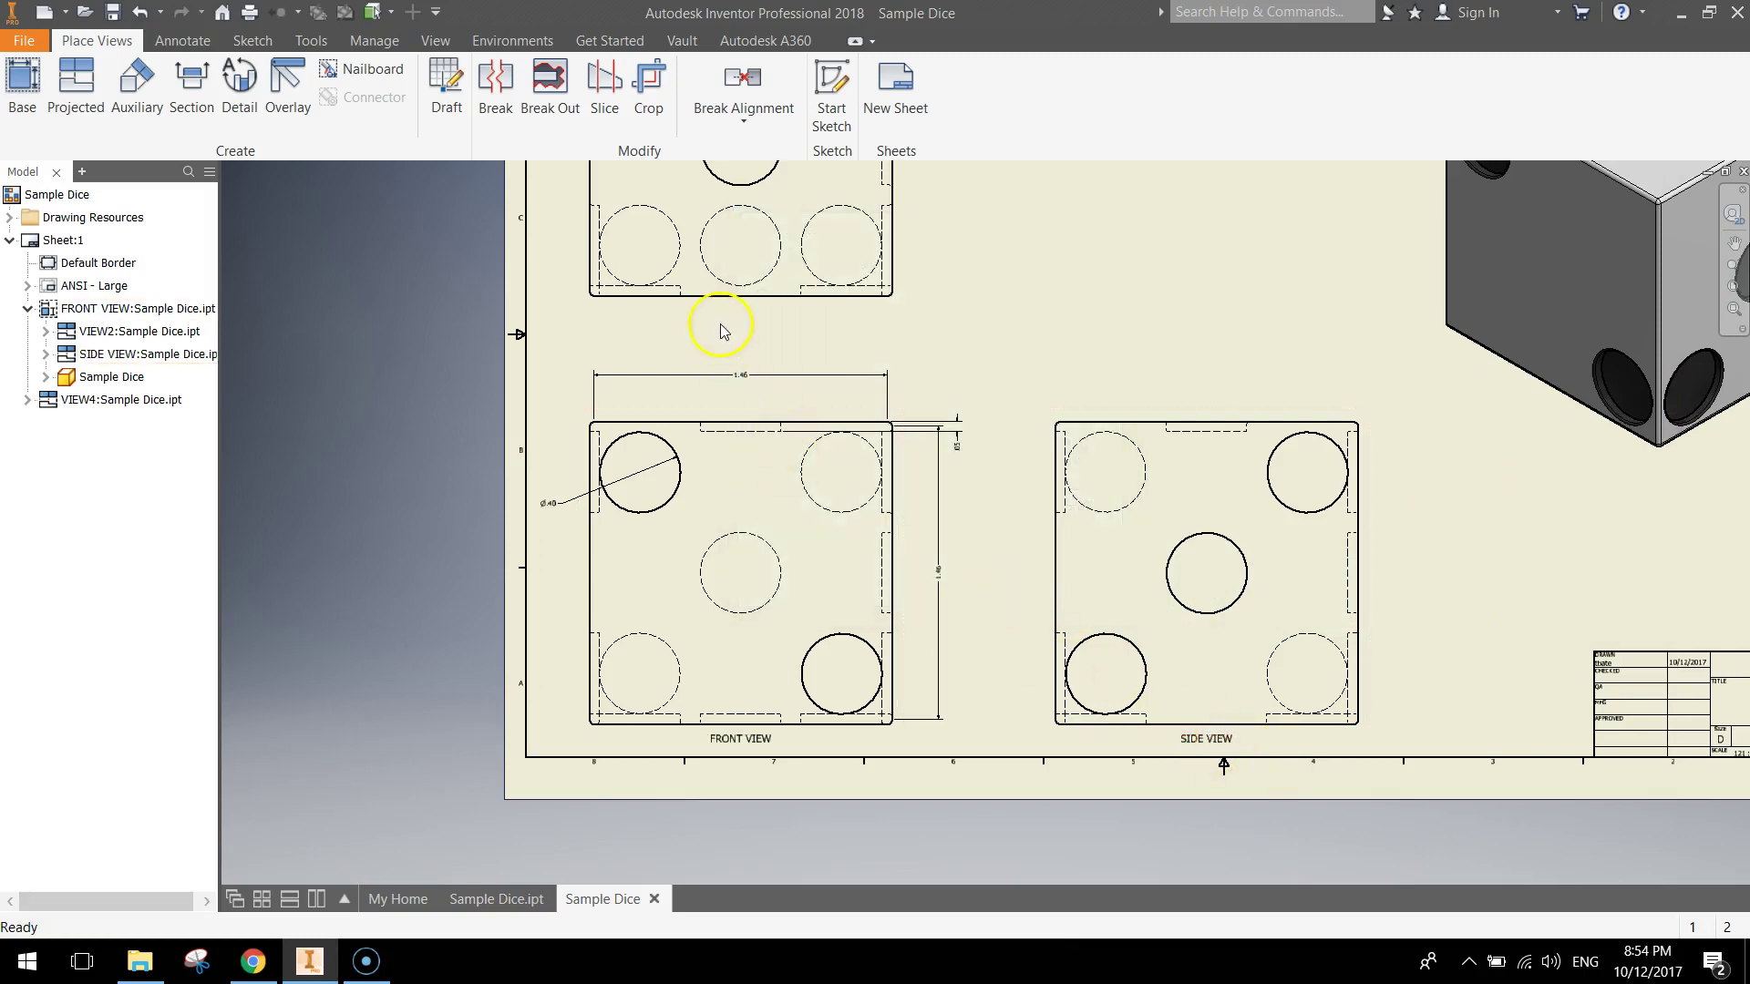
Step: Show VIEW2's TOP VIEW label on the sheet, deleting its SCALE <SCALE> line
mouse_move(722, 331)
middle_mouse_down()
mouse_move(703, 429)
mouse_move(742, 570)
middle_mouse_up()
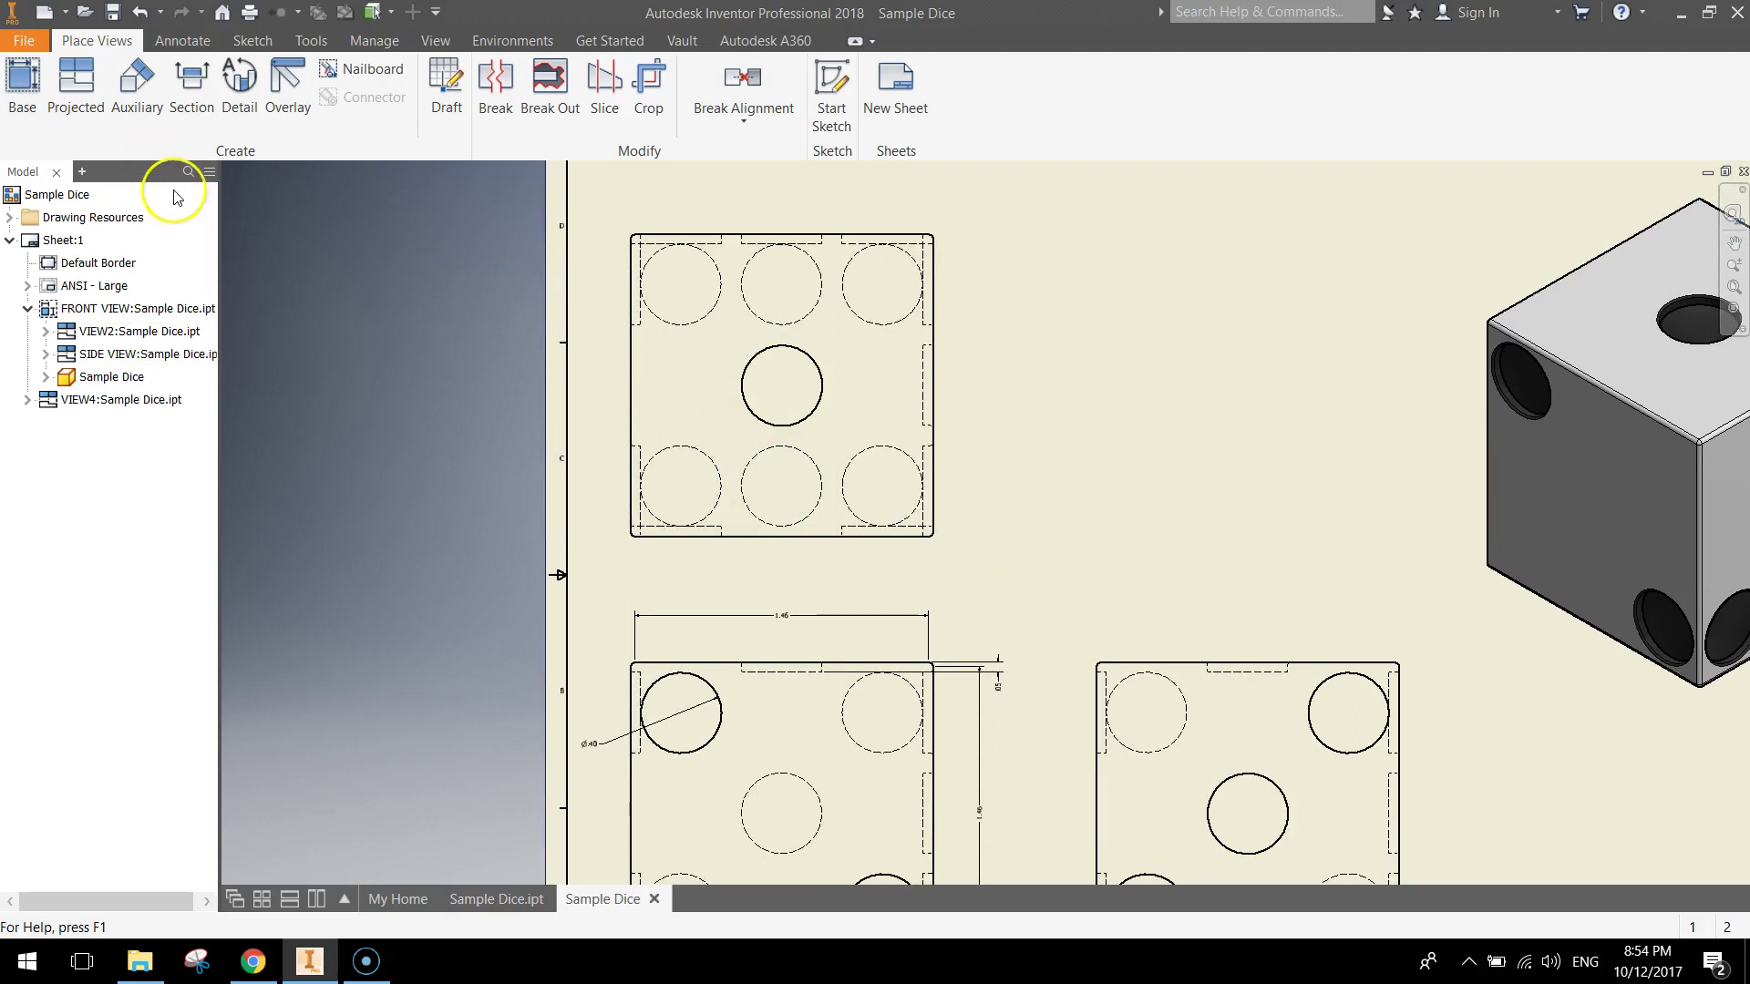
double_click(71, 333)
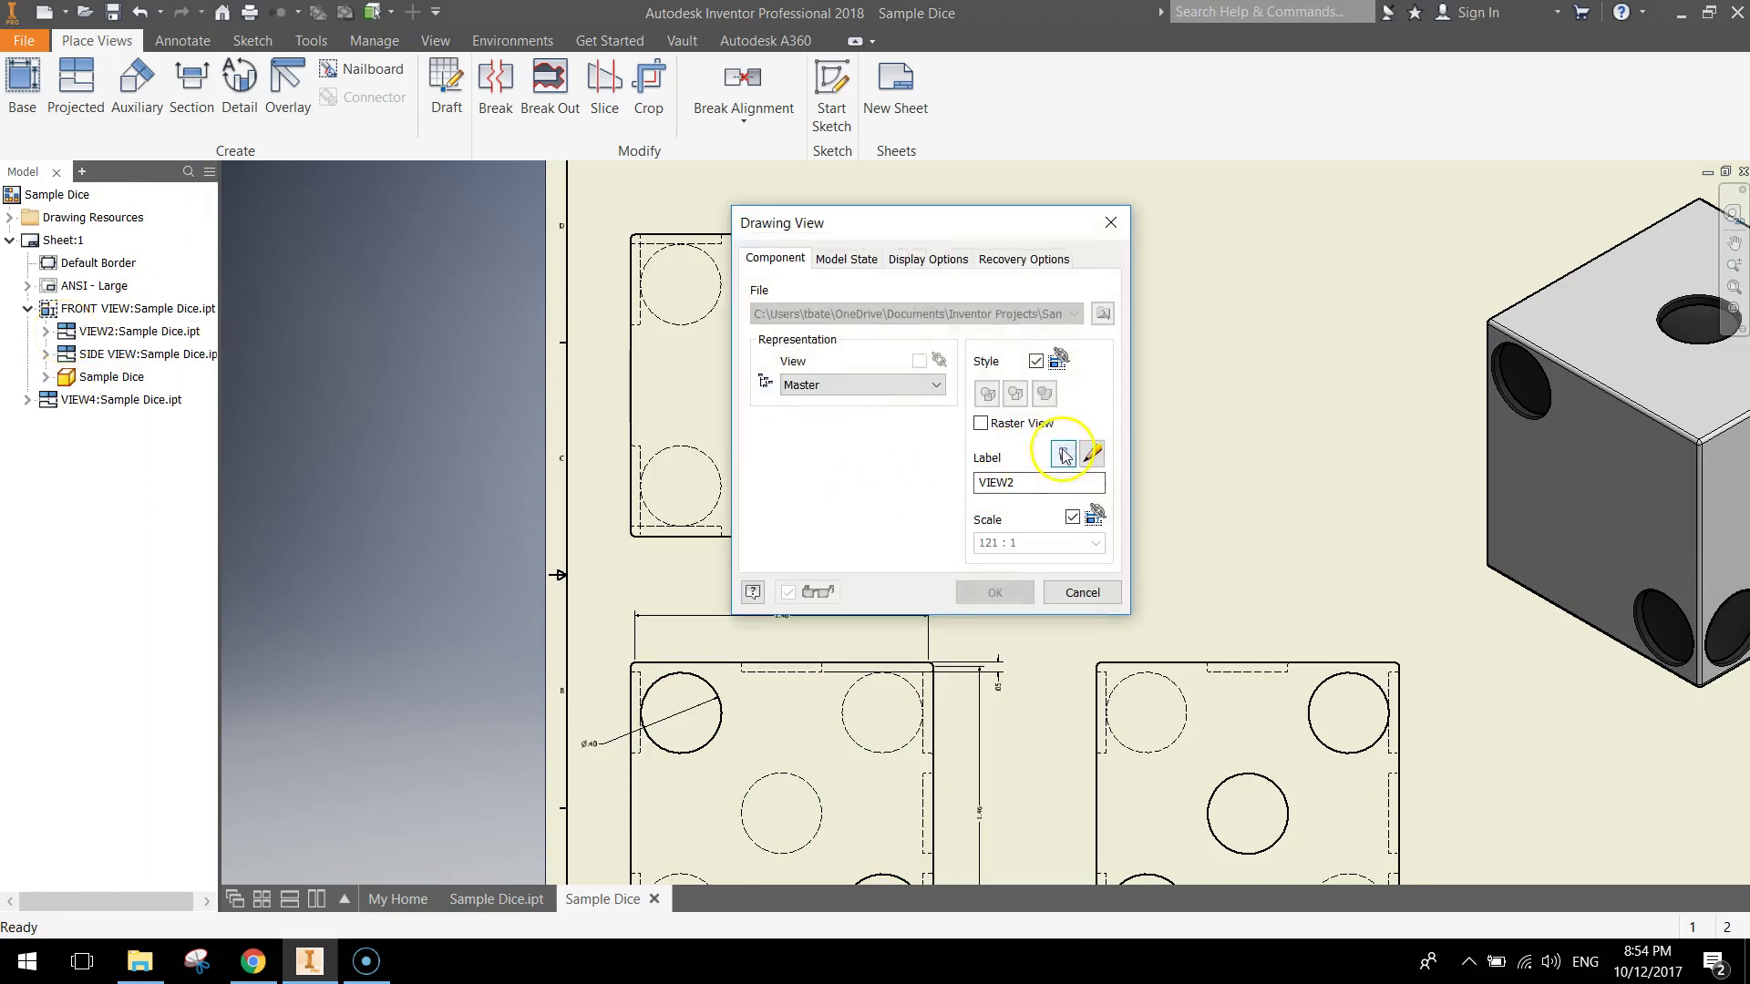
left_click(1063, 455)
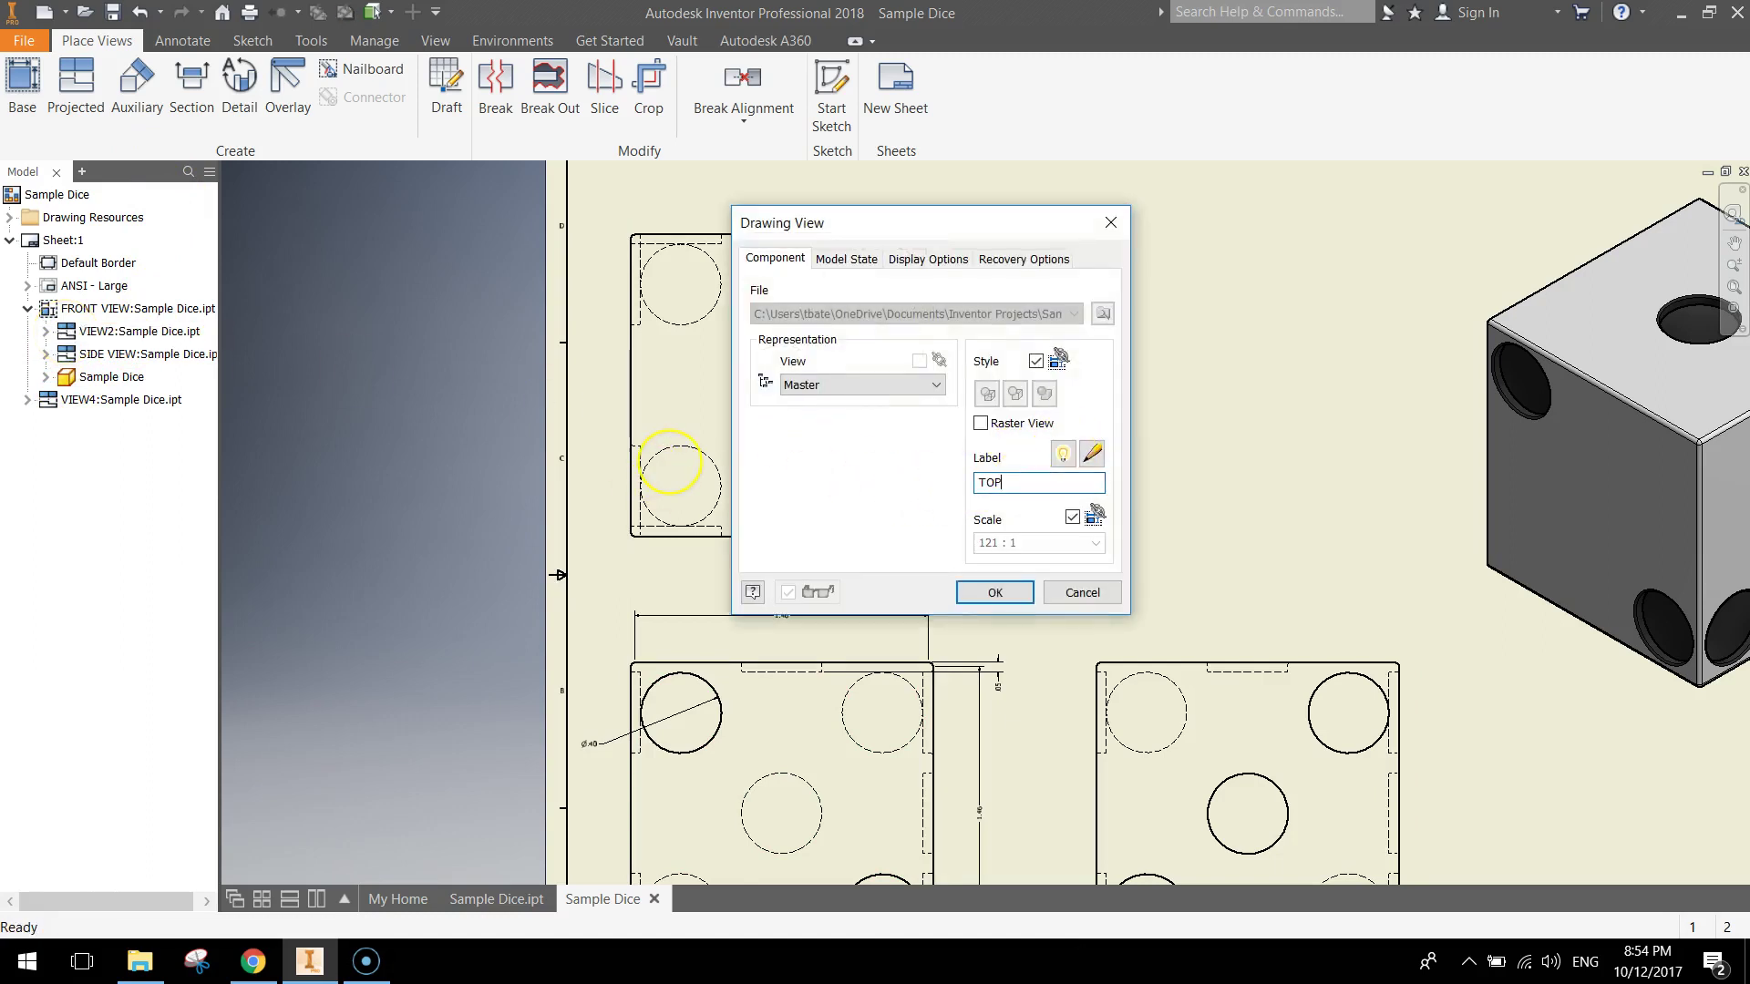
left_click(1091, 453)
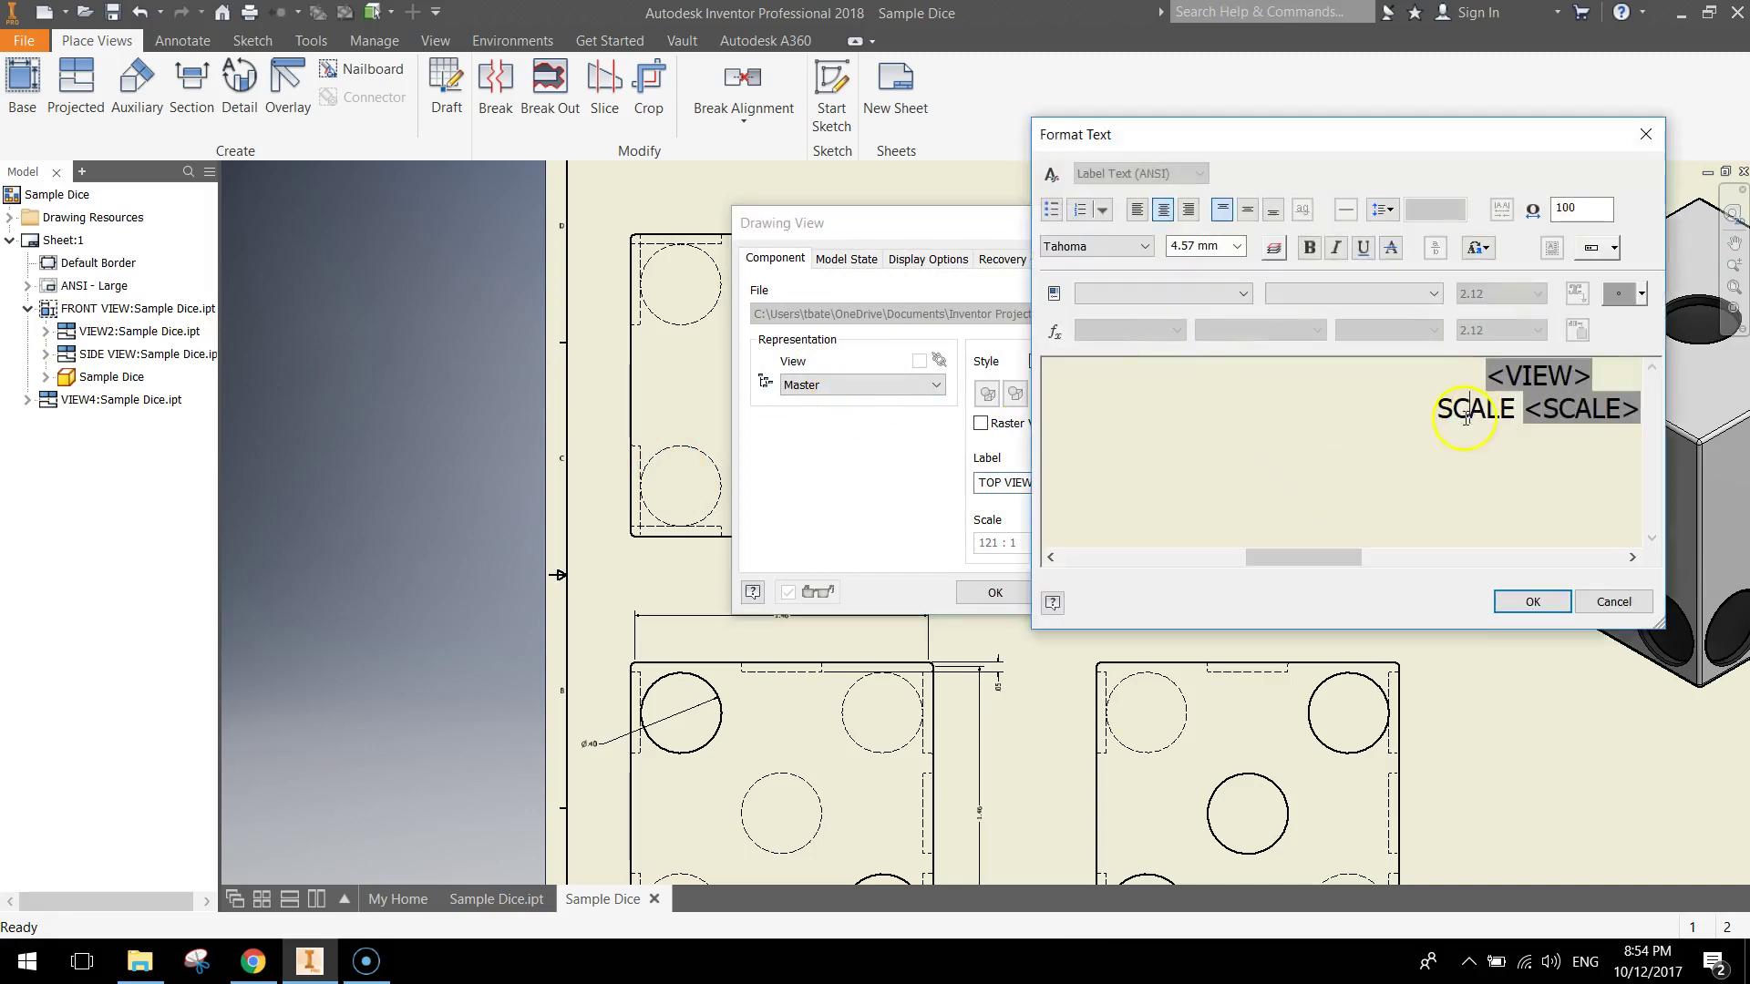
left_click_drag(1438, 410, 1656, 410)
key("Delete")
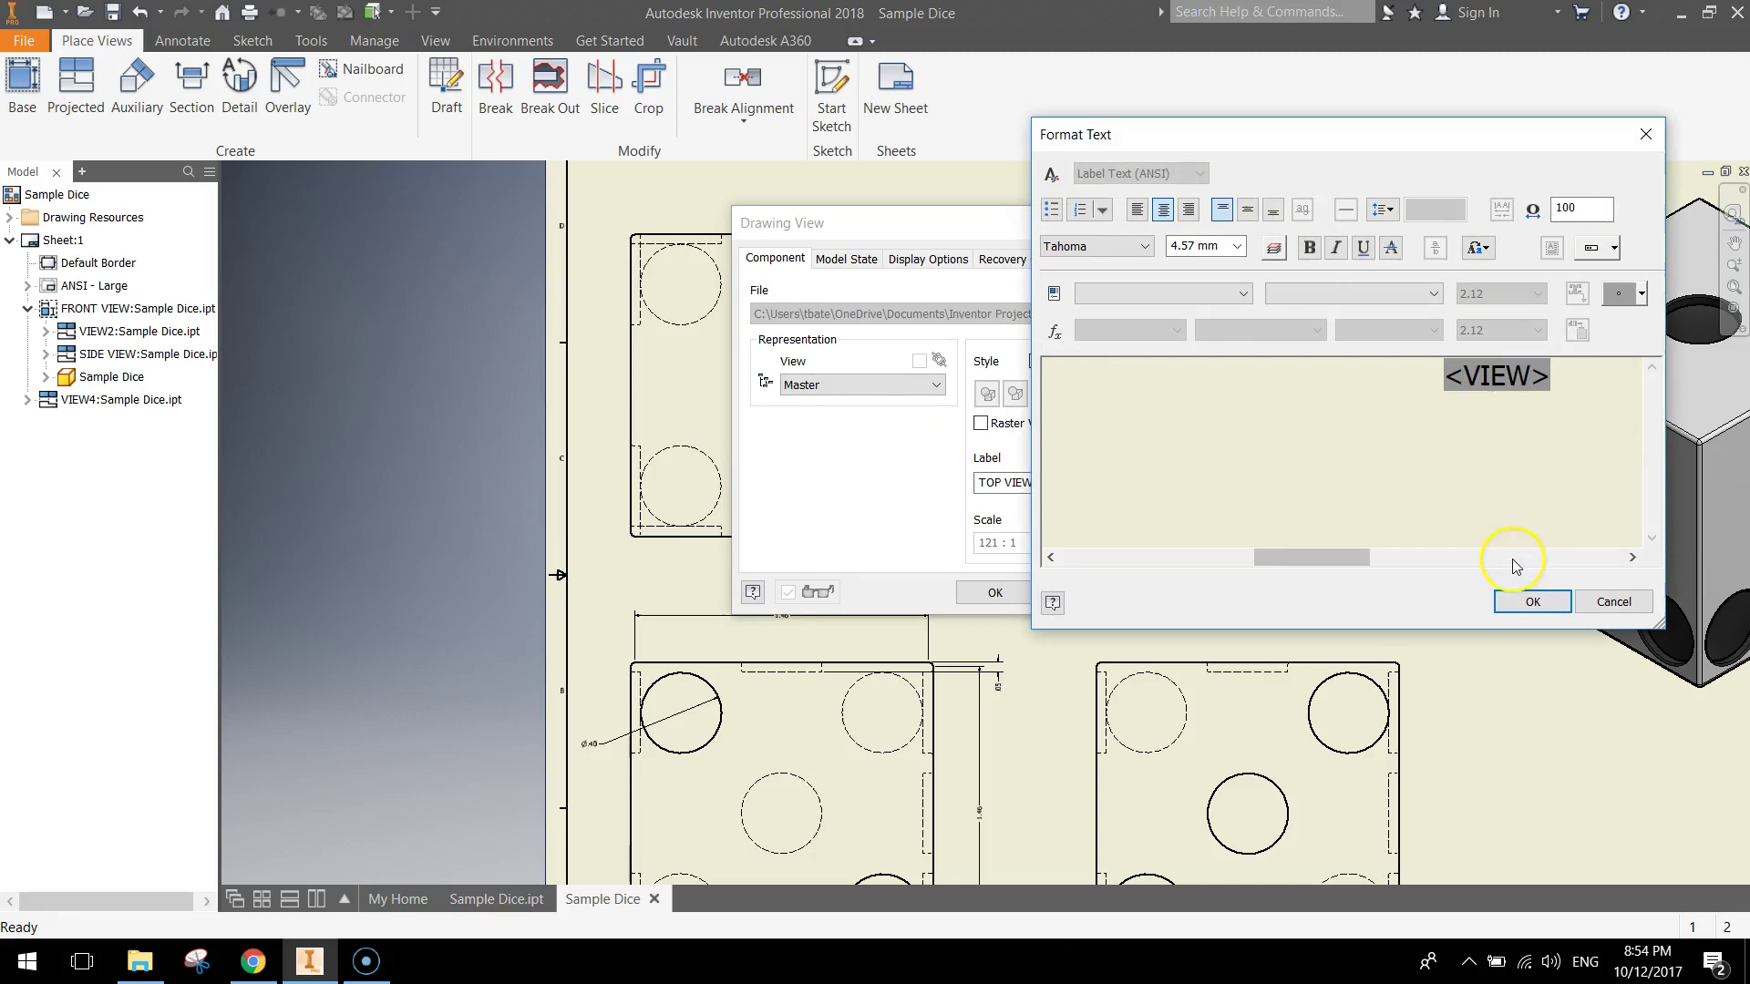
left_click(1532, 603)
left_click(995, 592)
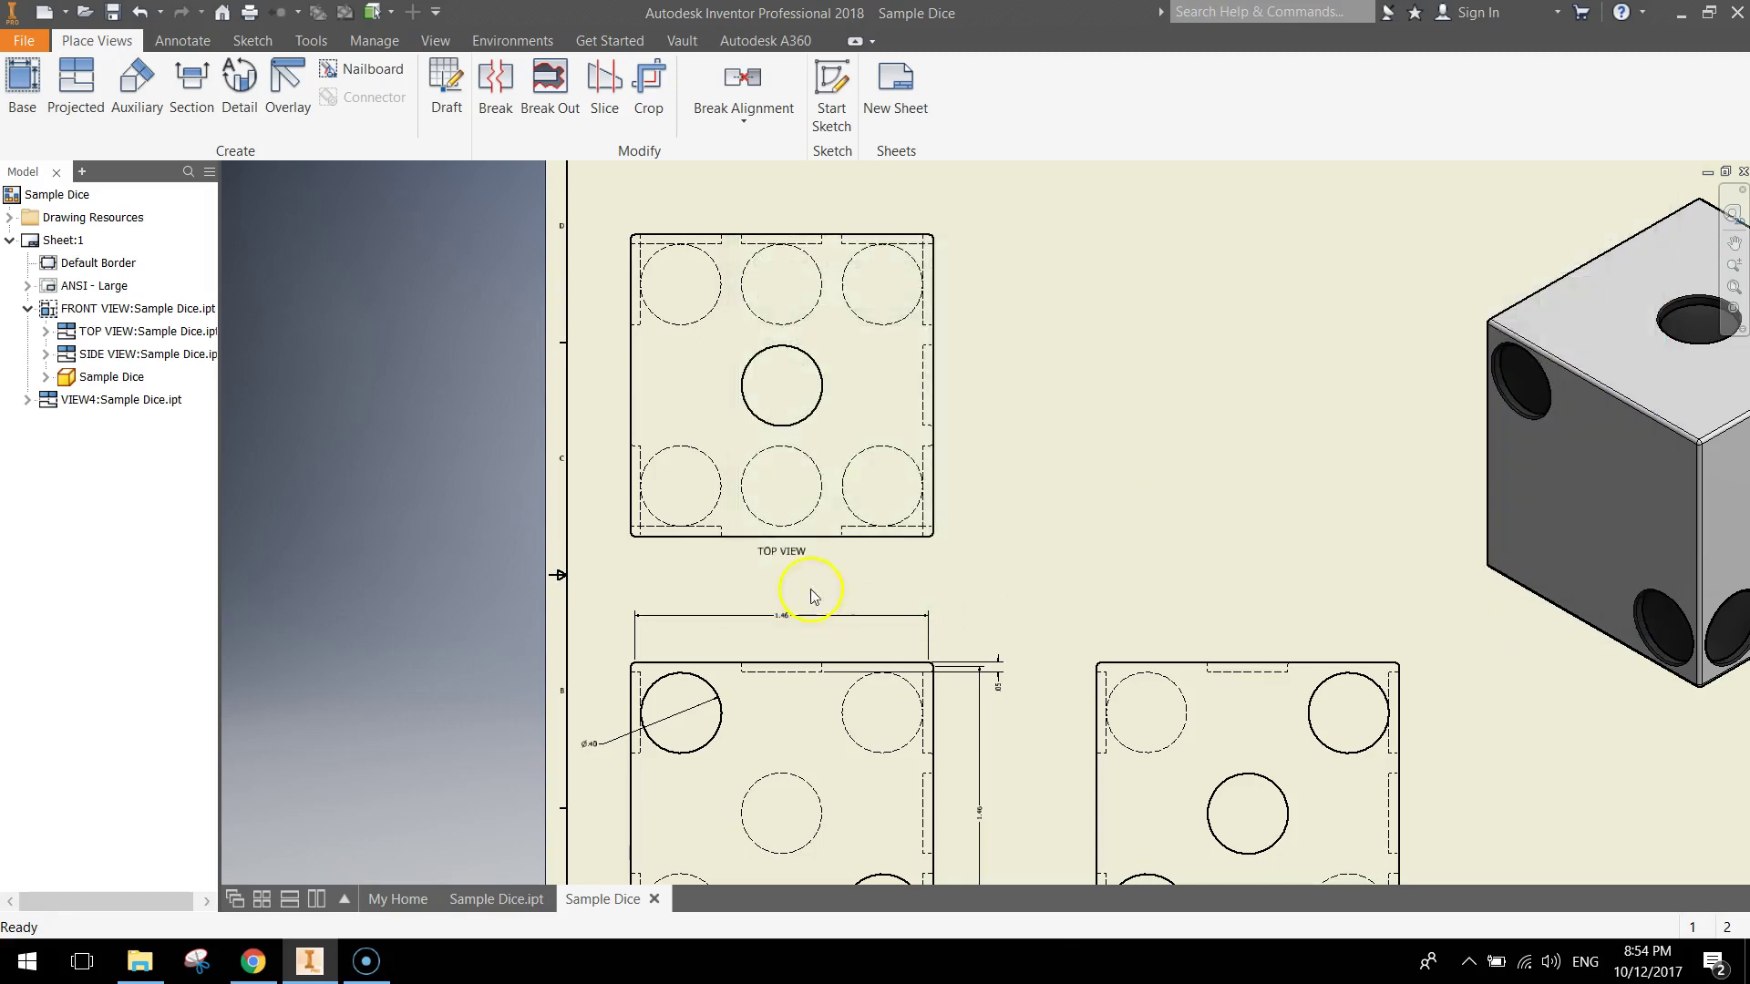
Step: Rename VIEW4's label to ISOMETRIC VIEW, keeping the SCALE 121 : 1 line beneath it
mouse_move(1567, 772)
middle_mouse_down()
mouse_move(1145, 719)
mouse_move(986, 741)
middle_mouse_up()
left_click(1075, 437)
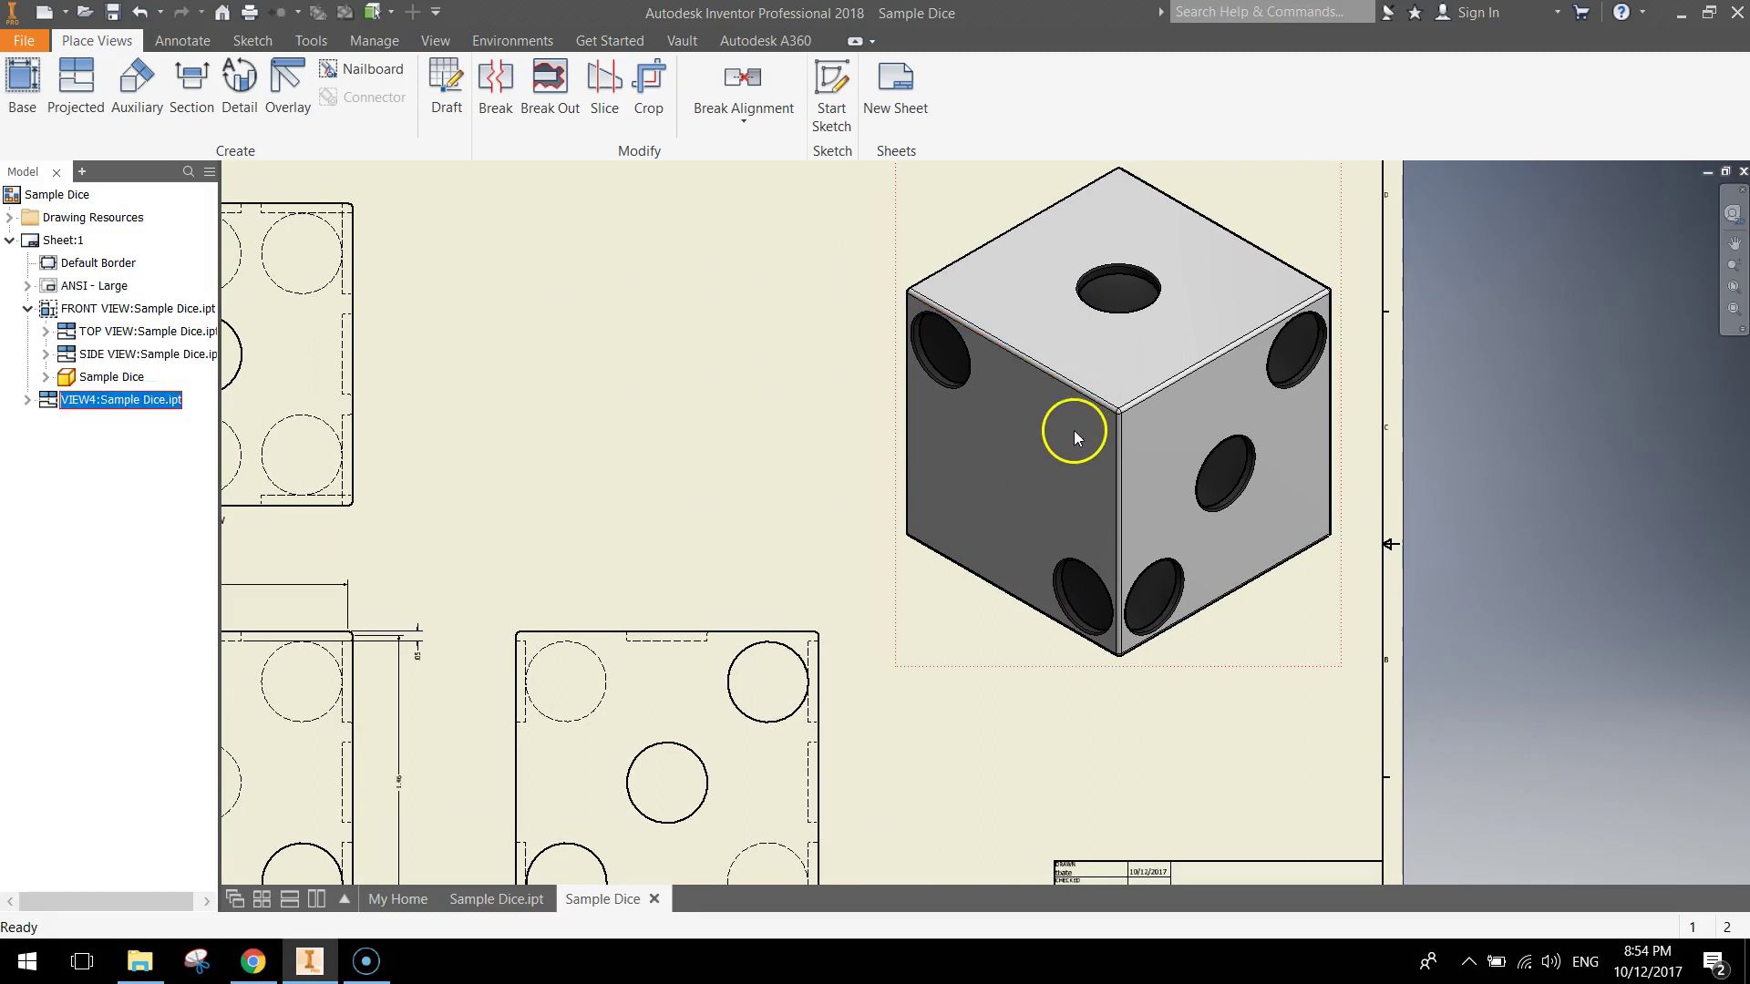
double_click(80, 400)
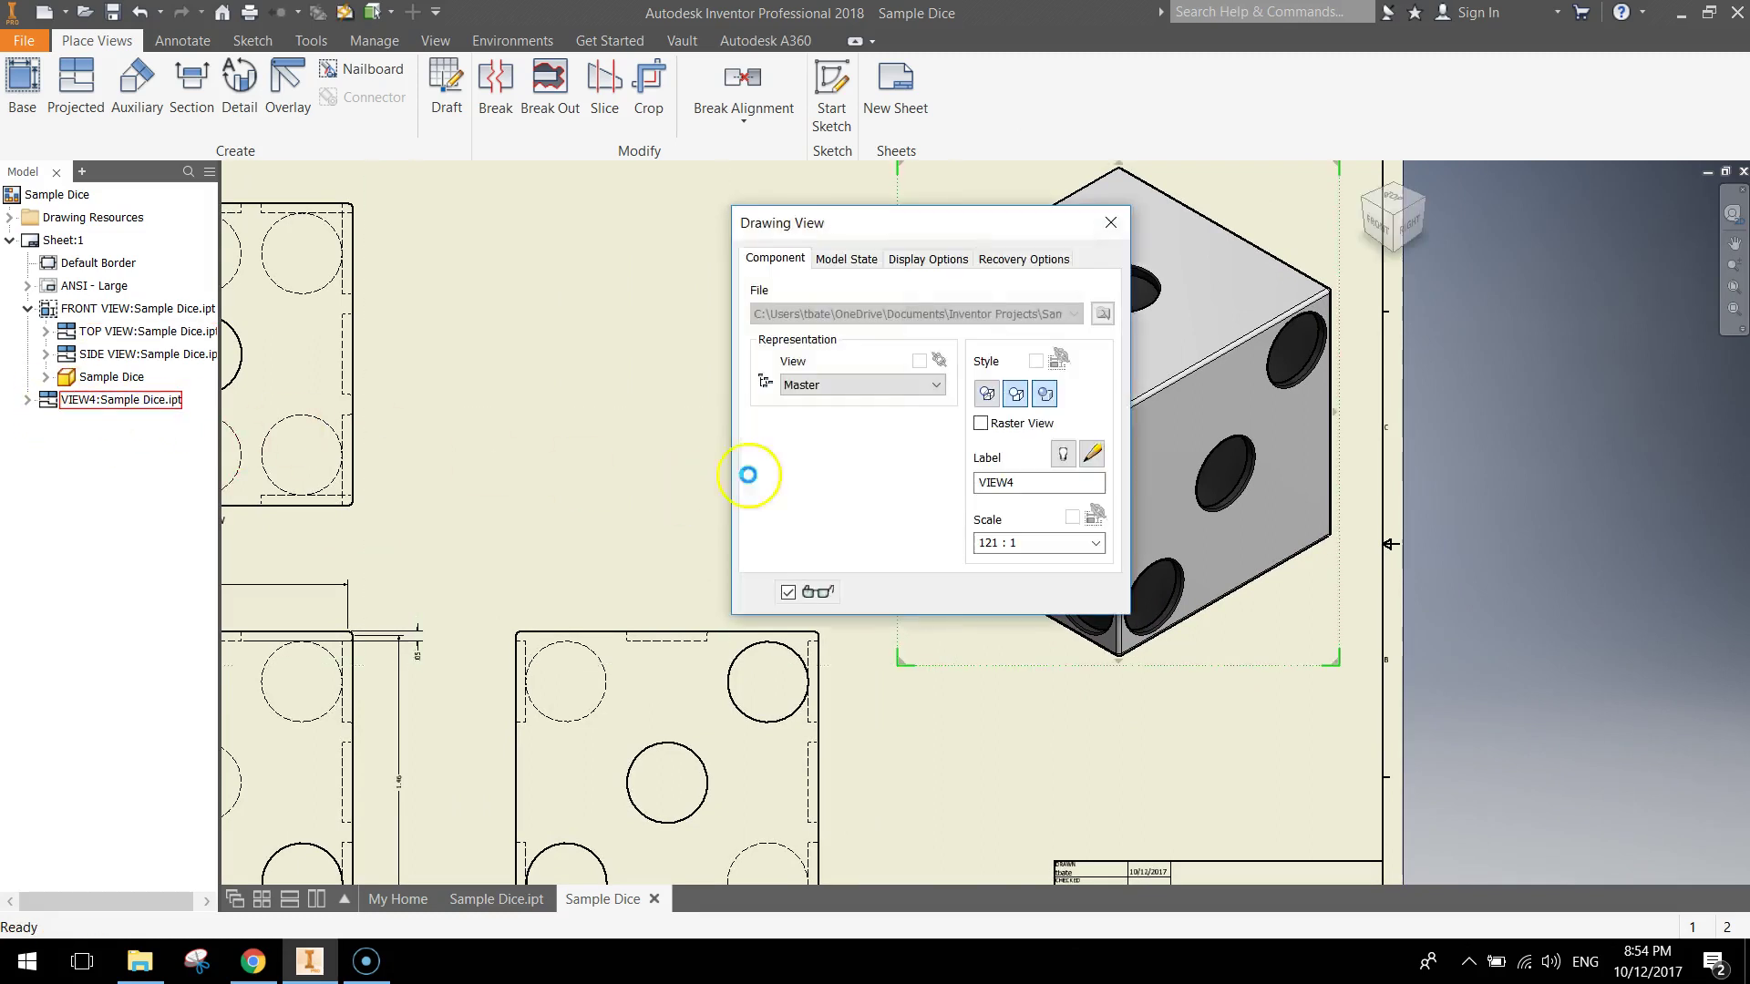
double_click(1037, 481)
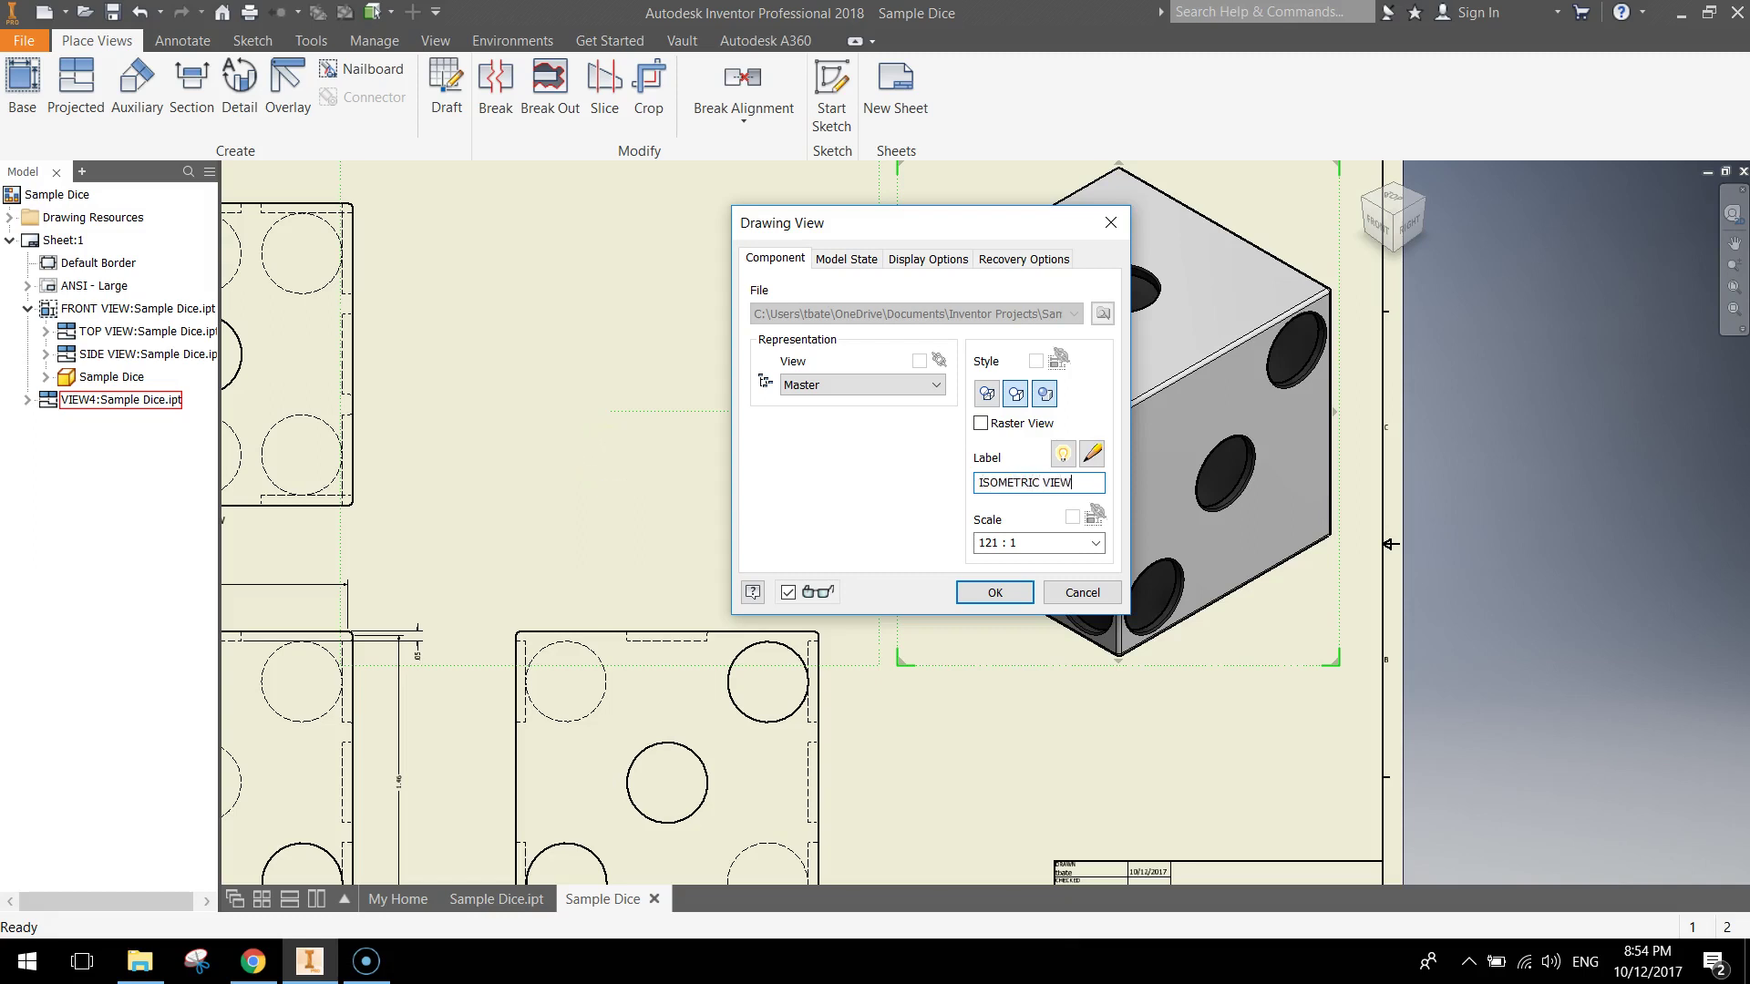
left_click(1090, 453)
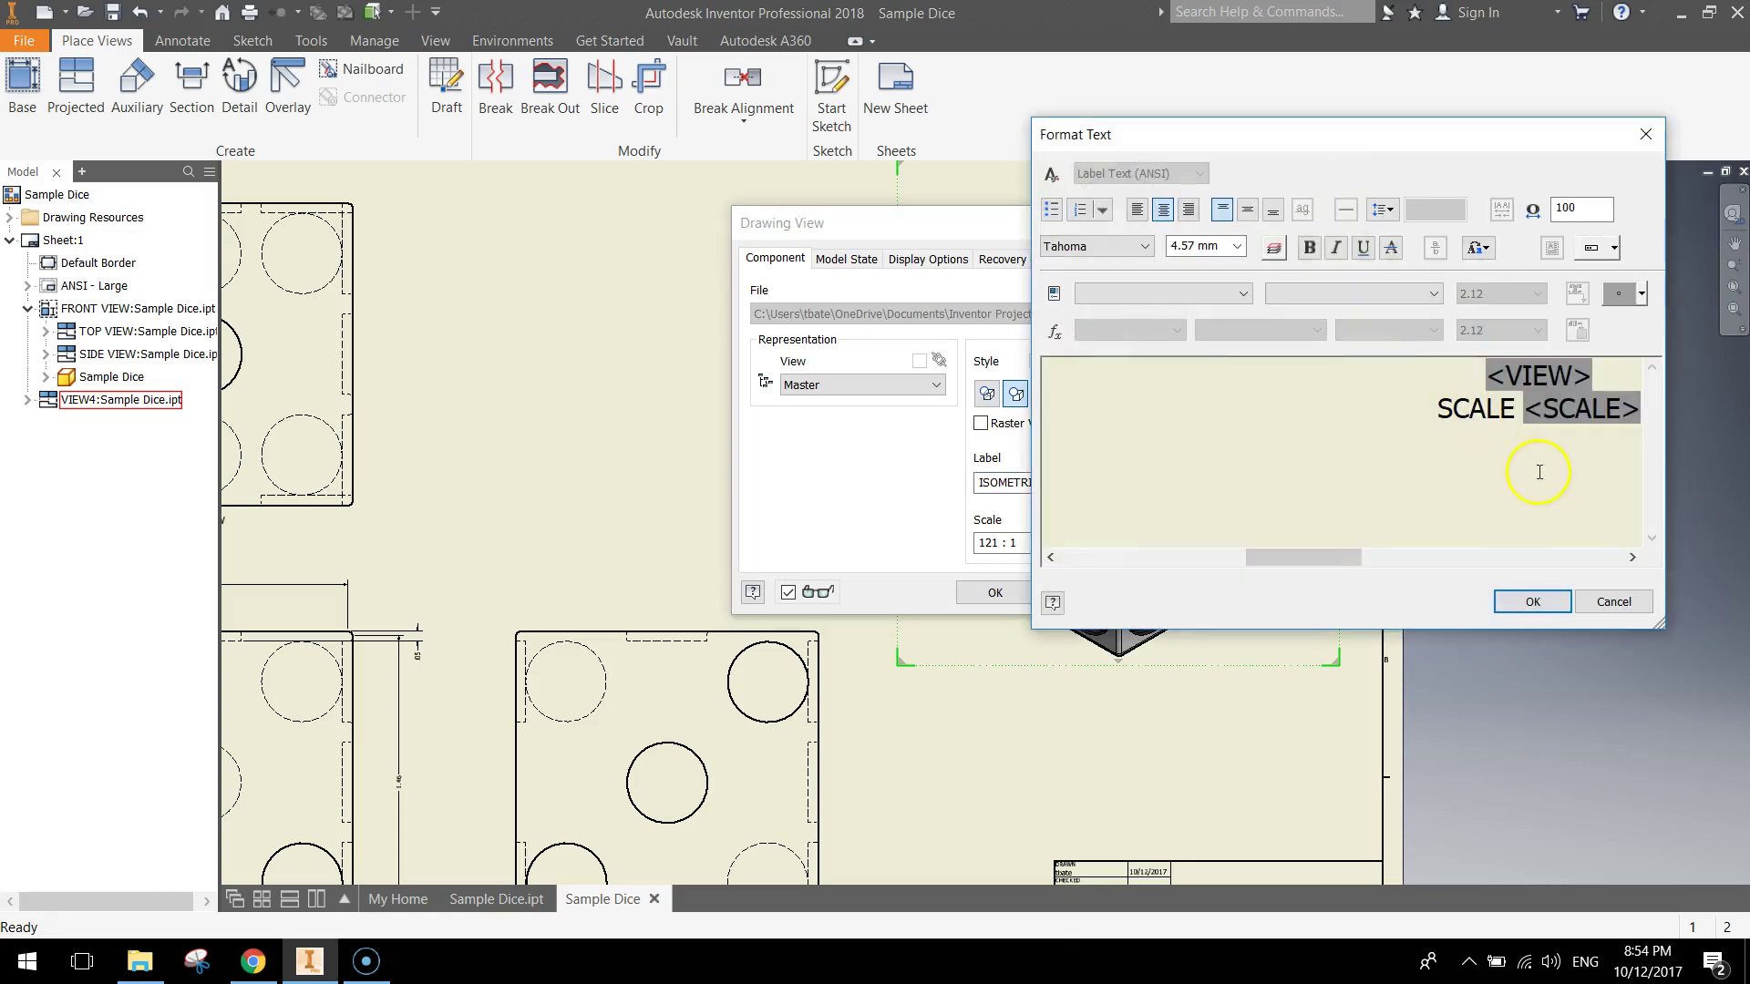
left_click(1536, 602)
left_click(988, 593)
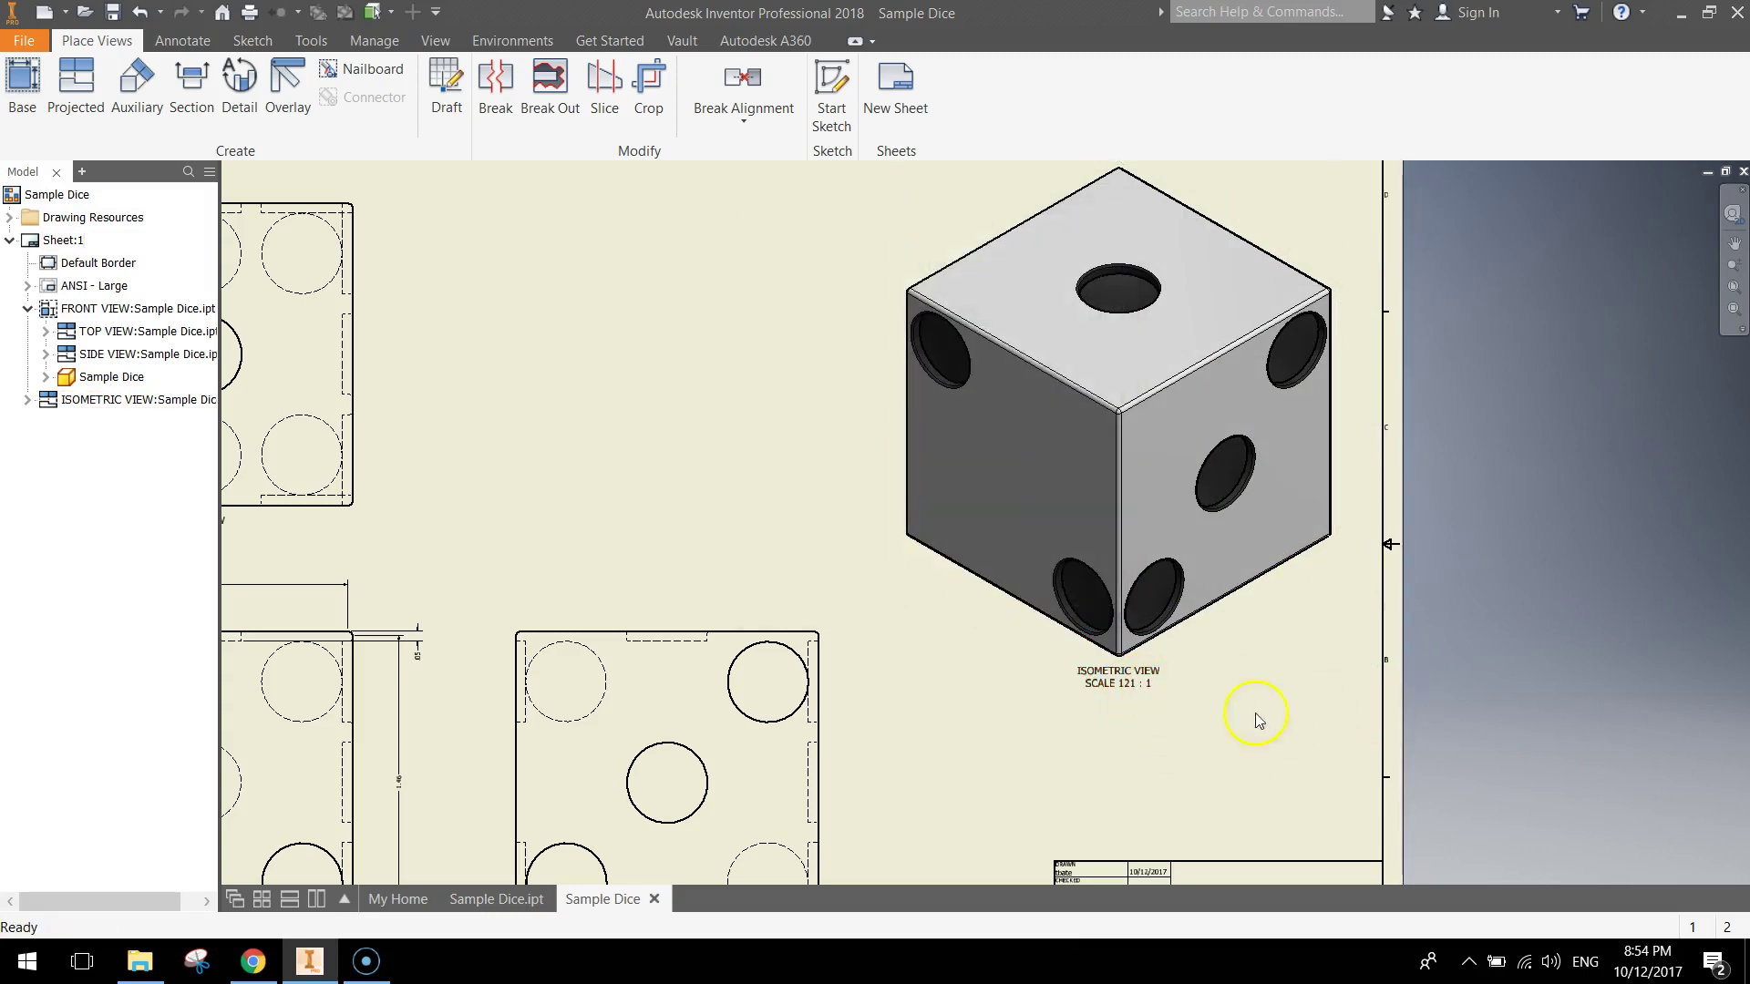
scroll(1294, 601, "up", 2)
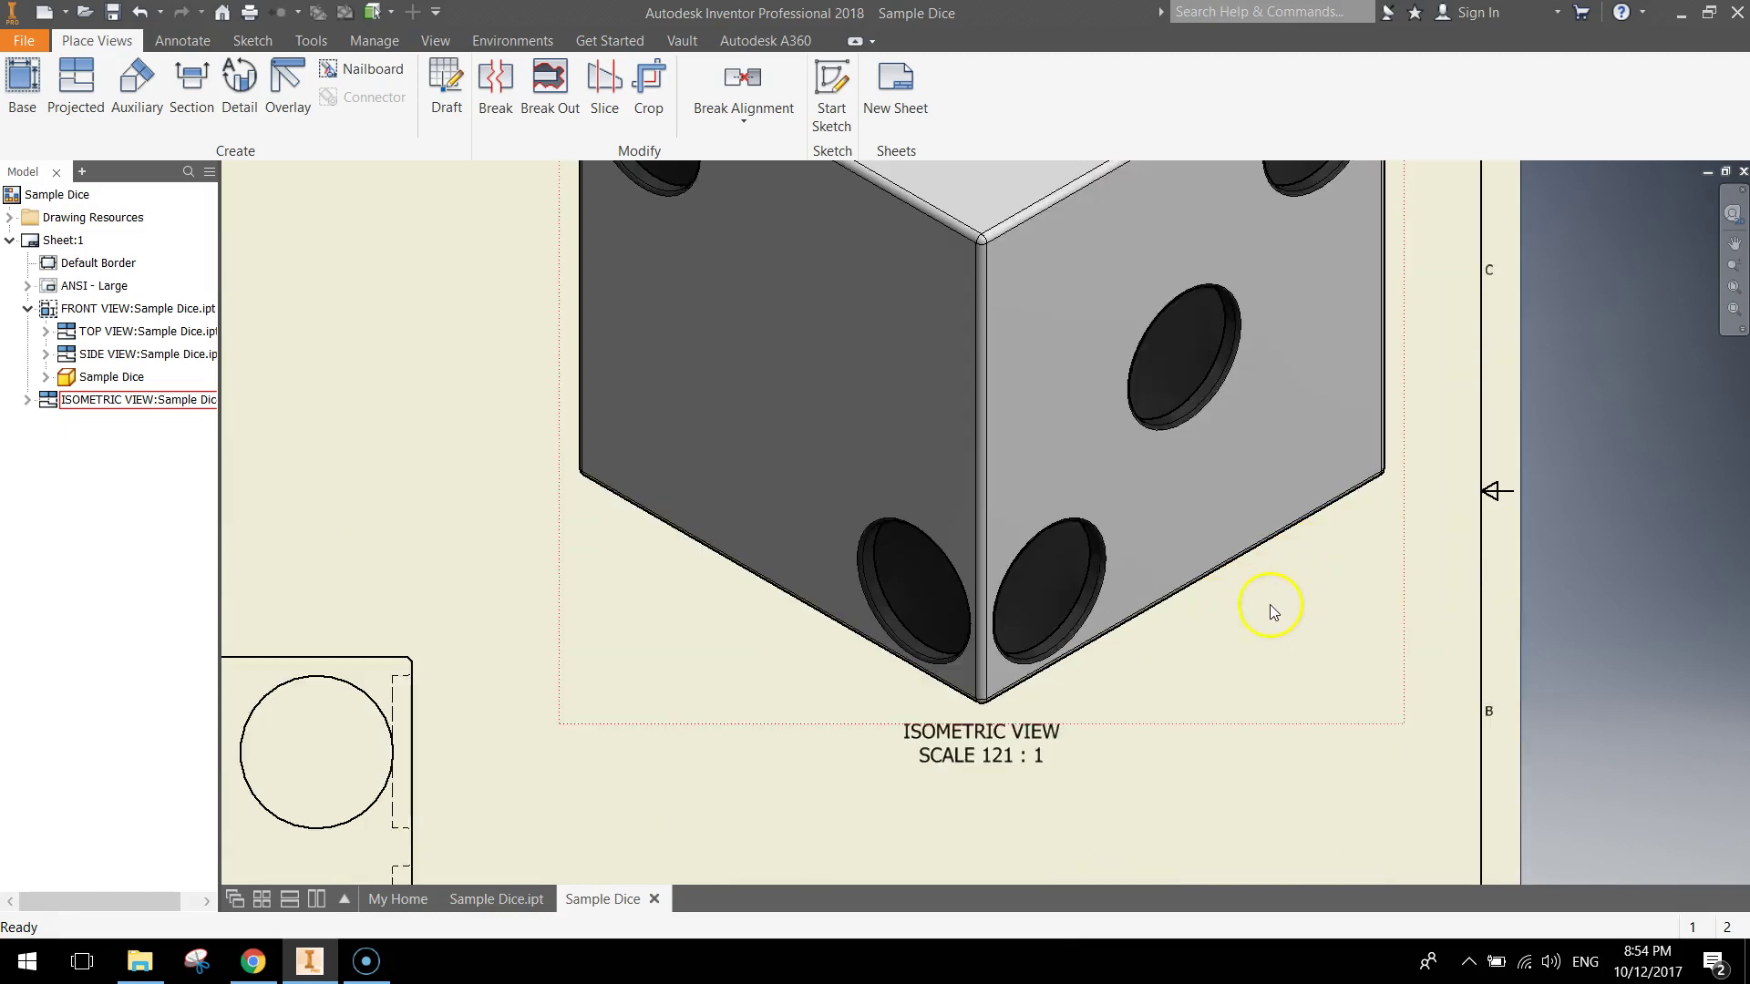
scroll(1227, 619, "down", 4)
middle_click_drag(1049, 683, 1101, 654)
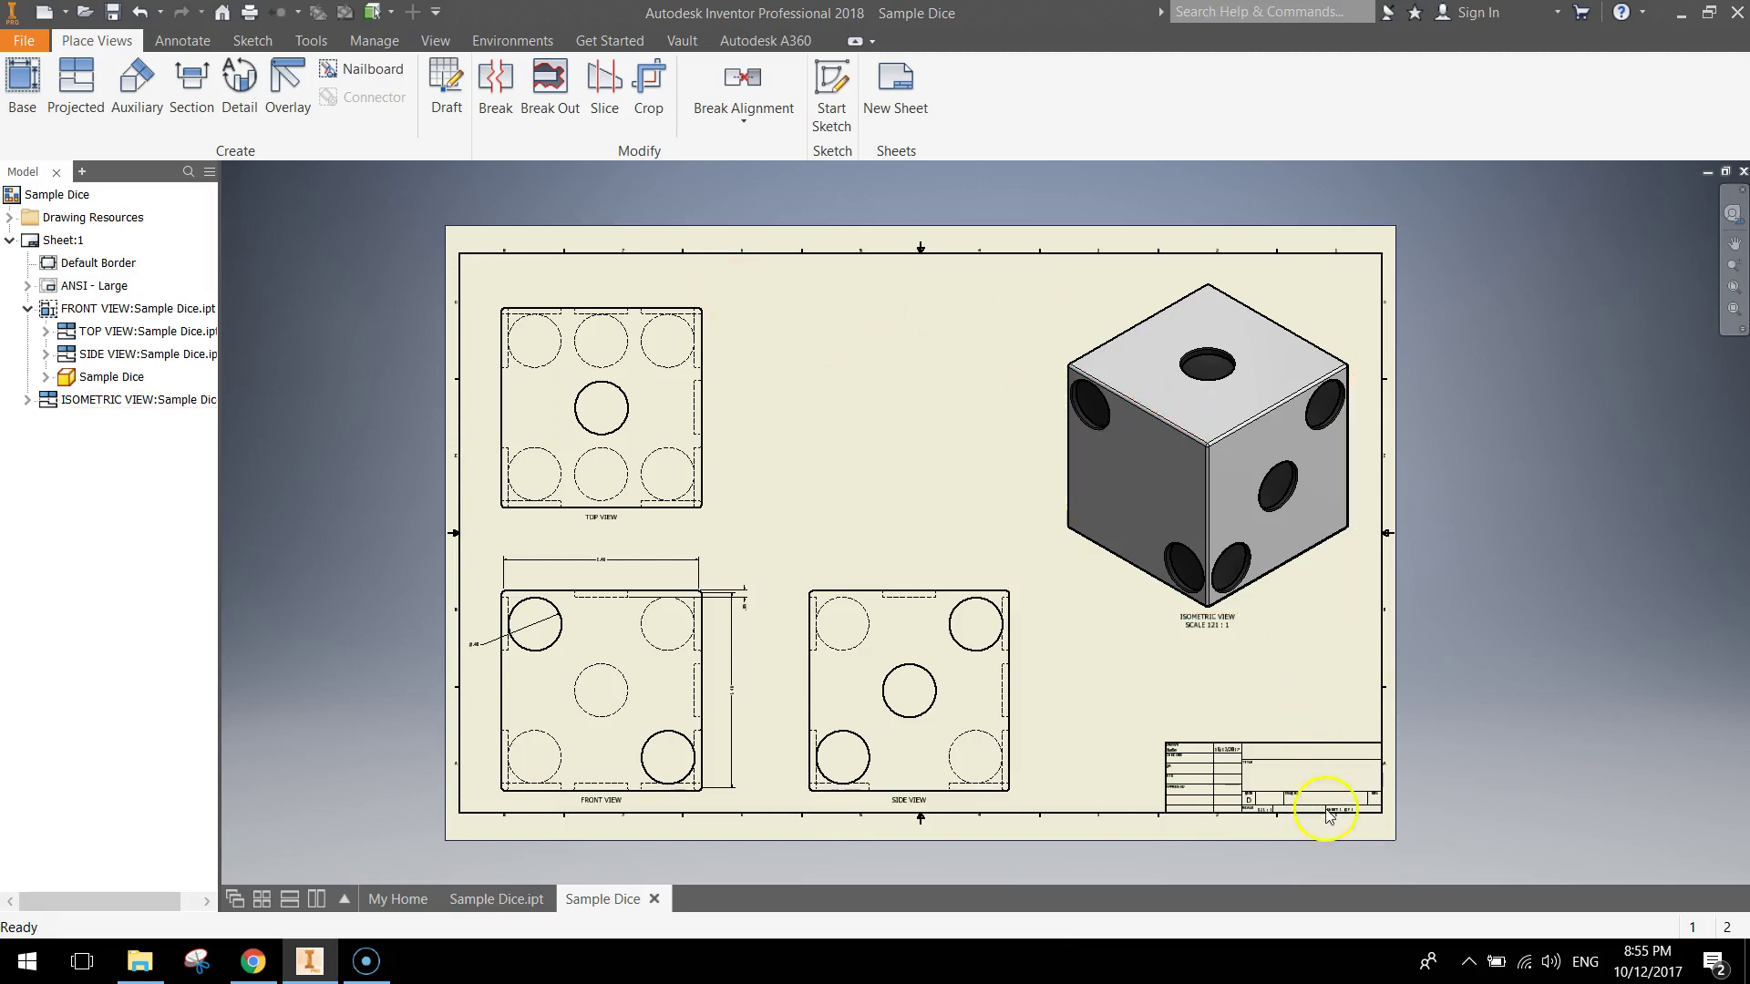
Step: Place a text annotation reading DICE in the title block's TITLE cell
scroll(1328, 814, "up", 4)
mouse_move(918, 672)
middle_mouse_down()
mouse_move(937, 527)
mouse_move(909, 547)
middle_mouse_up()
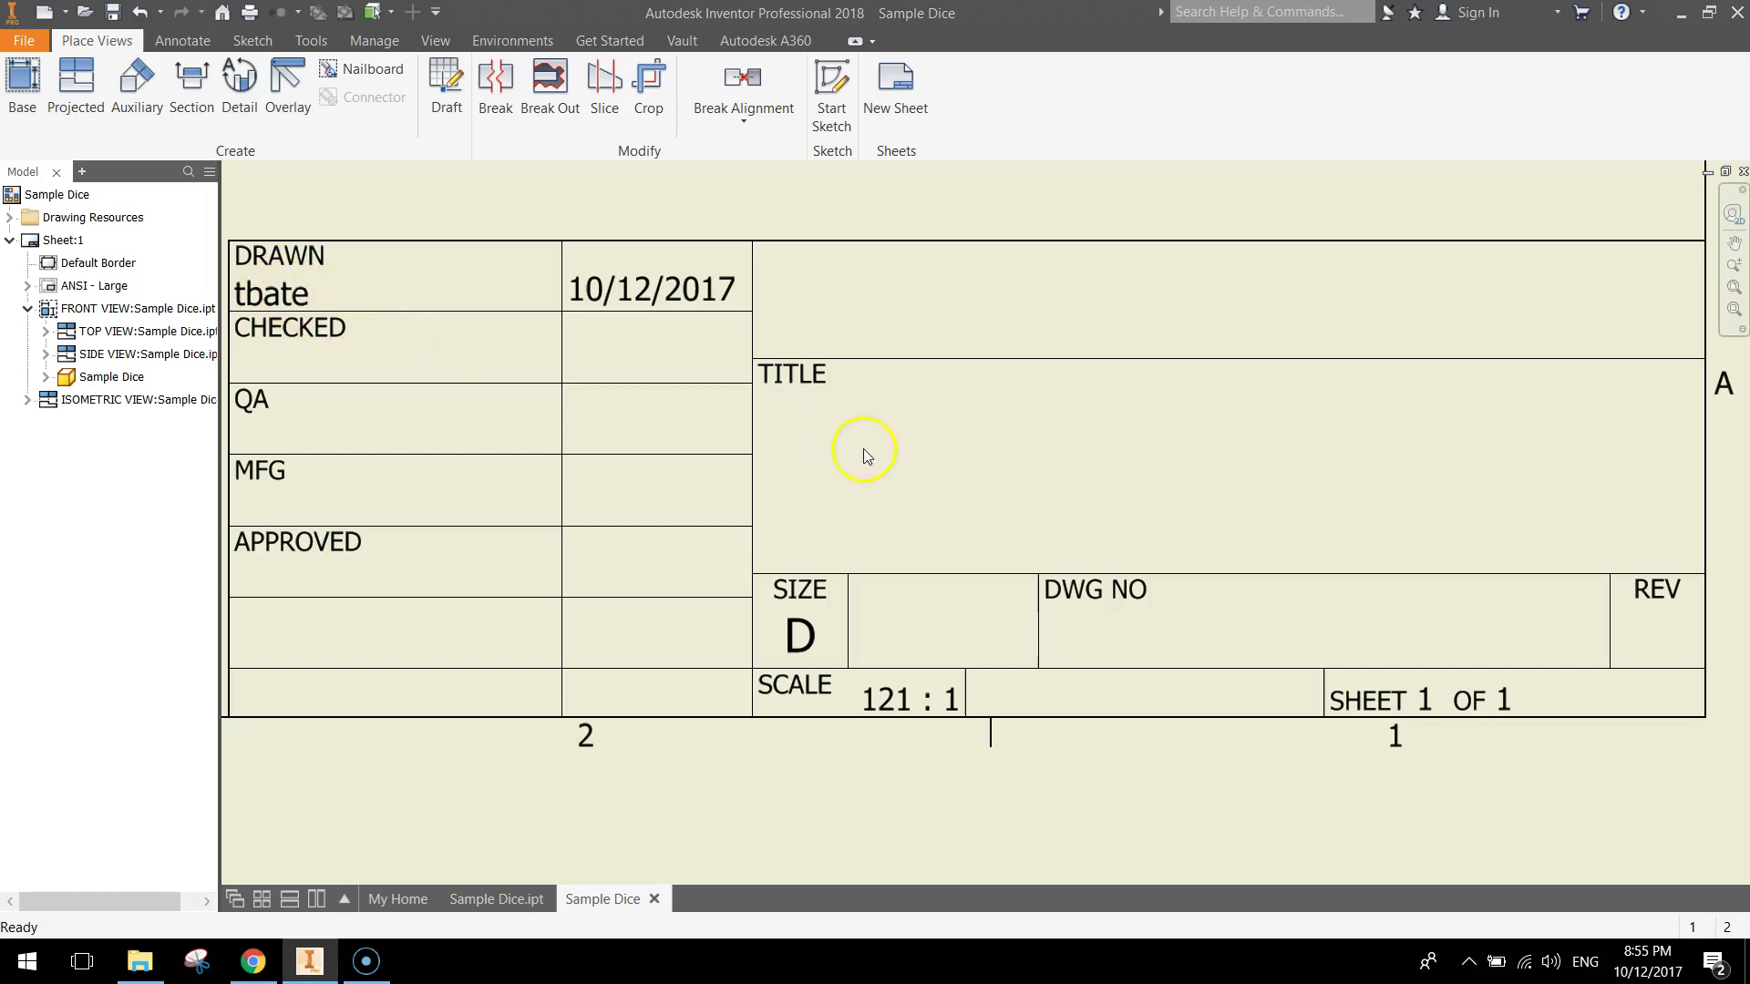
left_click(185, 42)
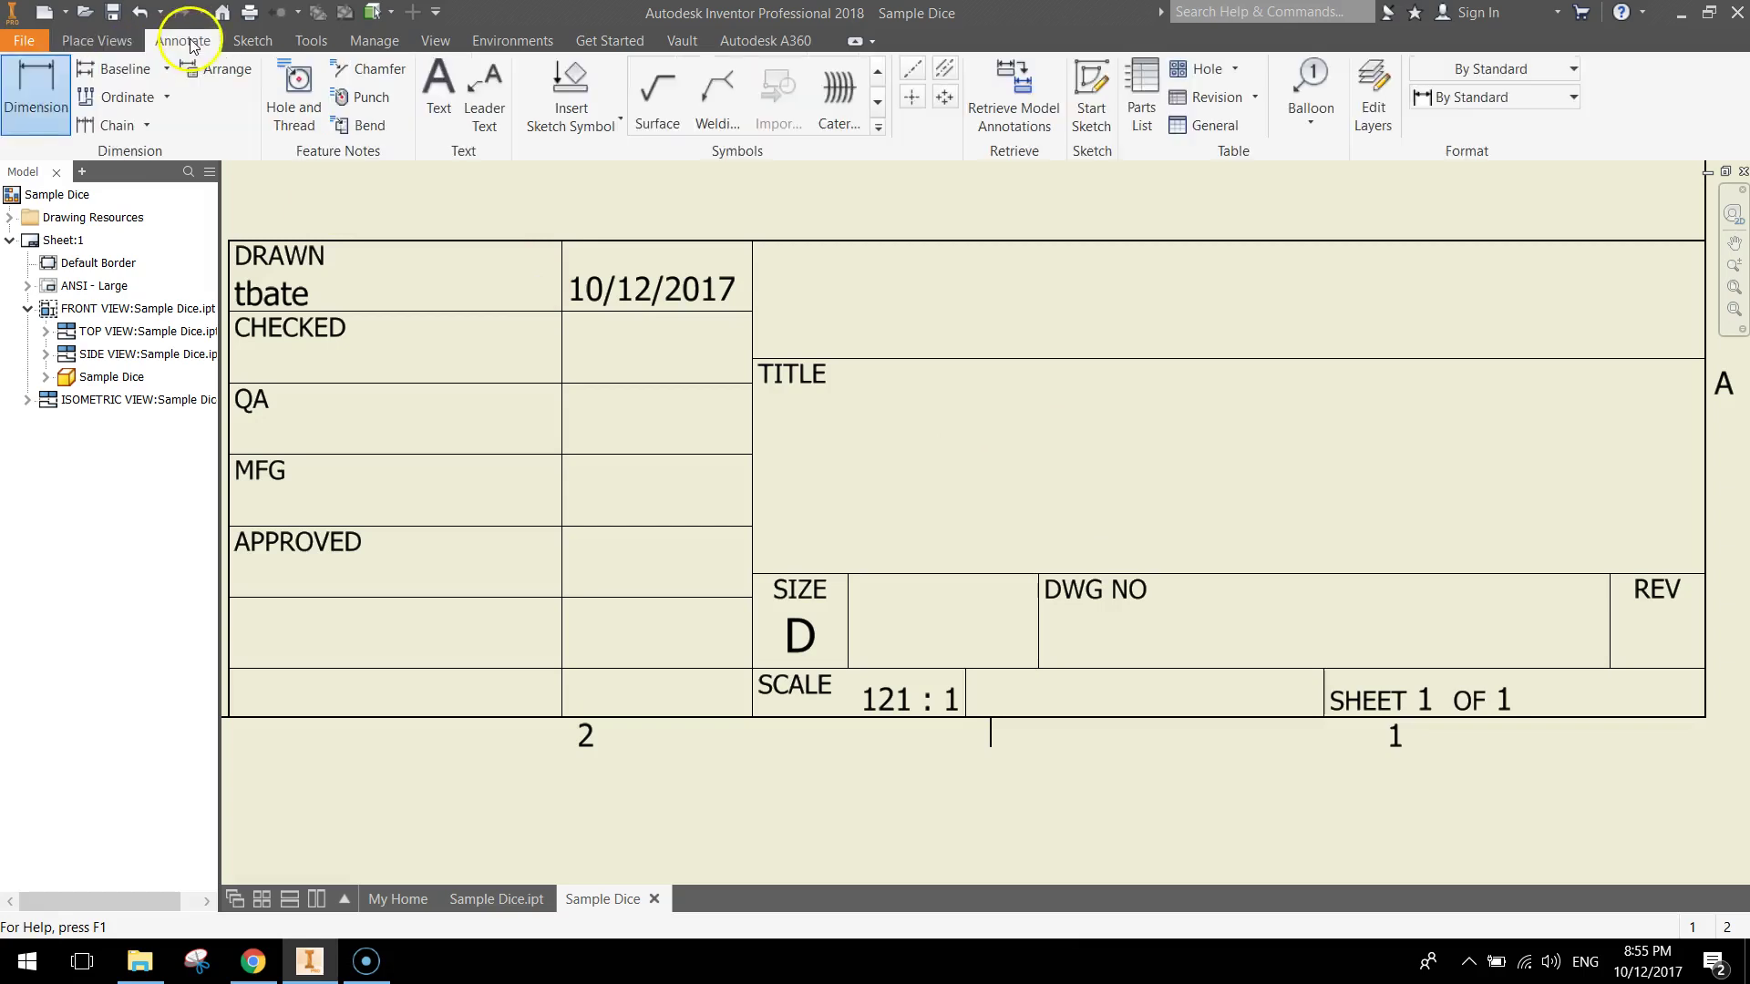
left_click(439, 90)
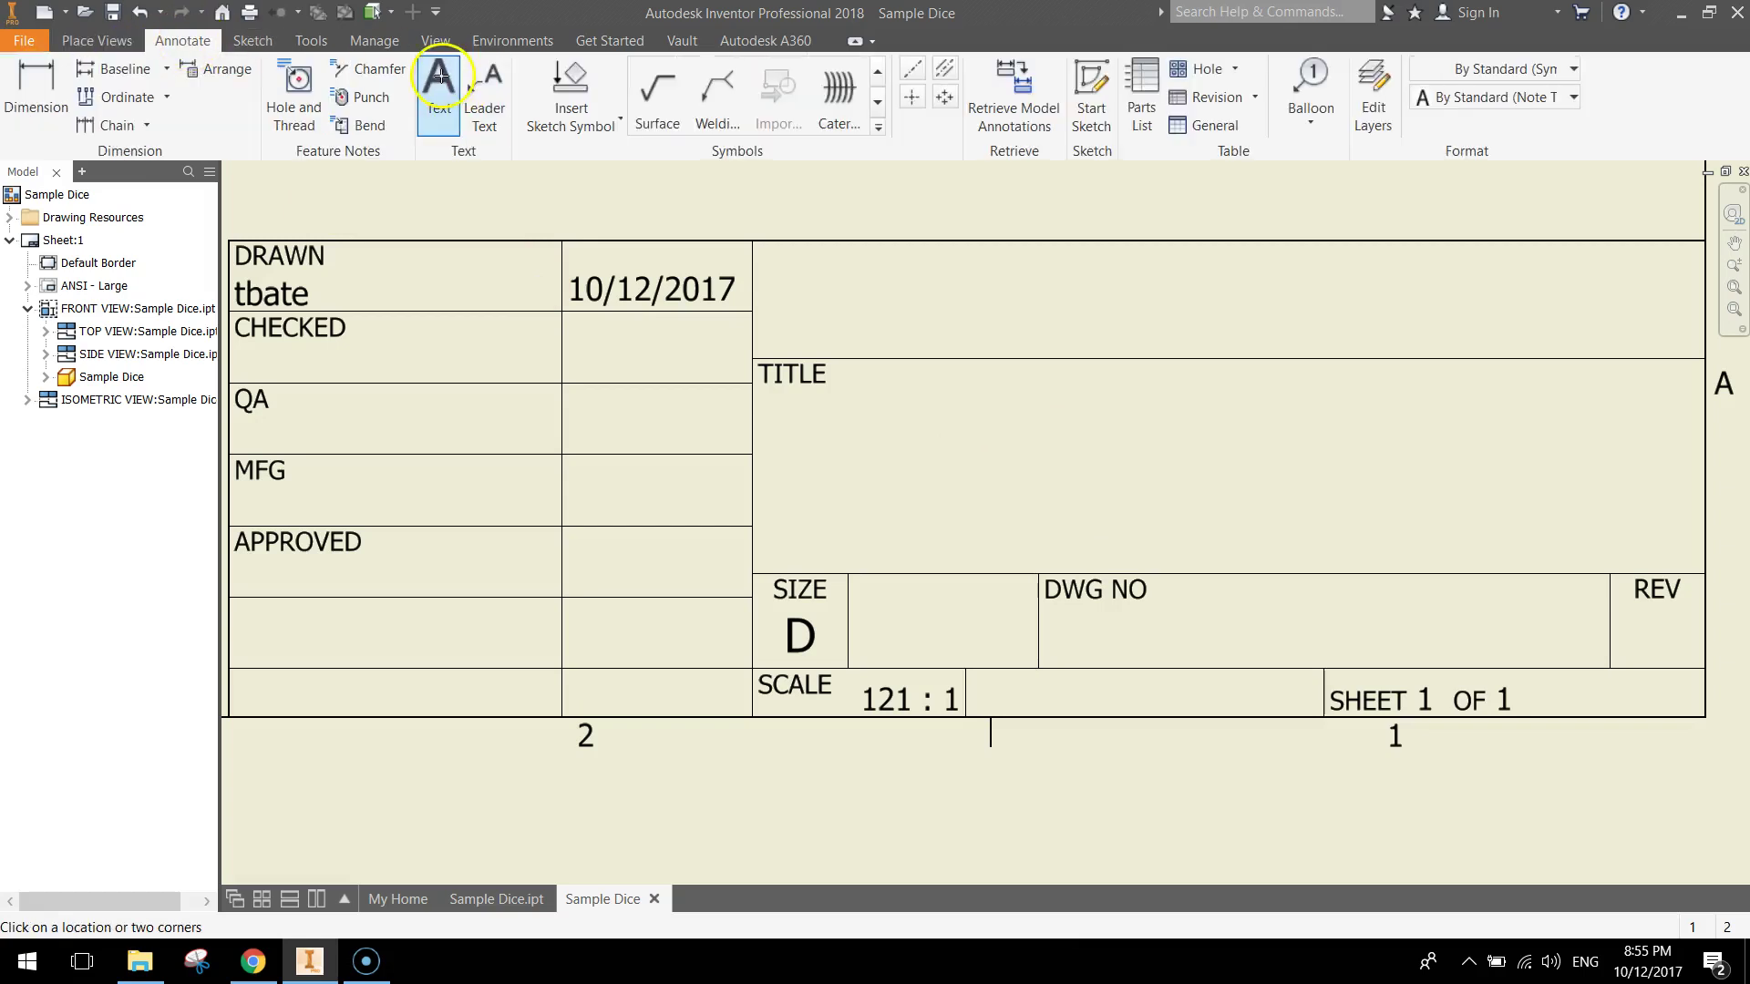
left_click(770, 411)
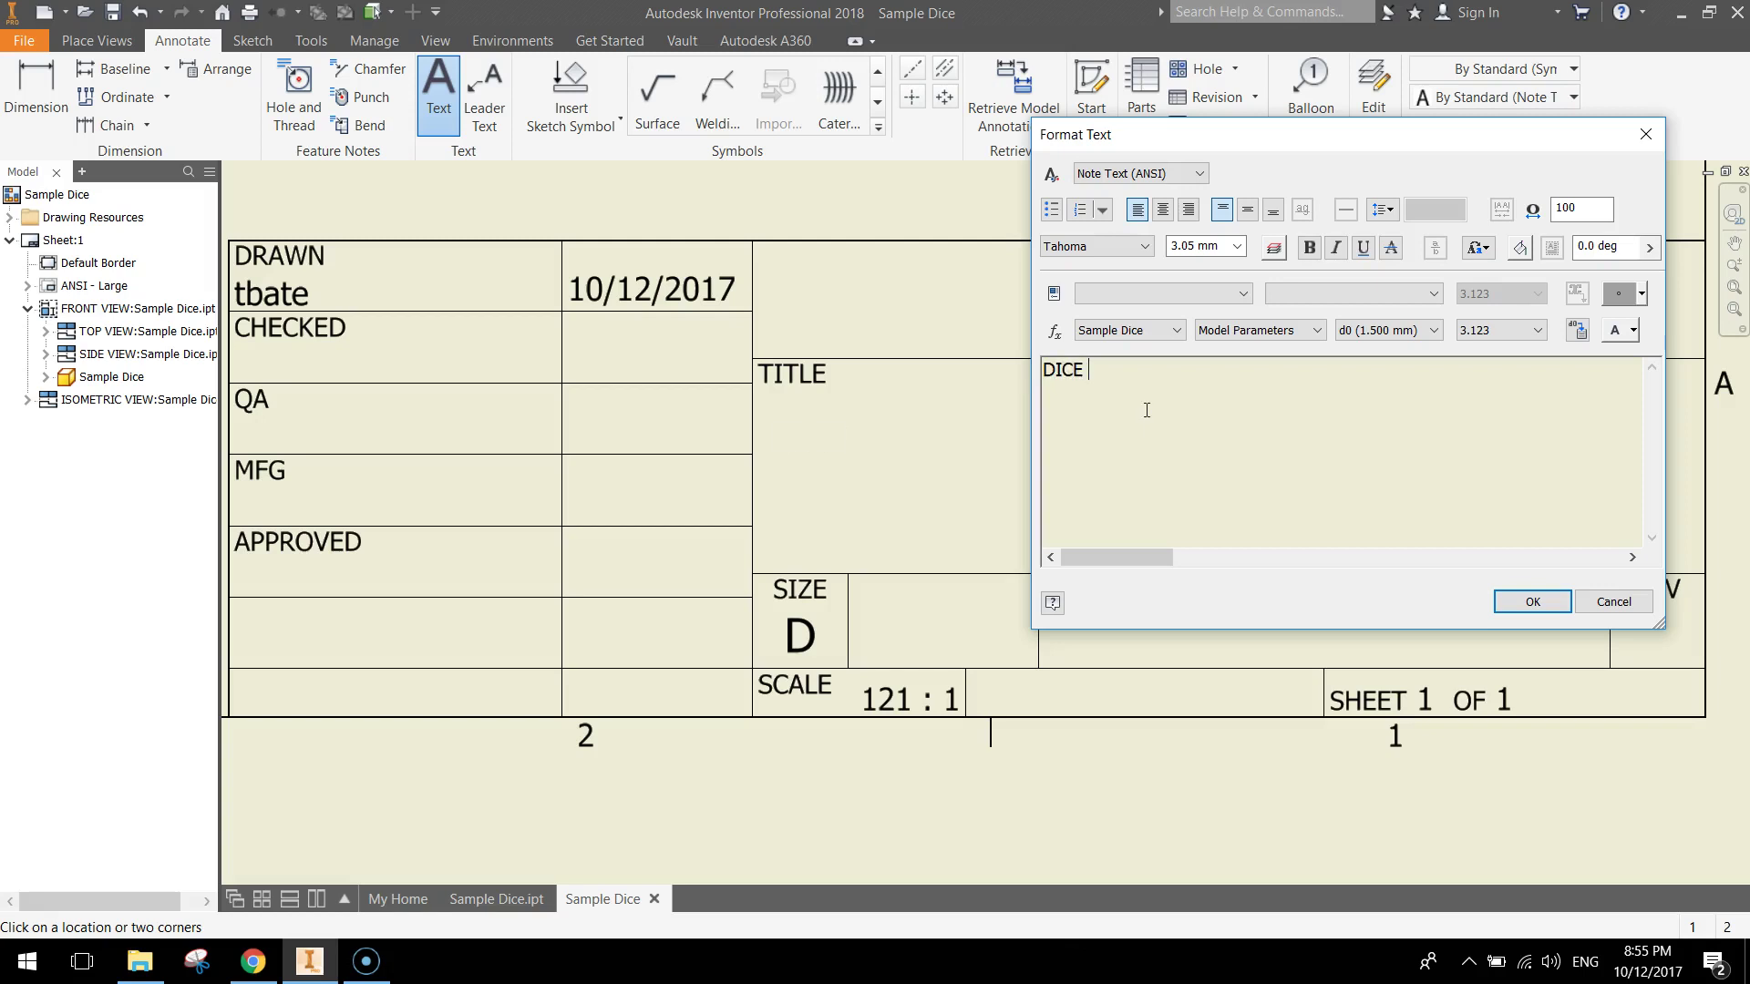
type("DICE")
key("BackSpace")
Step: Set the DICE text height to 6.10 mm and nudge it into place in the cell
left_click(1236, 246)
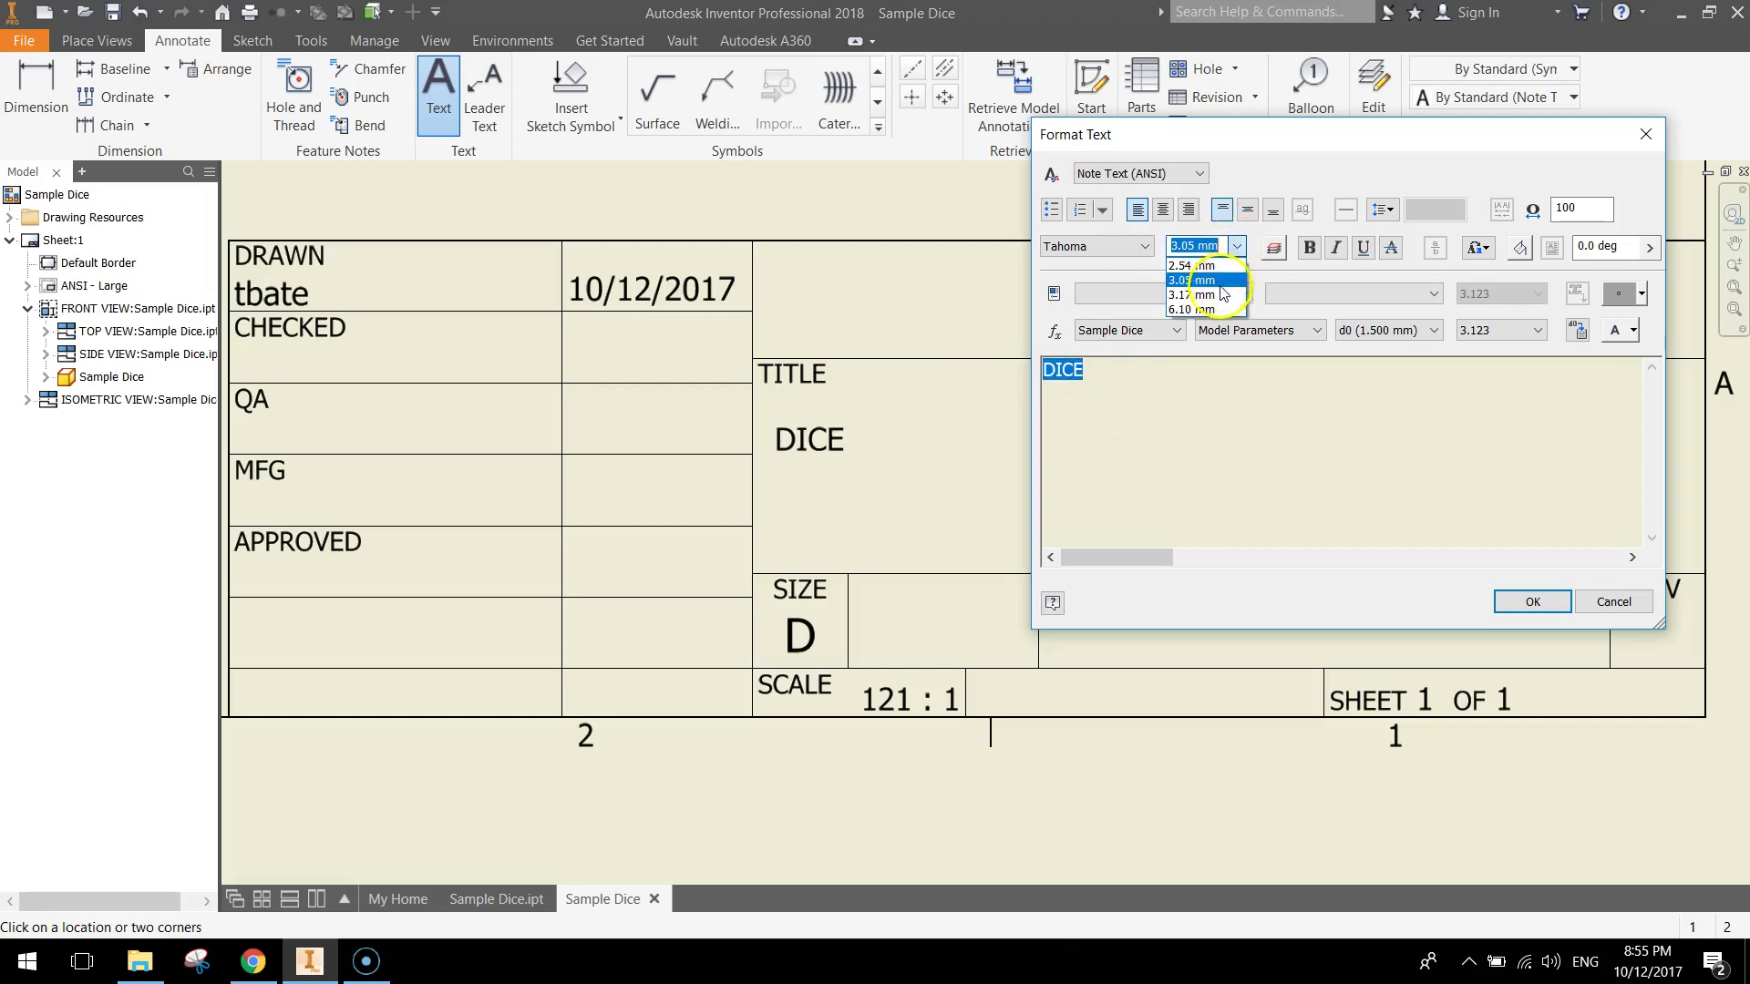
left_click(1205, 311)
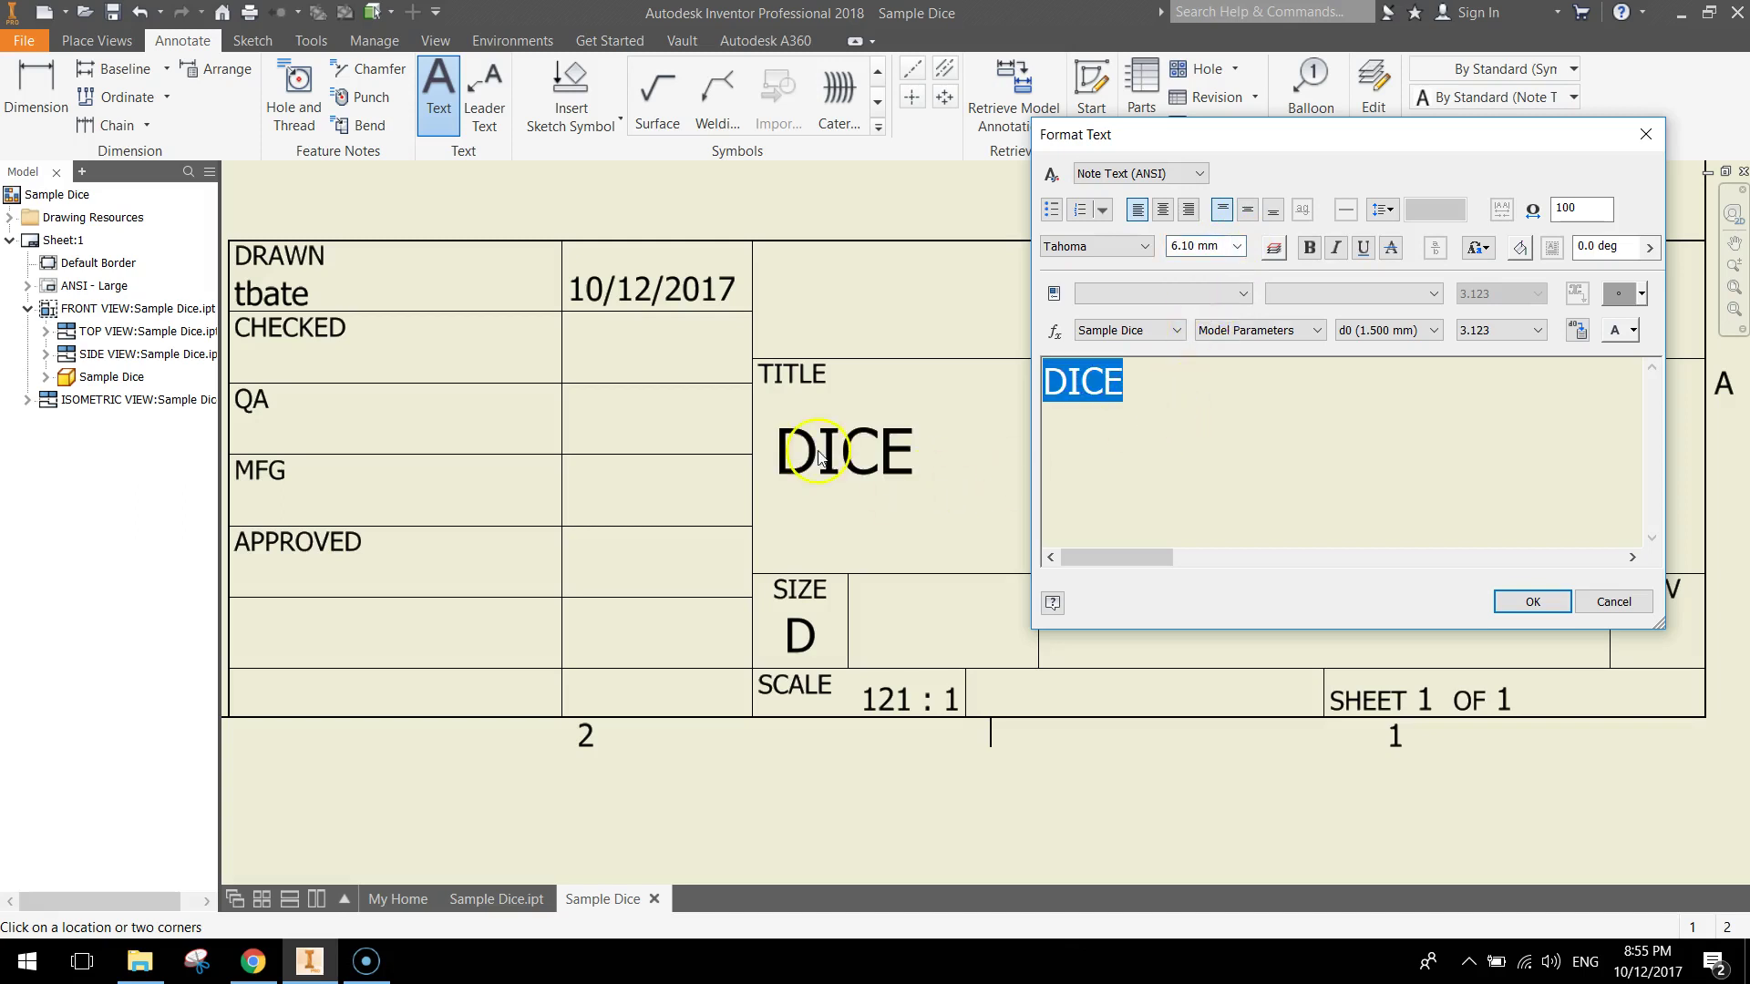
left_click(1532, 601)
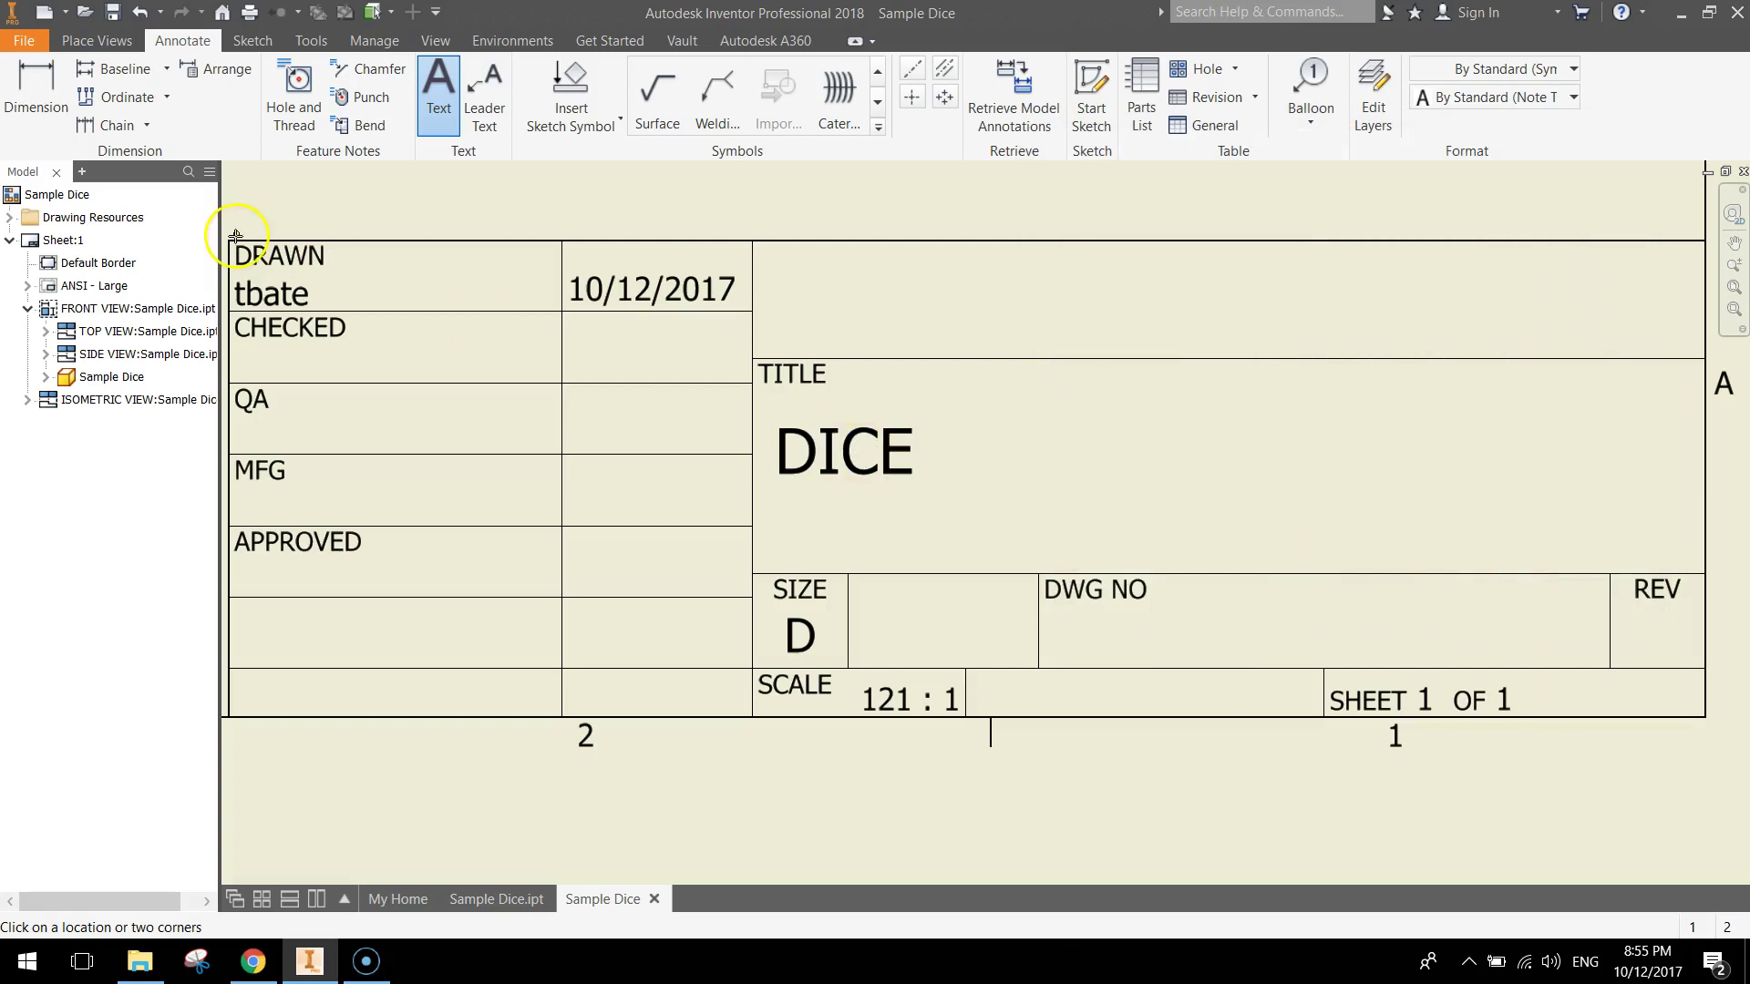
key("Escape")
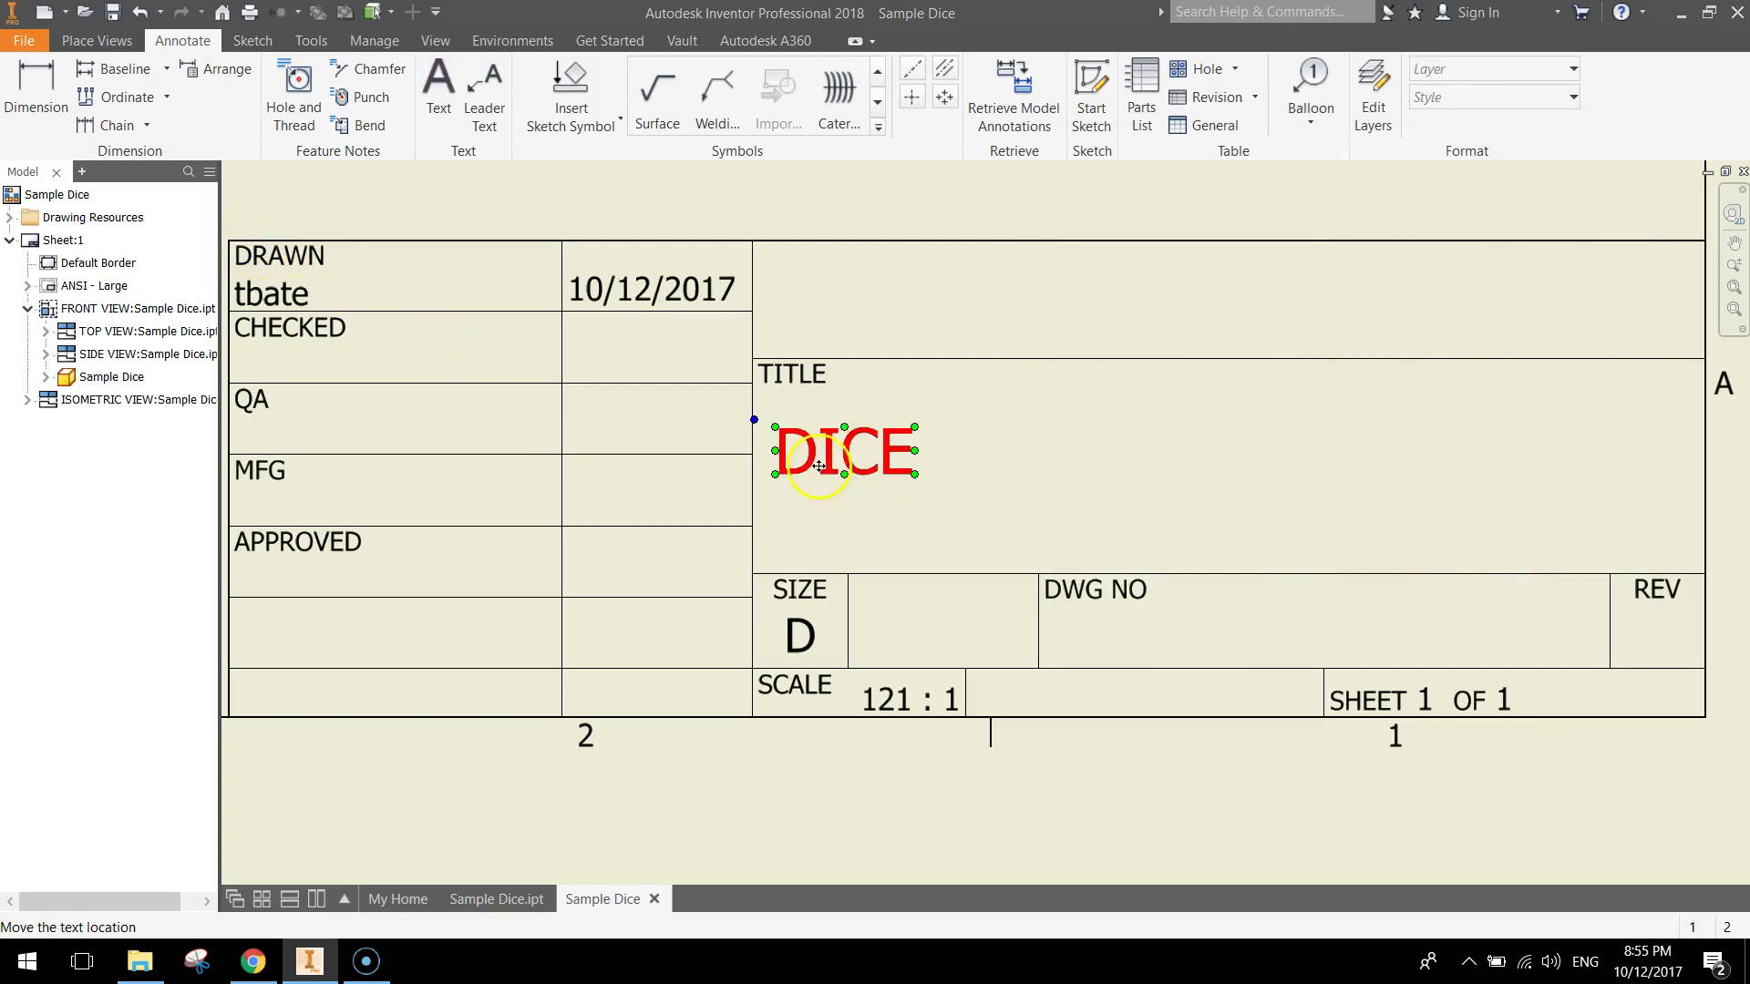
left_click_drag(830, 463, 823, 453)
left_click(852, 481)
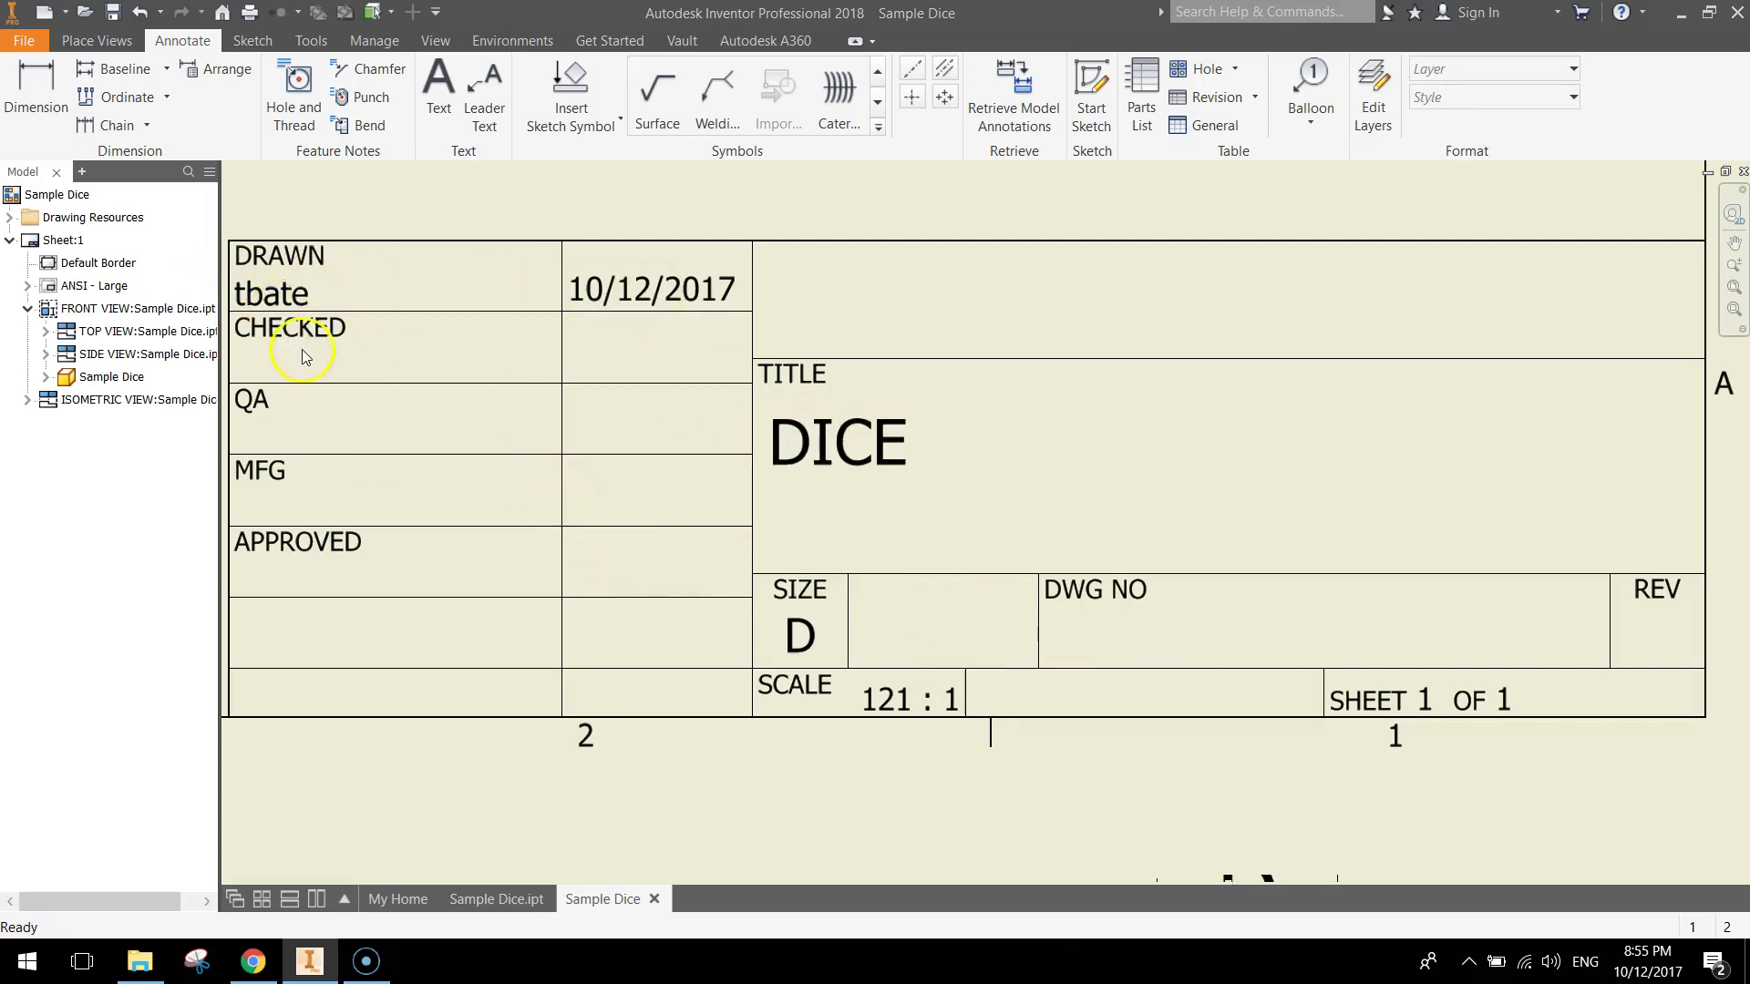
scroll(303, 348, "down", 2)
scroll(499, 361, "down", 1)
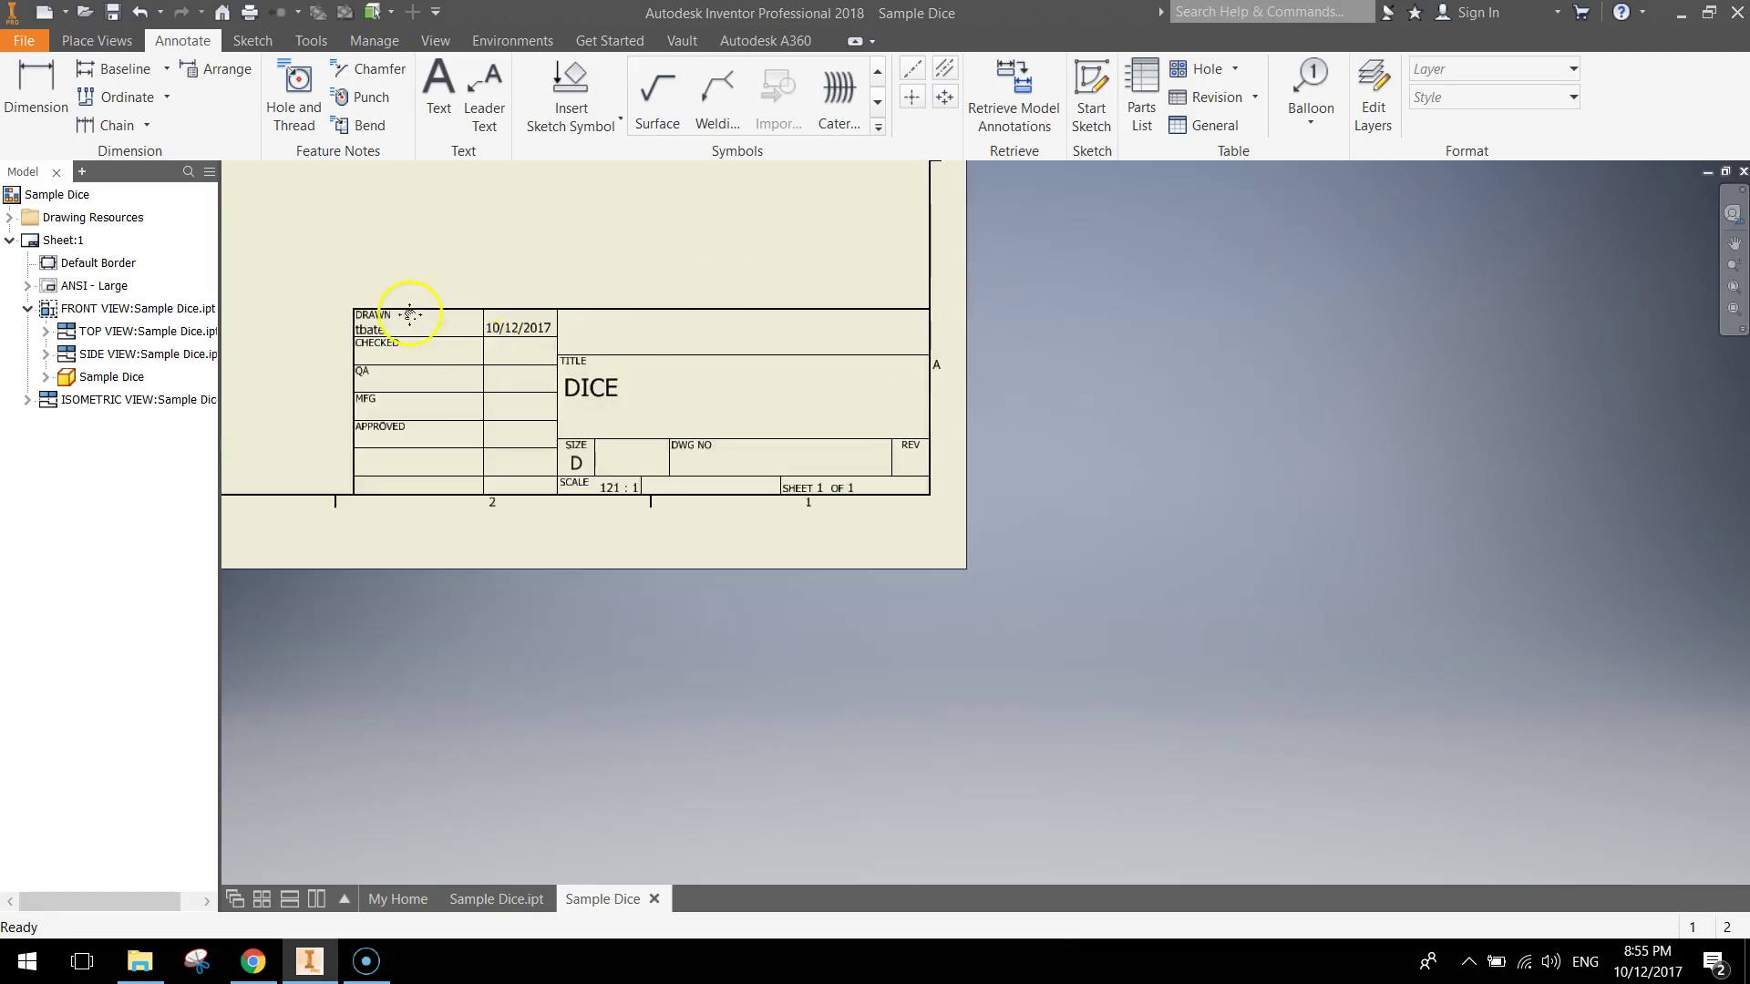
mouse_move(411, 312)
middle_mouse_down()
mouse_move(672, 586)
mouse_move(593, 469)
mouse_move(768, 664)
middle_mouse_up()
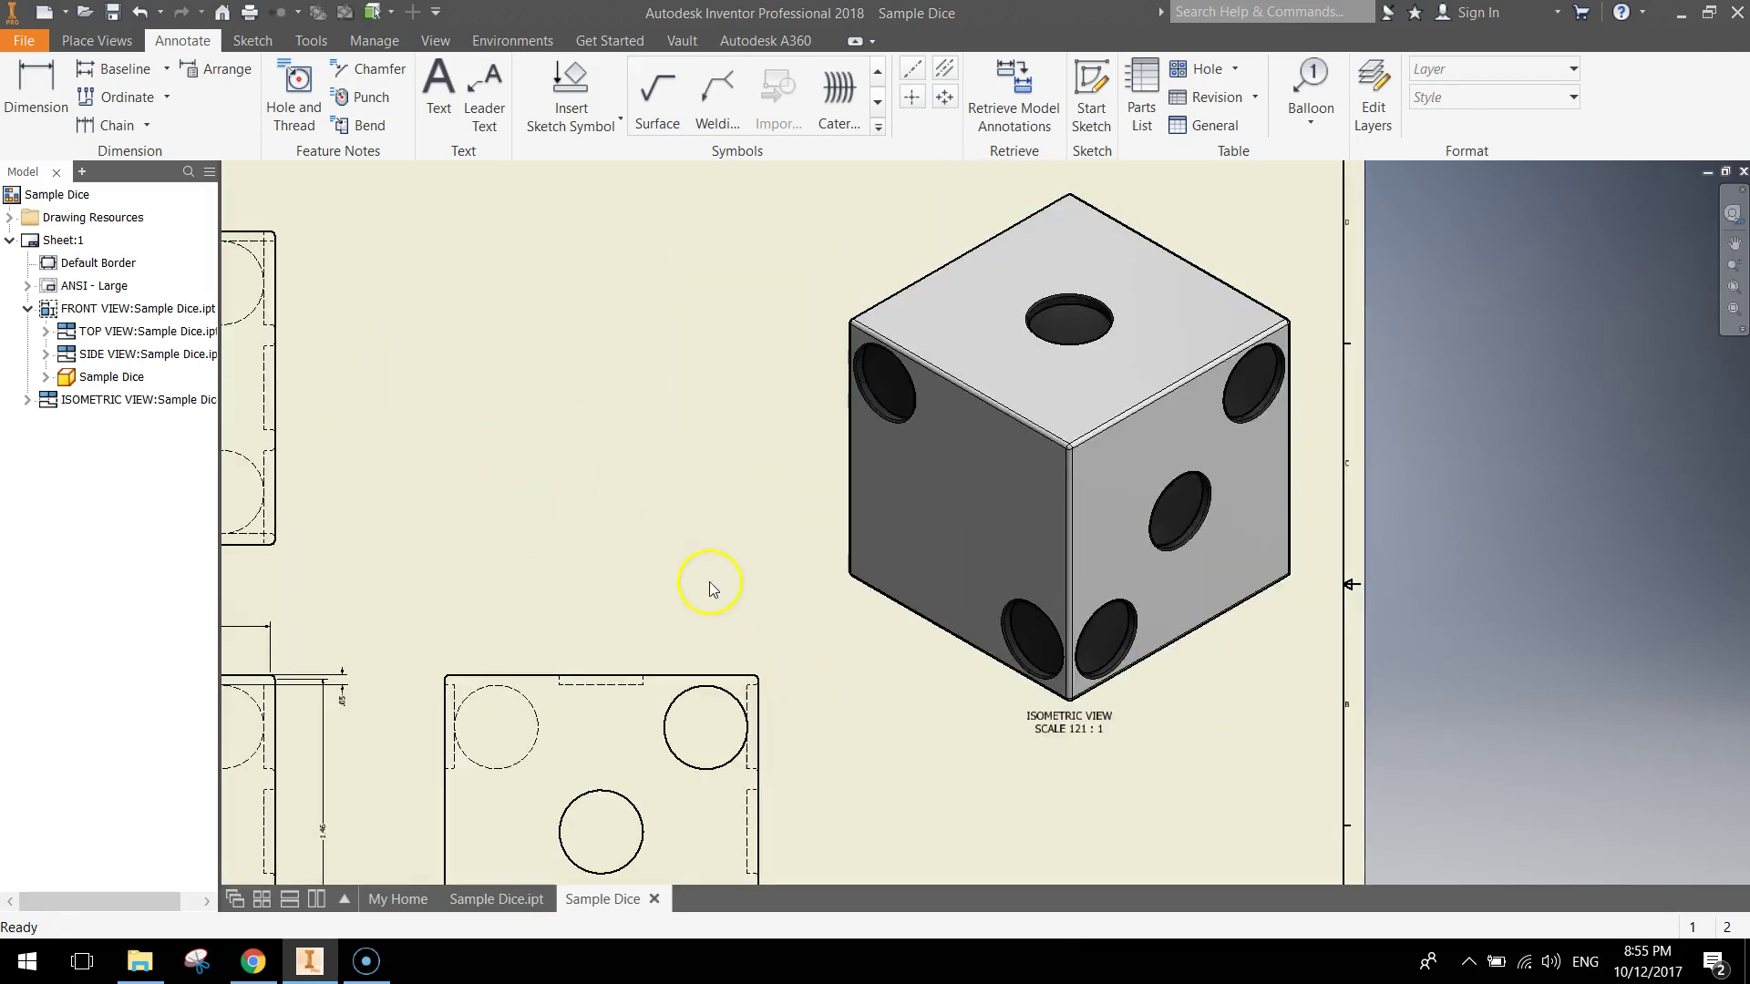
scroll(578, 511, "down", 3)
scroll(653, 539, "up", 1)
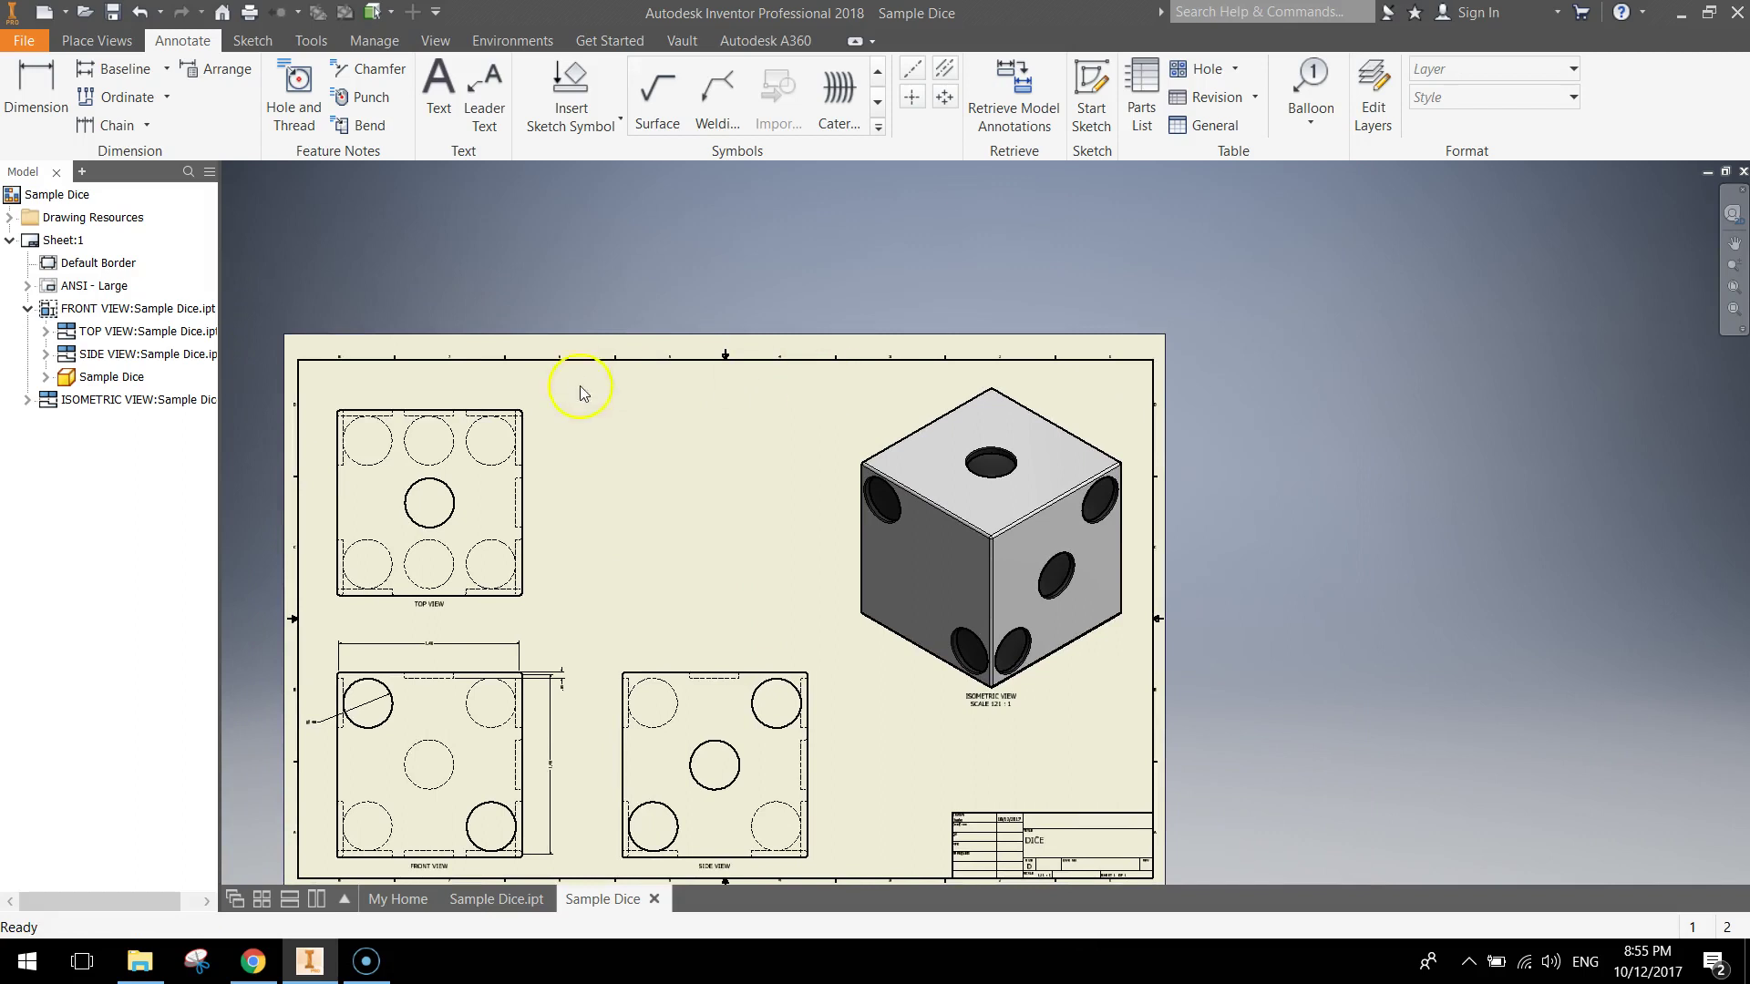
middle_click_drag(579, 386, 558, 281)
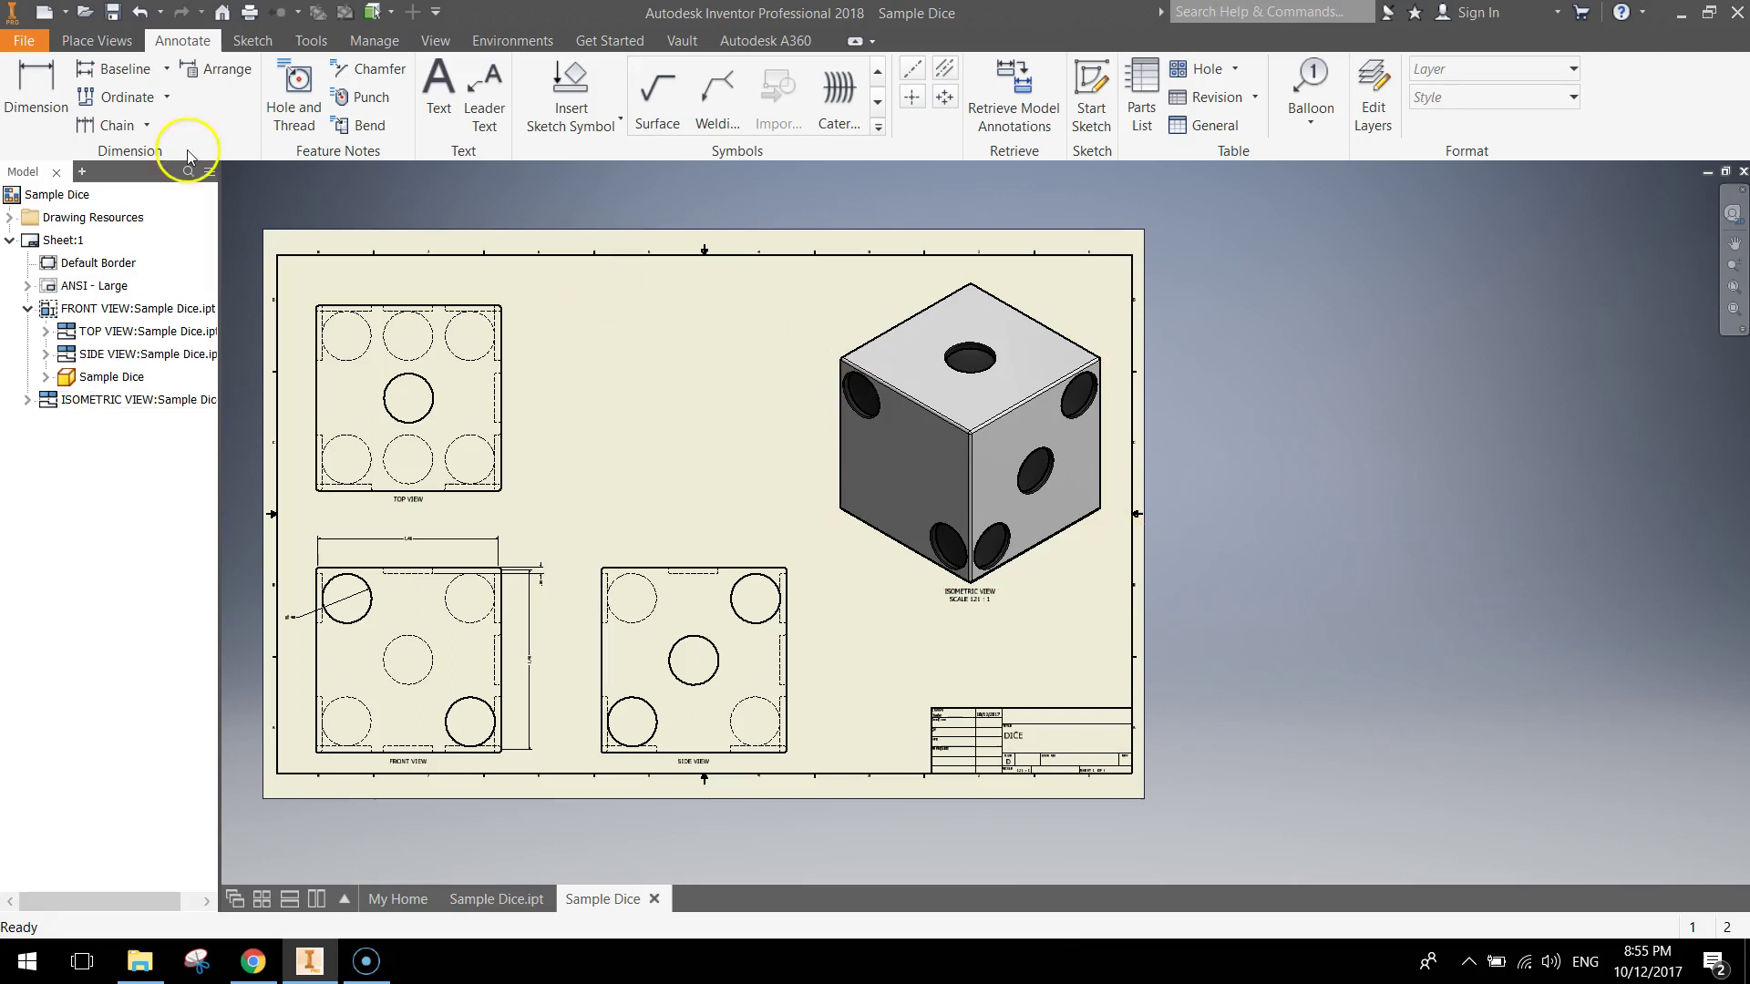
Step: Save the drawing as Sample Dice.idw, then briefly inspect the dice part model and return
left_click(113, 14)
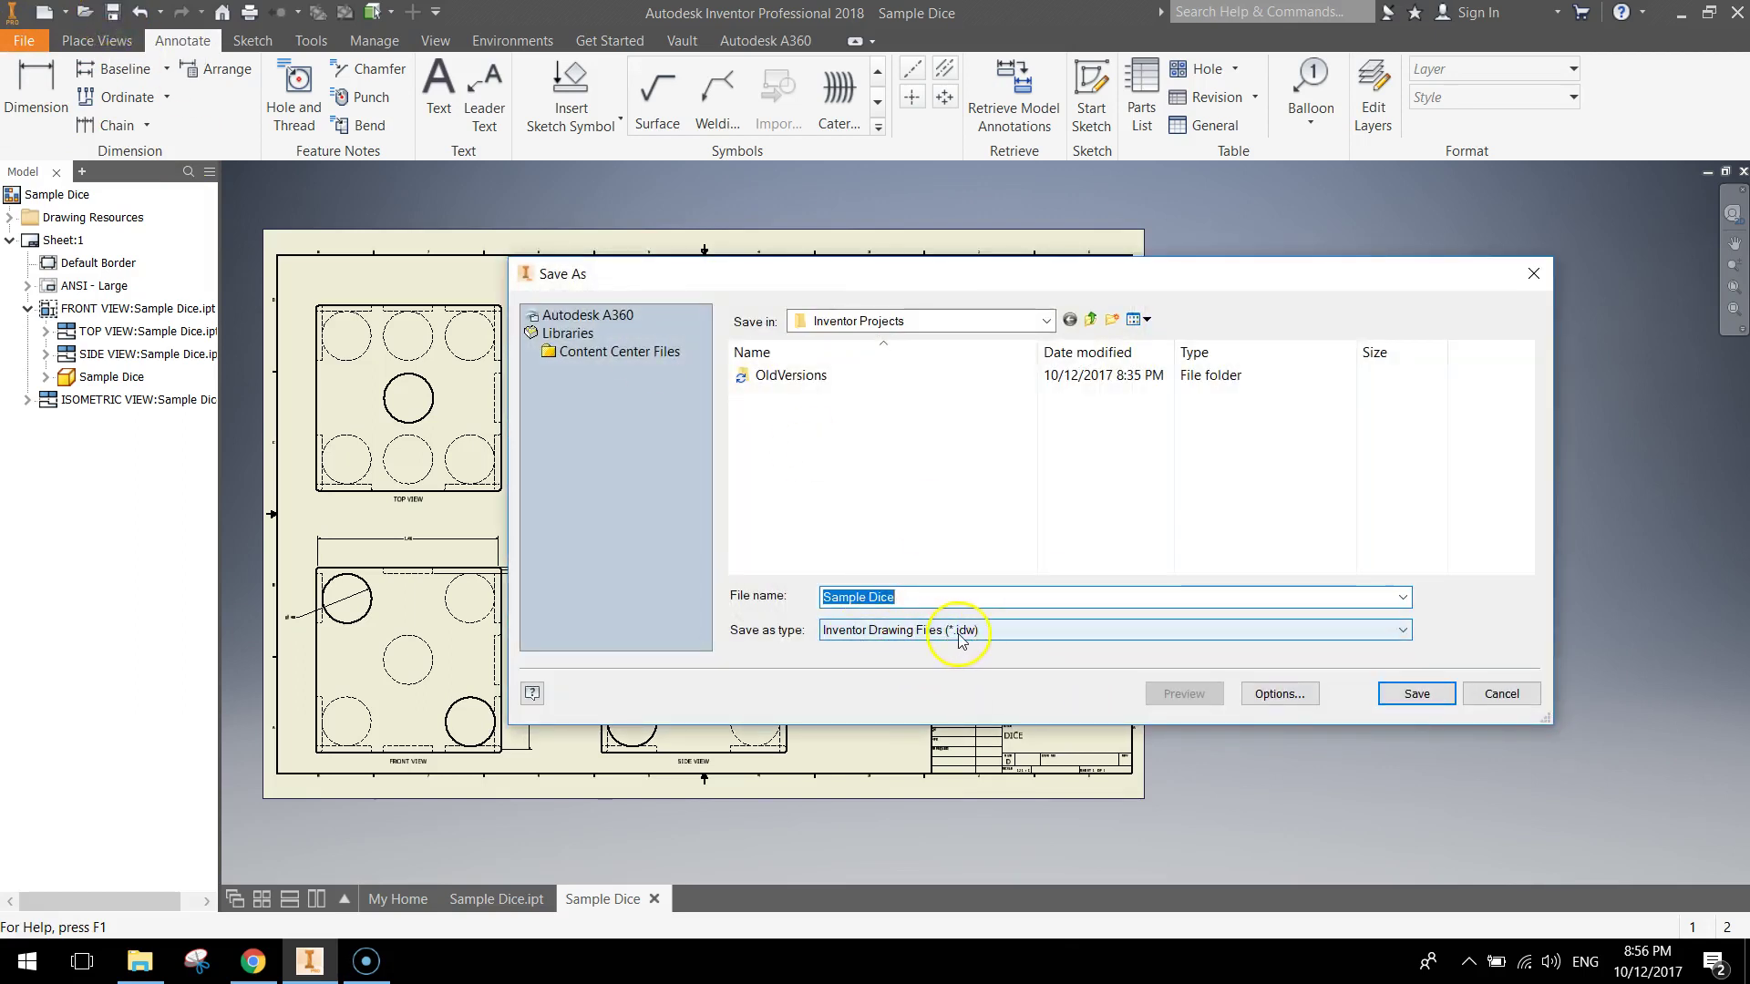
left_click(1416, 694)
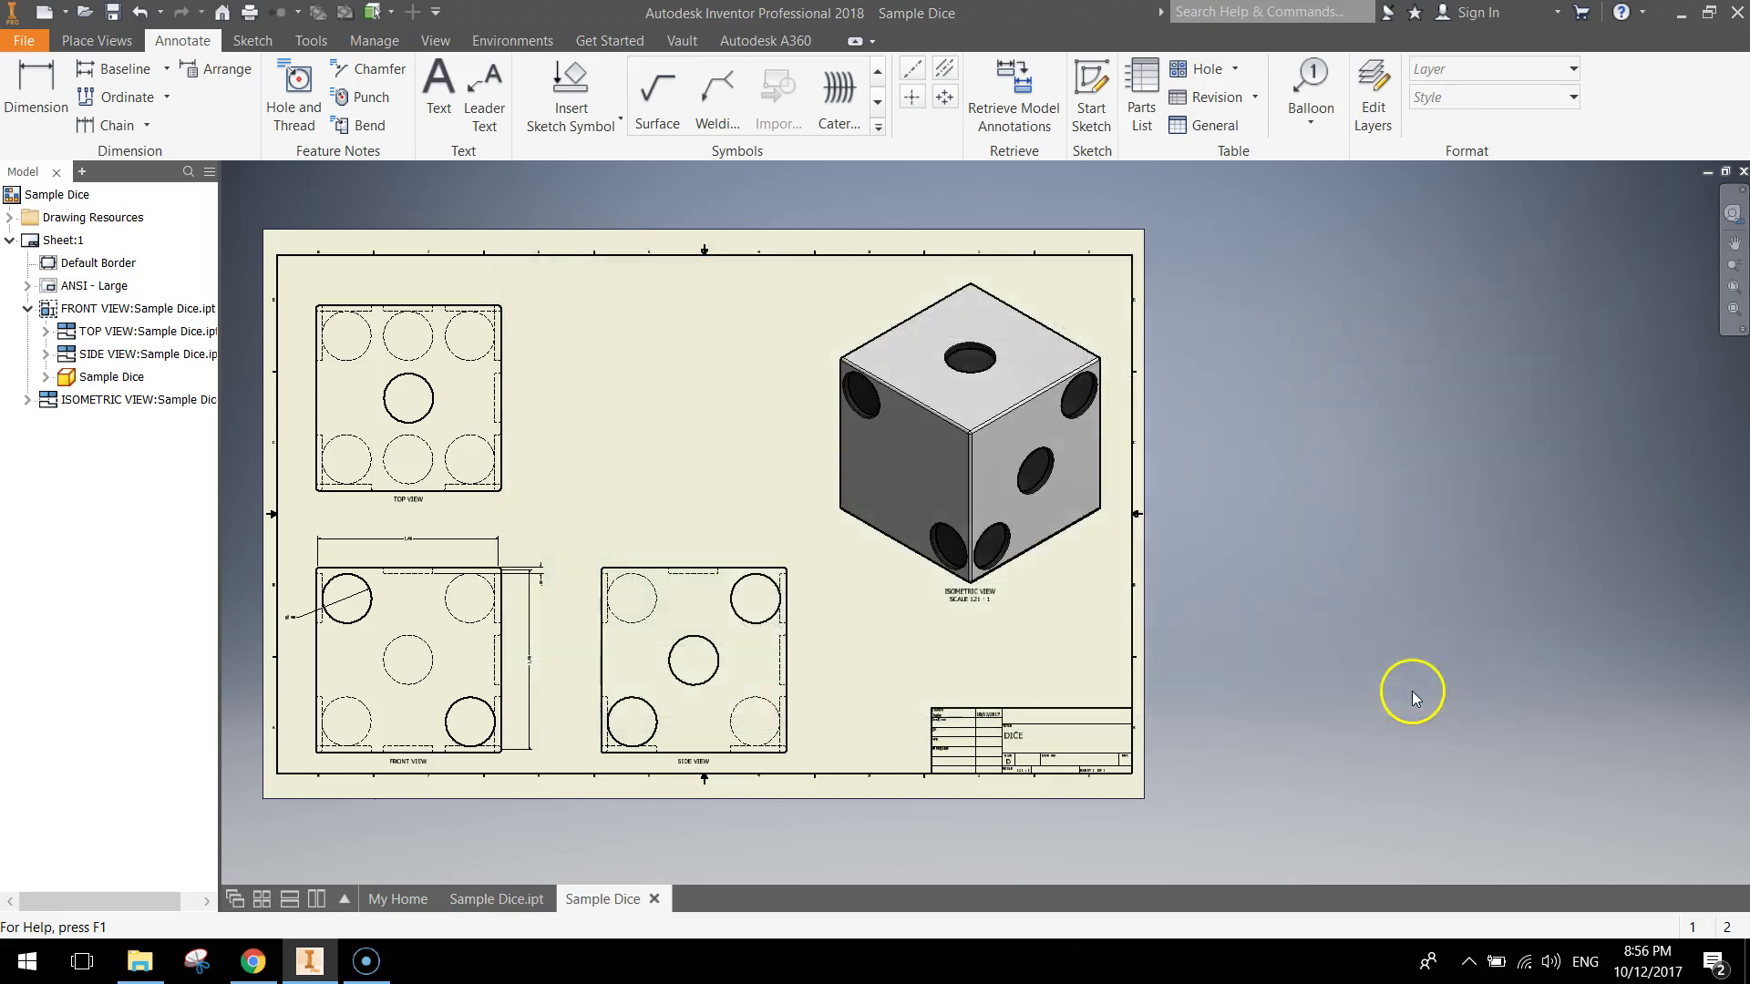
left_click(497, 898)
middle_click_drag(1026, 573, 670, 613, "shift")
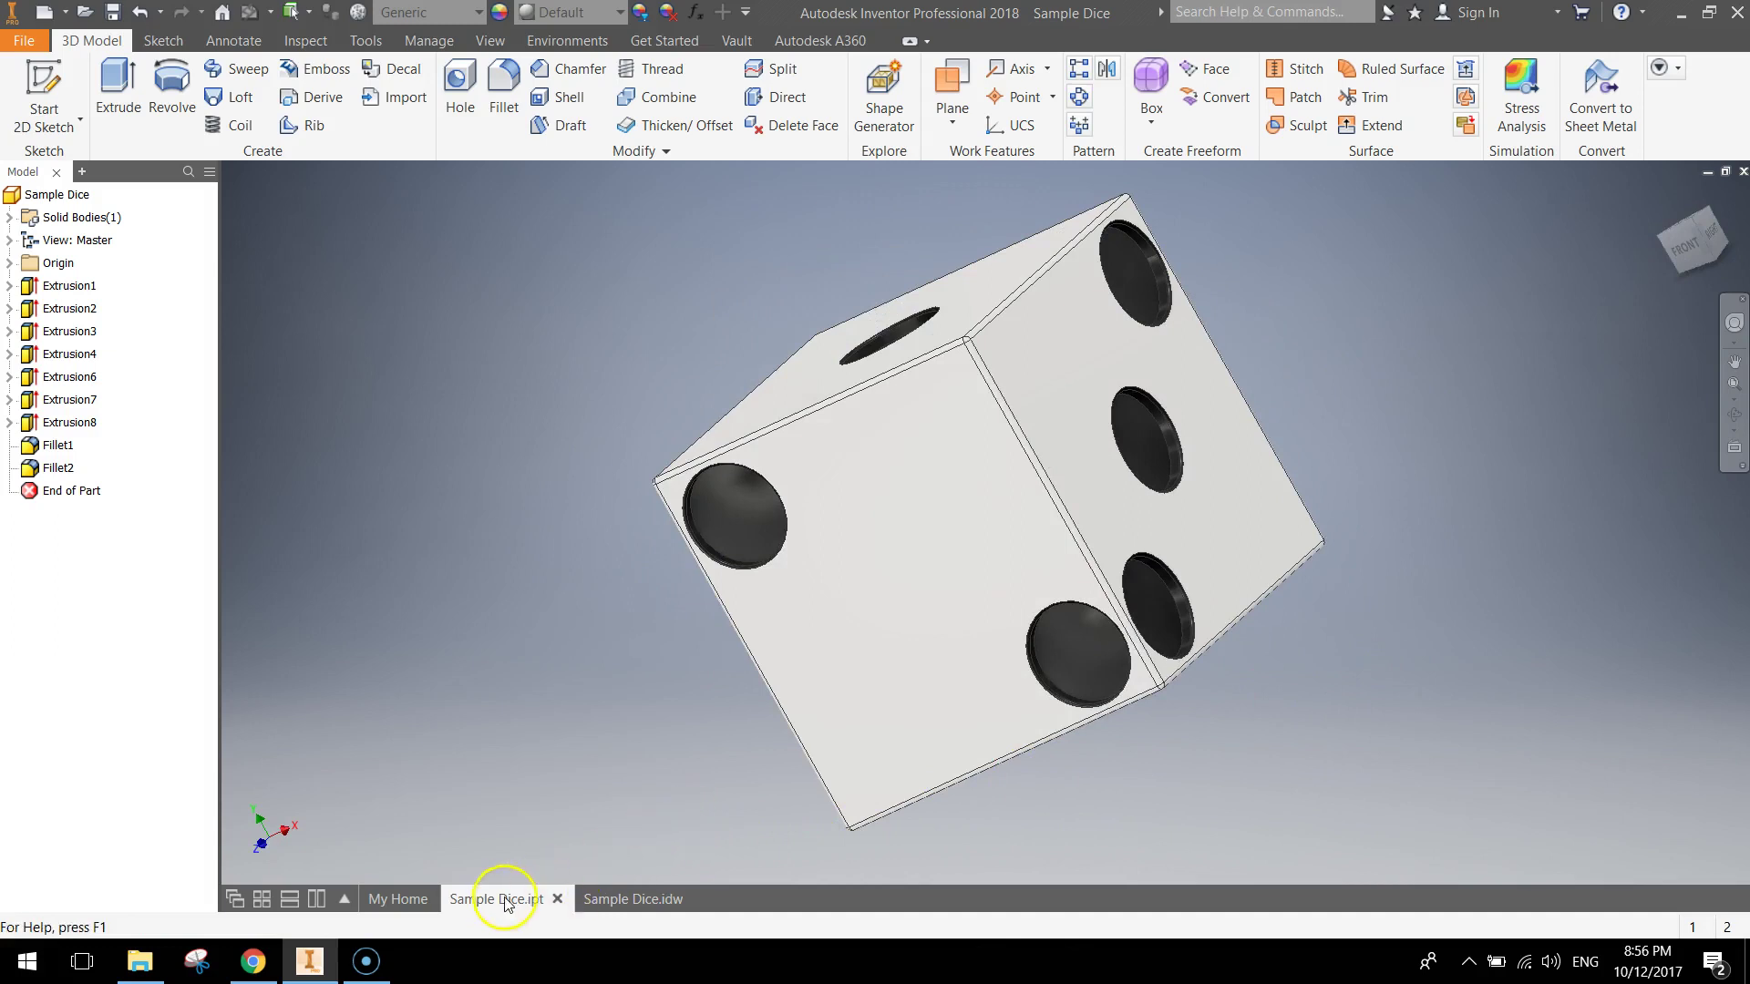
left_click(606, 900)
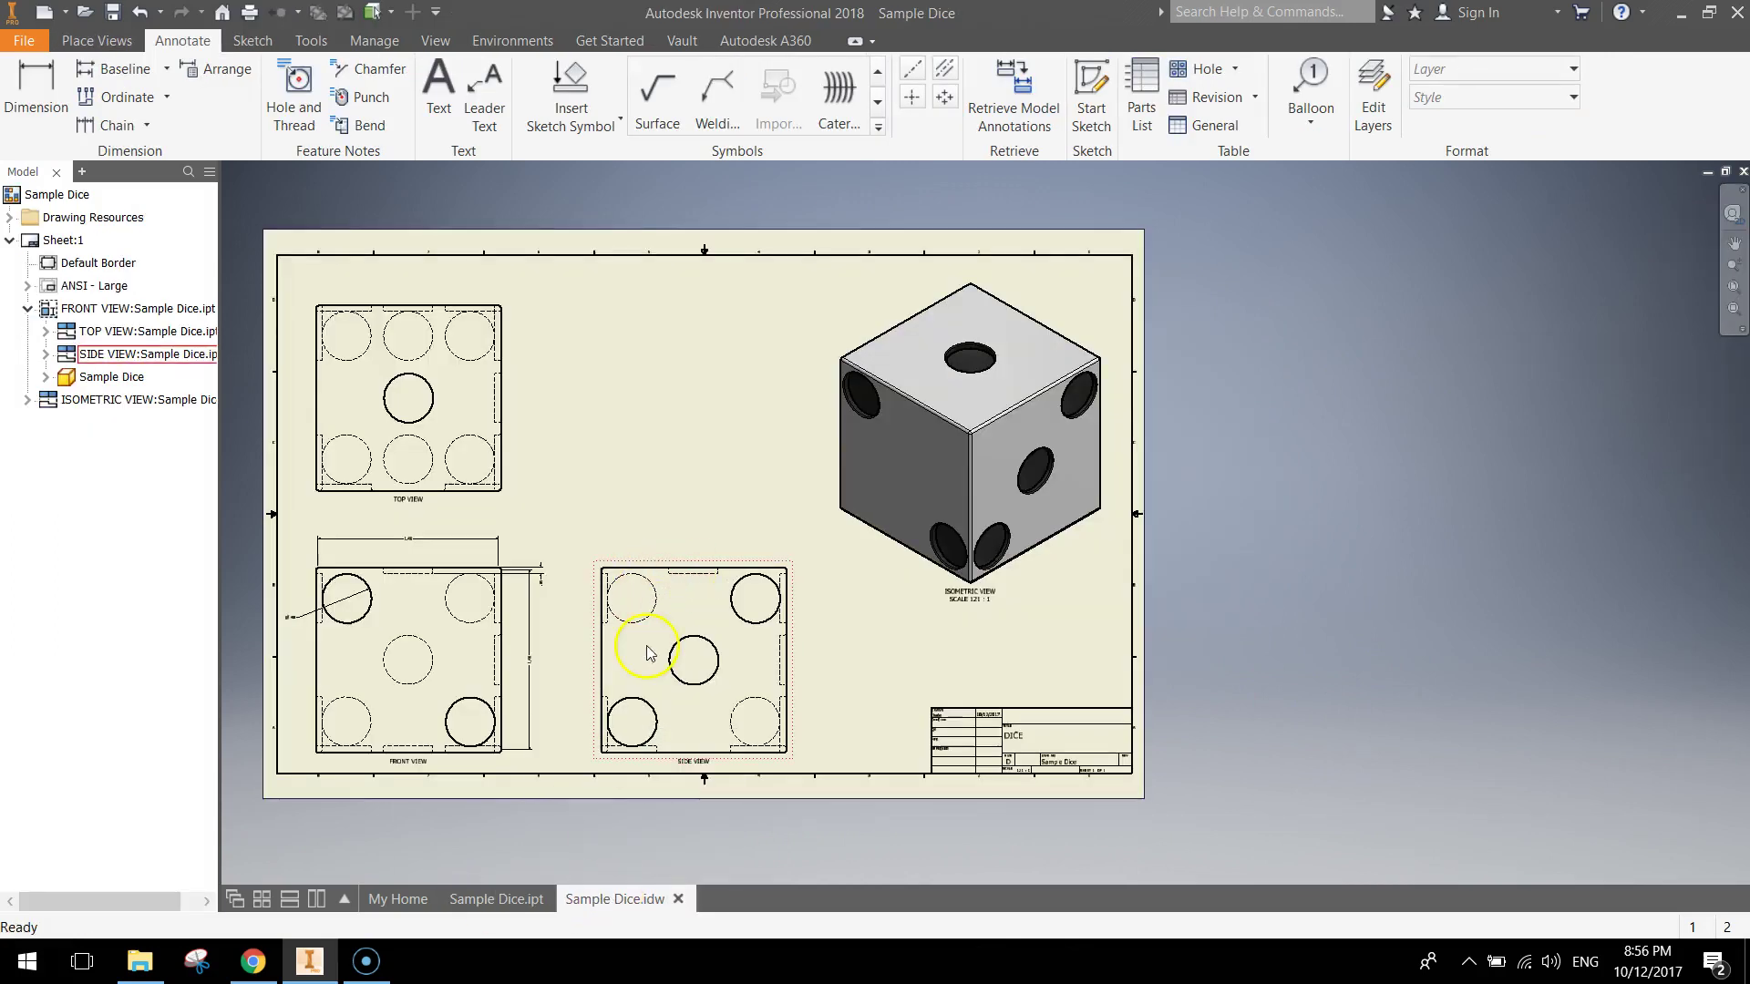